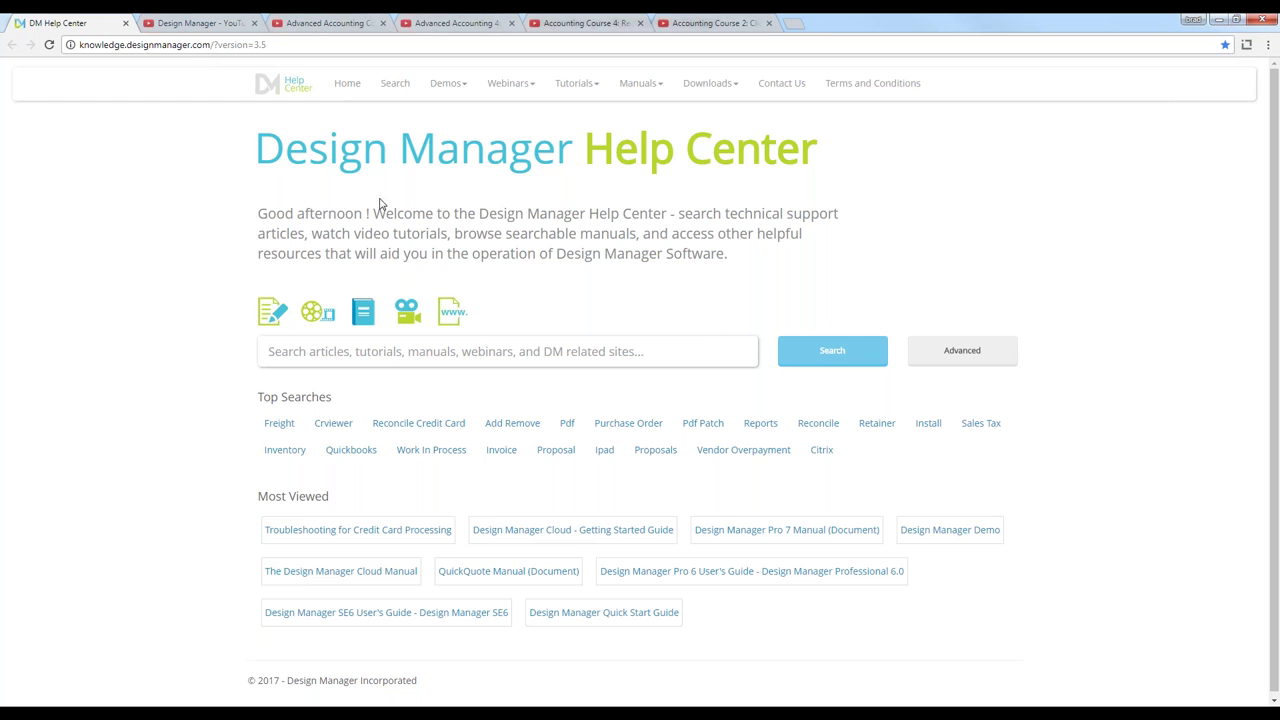
Step: Load the Help Center's Recorded Webinars page and bring up the Design Manager YouTube channel tab
{"action": "left_click", "coordinate": [533, 85]}
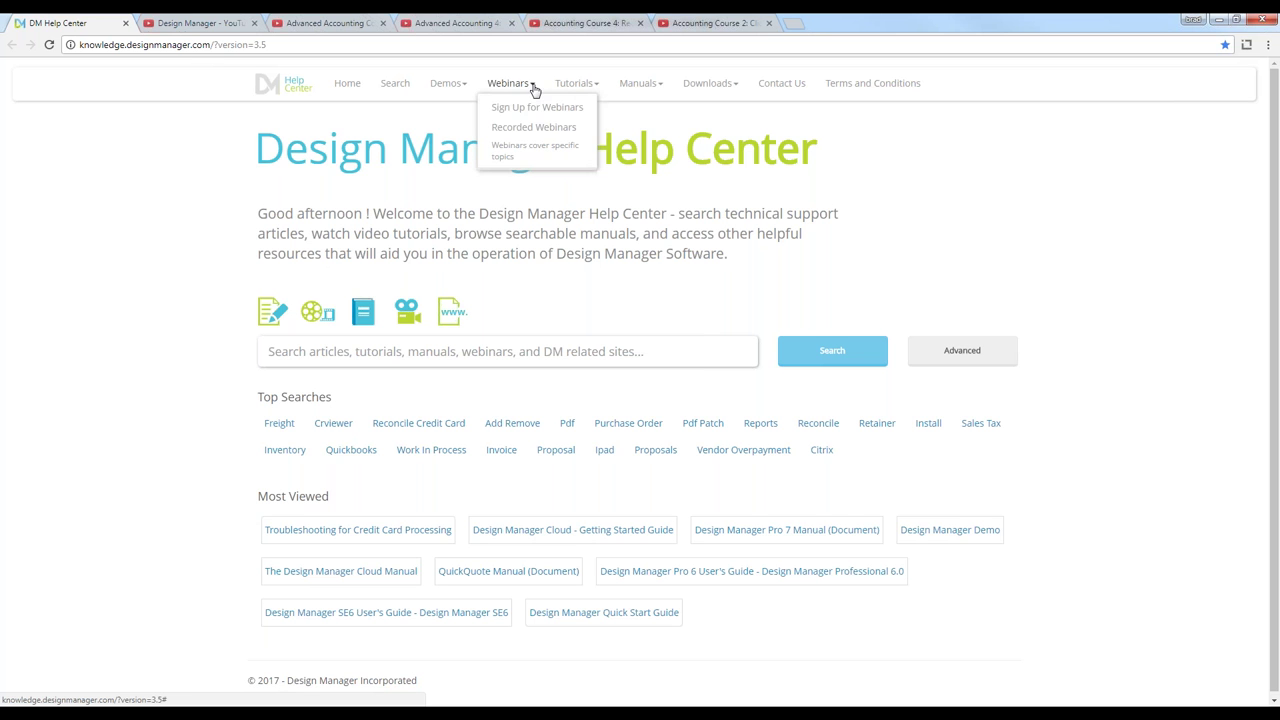
{"action": "left_click", "coordinate": [535, 128]}
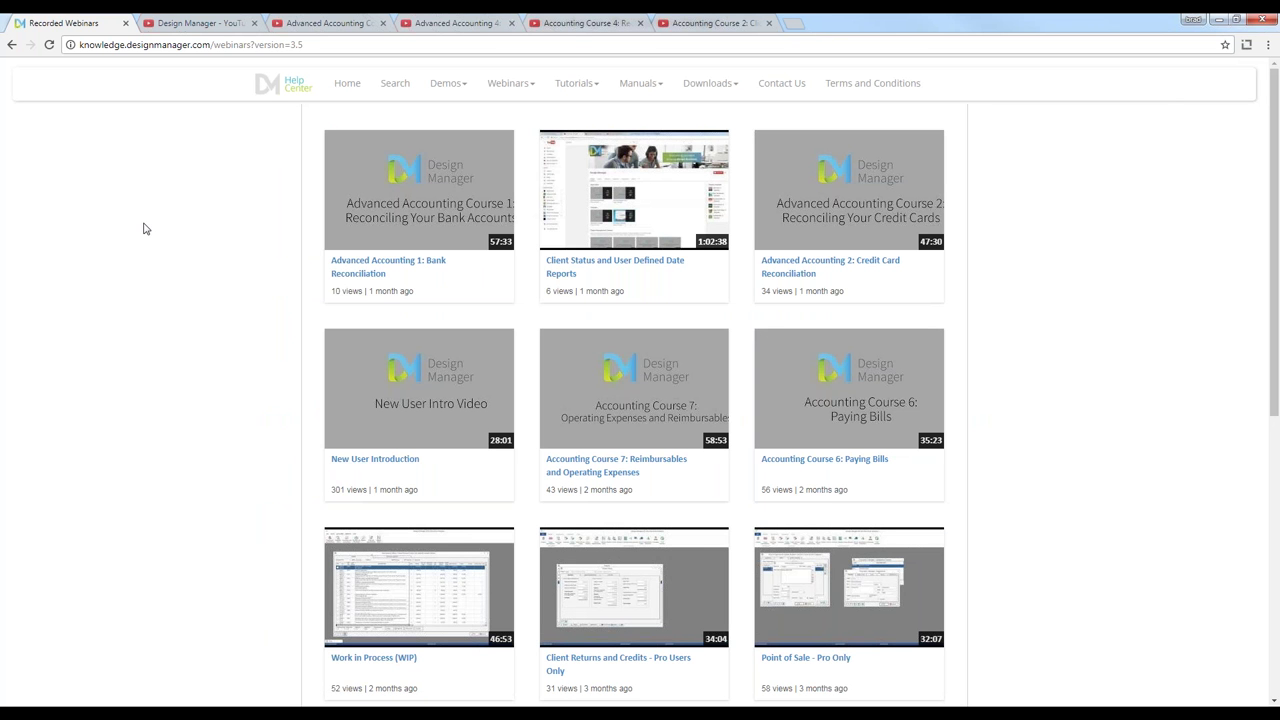
{"action": "left_click", "coordinate": [204, 26]}
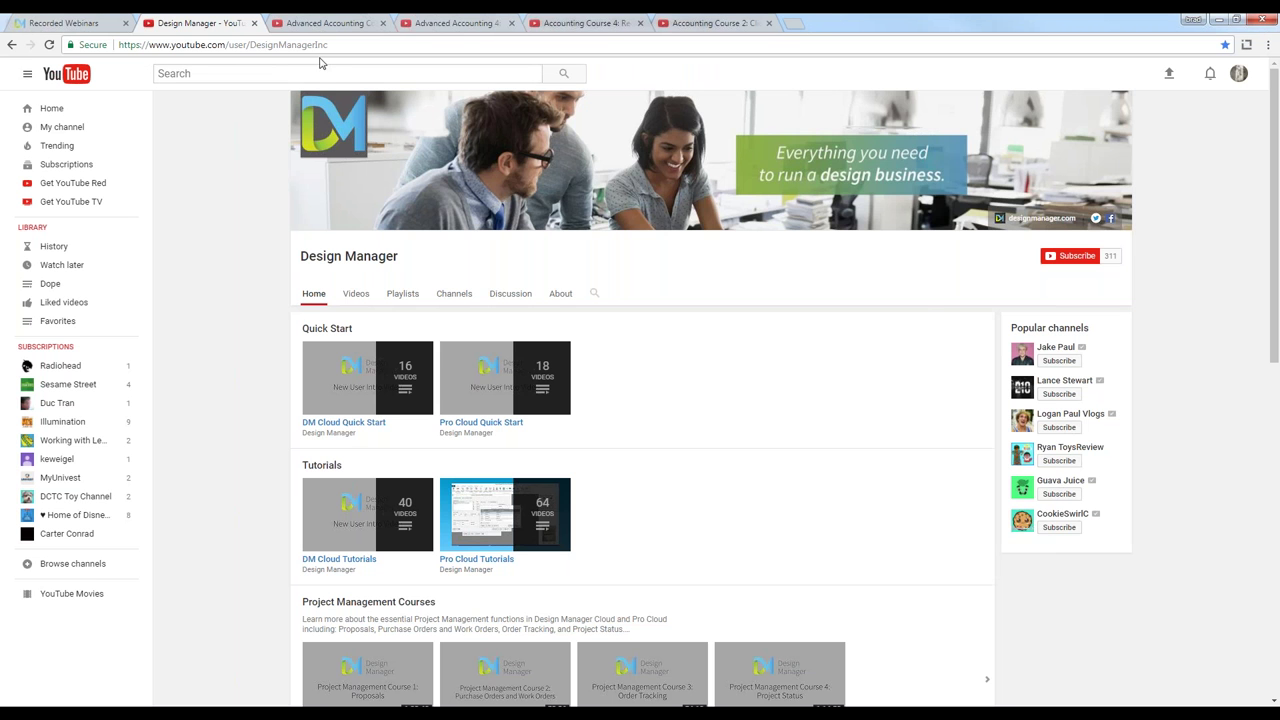
Step: View the Advanced Accounting Course 3 and 4 videos, then minimize Chrome to reveal Design Manager 2013
{"action": "left_click", "coordinate": [321, 24]}
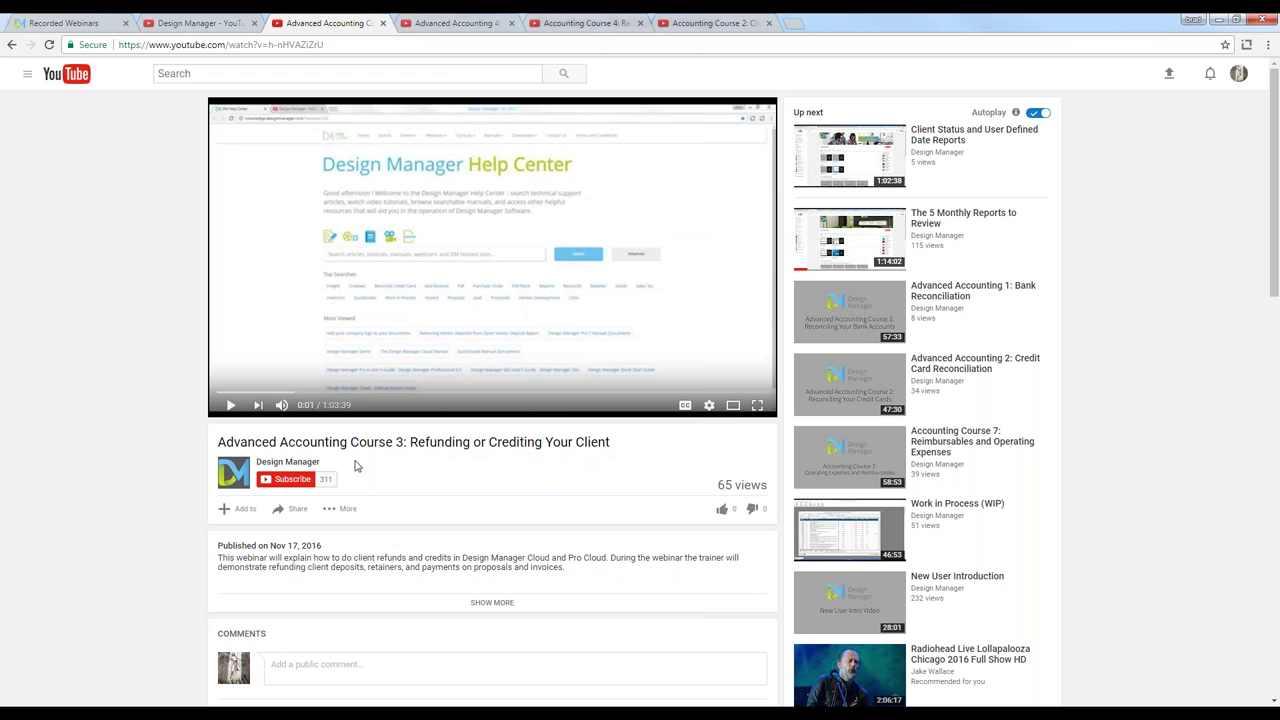
{"action": "left_click", "coordinate": [443, 26]}
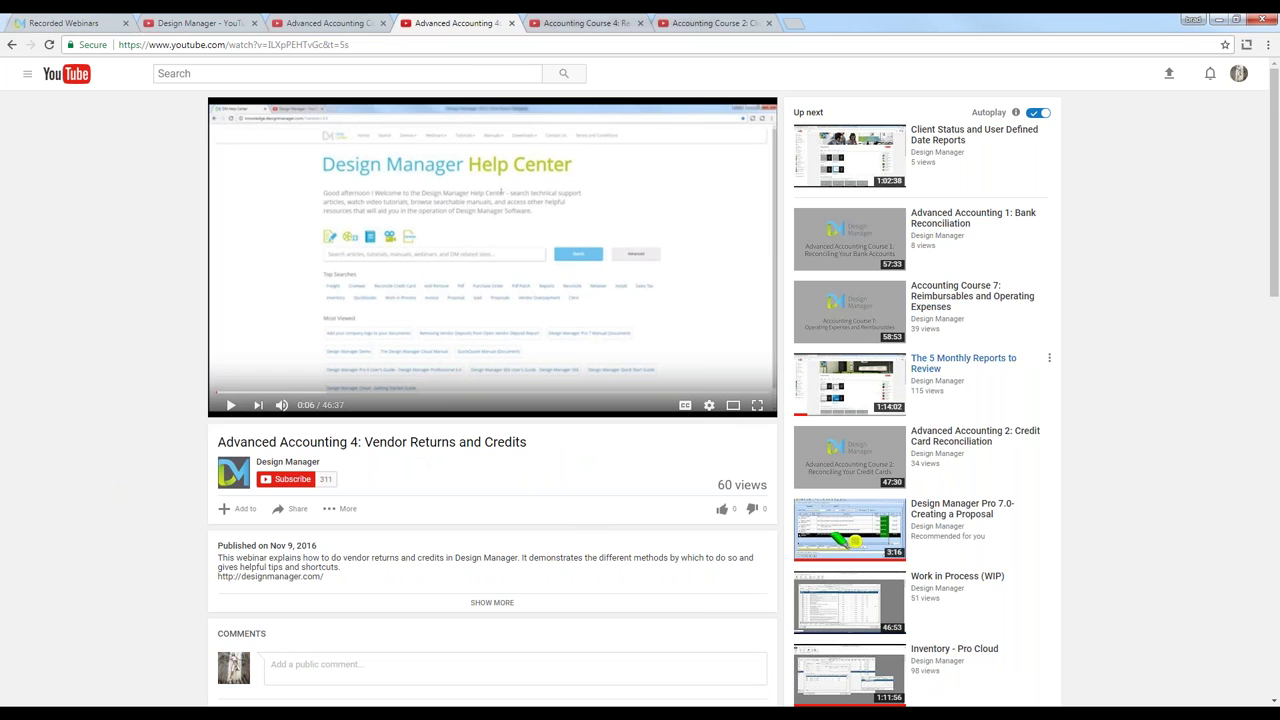
{"action": "left_click", "coordinate": [1217, 19]}
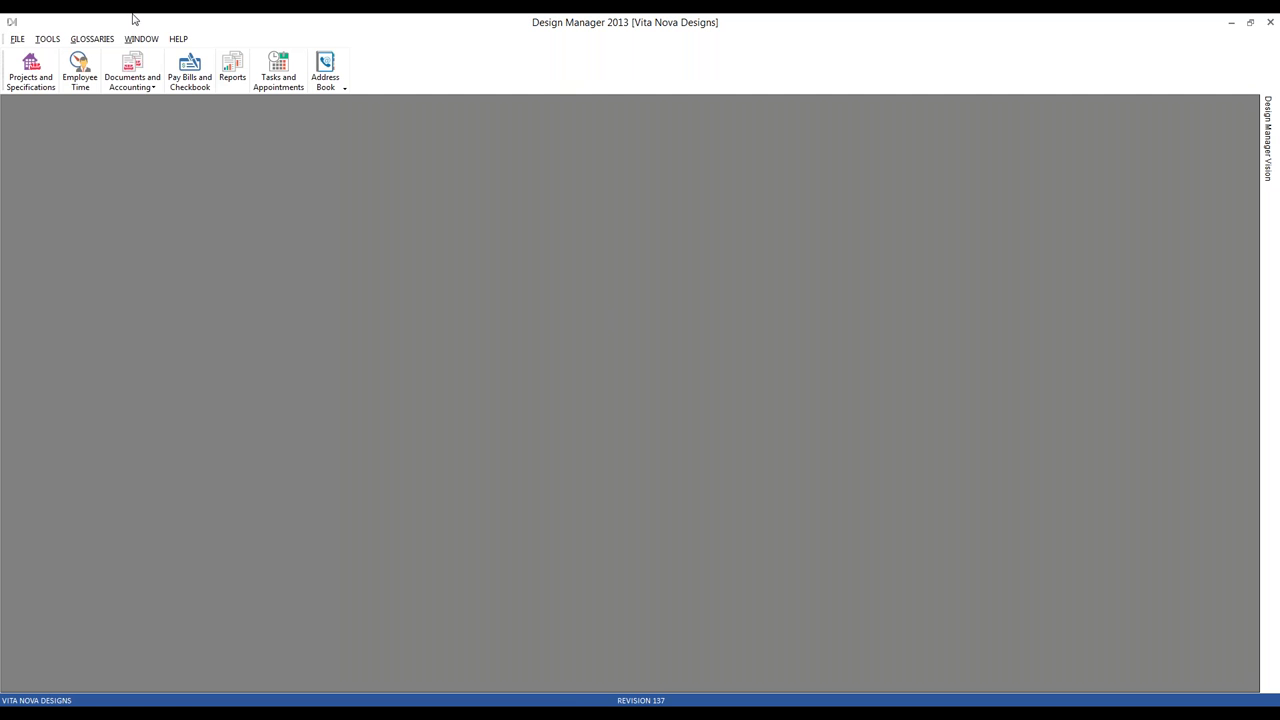
Step: Open the Account Glossary in both Design Manager 2013 and Pro 8.0, then return to 2013
{"action": "left_click", "coordinate": [76, 40]}
{"action": "left_click", "coordinate": [113, 60]}
{"action": "left_click_drag", "start_coordinate": [149, 110], "coordinate": [185, 124]}
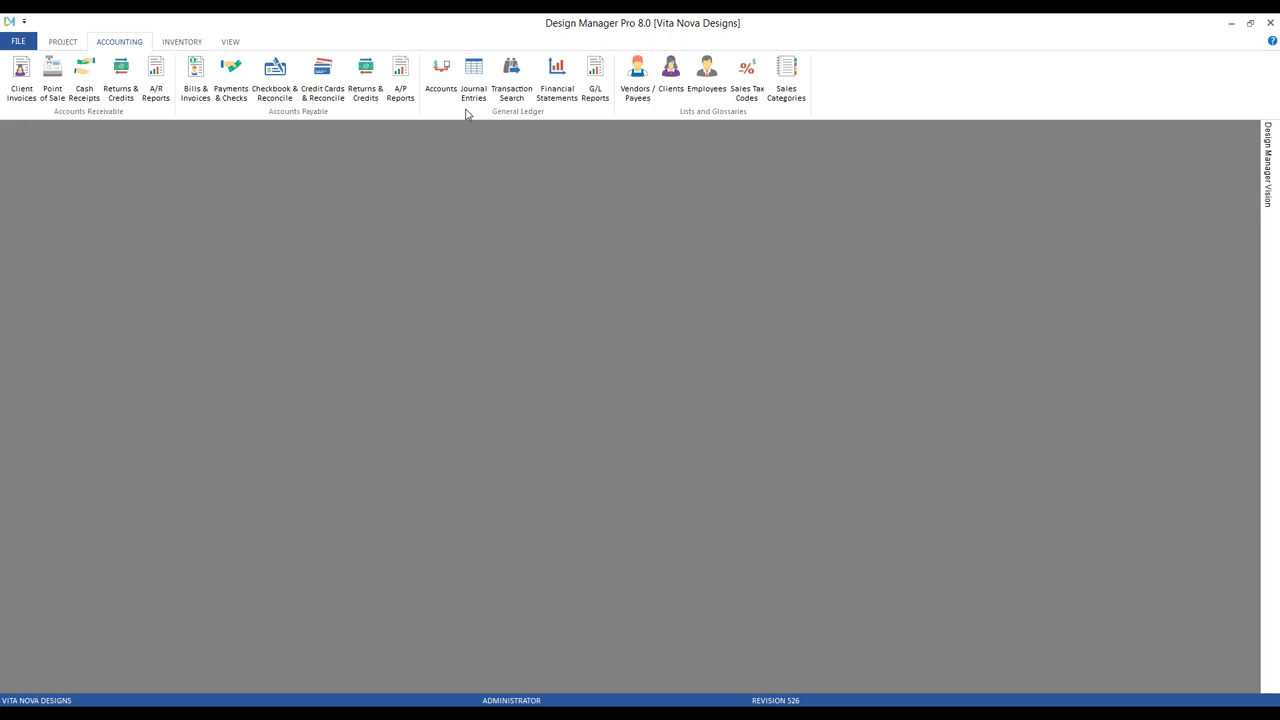
{"action": "left_click", "coordinate": [441, 78]}
{"action": "left_click_drag", "start_coordinate": [380, 294], "coordinate": [273, 163]}
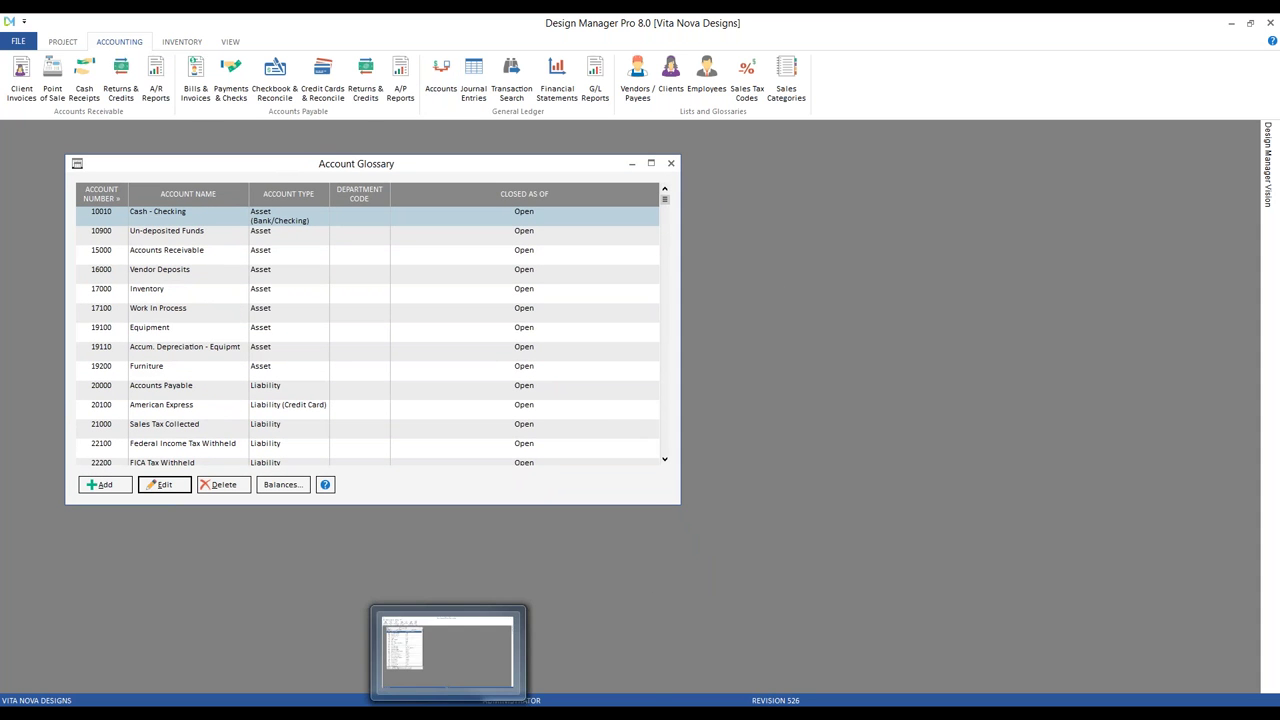
{"action": "left_click", "coordinate": [421, 655]}
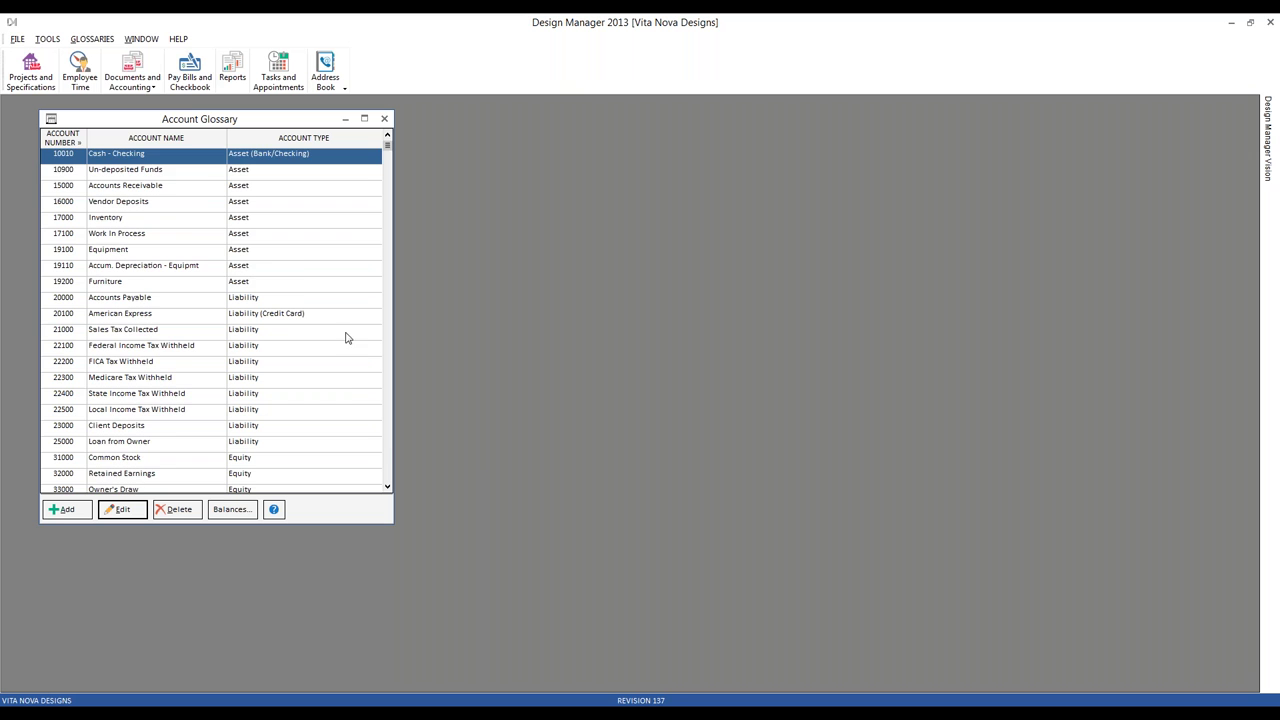
Step: Scroll to the equity accounts and select Common Stock, then 33000 Owner's Draw
{"action": "scroll", "coordinate": [190, 383], "scroll_direction": "down", "scroll_amount": 4}
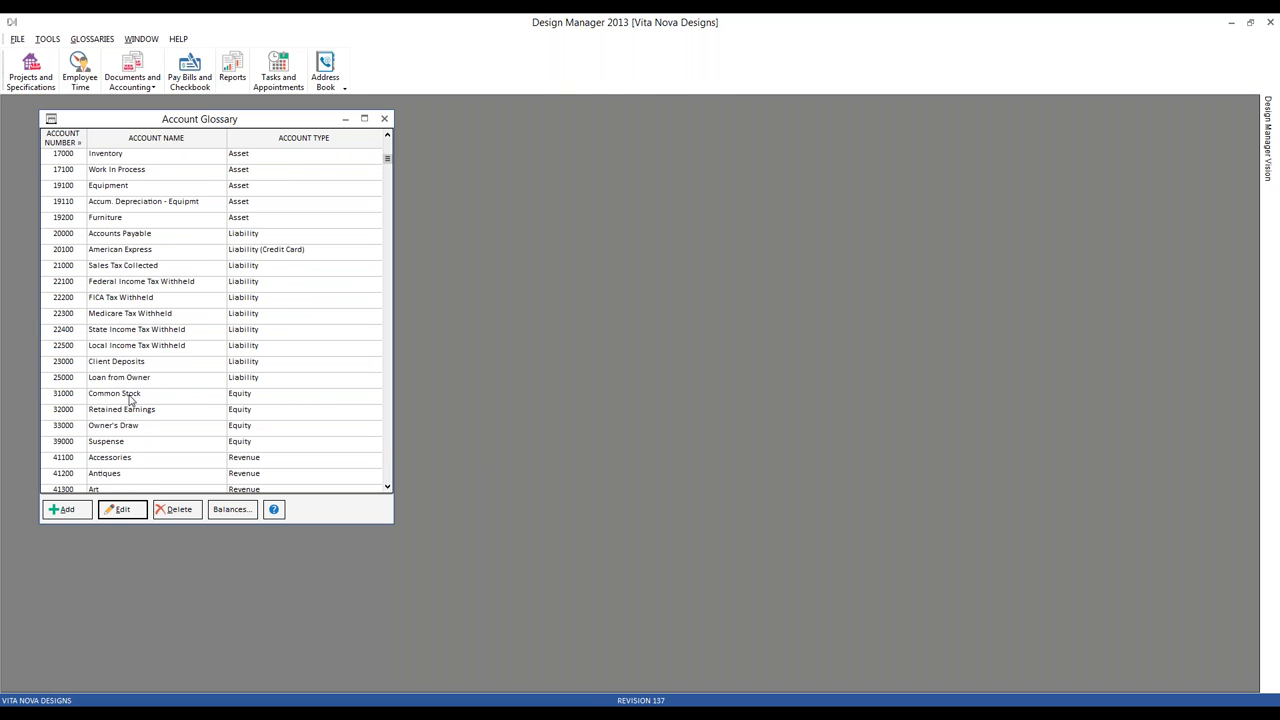
{"action": "left_click", "coordinate": [130, 396]}
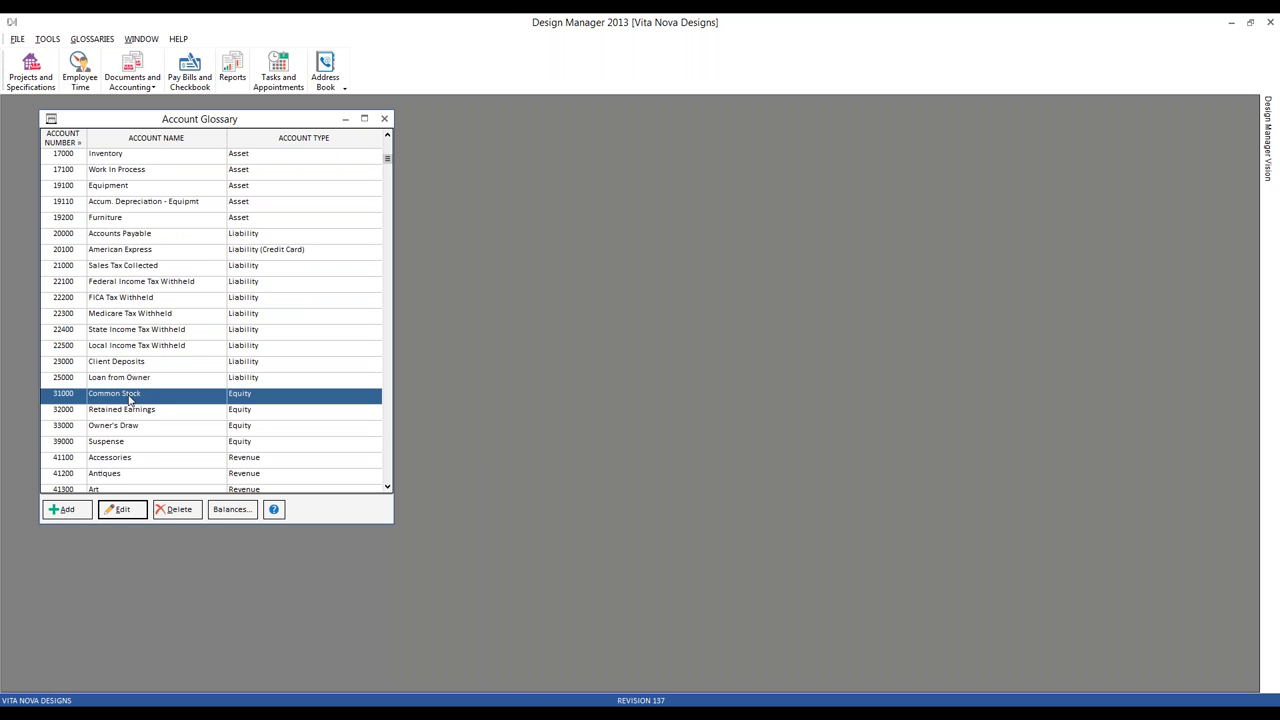
{"action": "left_click", "coordinate": [150, 430]}
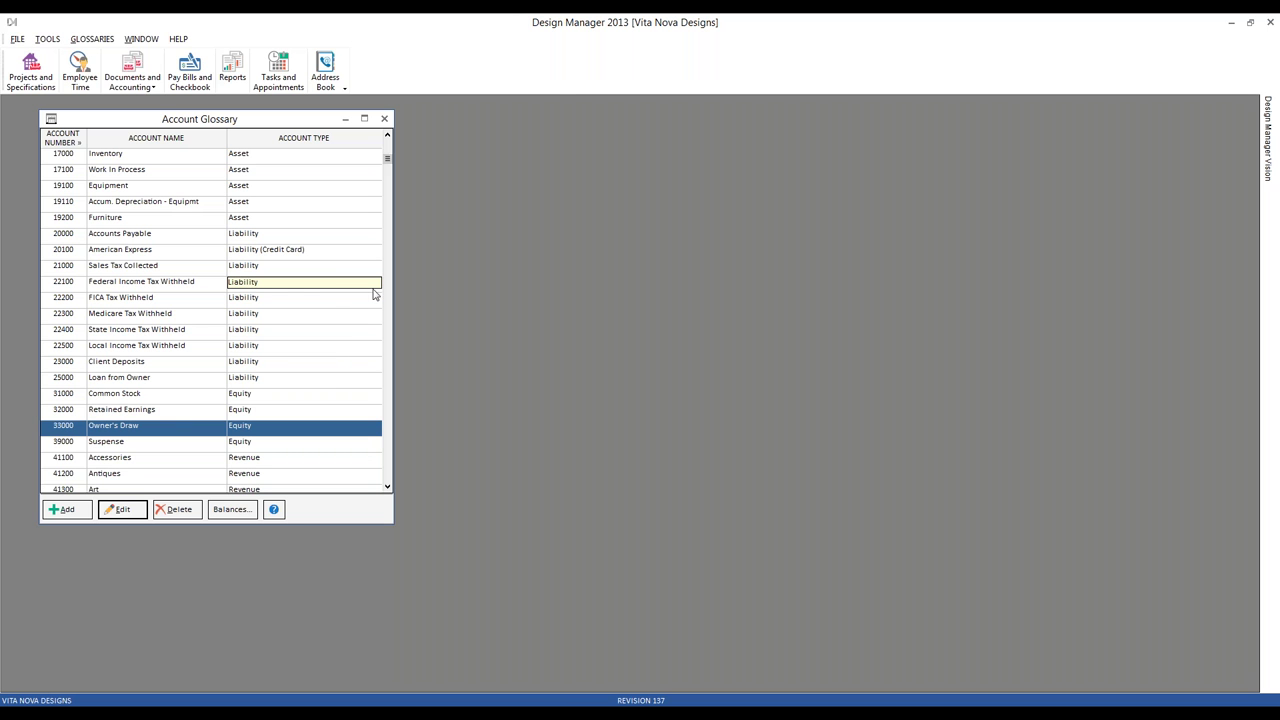
{"action": "left_click", "coordinate": [100, 41]}
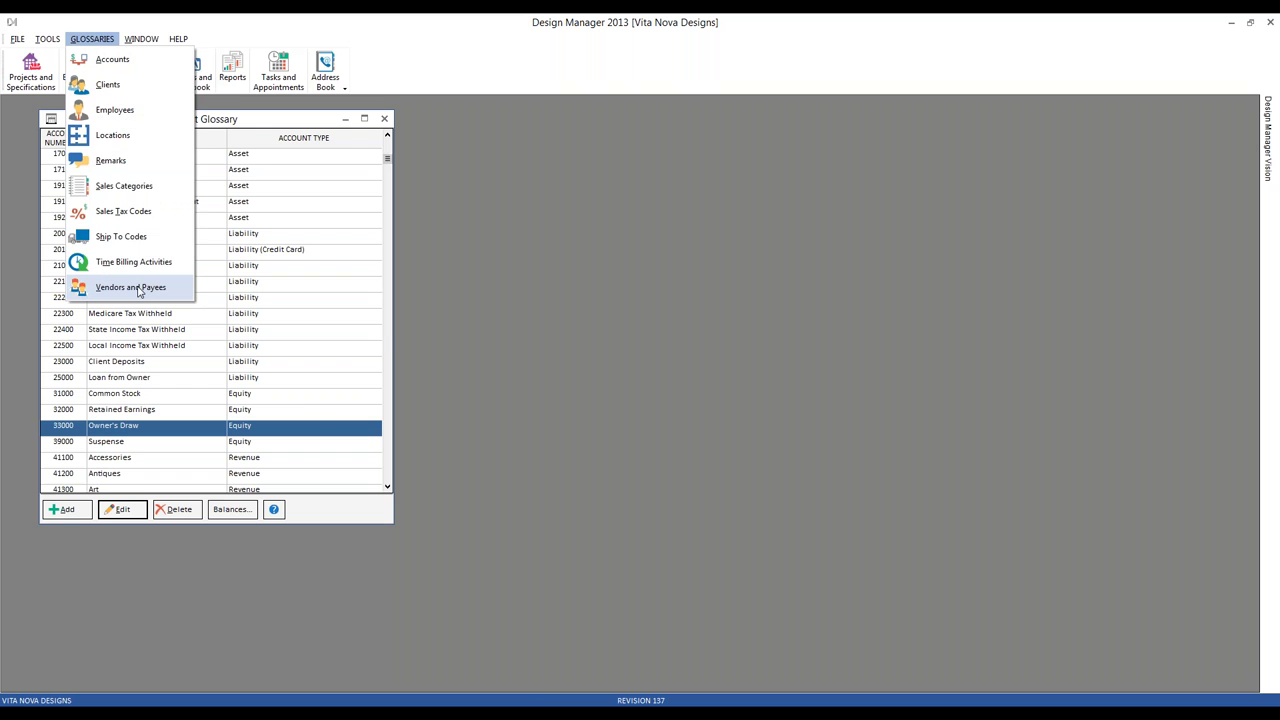
Step: In 2013, inspect the individual no-category vendor from Vendors and Payees and close it unchanged
{"action": "left_click", "coordinate": [135, 288]}
{"action": "left_click_drag", "start_coordinate": [255, 126], "coordinate": [637, 117]}
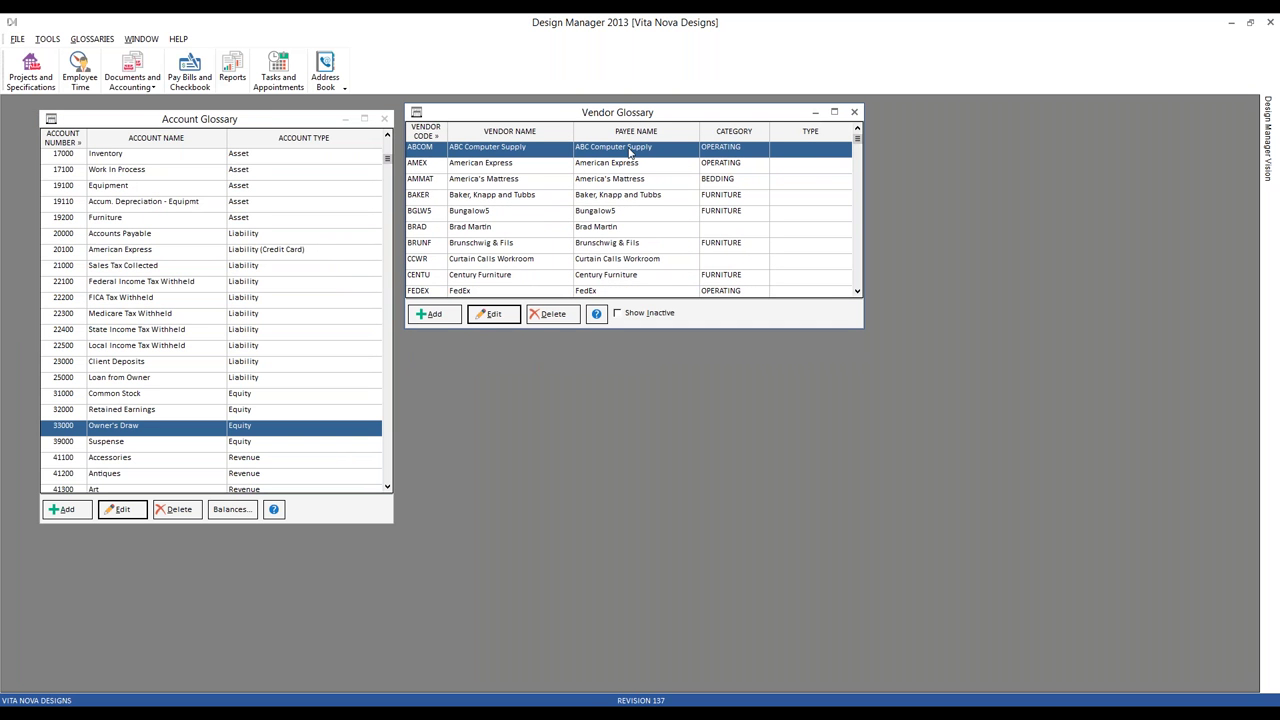
{"action": "left_click", "coordinate": [620, 231]}
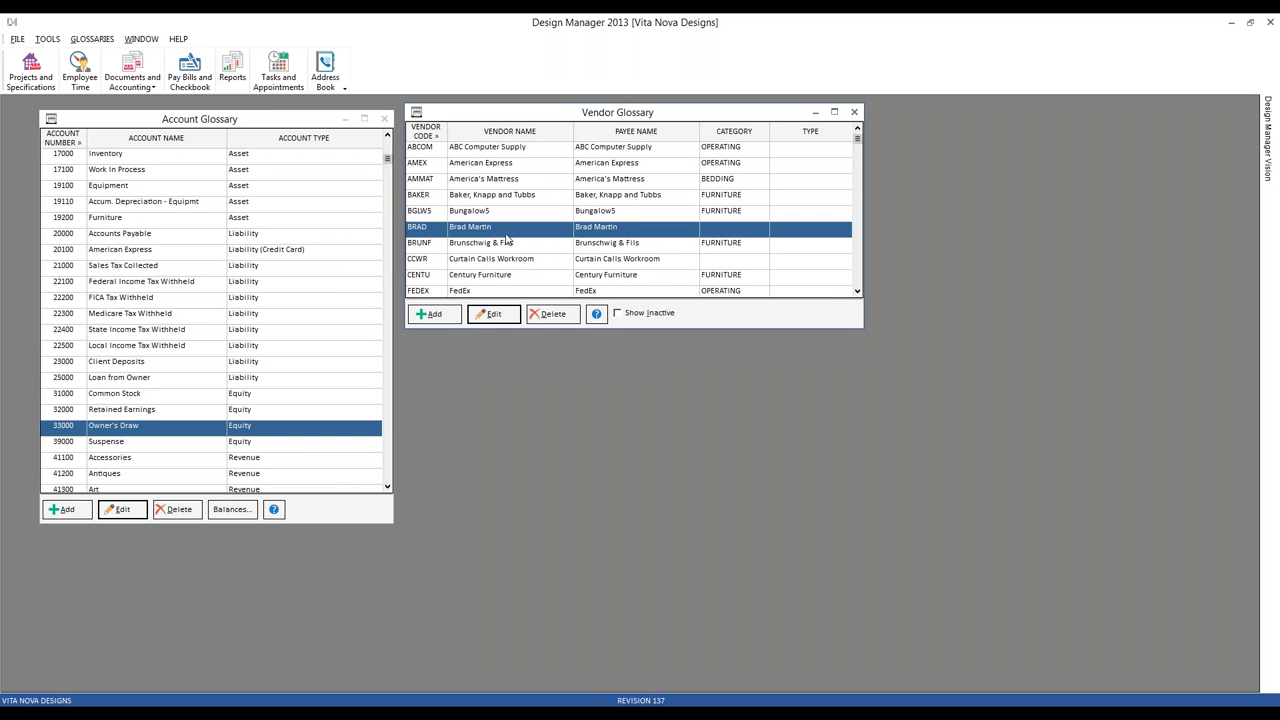
{"action": "left_click", "coordinate": [494, 313]}
{"action": "left_click_drag", "start_coordinate": [268, 126], "coordinate": [585, 190]}
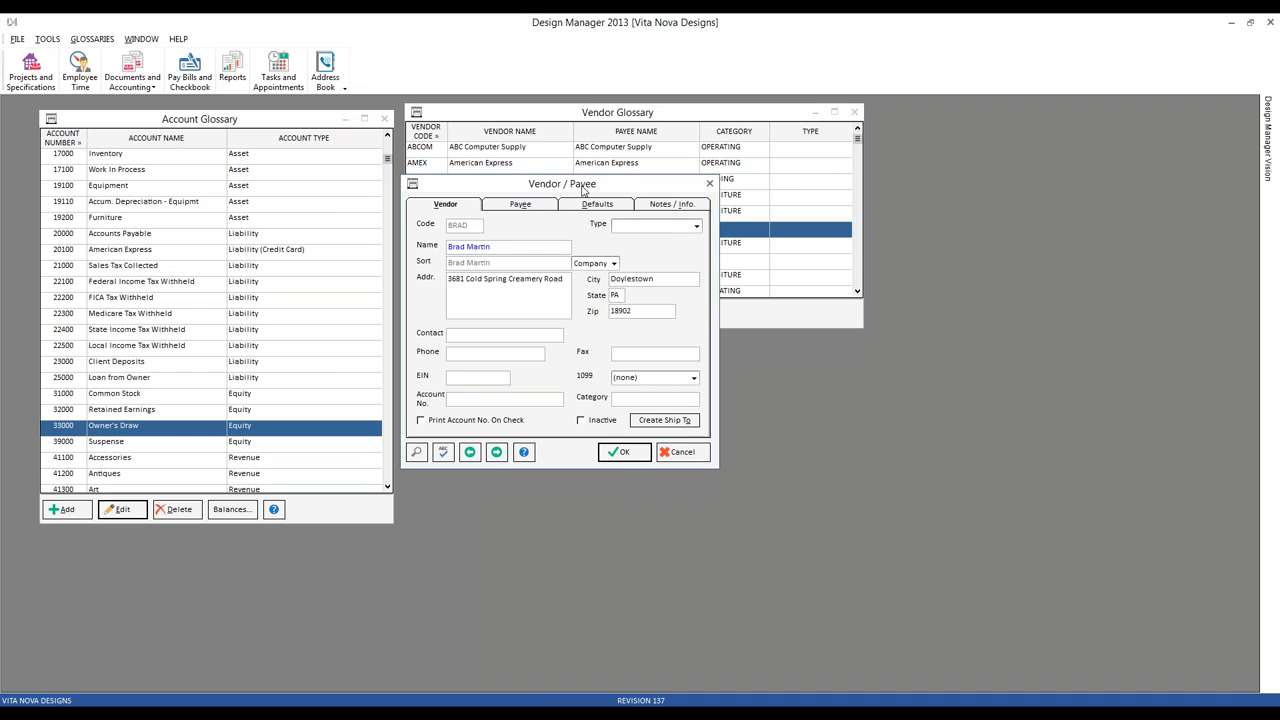
{"action": "left_click", "coordinate": [682, 452]}
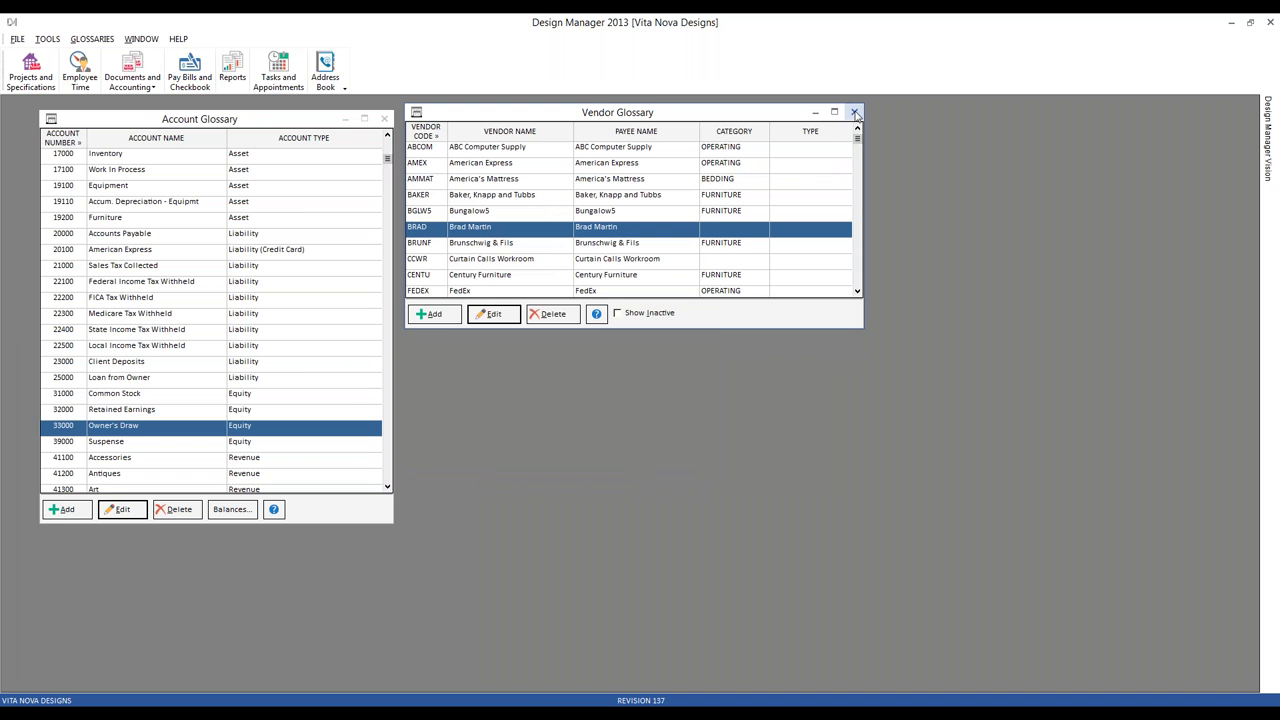
{"action": "left_click", "coordinate": [854, 113]}
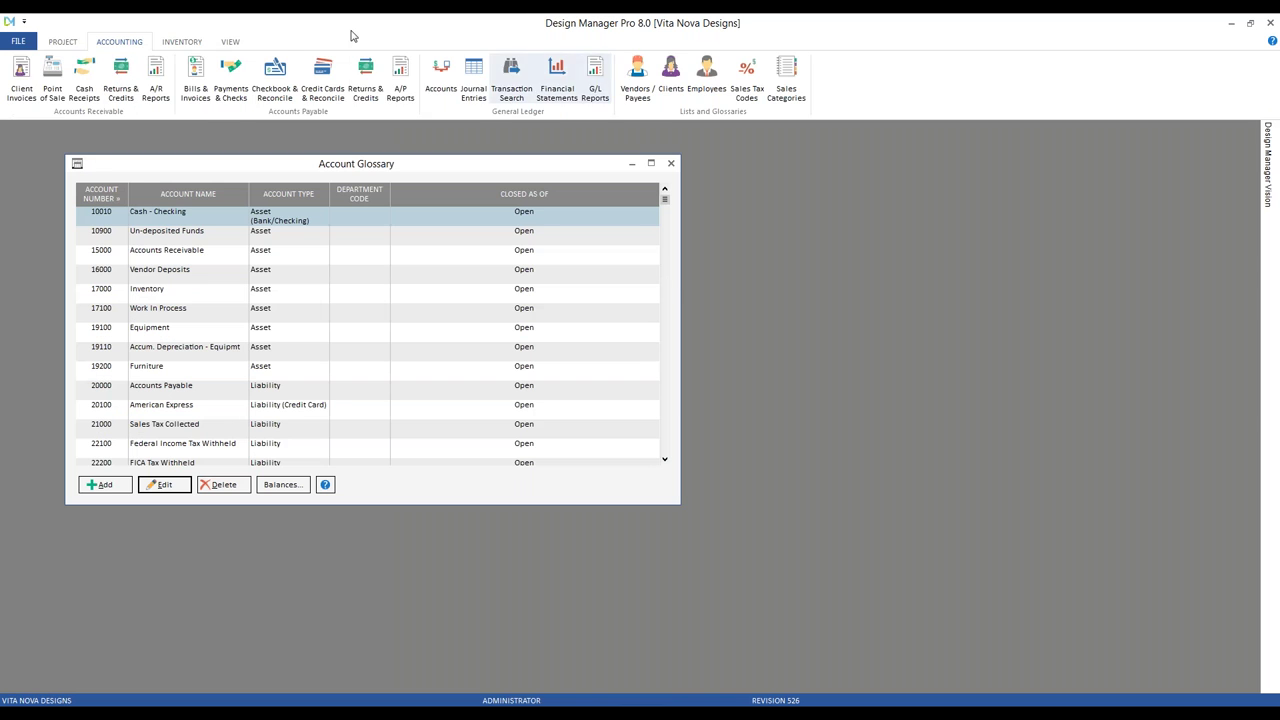
Step: In Pro 8.0, check that vendor's Defaults show expense account 33000 Owner's Draw, then close the glossaries
{"action": "left_click", "coordinate": [63, 42]}
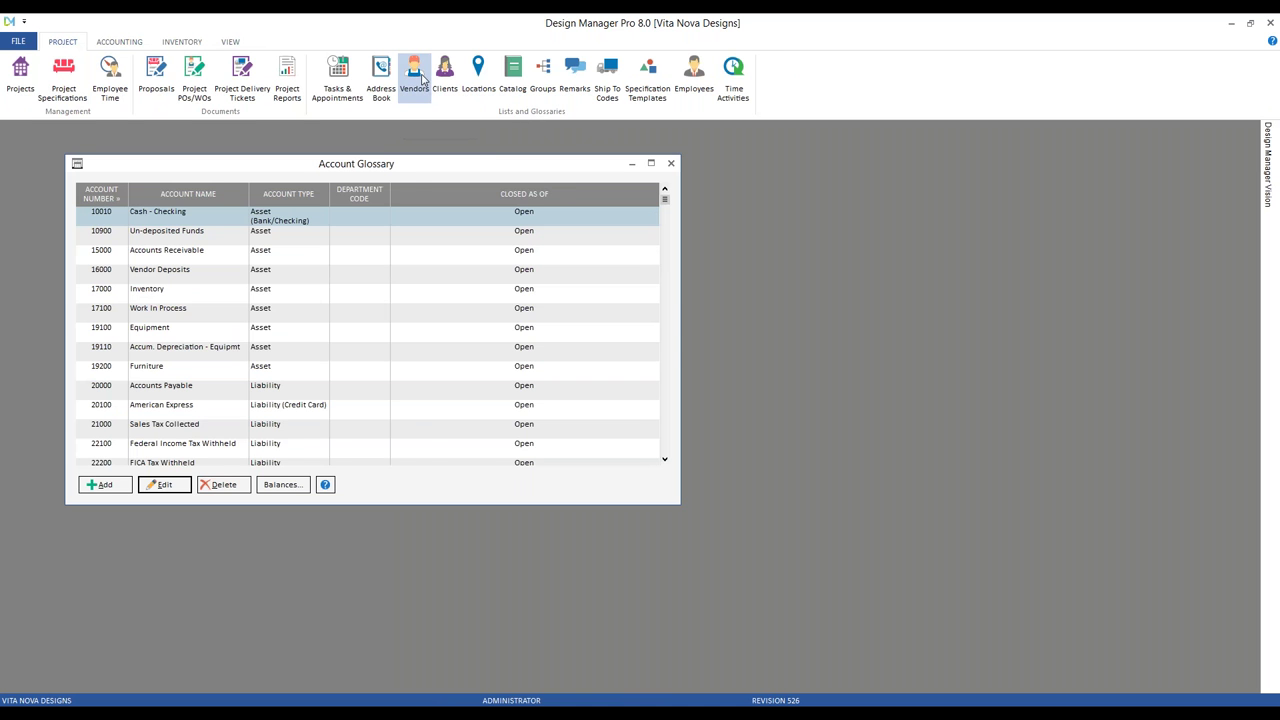
{"action": "left_click", "coordinate": [421, 80]}
{"action": "left_click_drag", "start_coordinate": [437, 317], "coordinate": [934, 156]}
{"action": "left_click", "coordinate": [824, 316]}
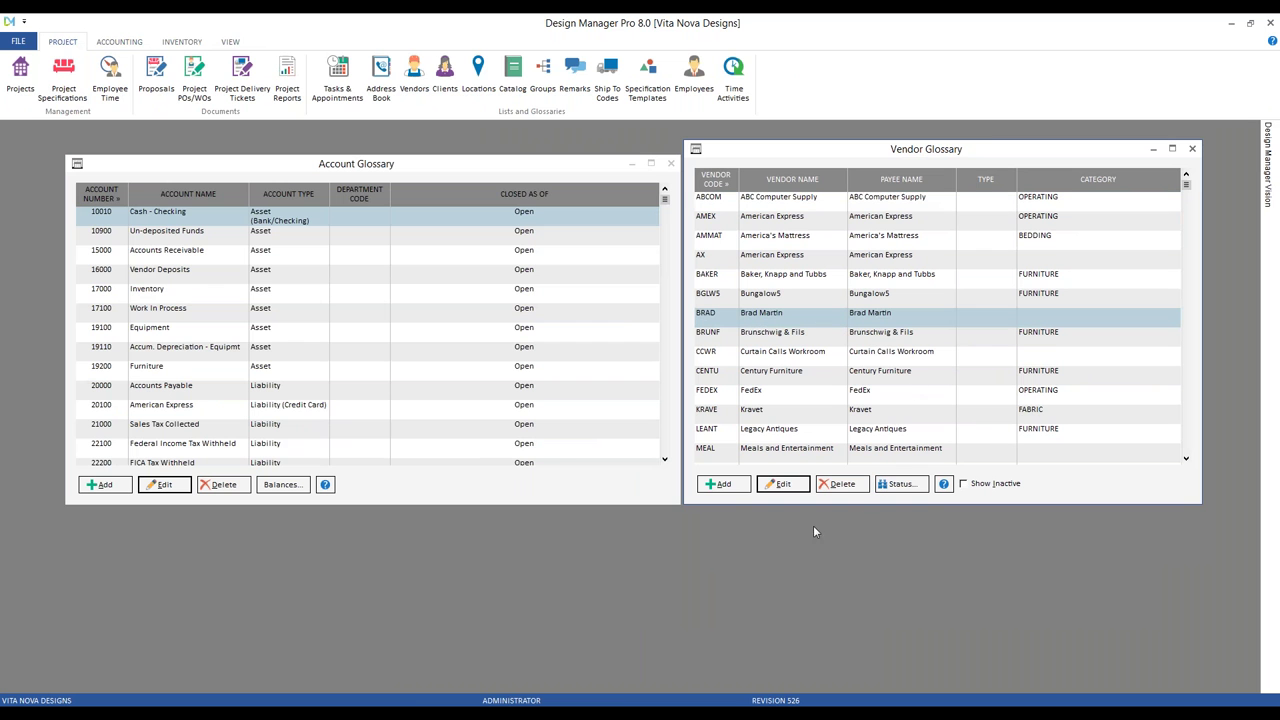
{"action": "left_click", "coordinate": [785, 484]}
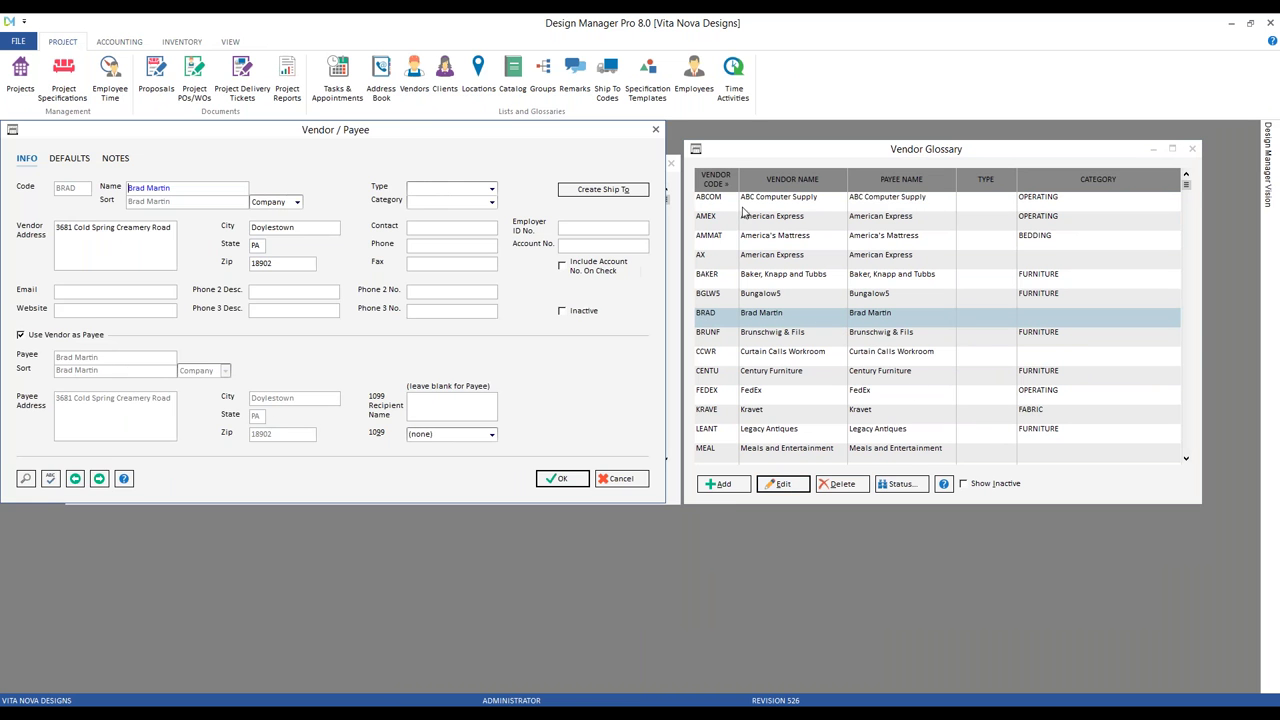
{"action": "left_click_drag", "start_coordinate": [405, 140], "coordinate": [724, 193]}
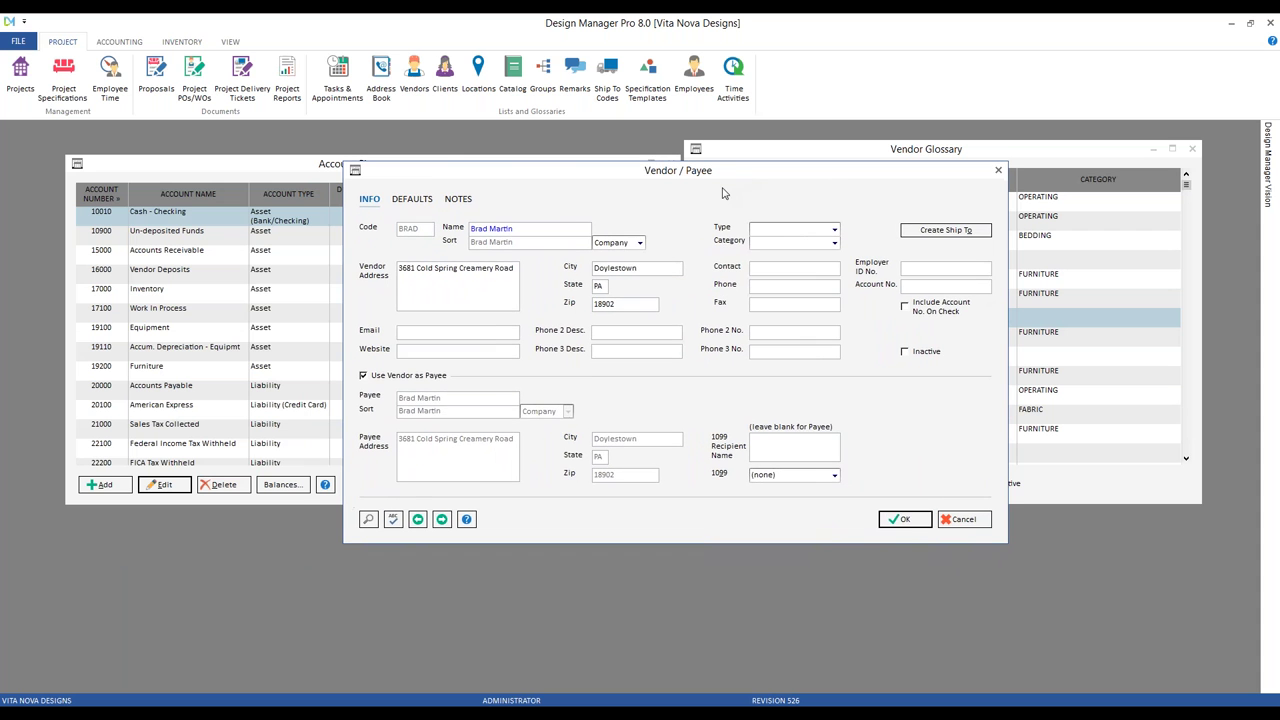
{"action": "left_click", "coordinate": [416, 201]}
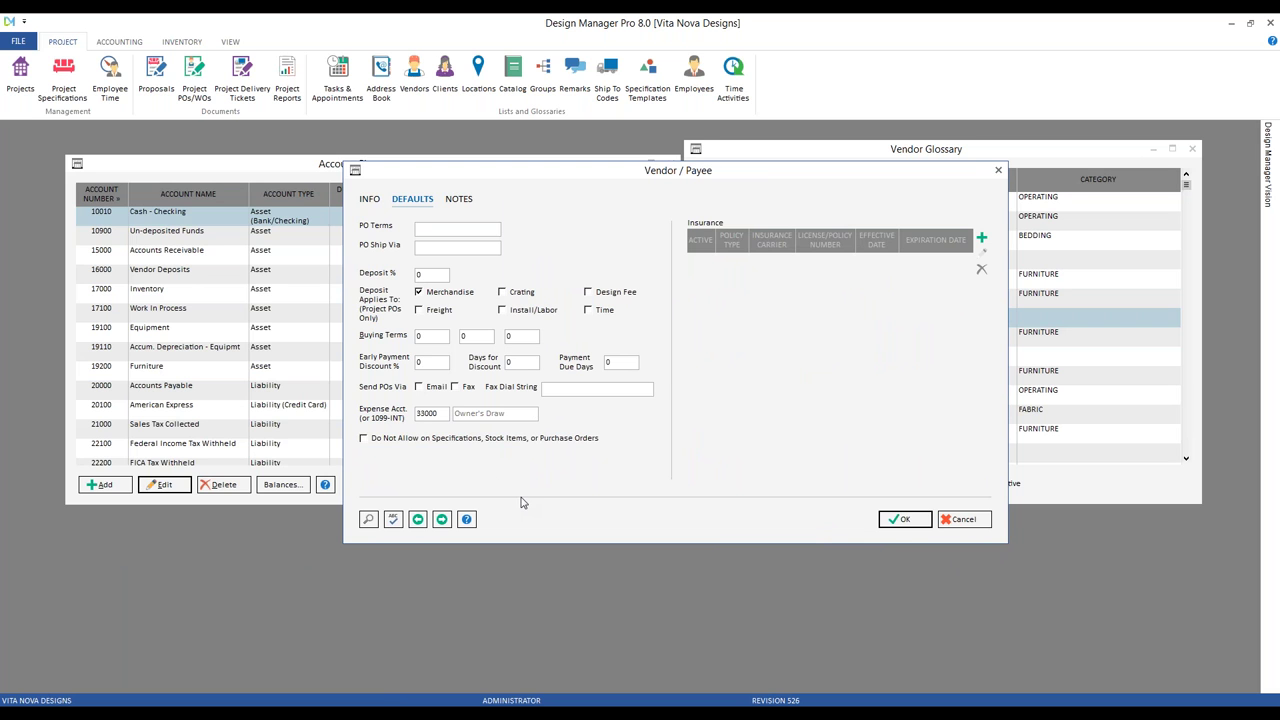
{"action": "left_click", "coordinate": [960, 519]}
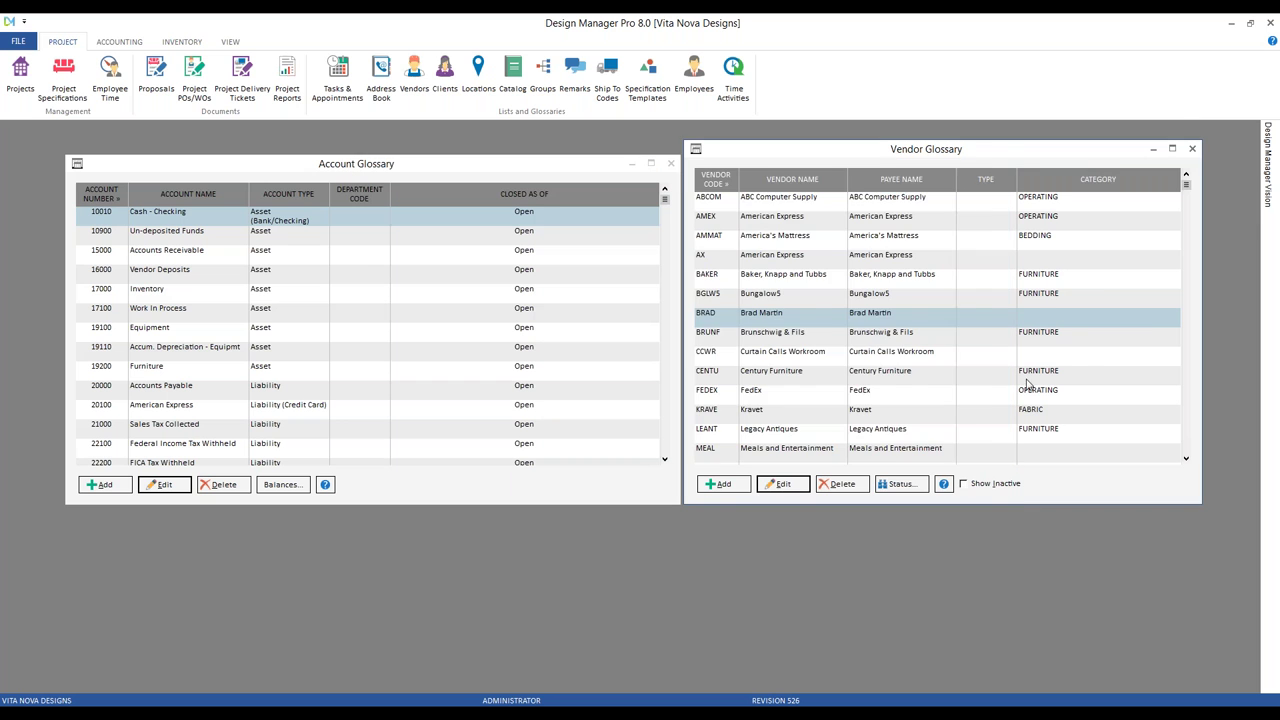
{"action": "left_click", "coordinate": [1192, 148]}
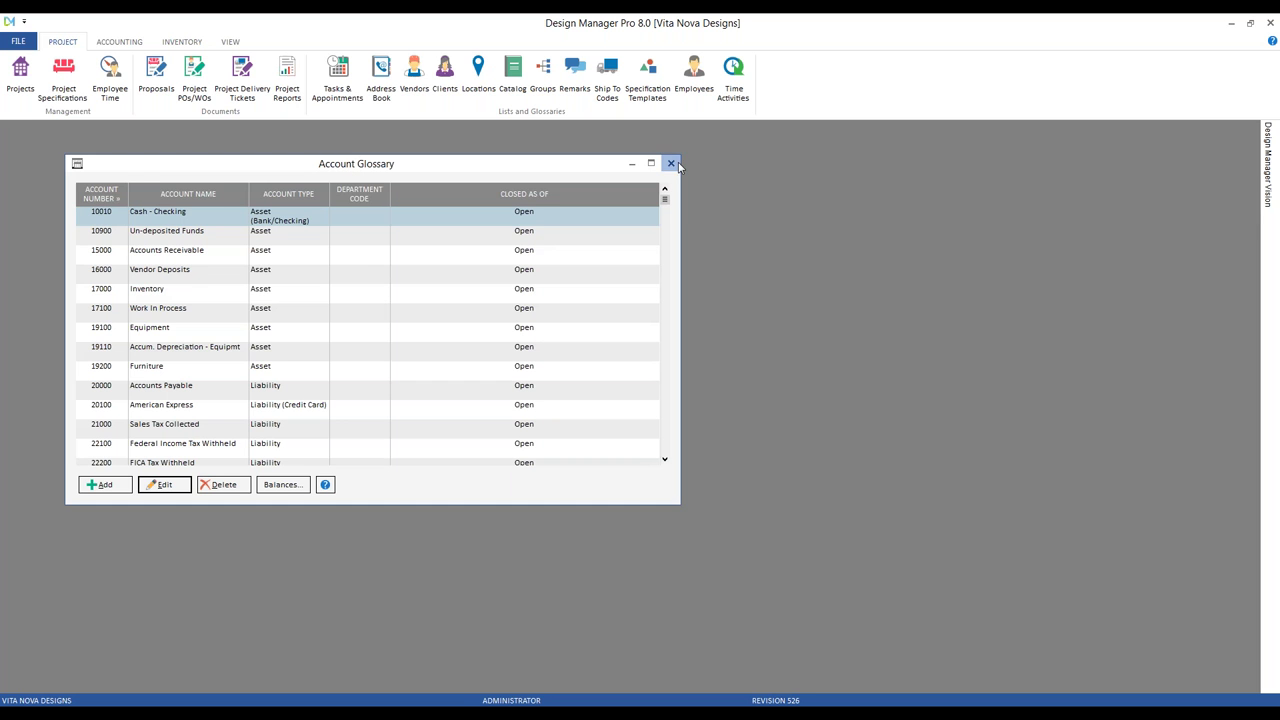
{"action": "left_click", "coordinate": [671, 163]}
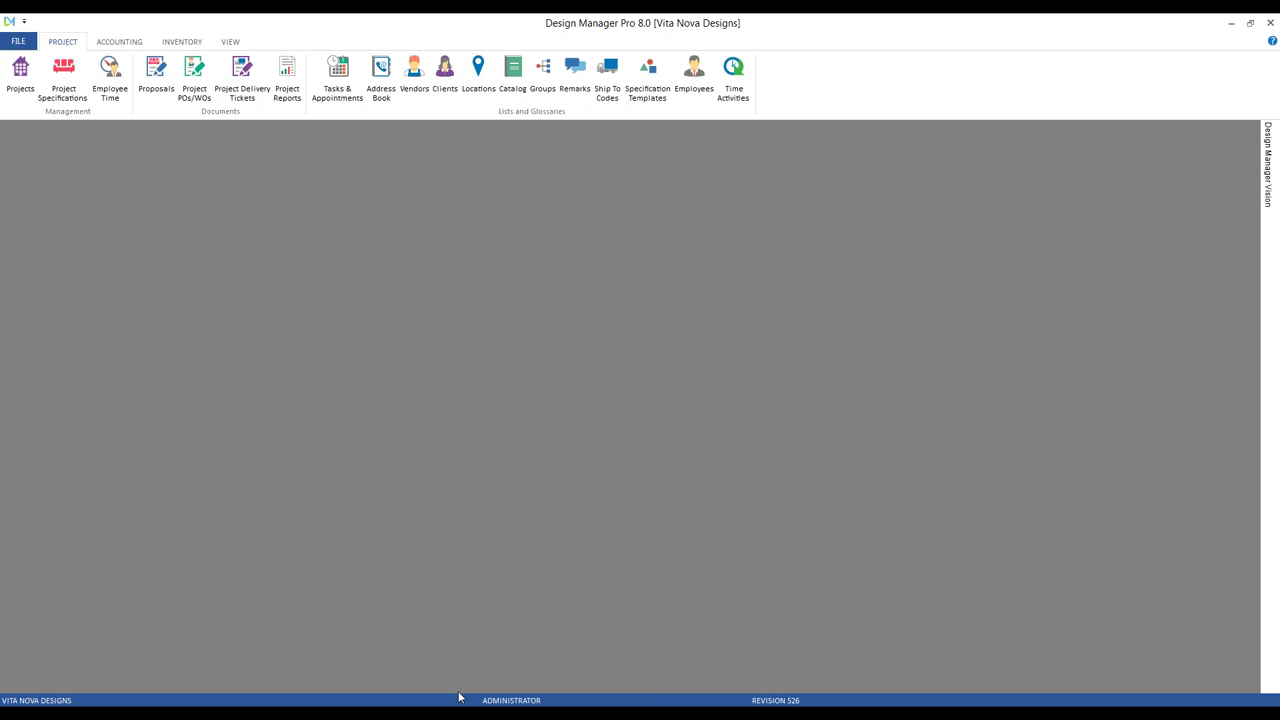
{"action": "mouse_move", "coordinate": [459, 697]}
{"action": "left_click", "coordinate": [449, 648]}
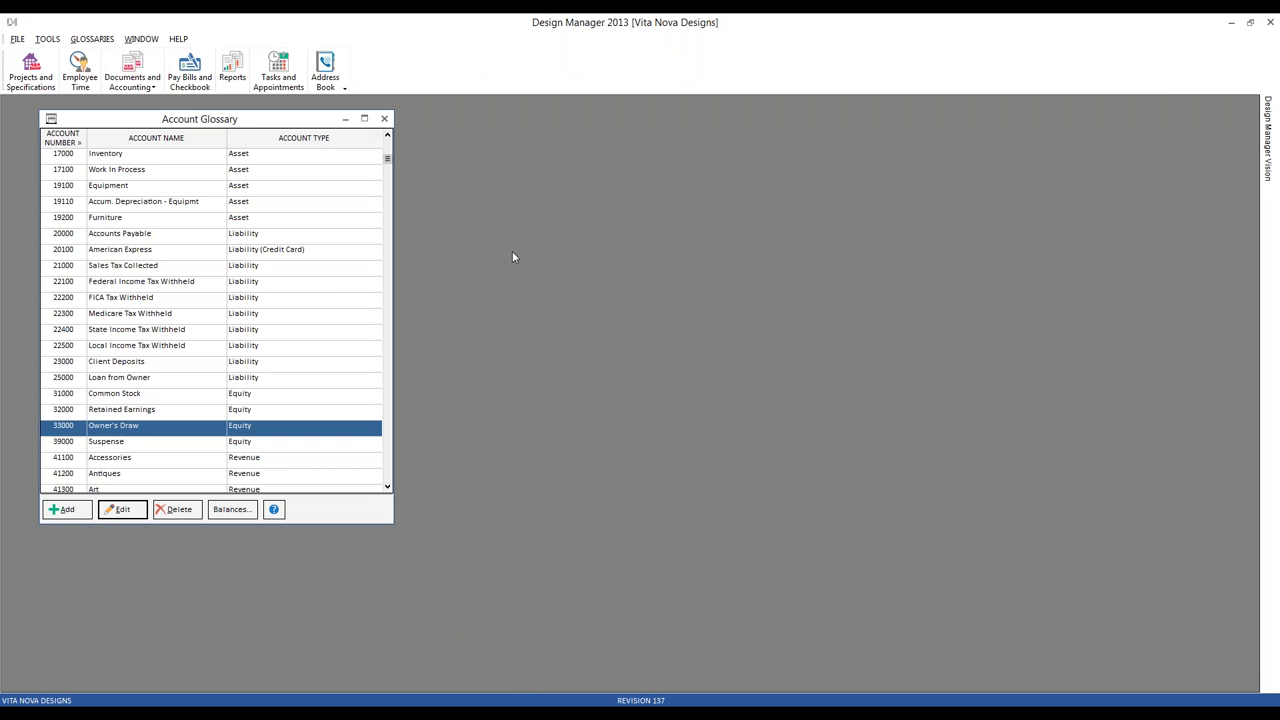
{"action": "left_click", "coordinate": [384, 118]}
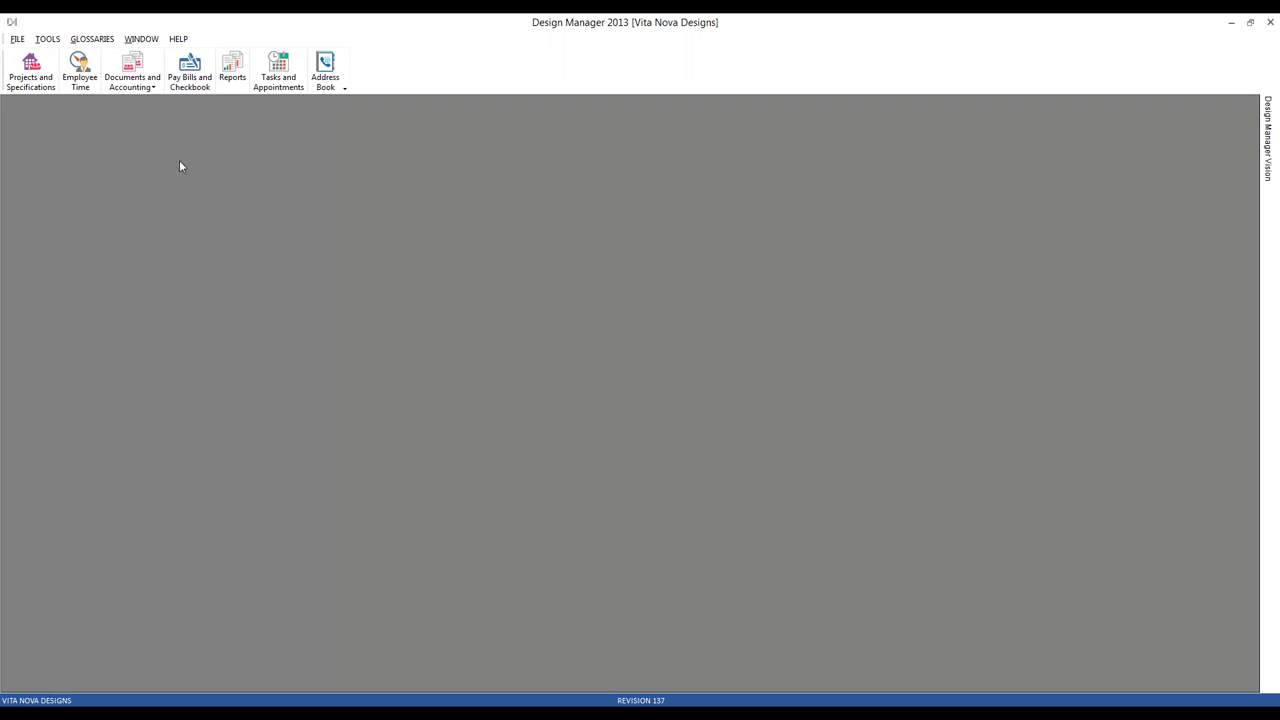
{"action": "left_click", "coordinate": [134, 72]}
{"action": "left_click_drag", "start_coordinate": [181, 147], "coordinate": [241, 151]}
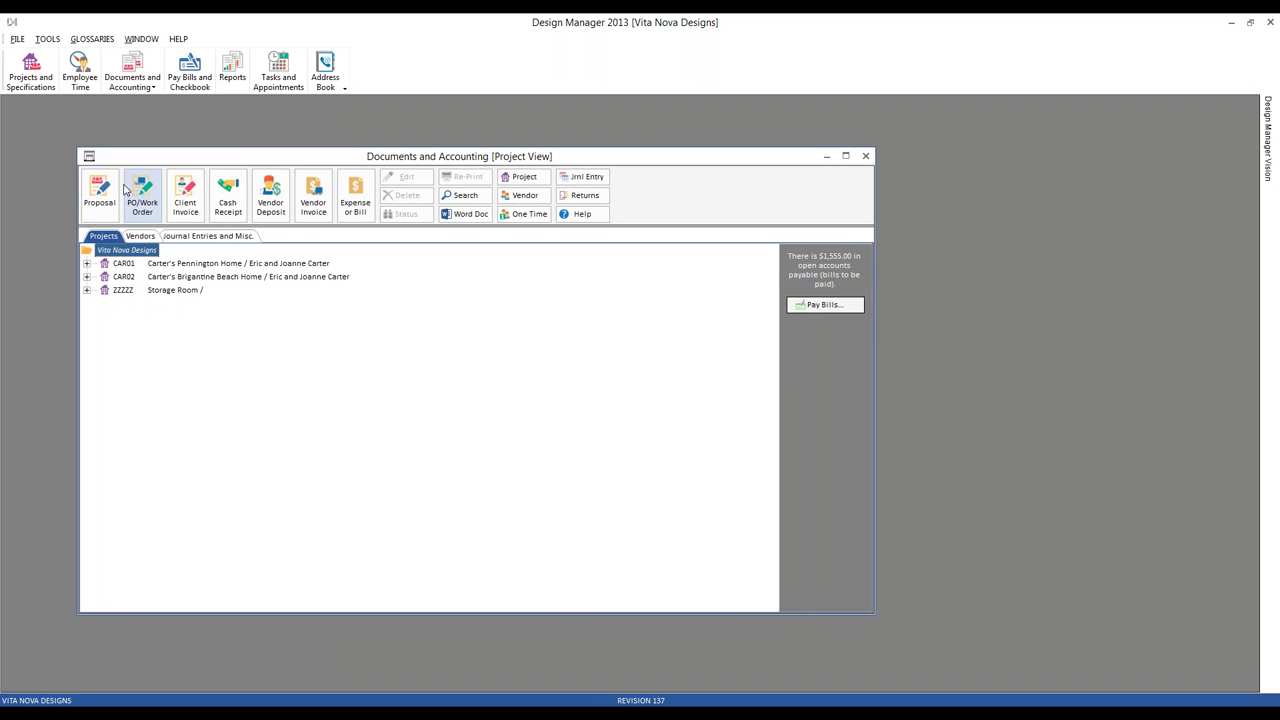
{"action": "left_click", "coordinate": [139, 237]}
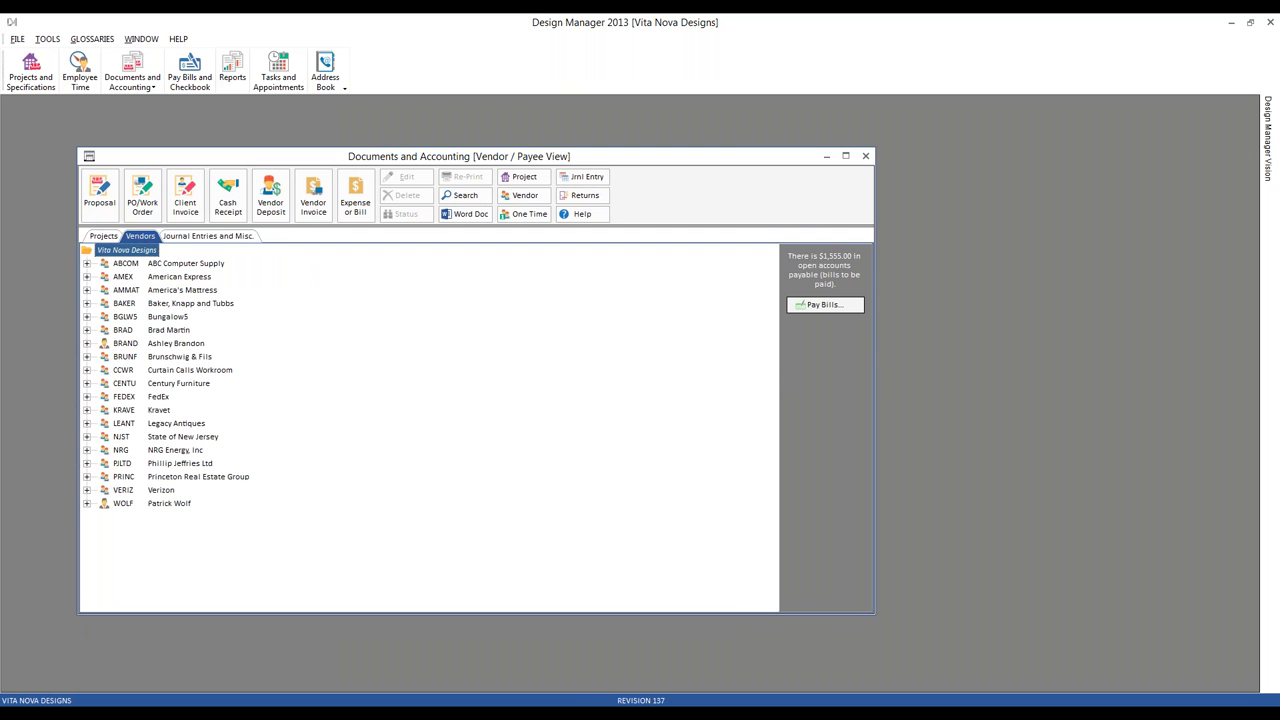
{"action": "left_click", "coordinate": [150, 330]}
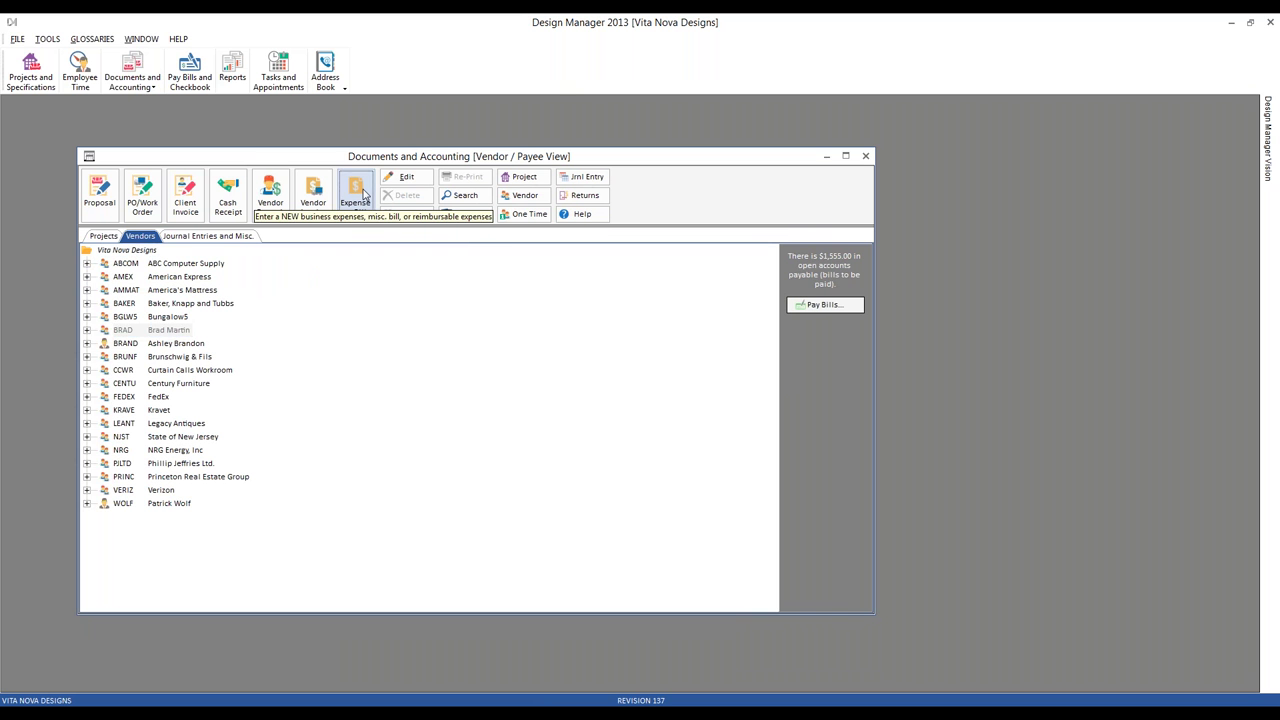
{"action": "left_click", "coordinate": [356, 192]}
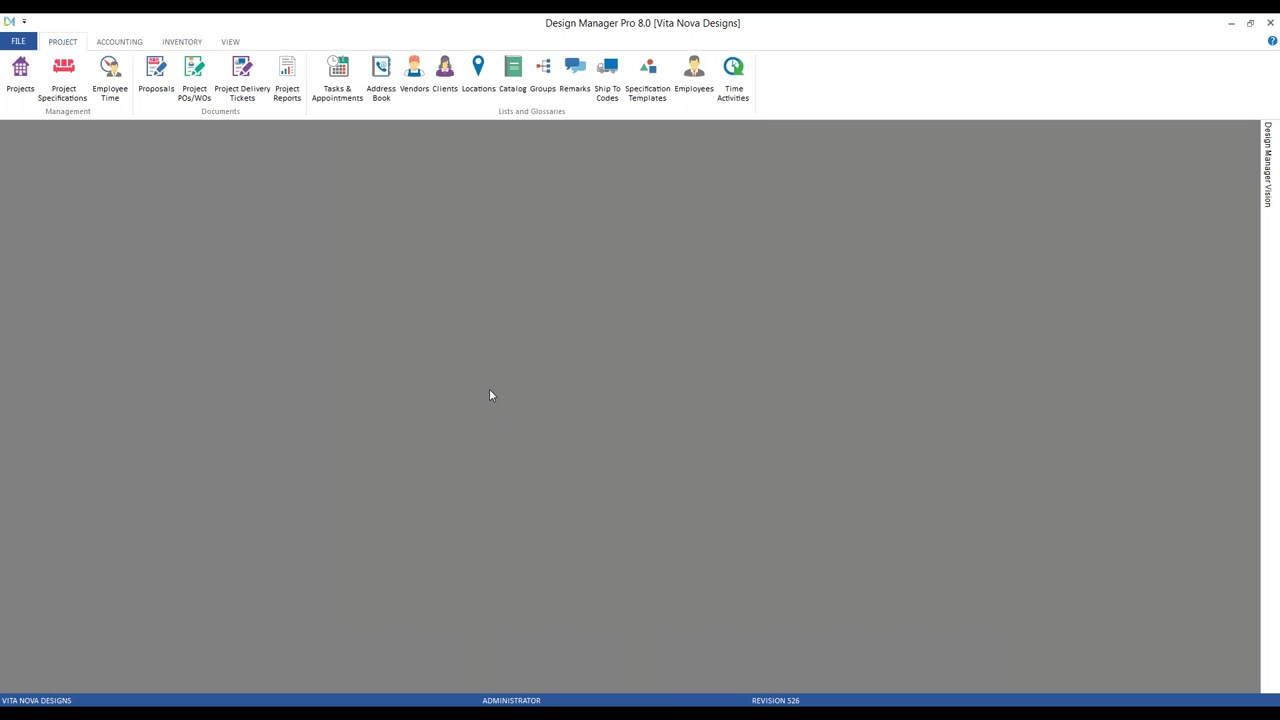
Step: Start a BRAD vendor bill with invoice number 'july draw', dated and due 7/6/2017
{"action": "left_click", "coordinate": [120, 45]}
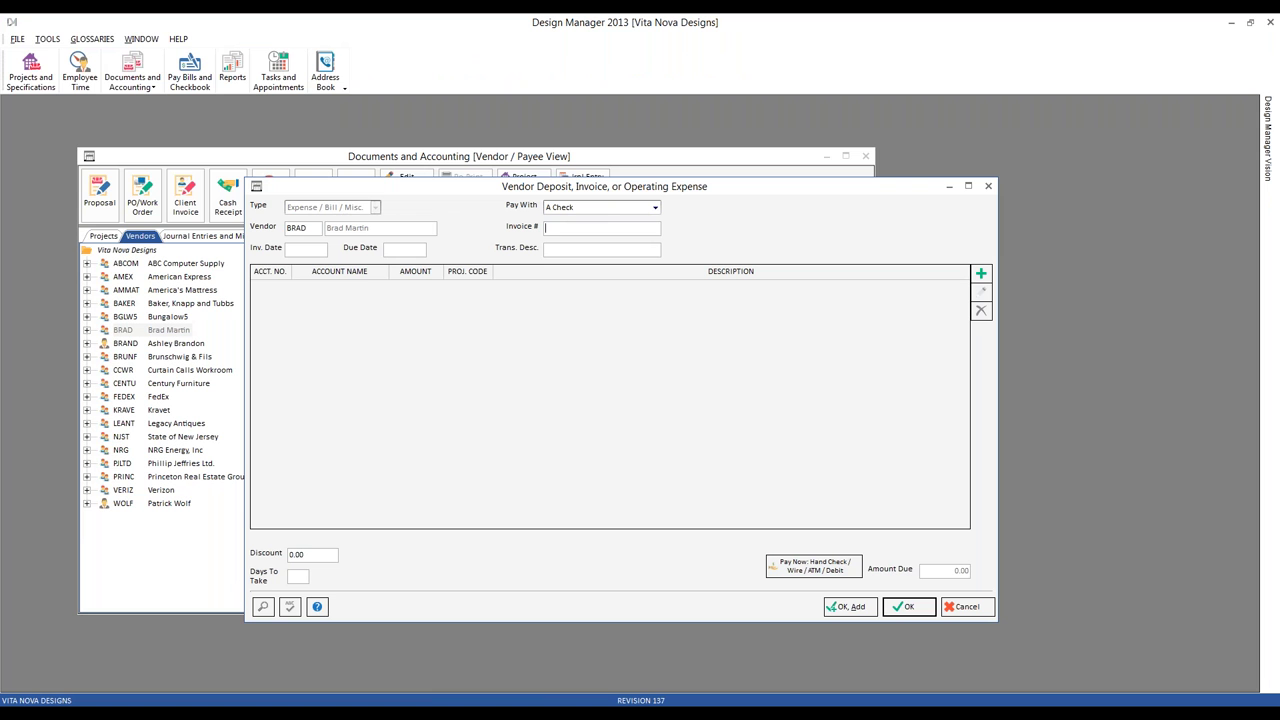
{"action": "type", "text": "july draw"}
{"action": "key", "text": "shift+Home"}
{"action": "left_click", "coordinate": [300, 248]}
{"action": "key", "text": "F4"}
{"action": "key", "text": "Return"}
{"action": "left_click", "coordinate": [600, 249]}
{"action": "type", "text": "july draw"}
Step: Add a 33000 Owner's Draw distribution line of 1,500.00 to the bill
{"action": "left_click", "coordinate": [985, 275]}
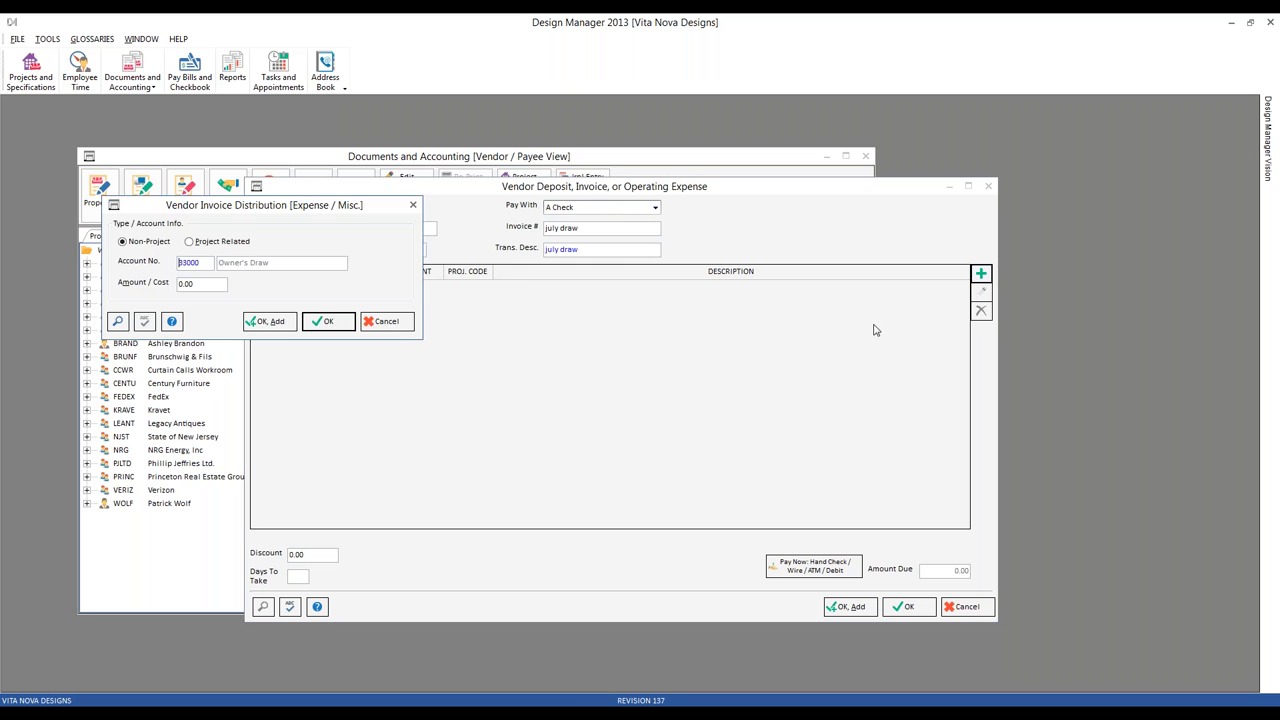
{"action": "left_click_drag", "start_coordinate": [250, 213], "coordinate": [585, 276]}
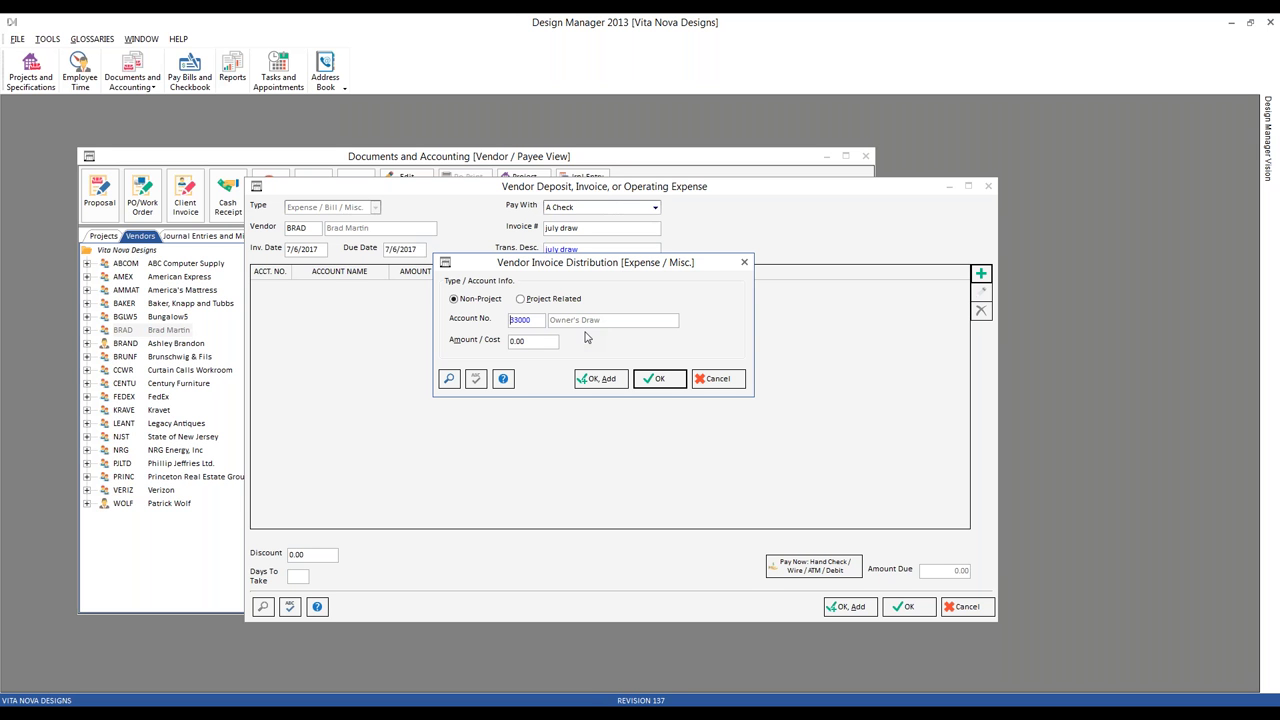
{"action": "key", "text": "Tab"}
{"action": "type", "text": "1500"}
{"action": "left_click", "coordinate": [674, 376]}
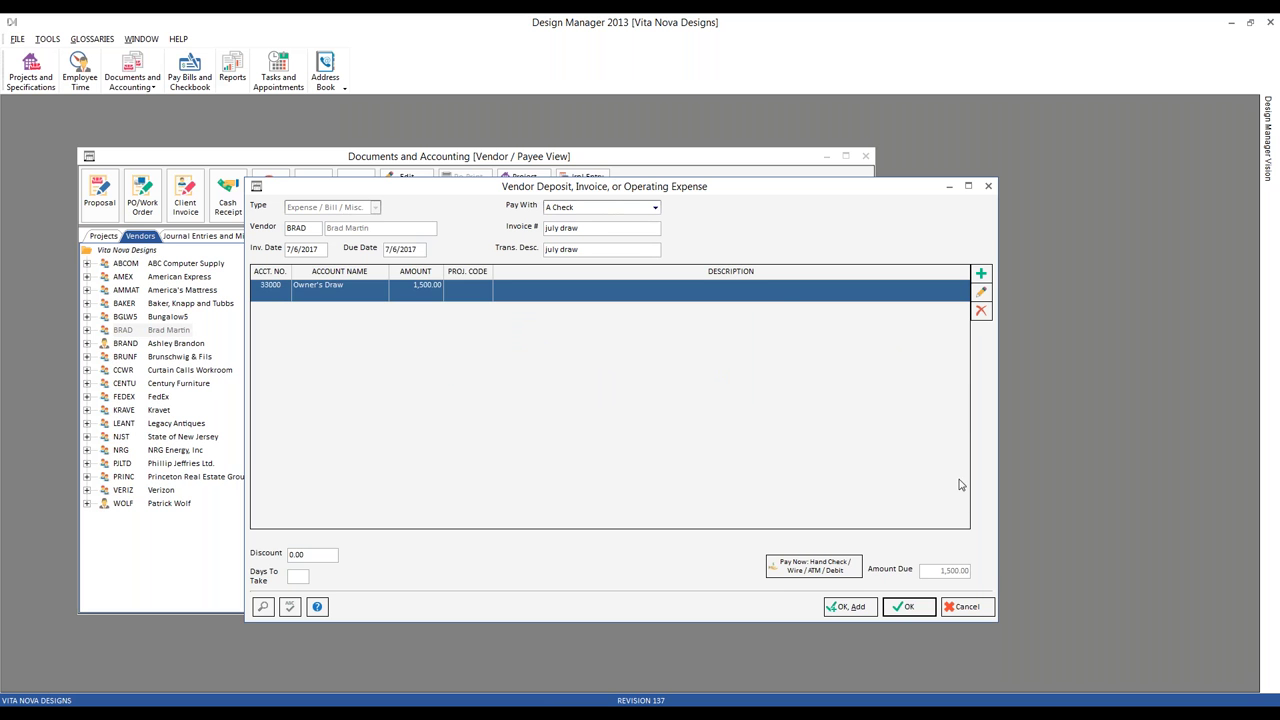
Step: Save the 1,500.00 july draw bill for BRAD and close the Documents and Accounting window
{"action": "left_click", "coordinate": [916, 606]}
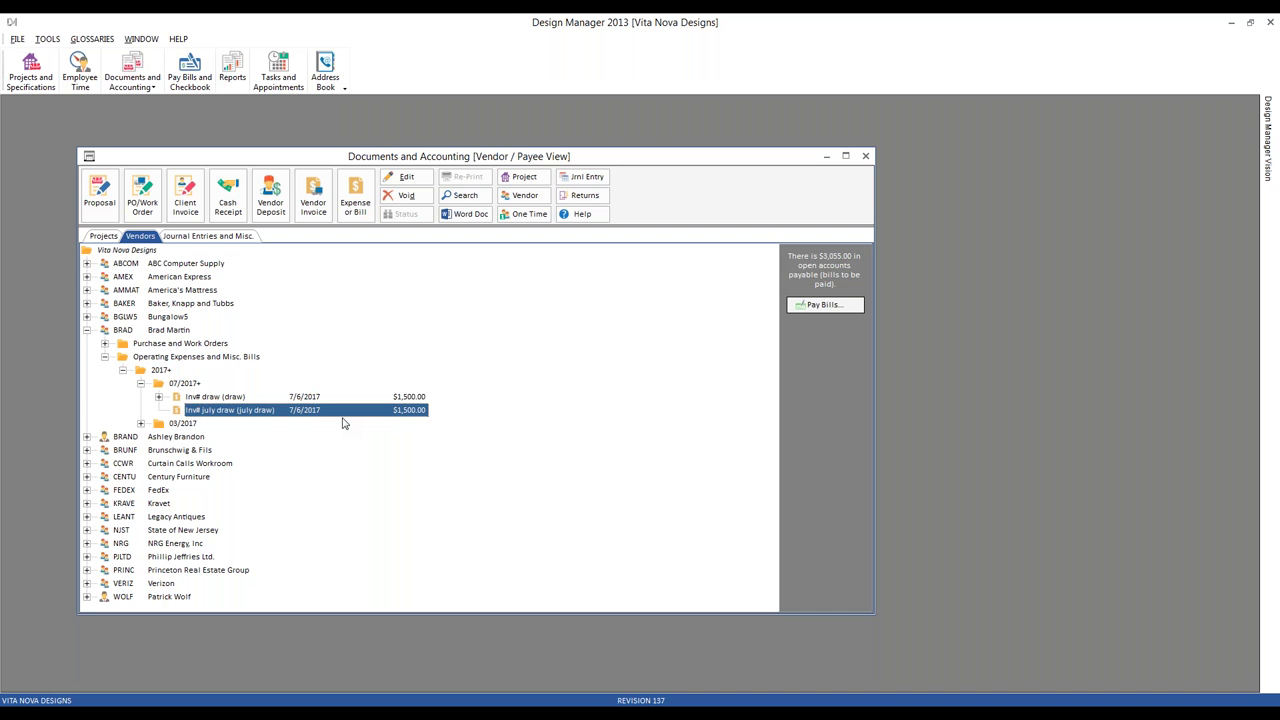
{"action": "left_click", "coordinate": [866, 157]}
{"action": "left_click", "coordinate": [199, 66]}
Step: Tag BRAD's july draw bill, then print, post and accept check 10009 for 1,500.00
{"action": "left_click_drag", "start_coordinate": [266, 108], "coordinate": [383, 175]}
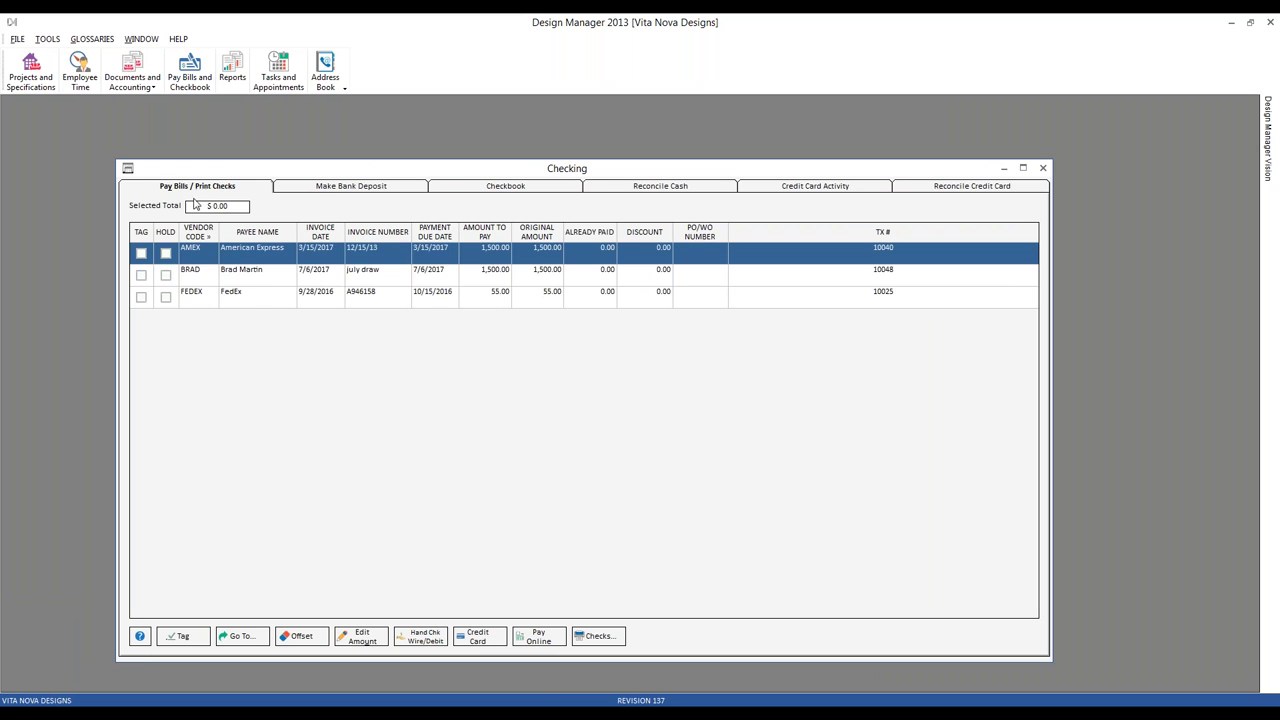
{"action": "left_click", "coordinate": [280, 280]}
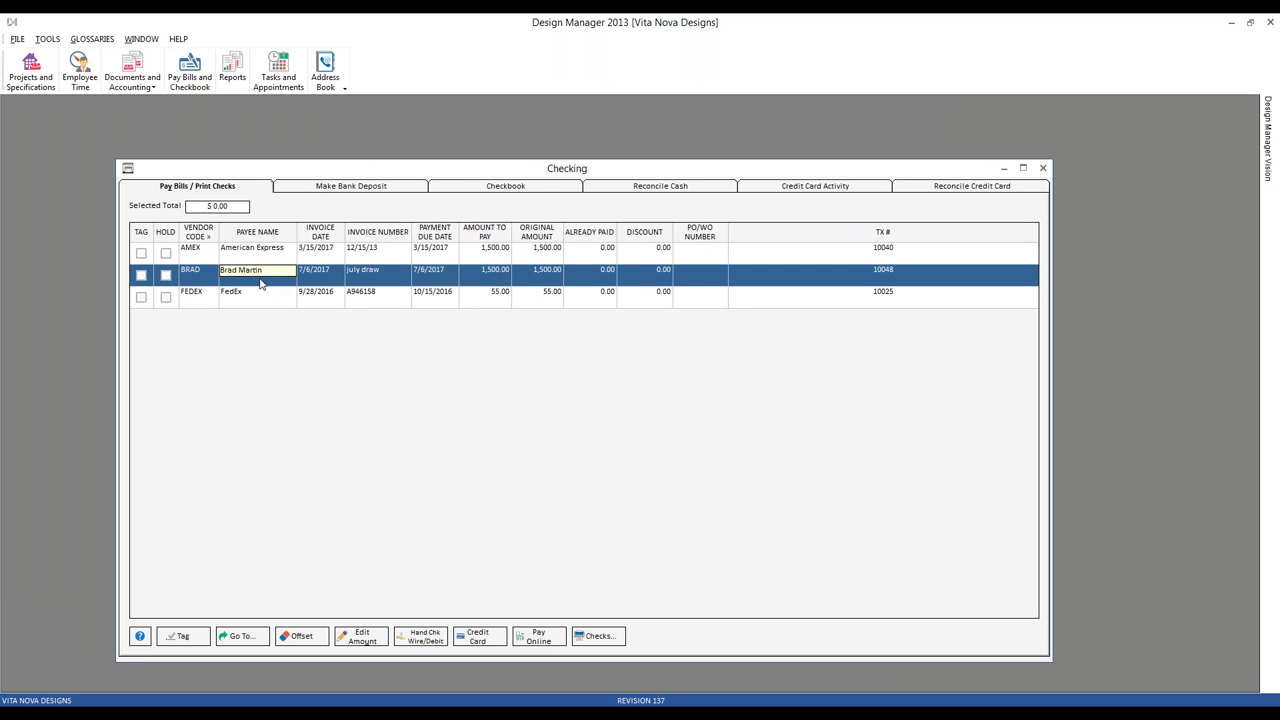
{"action": "left_click", "coordinate": [141, 275]}
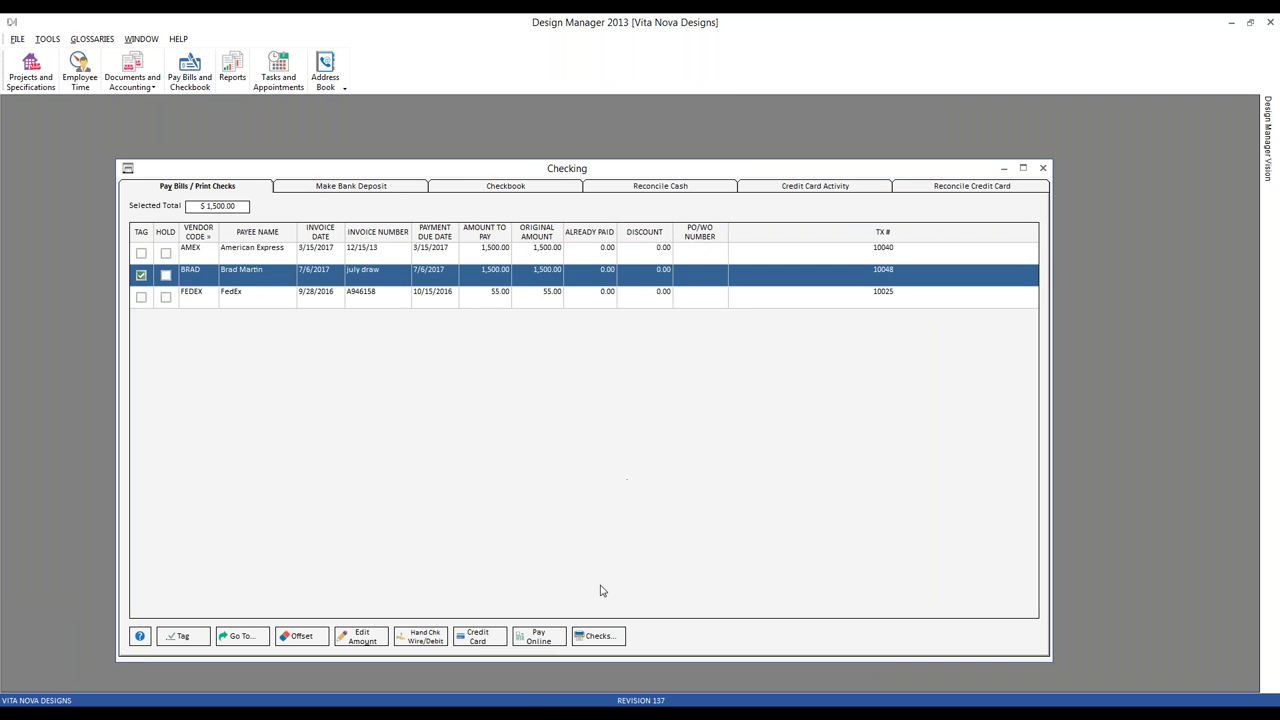
{"action": "left_click", "coordinate": [600, 636]}
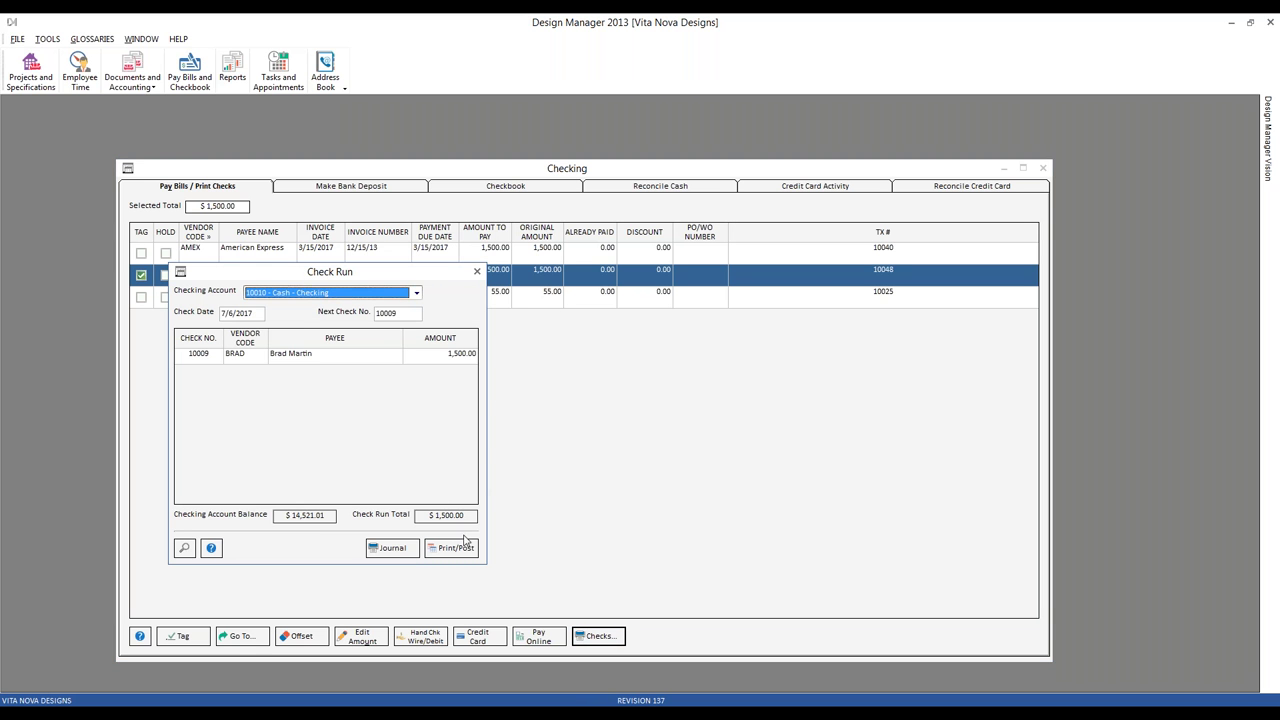
{"action": "left_click", "coordinate": [459, 551]}
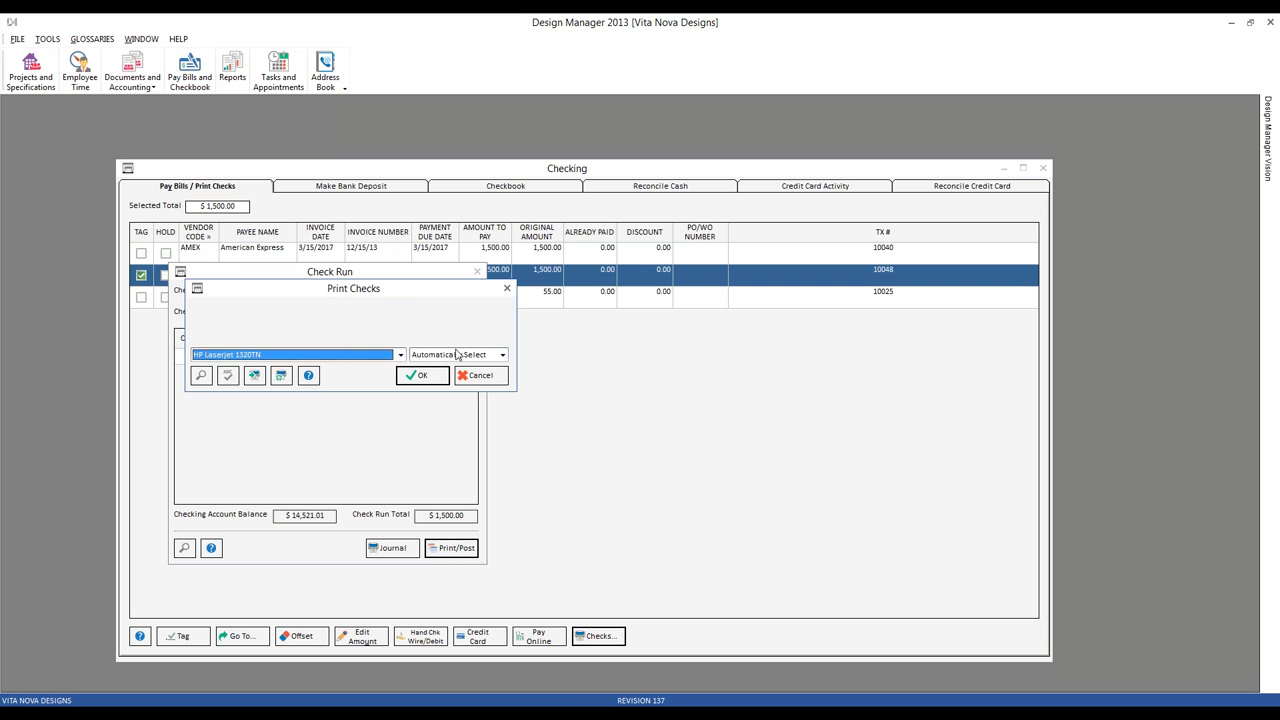
{"action": "left_click", "coordinate": [438, 376]}
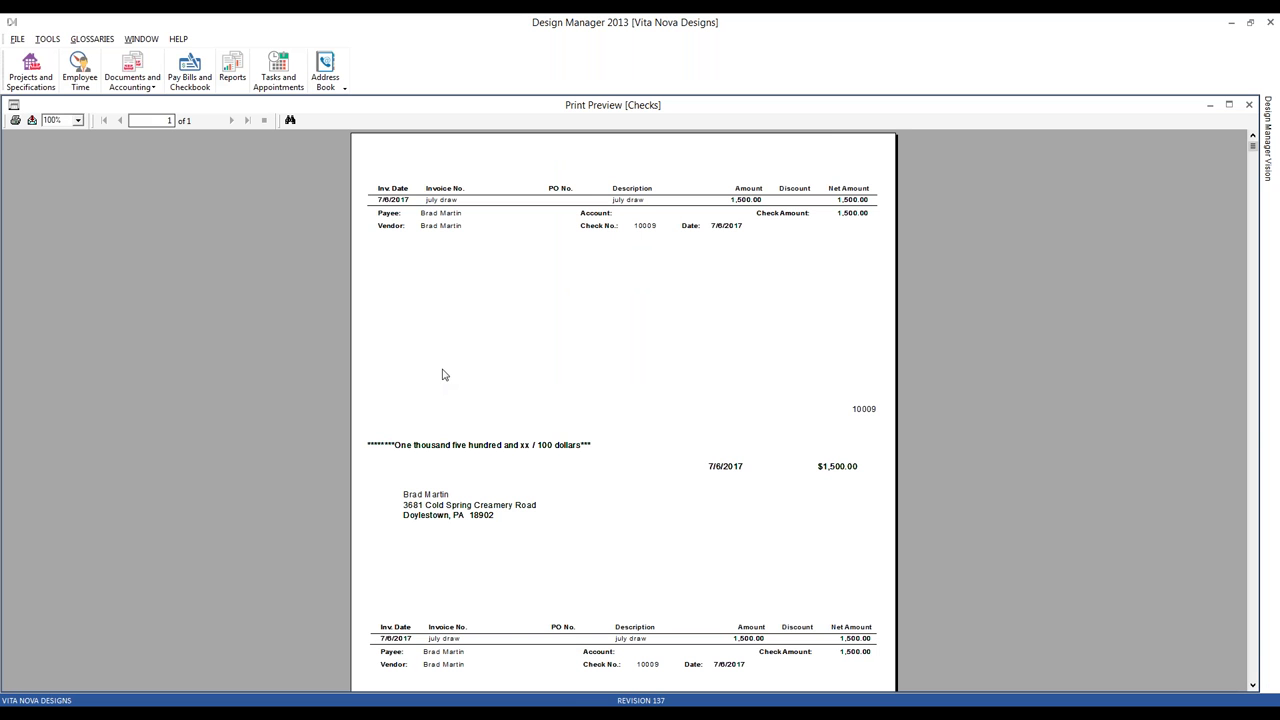
{"action": "left_click", "coordinate": [1248, 106]}
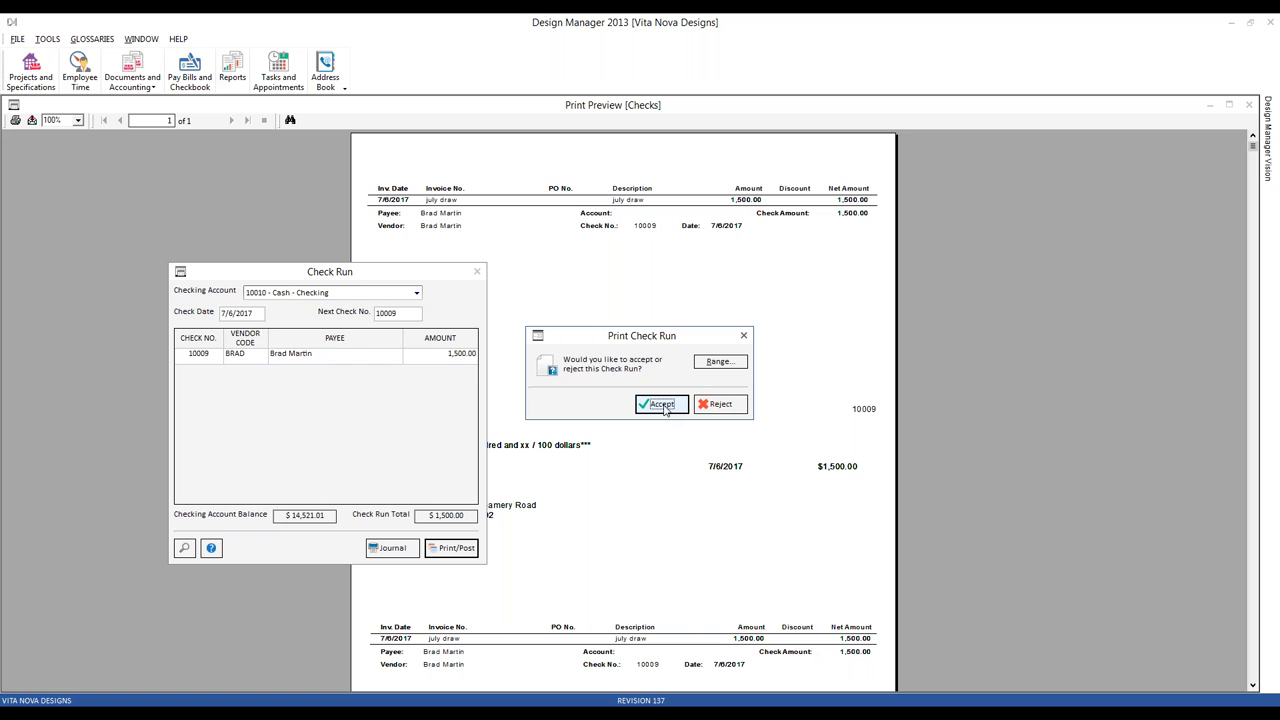
{"action": "left_click", "coordinate": [662, 405]}
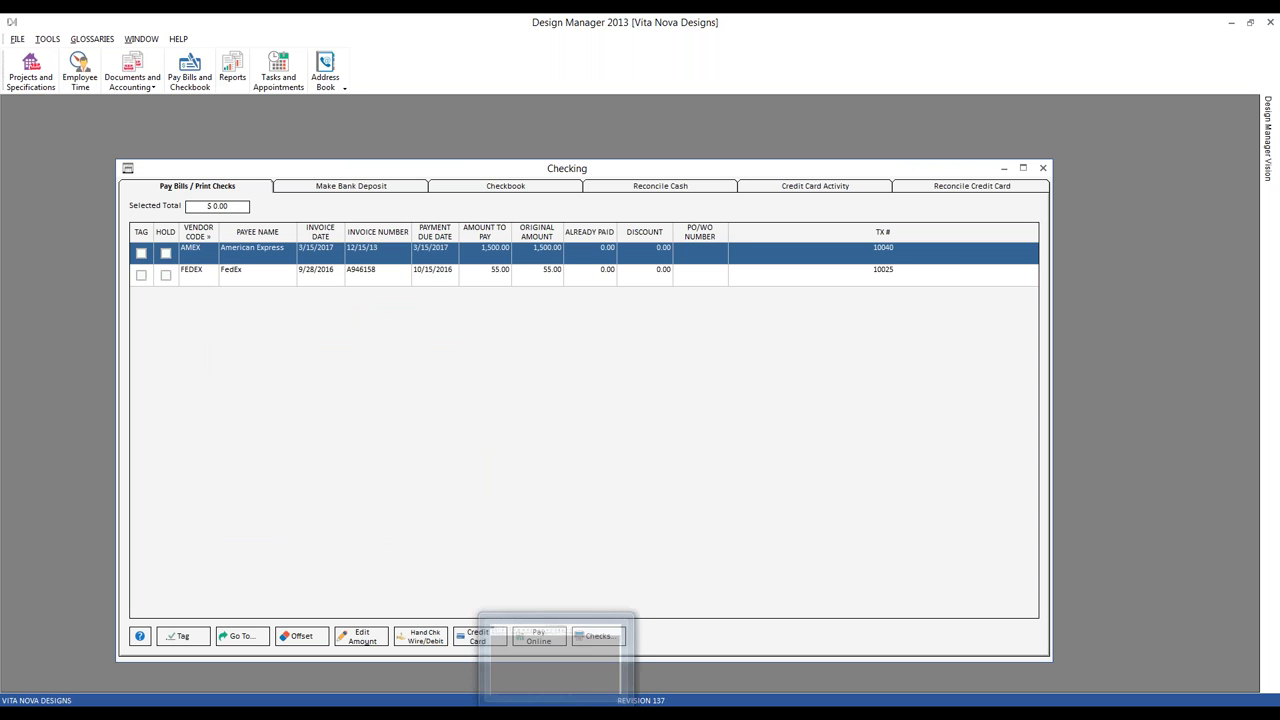
{"action": "left_click", "coordinate": [548, 648]}
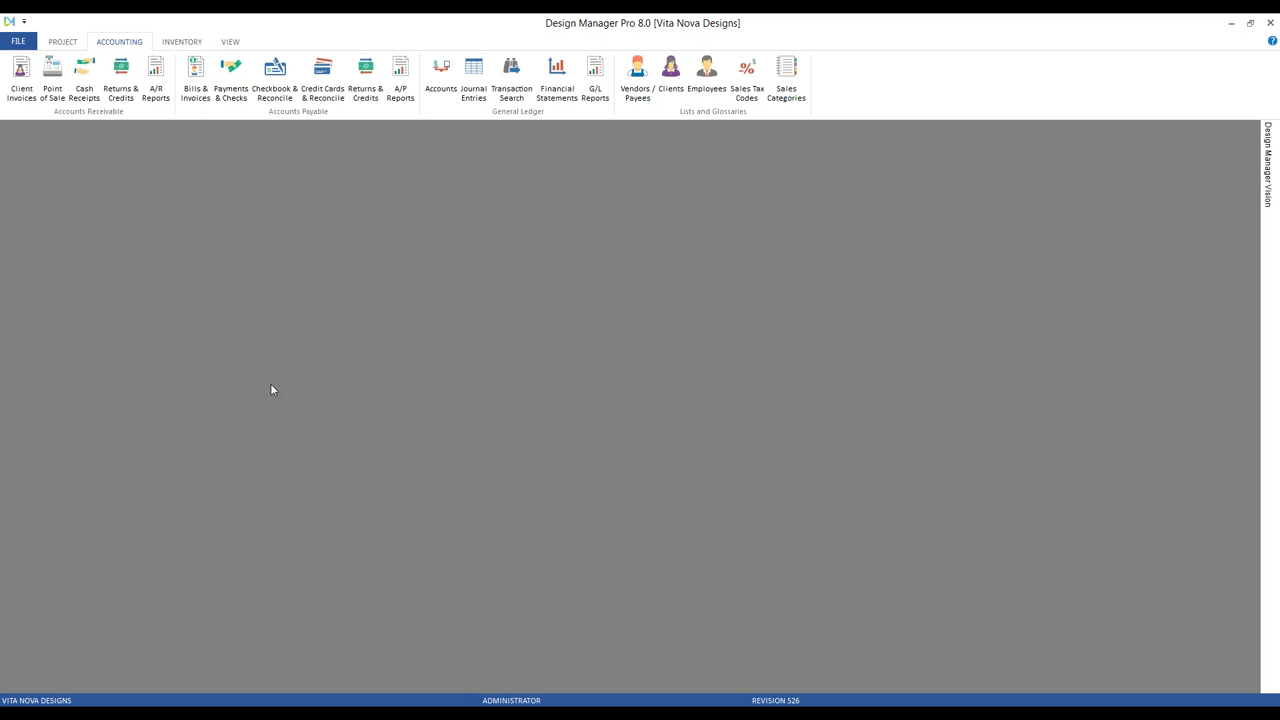
Step: In Pro 8.0, open the july draw entry from Bills & Invoices and cancel without changes
{"action": "left_click", "coordinate": [195, 85]}
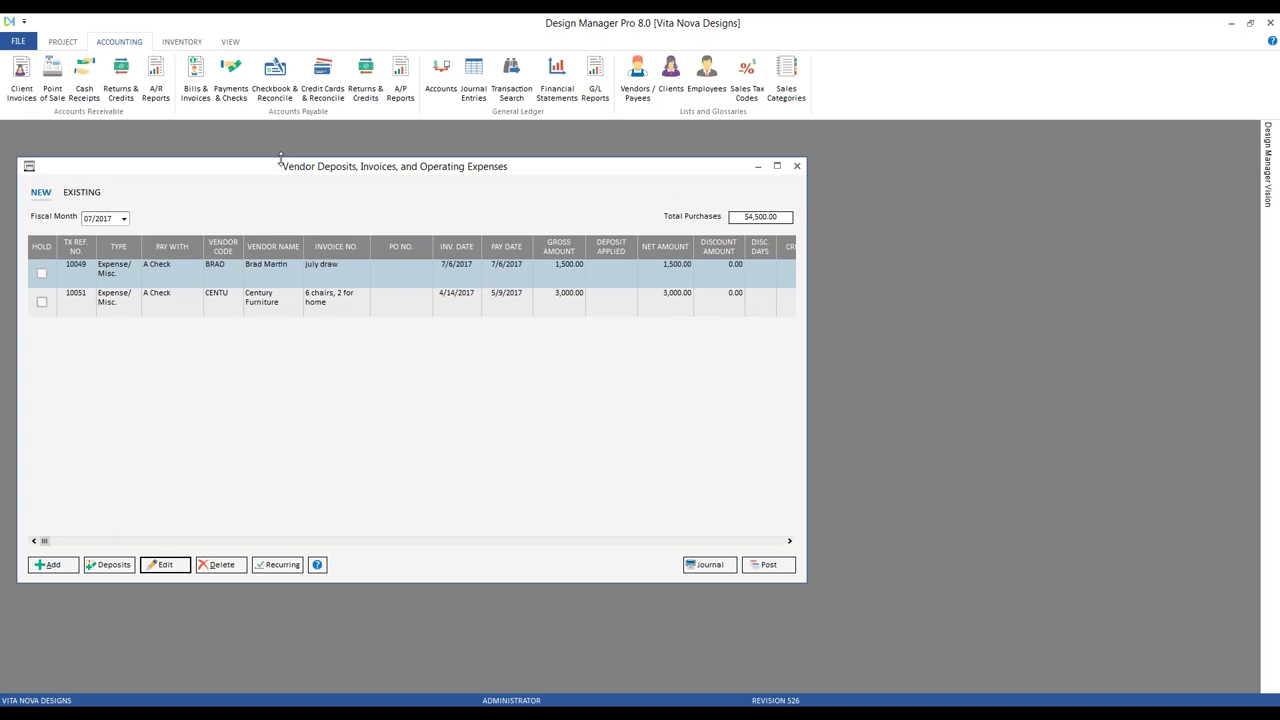
{"action": "left_click_drag", "start_coordinate": [251, 171], "coordinate": [433, 194]}
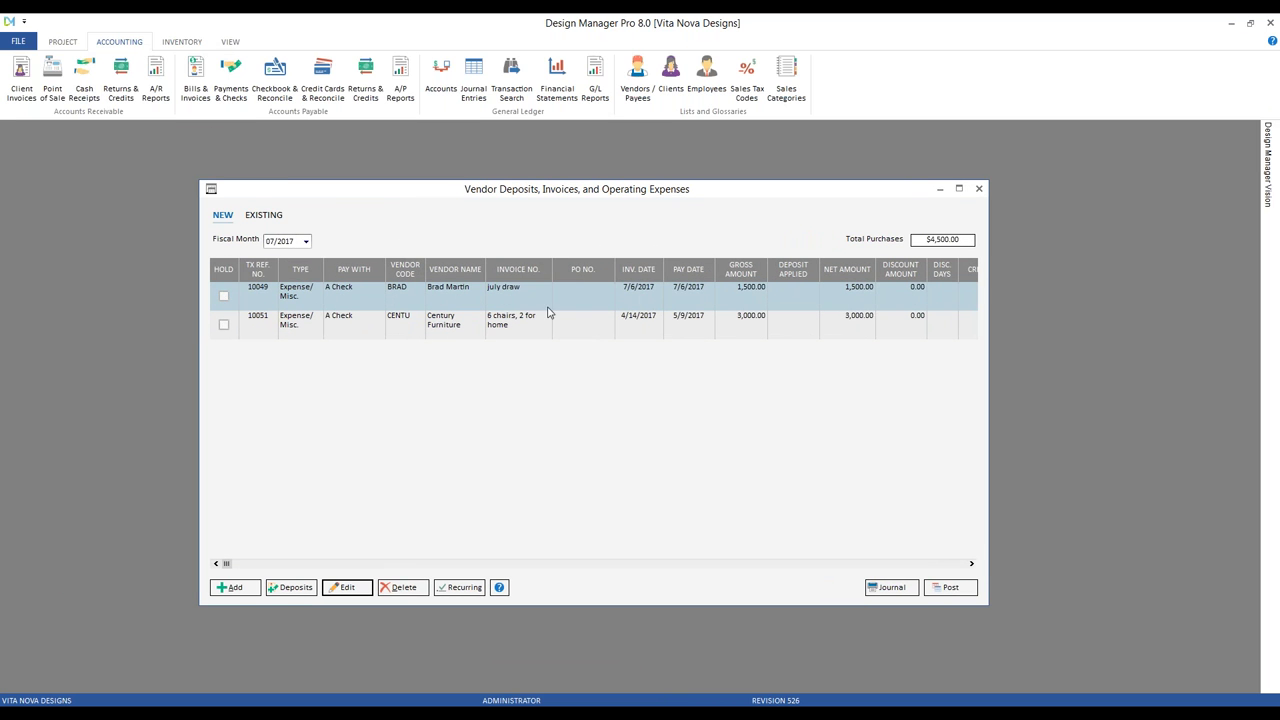
{"action": "left_click", "coordinate": [347, 590]}
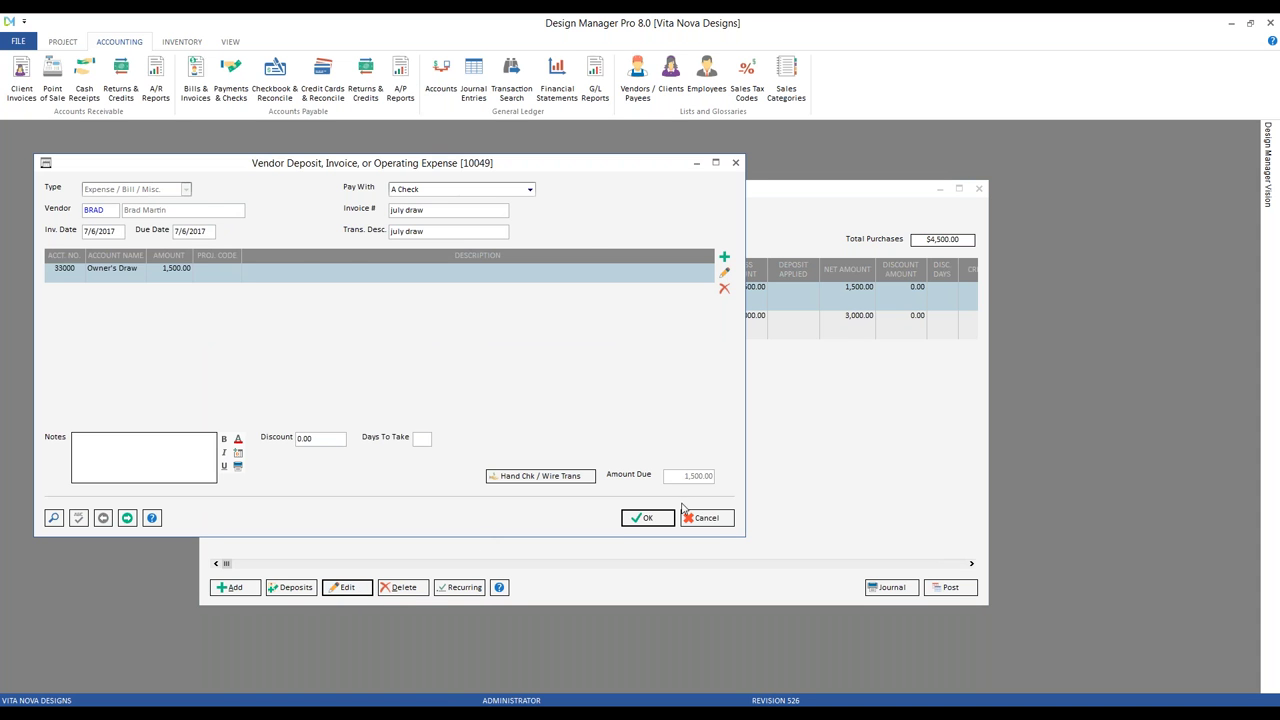
{"action": "left_click", "coordinate": [722, 522]}
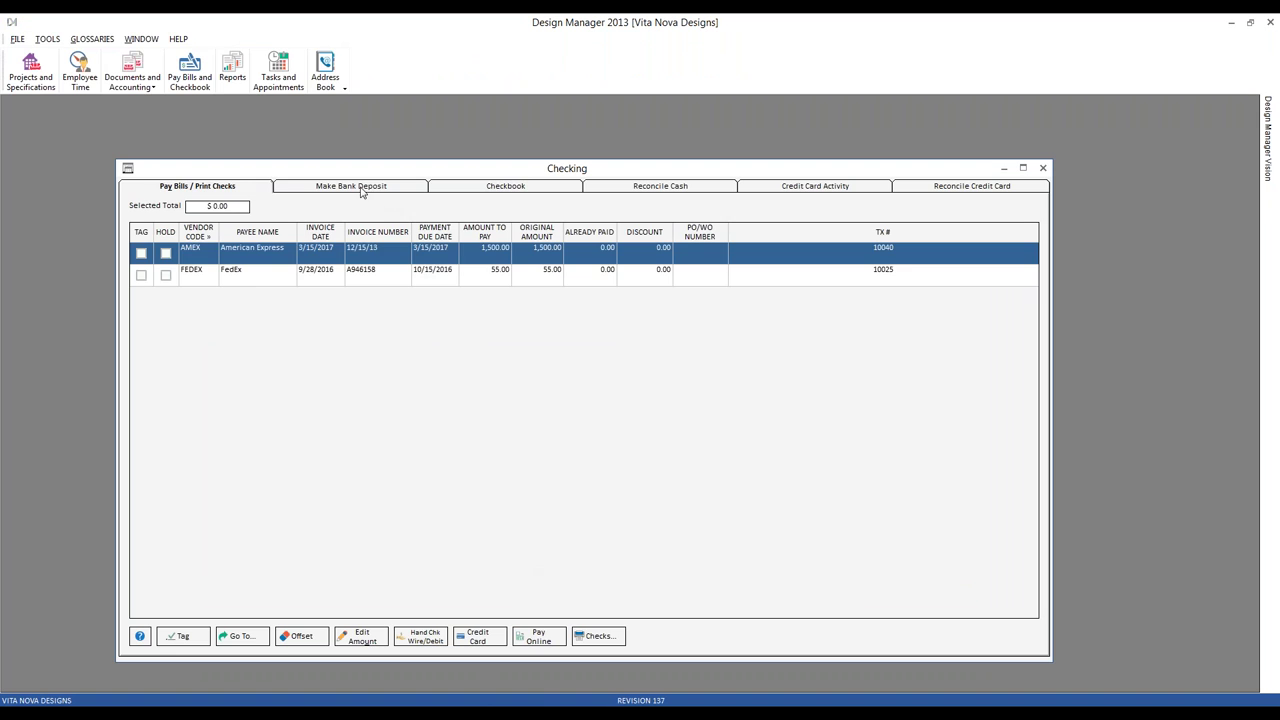
Step: Confirm check 10009 for 1,500.00 in the checkbook register and review Owner's Draw monthly balances
{"action": "left_click", "coordinate": [524, 188]}
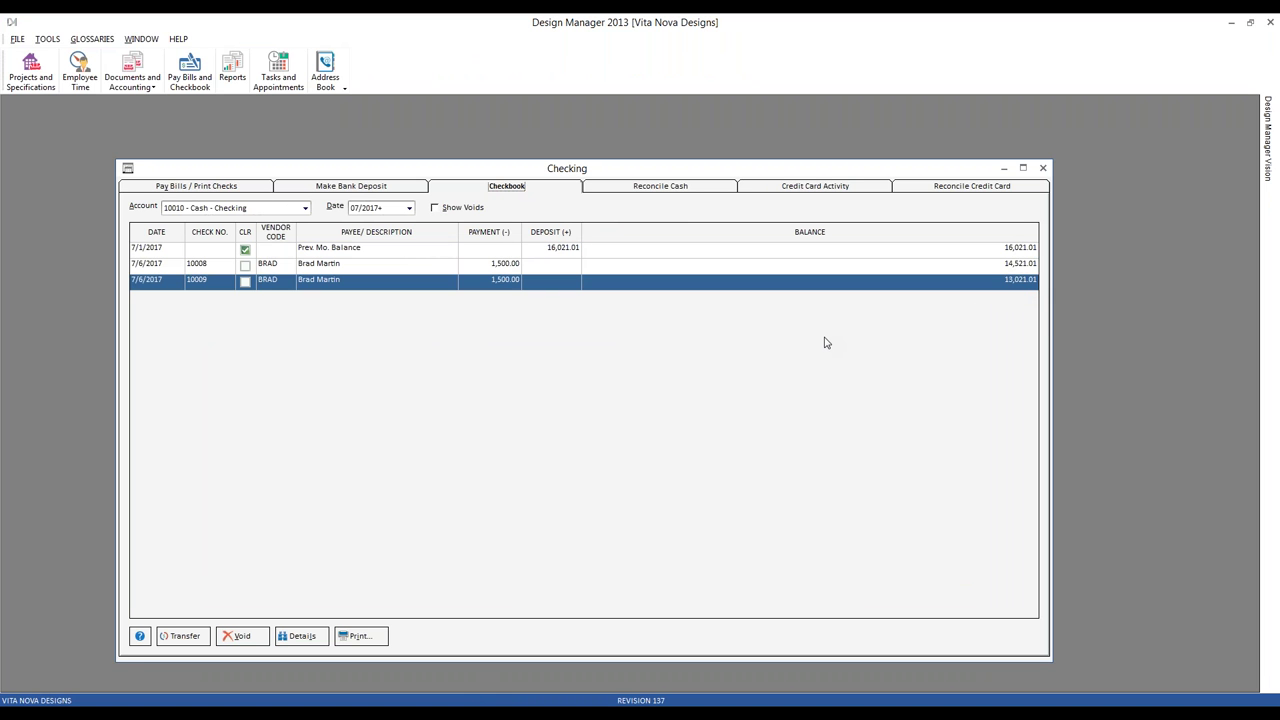
{"action": "left_click", "coordinate": [90, 39]}
{"action": "left_click", "coordinate": [112, 58]}
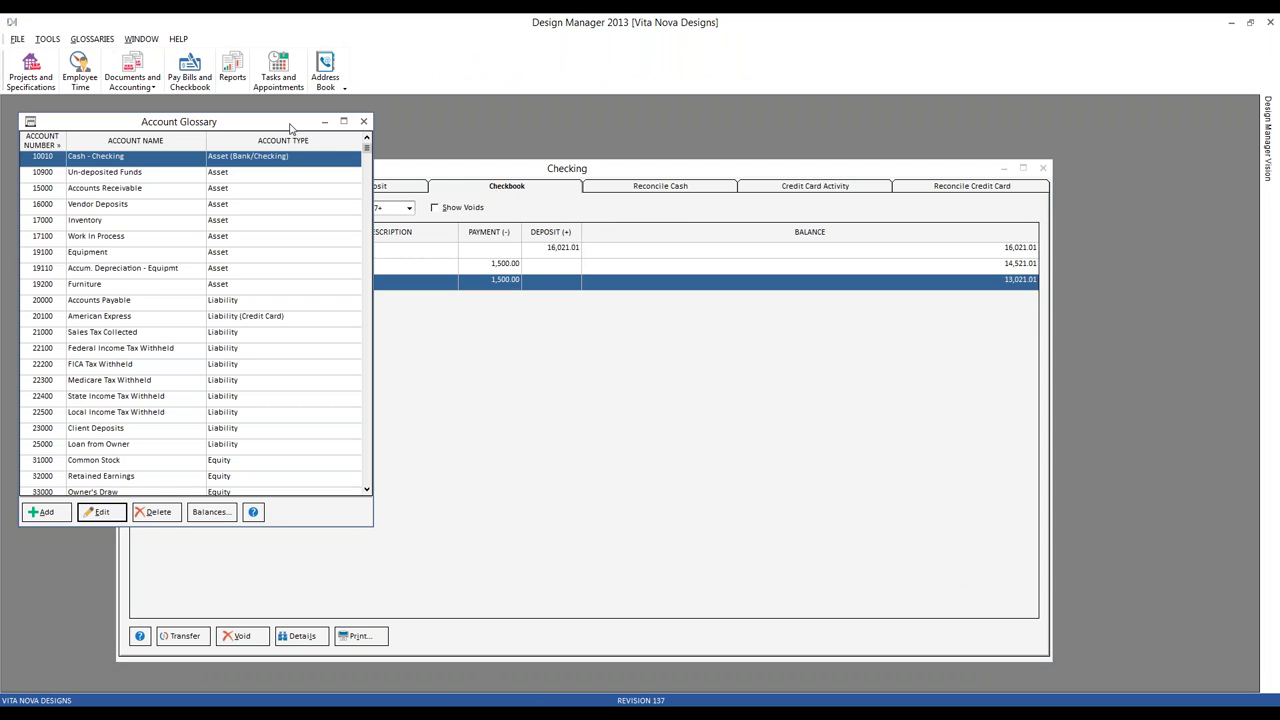
{"action": "left_click_drag", "start_coordinate": [299, 128], "coordinate": [339, 129]}
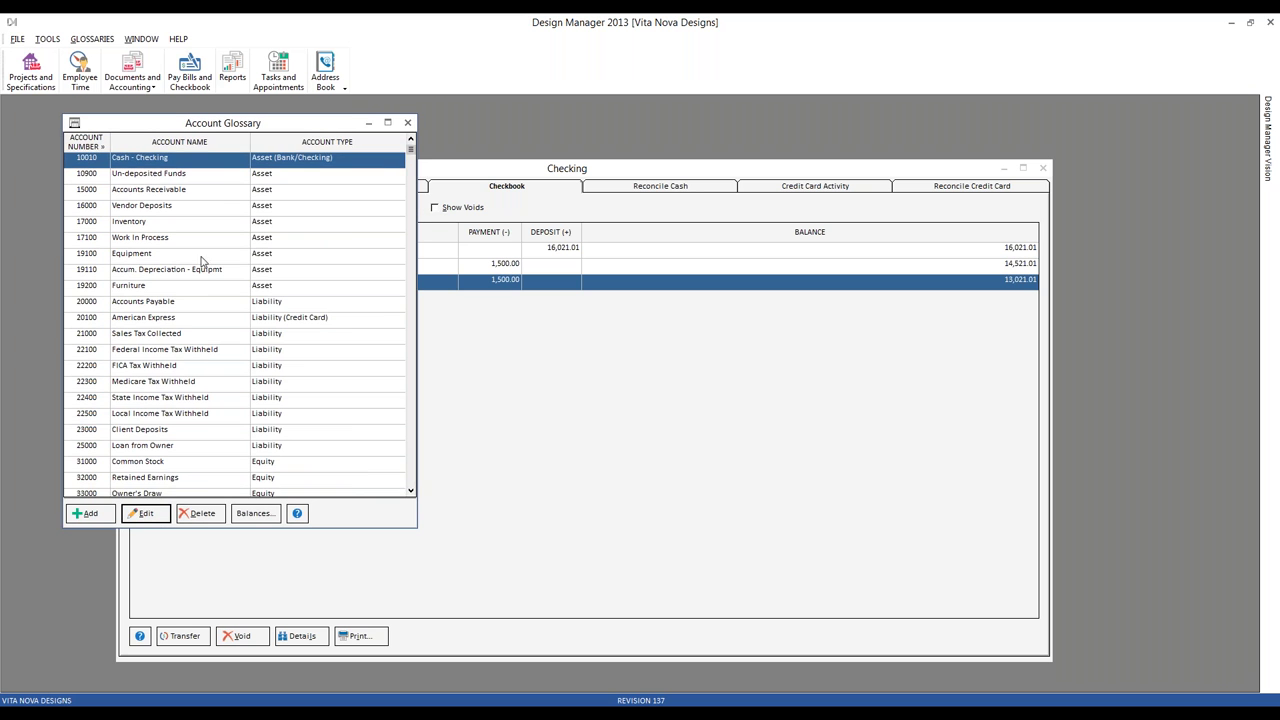
{"action": "left_click", "coordinate": [161, 493]}
{"action": "scroll", "coordinate": [231, 450], "scroll_direction": "down", "scroll_amount": 1}
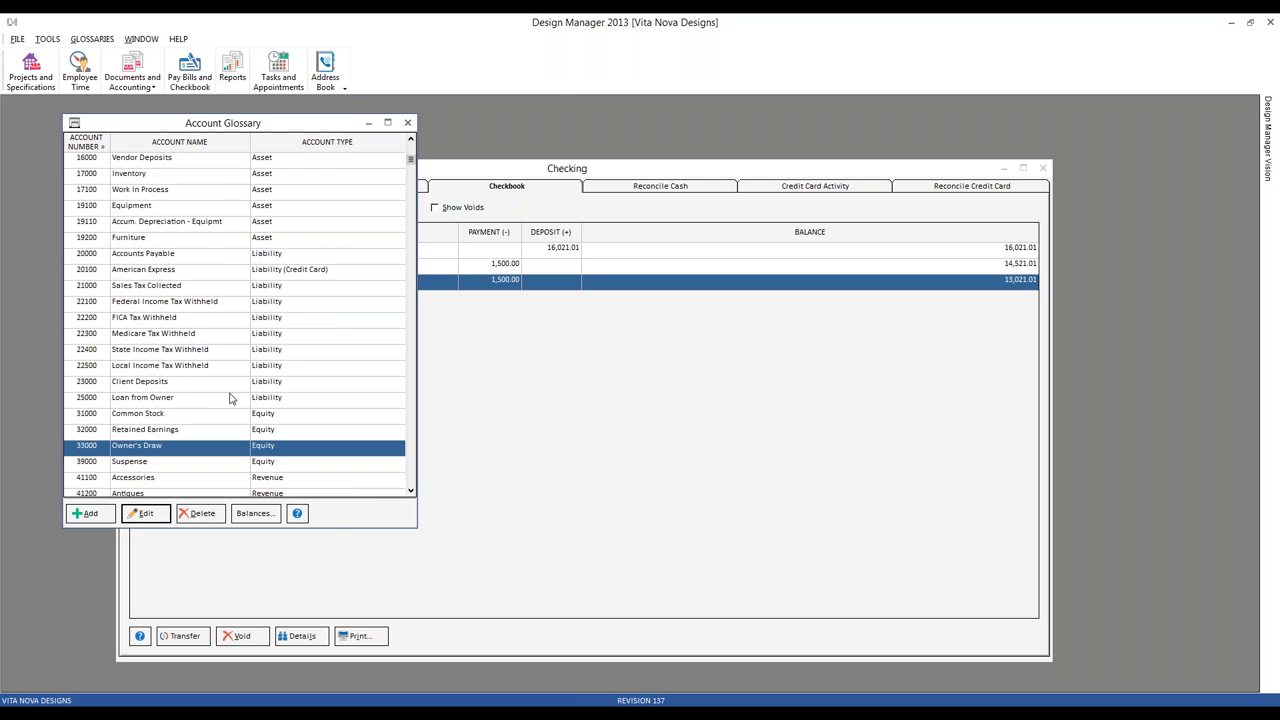
{"action": "left_click", "coordinate": [256, 513]}
{"action": "mouse_move", "coordinate": [205, 137]}
{"action": "left_mouse_down"}
{"action": "mouse_move", "coordinate": [324, 147]}
{"action": "mouse_move", "coordinate": [337, 136]}
{"action": "left_mouse_up"}
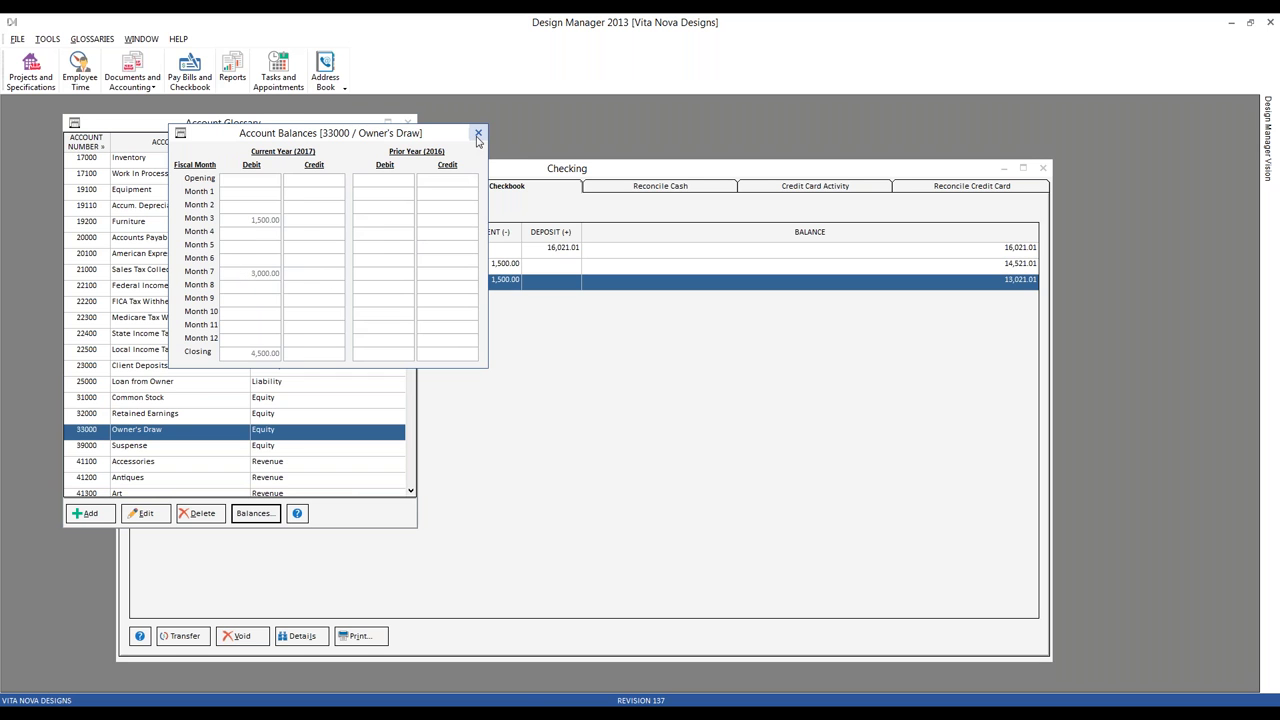
{"action": "left_click", "coordinate": [478, 134]}
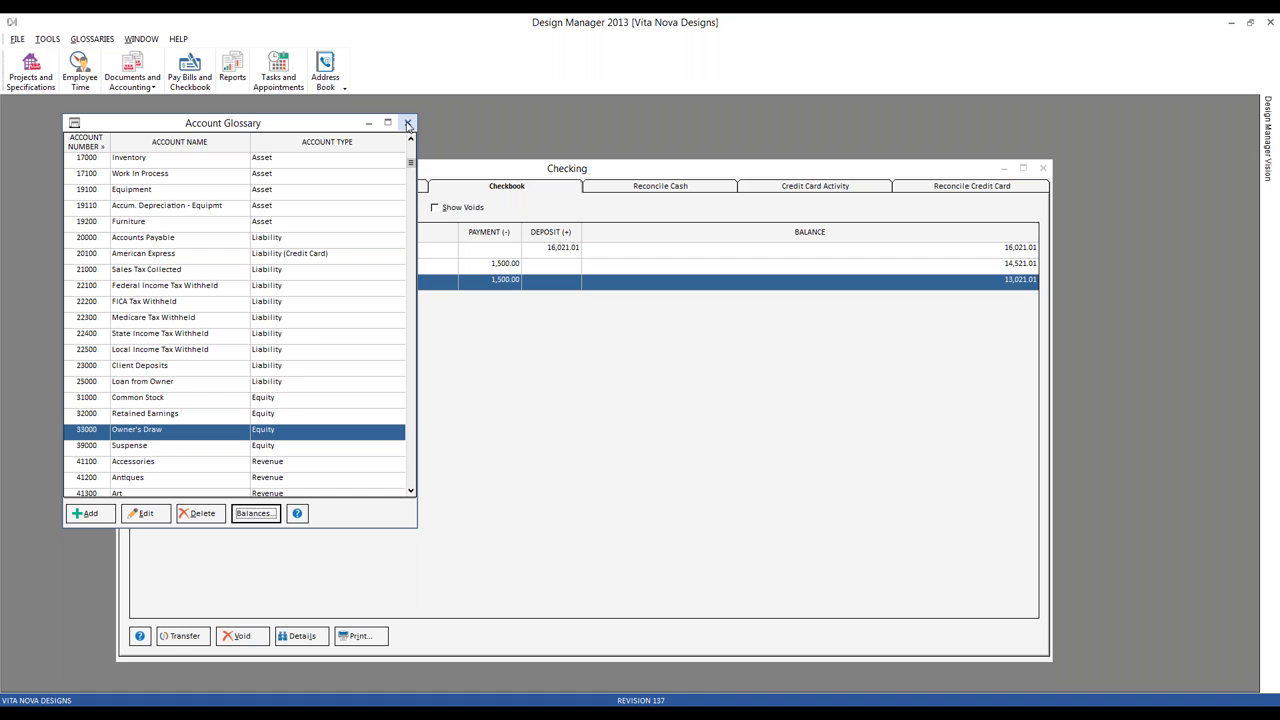
{"action": "left_click", "coordinate": [407, 123]}
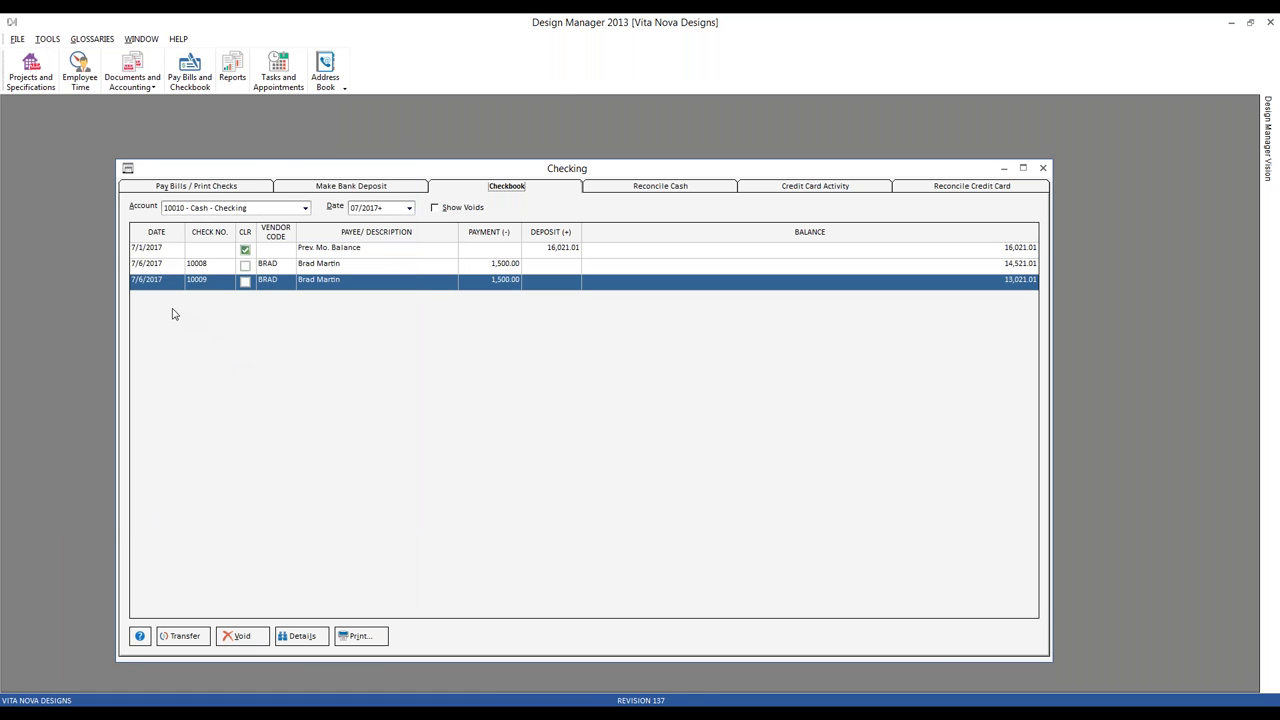
{"action": "left_click", "coordinate": [233, 68]}
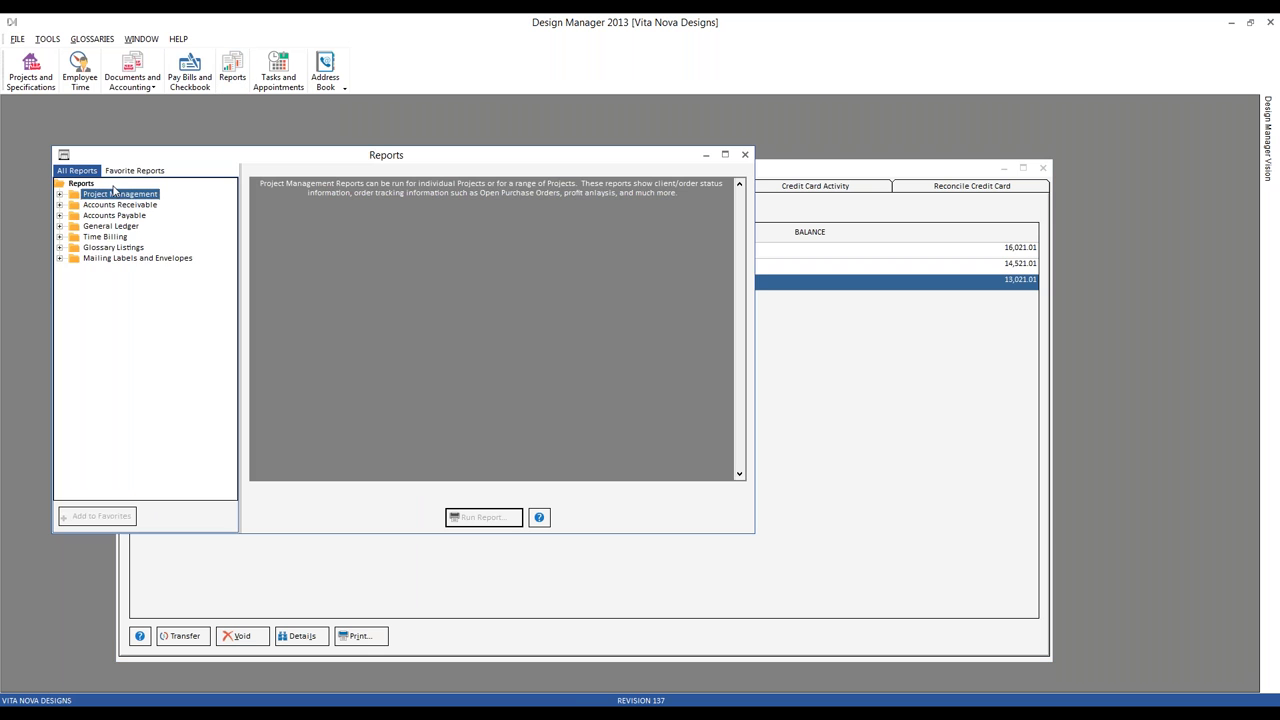
Step: Add the Balance Sheet to Favorite Reports and run it, noting Owner's Draw at 4,500.00
{"action": "left_click", "coordinate": [65, 225]}
{"action": "left_click", "coordinate": [75, 237]}
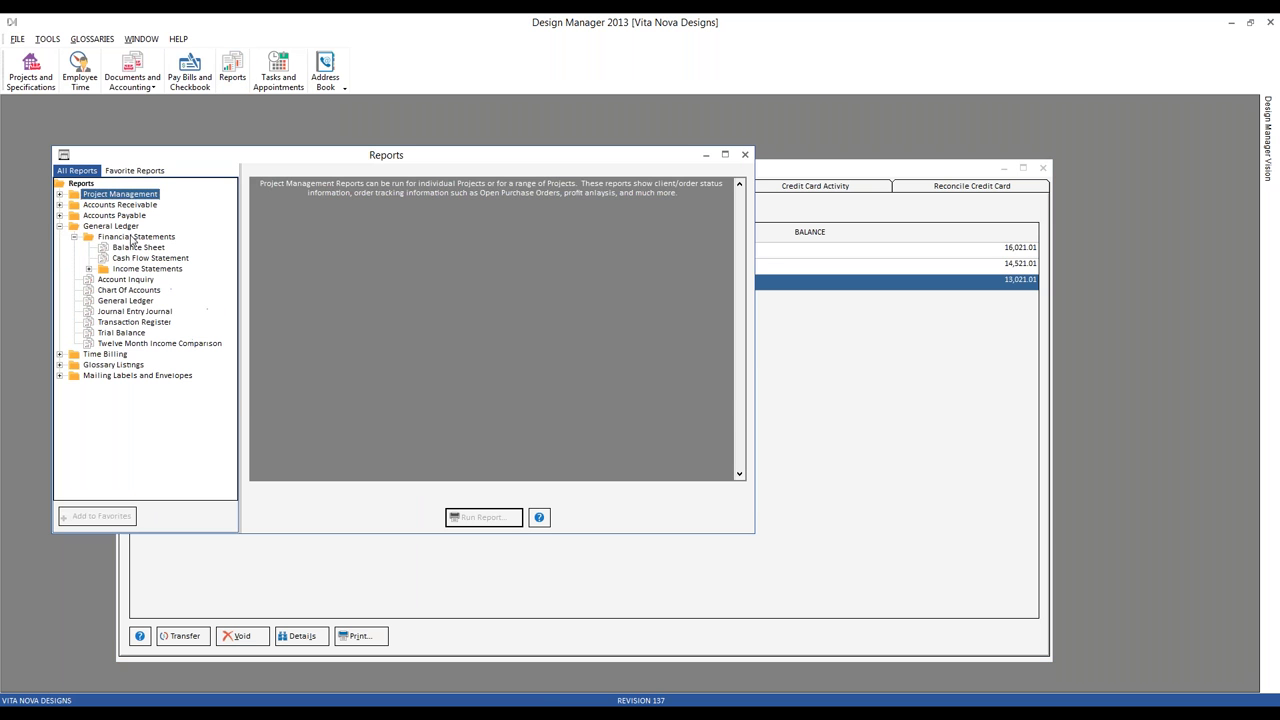
{"action": "left_click", "coordinate": [136, 247]}
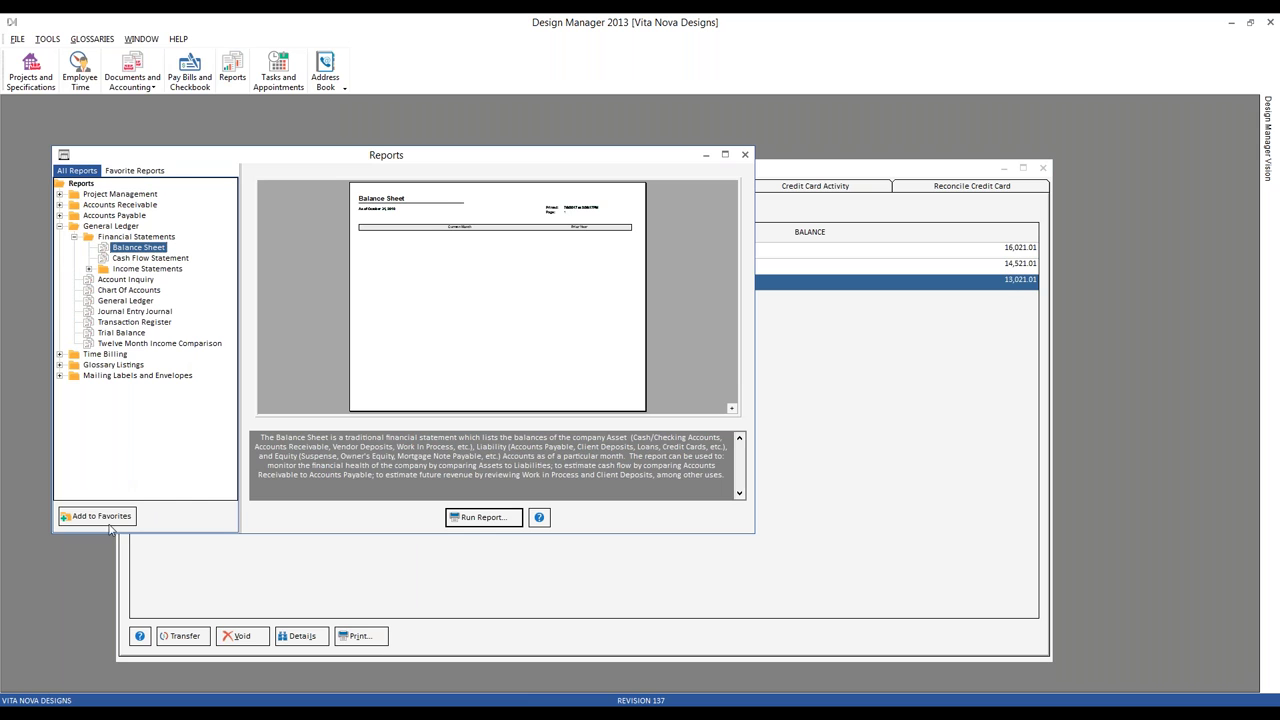
{"action": "left_click", "coordinate": [136, 172]}
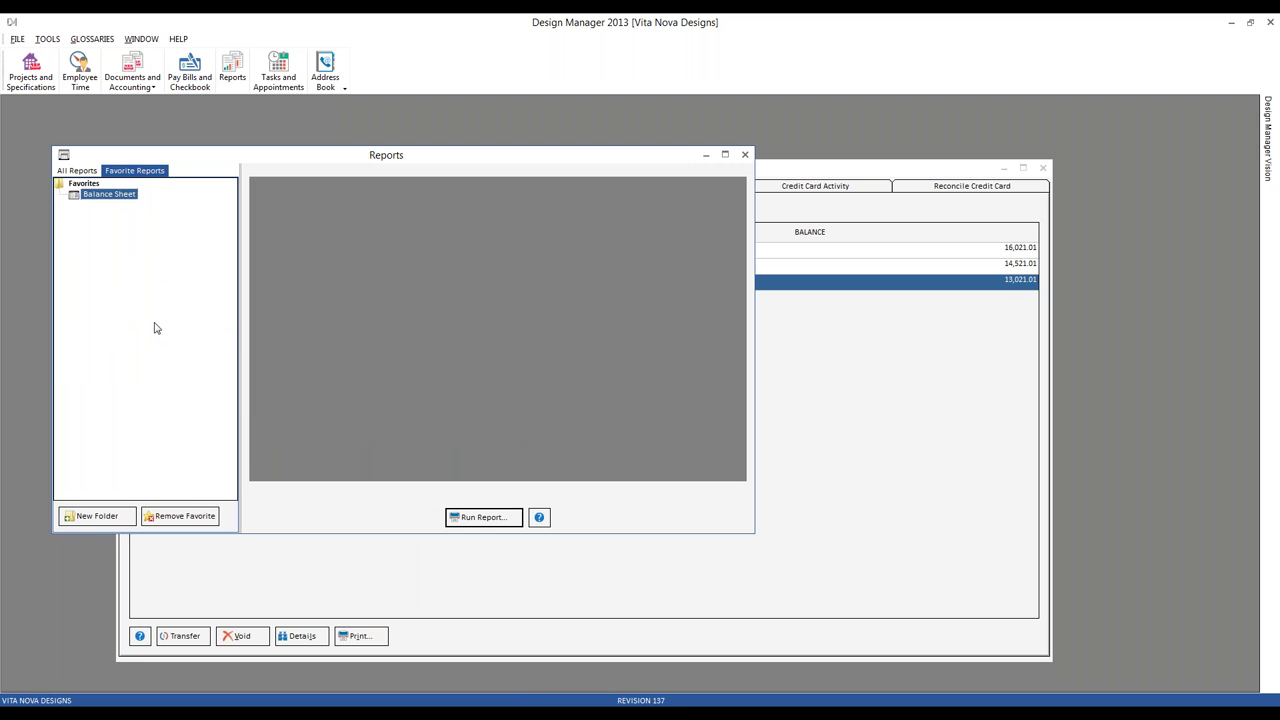
{"action": "double_click", "coordinate": [128, 196]}
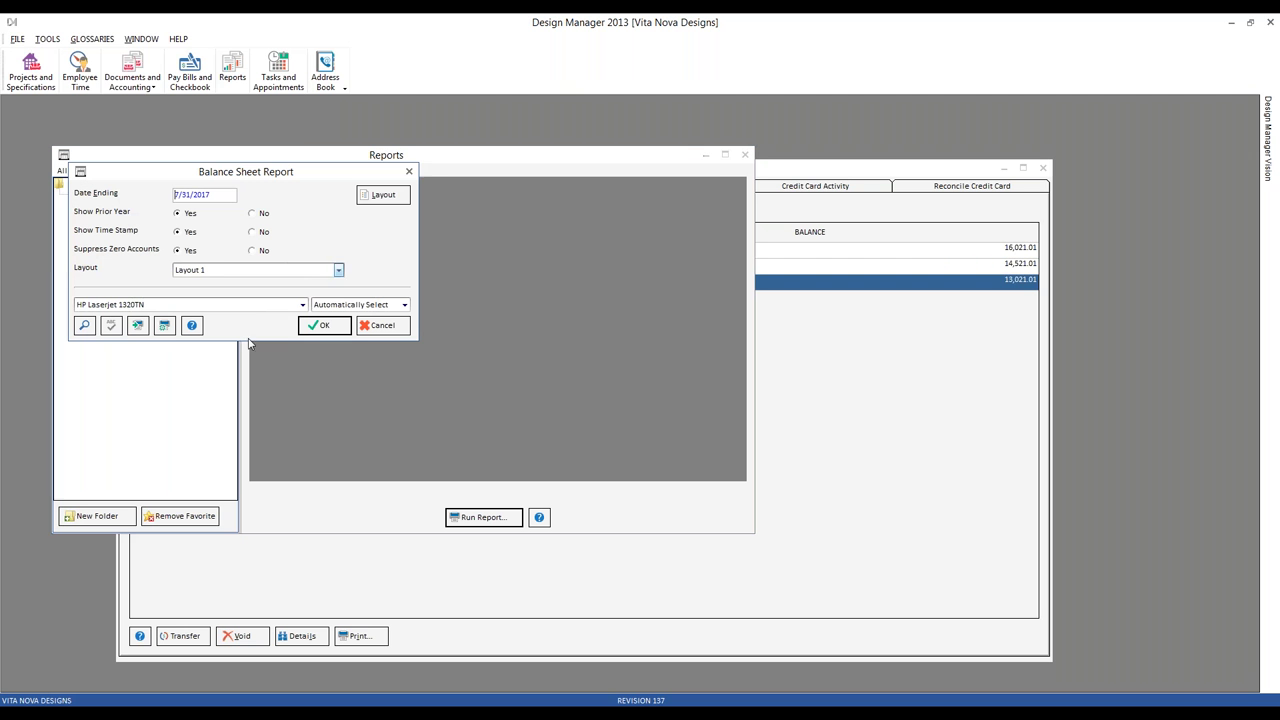
{"action": "left_click", "coordinate": [324, 326]}
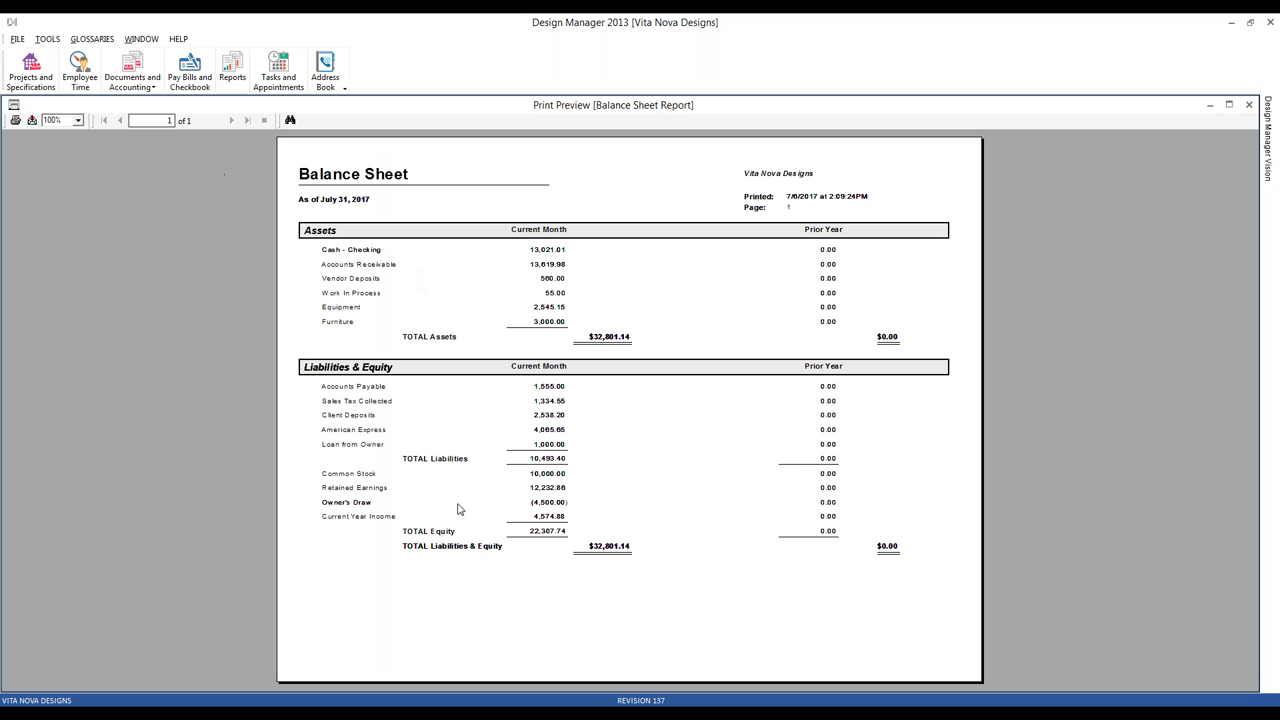
{"action": "left_click", "coordinate": [537, 503]}
Step: Review the Balance Sheet preview at 150% zoom, then close the preview
{"action": "left_click", "coordinate": [77, 120]}
{"action": "left_click", "coordinate": [55, 175]}
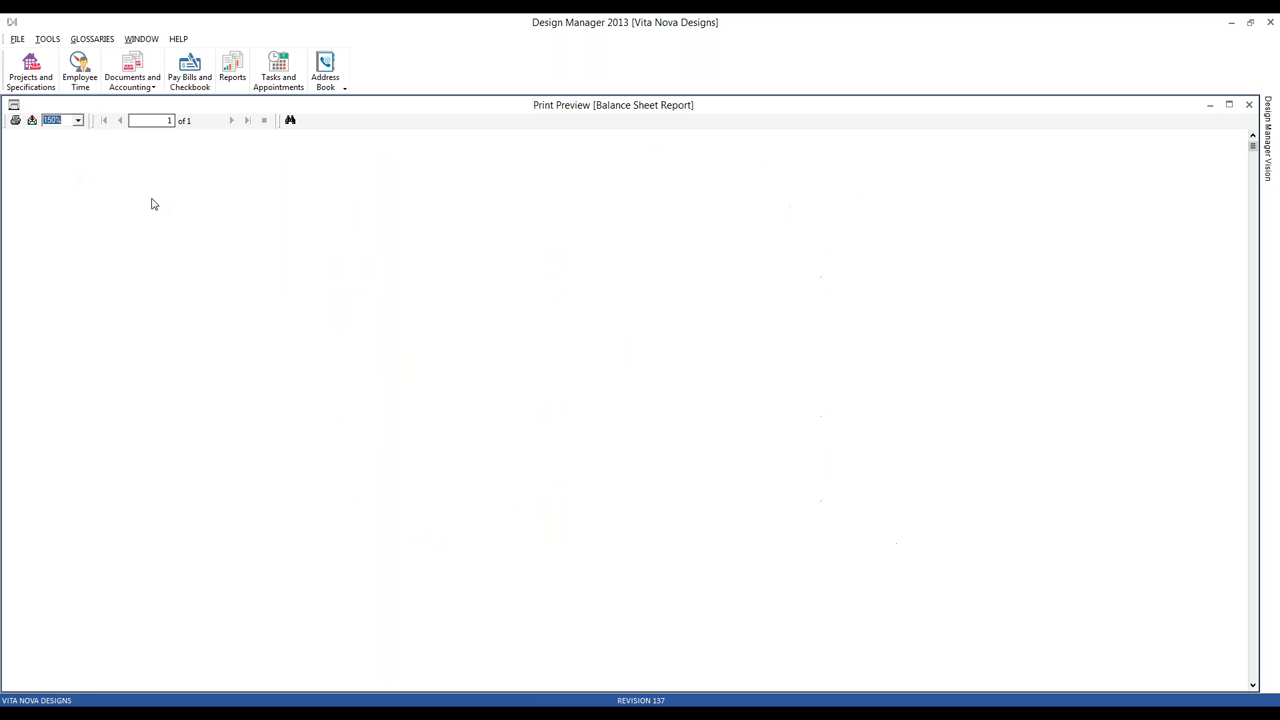
{"action": "scroll", "coordinate": [717, 423], "scroll_direction": "down", "scroll_amount": 5}
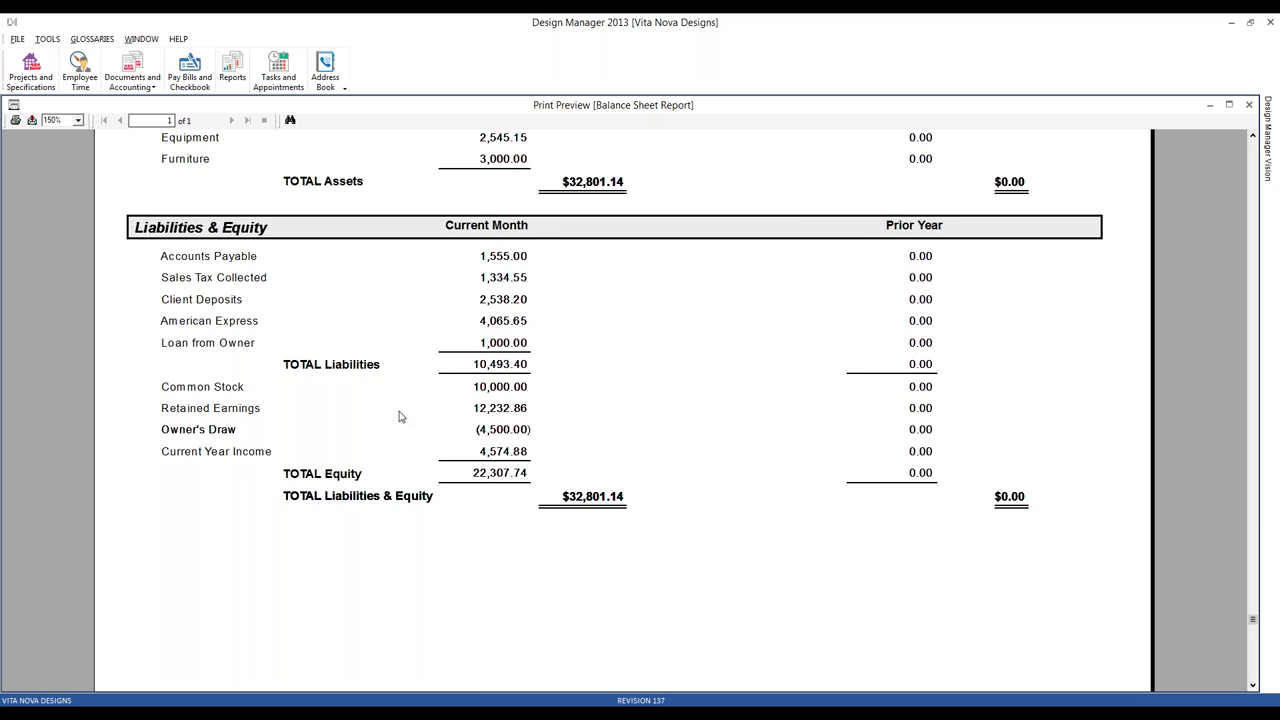
{"action": "scroll", "coordinate": [403, 417], "scroll_direction": "up", "scroll_amount": 5}
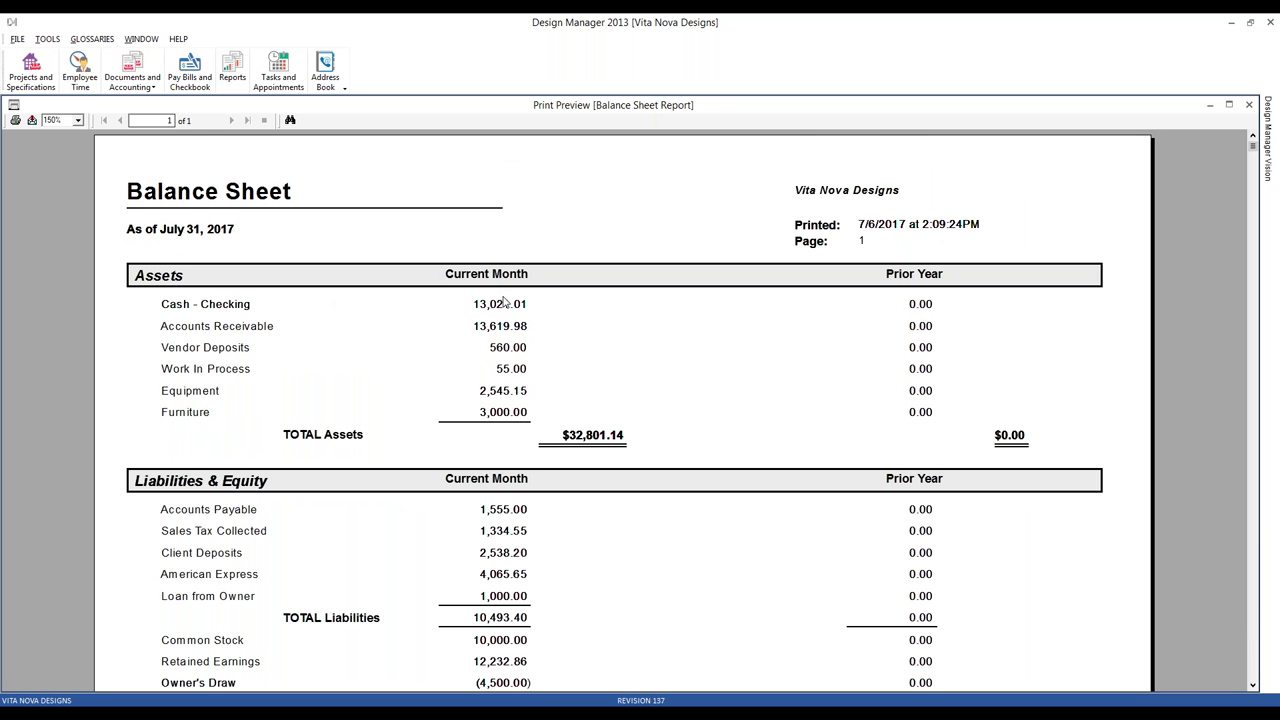
{"action": "scroll", "coordinate": [500, 310], "scroll_direction": "down", "scroll_amount": 5}
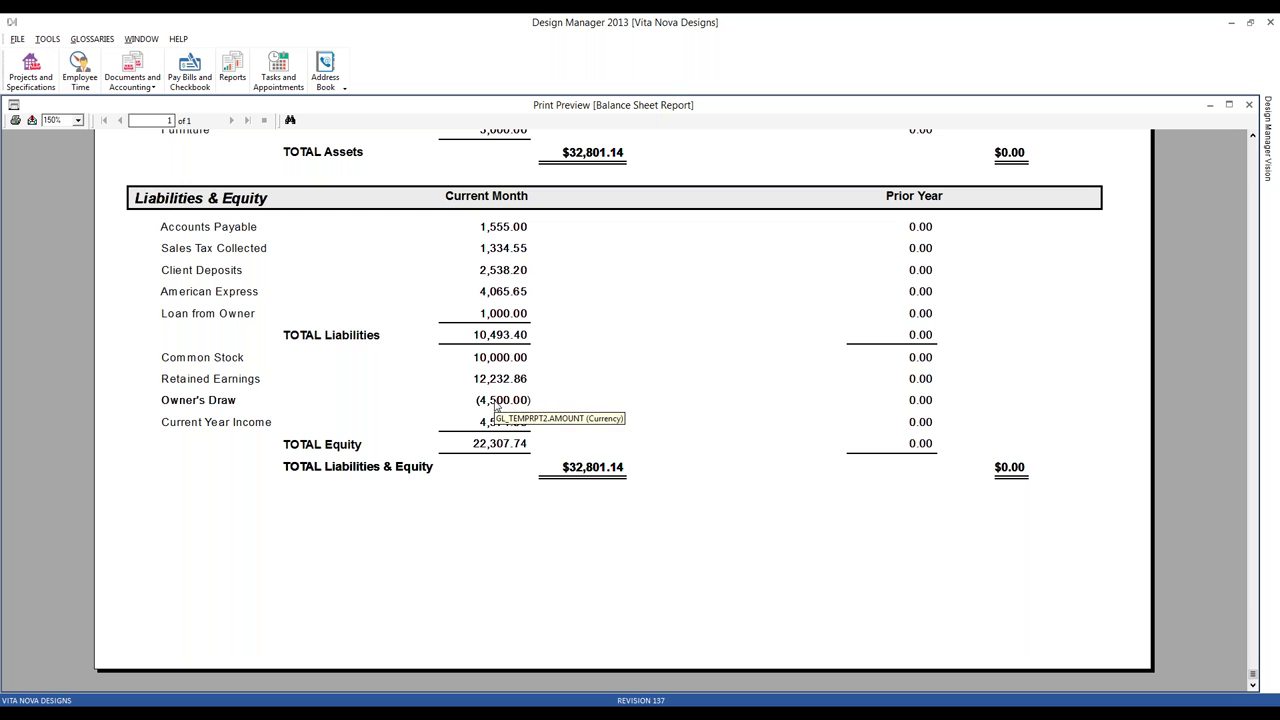
{"action": "left_click", "coordinate": [1250, 105]}
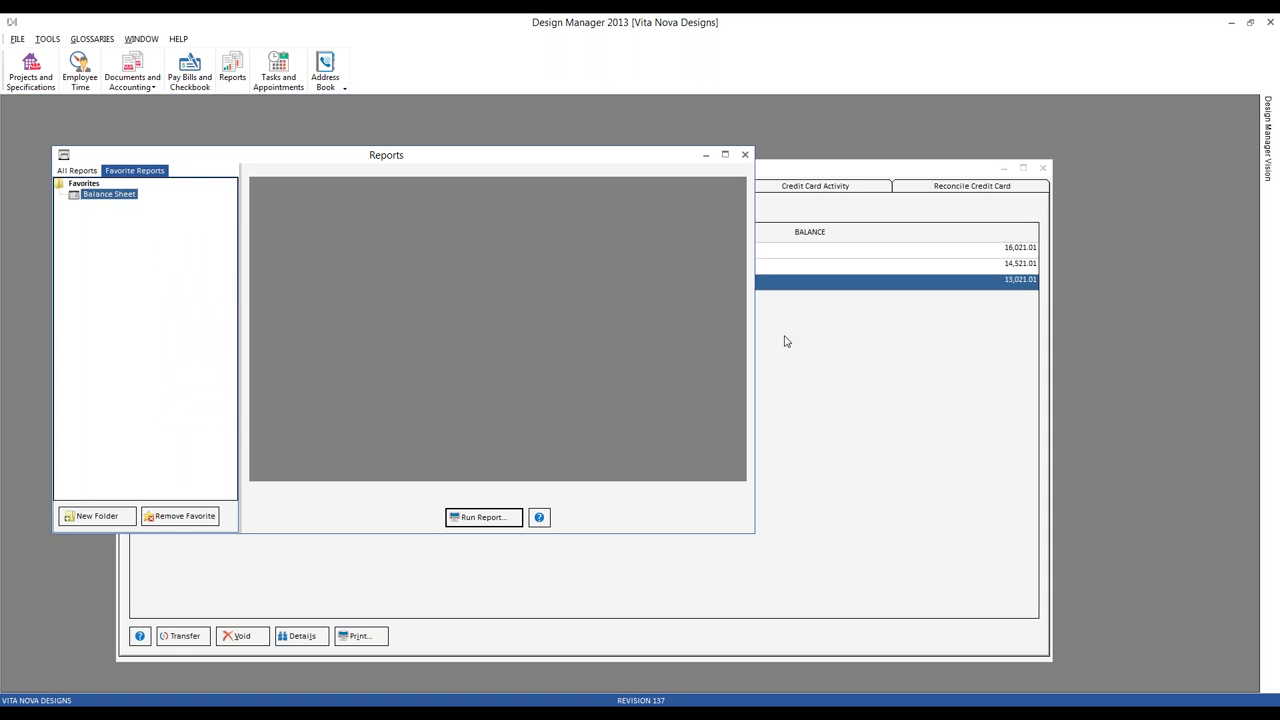
Step: Close the Reports window and the Vendor Deposits, Invoices, and Operating Expenses list
{"action": "left_click", "coordinate": [744, 154]}
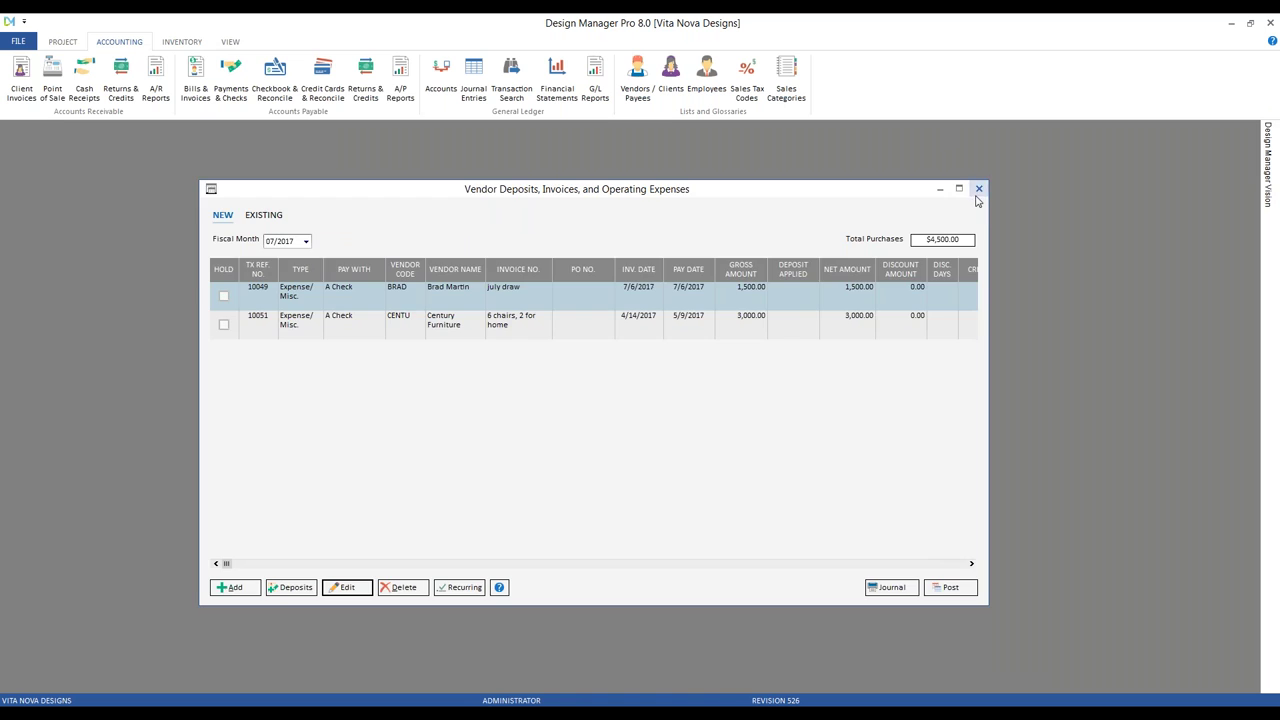
{"action": "left_click", "coordinate": [979, 188]}
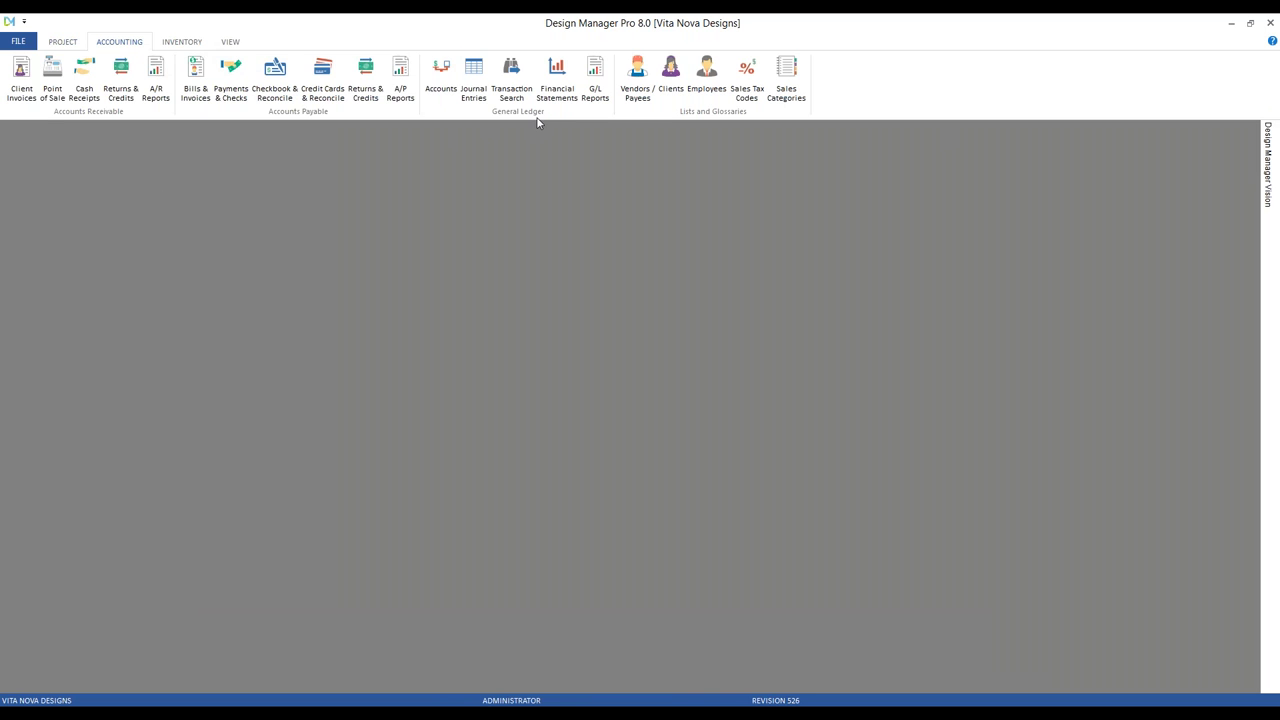
Step: Put journal entry 10008 (reclassify cost of chairs) on hold and open entry 10006 (july draw) for editing
{"action": "left_click", "coordinate": [474, 82]}
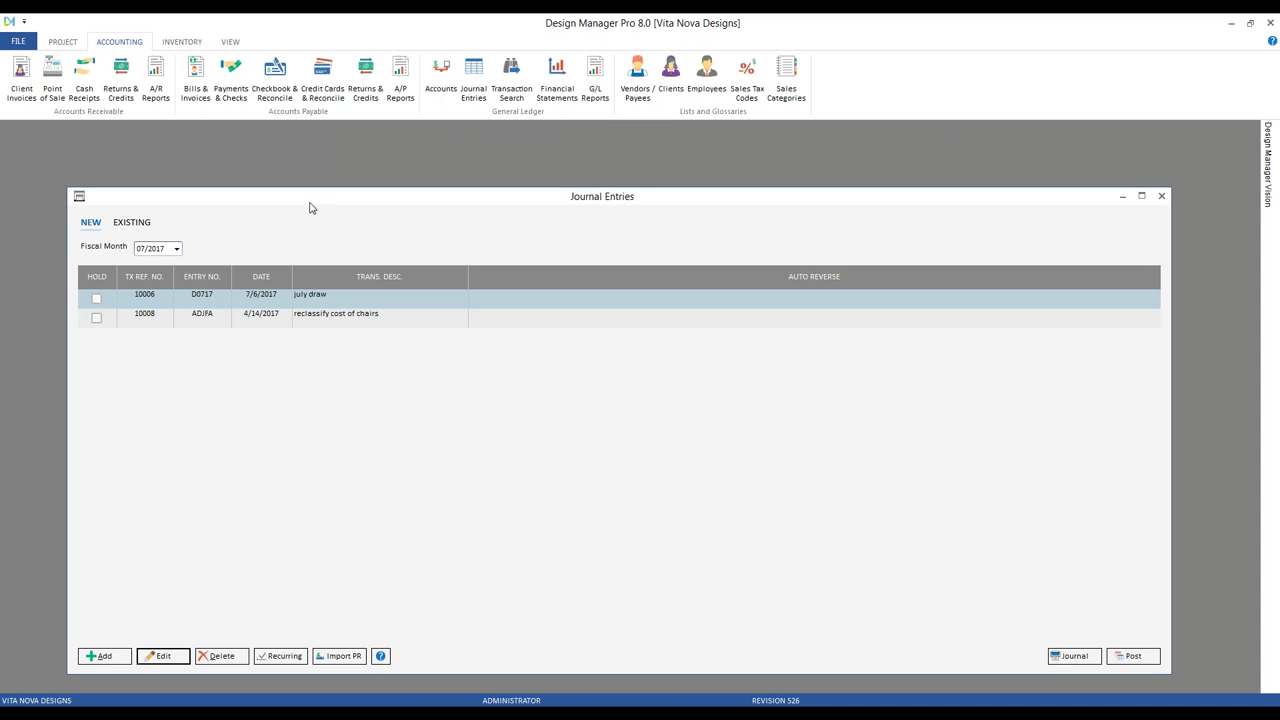
{"action": "left_click_drag", "start_coordinate": [310, 200], "coordinate": [286, 164]}
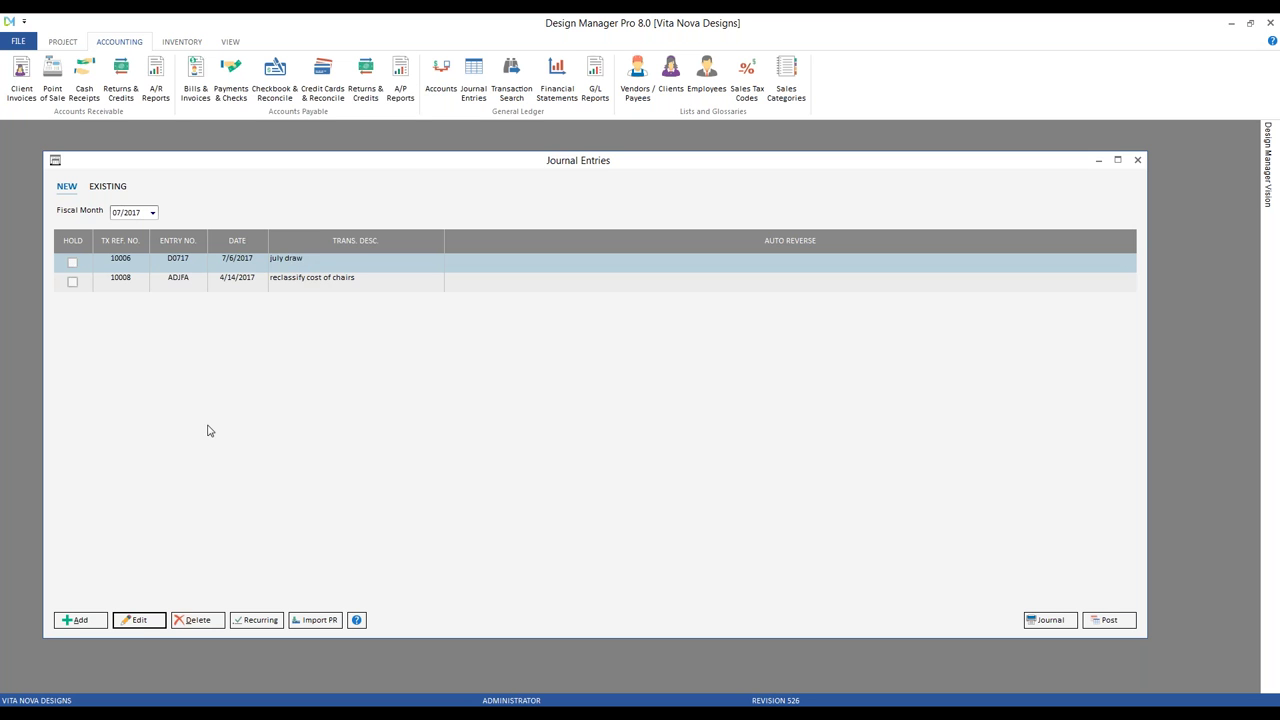
{"action": "left_click", "coordinate": [73, 283]}
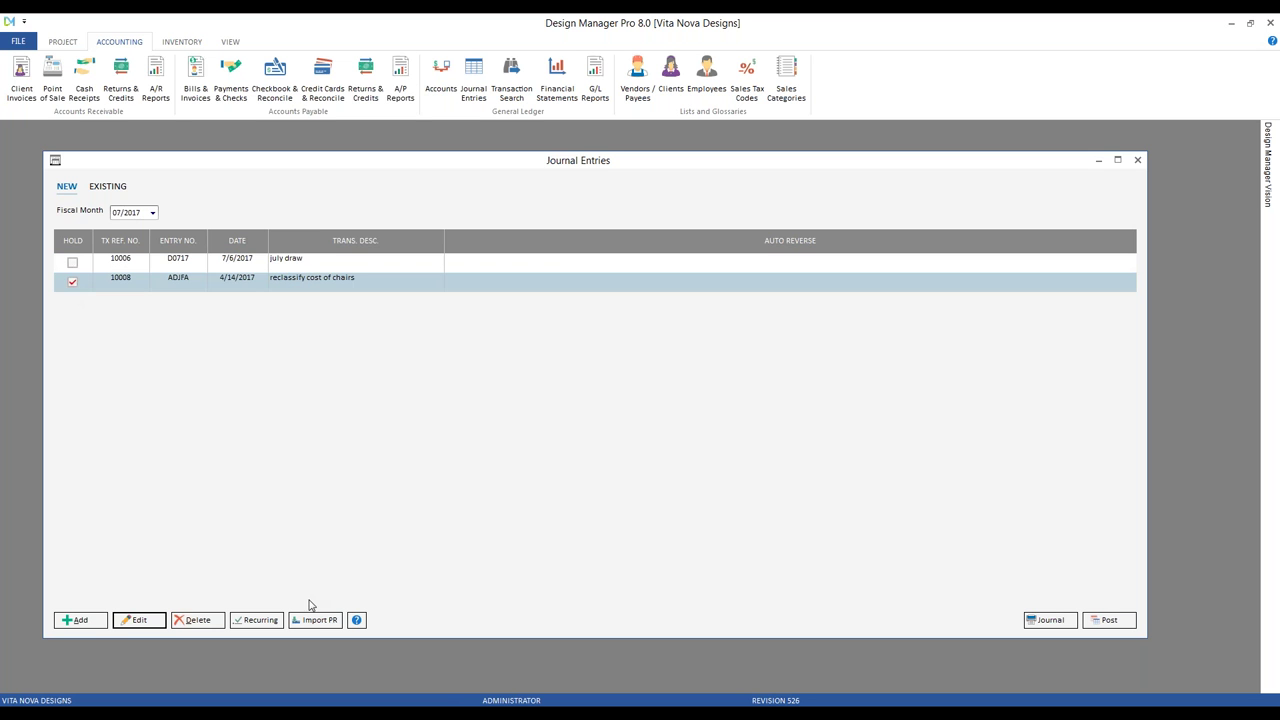
{"action": "left_click", "coordinate": [243, 266]}
{"action": "left_click", "coordinate": [140, 620]}
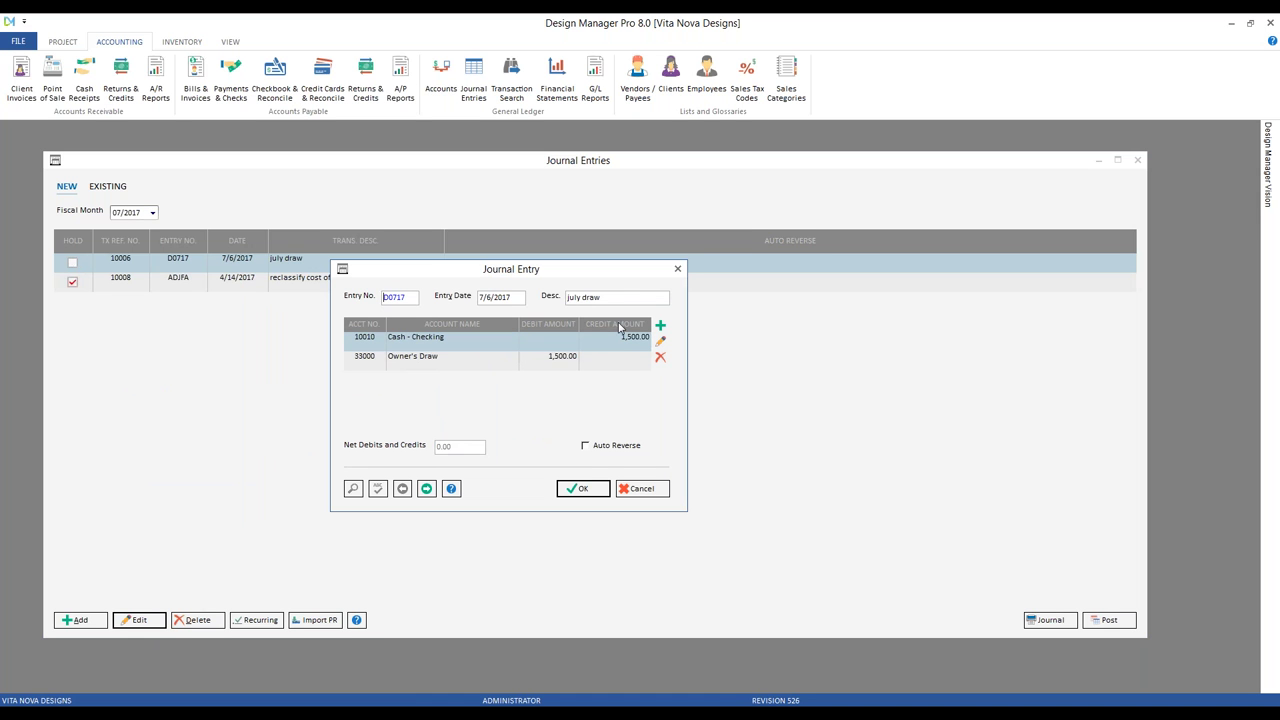
{"action": "left_click", "coordinate": [463, 362]}
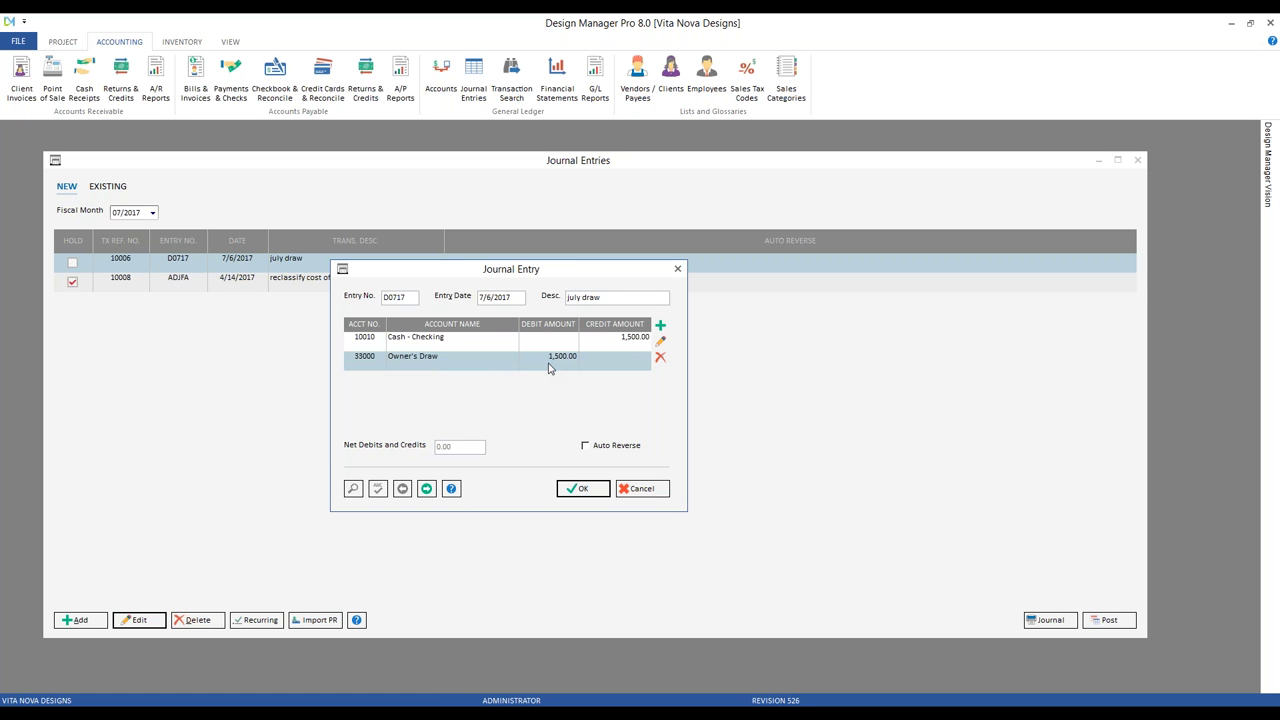
Step: Cancel the july draw entry unchanged and post the journal entries into 07/2017
{"action": "left_click", "coordinate": [660, 489]}
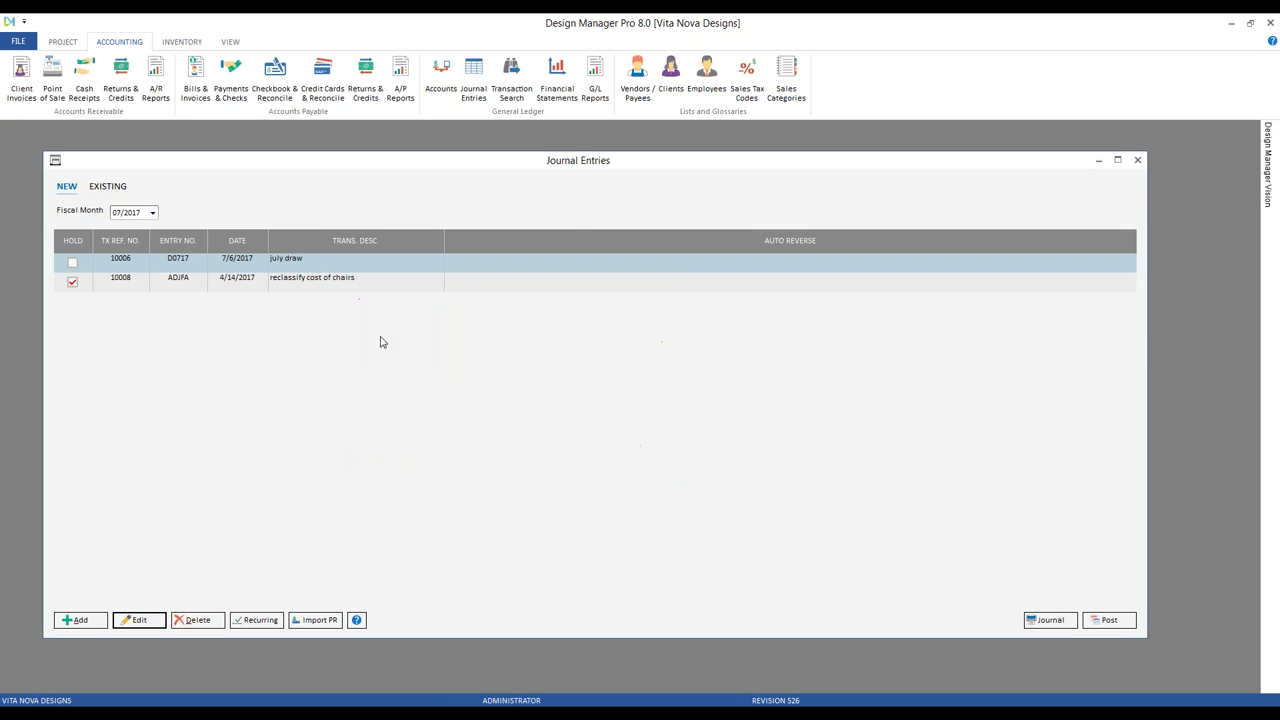
{"action": "left_click", "coordinate": [1110, 620]}
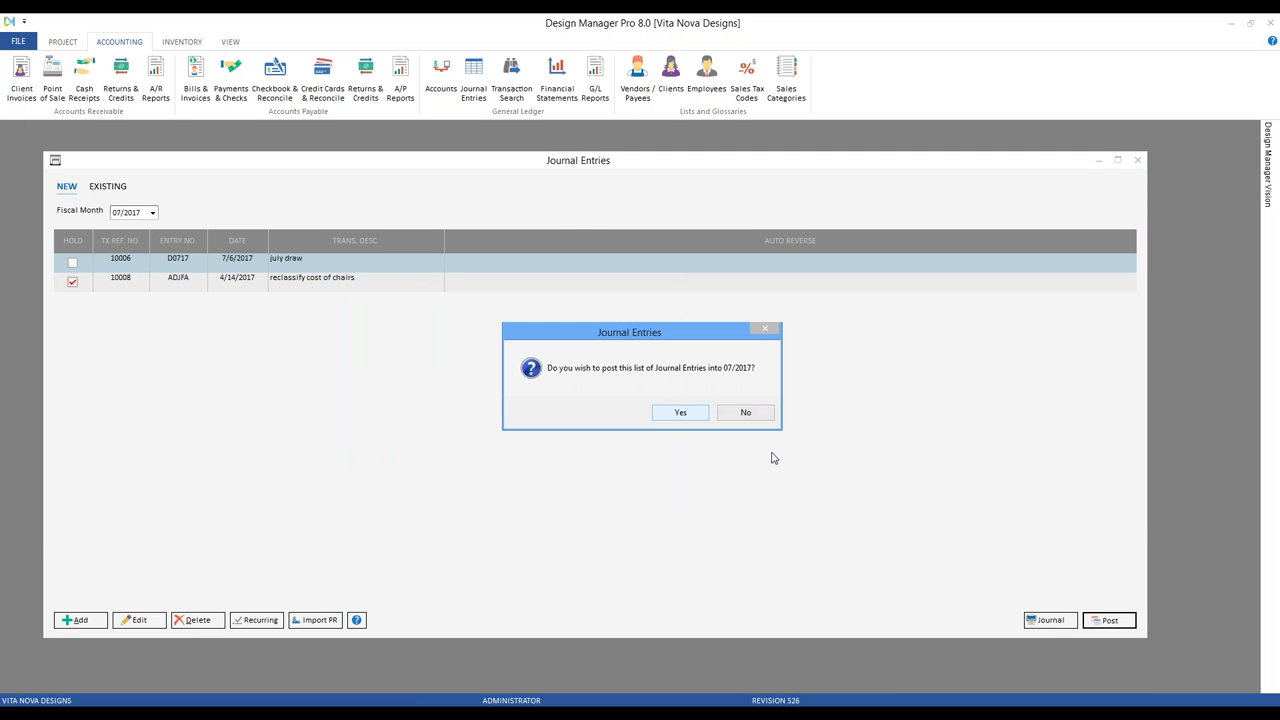
{"action": "left_click", "coordinate": [679, 414]}
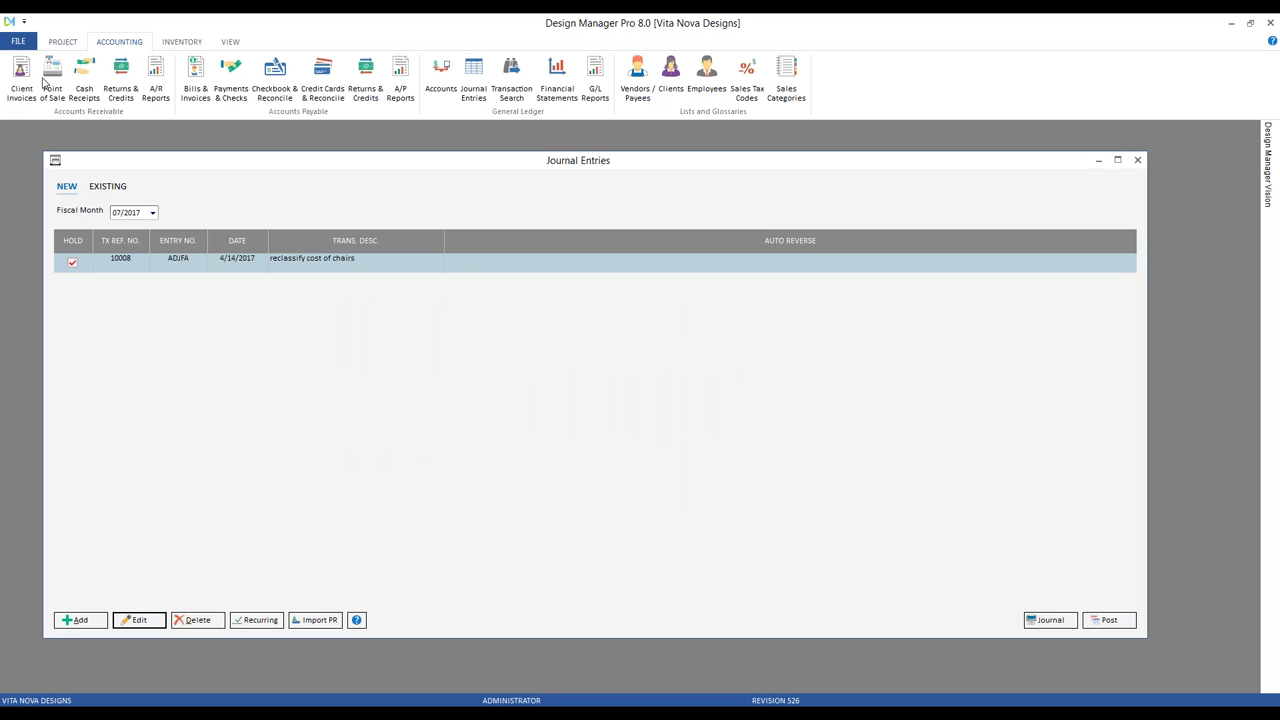
Step: Open the chart of accounts and scroll down to 33000 Owner's Draw
{"action": "left_click", "coordinate": [450, 80]}
{"action": "scroll", "coordinate": [297, 455], "scroll_direction": "down", "scroll_amount": 3}
{"action": "scroll", "coordinate": [297, 455], "scroll_direction": "down", "scroll_amount": 3}
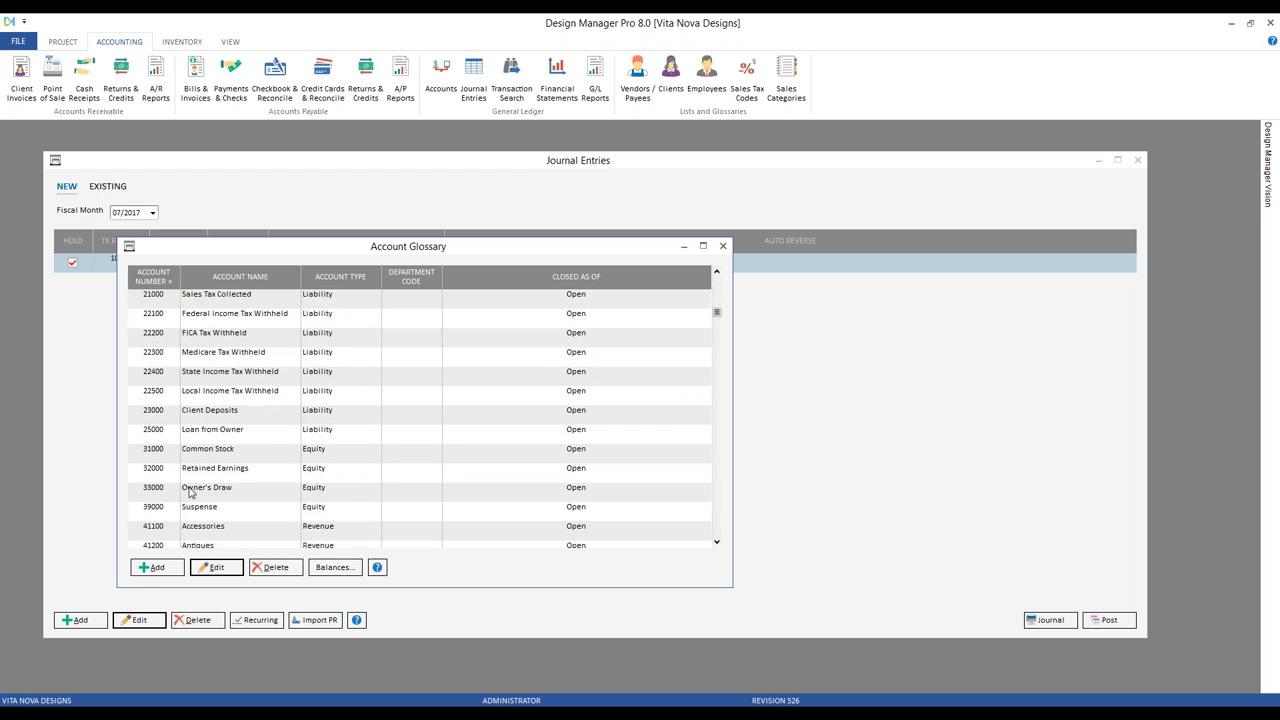
{"action": "left_click", "coordinate": [182, 490]}
{"action": "left_click", "coordinate": [338, 566]}
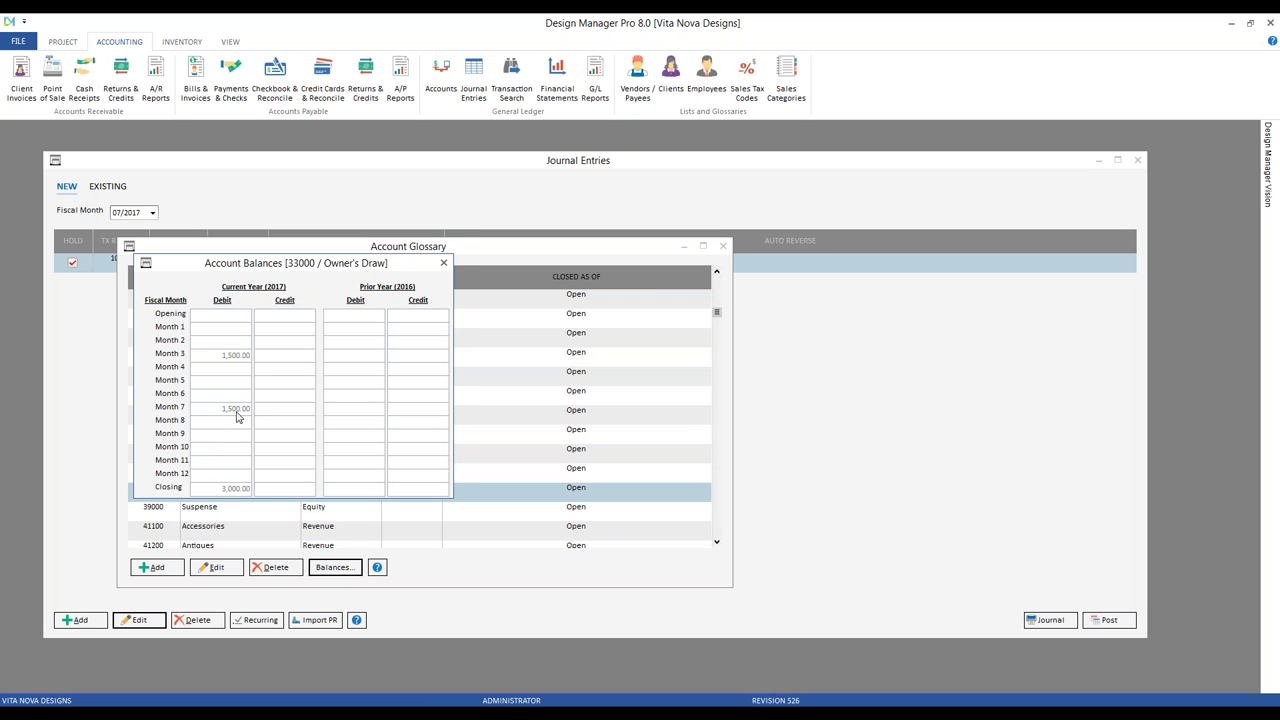
{"action": "left_click", "coordinate": [443, 263]}
{"action": "left_click_drag", "start_coordinate": [716, 313], "coordinate": [716, 282]}
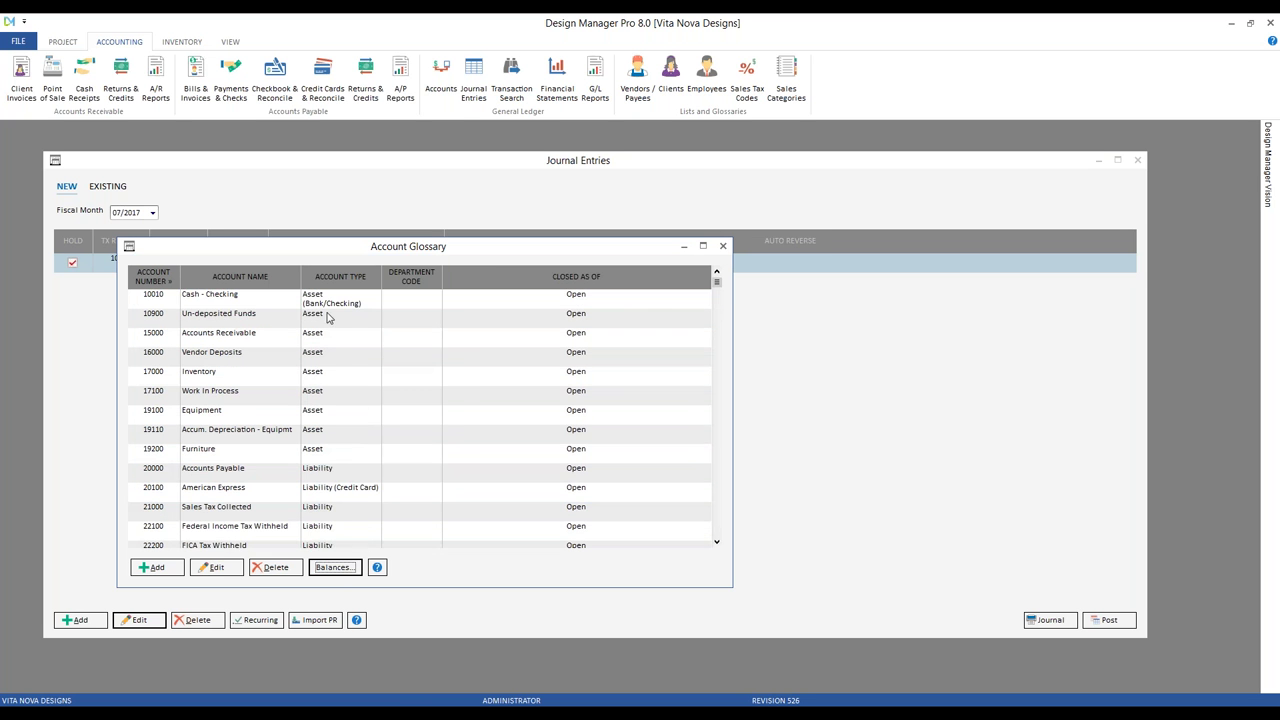
{"action": "left_click", "coordinate": [326, 567]}
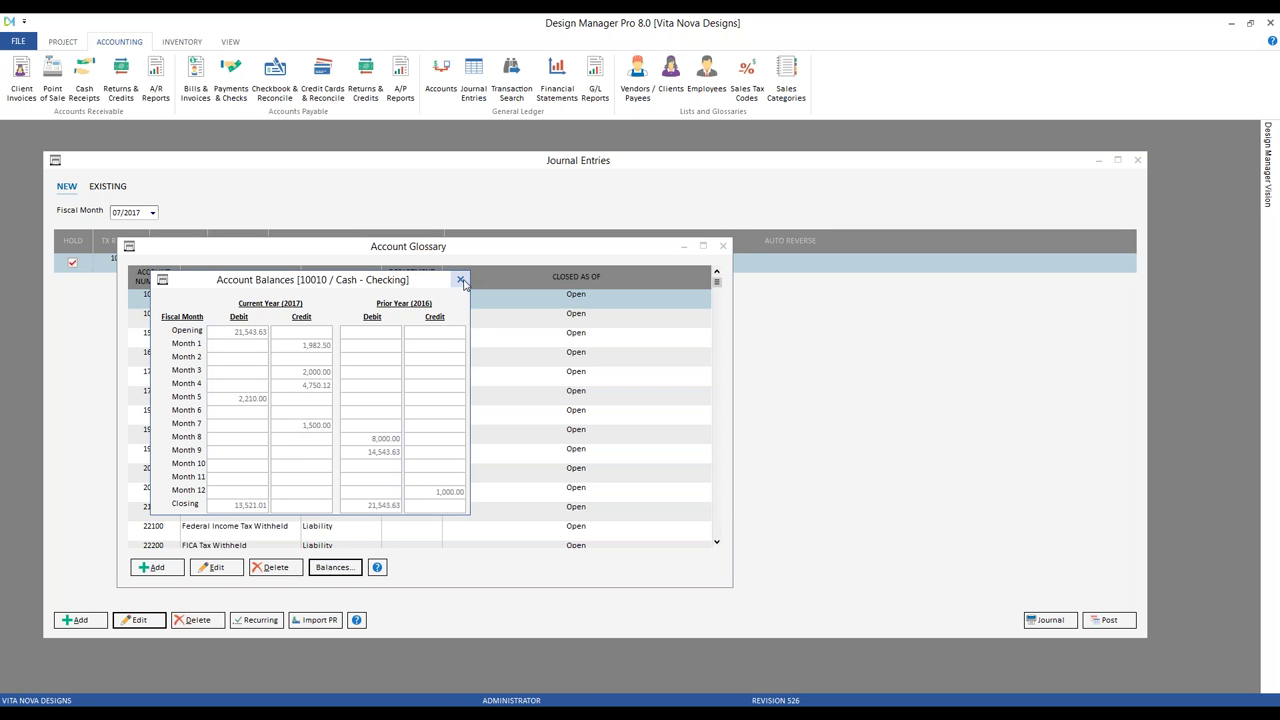
{"action": "left_click", "coordinate": [460, 280]}
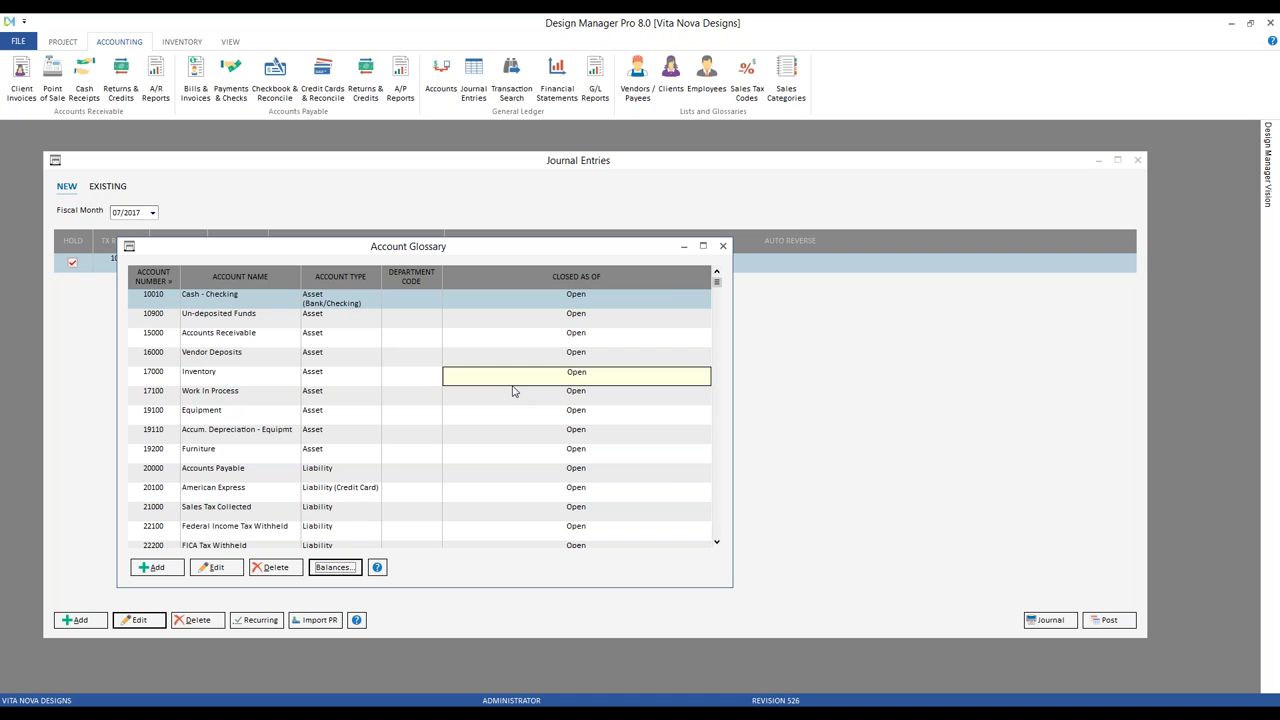
{"action": "left_click", "coordinate": [724, 247]}
Step: Close Journal Entries, start a miscellaneous cash receipt from Cash Receipts, and close the Checking register
{"action": "left_click", "coordinate": [1137, 160]}
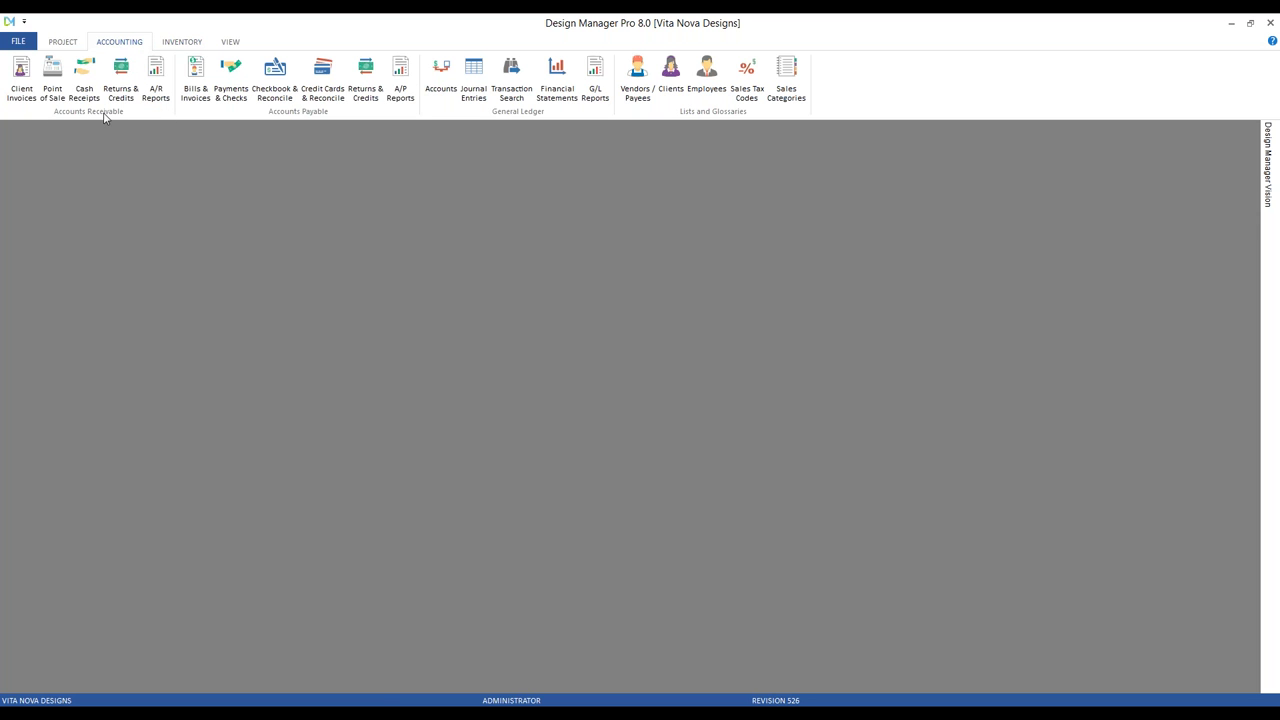
{"action": "left_click", "coordinate": [84, 78]}
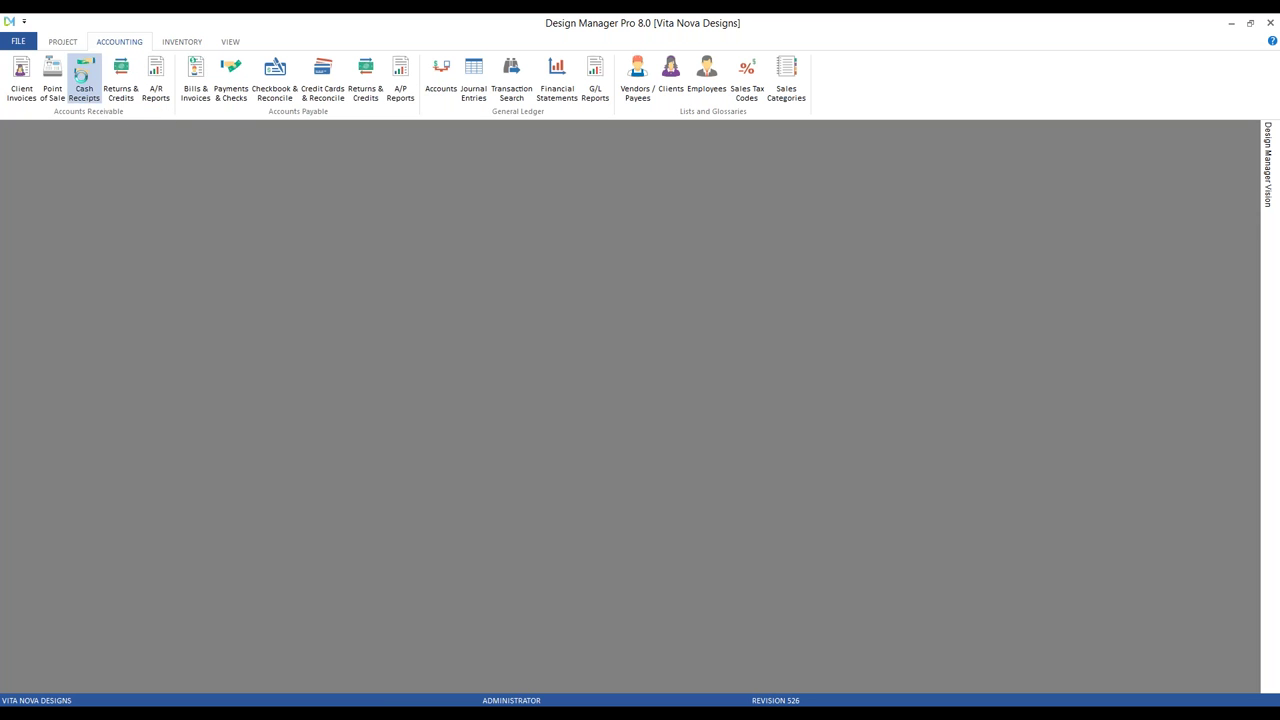
{"action": "left_click_drag", "start_coordinate": [143, 132], "coordinate": [234, 143]}
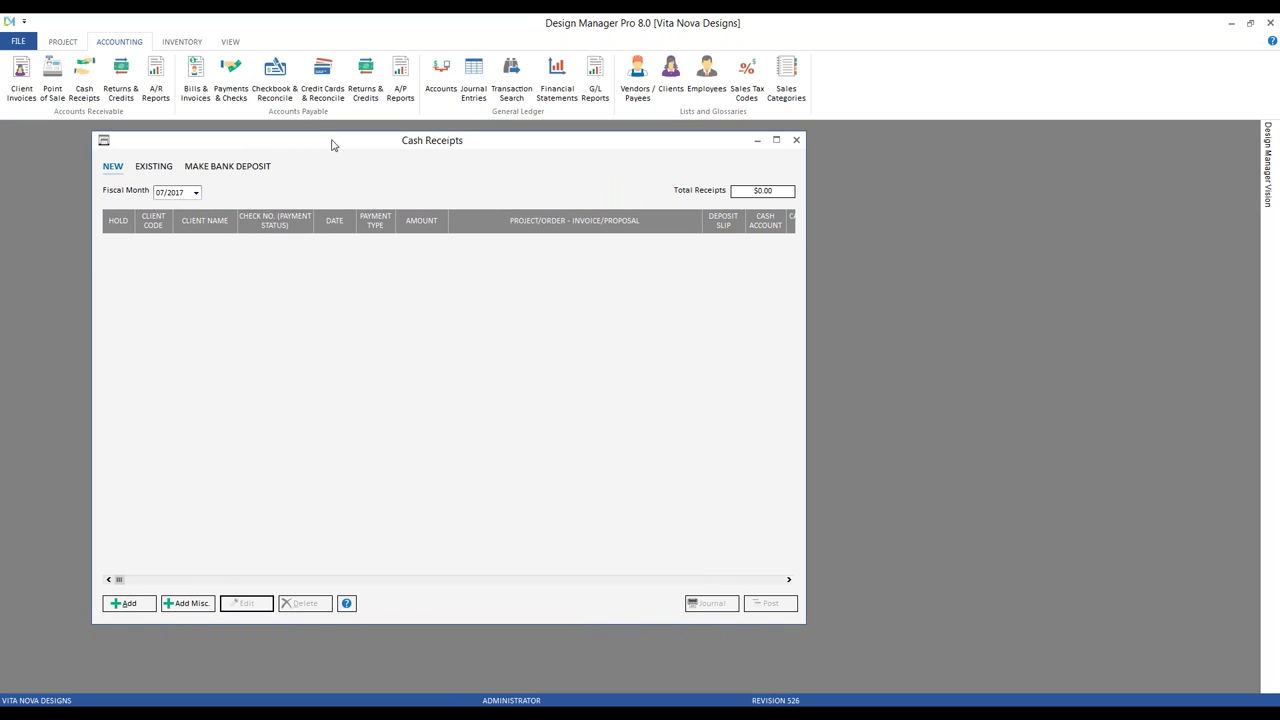
{"action": "left_click", "coordinate": [183, 605]}
{"action": "left_click_drag", "start_coordinate": [351, 311], "coordinate": [268, 196]}
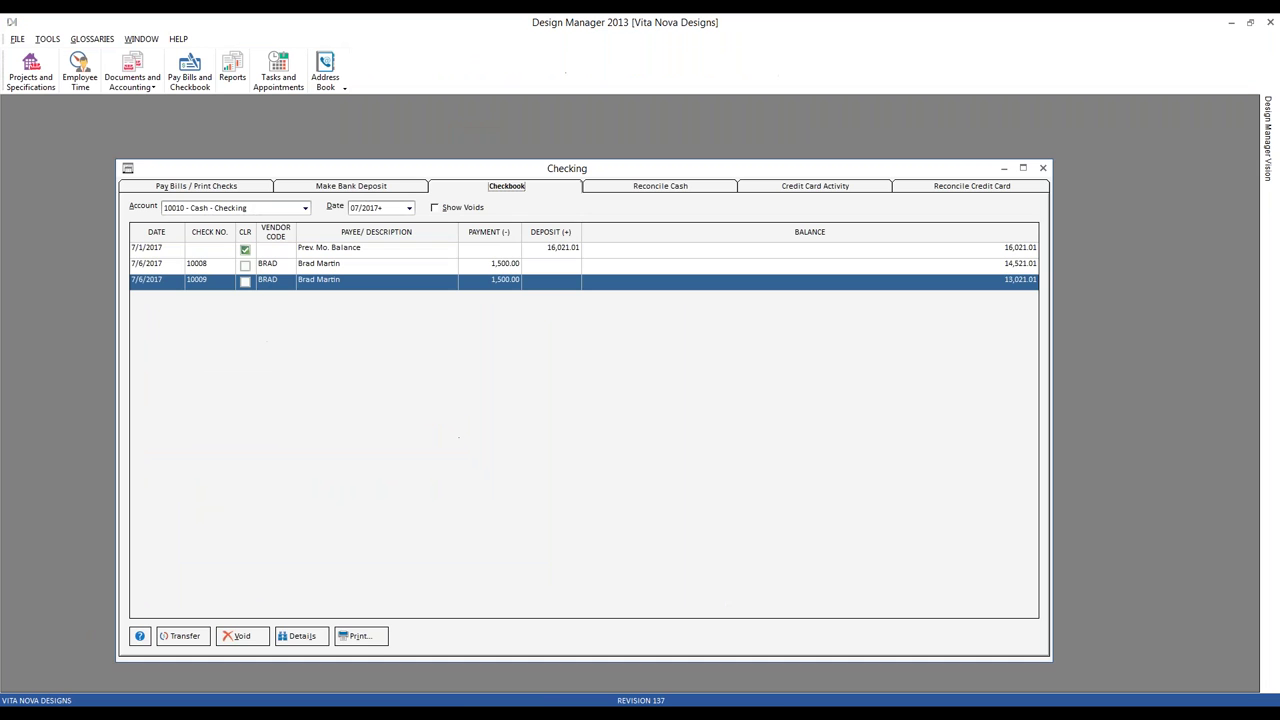
{"action": "left_click", "coordinate": [1043, 168]}
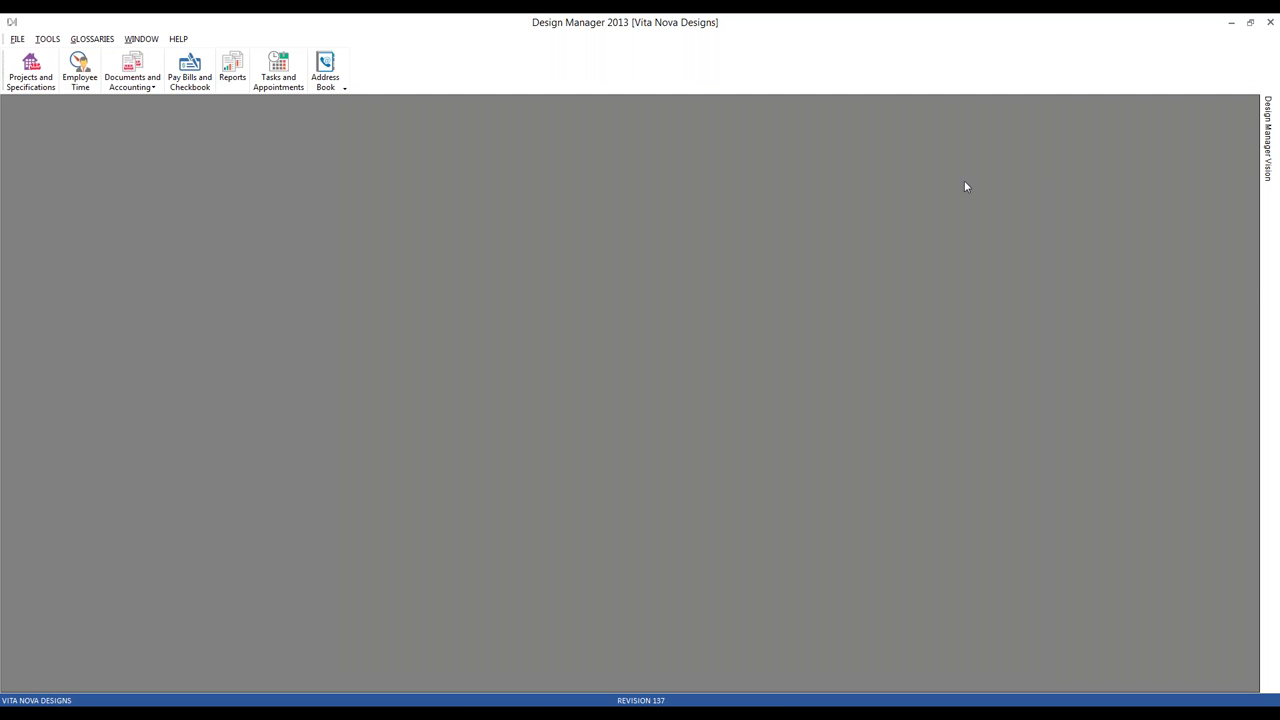
Step: Start a new Miscellaneous Cash Receipt from the Journal Entries and Misc. tab of Documents and Accounting
{"action": "left_click", "coordinate": [132, 68]}
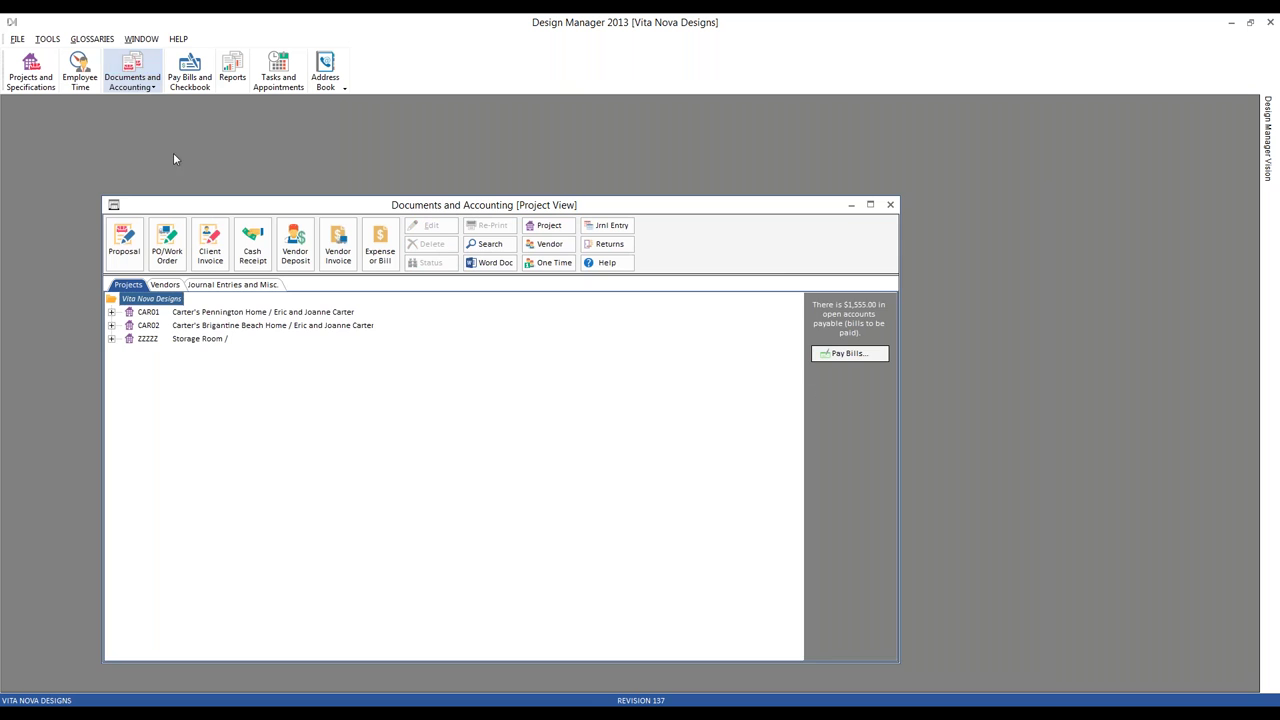
{"action": "left_click_drag", "start_coordinate": [193, 205], "coordinate": [154, 140]}
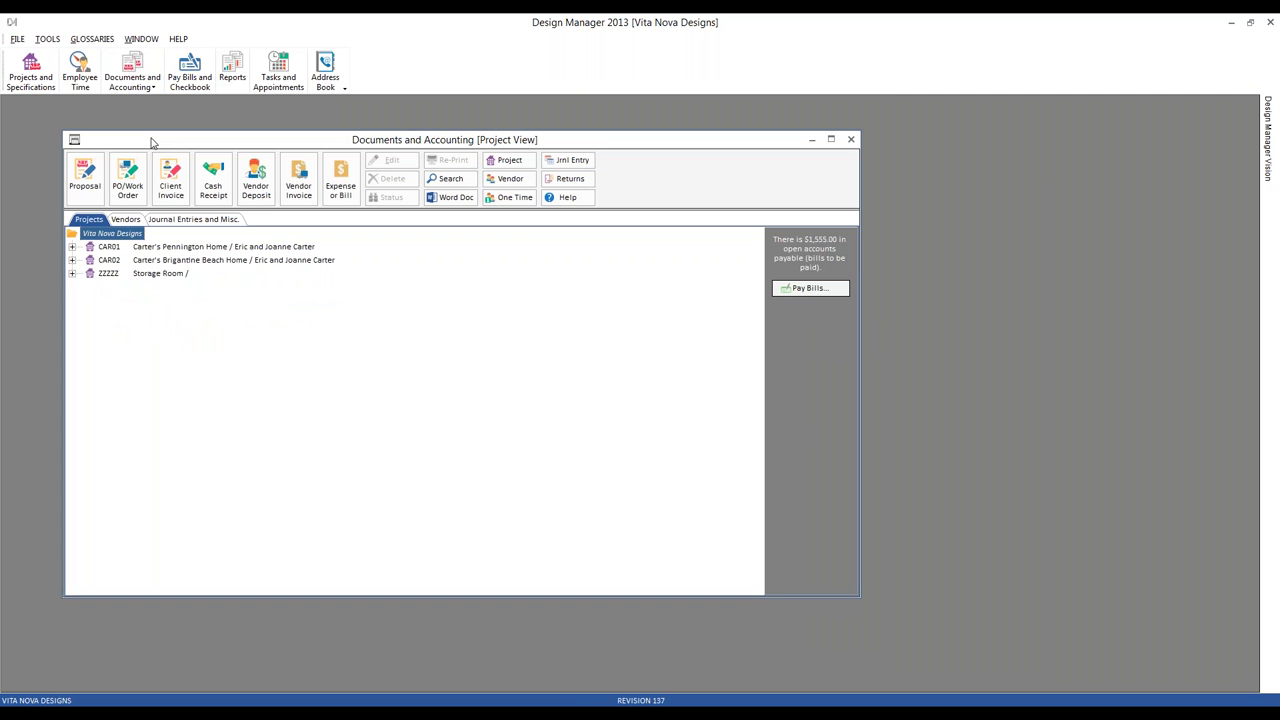
{"action": "left_click", "coordinate": [224, 220]}
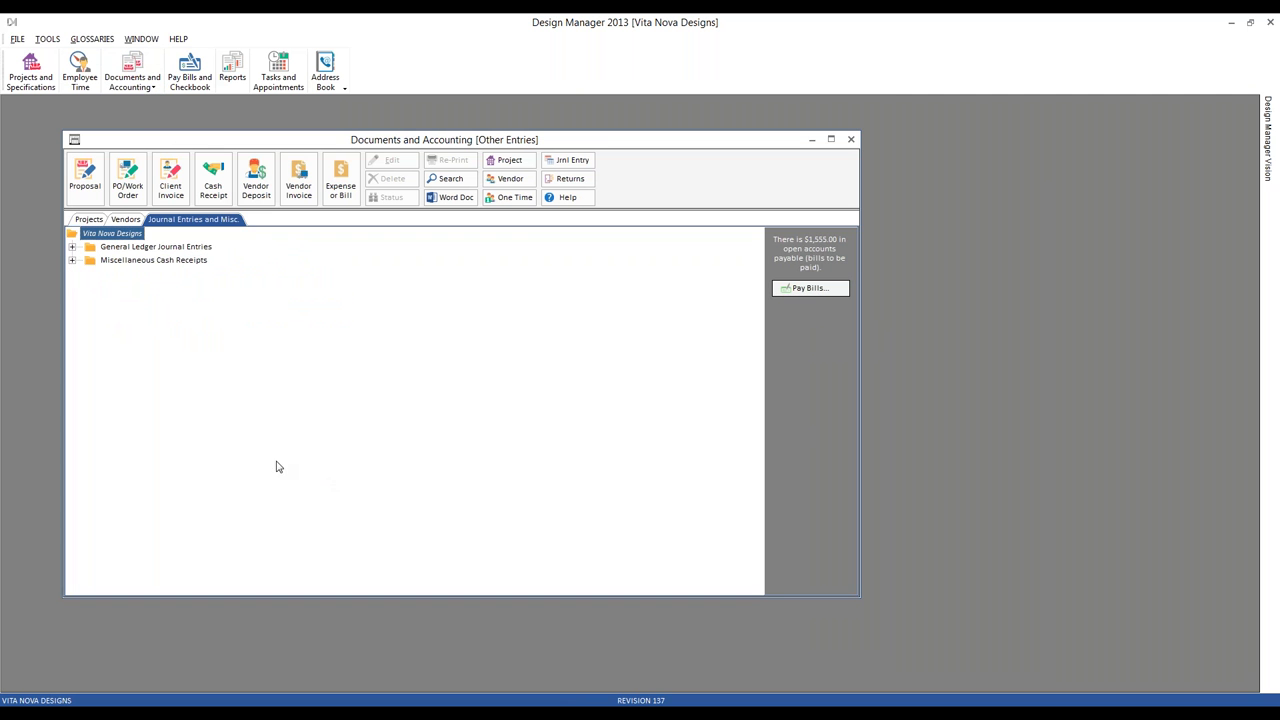
{"action": "left_click", "coordinate": [155, 261]}
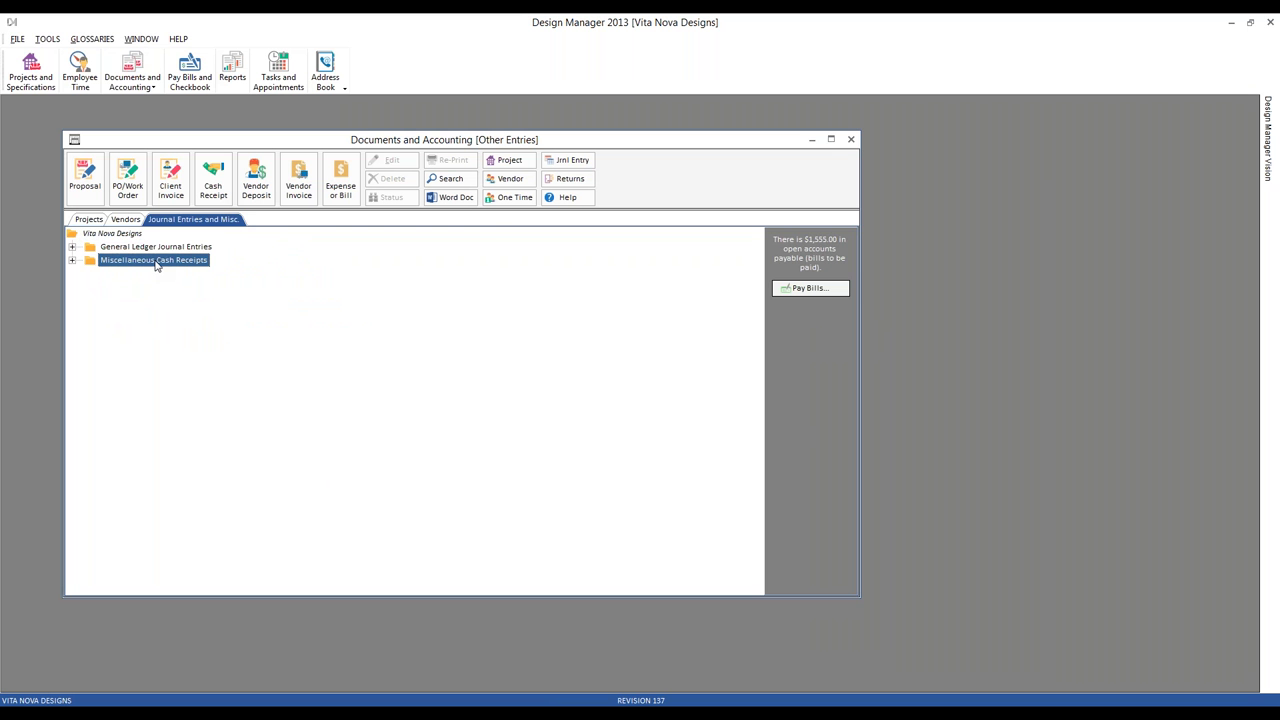
{"action": "left_click", "coordinate": [213, 180]}
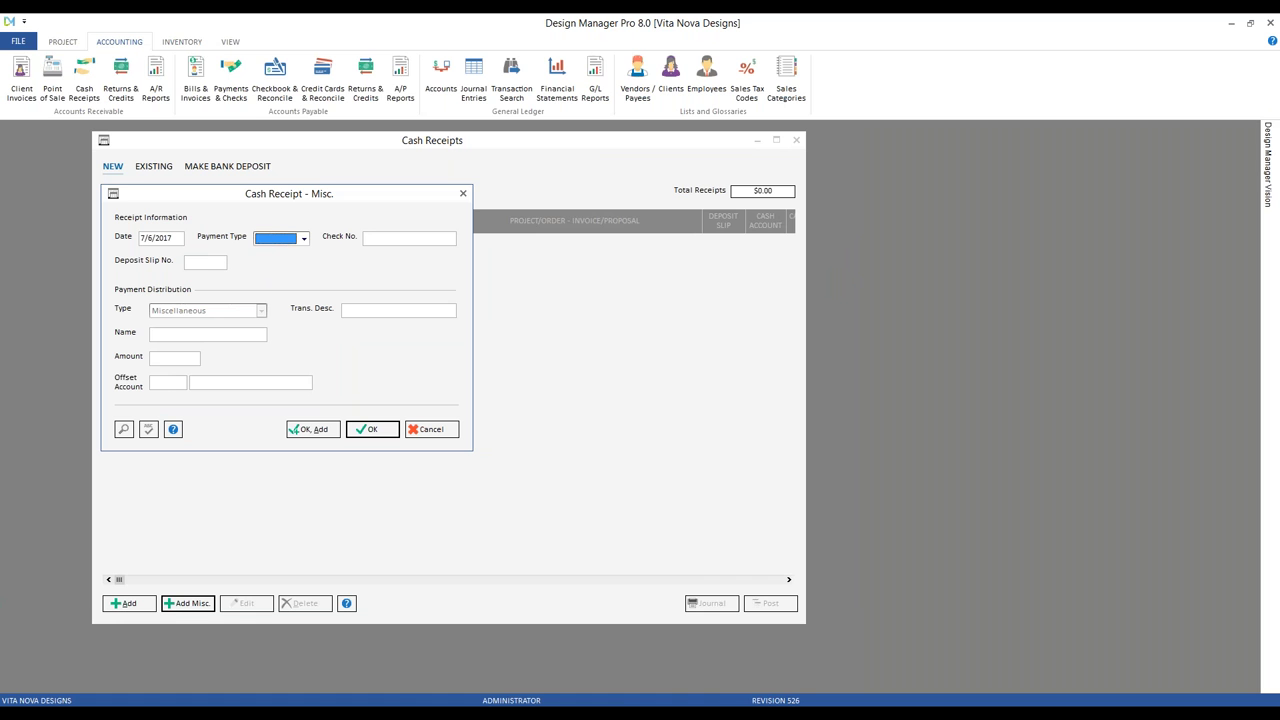
Step: Enter a CHECK payment, check 5100, name and description 'funds from owner', amount 15000
{"action": "type", "text": "c"}
{"action": "left_click", "coordinate": [409, 238]}
{"action": "type", "text": "5100"}
{"action": "type", "text": "funds"}
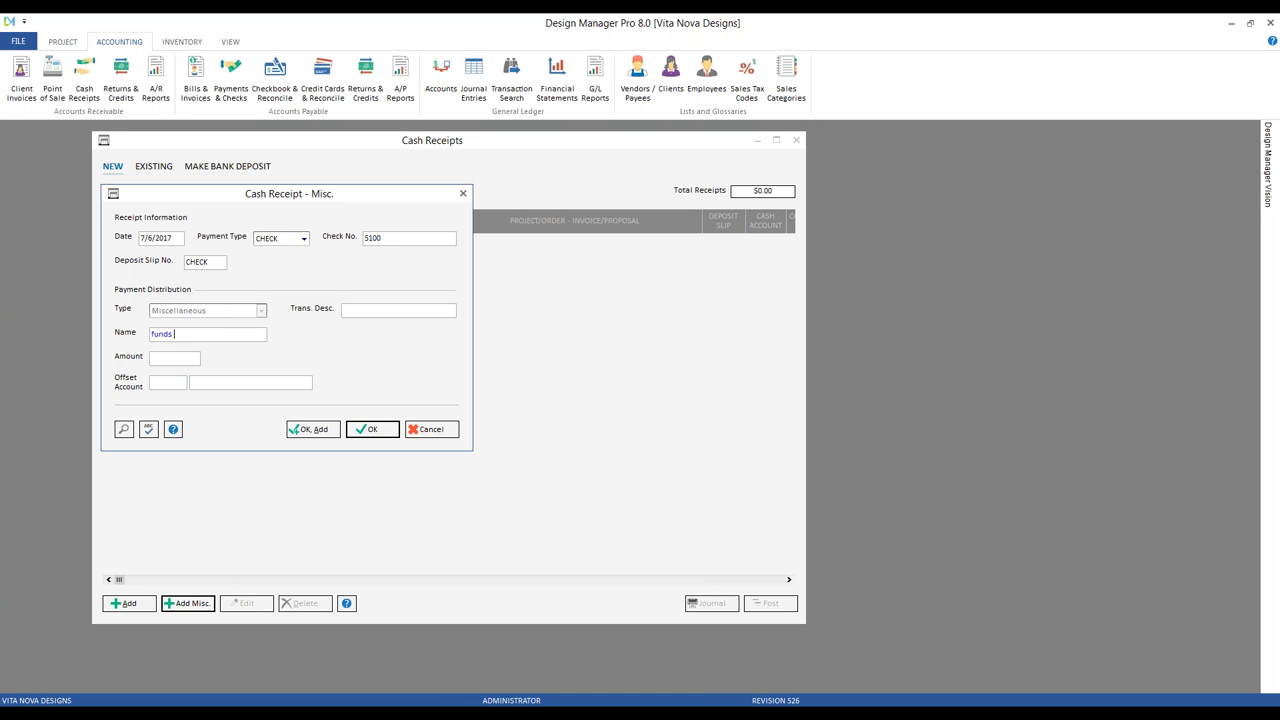
{"action": "type", "text": " from owner"}
{"action": "key", "text": "shift+Home"}
{"action": "key", "text": "ctrl+c"}
{"action": "left_click", "coordinate": [174, 357]}
{"action": "type", "text": "15000"}
{"action": "key", "text": "Tab"}
{"action": "left_click", "coordinate": [417, 311]}
{"action": "key", "text": "ctrl+v"}
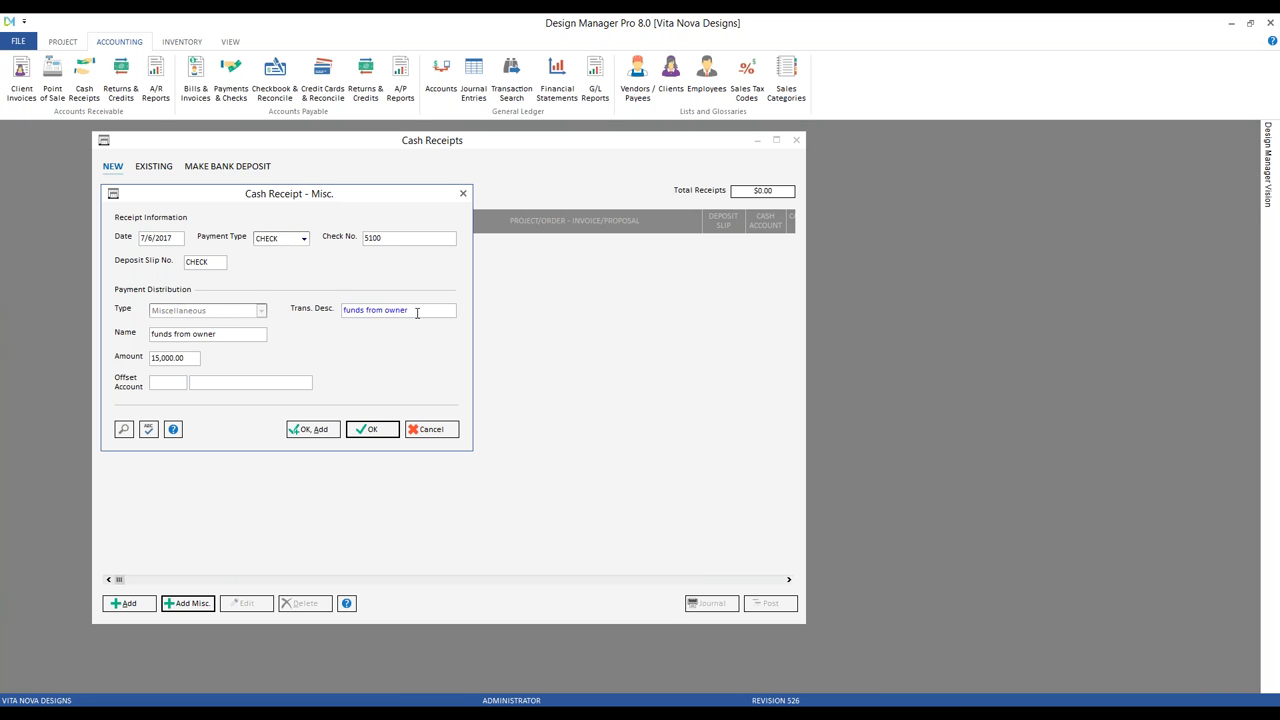
{"action": "left_click", "coordinate": [175, 381]}
Step: Open an enlarged offset-account lookup and browse the accounts down to Loan from Owner
{"action": "left_click", "coordinate": [123, 429]}
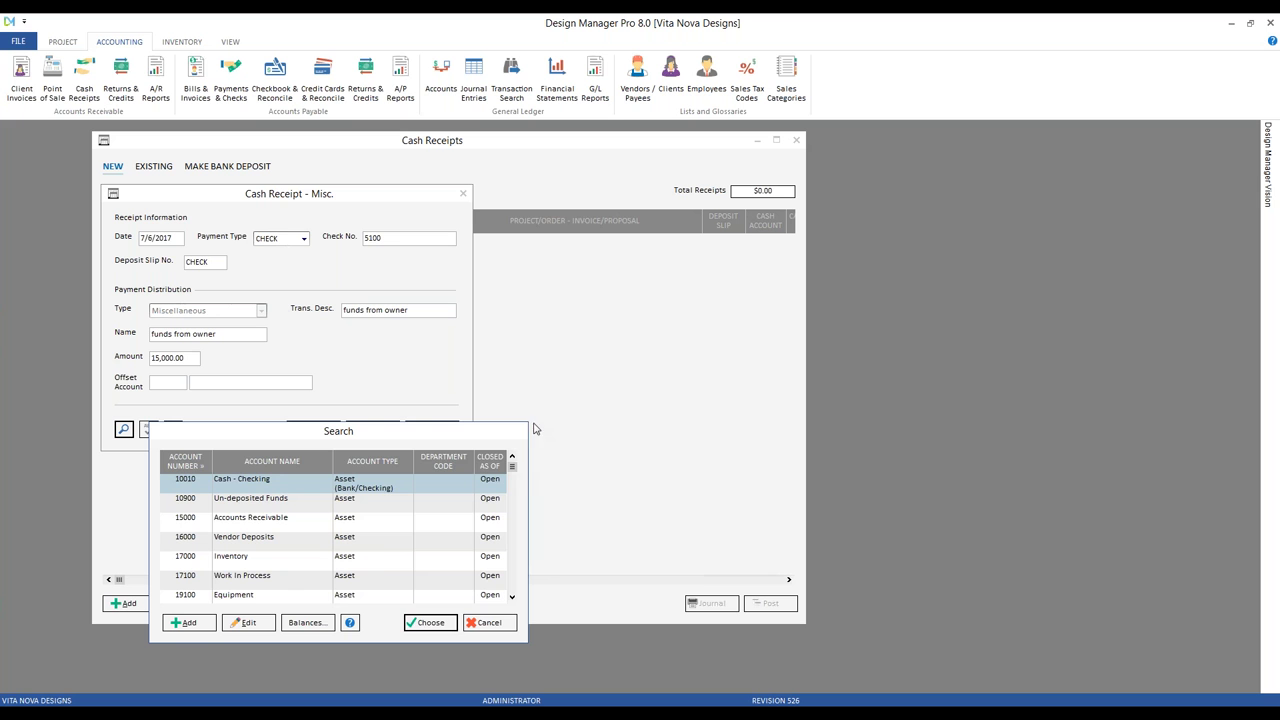
{"action": "left_click_drag", "start_coordinate": [527, 423], "coordinate": [664, 190]}
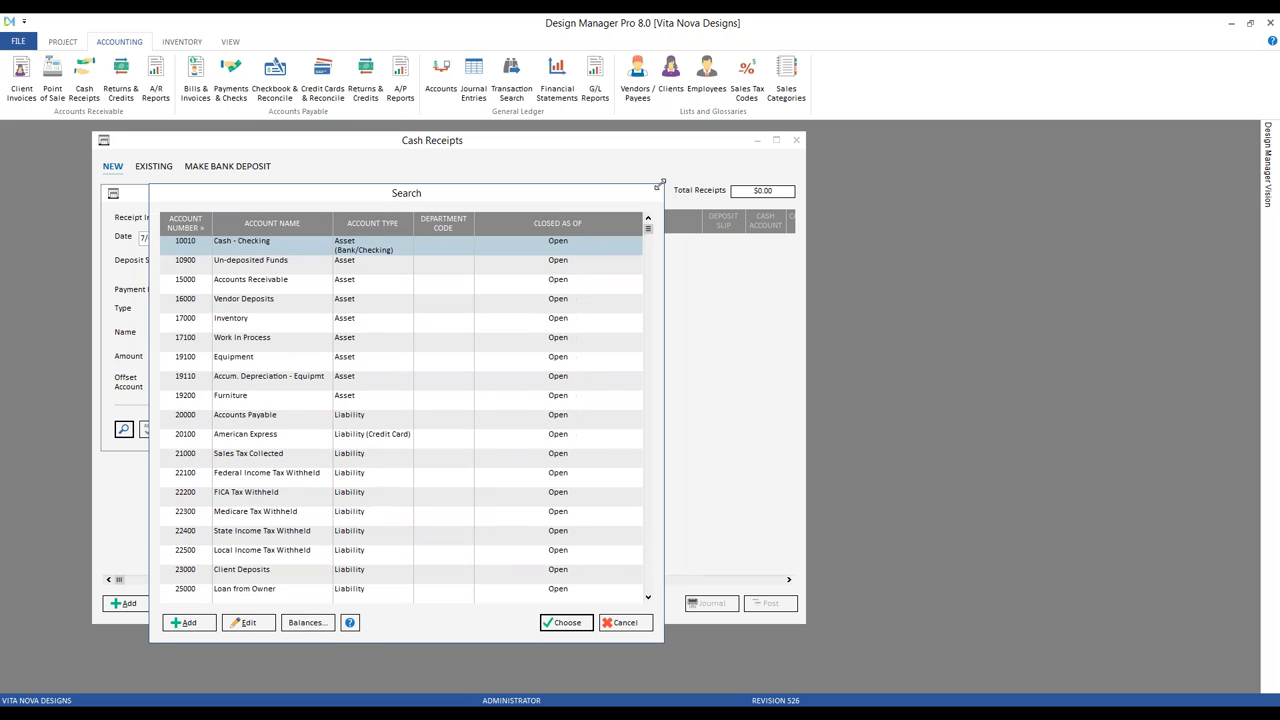
{"action": "left_click", "coordinate": [373, 461]}
{"action": "scroll", "coordinate": [369, 461], "scroll_direction": "down", "scroll_amount": 1}
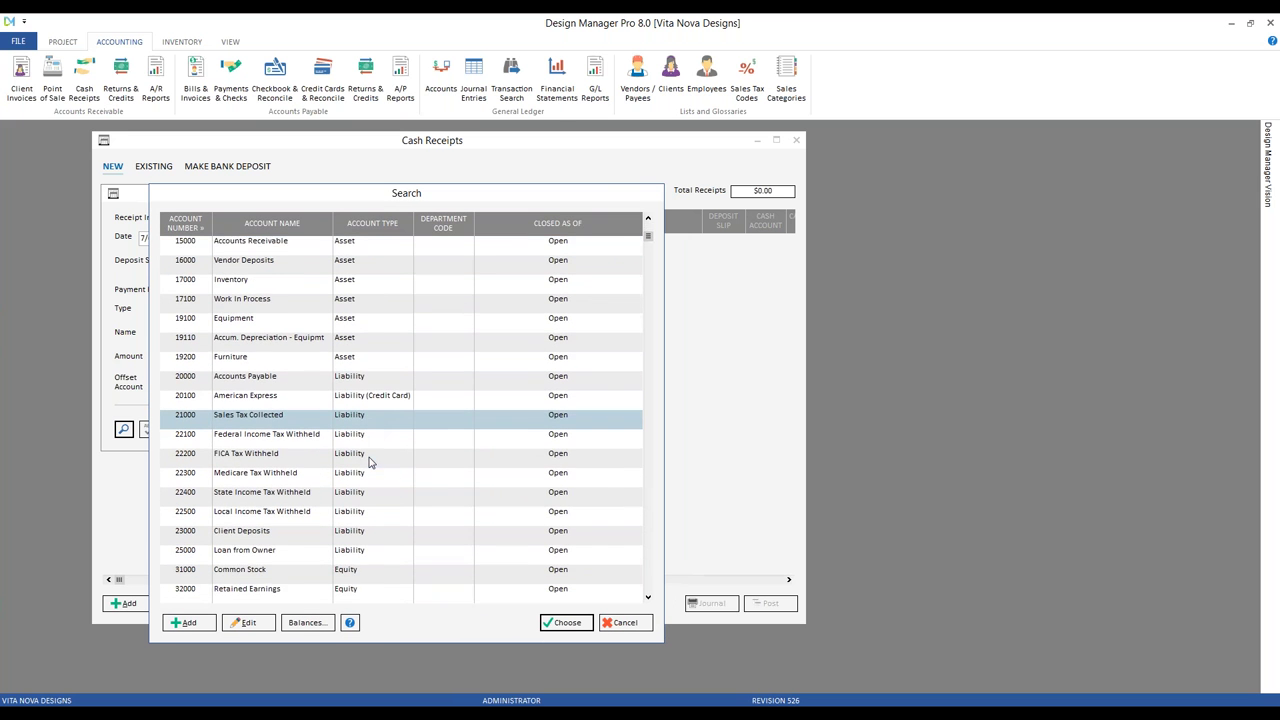
{"action": "scroll", "coordinate": [369, 461], "scroll_direction": "down", "scroll_amount": 1}
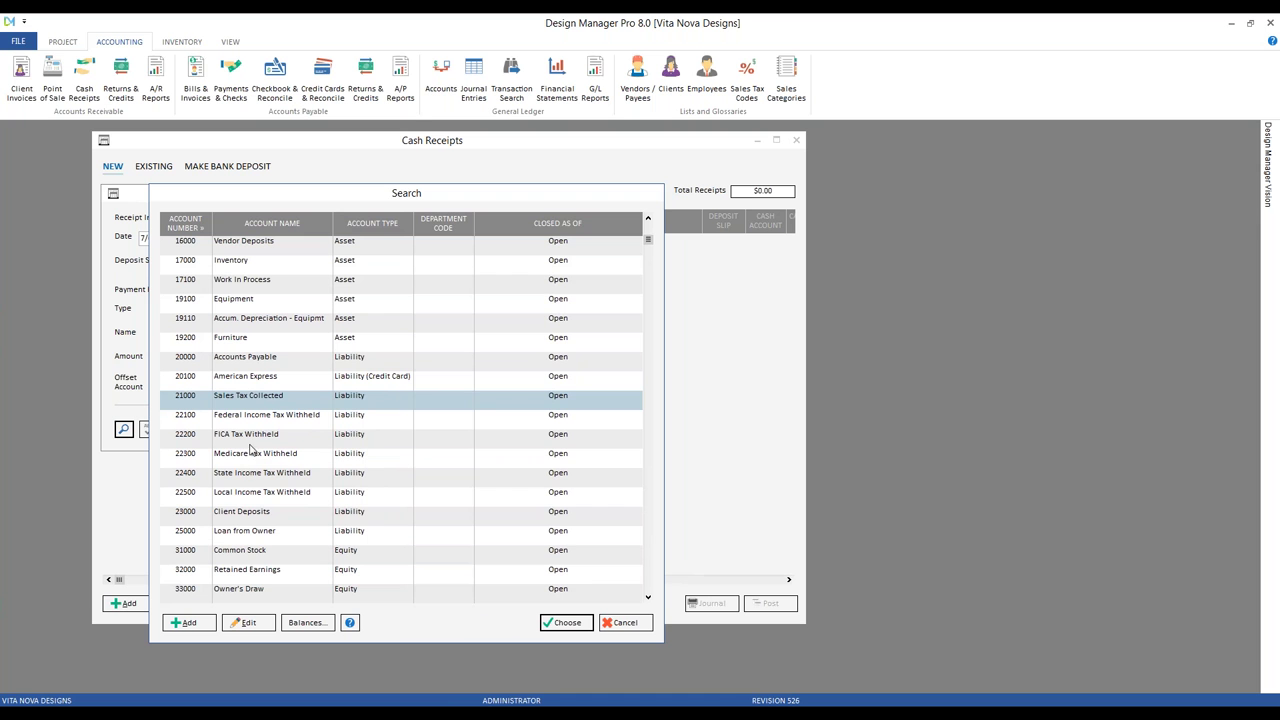
{"action": "left_click", "coordinate": [280, 590]}
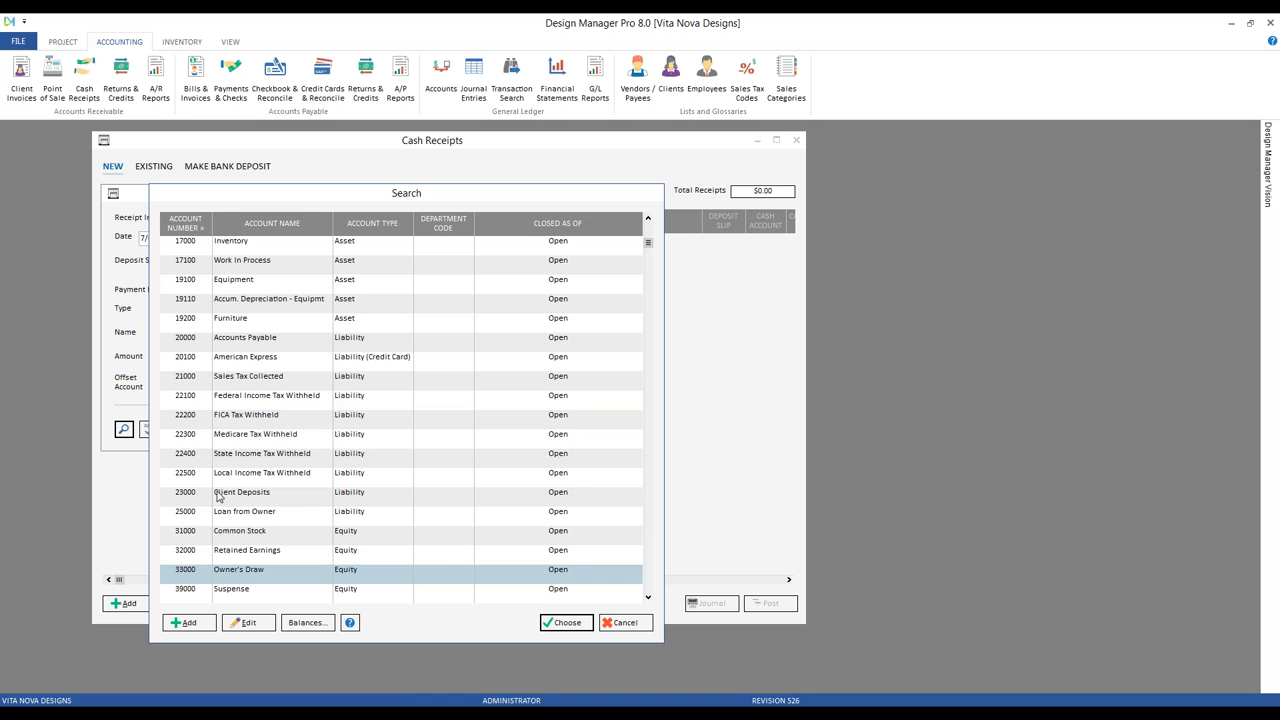
{"action": "left_click", "coordinate": [419, 507]}
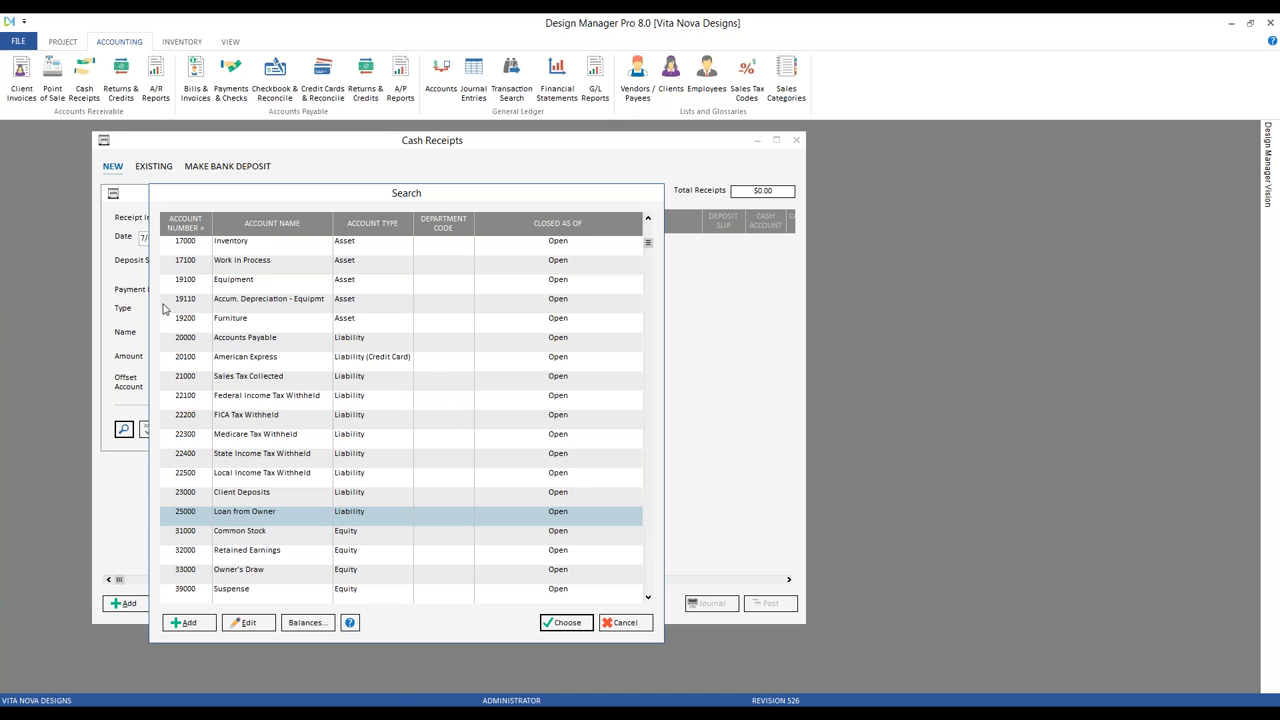
Step: Choose 25000 Loan from Owner as the receipt's offset account
{"action": "left_click", "coordinate": [285, 536]}
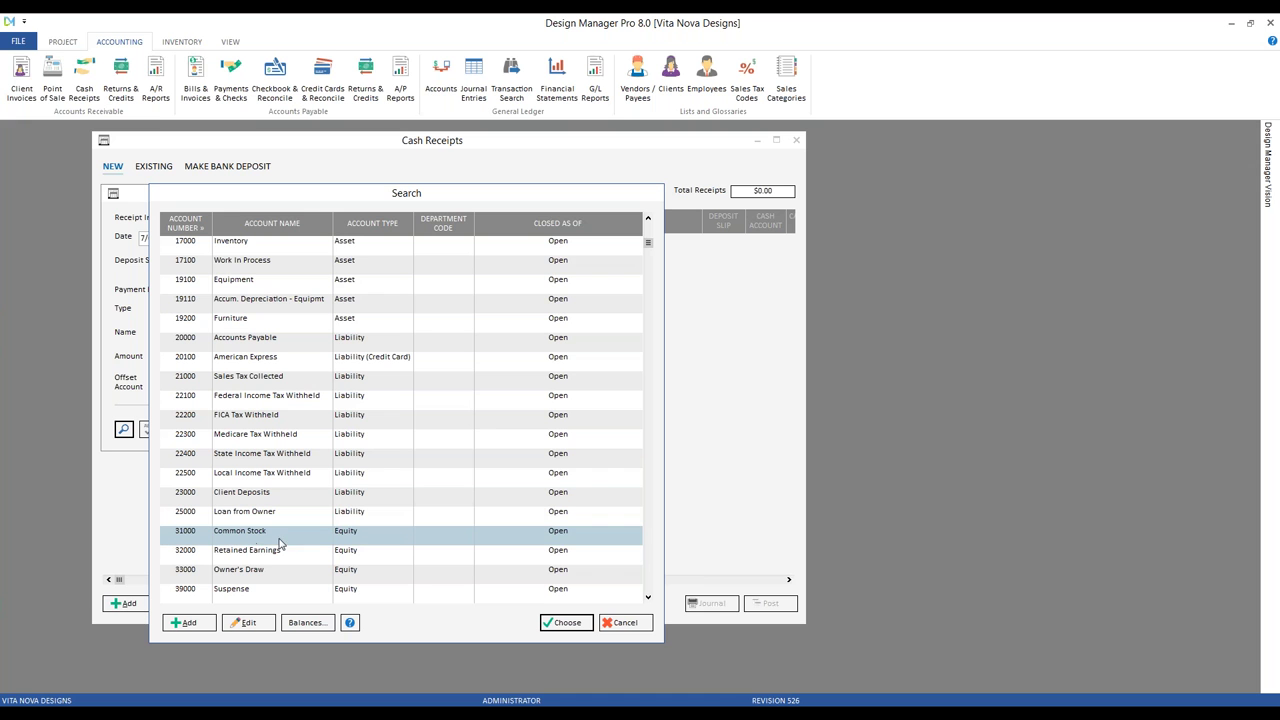
{"action": "left_click", "coordinate": [352, 538]}
{"action": "left_click", "coordinate": [270, 512]}
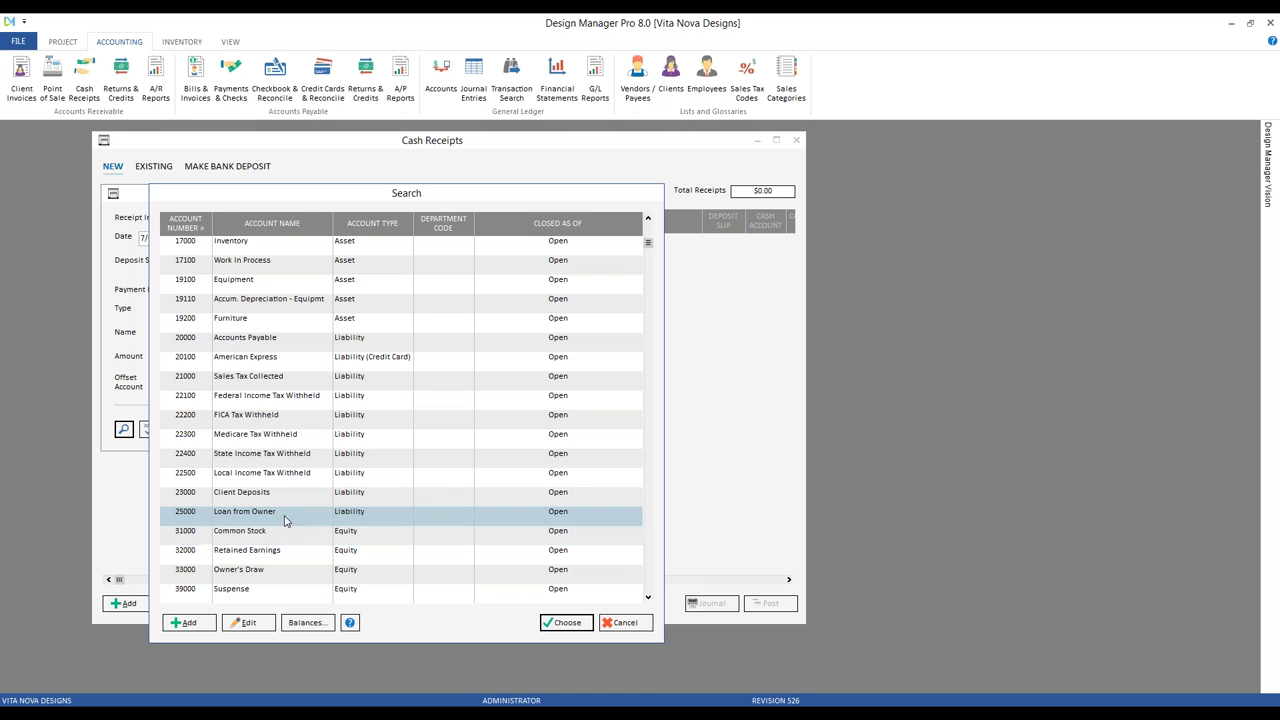
{"action": "left_click", "coordinate": [570, 623]}
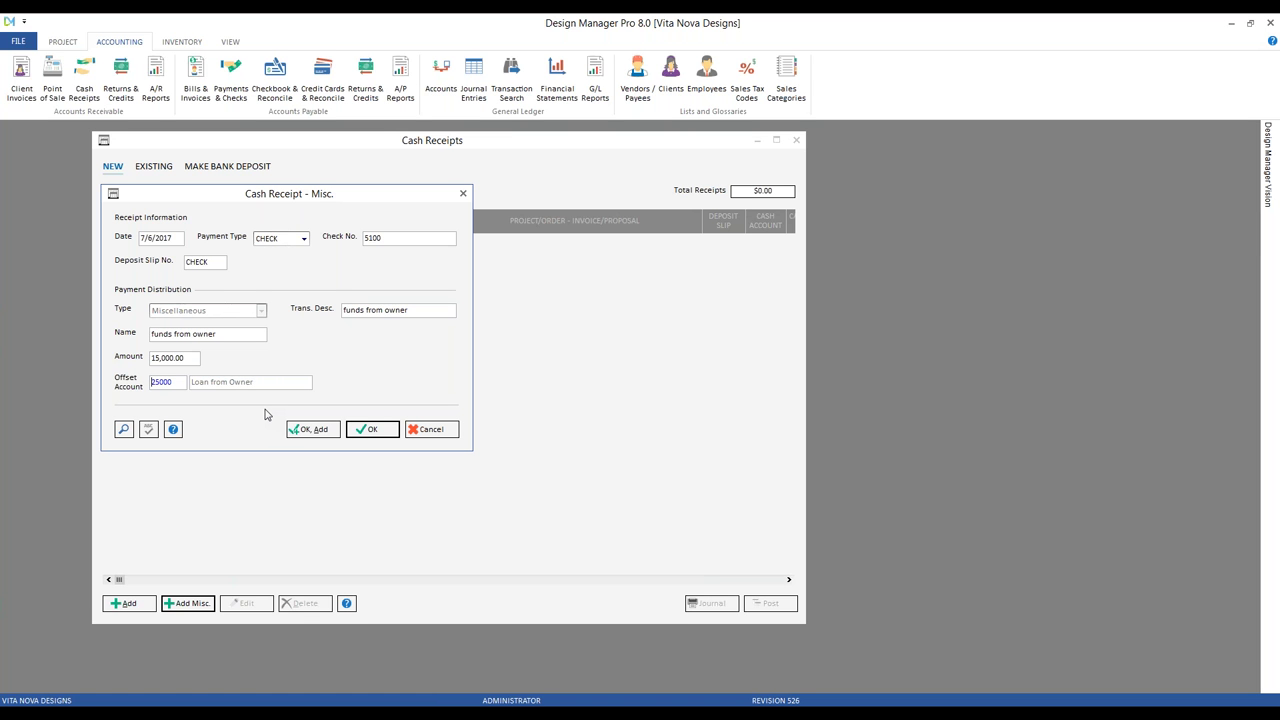
Step: Try 10010 as the offset account and dismiss the same-account warning on saving
{"action": "key", "text": "shift+End"}
{"action": "type", "text": "10010"}
{"action": "key", "text": "Tab"}
{"action": "left_click", "coordinate": [385, 432]}
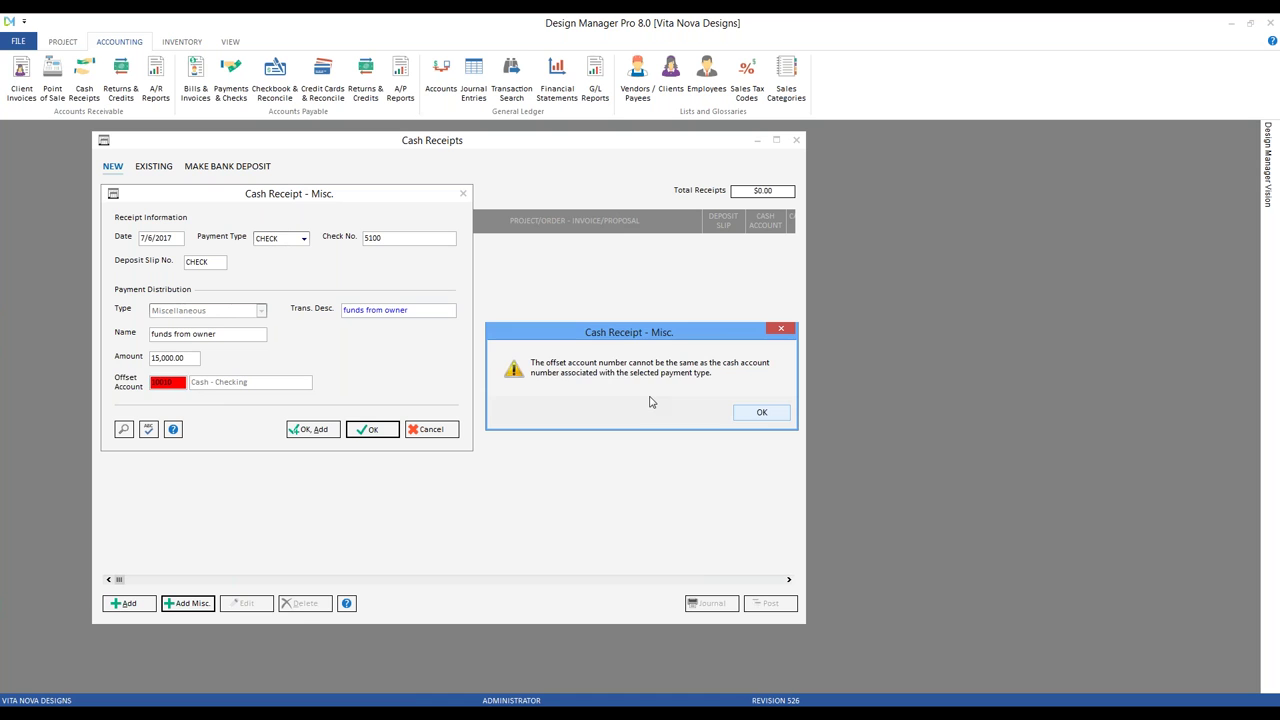
{"action": "left_click", "coordinate": [763, 413]}
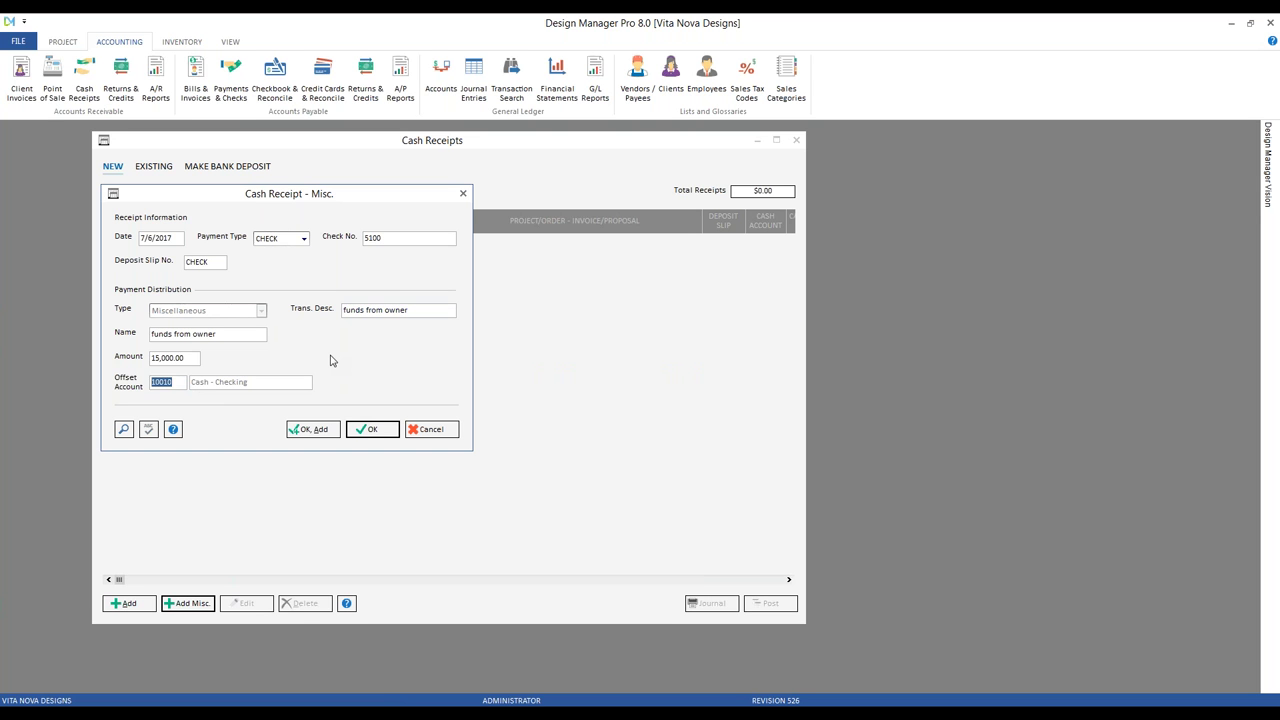
Step: Reselect 25000 Loan from Owner as the offset and save the 15,000.00 receipt
{"action": "left_click", "coordinate": [123, 429]}
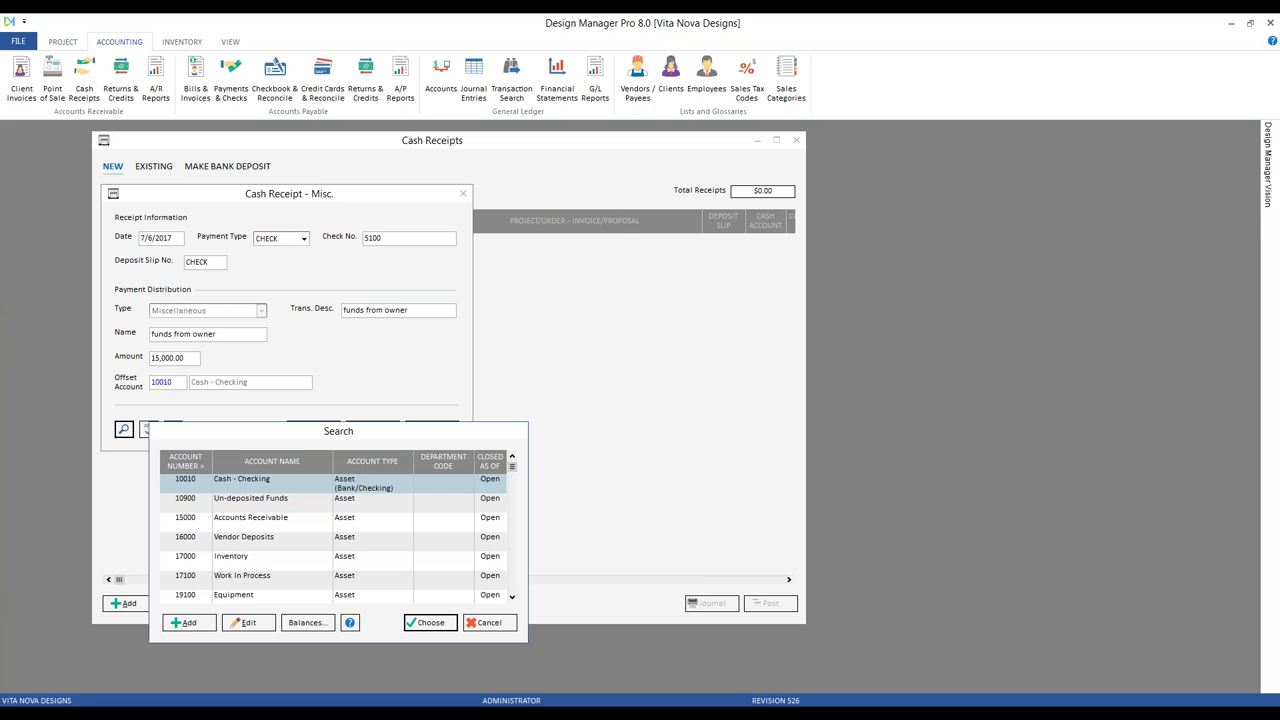
{"action": "type", "text": "2"}
{"action": "scroll", "coordinate": [240, 580], "scroll_direction": "down", "scroll_amount": 4}
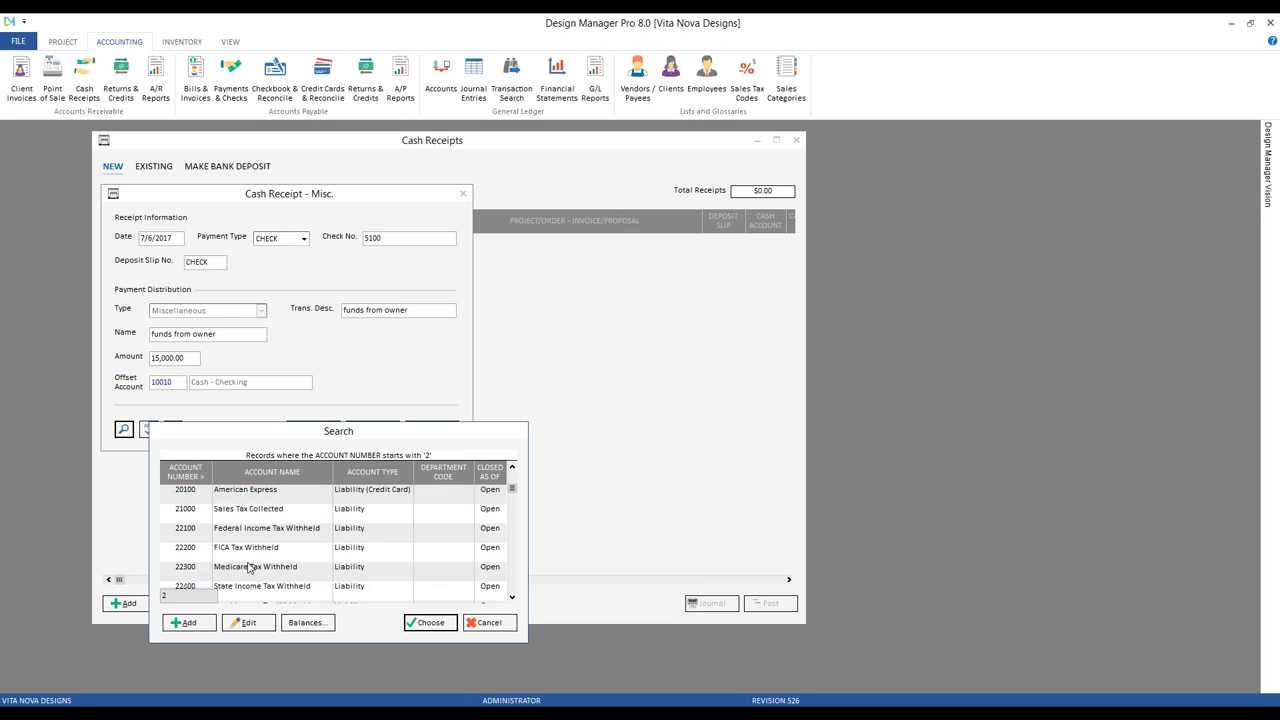
{"action": "left_click", "coordinate": [280, 586]}
{"action": "left_click", "coordinate": [436, 621]}
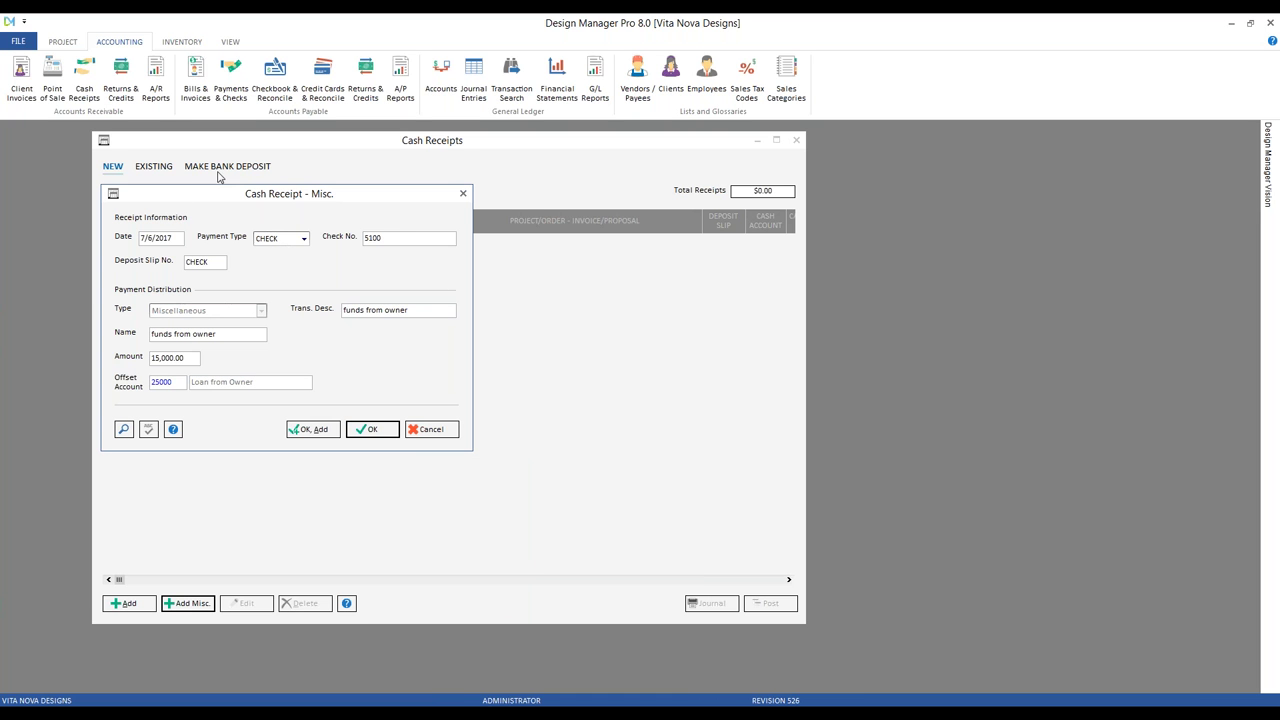
{"action": "left_click", "coordinate": [372, 429]}
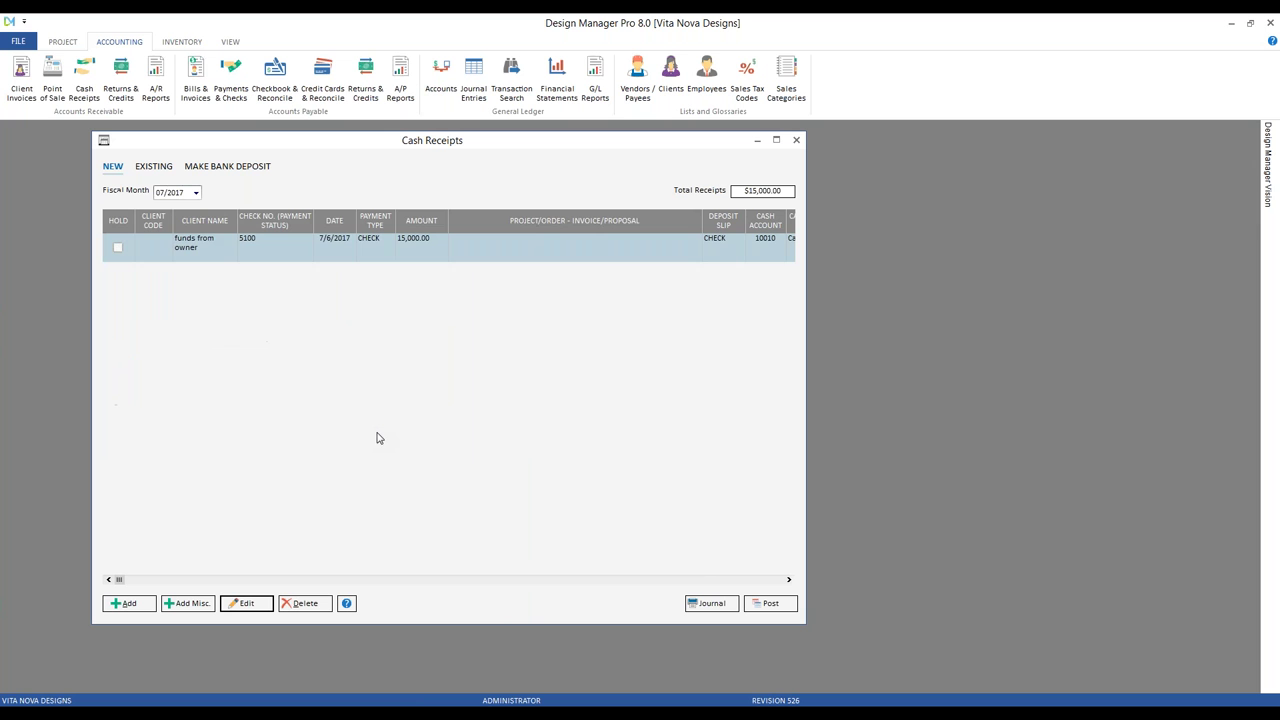
Step: Post the pending cash receipts into period 07/2017
{"action": "left_click", "coordinate": [771, 606]}
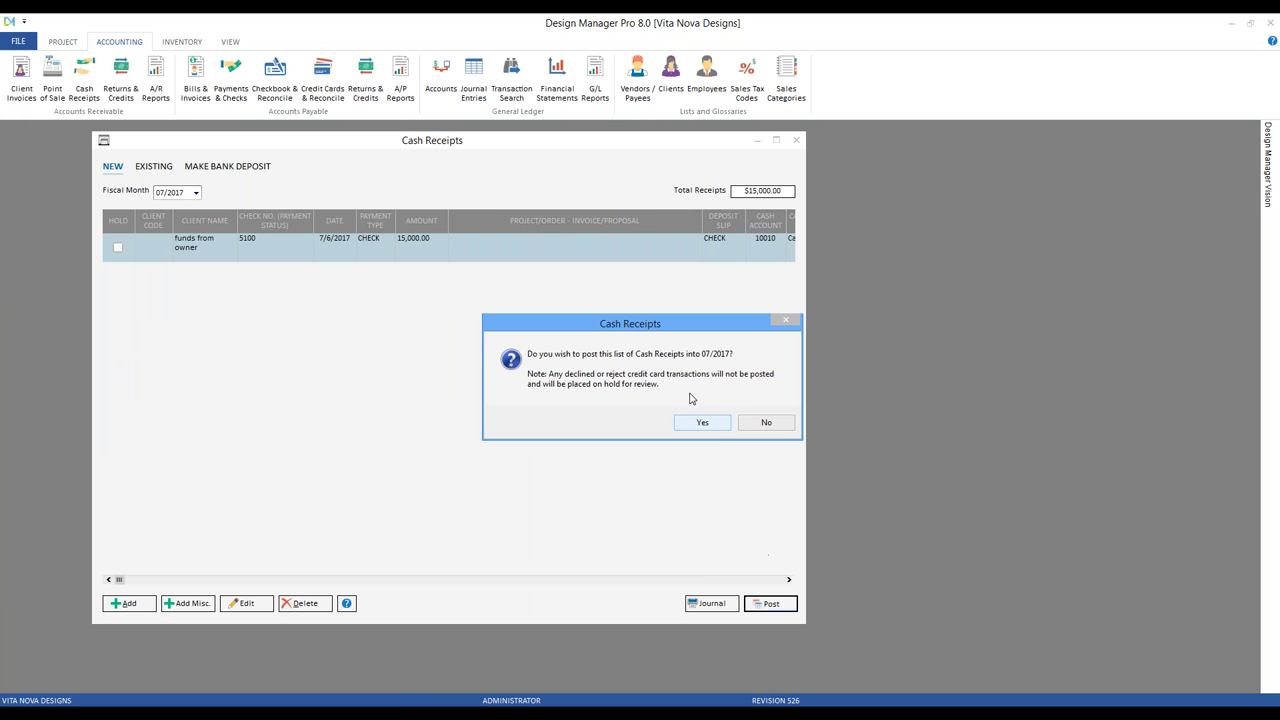
{"action": "left_click", "coordinate": [705, 424]}
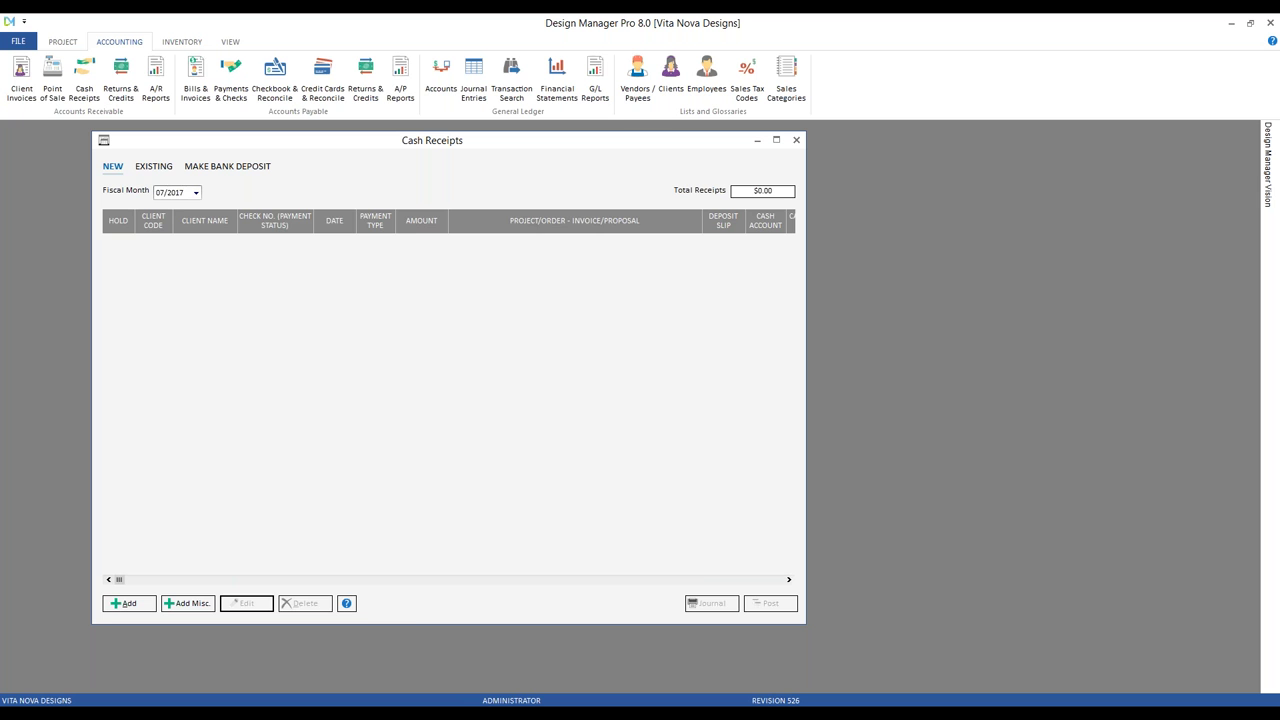
Step: List existing cash receipts, showing receipt 10040's 15,000.00 to 25000 Loan from Owner, and open the Account Glossary
{"action": "left_click", "coordinate": [155, 167]}
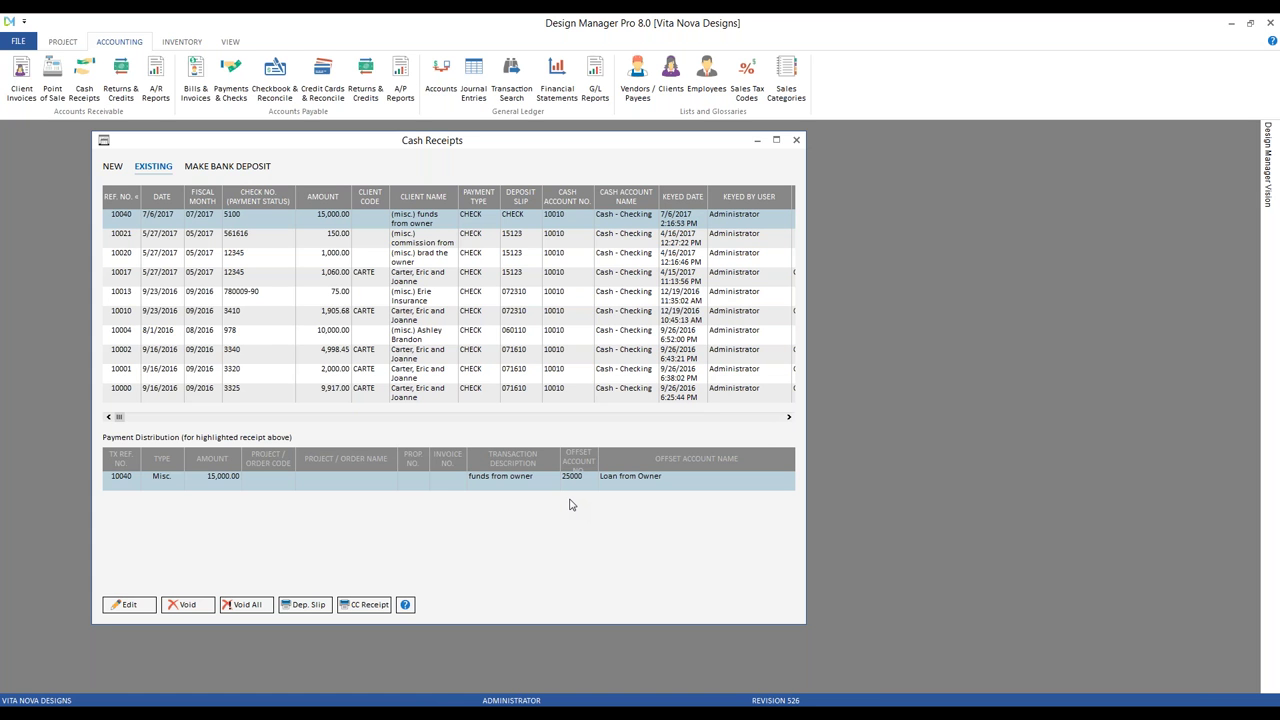
{"action": "left_click", "coordinate": [446, 80]}
{"action": "scroll", "coordinate": [262, 358], "scroll_direction": "down", "scroll_amount": 5}
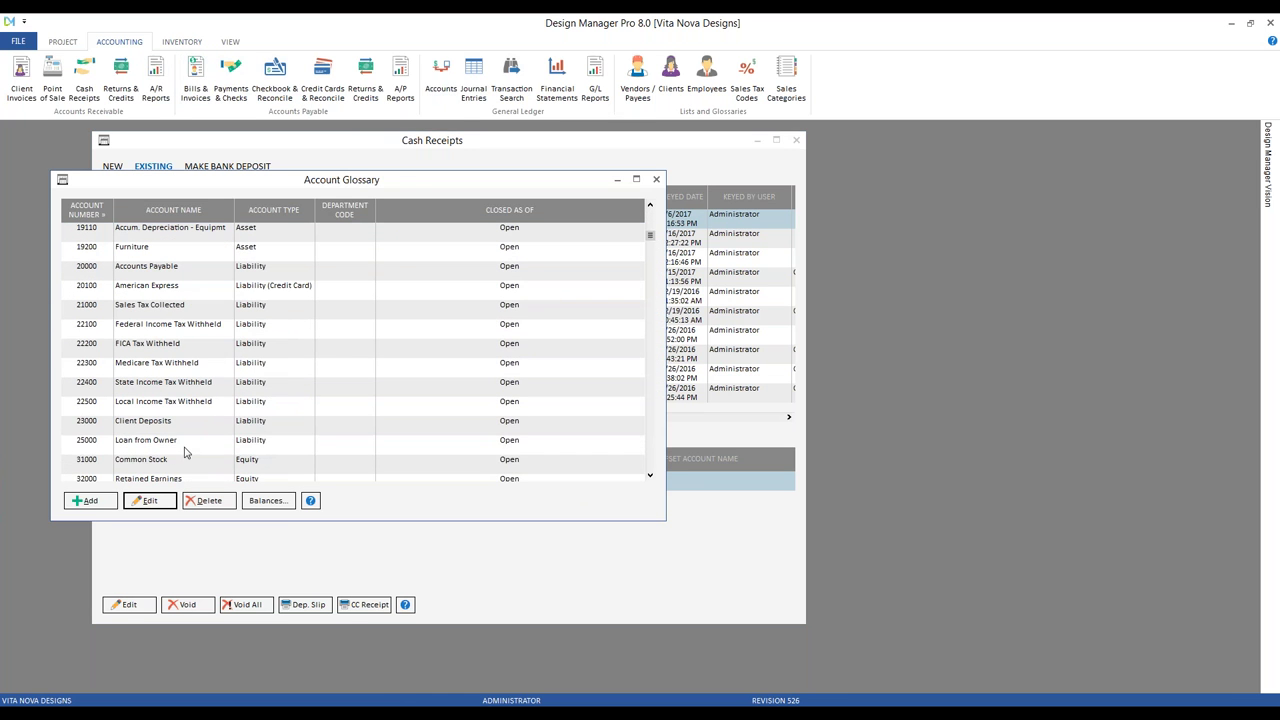
{"action": "left_click", "coordinate": [192, 444]}
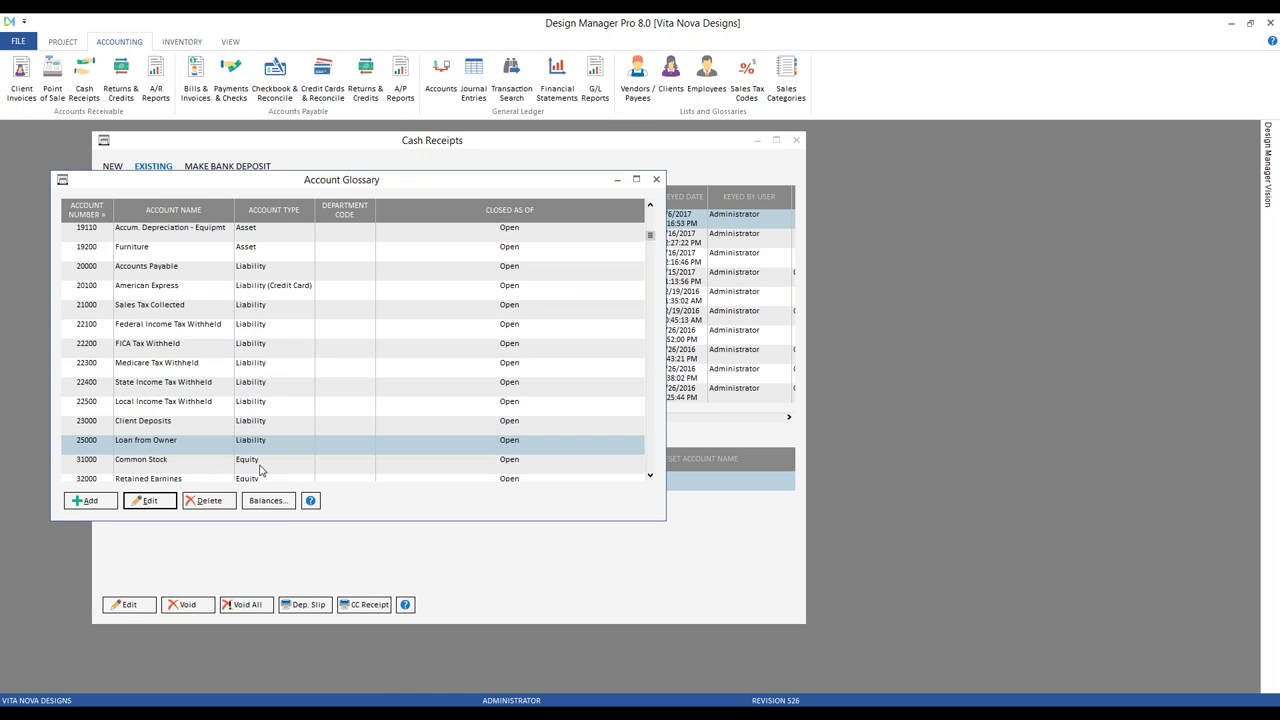
{"action": "left_click", "coordinate": [285, 510]}
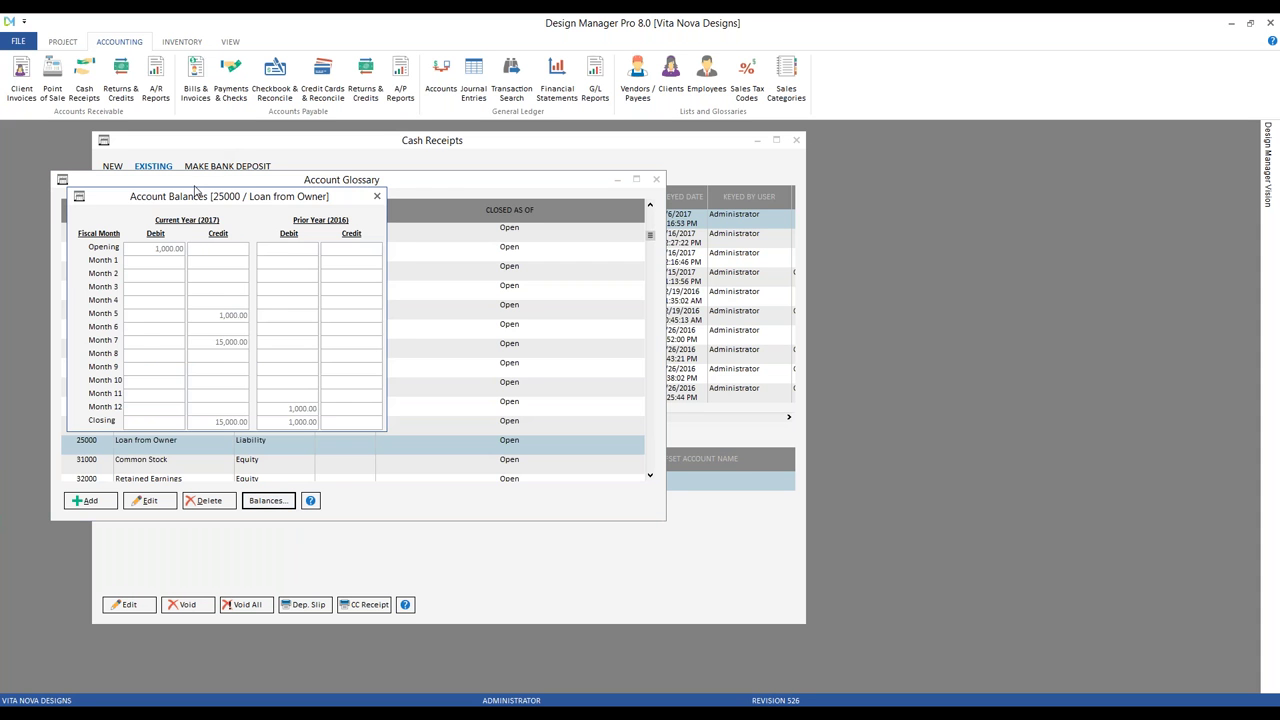
{"action": "left_click_drag", "start_coordinate": [194, 194], "coordinate": [252, 187]}
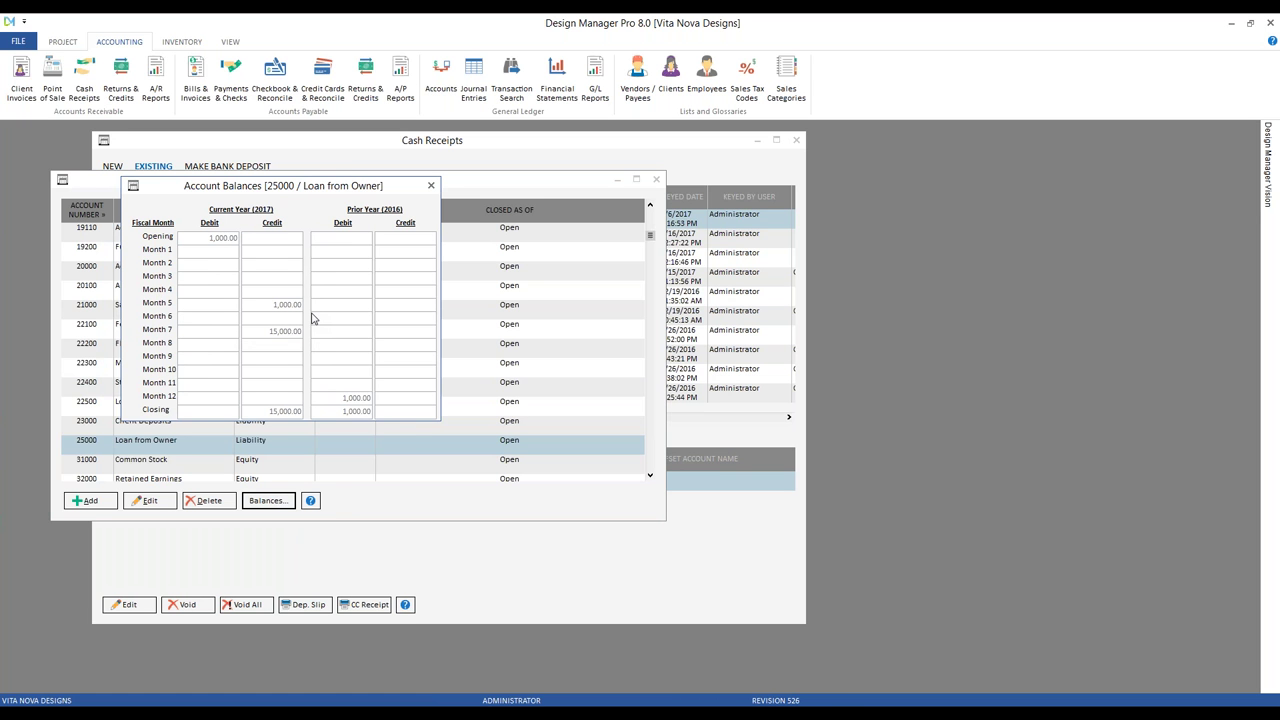
{"action": "left_click", "coordinate": [430, 185]}
{"action": "left_click", "coordinate": [656, 179]}
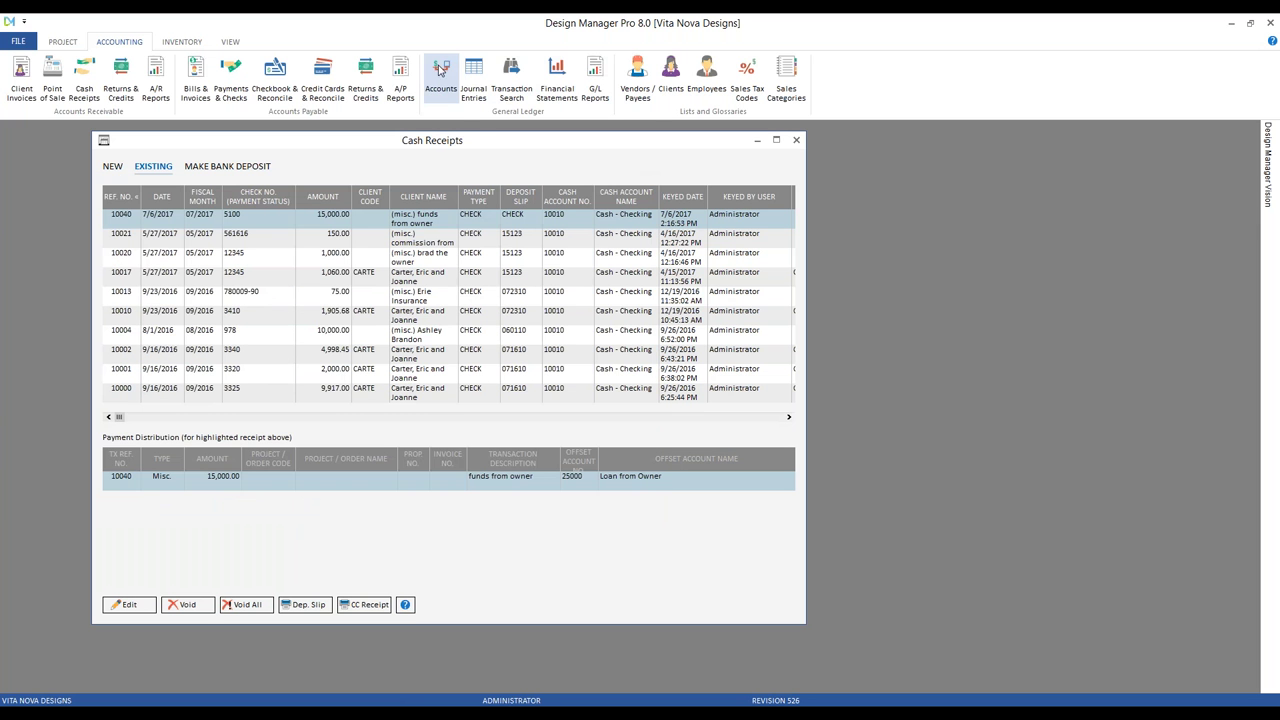
Step: Add the General Ledger Financial Statements Balance Sheet report to Favorites
{"action": "left_click", "coordinate": [586, 74]}
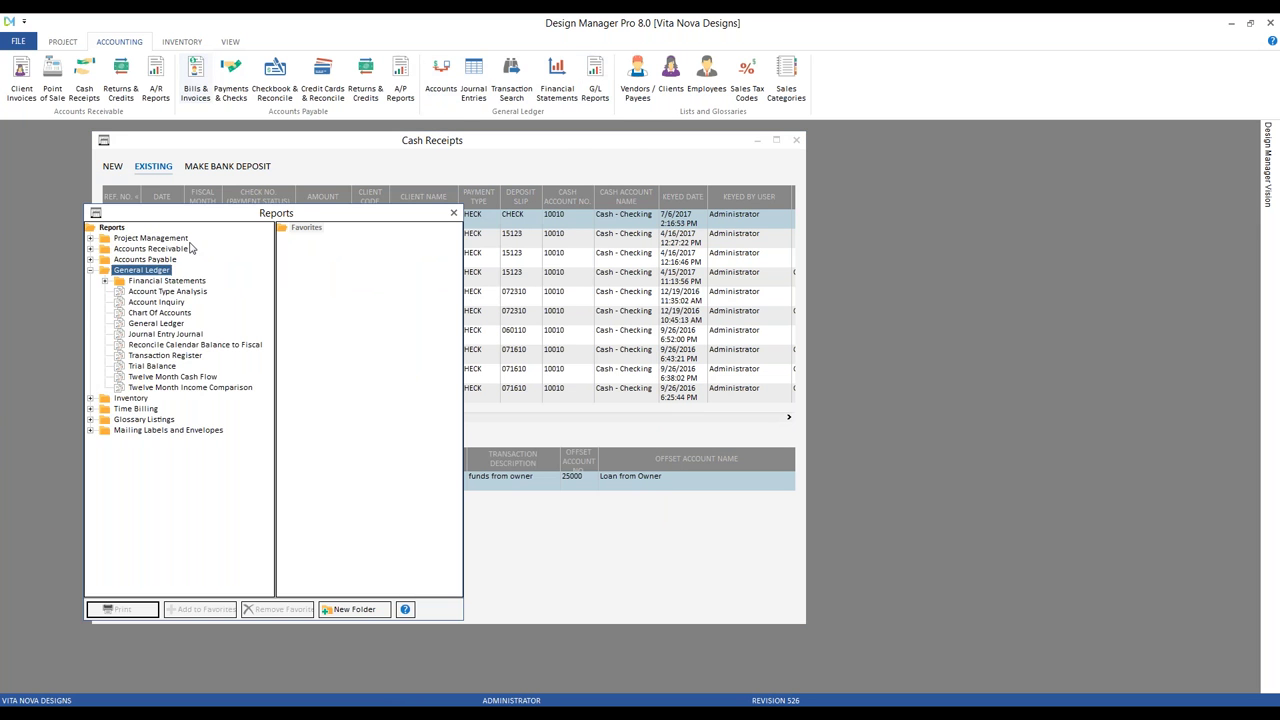
{"action": "left_click", "coordinate": [104, 281]}
{"action": "left_click", "coordinate": [162, 291]}
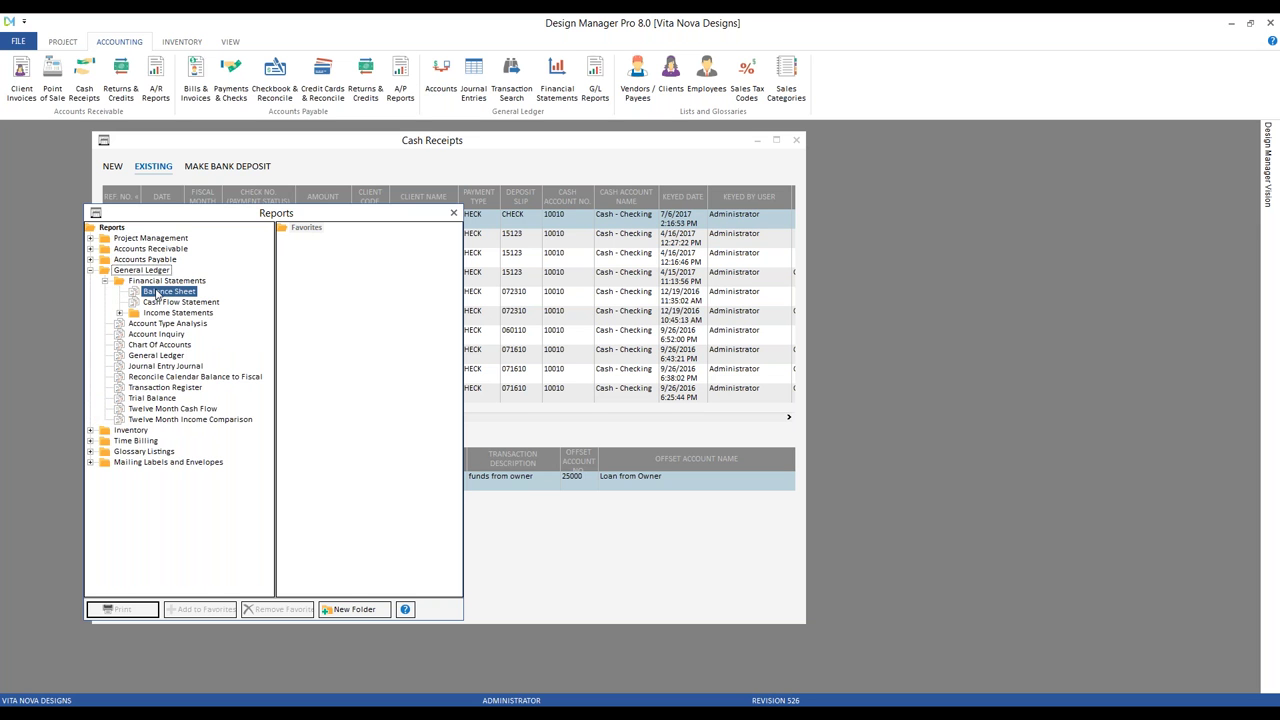
{"action": "left_click", "coordinate": [218, 612]}
Step: Preview the July 2017 Balance Sheet at 150%, checking Cash - Checking 28,521.01 and Loan from Owner 15,000.00
{"action": "double_click", "coordinate": [343, 243]}
{"action": "left_click", "coordinate": [342, 393]}
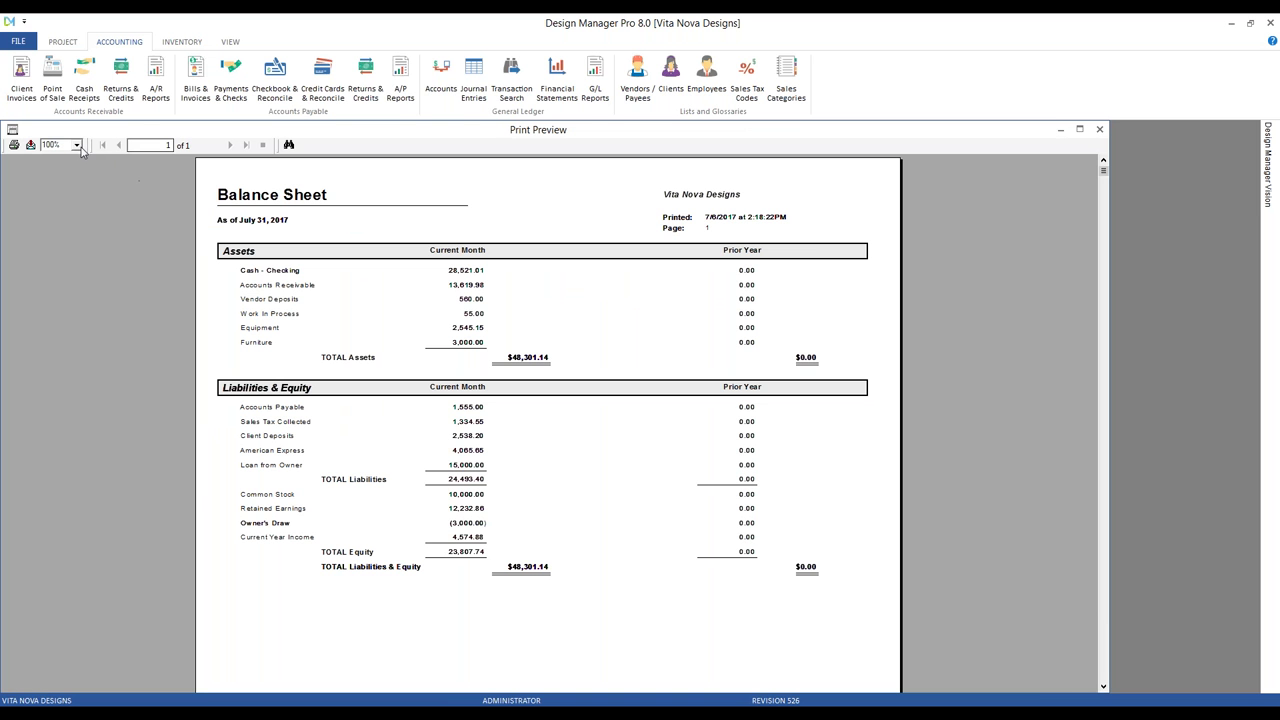
{"action": "left_click", "coordinate": [76, 145]}
{"action": "left_click", "coordinate": [55, 201]}
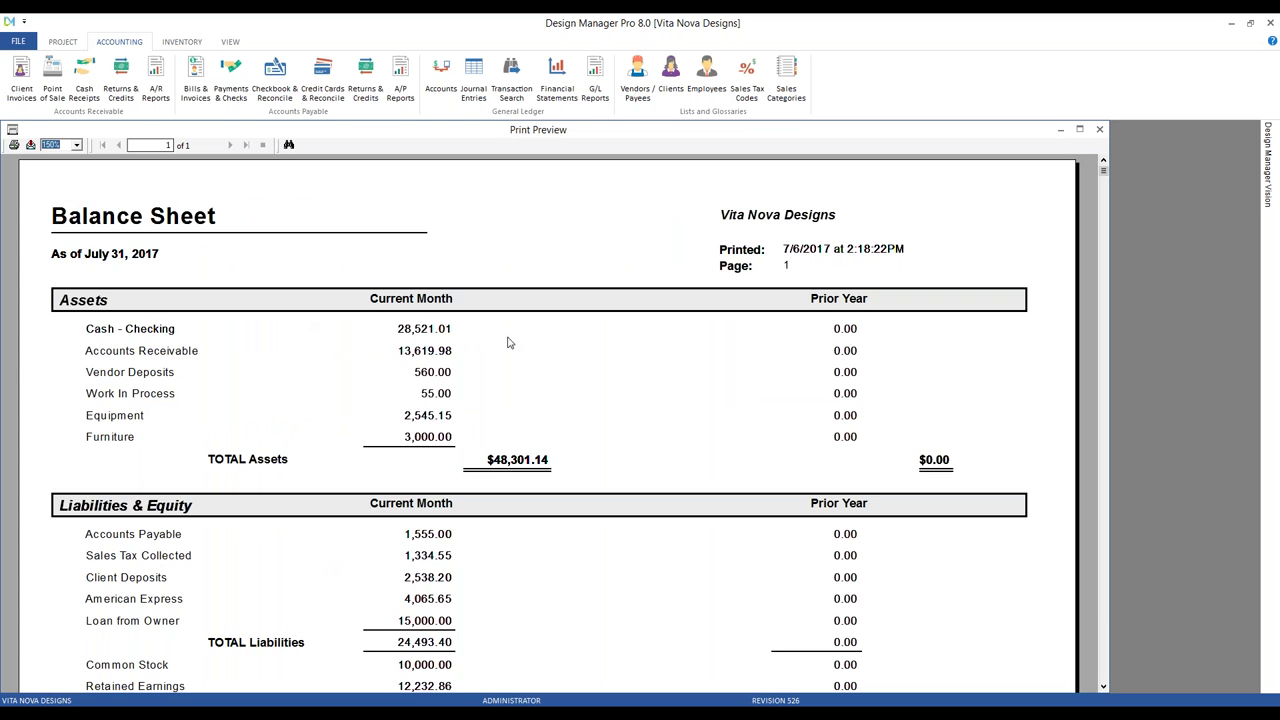
{"action": "left_click", "coordinate": [440, 333]}
{"action": "scroll", "coordinate": [530, 314], "scroll_direction": "down", "scroll_amount": 5}
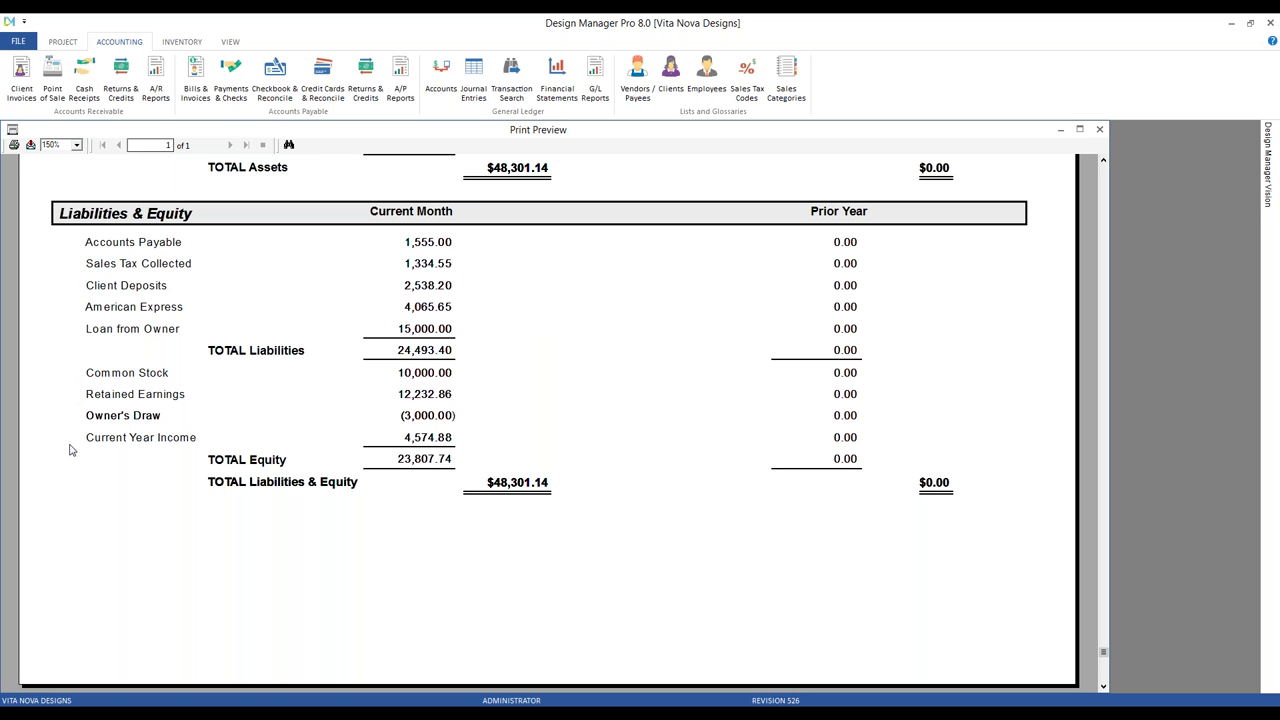
{"action": "left_click", "coordinate": [125, 330]}
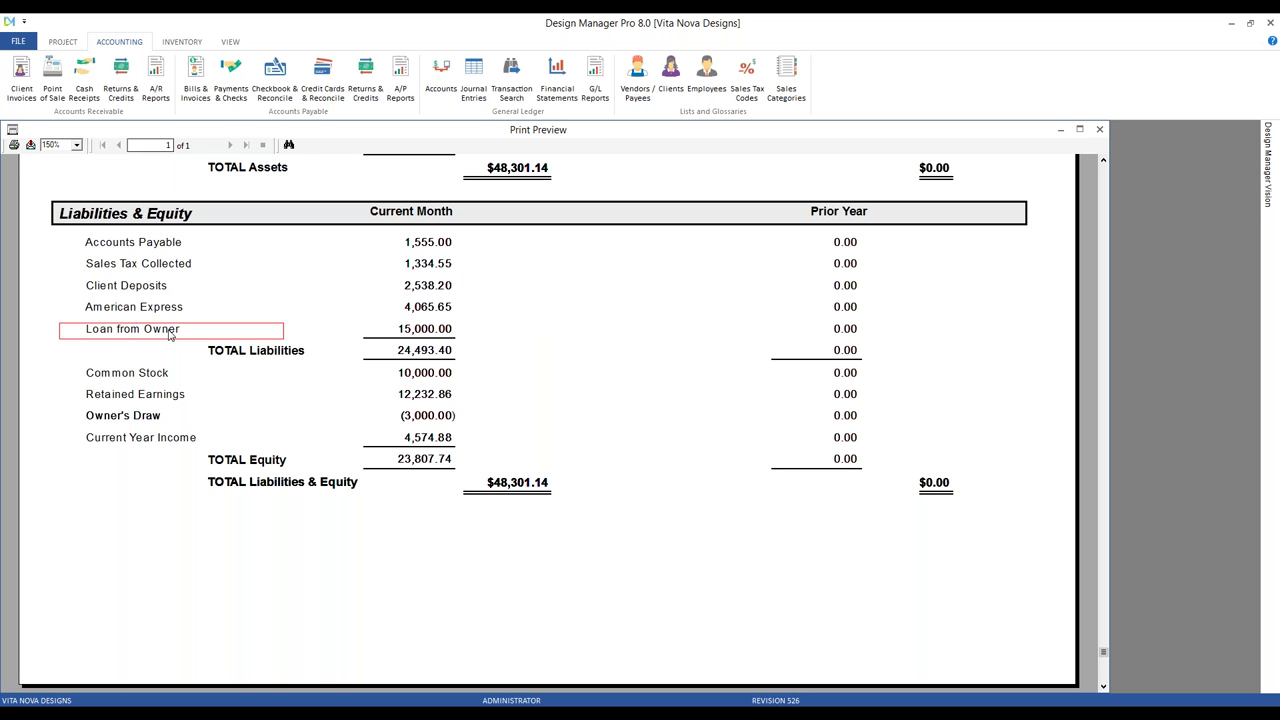
{"action": "left_click", "coordinate": [422, 332]}
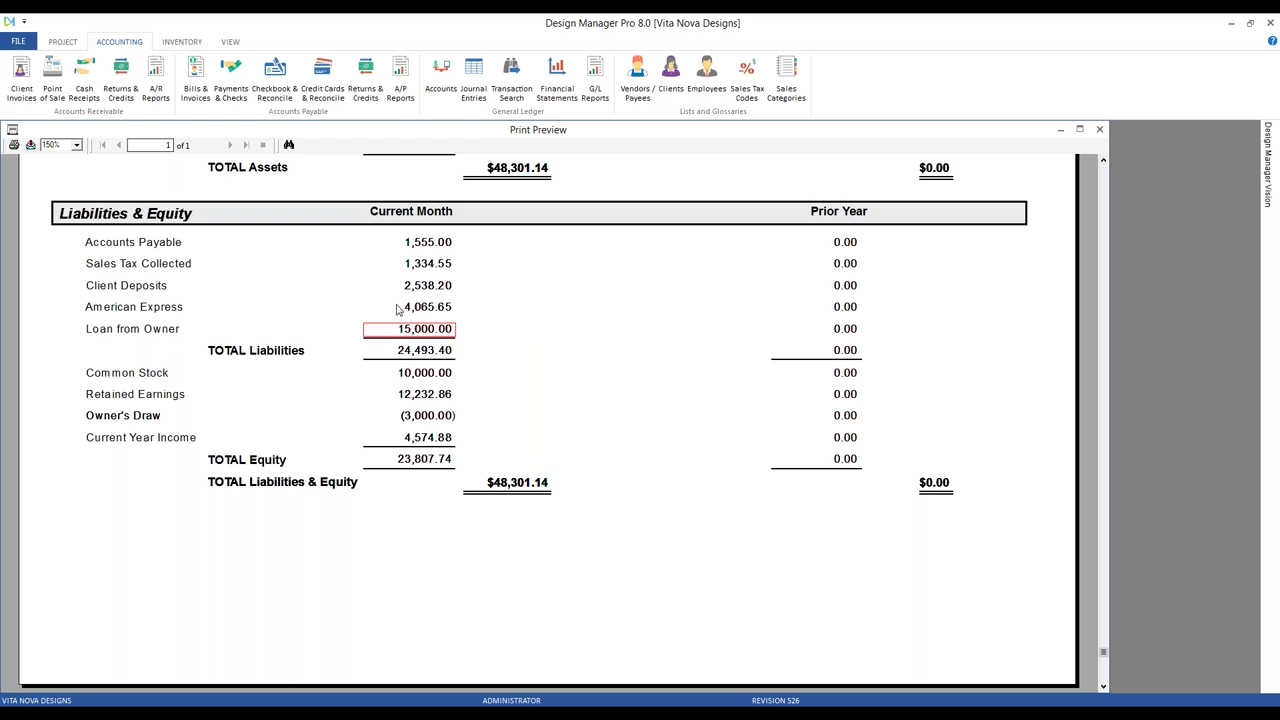
{"action": "scroll", "coordinate": [560, 328], "scroll_direction": "up", "scroll_amount": 3}
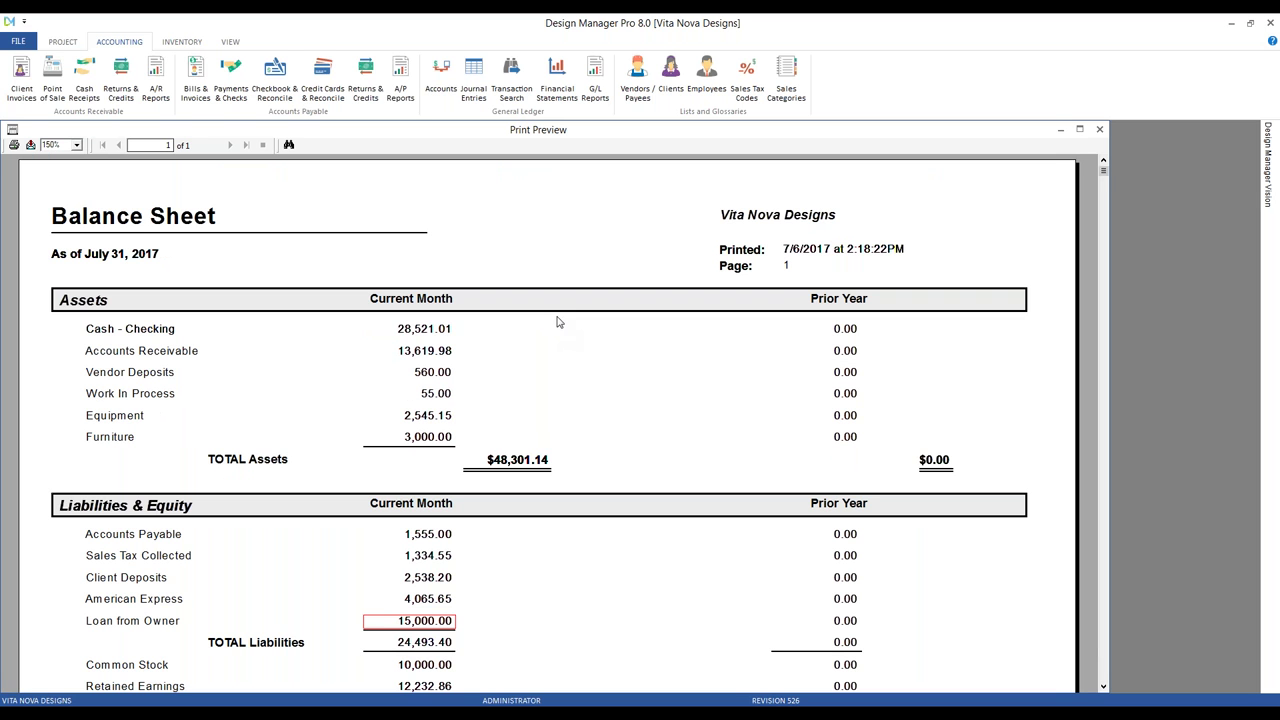
{"action": "left_click", "coordinate": [1100, 131]}
{"action": "left_click", "coordinate": [453, 213]}
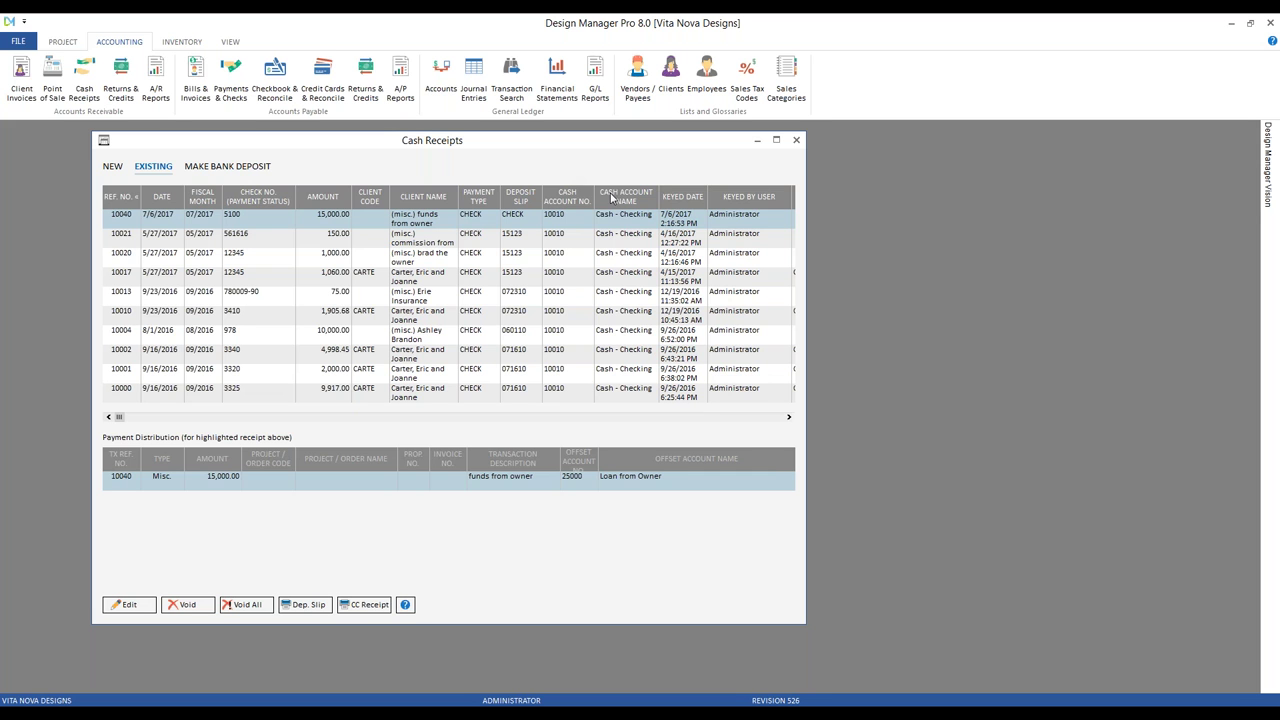
Step: Close the Cash Receipts window and cancel the unneeded cash receipt form in Design Manager 2013
{"action": "left_click", "coordinate": [796, 140]}
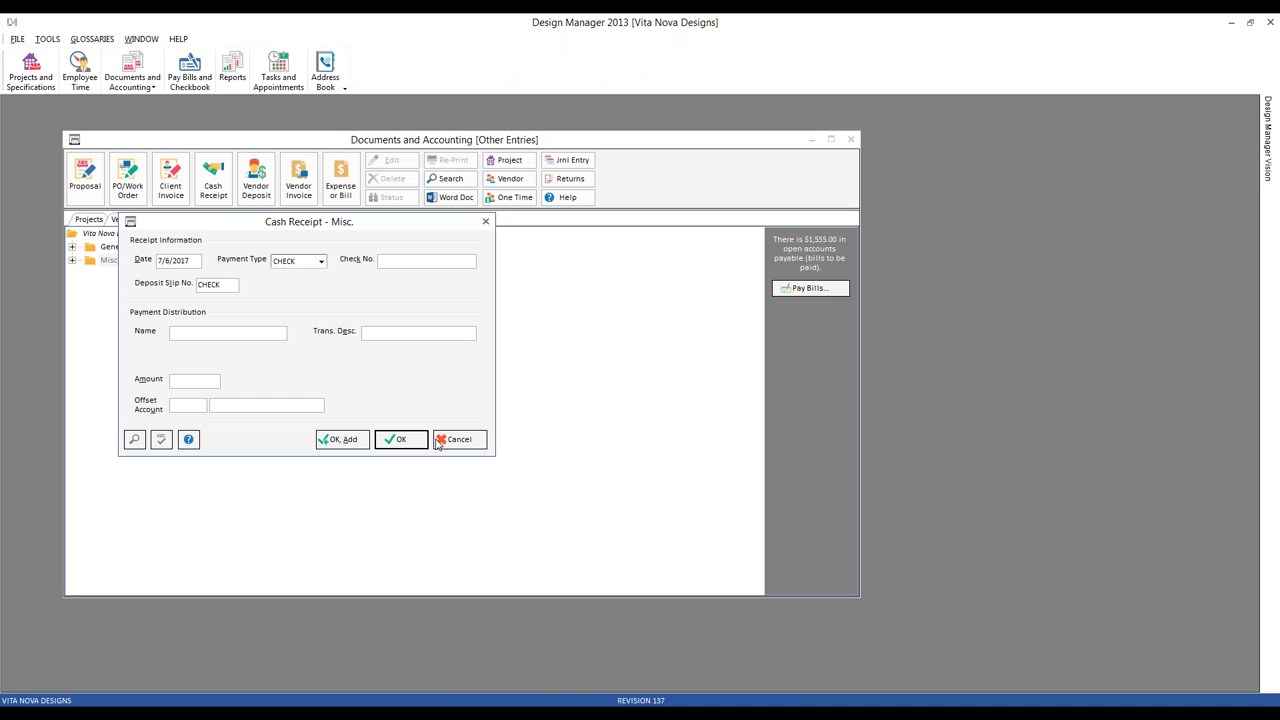
{"action": "left_click", "coordinate": [441, 440]}
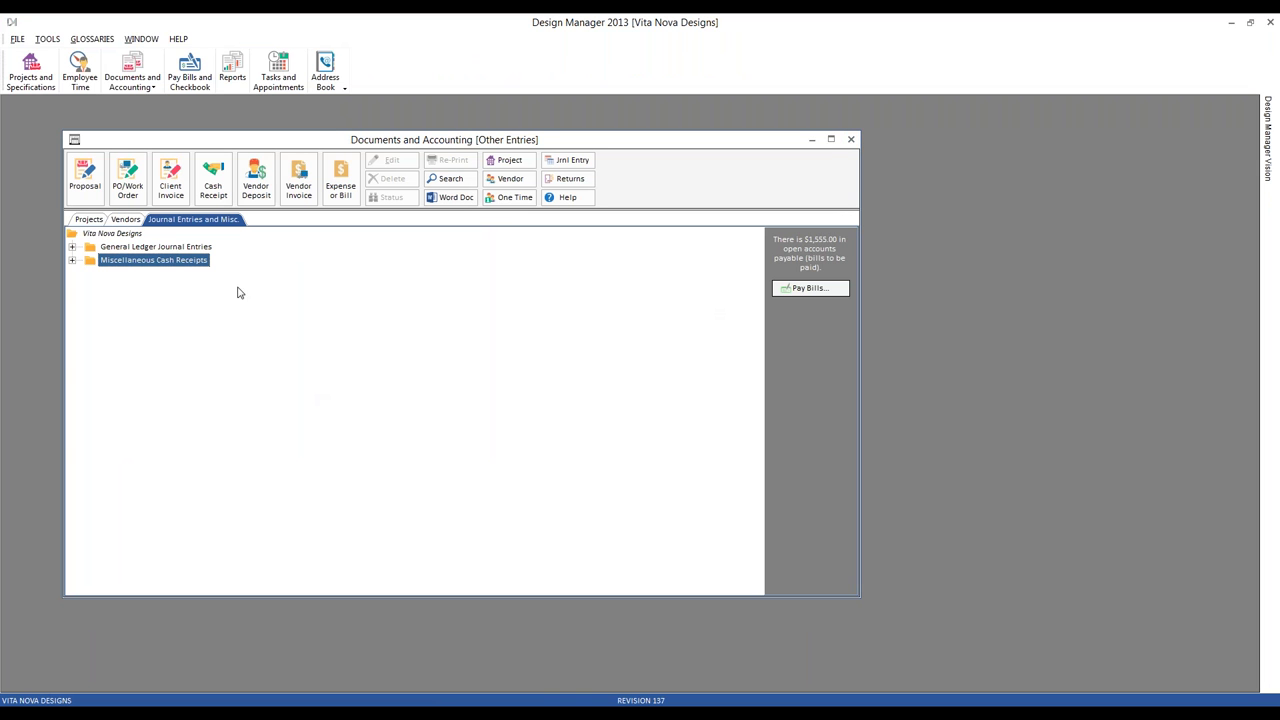
Step: Expand Century Furniture's 04/2017 bills to show the payment on the $3,000.00 6-chairs invoice
{"action": "left_click", "coordinate": [126, 219]}
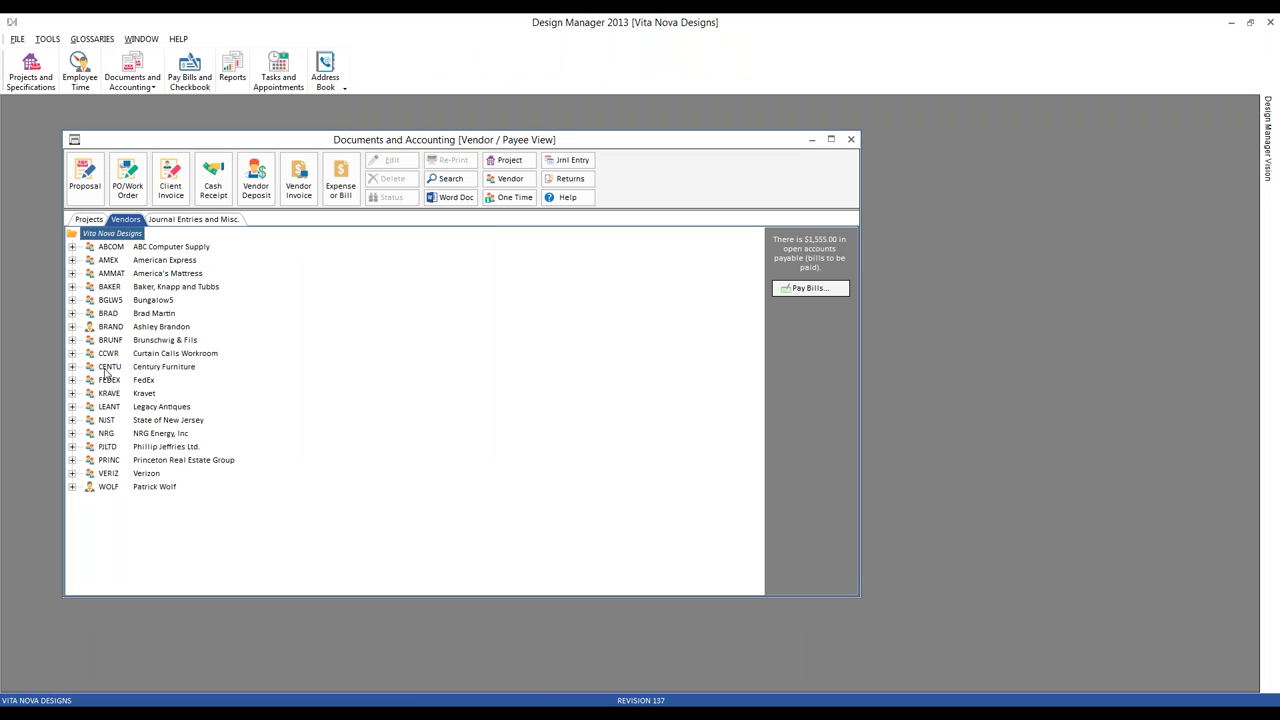
{"action": "left_click", "coordinate": [72, 367]}
{"action": "left_click", "coordinate": [90, 393]}
{"action": "left_click", "coordinate": [108, 407]}
{"action": "left_click", "coordinate": [128, 433]}
{"action": "left_click", "coordinate": [284, 448]}
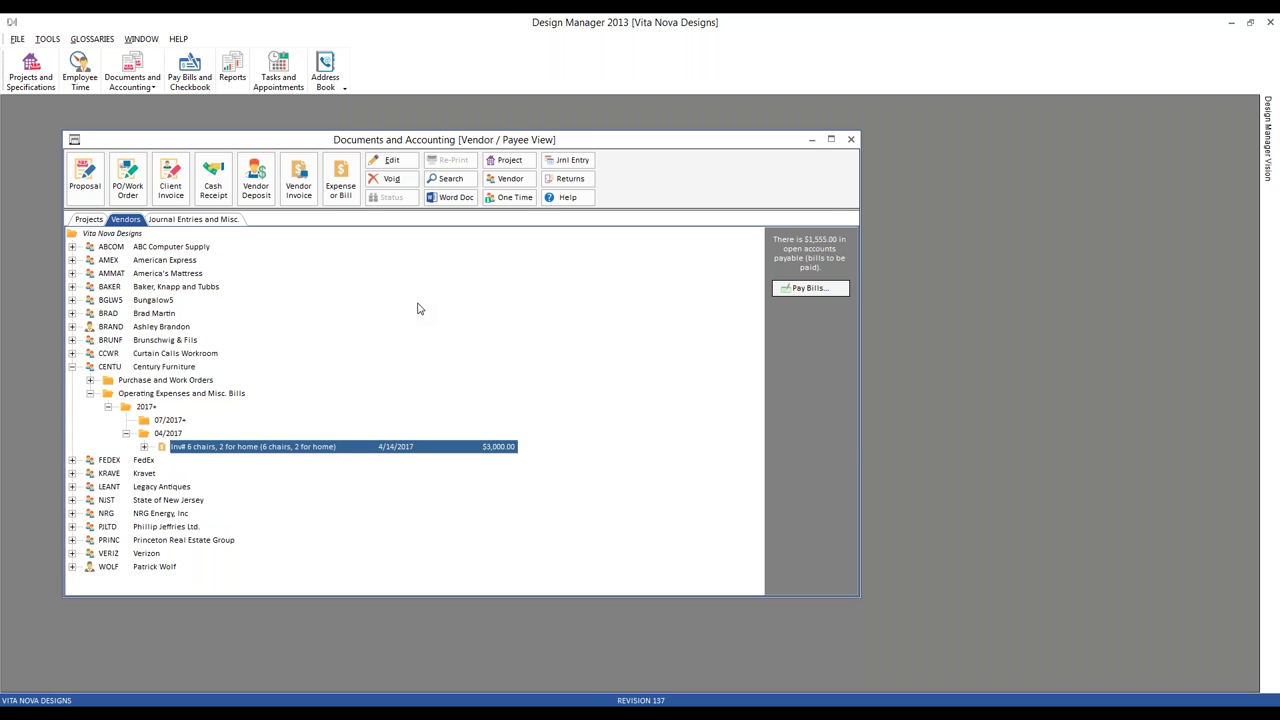
{"action": "left_click", "coordinate": [144, 447]}
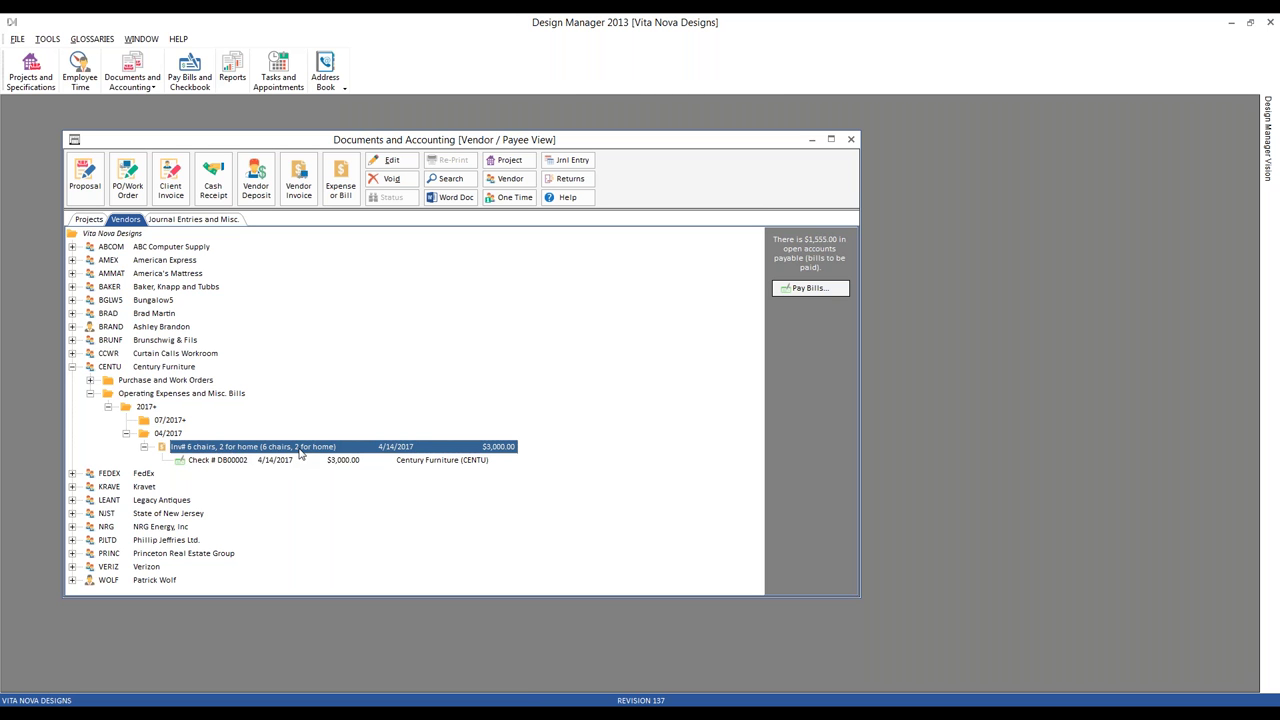
{"action": "left_click", "coordinate": [105, 40]}
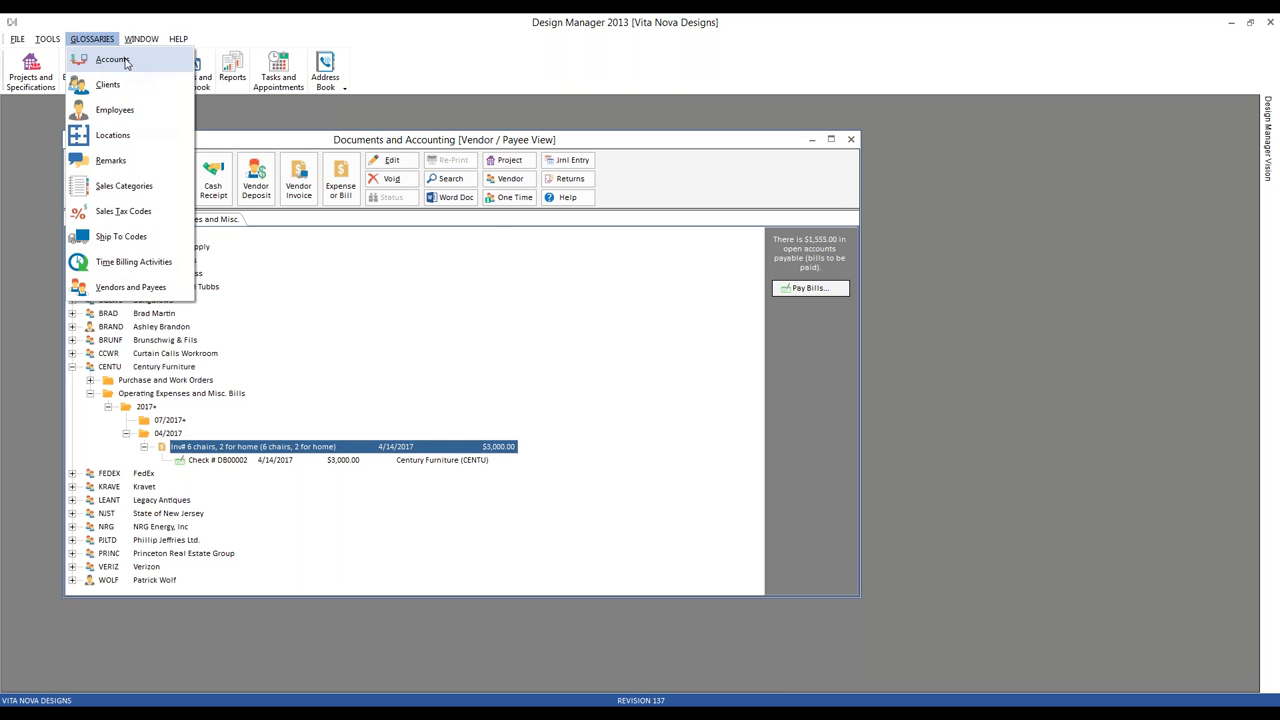
{"action": "left_click", "coordinate": [112, 60]}
{"action": "left_click_drag", "start_coordinate": [290, 252], "coordinate": [990, 141]}
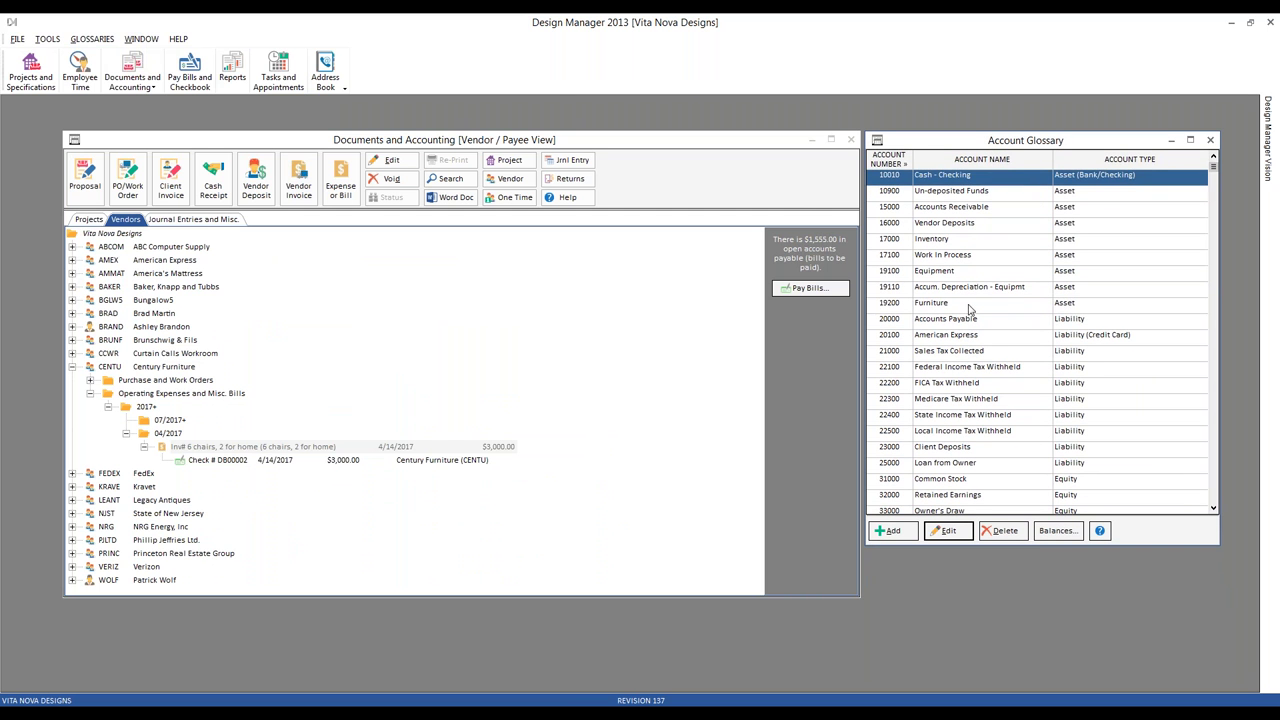
{"action": "left_click", "coordinate": [926, 306]}
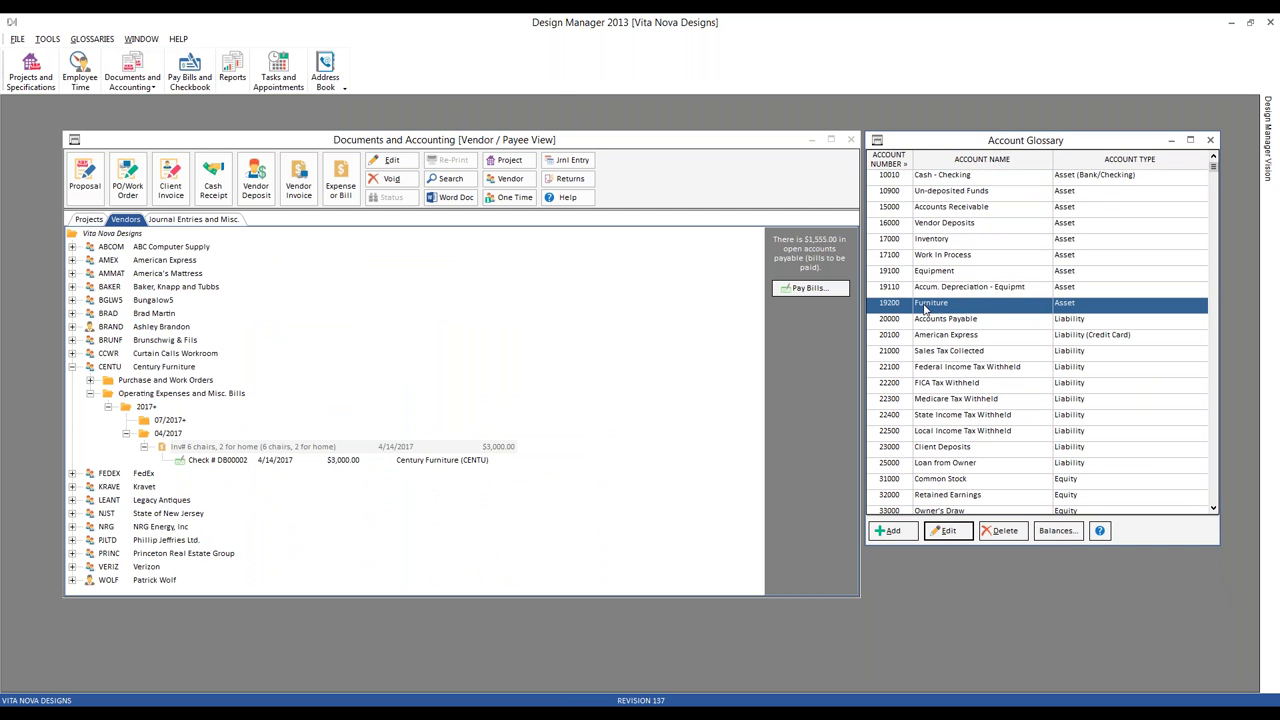
{"action": "left_click", "coordinate": [1005, 310]}
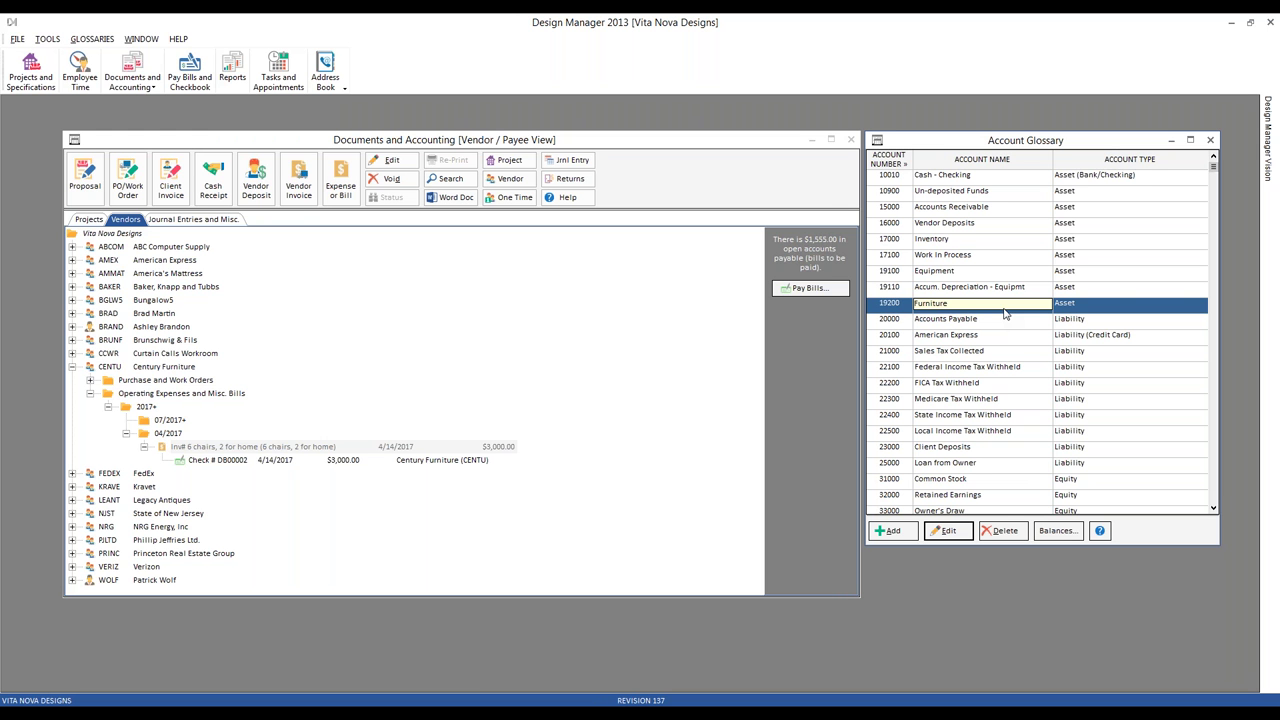
{"action": "left_click", "coordinate": [1057, 530]}
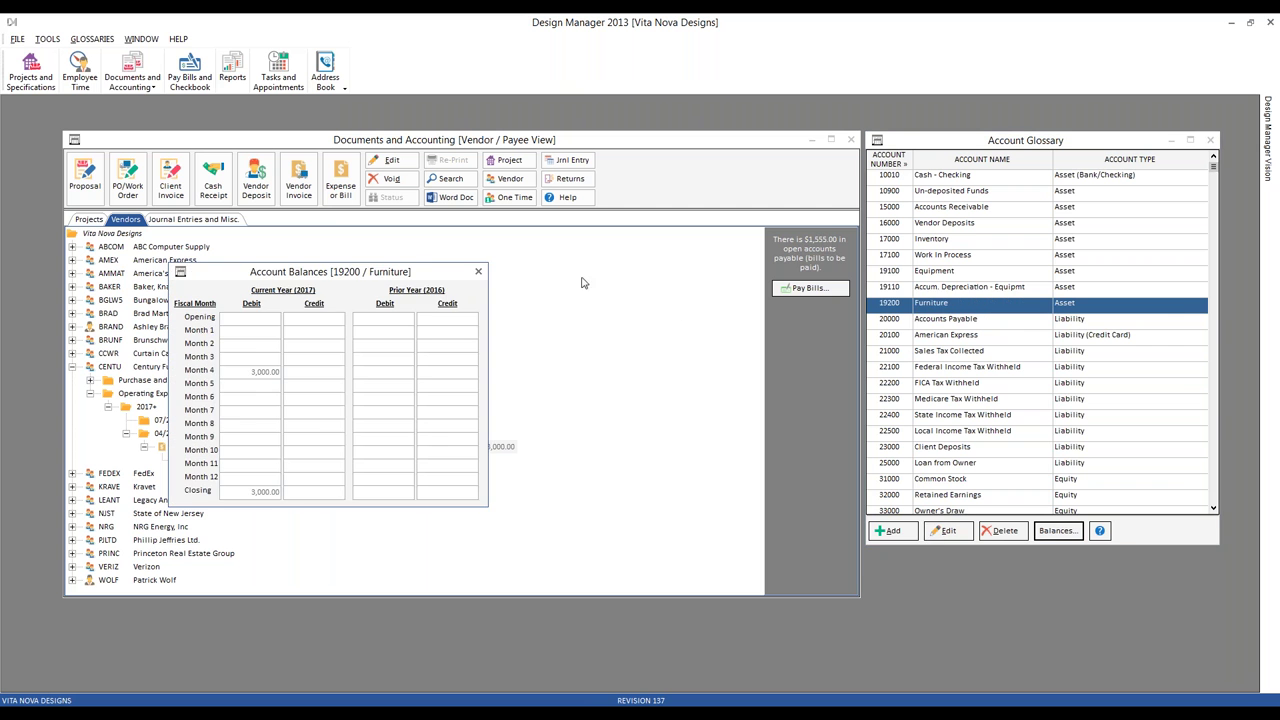
{"action": "left_click_drag", "start_coordinate": [424, 272], "coordinate": [1120, 270]}
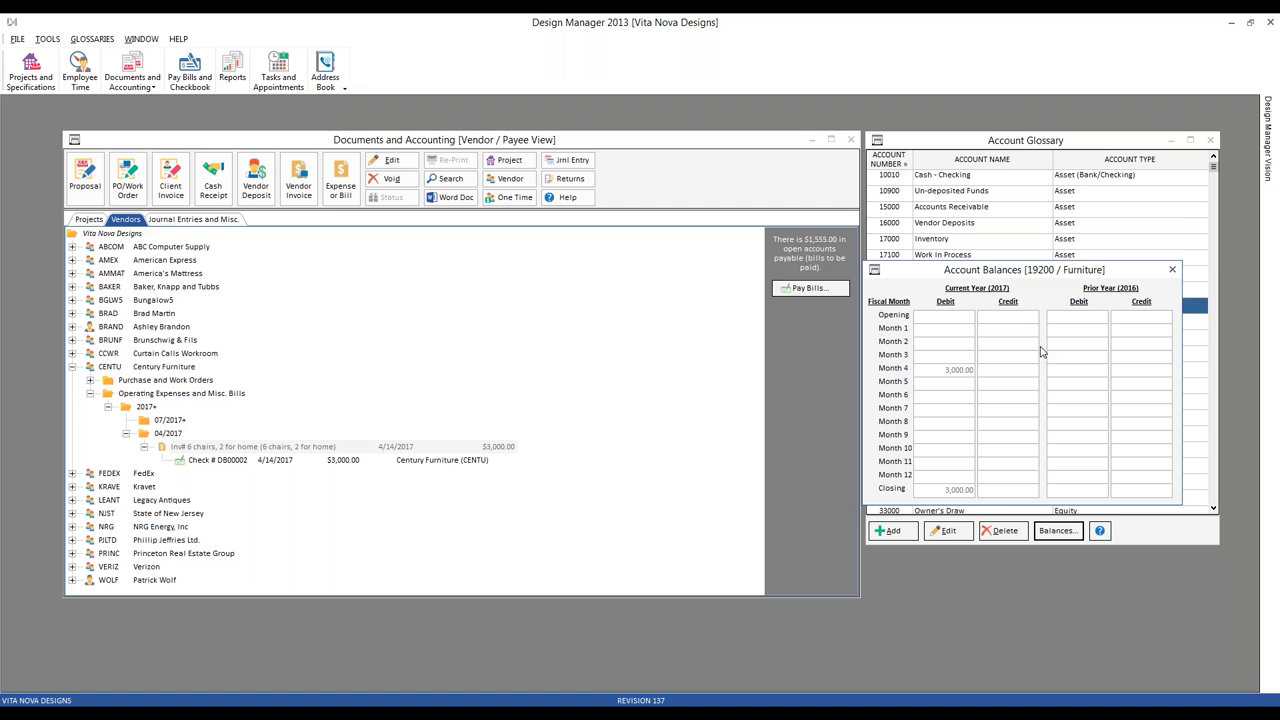
{"action": "left_click", "coordinate": [1172, 269]}
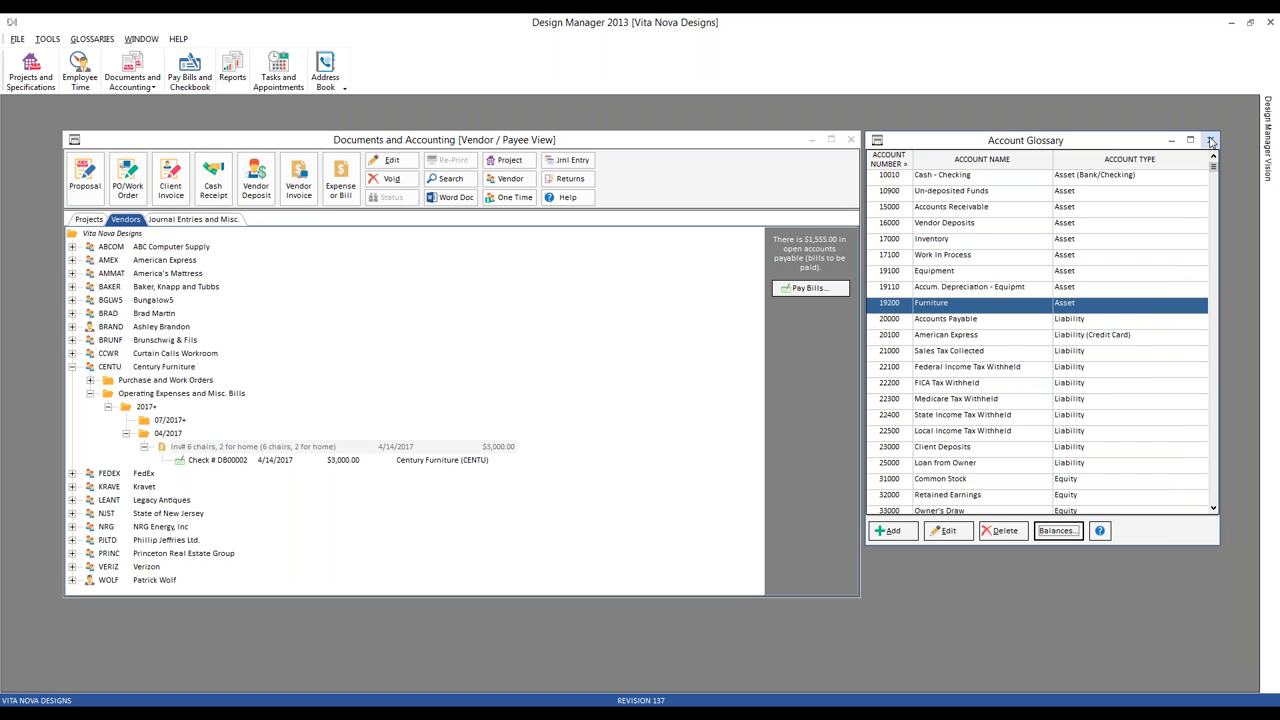
{"action": "left_click", "coordinate": [1210, 140]}
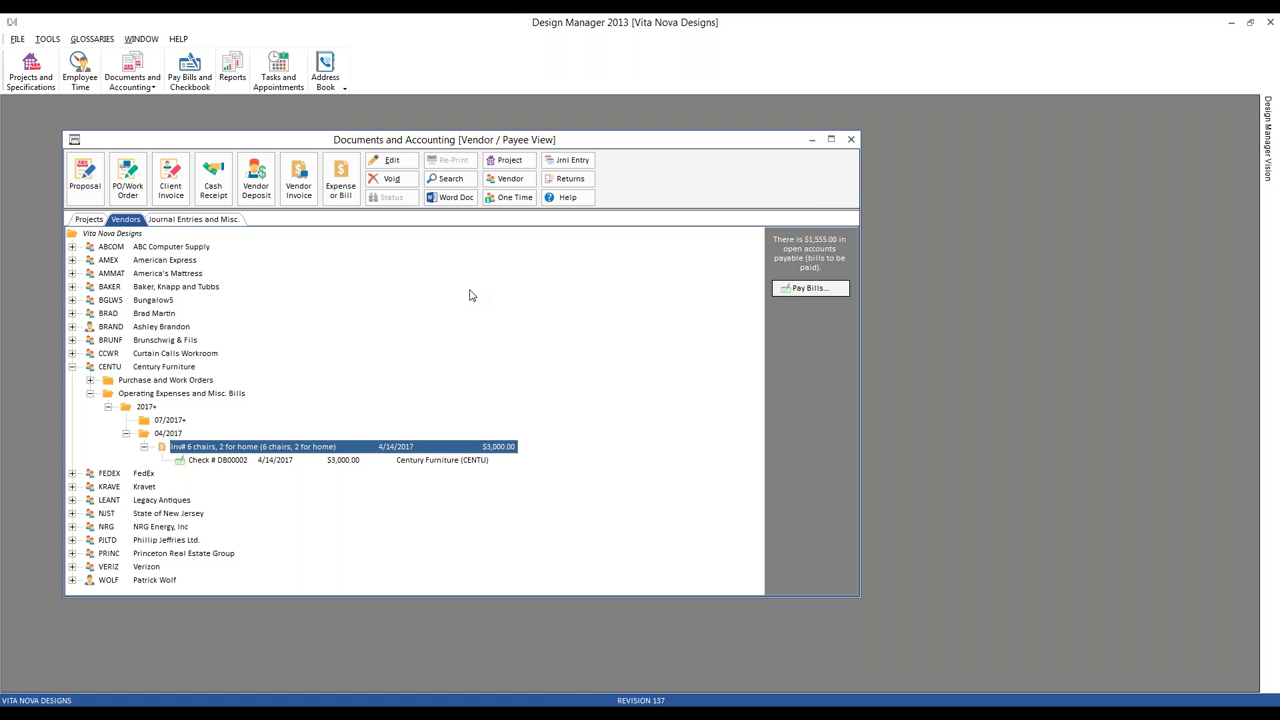
Step: Select General Ledger Journal Entries under Journal Entries and Misc. and start a new journal entry
{"action": "left_click", "coordinate": [172, 222]}
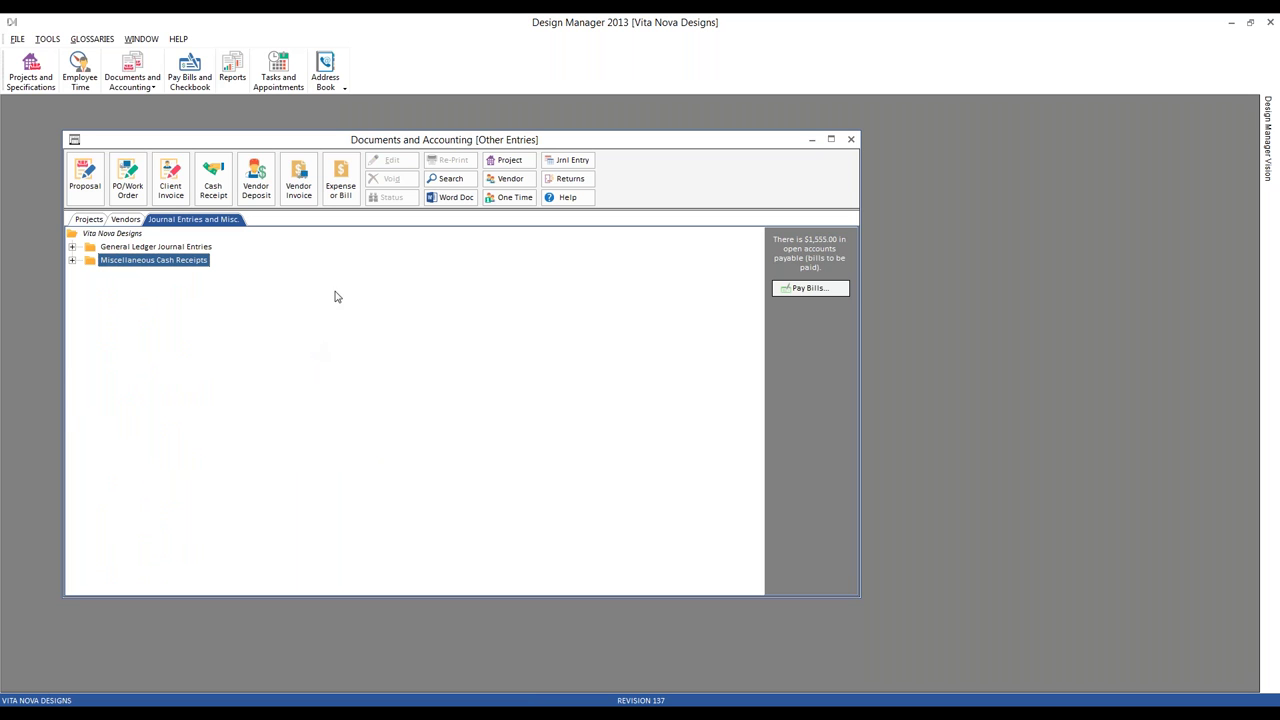
{"action": "left_click", "coordinate": [196, 248]}
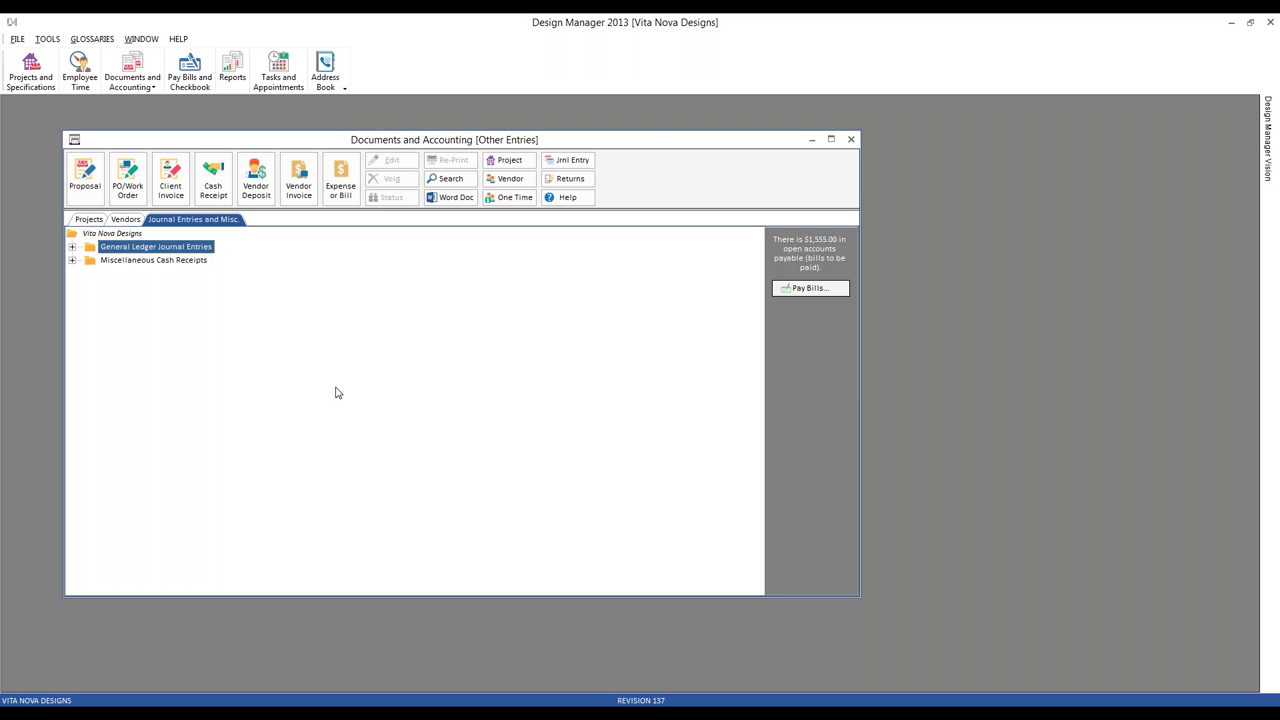
{"action": "left_click", "coordinate": [588, 162]}
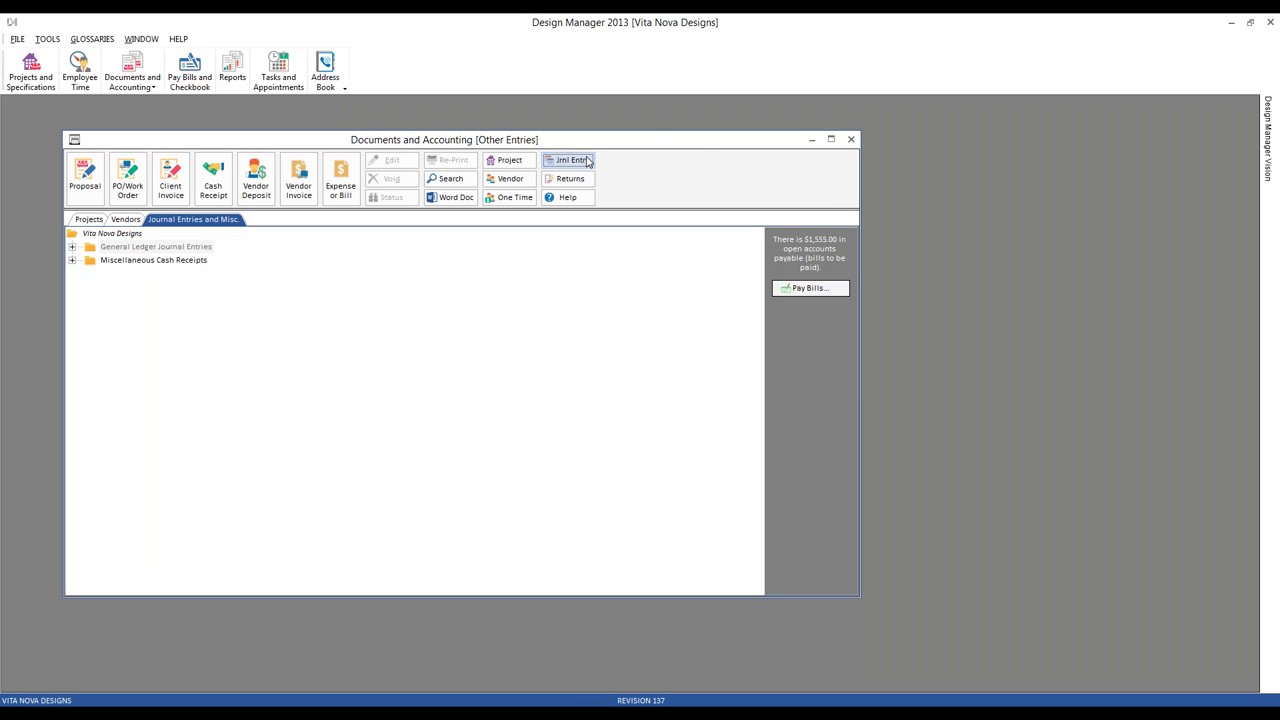
Step: Create journal entry ADJFA dated 4/14/2017, described 'reclassify cost of chairs', and add a distribution line
{"action": "left_click_drag", "start_coordinate": [359, 293], "coordinate": [357, 279]}
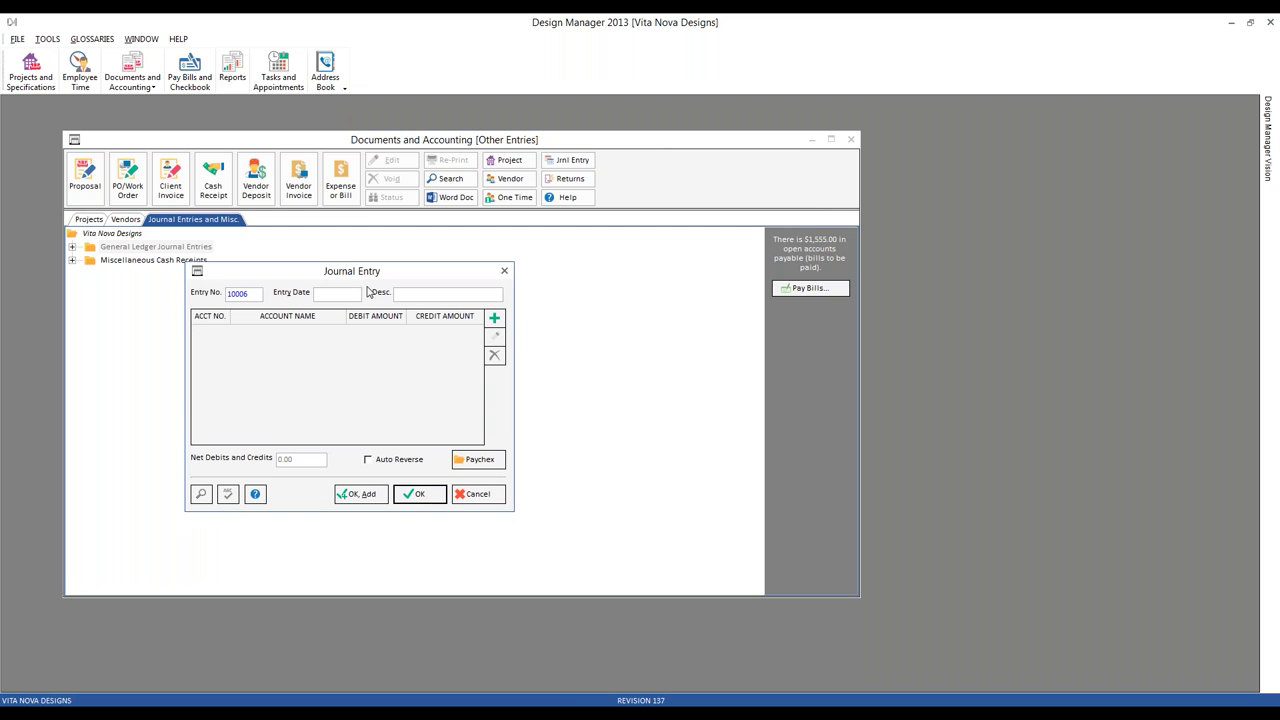
{"action": "double_click", "coordinate": [258, 293]}
{"action": "type", "text": "ADJFA"}
{"action": "type", "text": "4/14"}
{"action": "key", "text": "Tab"}
{"action": "type", "text": "reclassify cost of cha"}
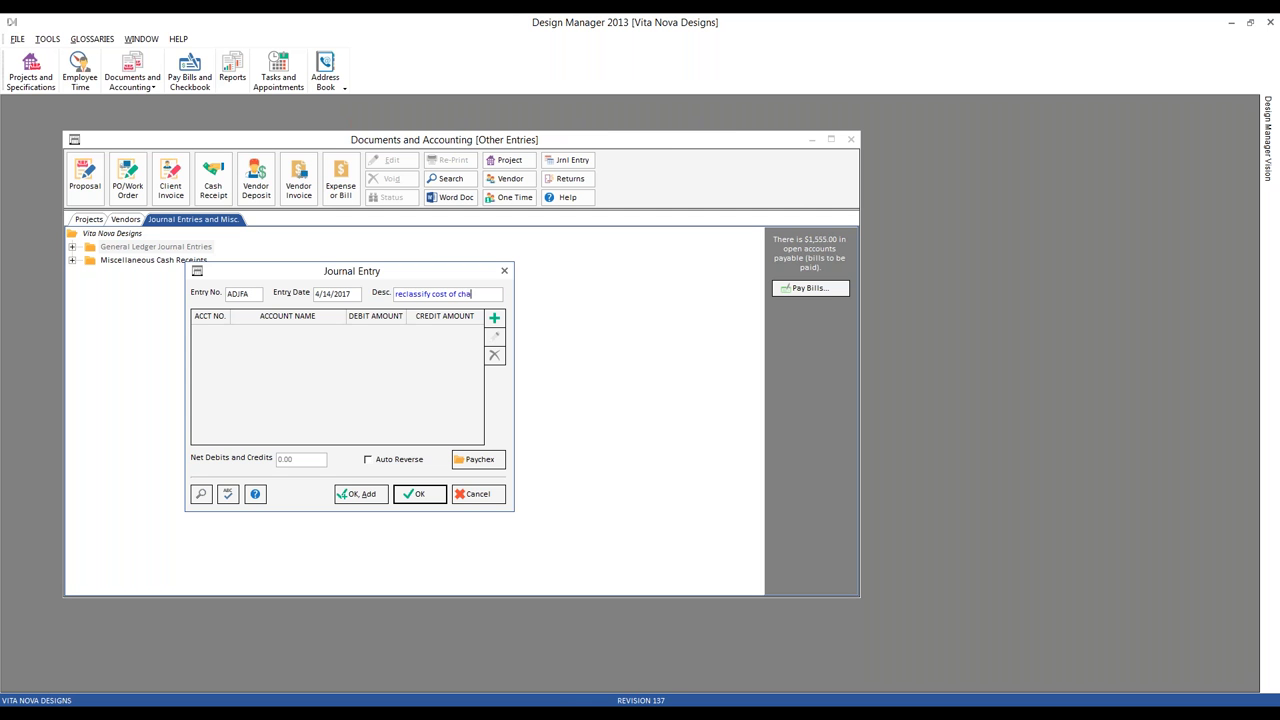
{"action": "type", "text": "irs"}
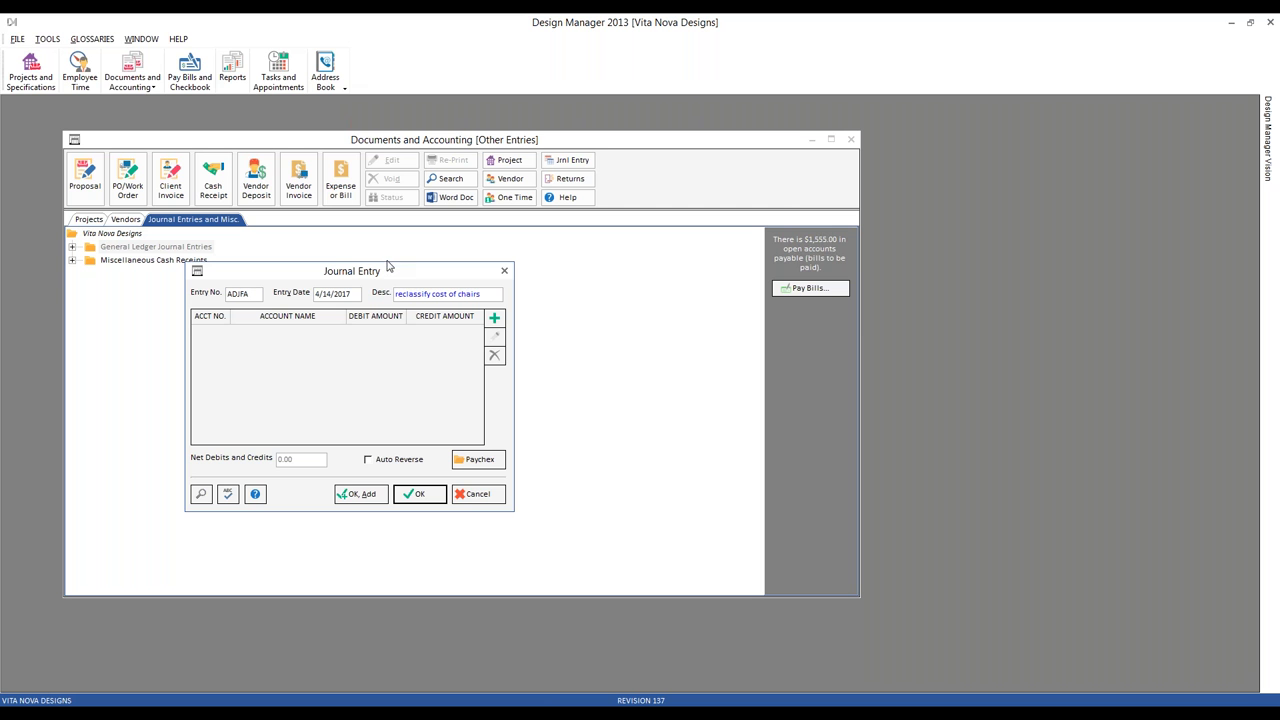
{"action": "left_click", "coordinate": [494, 318]}
Step: Credit 800 to account 19200 Furniture on the first distribution line
{"action": "left_click_drag", "start_coordinate": [122, 114], "coordinate": [470, 310]}
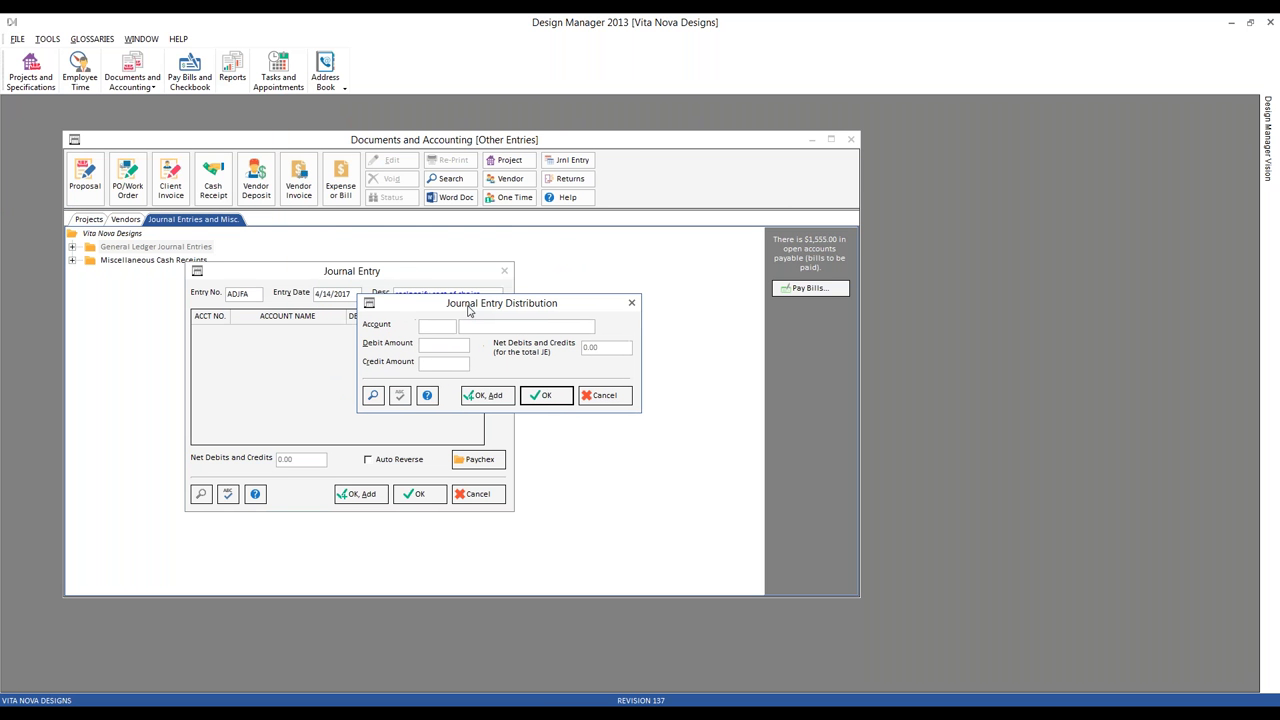
{"action": "type", "text": "19200"}
{"action": "key", "text": "Tab"}
{"action": "key", "text": "Tab"}
{"action": "type", "text": "800"}
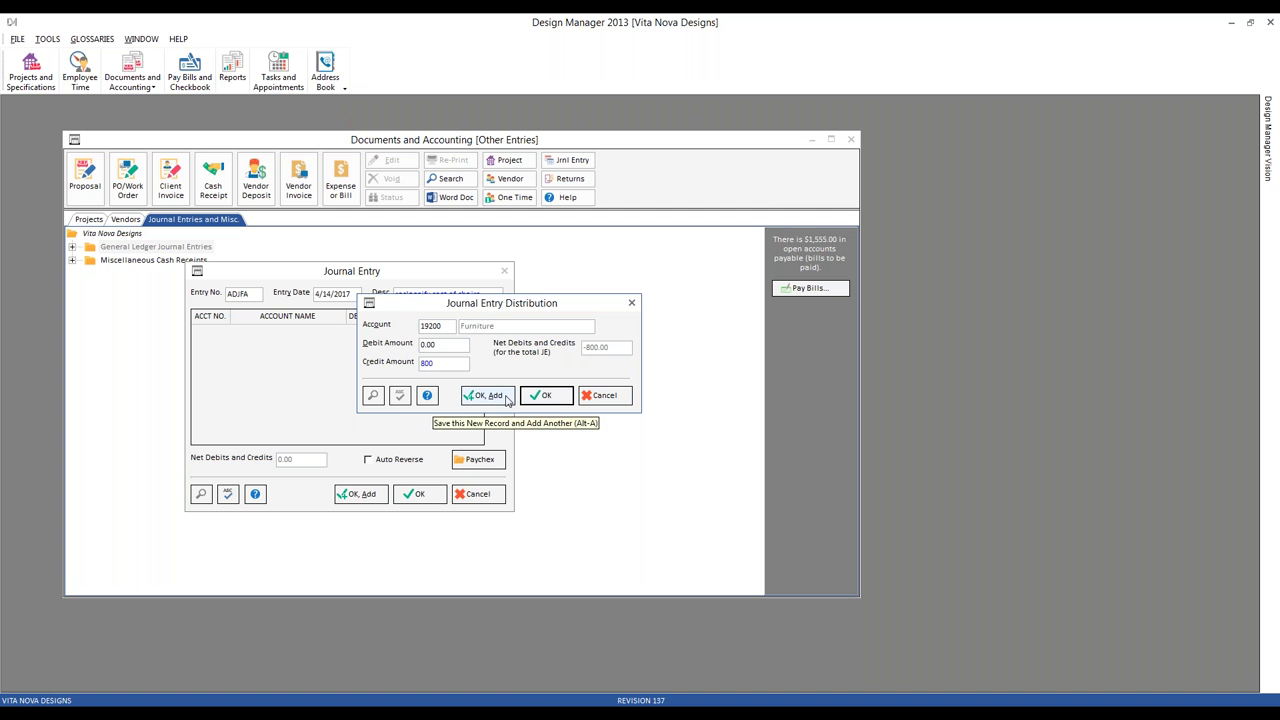
{"action": "left_click", "coordinate": [488, 395]}
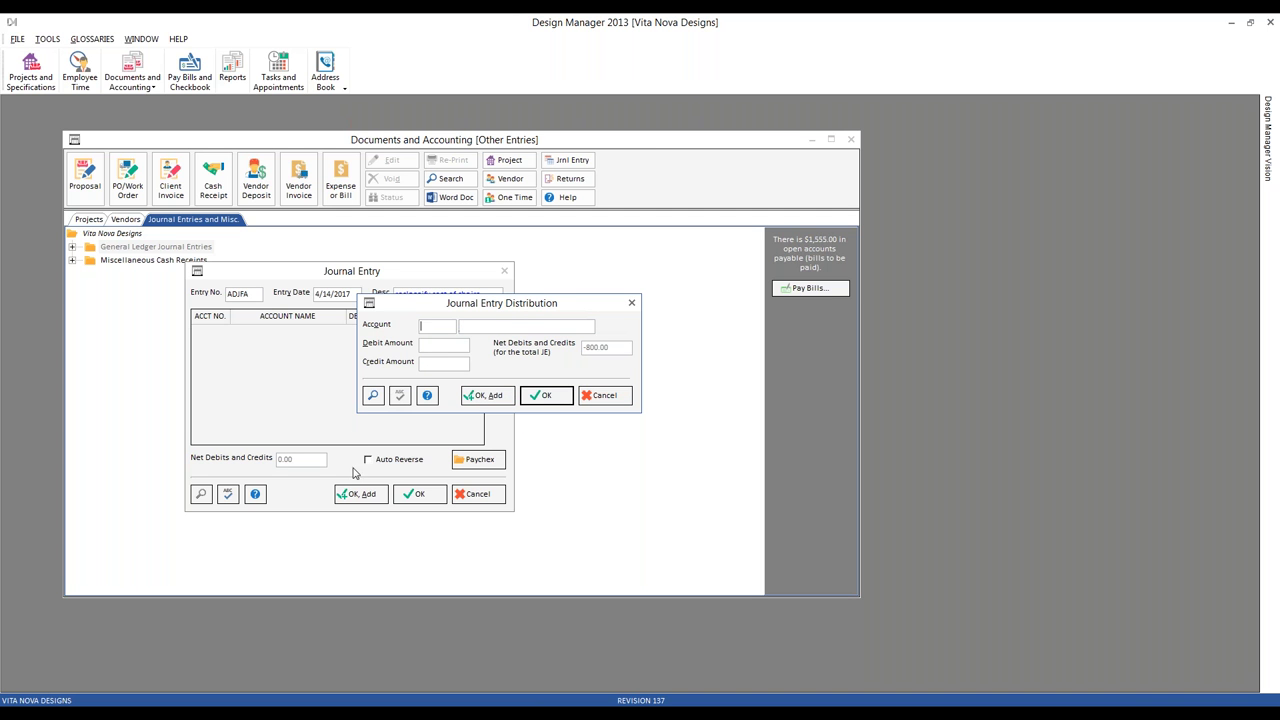
Step: Debit 800 to 33000 Owner's Draw and save the balanced ADJFA journal entry
{"action": "left_click", "coordinate": [374, 396]}
{"action": "type", "text": "33"}
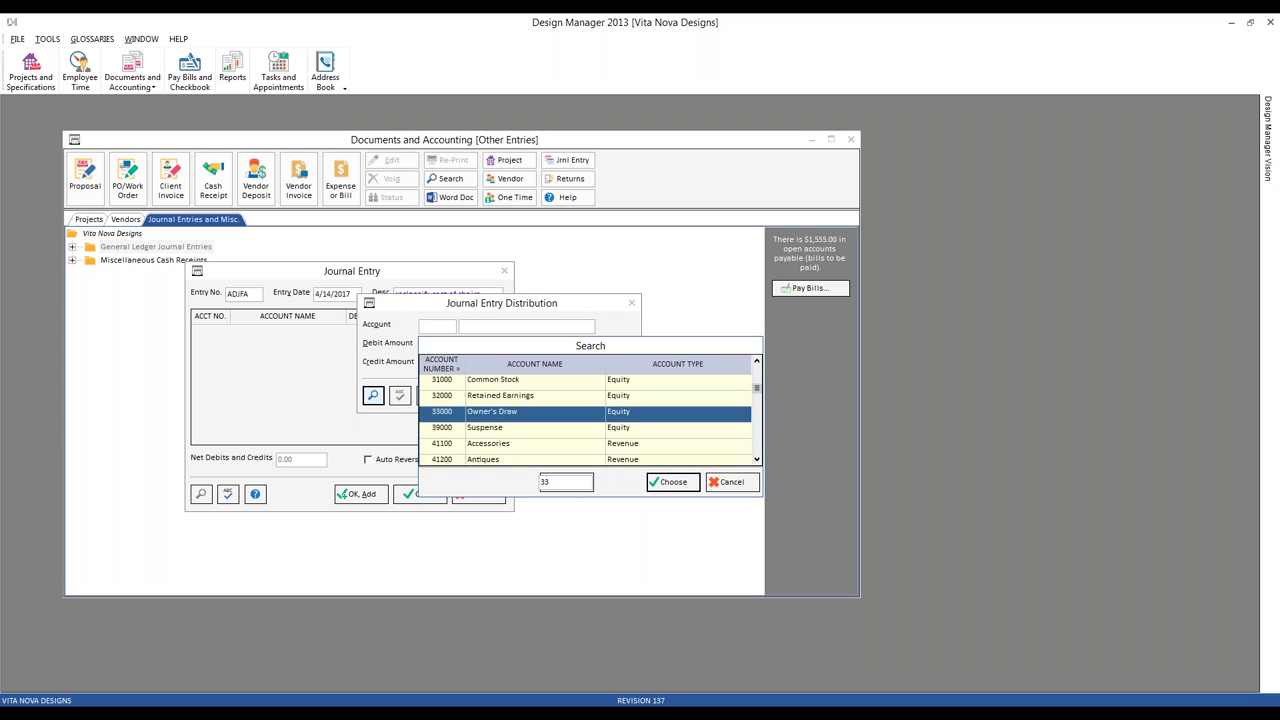
{"action": "left_click", "coordinate": [668, 481]}
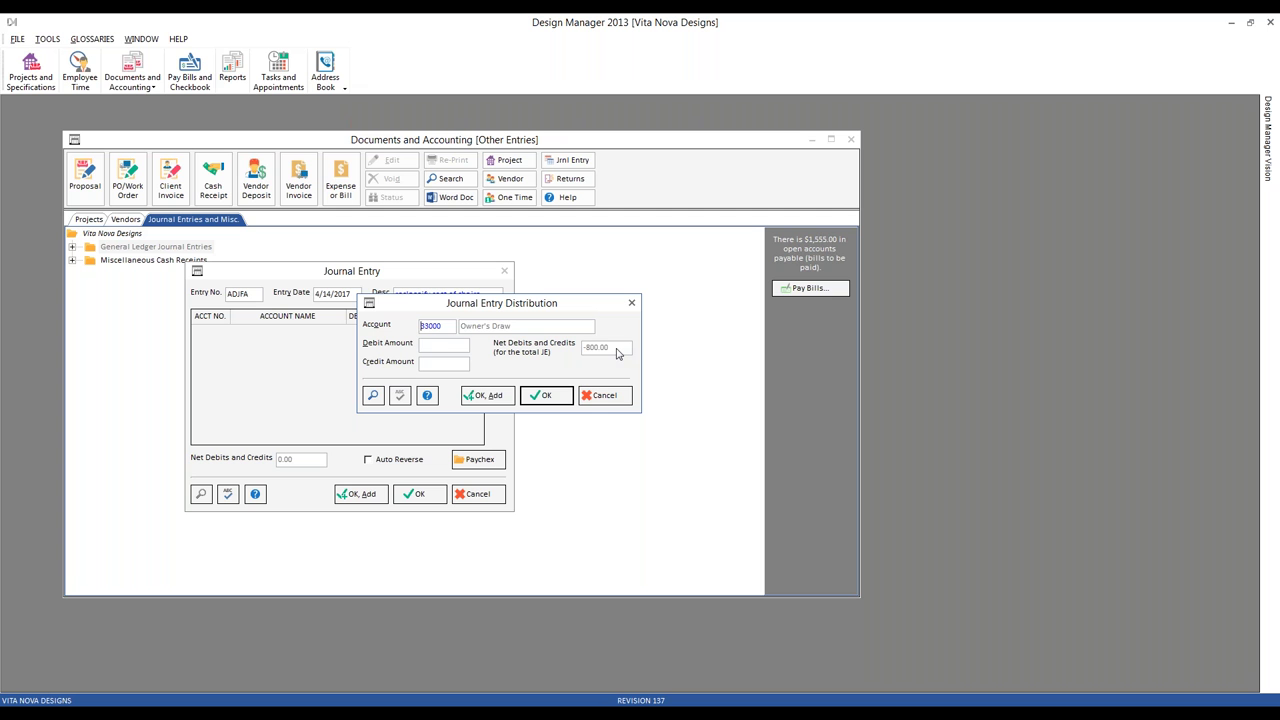
{"action": "type", "text": "800"}
{"action": "key", "text": "Tab"}
{"action": "left_click", "coordinate": [561, 391]}
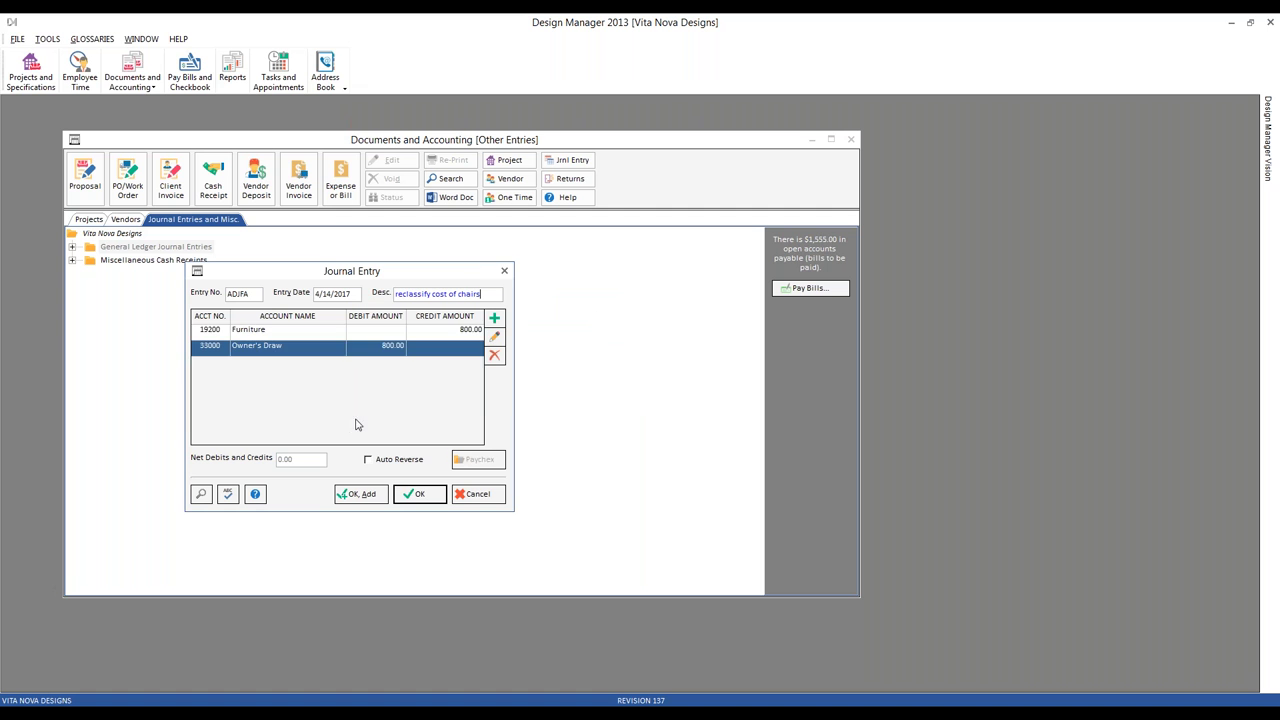
{"action": "key", "text": "Up"}
{"action": "key", "text": "Down"}
{"action": "key", "text": "Up"}
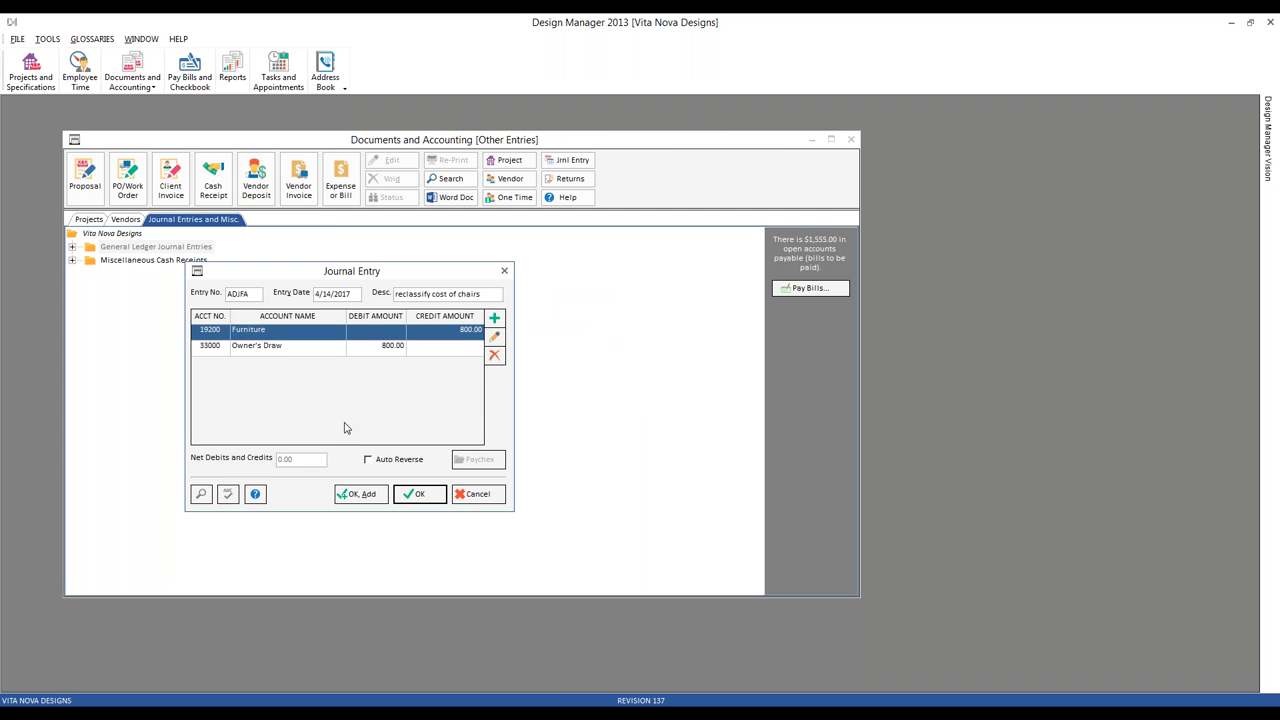
{"action": "left_click", "coordinate": [427, 498]}
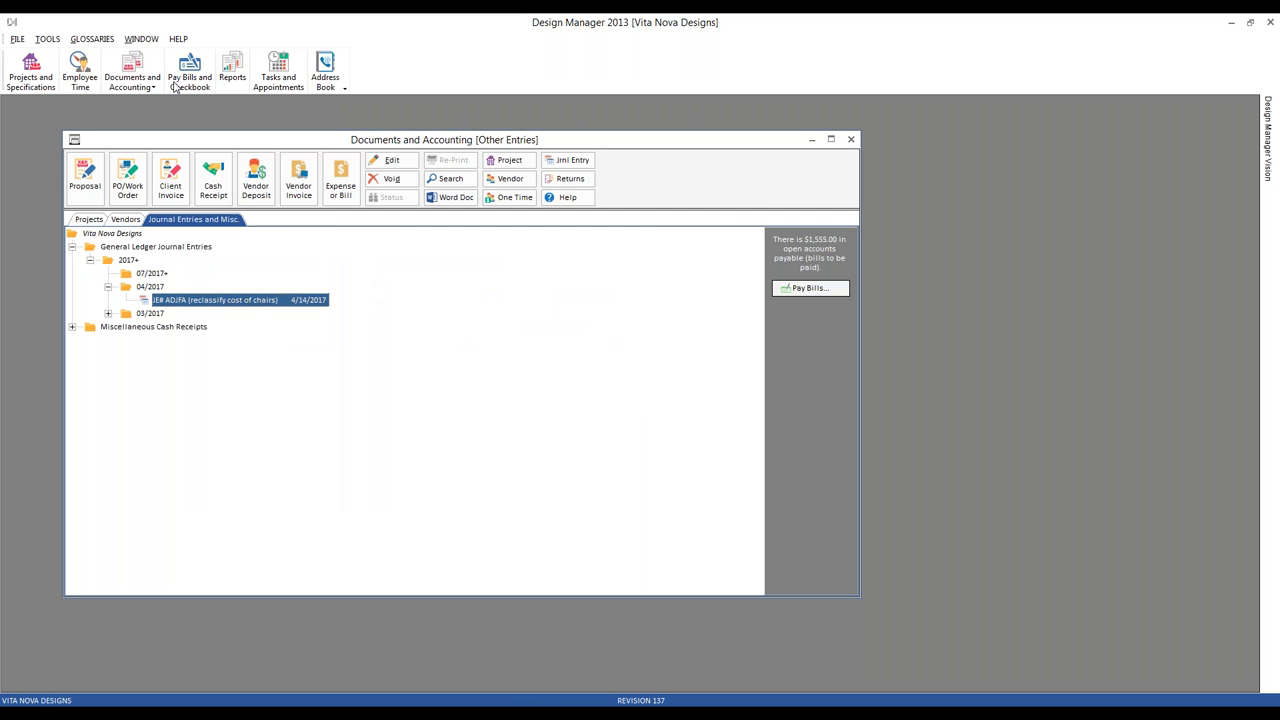
Step: Open the chart of accounts and check the Furniture account's updated balances
{"action": "left_click", "coordinate": [101, 39]}
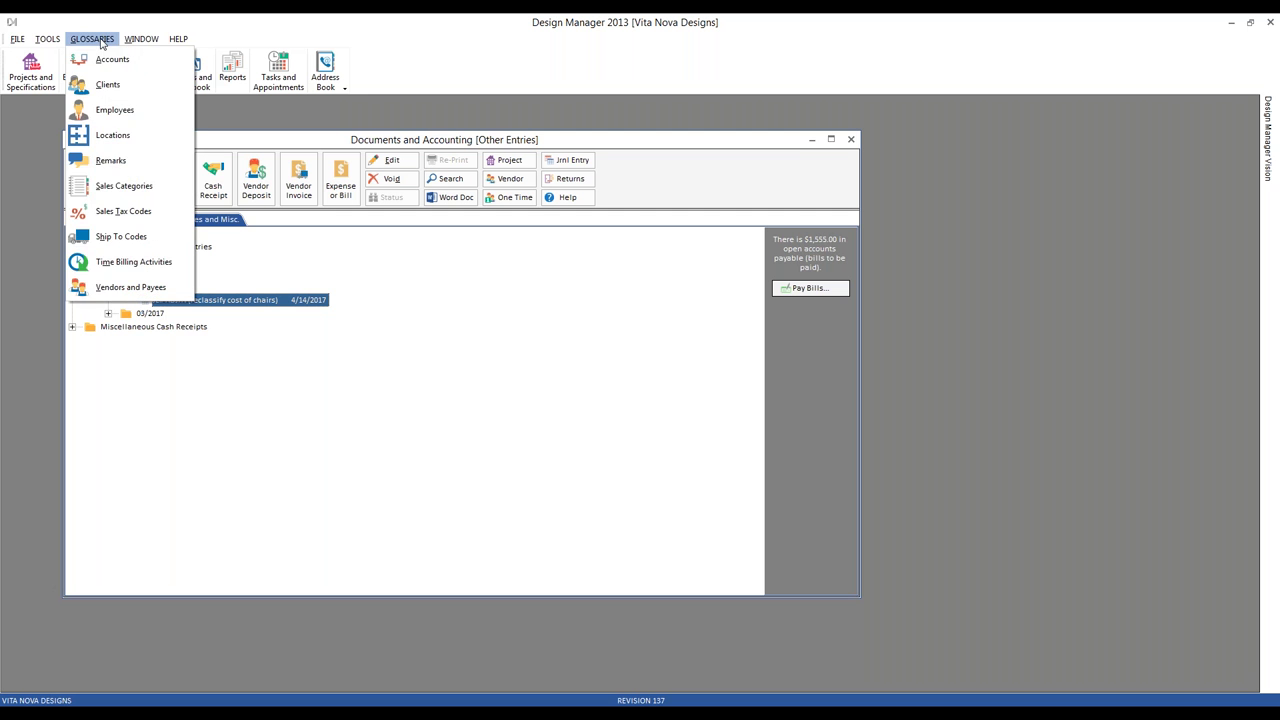
{"action": "left_click", "coordinate": [110, 59]}
{"action": "left_click_drag", "start_coordinate": [338, 170], "coordinate": [1143, 164]}
{"action": "left_click", "coordinate": [963, 330]}
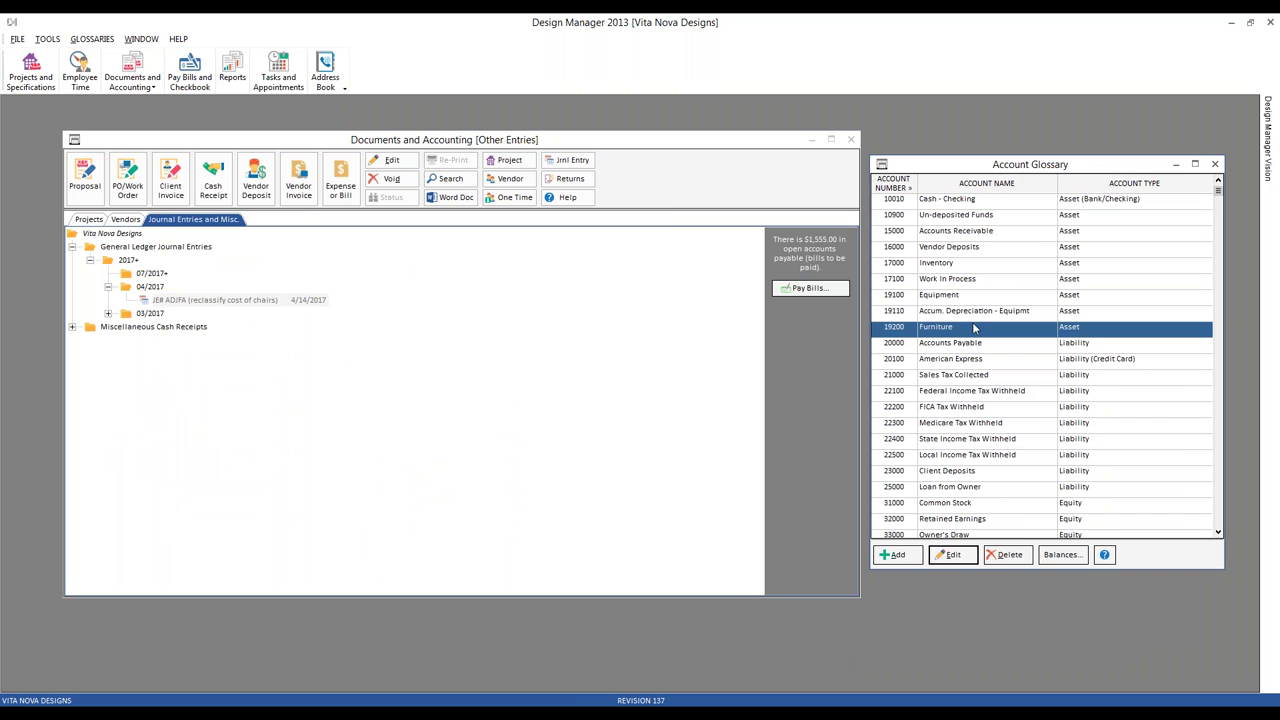
{"action": "left_click", "coordinate": [1060, 555]}
{"action": "left_click_drag", "start_coordinate": [269, 195], "coordinate": [1104, 314]}
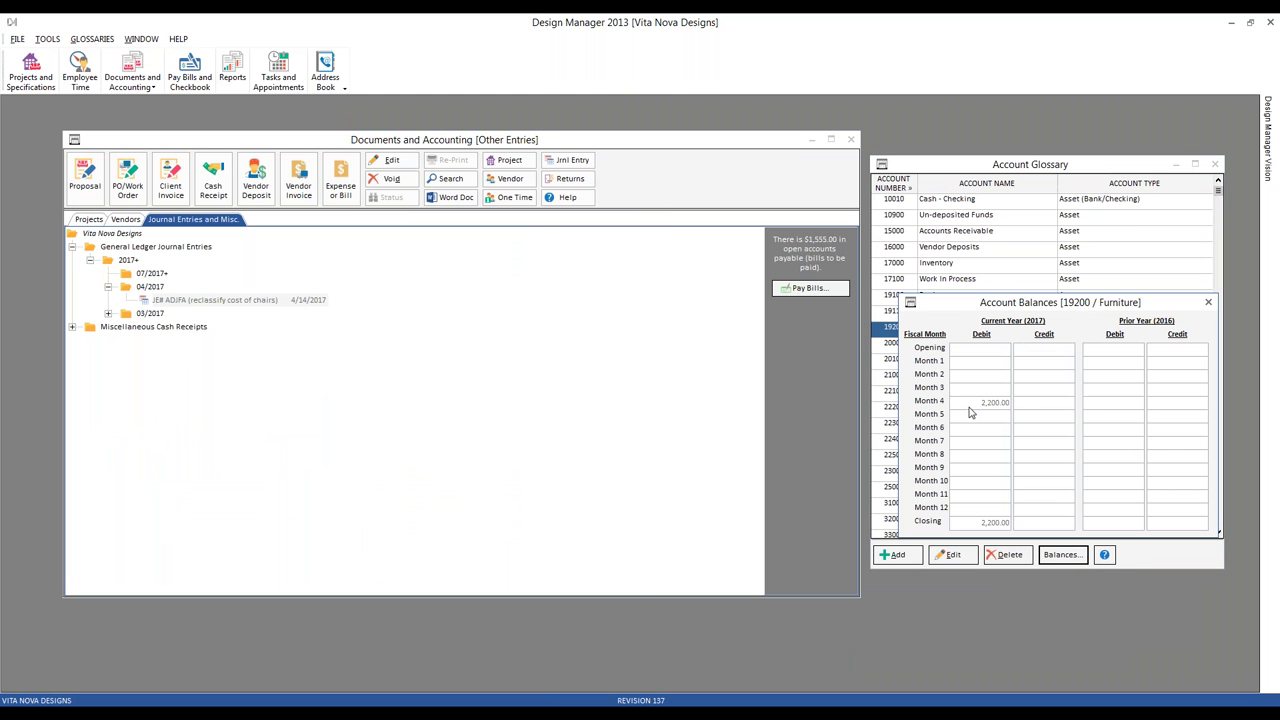
{"action": "left_click", "coordinate": [1208, 302]}
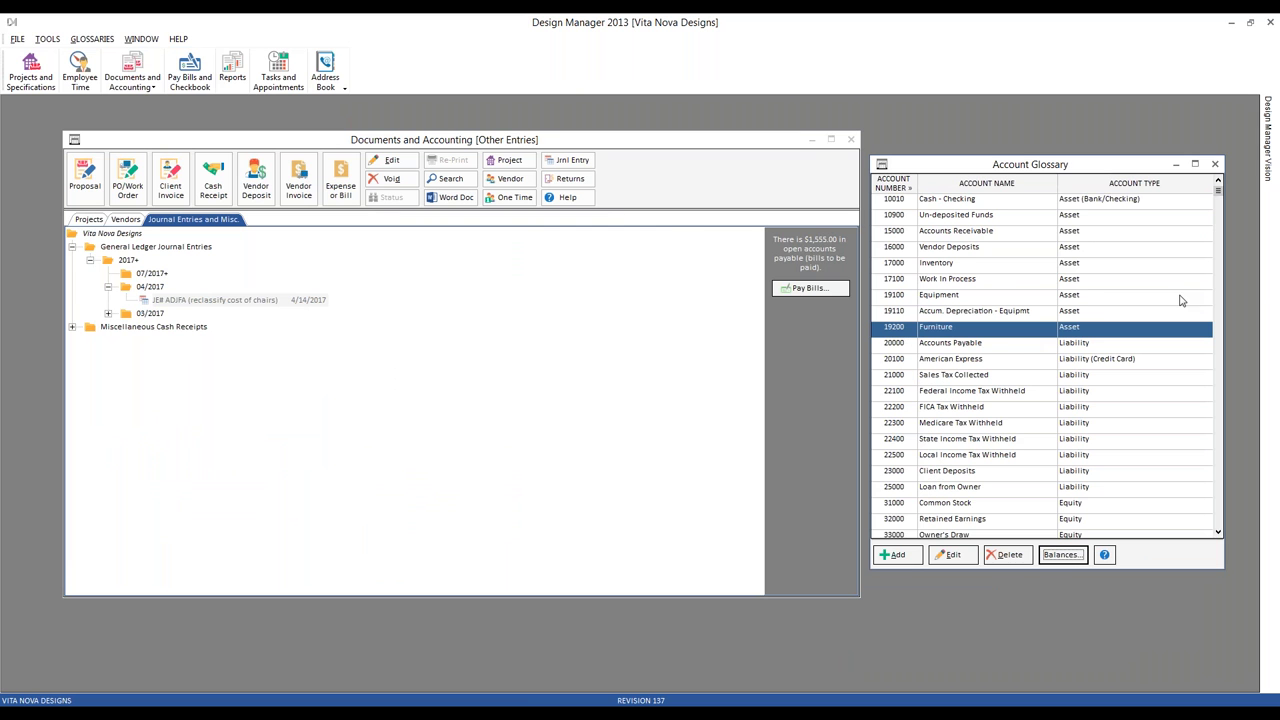
Step: Check the Owner's Draw account balances, then close the balances and Account Glossary windows
{"action": "left_click", "coordinate": [970, 520]}
{"action": "scroll", "coordinate": [970, 525], "scroll_direction": "down", "scroll_amount": 2}
{"action": "left_click", "coordinate": [1000, 473]}
{"action": "left_click", "coordinate": [1075, 562]}
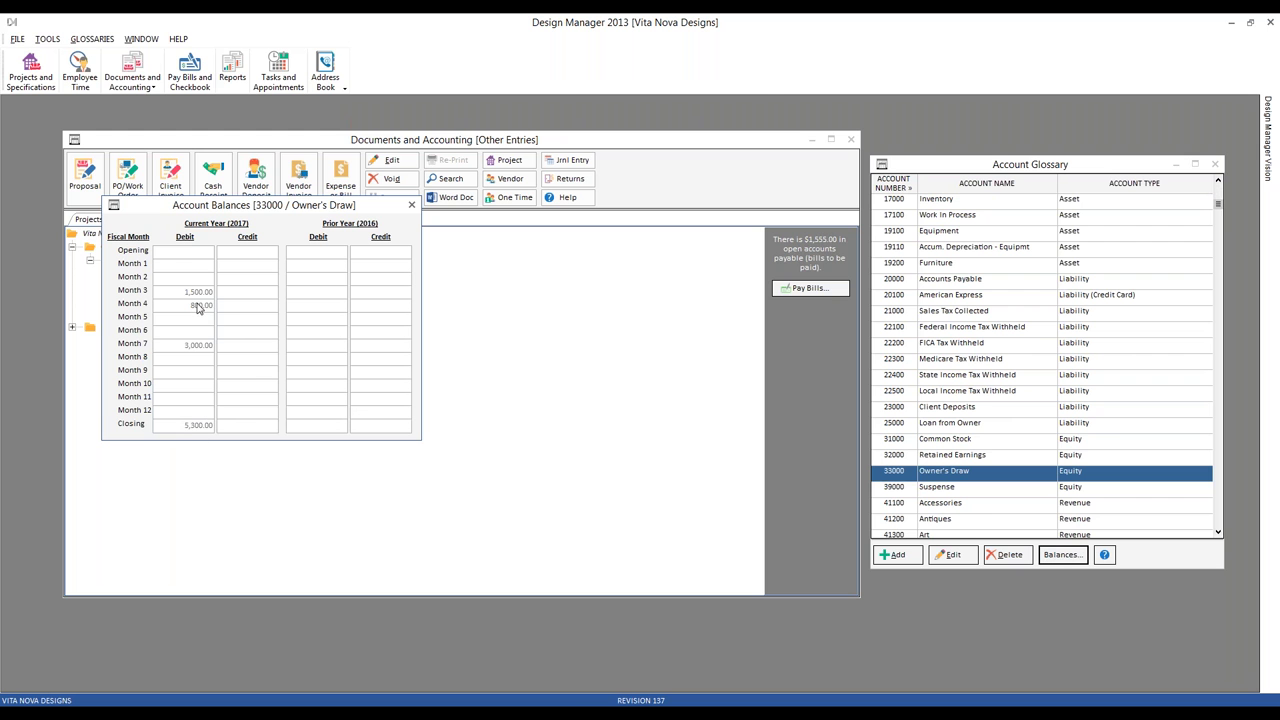
{"action": "left_click", "coordinate": [413, 206]}
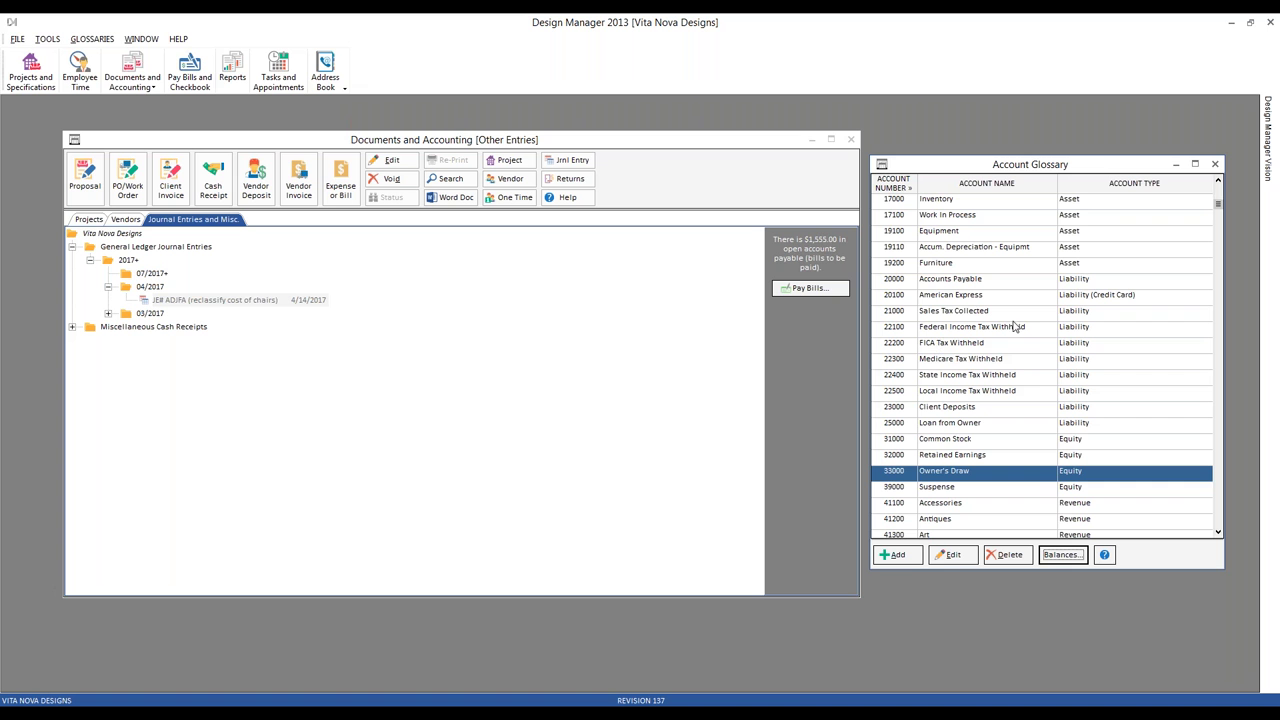
{"action": "left_click", "coordinate": [1215, 164]}
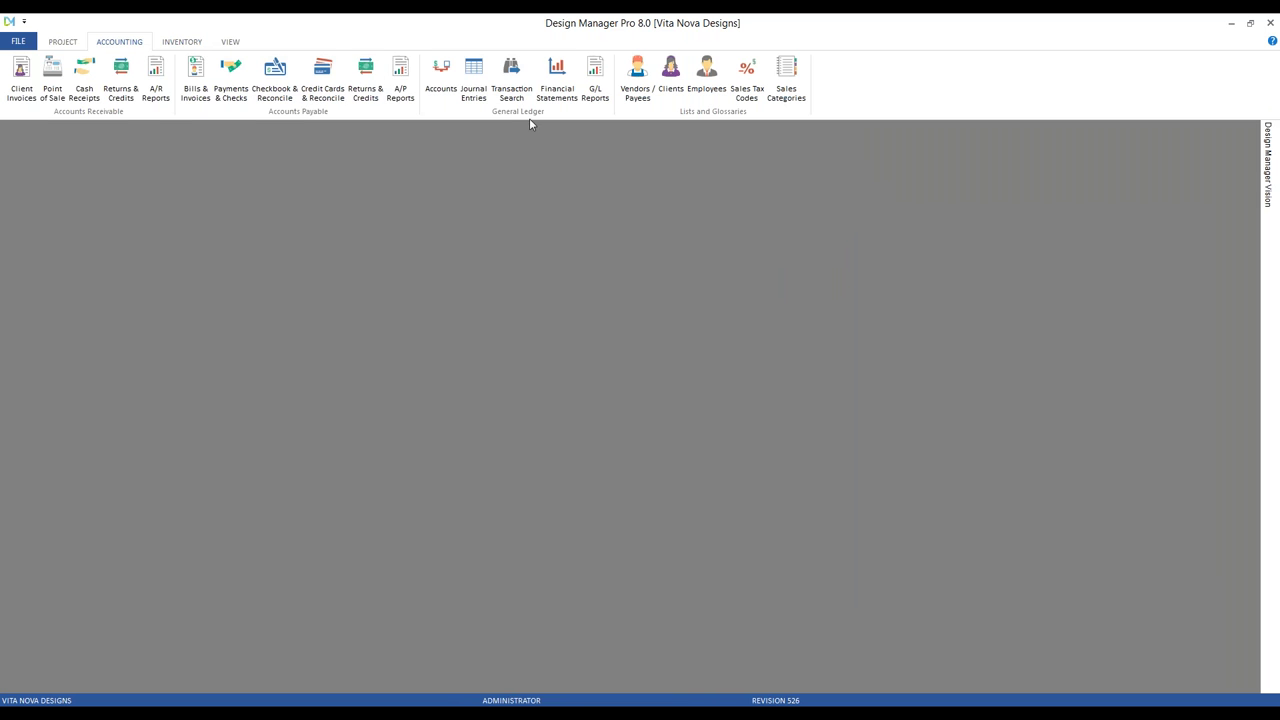
Step: In Journal Entries, open entry ADJFA for review and close it without changes
{"action": "left_click", "coordinate": [474, 82]}
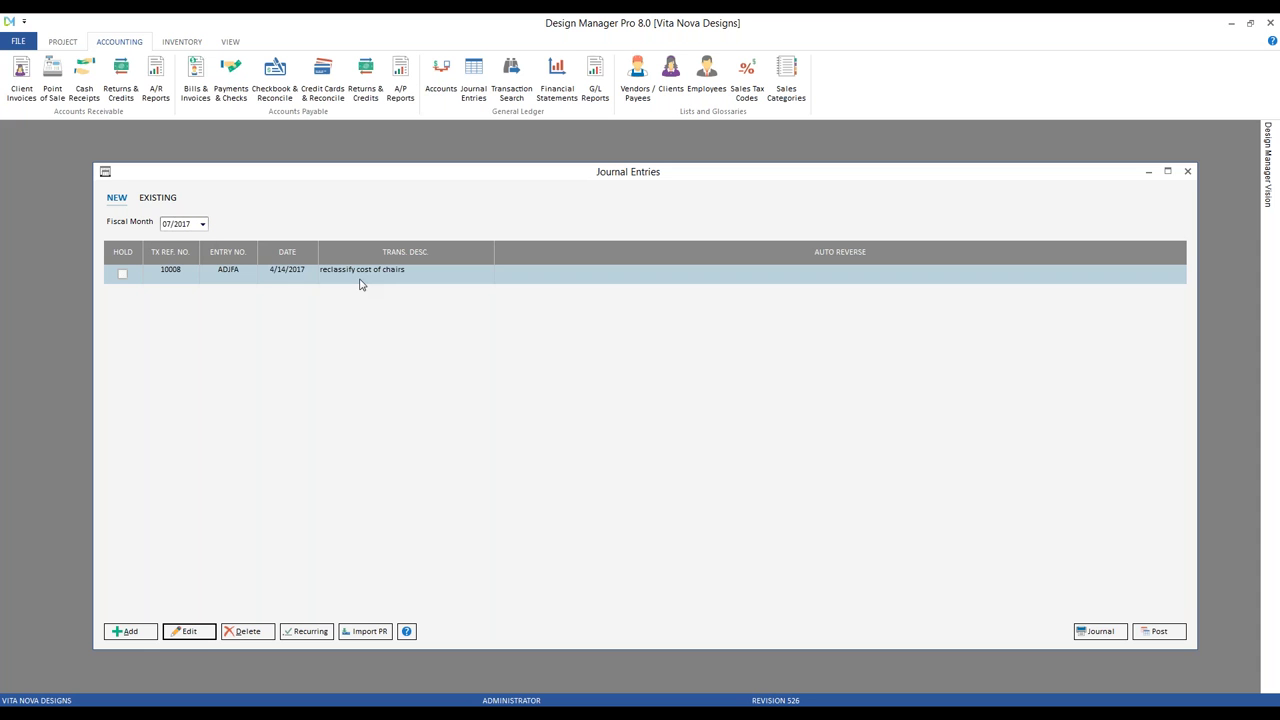
{"action": "left_click", "coordinate": [200, 634]}
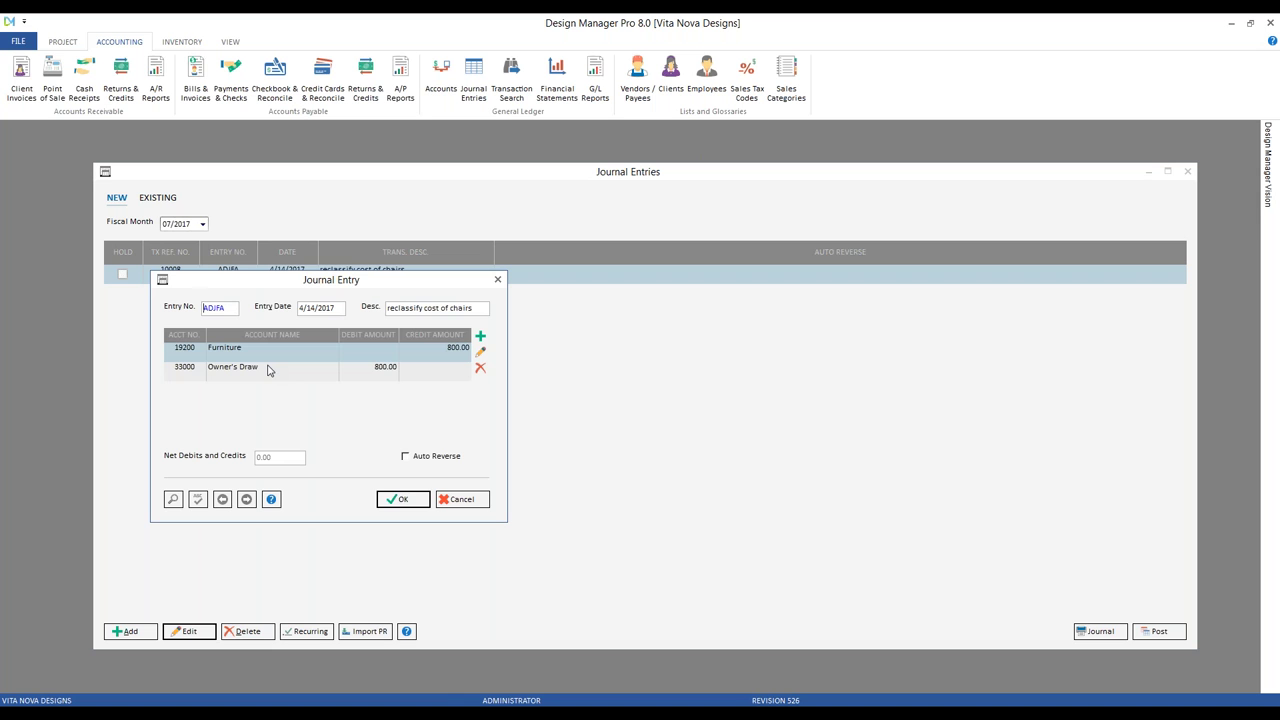
{"action": "left_click", "coordinate": [472, 500]}
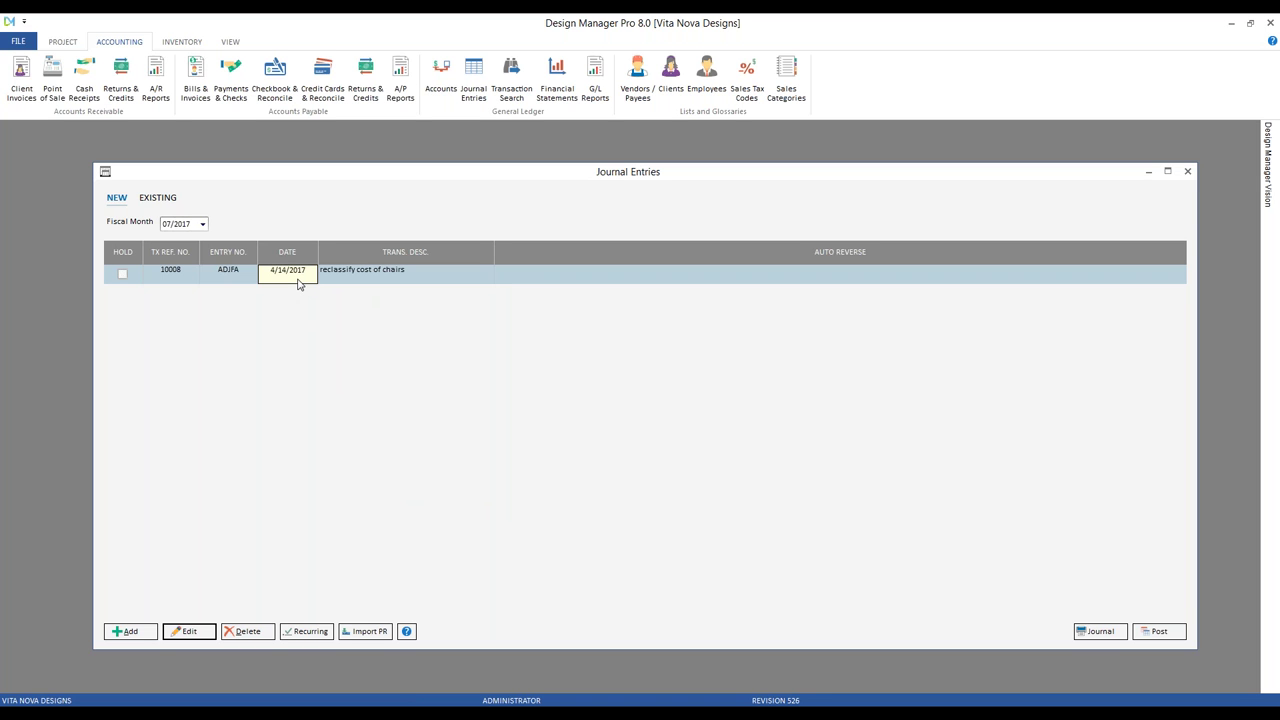
Step: Set the journal fiscal month to 04/2017 and bring up the posting list report options
{"action": "left_click", "coordinate": [202, 224]}
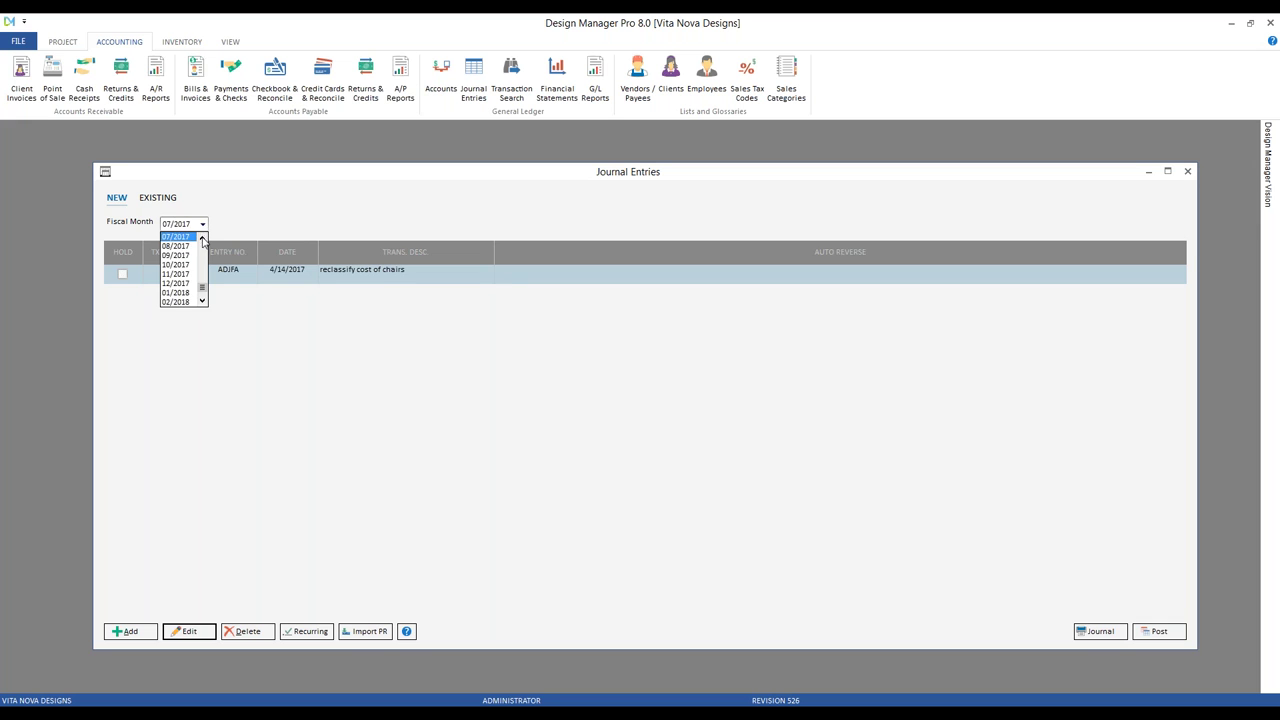
{"action": "left_click", "coordinate": [202, 240]}
{"action": "left_click", "coordinate": [178, 244]}
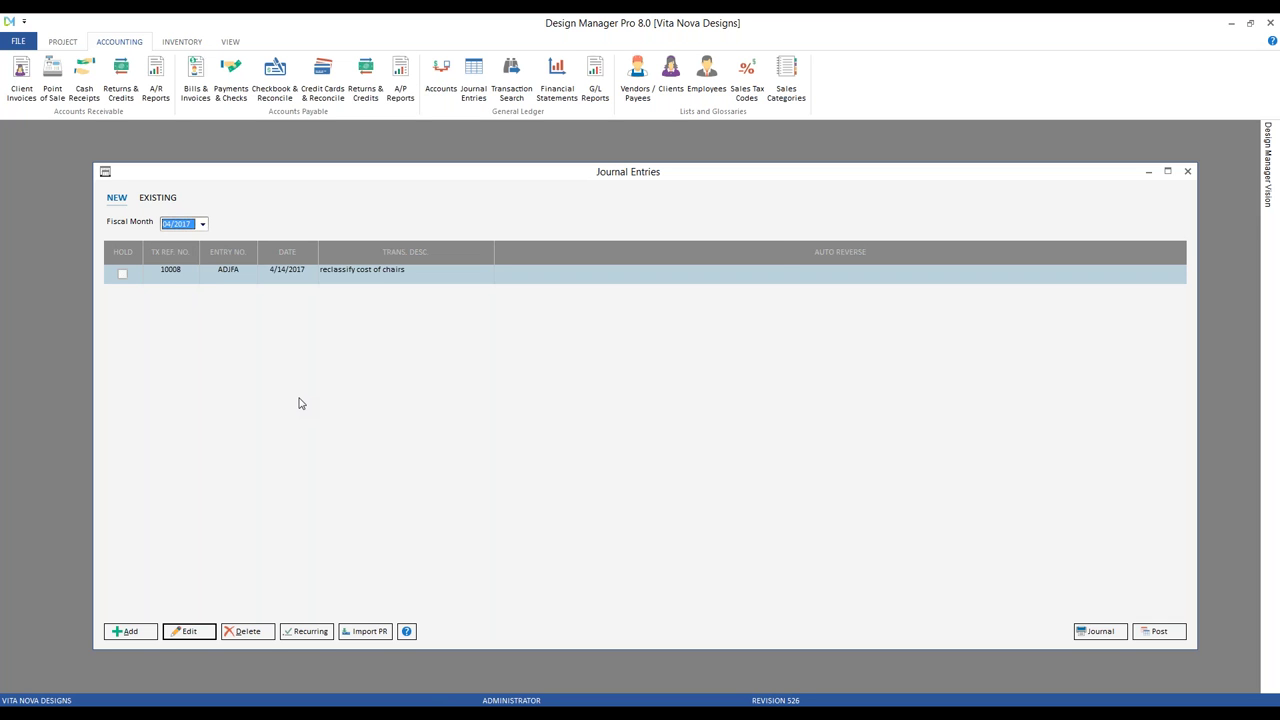
{"action": "left_click", "coordinate": [1096, 631]}
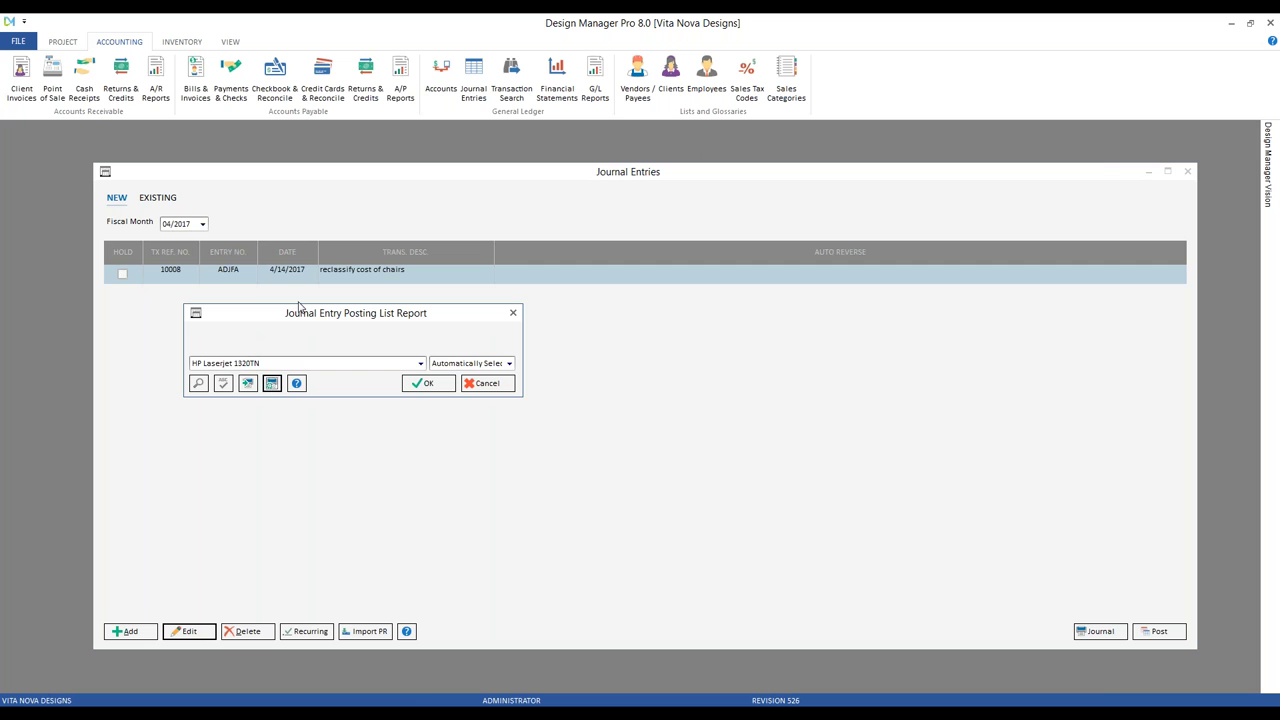
Step: Preview the journal entry posting list at 150% zoom, then close the preview
{"action": "left_click", "coordinate": [425, 383]}
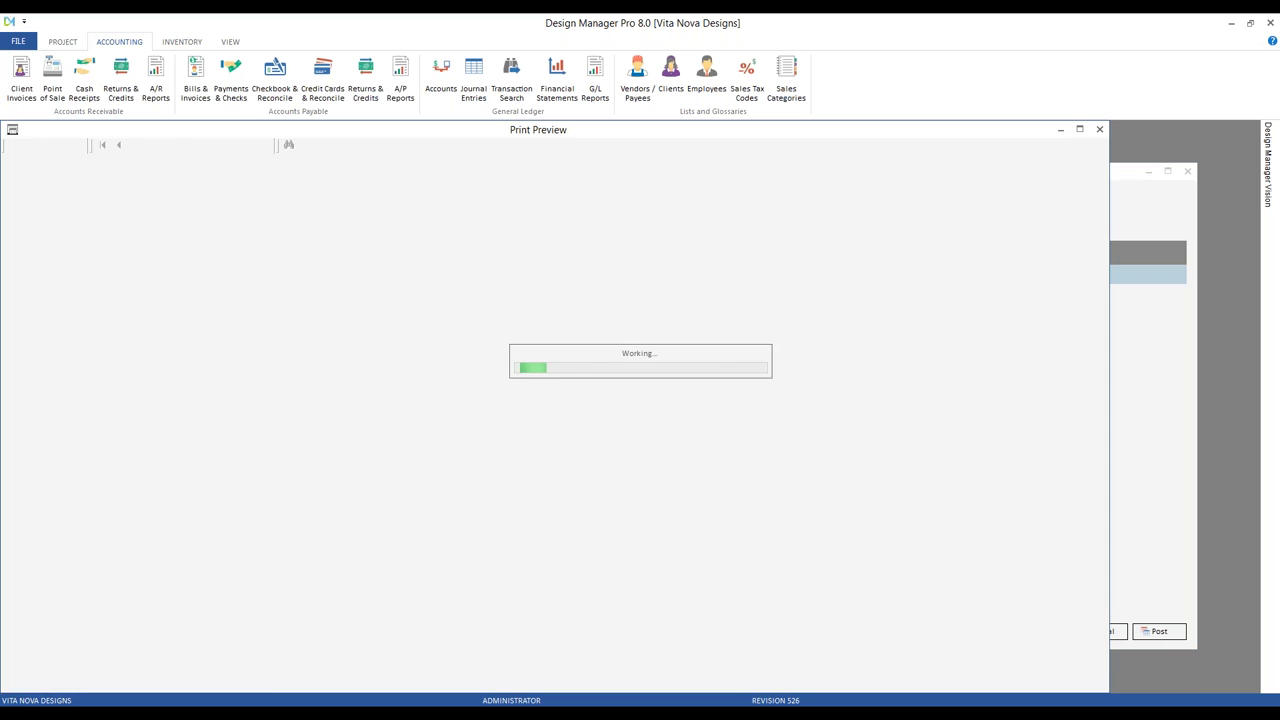
{"action": "left_click", "coordinate": [77, 146]}
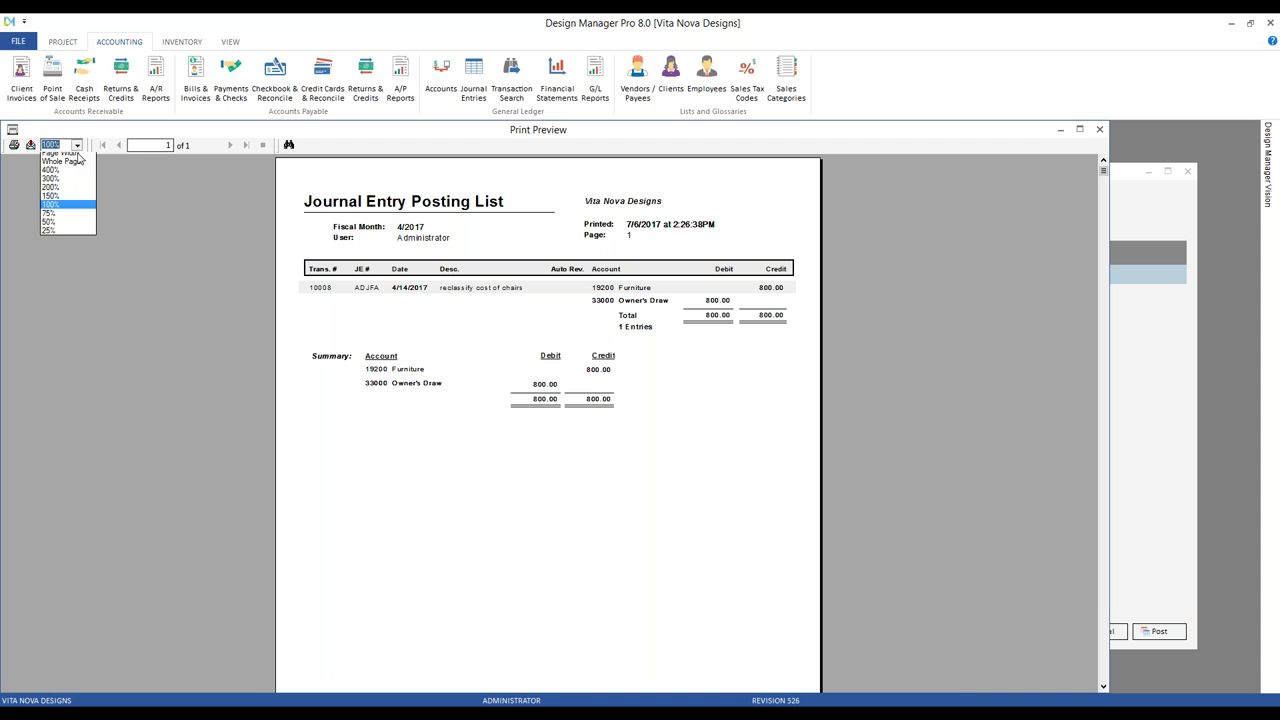
{"action": "left_click", "coordinate": [55, 195]}
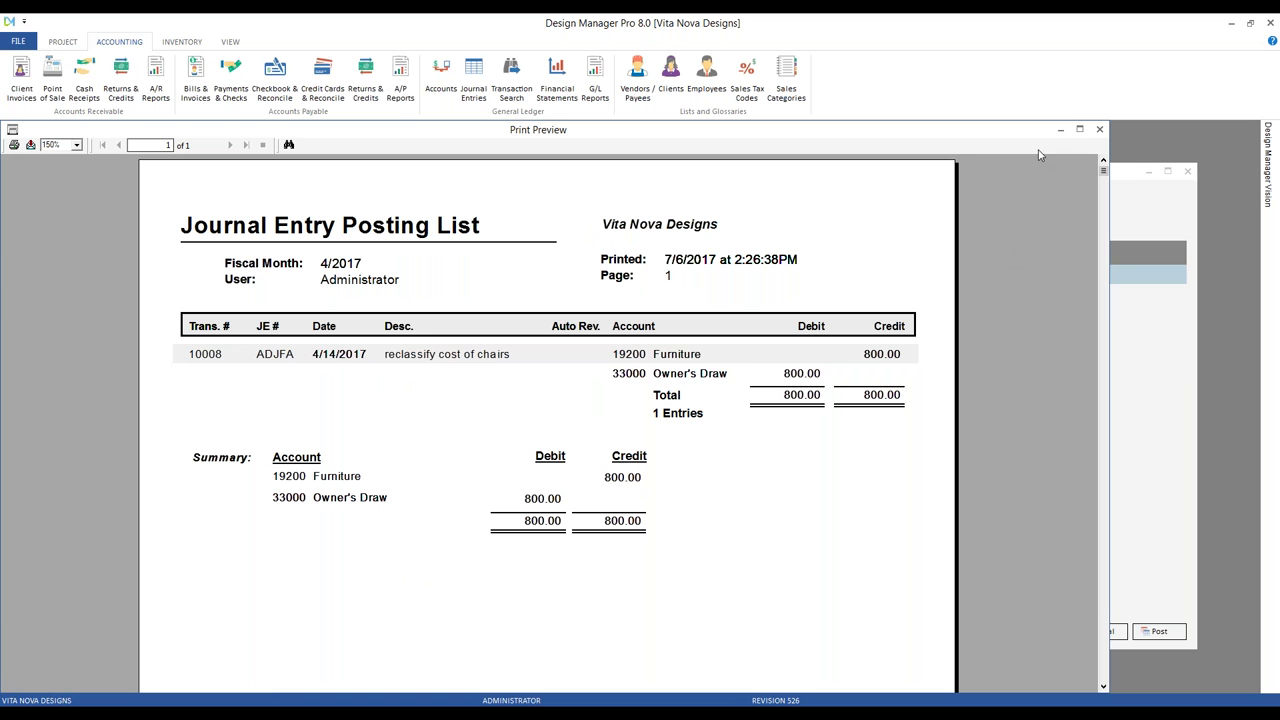
{"action": "left_click", "coordinate": [1099, 129]}
Step: Post the chair reclassification entry into 04/2017 and close the Journal Entries window
{"action": "left_click", "coordinate": [1183, 636]}
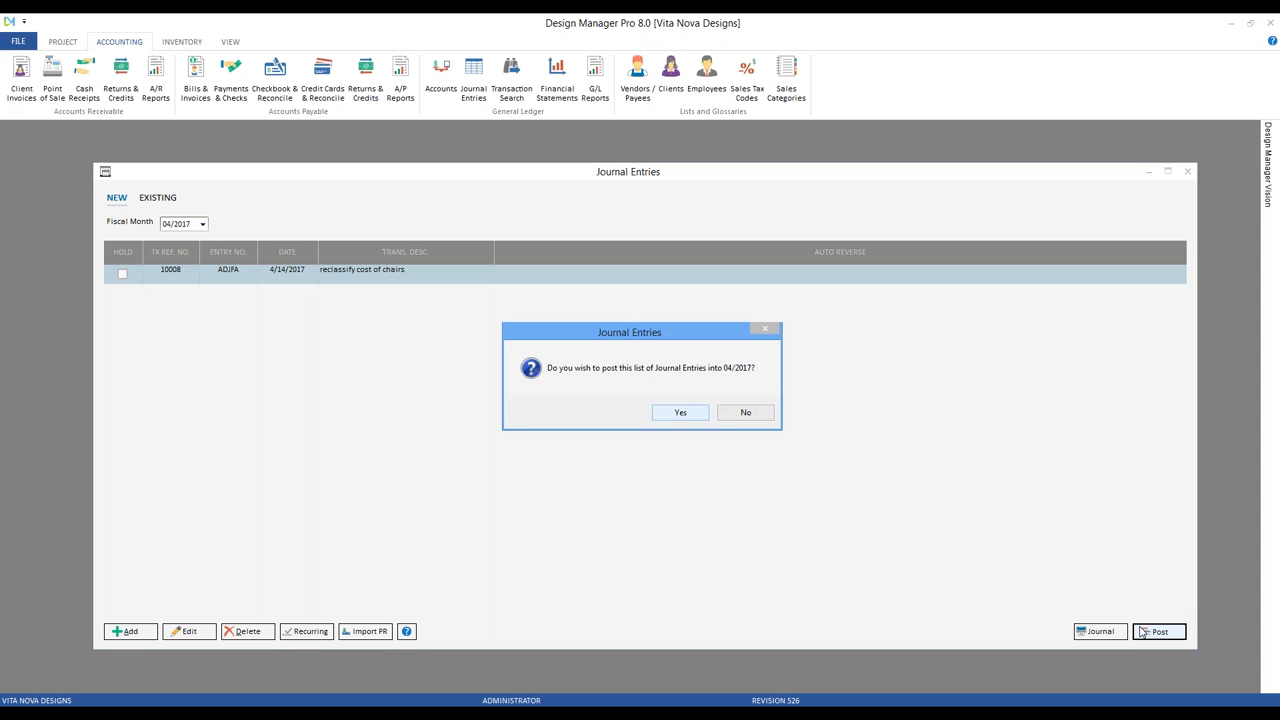
{"action": "left_click", "coordinate": [697, 416]}
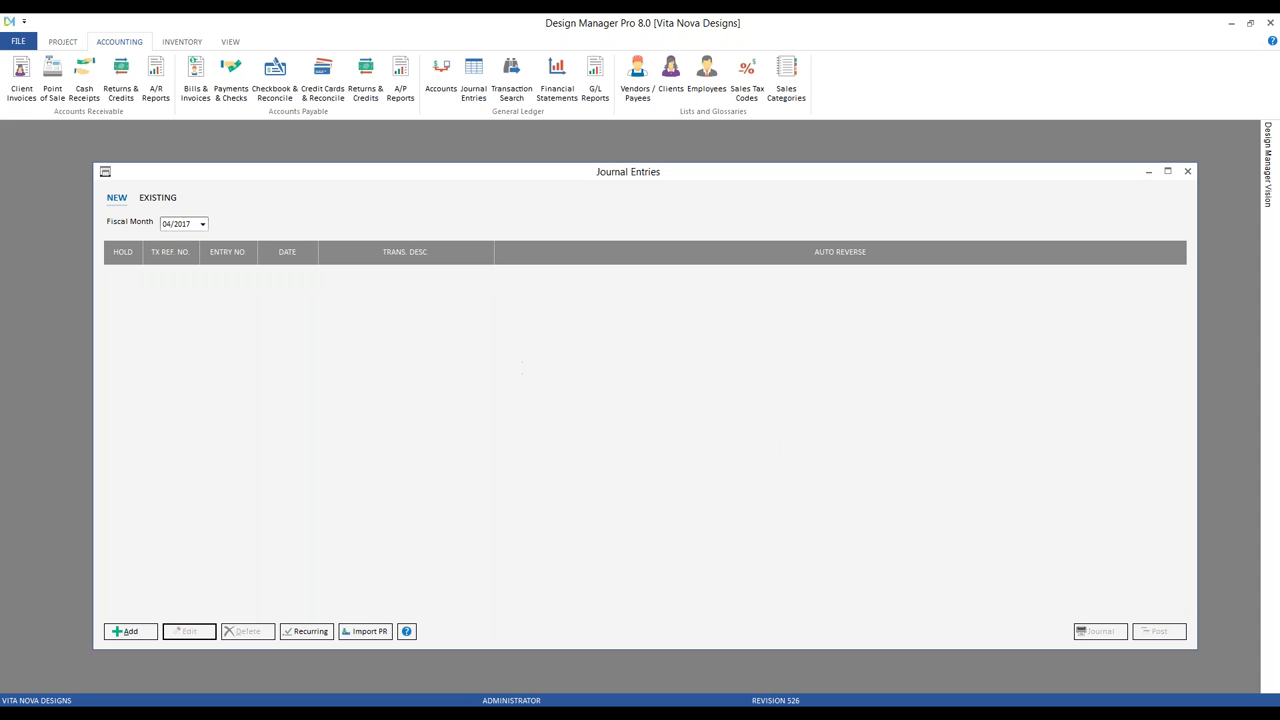
{"action": "left_click", "coordinate": [1188, 172]}
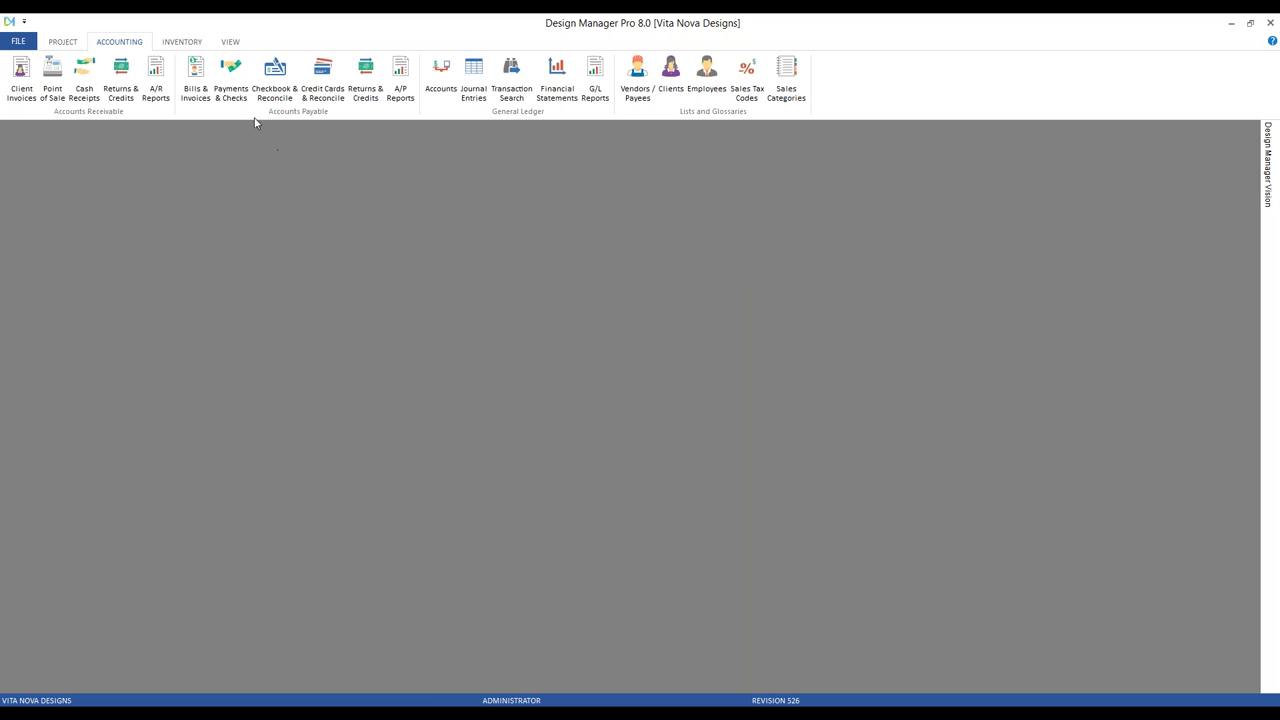
Step: Review Century Furniture invoice 10051's split (Furniture 2,200.00, Owner's Draw 800.00) and cancel without changes
{"action": "left_click", "coordinate": [195, 80]}
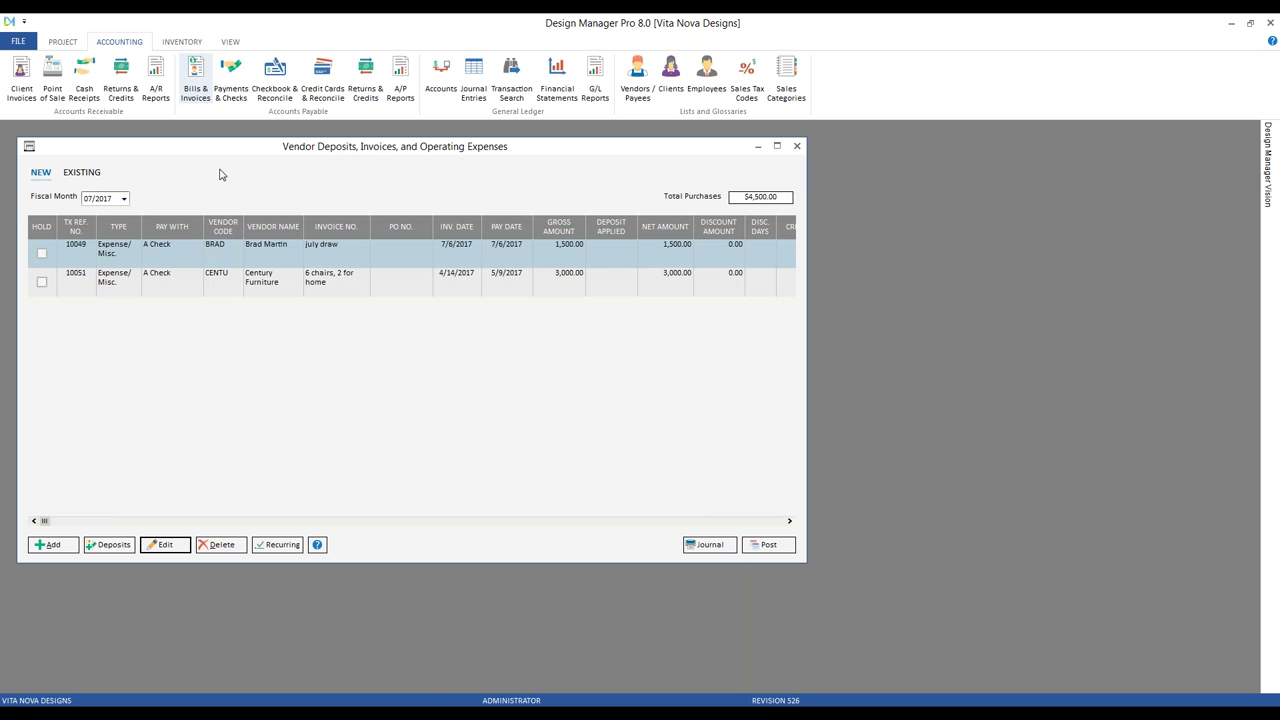
{"action": "left_click_drag", "start_coordinate": [175, 148], "coordinate": [285, 220]}
{"action": "left_click", "coordinate": [261, 358]}
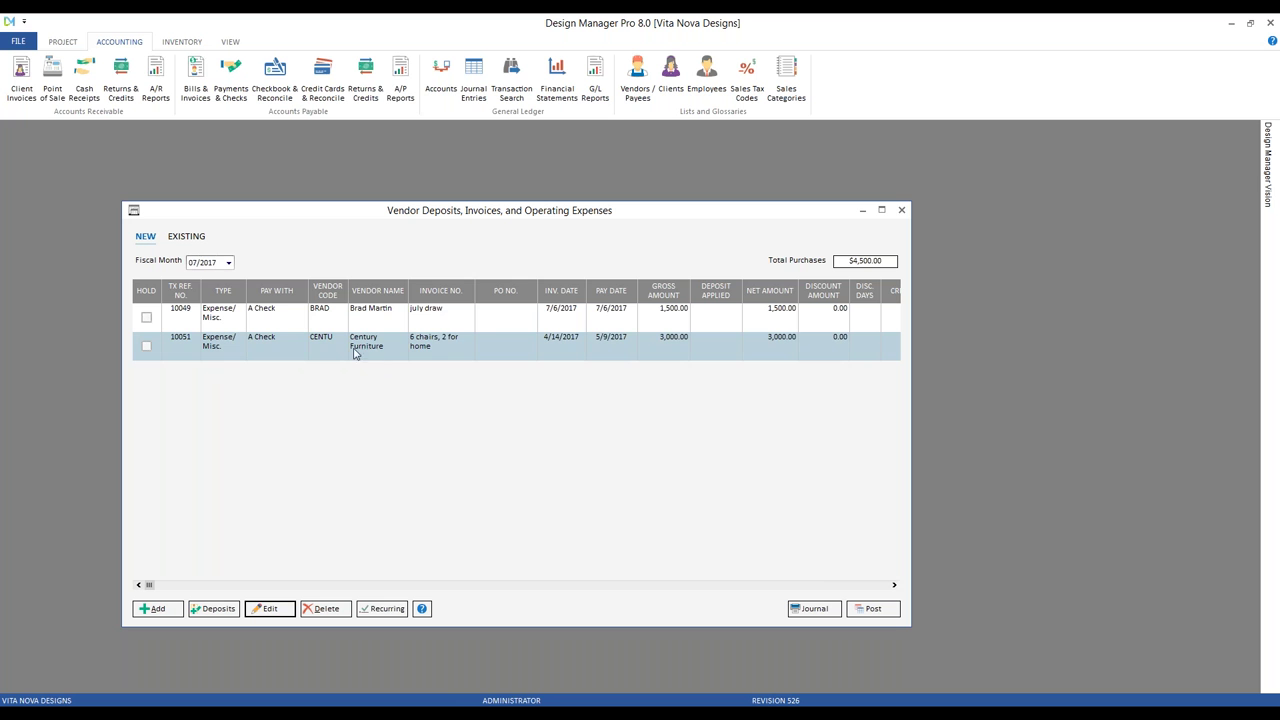
{"action": "left_click", "coordinate": [270, 608]}
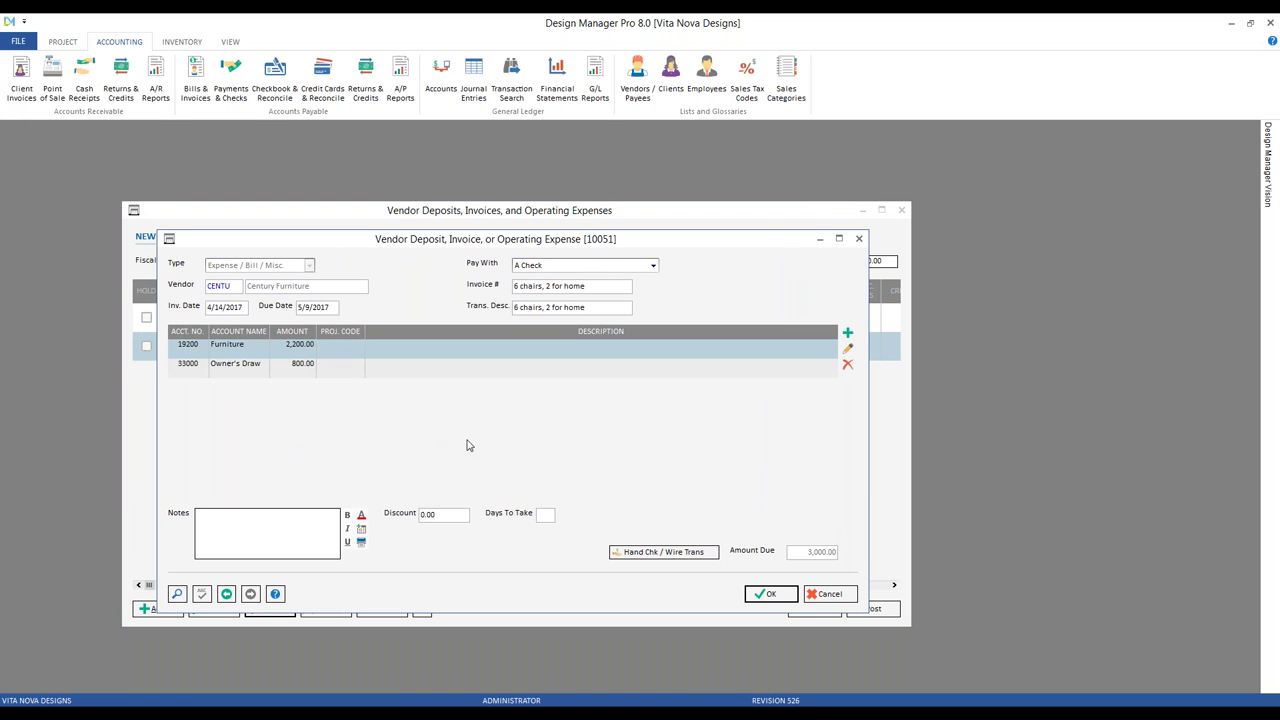
{"action": "left_click", "coordinate": [313, 355]}
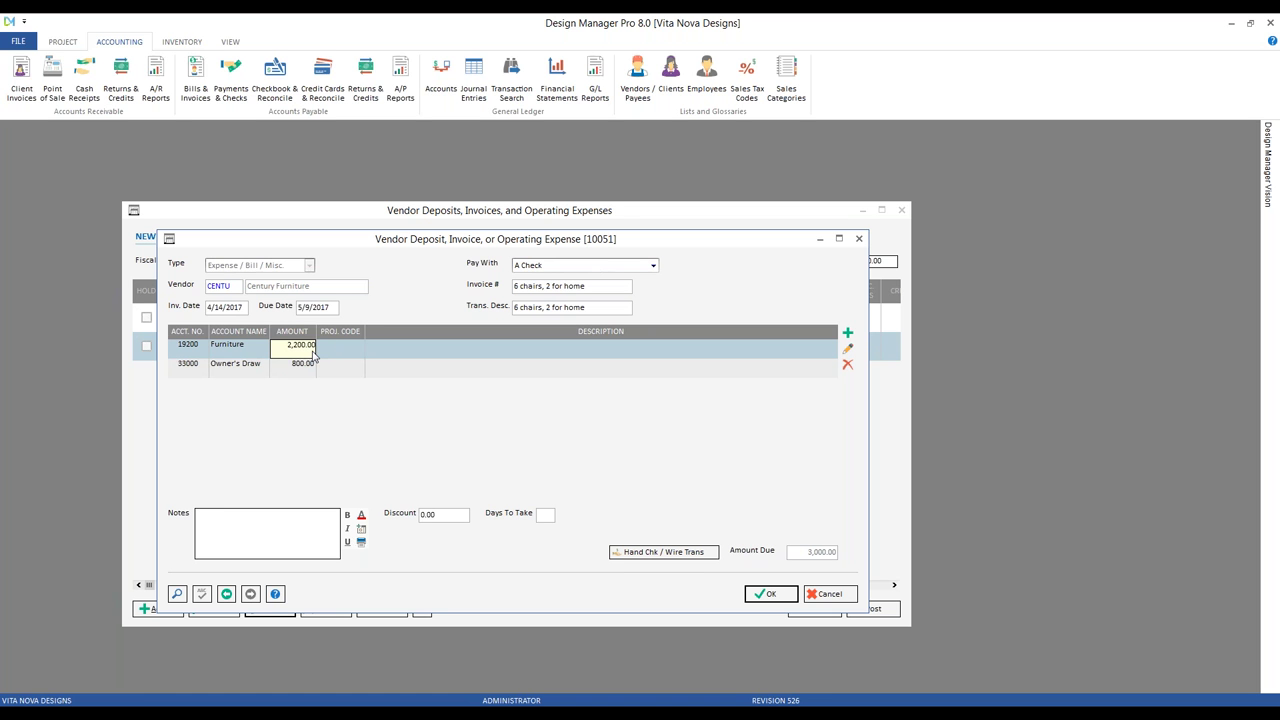
{"action": "left_click", "coordinate": [350, 368]}
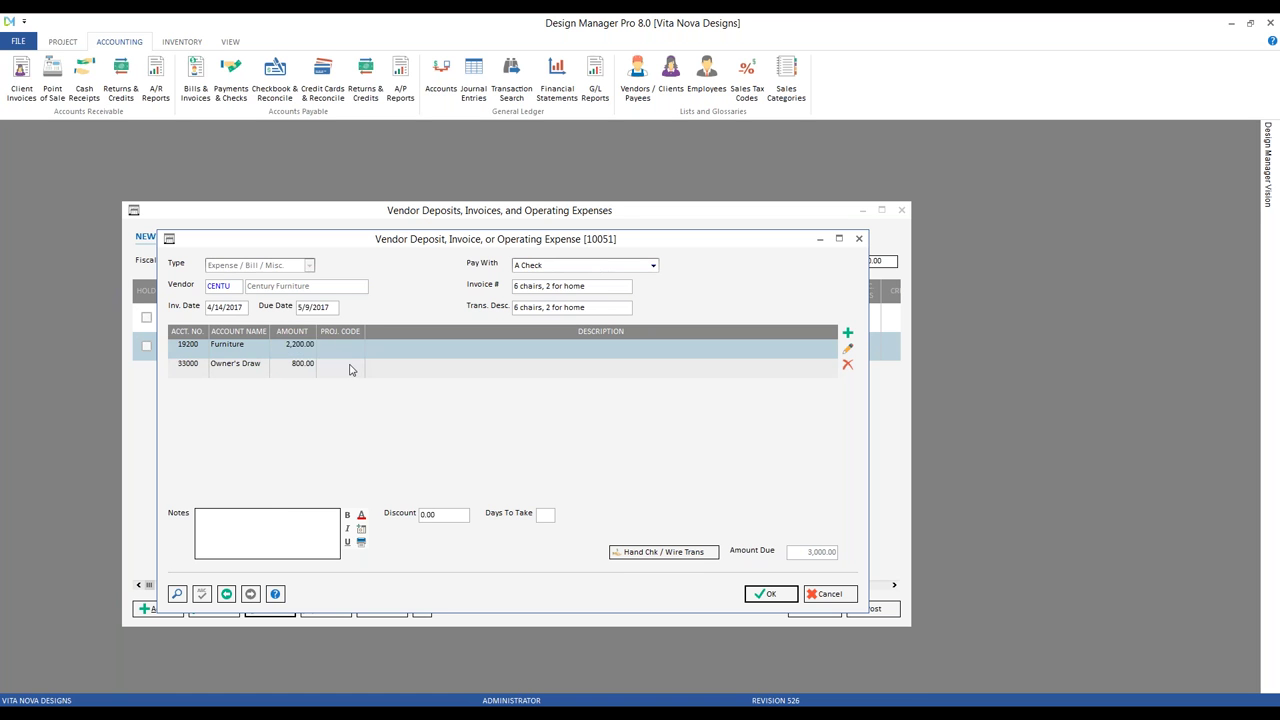
{"action": "left_click", "coordinate": [351, 352]}
{"action": "left_click", "coordinate": [324, 371]}
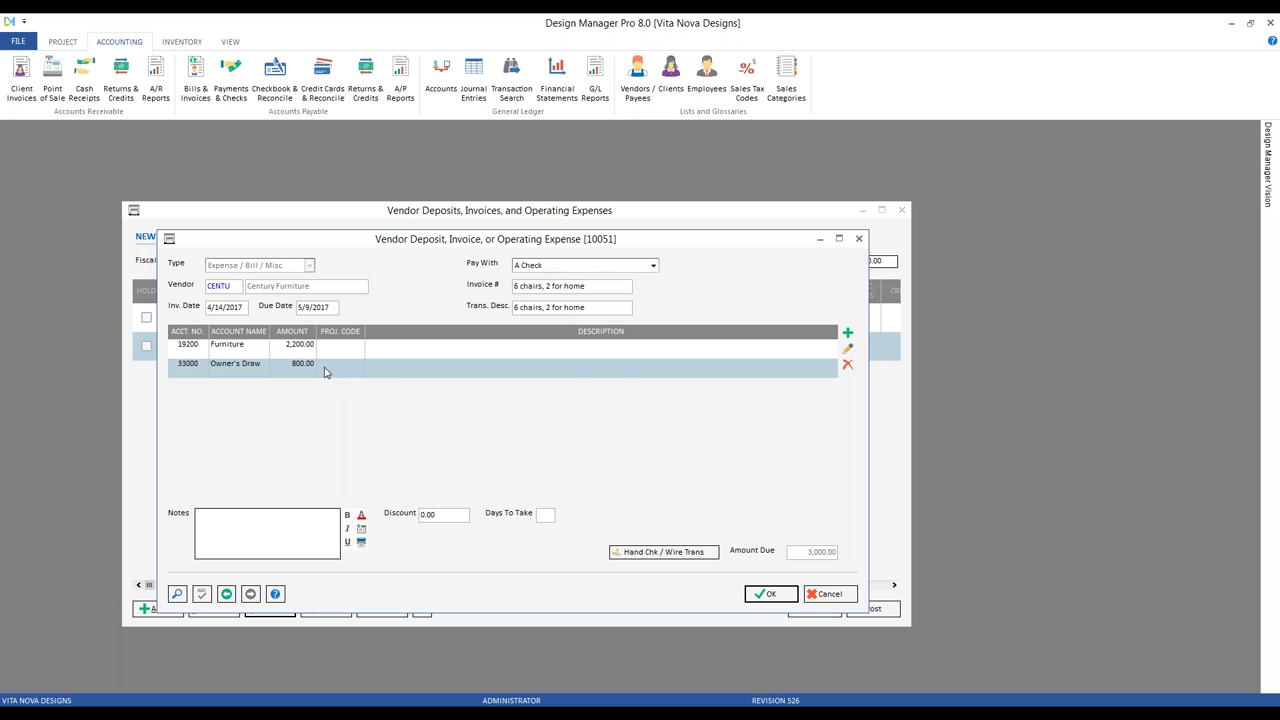
{"action": "left_click", "coordinate": [846, 593]}
Step: Put the july draw expense 10049 on hold
{"action": "left_click", "coordinate": [803, 608]}
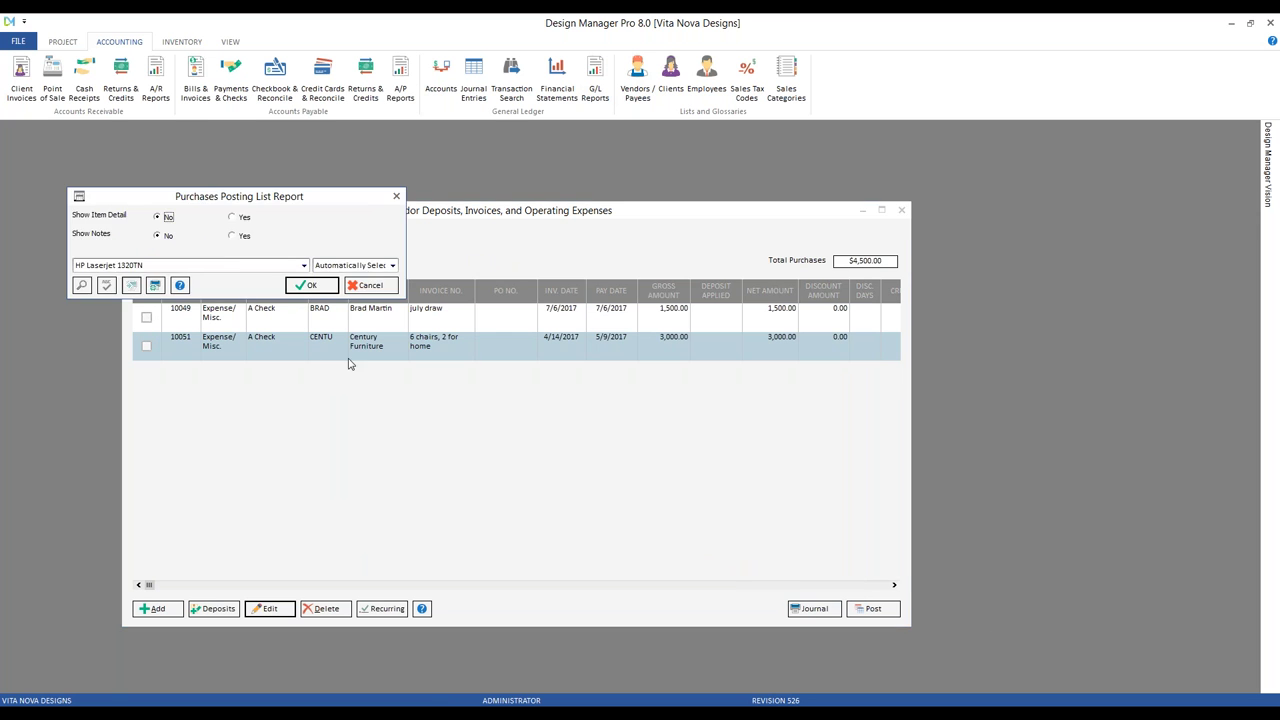
{"action": "left_click", "coordinate": [348, 290]}
{"action": "left_click", "coordinate": [146, 317]}
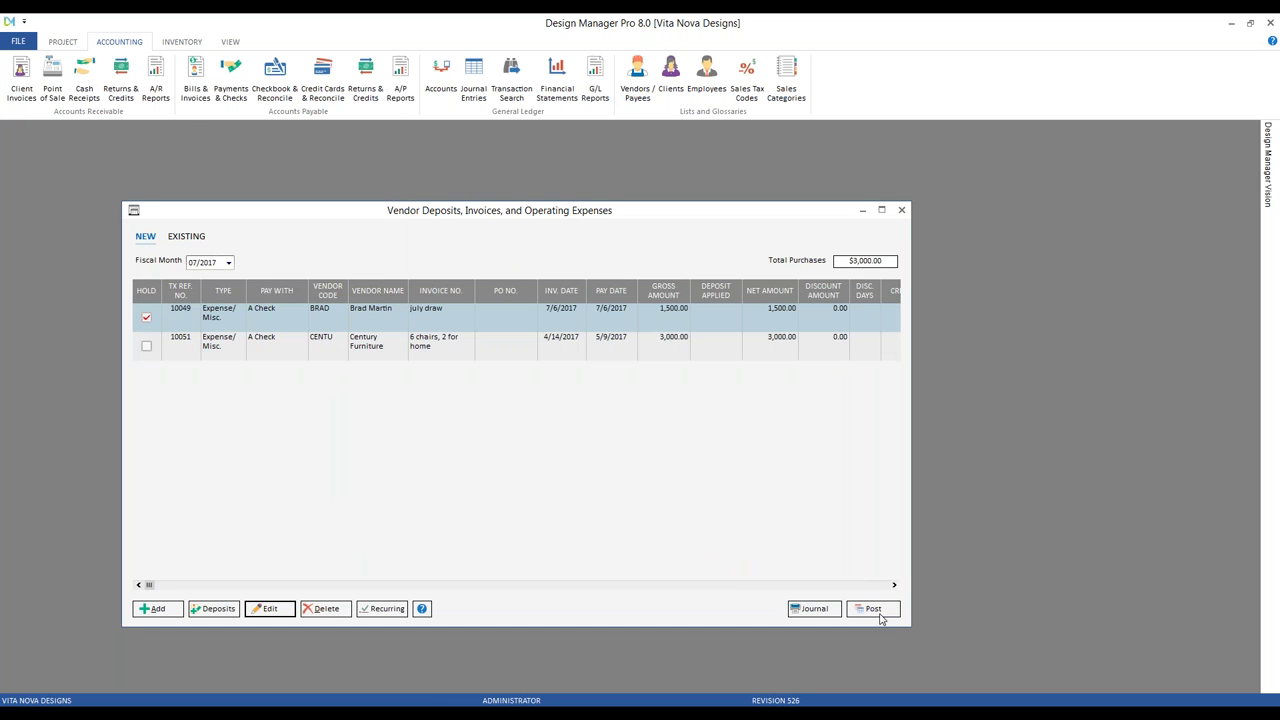
Step: Preview the purchases posting list at 150%, then close the preview and vendor expenses window
{"action": "left_click", "coordinate": [815, 609]}
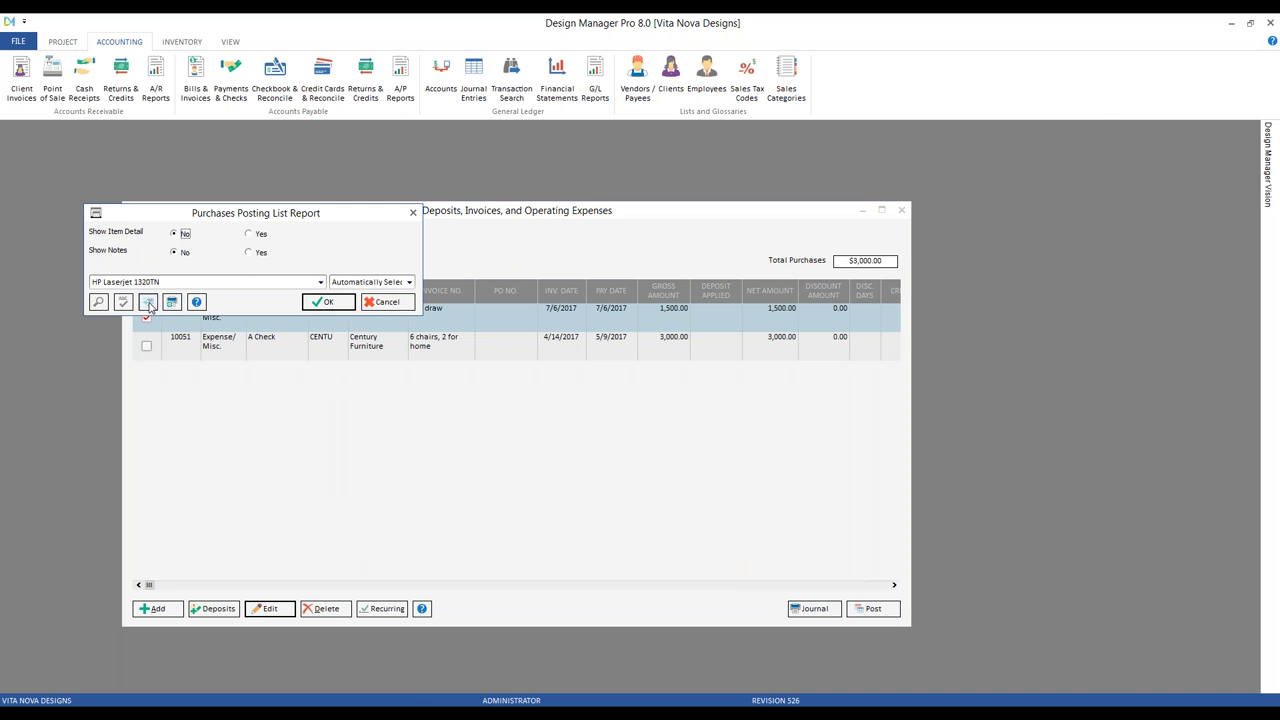
{"action": "left_click", "coordinate": [330, 301]}
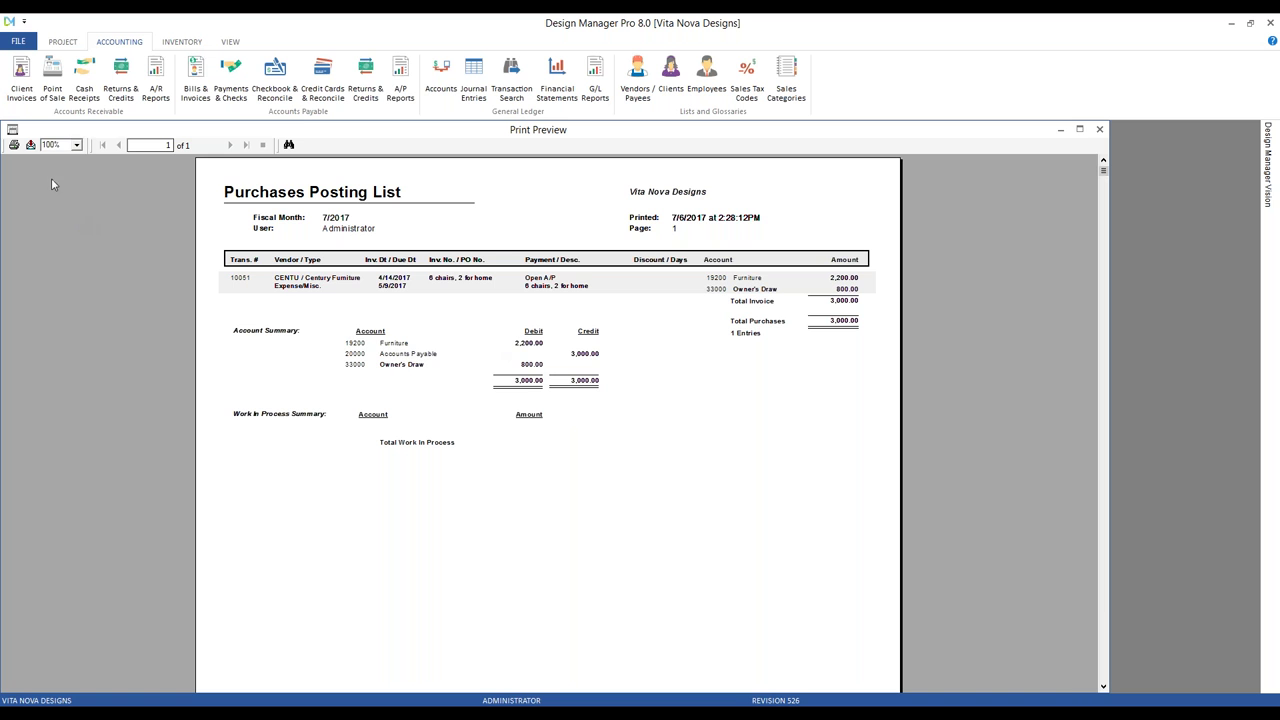
{"action": "left_click", "coordinate": [76, 147]}
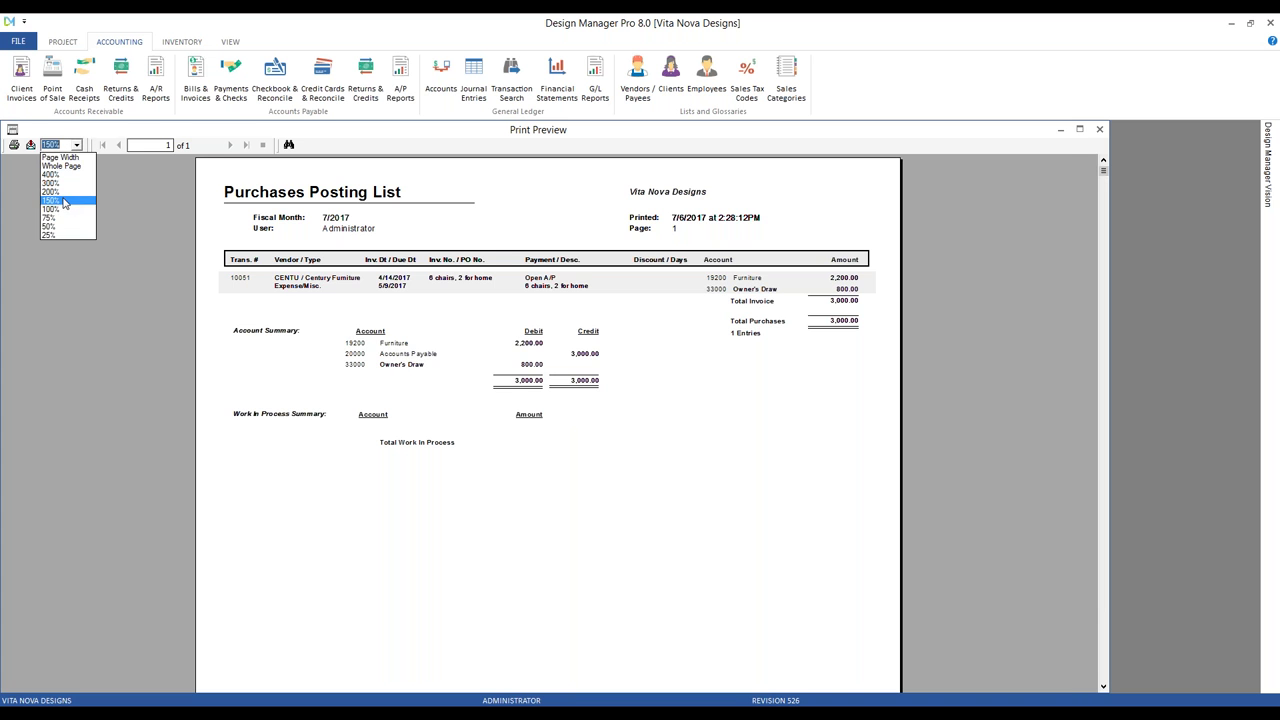
{"action": "left_click", "coordinate": [62, 193]}
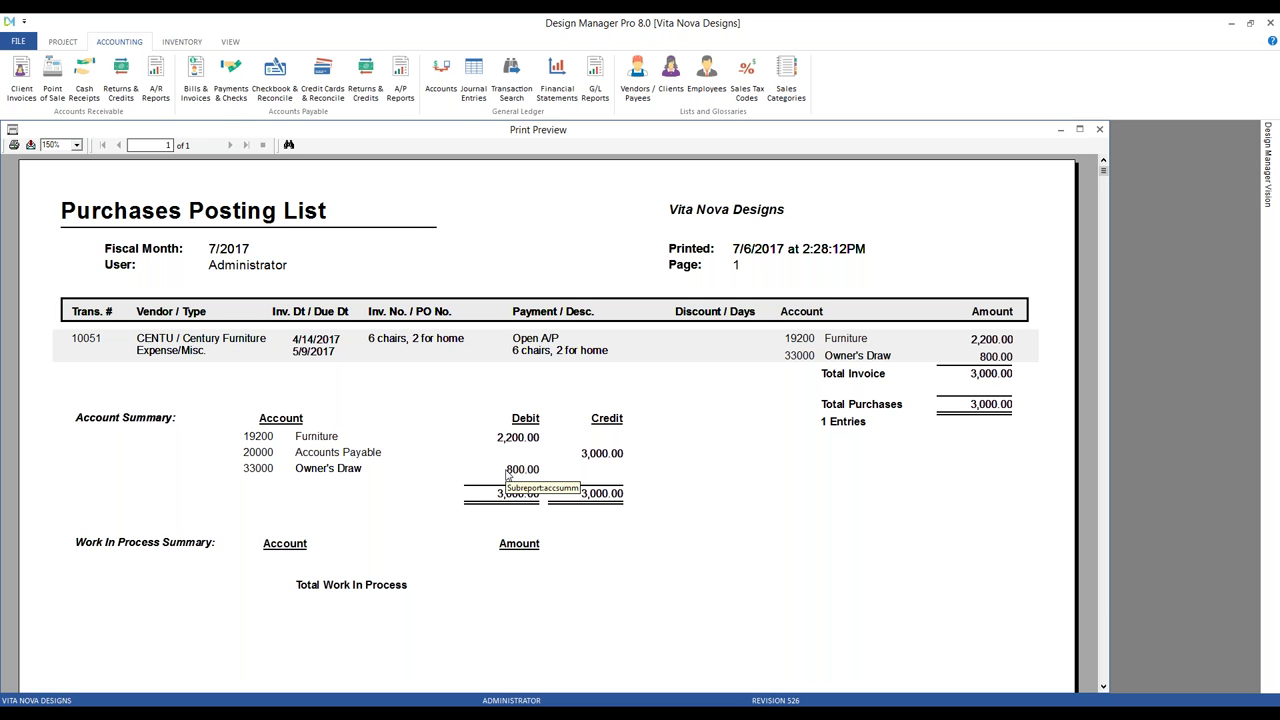
{"action": "left_click", "coordinate": [1100, 131]}
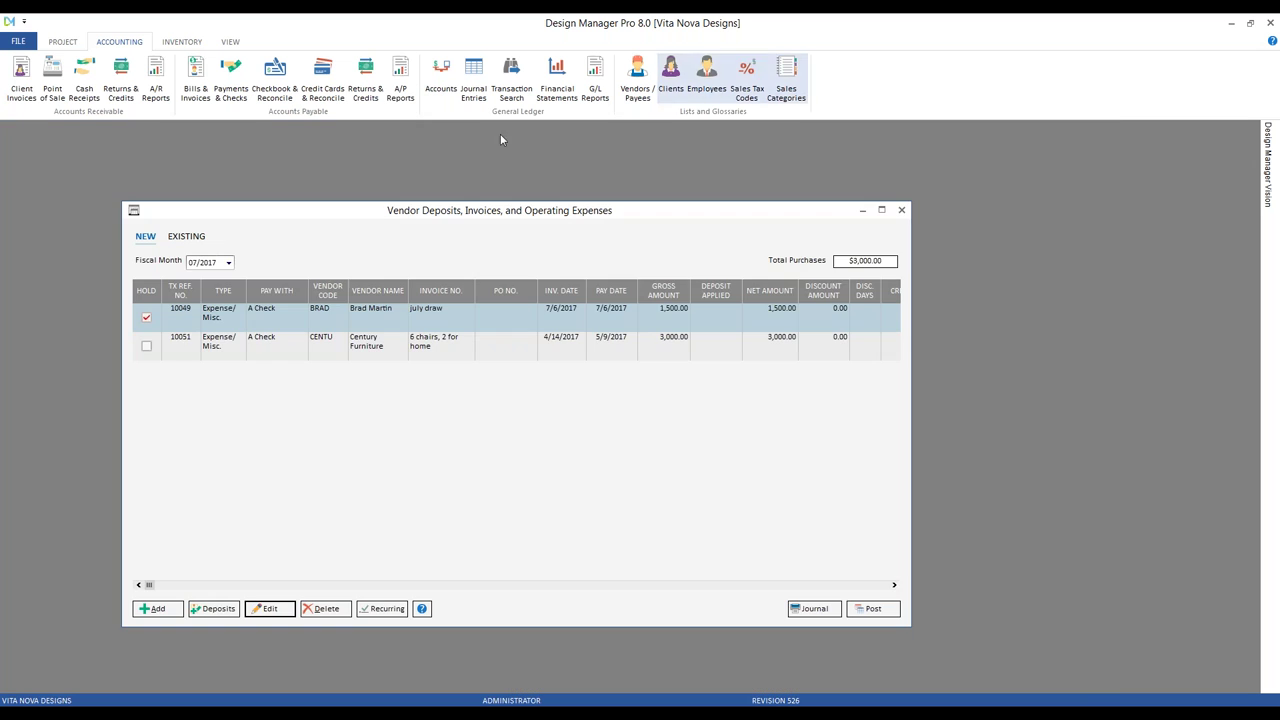
{"action": "left_click", "coordinate": [903, 210]}
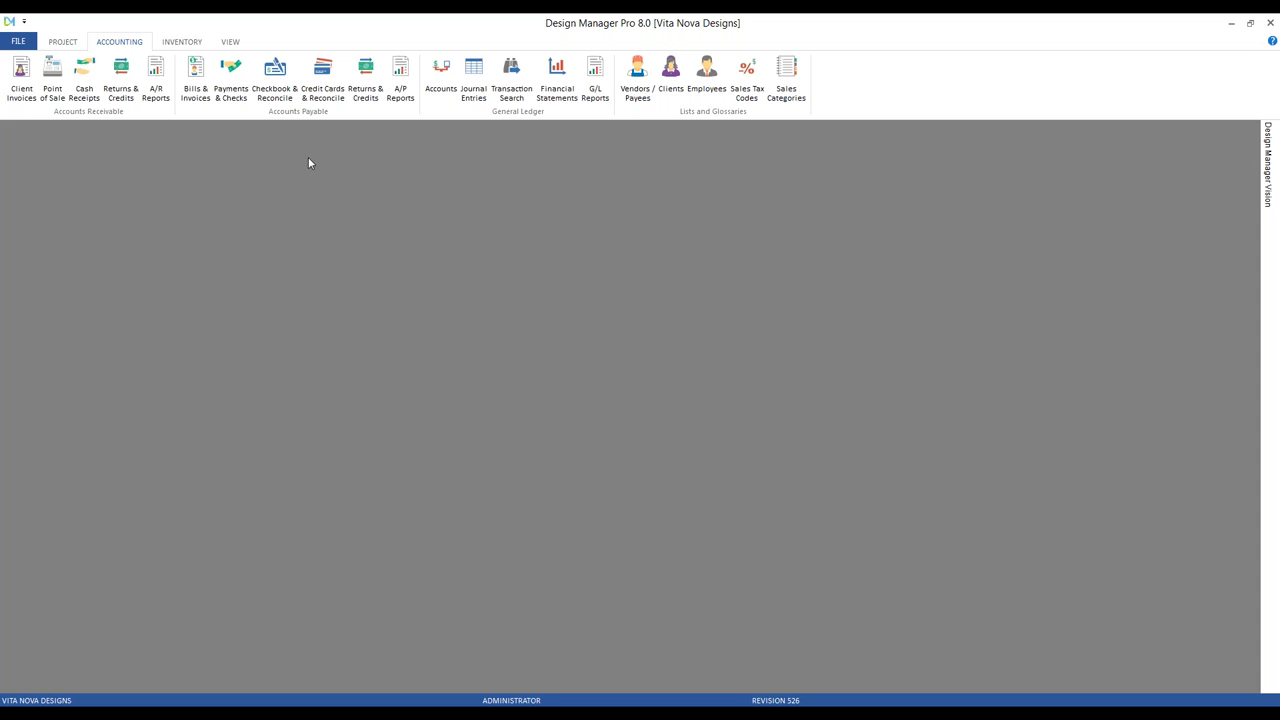
Step: Open Cash Receipts and start a new miscellaneous cash receipt dated 7/6/2017
{"action": "left_click", "coordinate": [84, 86]}
{"action": "left_click_drag", "start_coordinate": [254, 143], "coordinate": [345, 171]}
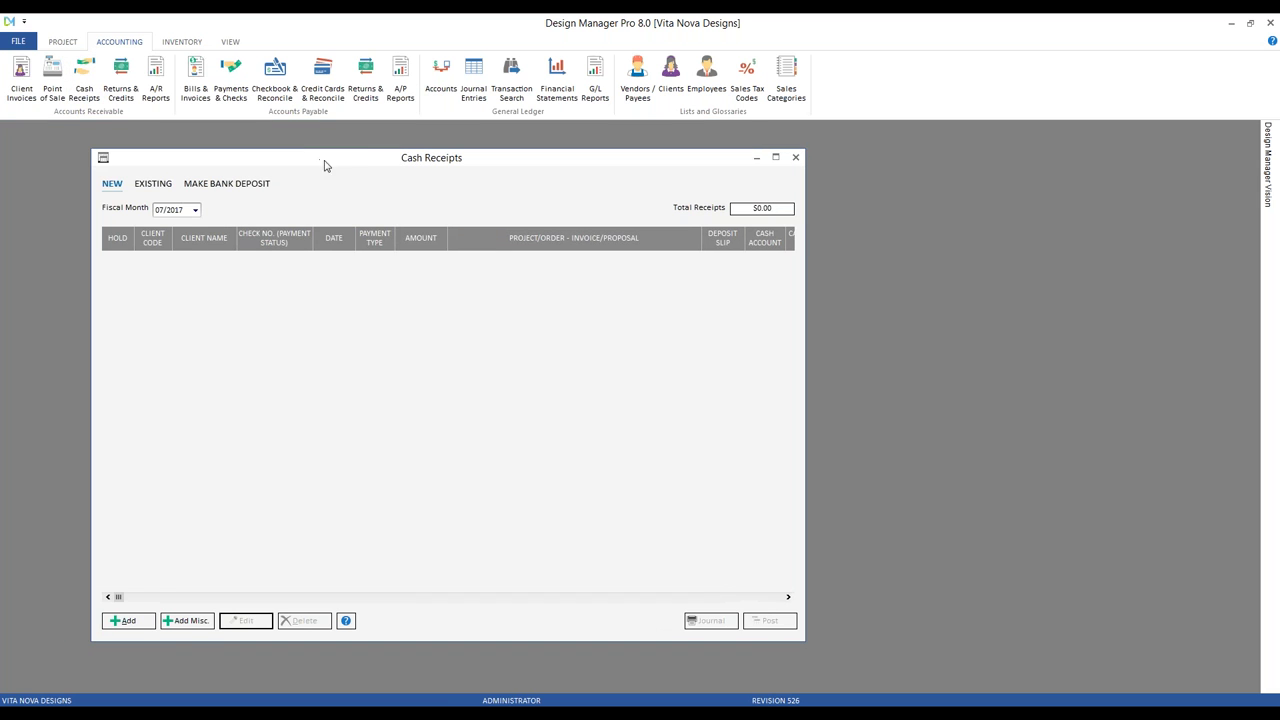
{"action": "left_click", "coordinate": [192, 621]}
{"action": "left_click_drag", "start_coordinate": [221, 262], "coordinate": [278, 264]}
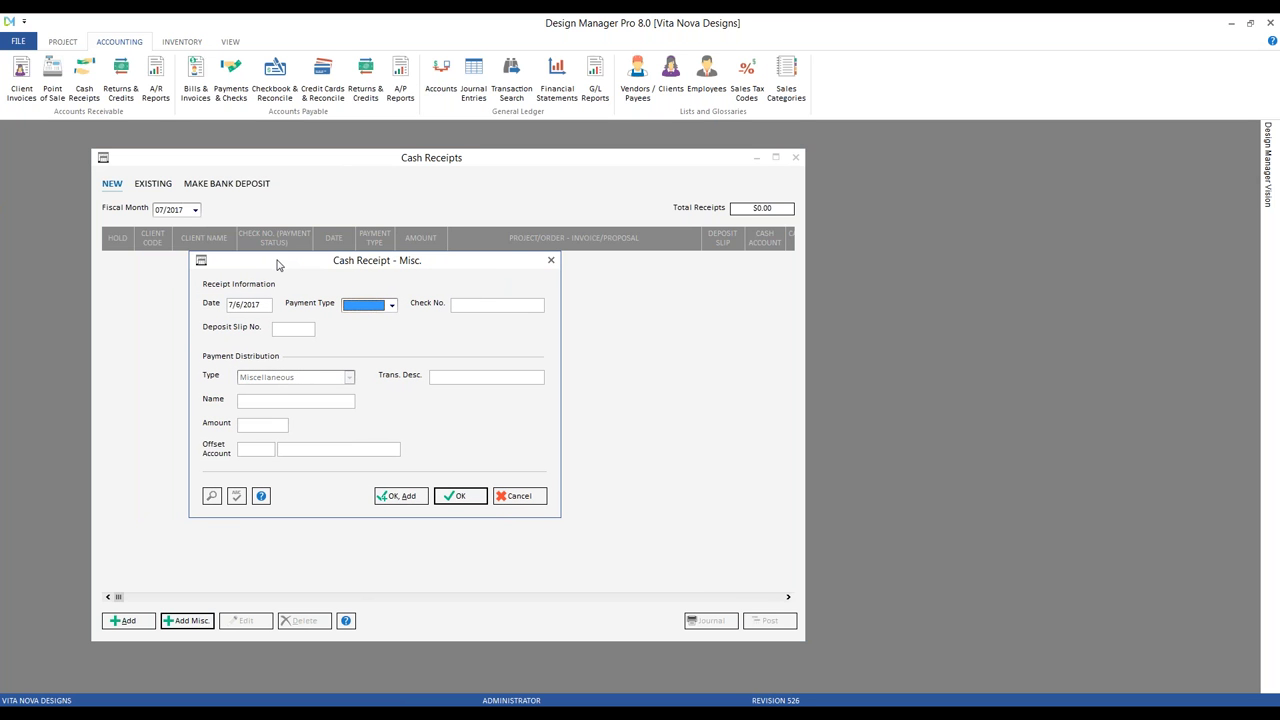
Step: Set the receipt's payment type to CHECK with check number 4501
{"action": "left_click", "coordinate": [390, 306]}
{"action": "left_click", "coordinate": [383, 318]}
{"action": "left_click", "coordinate": [474, 306]}
{"action": "type", "text": "4501"}
Step: Enter 'commission' as the name and transaction description, with amount 100.00
{"action": "left_click", "coordinate": [246, 401]}
{"action": "type", "text": "commissio"}
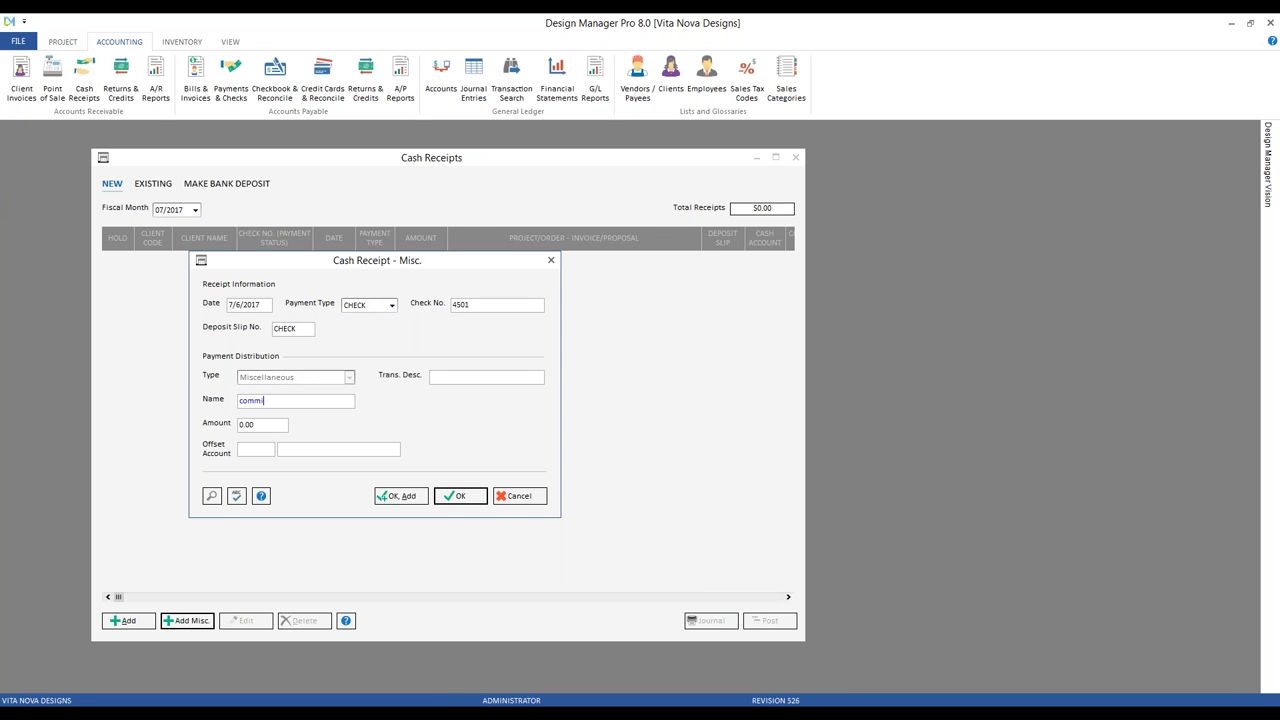
{"action": "type", "text": "n"}
{"action": "key", "text": "ctrl+a"}
{"action": "key", "text": "ctrl+c"}
{"action": "left_click", "coordinate": [445, 378]}
{"action": "key", "text": "ctrl+v"}
{"action": "left_click", "coordinate": [266, 425]}
{"action": "type", "text": "100"}
{"action": "key", "text": "Tab"}
Step: Filter the account lookup by 4 and choose 49400 Commissions as the offset account
{"action": "left_click", "coordinate": [211, 495]}
{"action": "left_click_drag", "start_coordinate": [238, 490], "coordinate": [149, 169]}
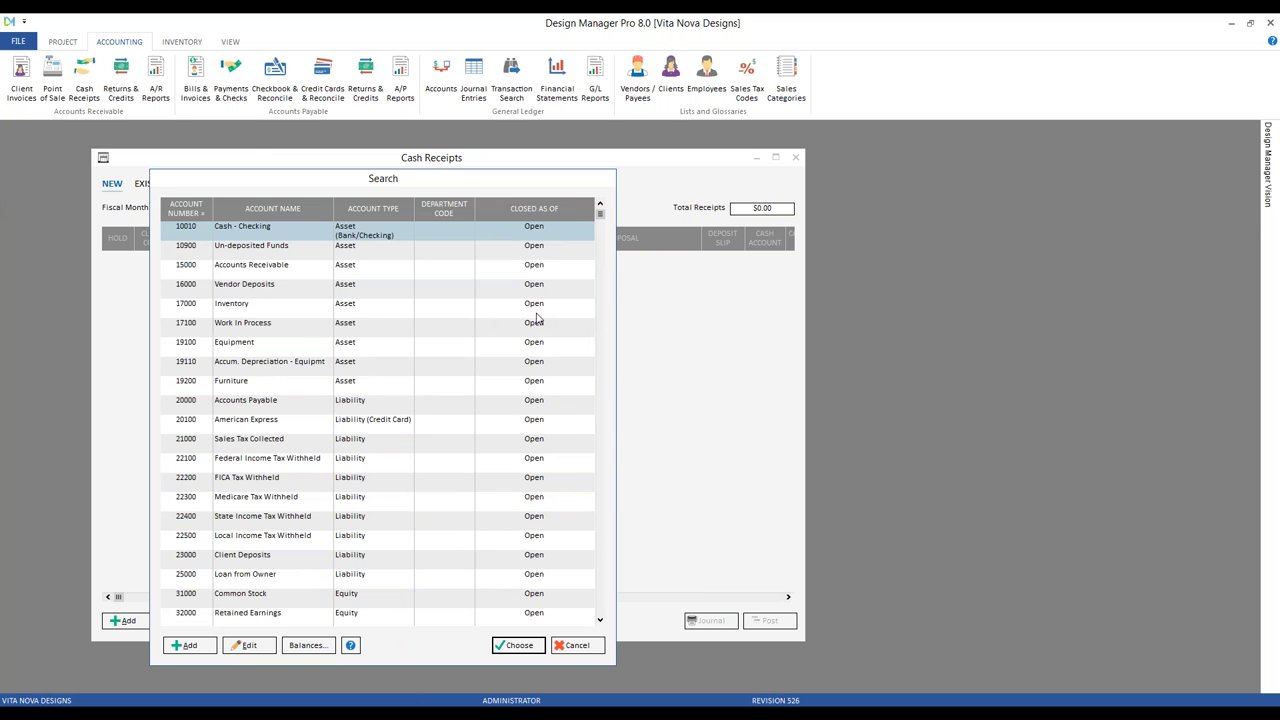
{"action": "type", "text": "4"}
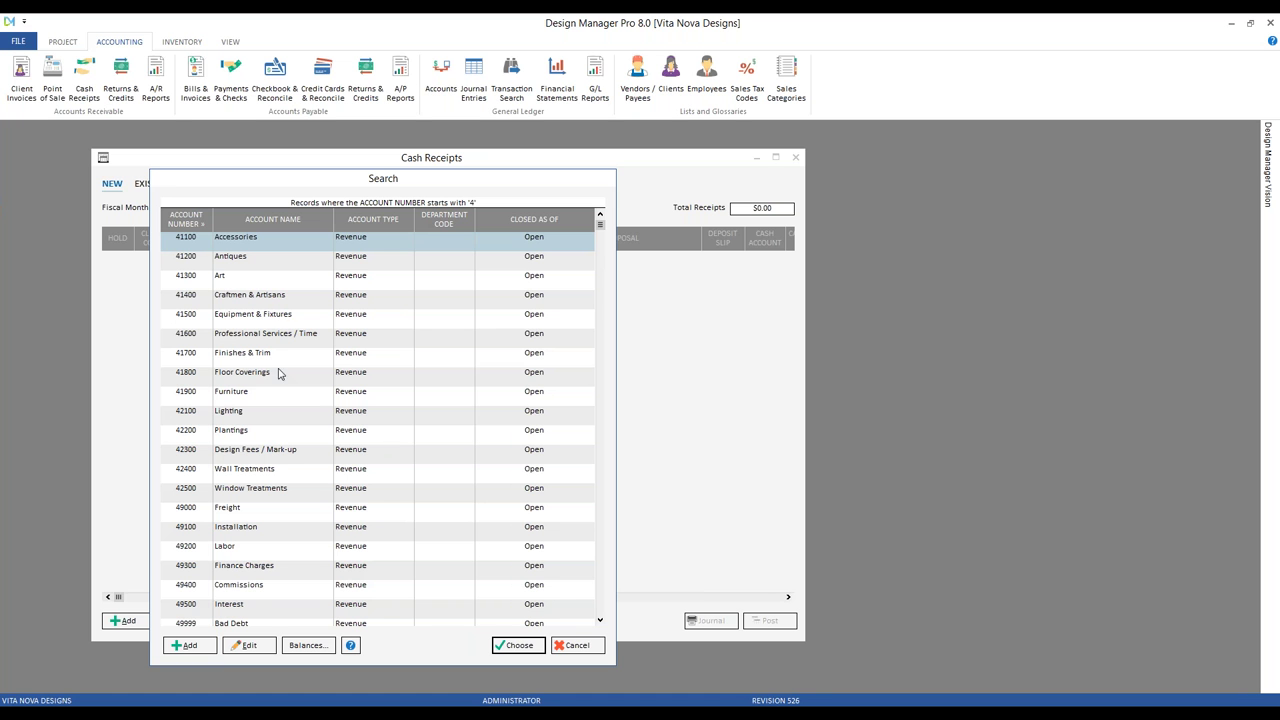
{"action": "left_click", "coordinate": [287, 588]}
{"action": "scroll", "coordinate": [305, 389], "scroll_direction": "down", "scroll_amount": 1}
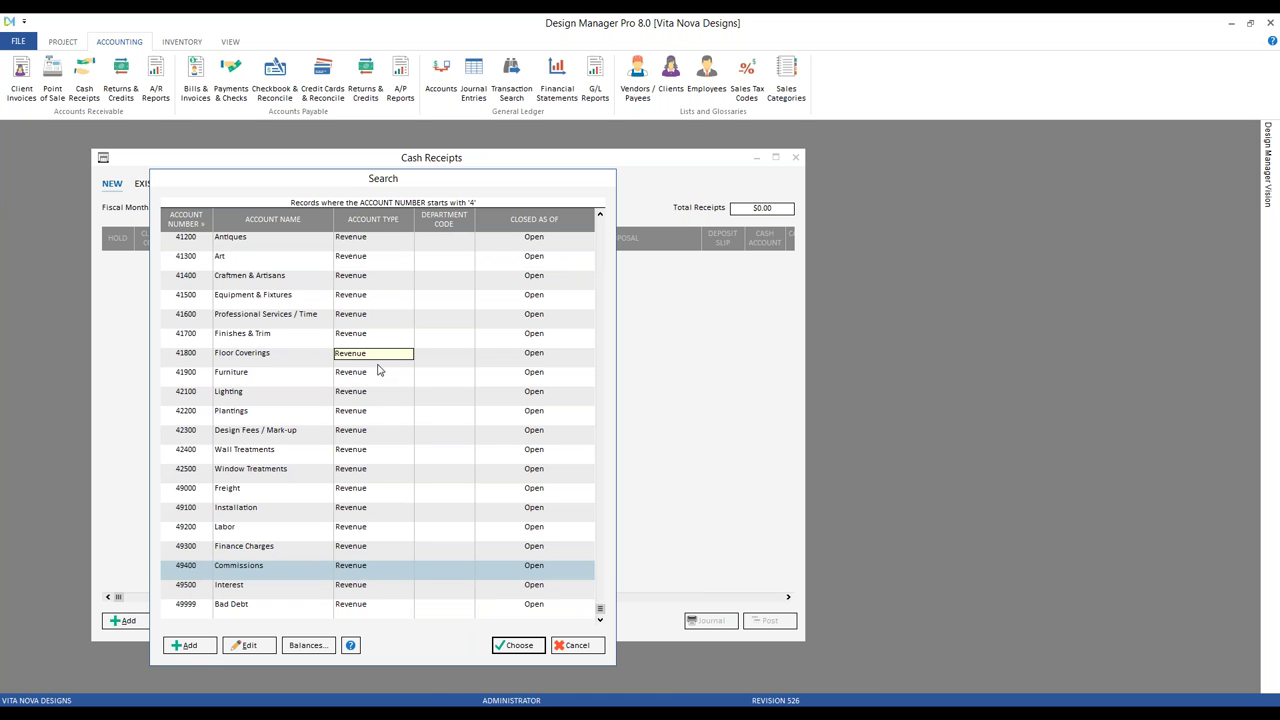
{"action": "left_click", "coordinate": [207, 650]}
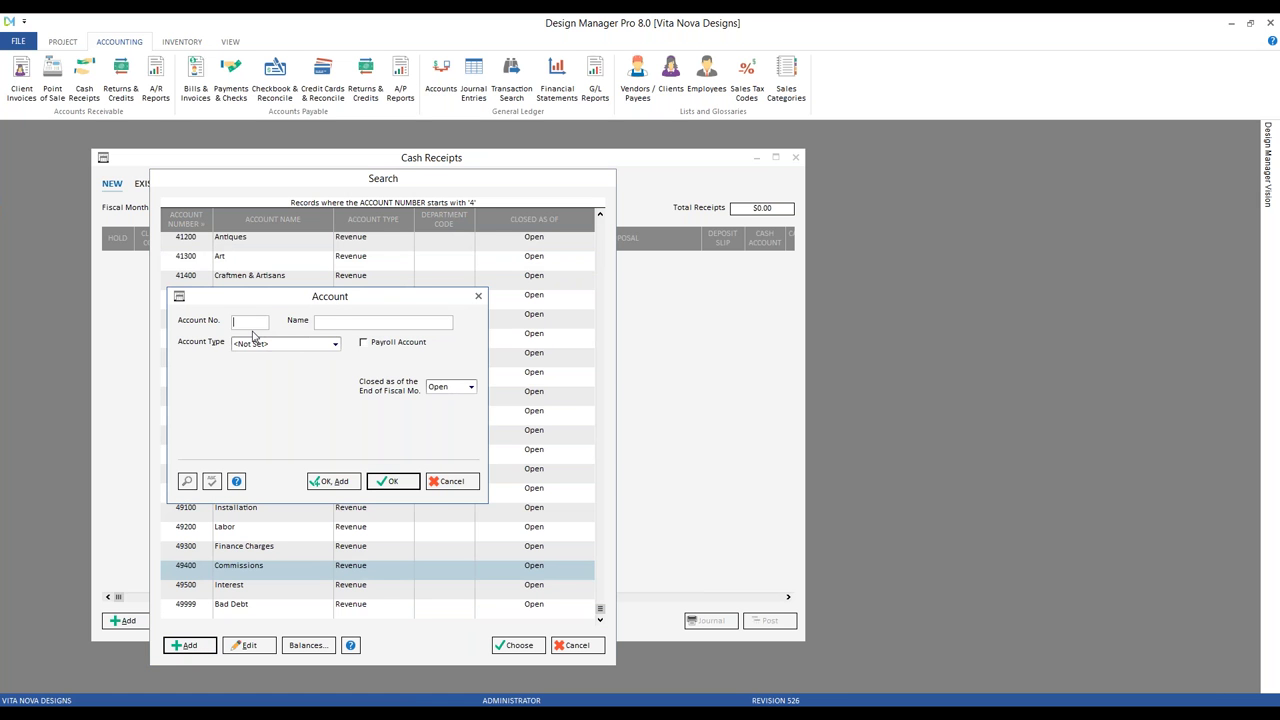
{"action": "left_click", "coordinate": [336, 344]}
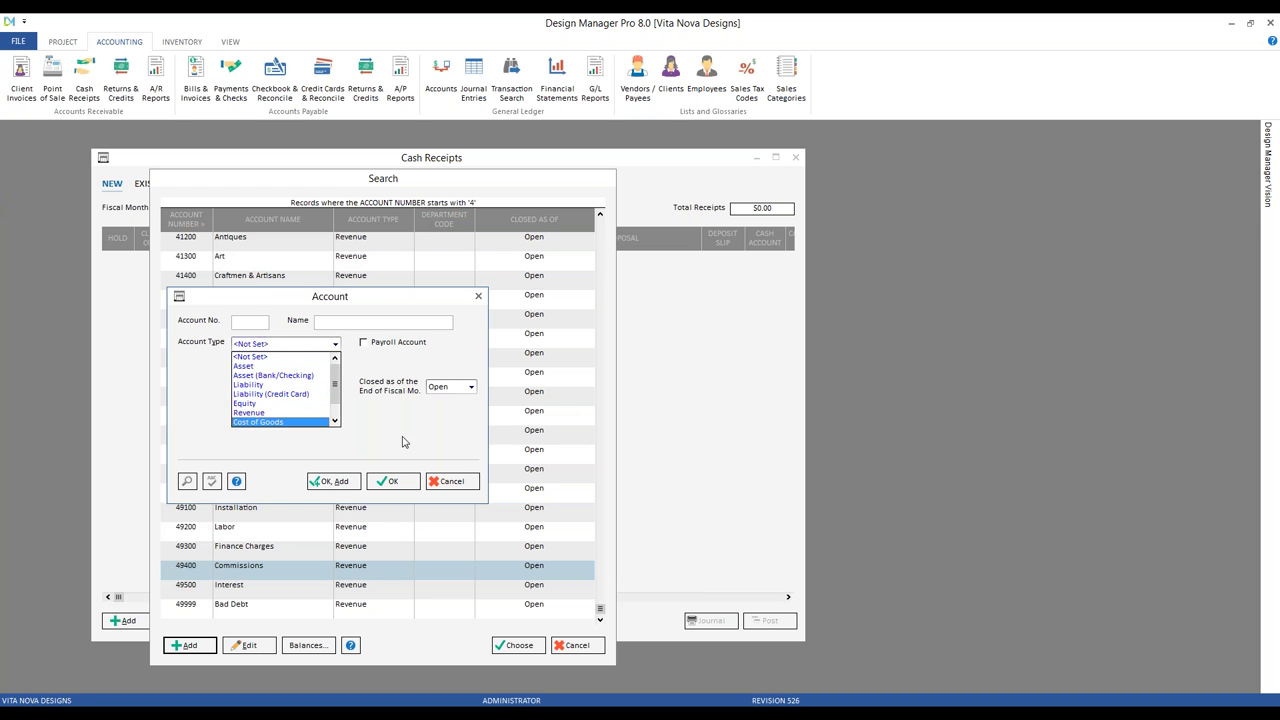
{"action": "left_click", "coordinate": [404, 443]}
{"action": "left_click", "coordinate": [452, 481]}
{"action": "left_click", "coordinate": [520, 645]}
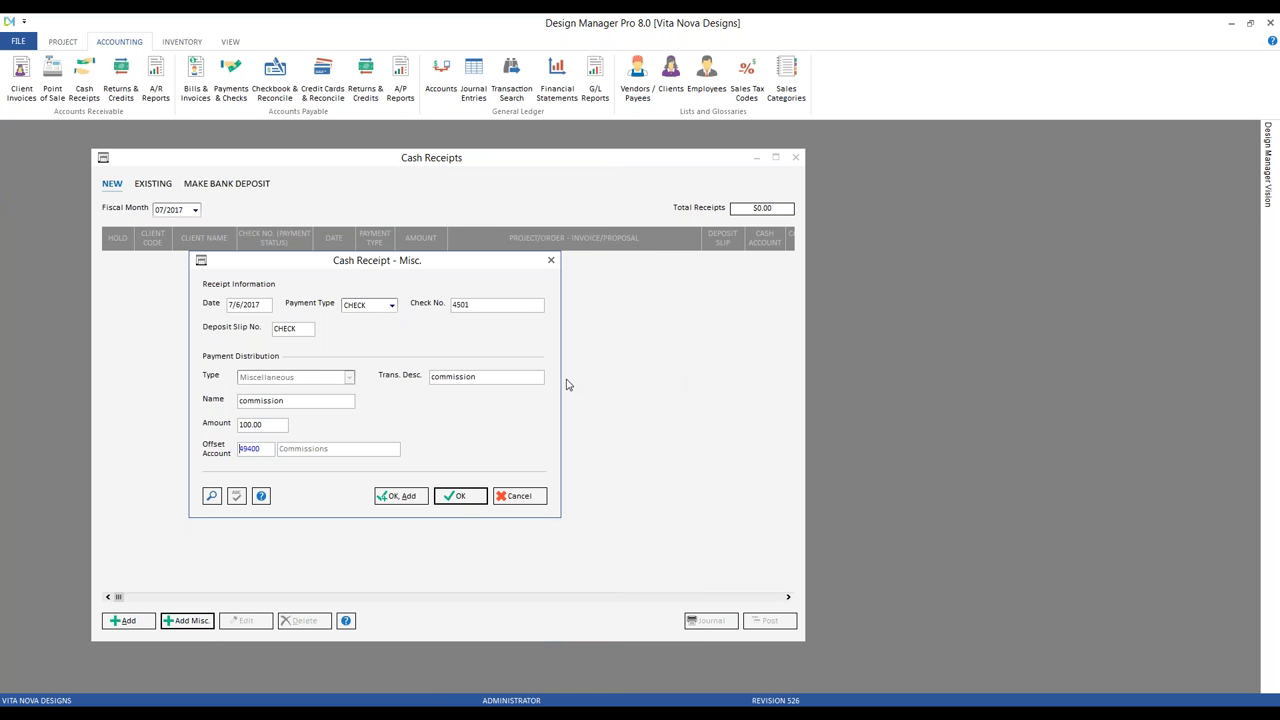
Step: Save the $100.00 receipt, preview its posting journal at 150%, and post it to 07/2017
{"action": "left_click", "coordinate": [458, 496]}
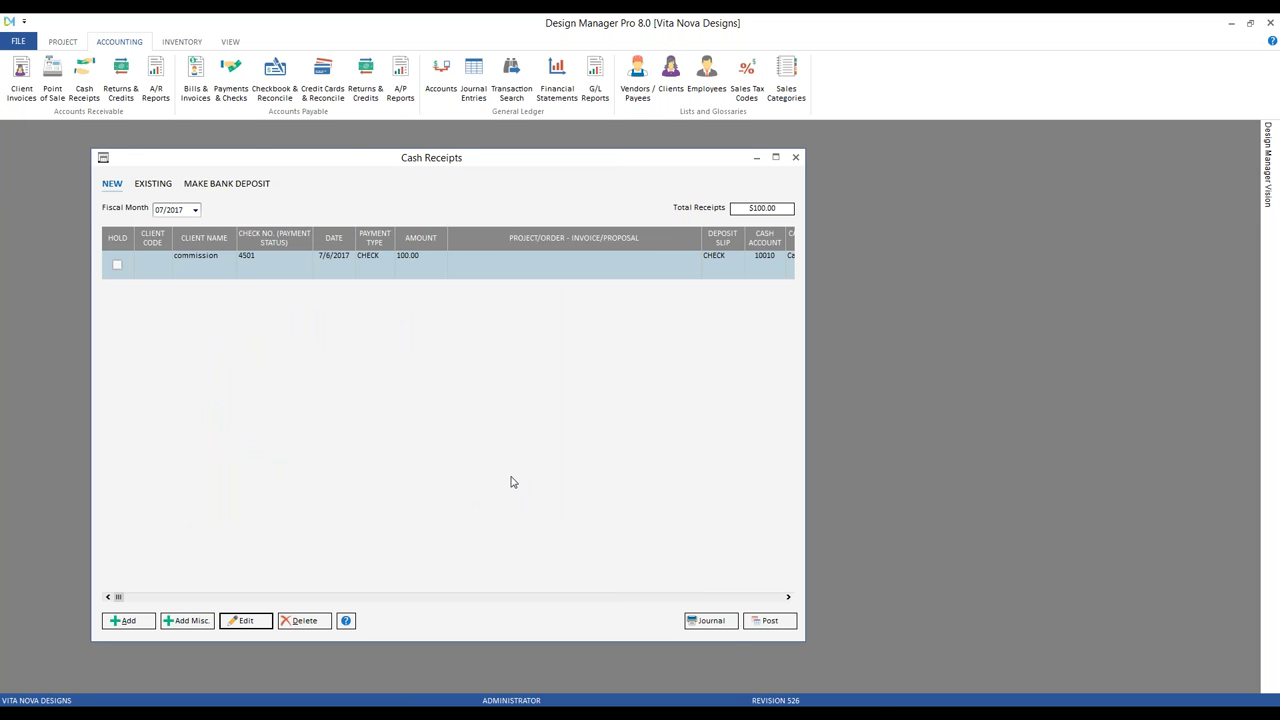
{"action": "left_click", "coordinate": [704, 620]}
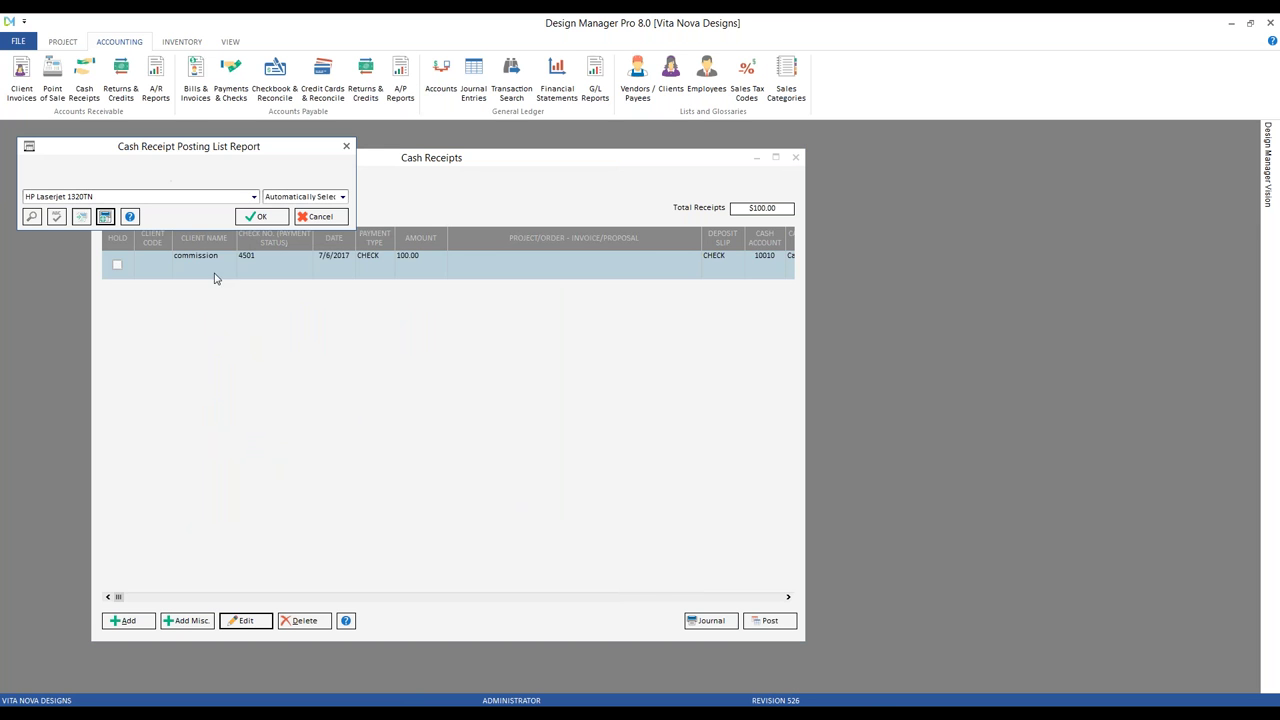
{"action": "left_click", "coordinate": [258, 217]}
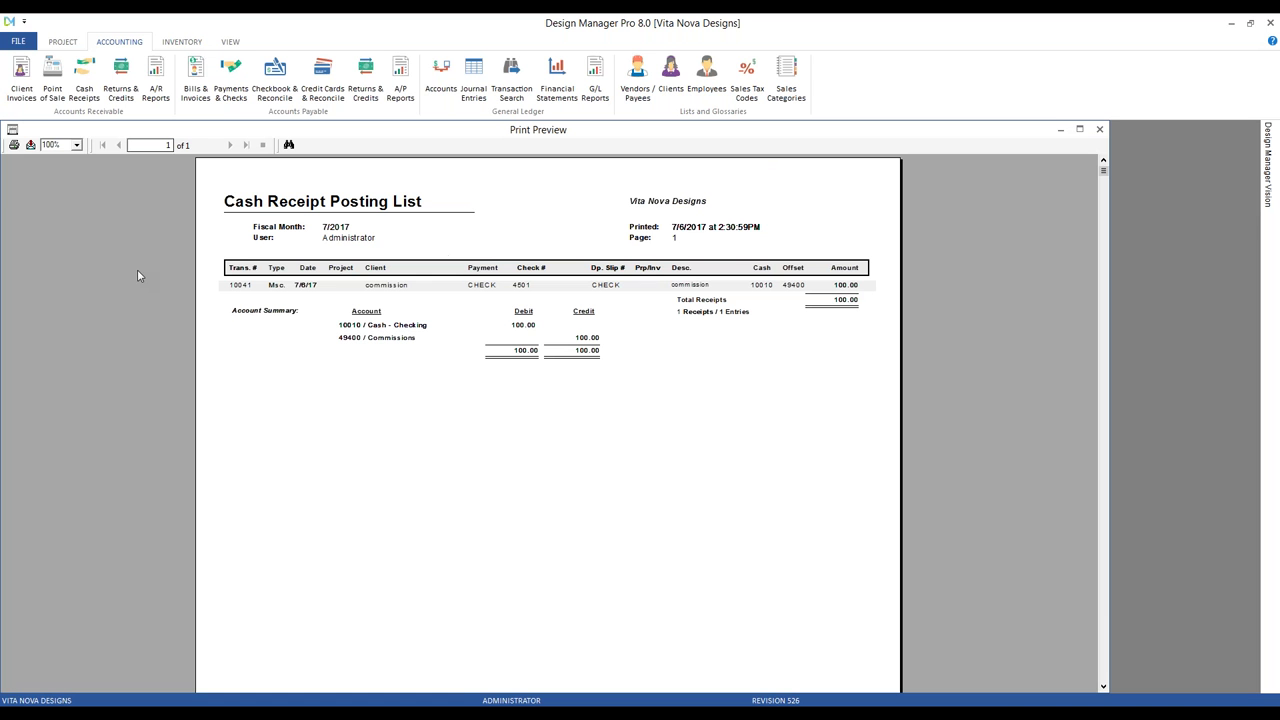
{"action": "left_click", "coordinate": [76, 145]}
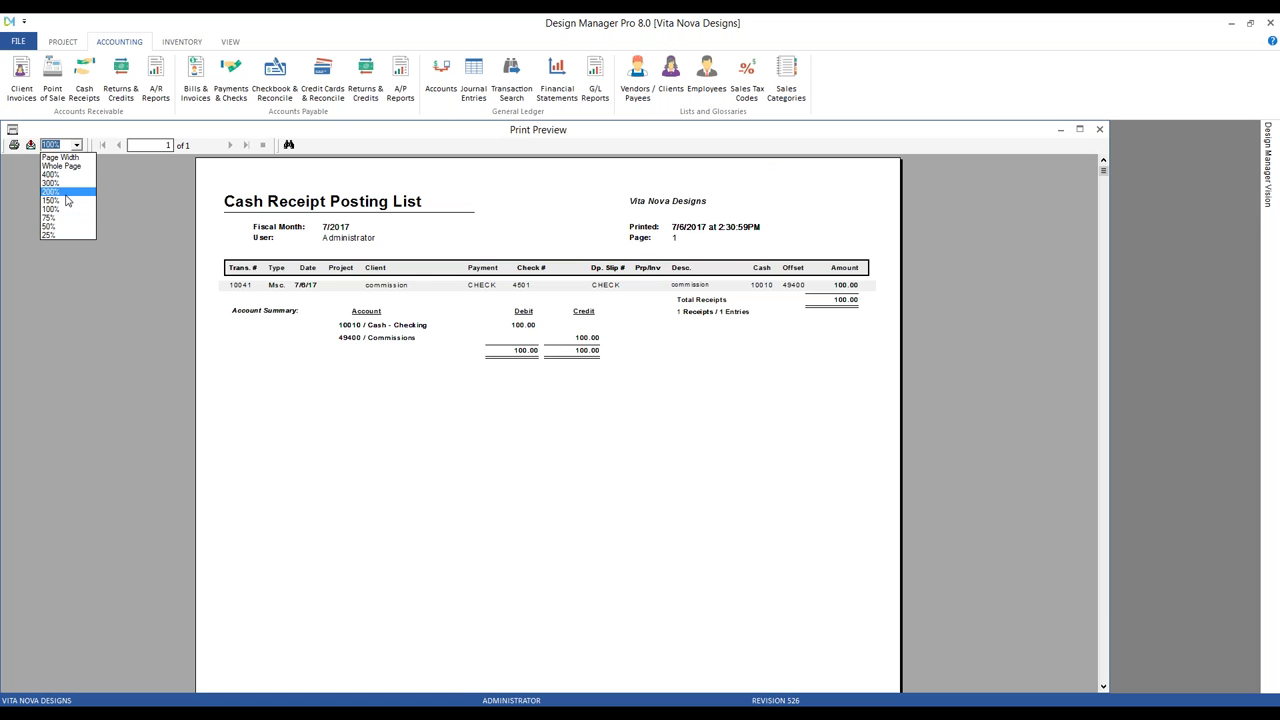
{"action": "left_click", "coordinate": [66, 202]}
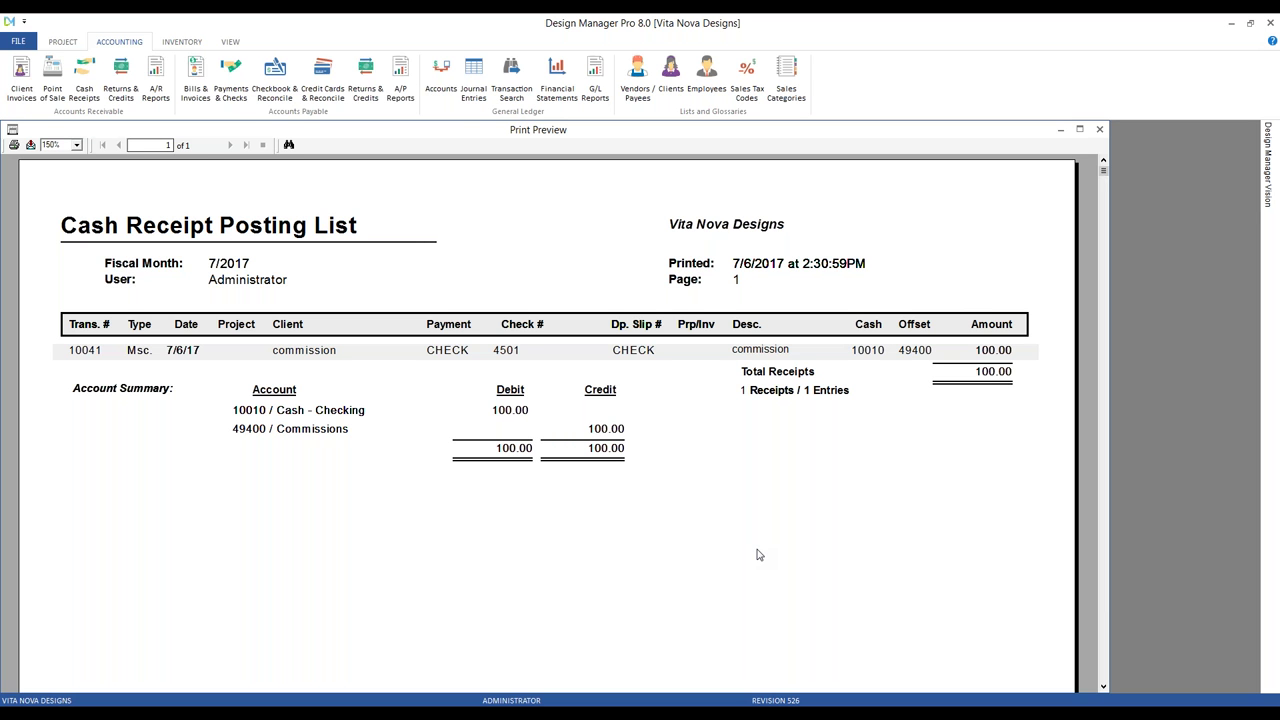
{"action": "left_click", "coordinate": [1099, 129]}
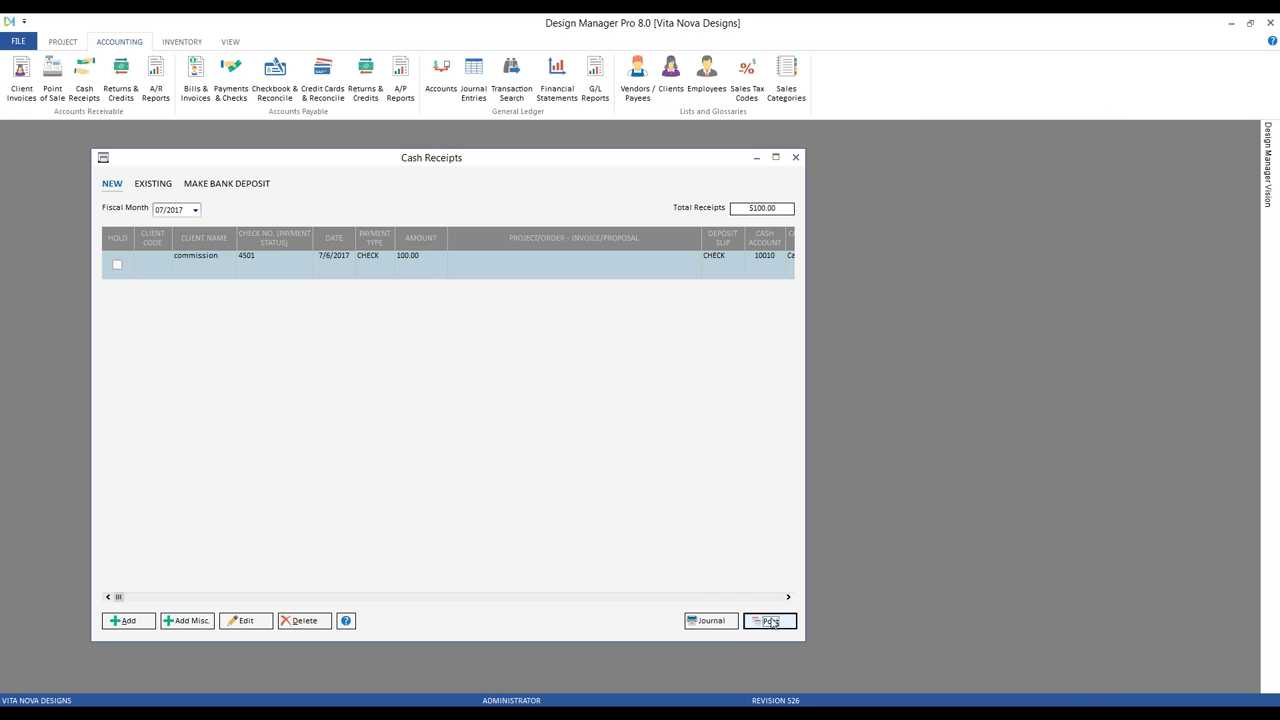
{"action": "left_click", "coordinate": [770, 621]}
{"action": "left_click", "coordinate": [702, 423]}
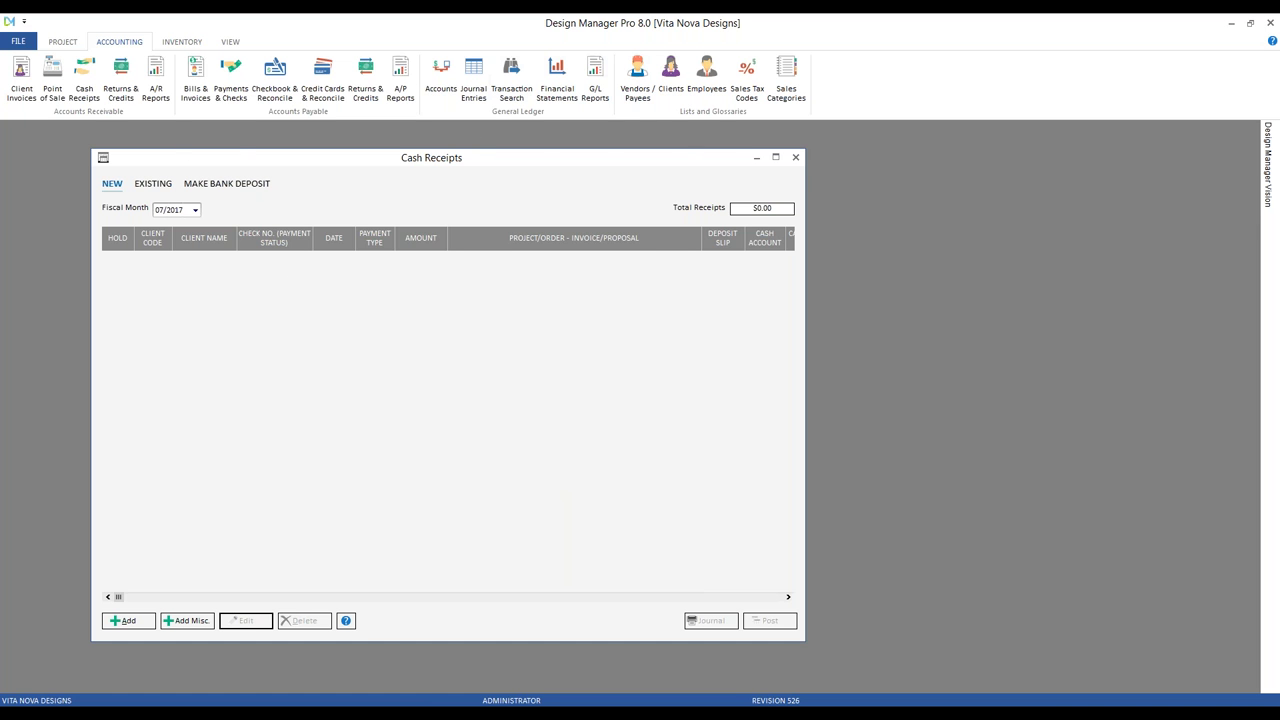
Step: Close Cash Receipts and add the Monthly Income Statement under G/L Reports to Favorites
{"action": "left_click", "coordinate": [796, 159]}
{"action": "left_click", "coordinate": [595, 78]}
{"action": "left_click_drag", "start_coordinate": [223, 185], "coordinate": [241, 161]}
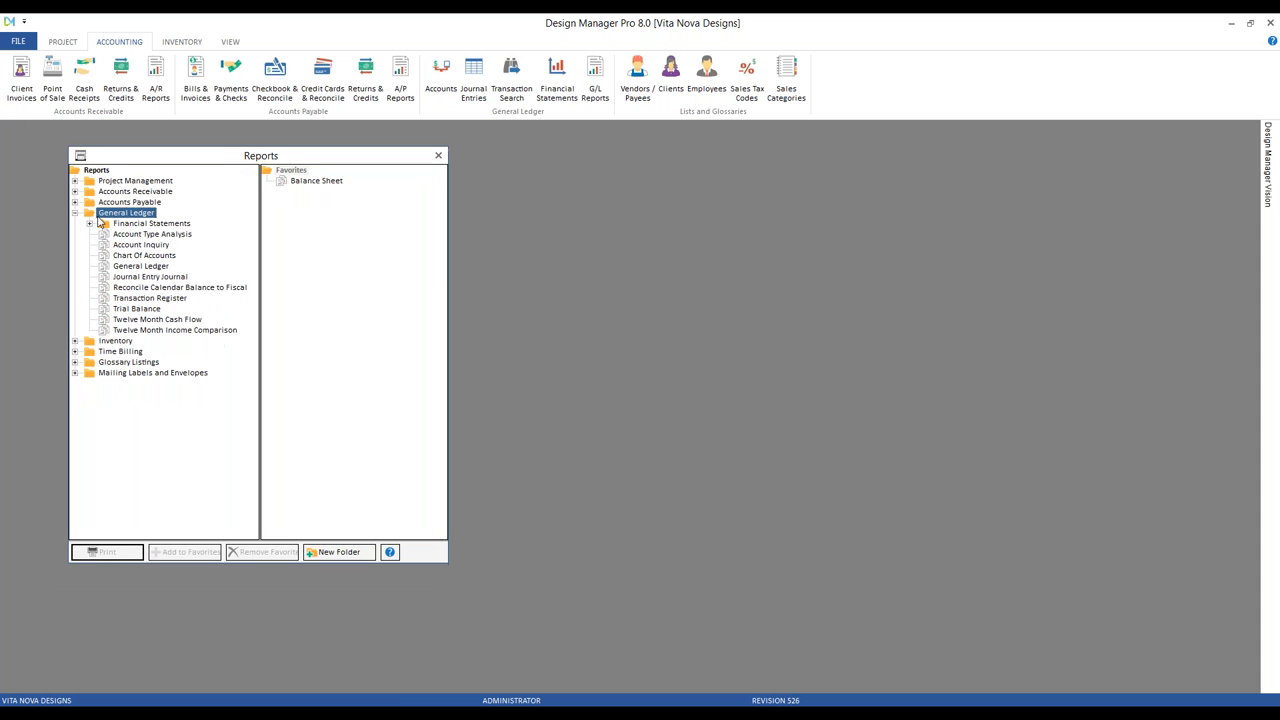
{"action": "left_click", "coordinate": [89, 223]}
{"action": "left_click", "coordinate": [103, 256]}
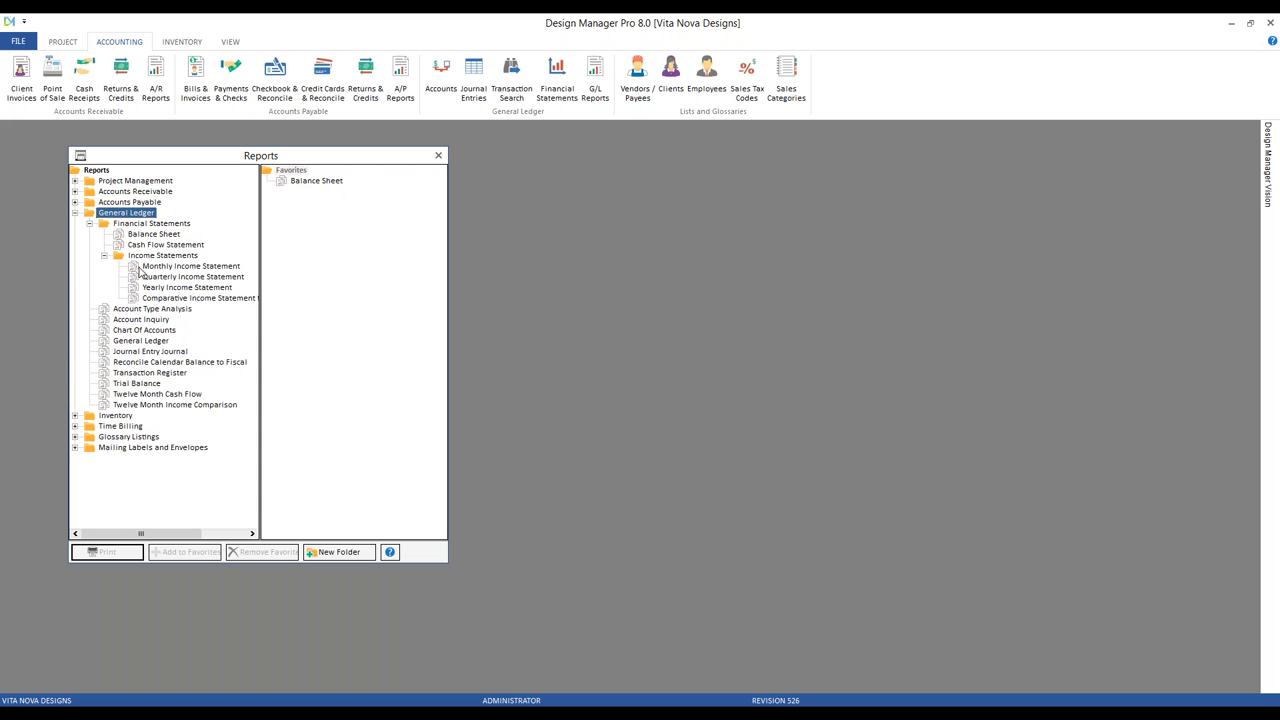
{"action": "left_click", "coordinate": [152, 266]}
{"action": "left_click", "coordinate": [196, 556]}
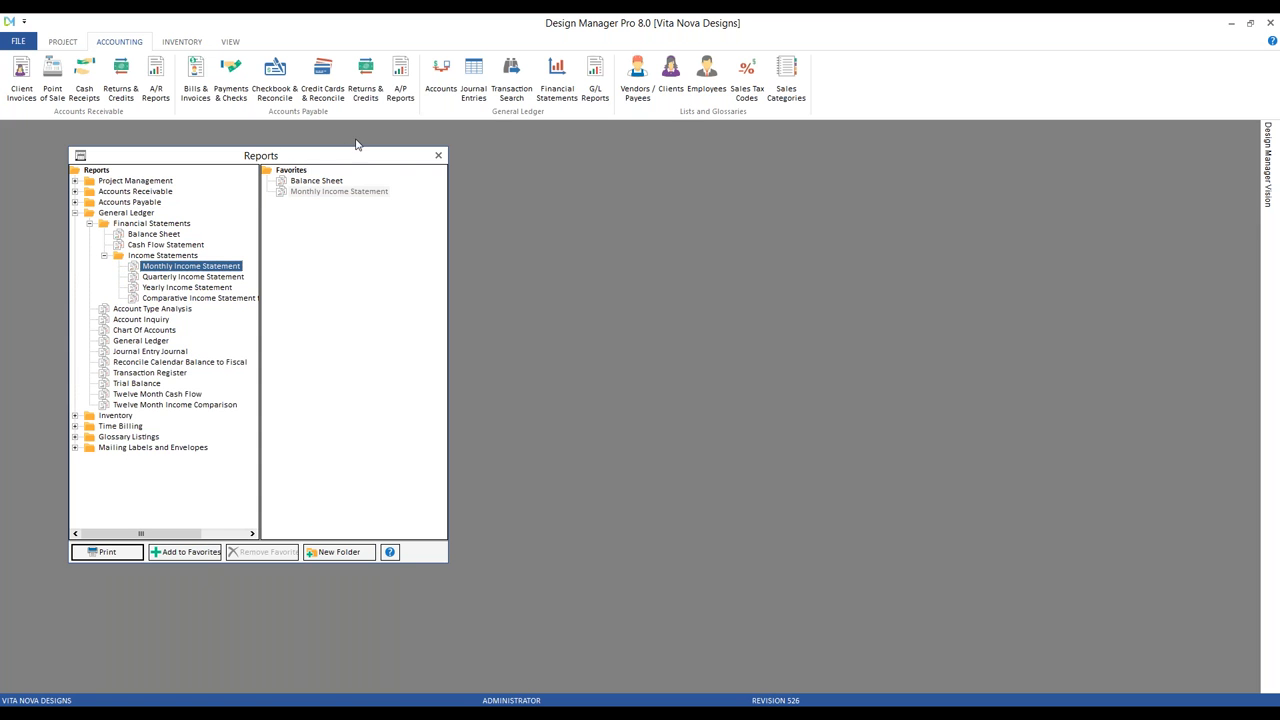
Step: Run the July Monthly Income Statement and review it at 150% magnification
{"action": "double_click", "coordinate": [347, 191]}
{"action": "left_click", "coordinate": [318, 379]}
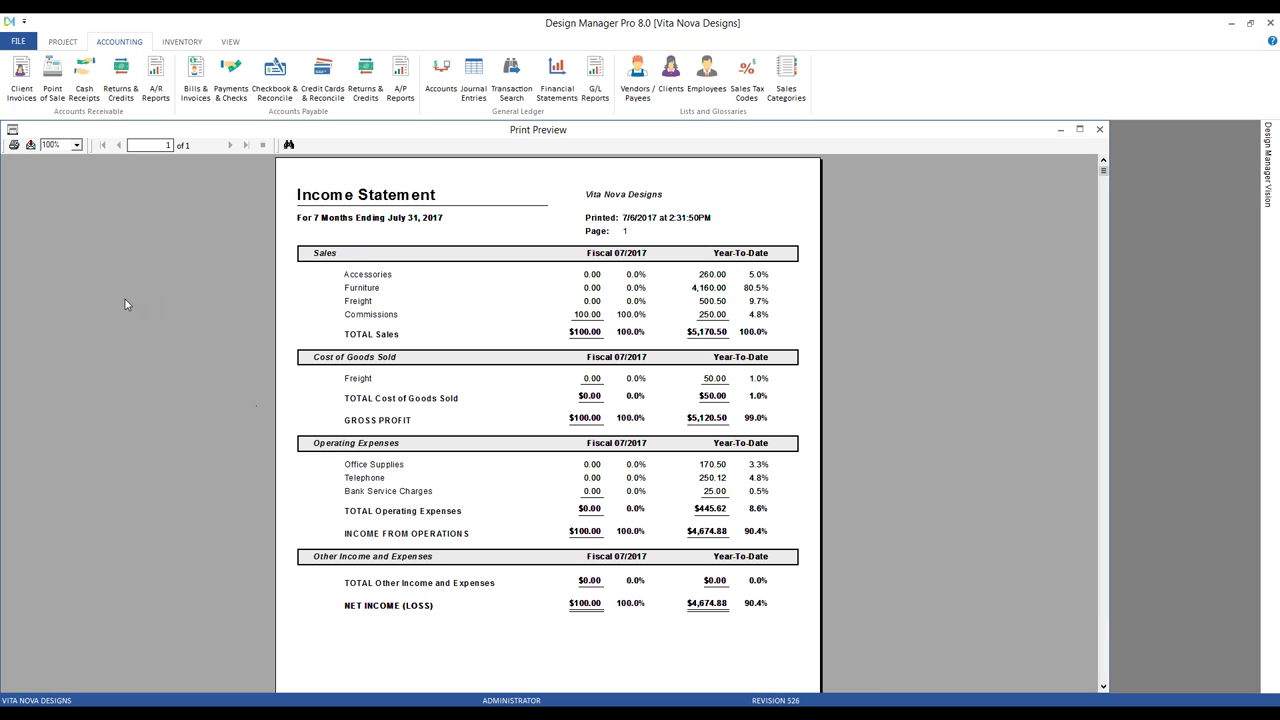
{"action": "left_click", "coordinate": [70, 143]}
{"action": "left_click", "coordinate": [58, 204]}
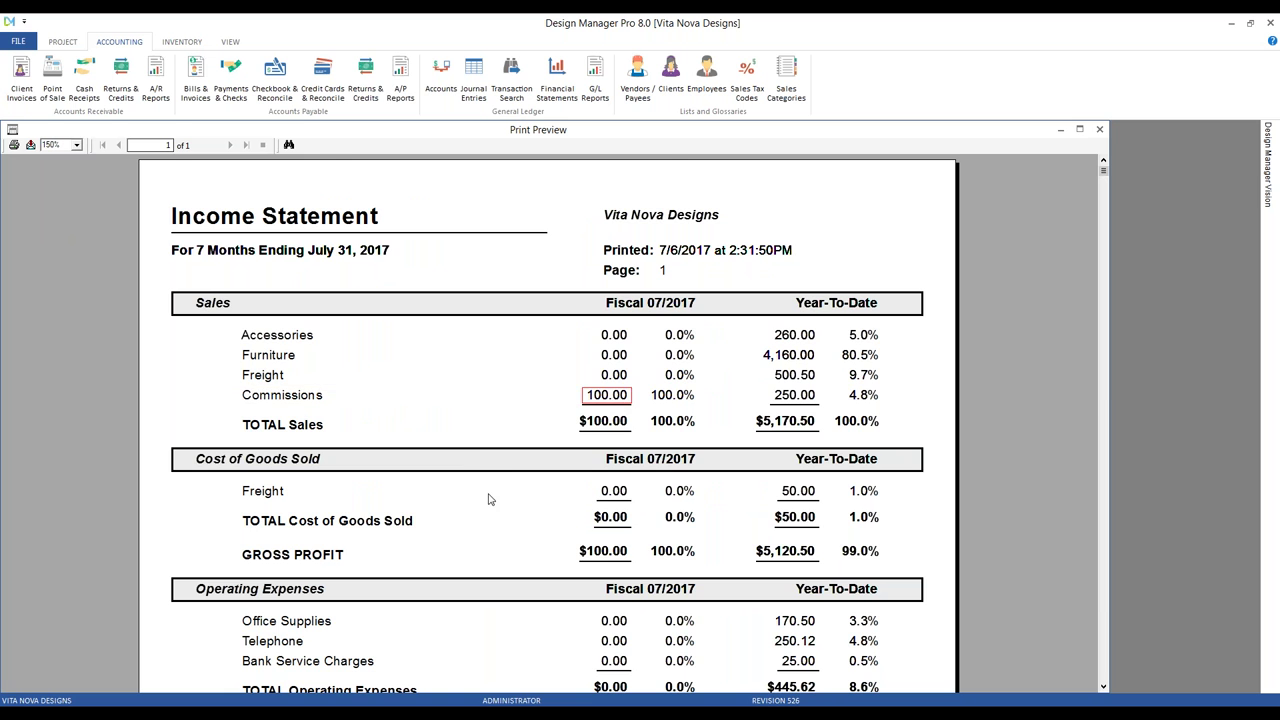
{"action": "scroll", "coordinate": [490, 500], "scroll_direction": "down", "scroll_amount": 5}
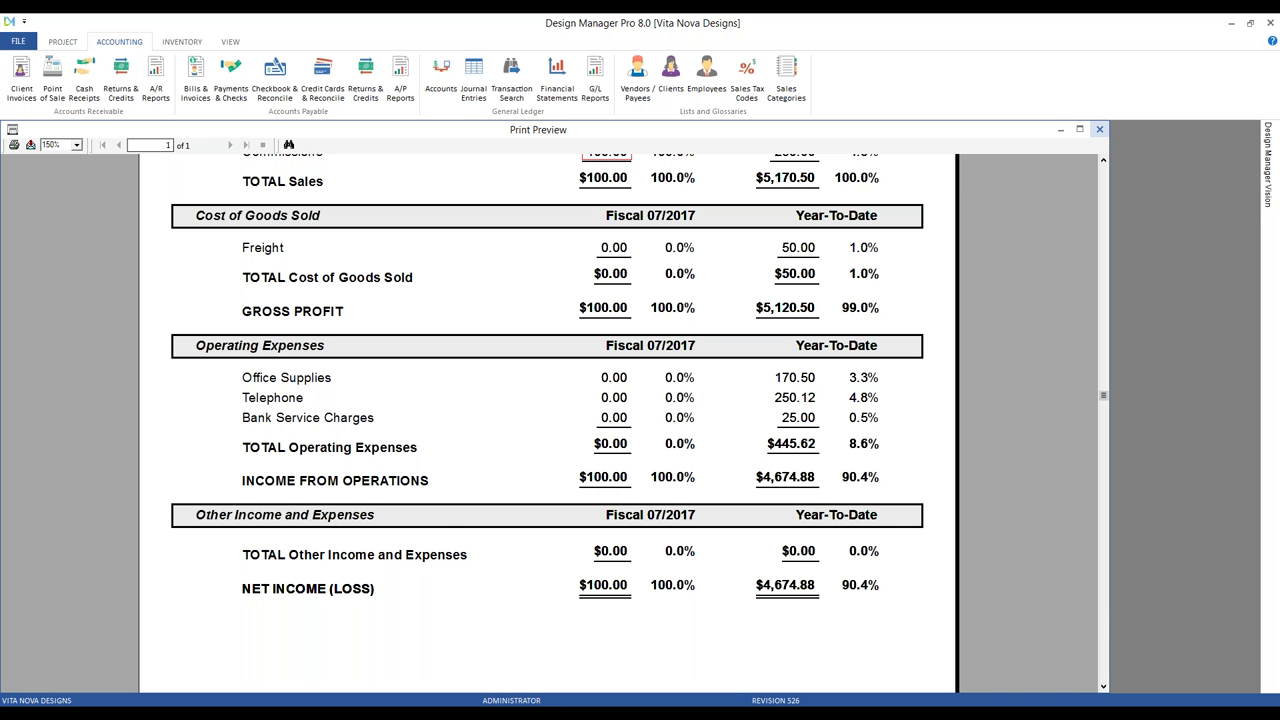
{"action": "left_click", "coordinate": [1101, 130]}
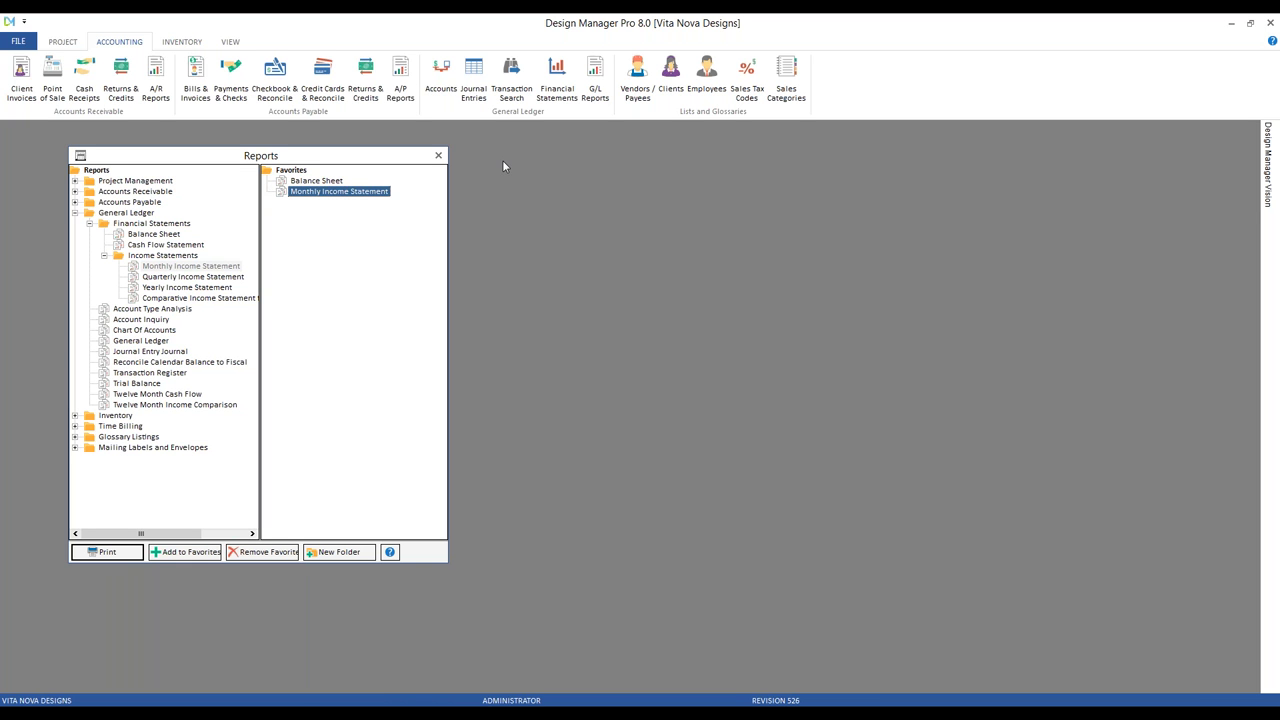
Step: Close Reports, expand CAR01's Proposals, and select proposal 0003 Outdoor Living Area
{"action": "left_click", "coordinate": [438, 155]}
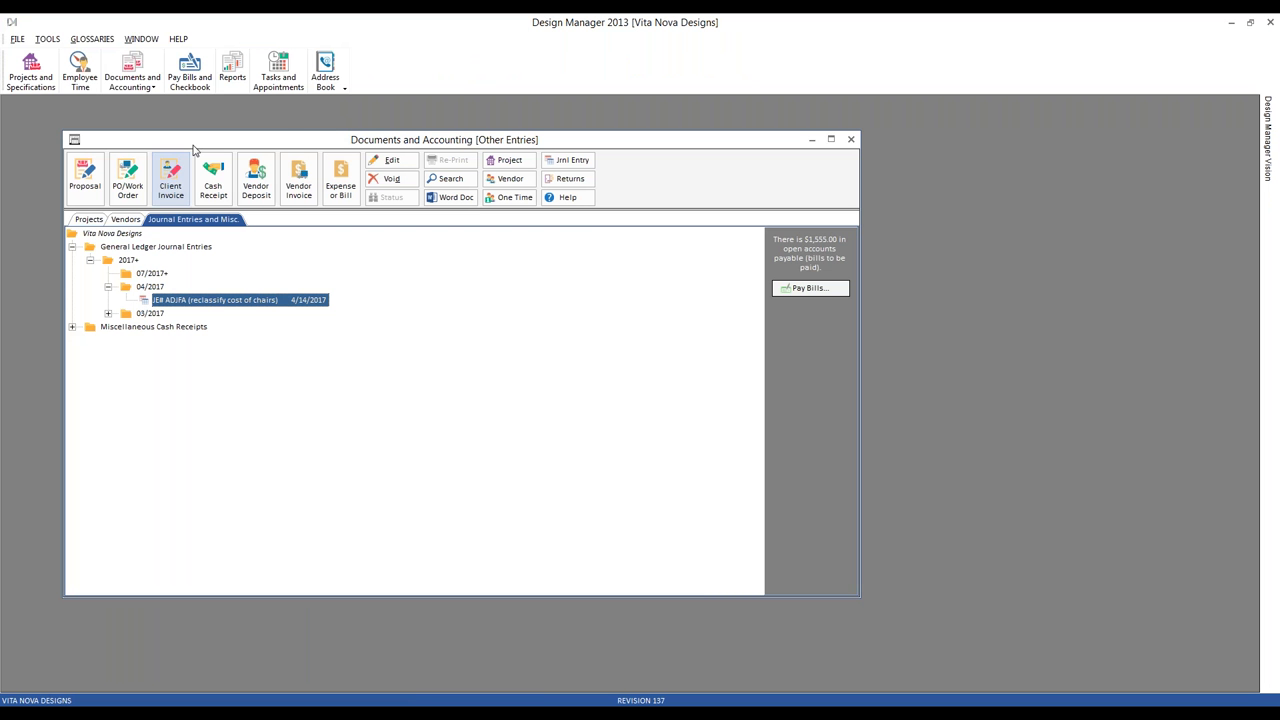
{"action": "left_click", "coordinate": [89, 219]}
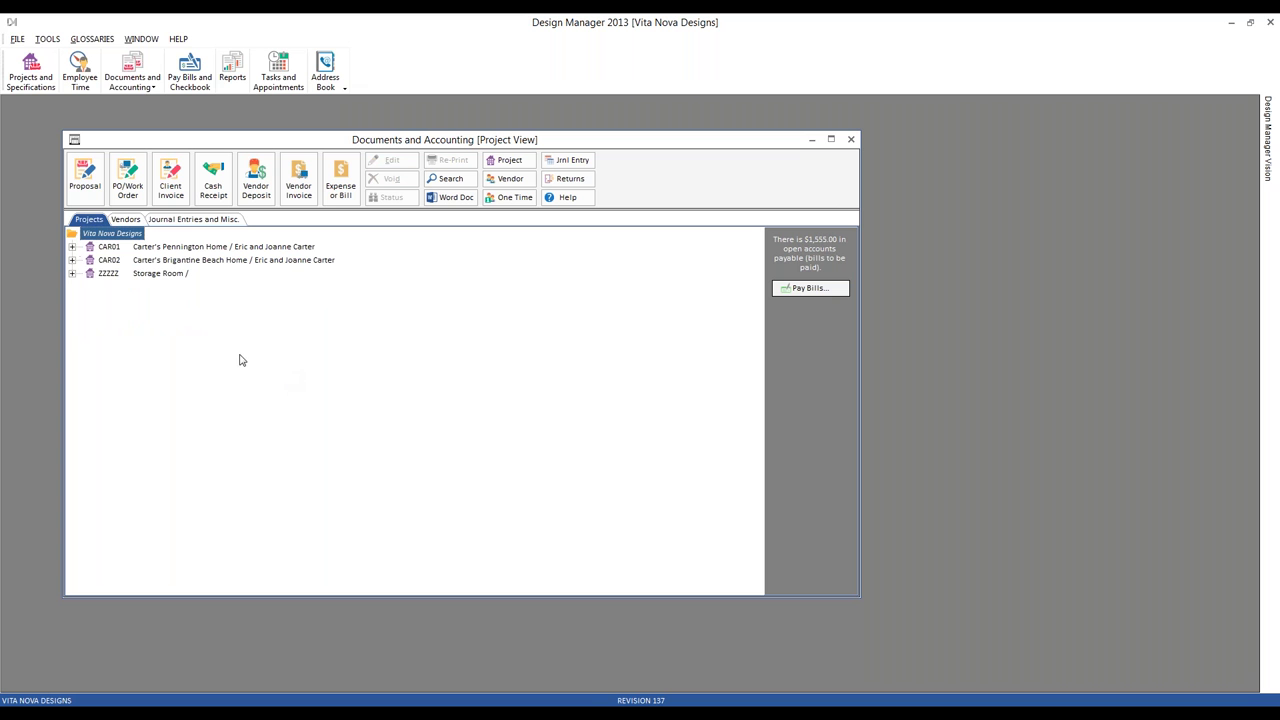
{"action": "left_click", "coordinate": [71, 246]}
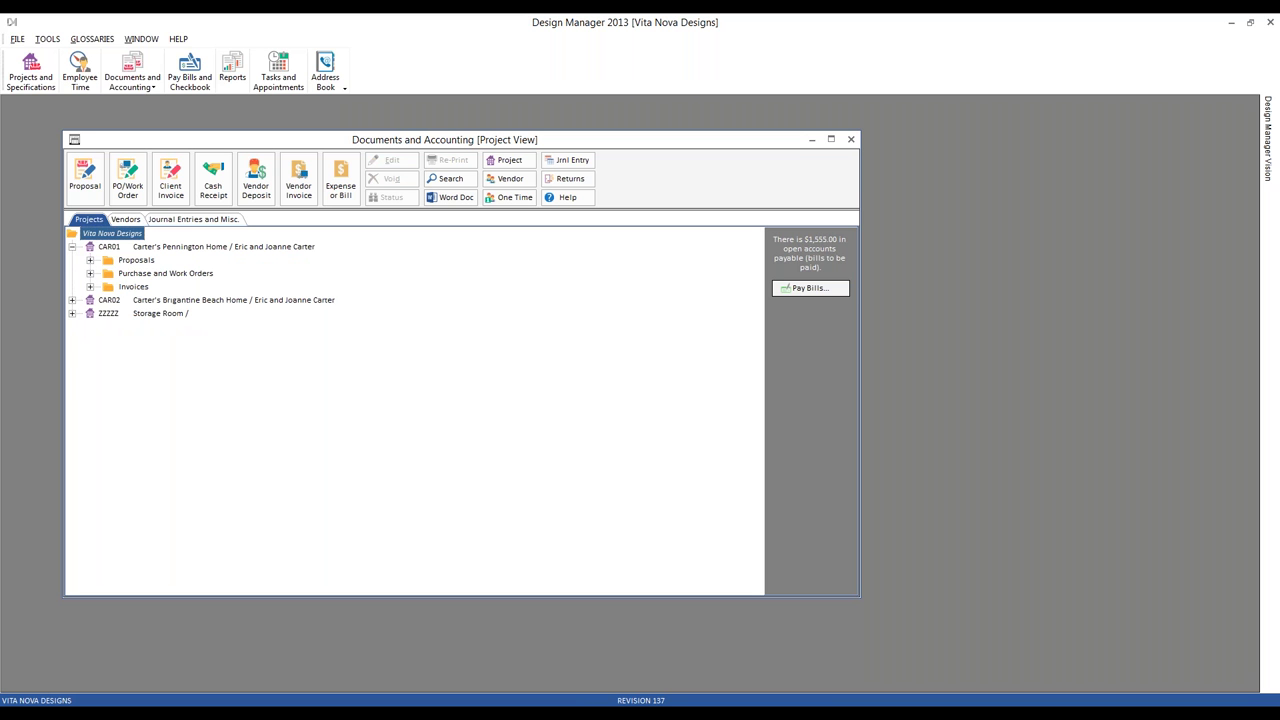
{"action": "left_click", "coordinate": [90, 260]}
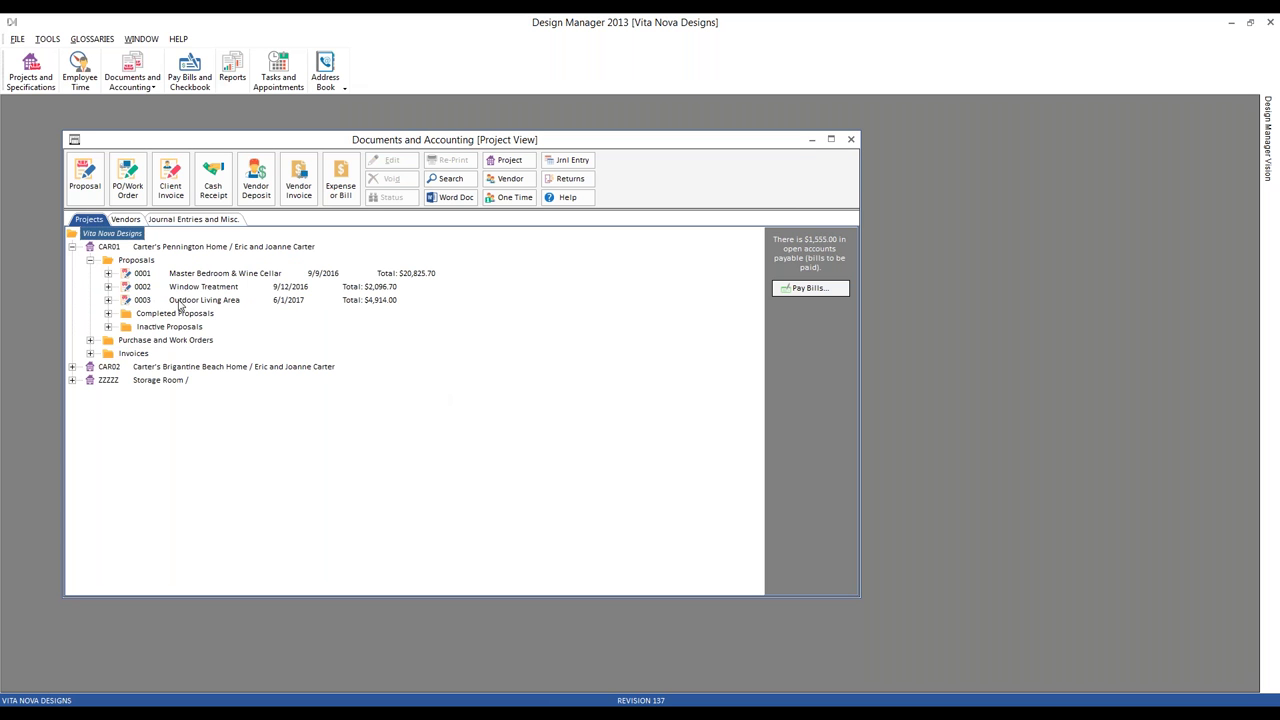
{"action": "left_click", "coordinate": [108, 300]}
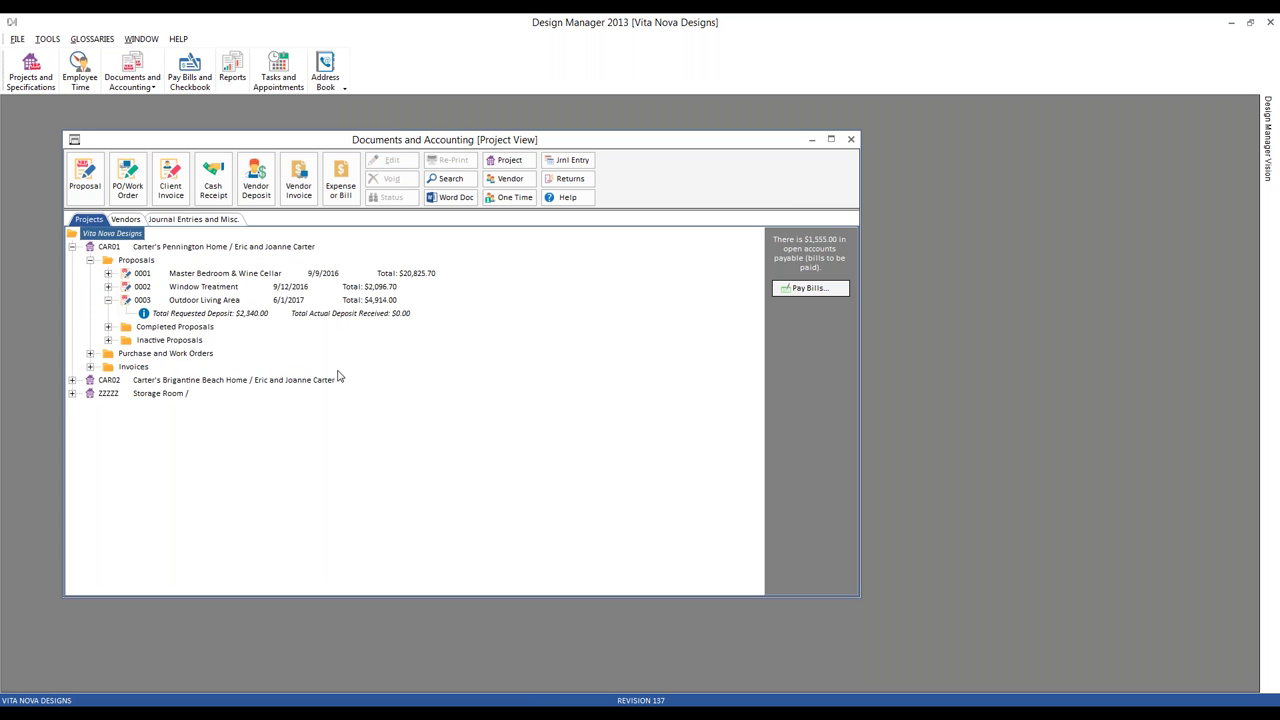
{"action": "left_click", "coordinate": [205, 303]}
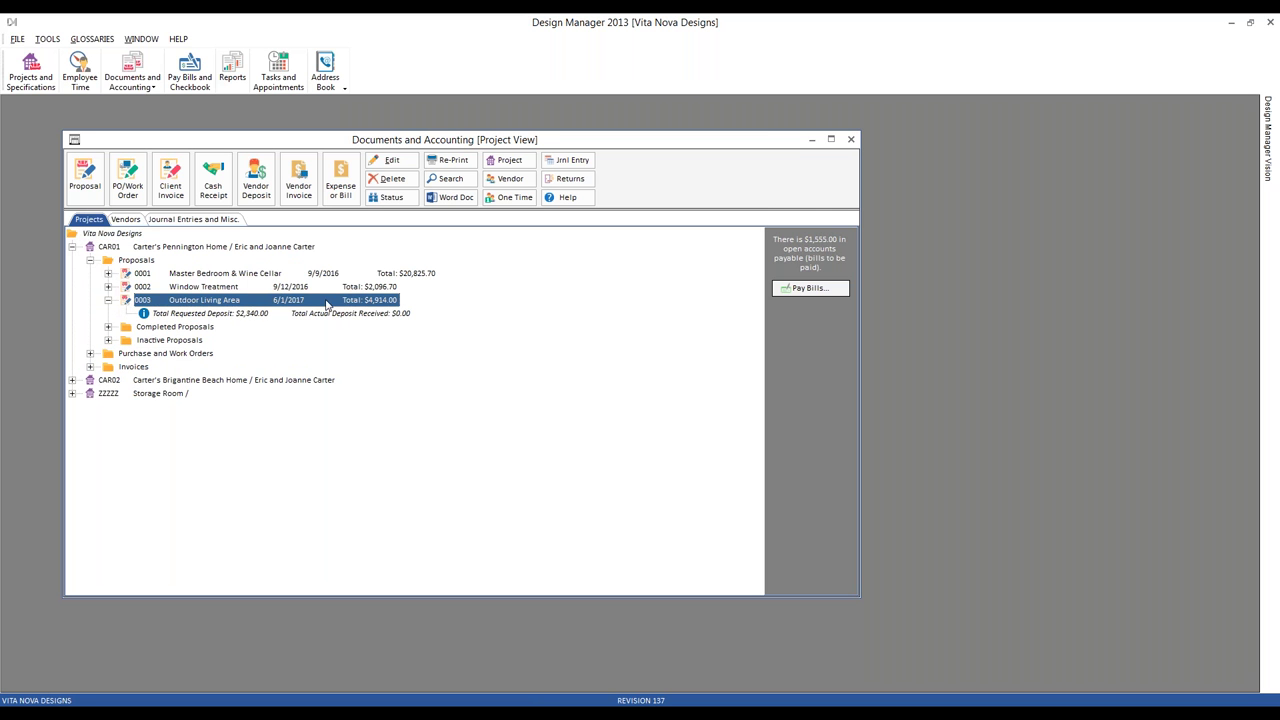
{"action": "left_click", "coordinate": [230, 313]}
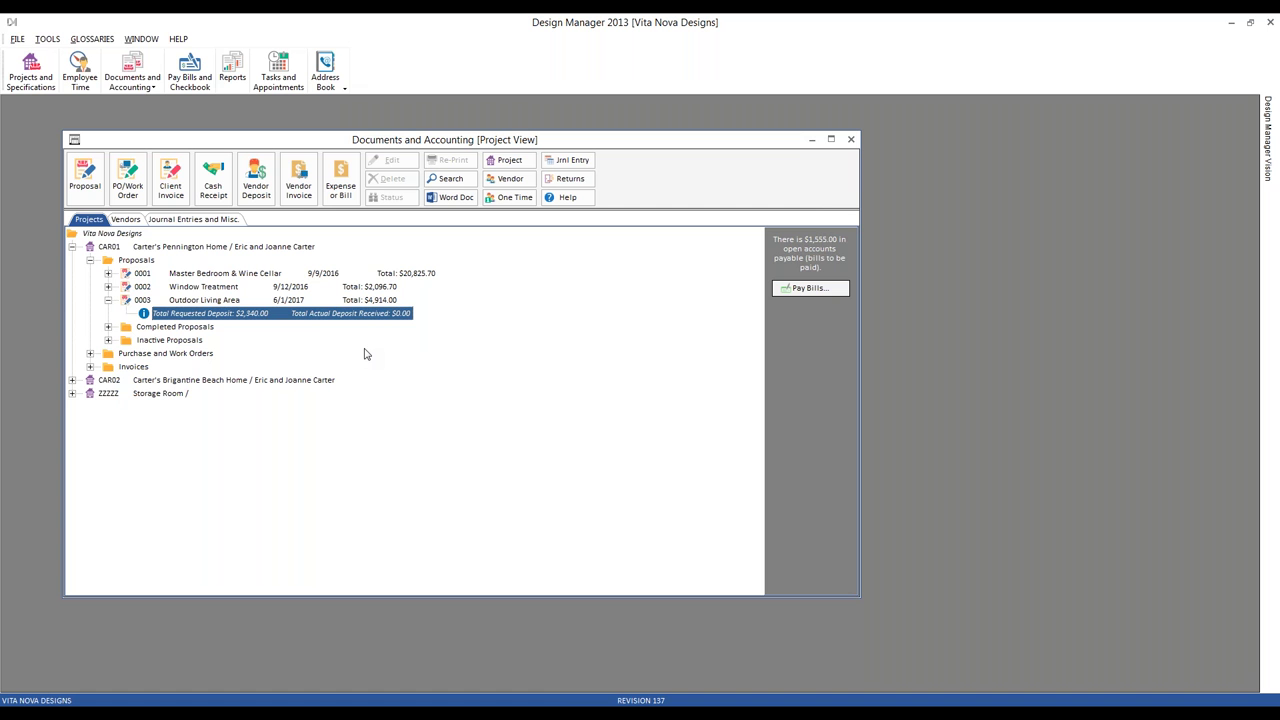
{"action": "left_click", "coordinate": [305, 305]}
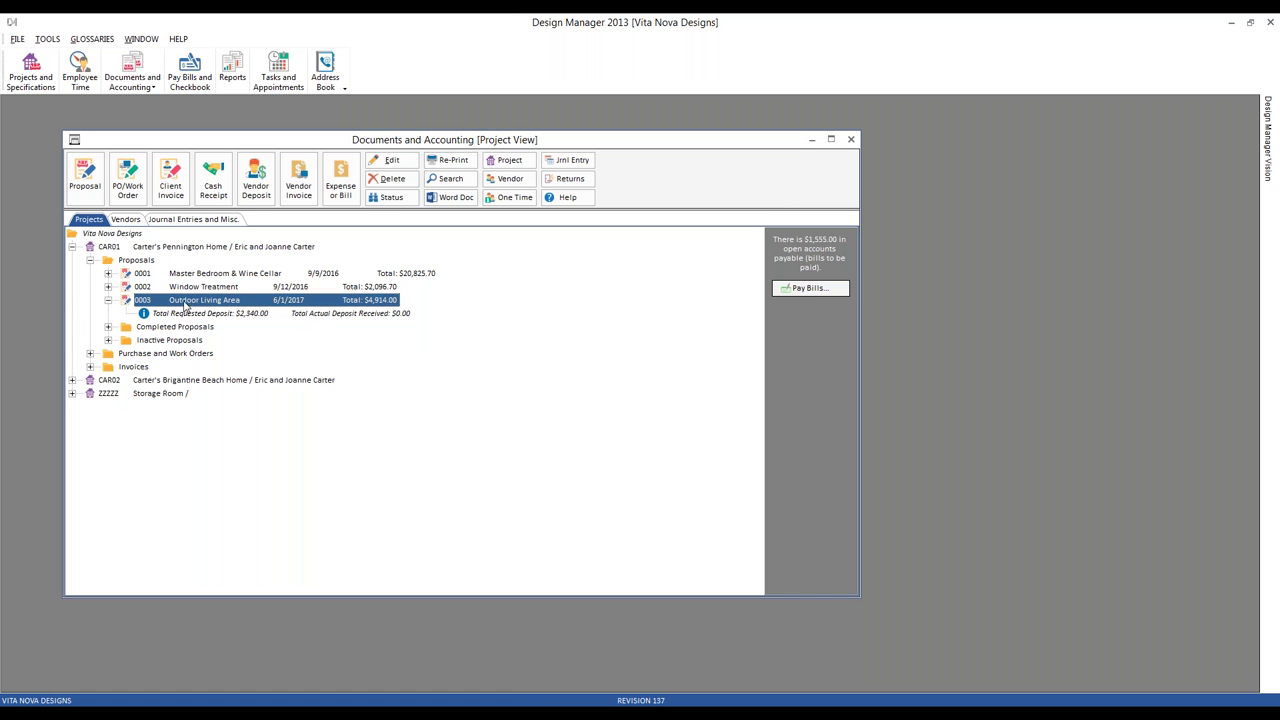
Step: Start a cash receipt for proposal 0003 with amount 2,500.00 by check 7000
{"action": "left_click", "coordinate": [213, 178]}
{"action": "left_click_drag", "start_coordinate": [190, 222], "coordinate": [425, 312]}
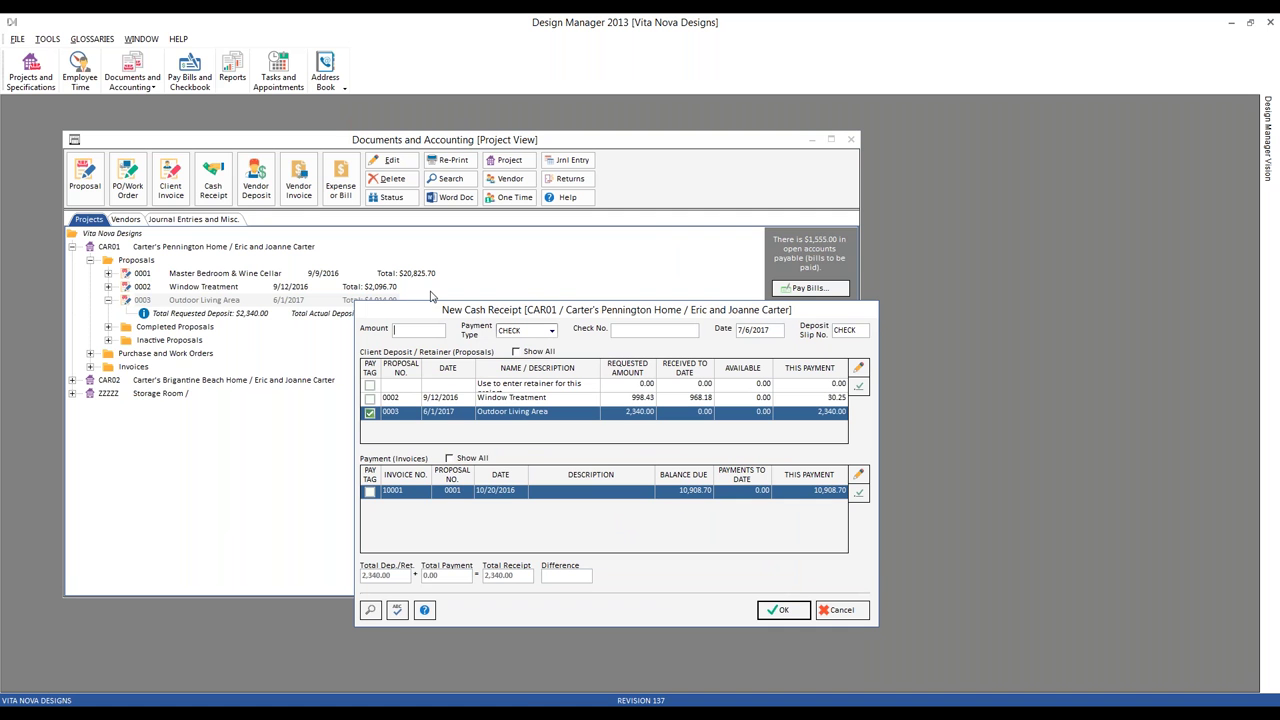
{"action": "type", "text": "2500"}
{"action": "key", "text": "Tab"}
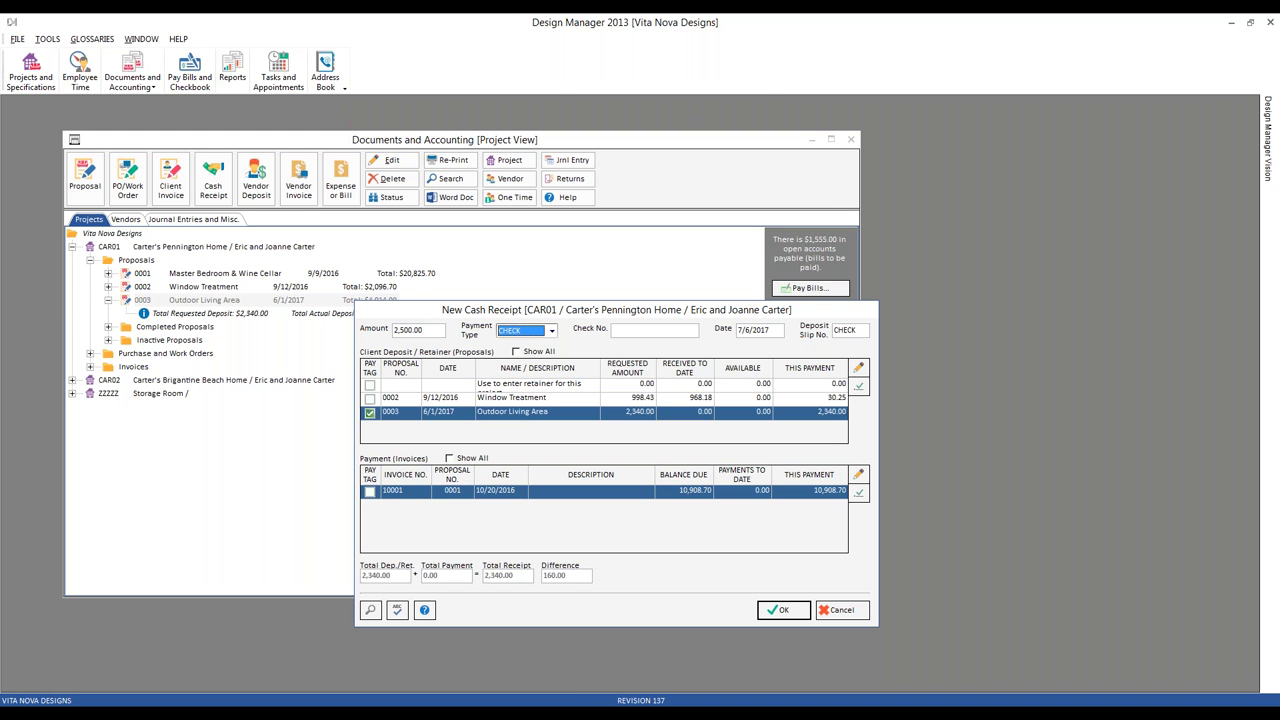
{"action": "key", "text": "Tab"}
{"action": "type", "text": "7000"}
{"action": "key", "text": "Tab"}
Step: After the mismatch warning, give the retainer row a 160.00 payment noted 'slight overpayment'
{"action": "left_click", "coordinate": [785, 611]}
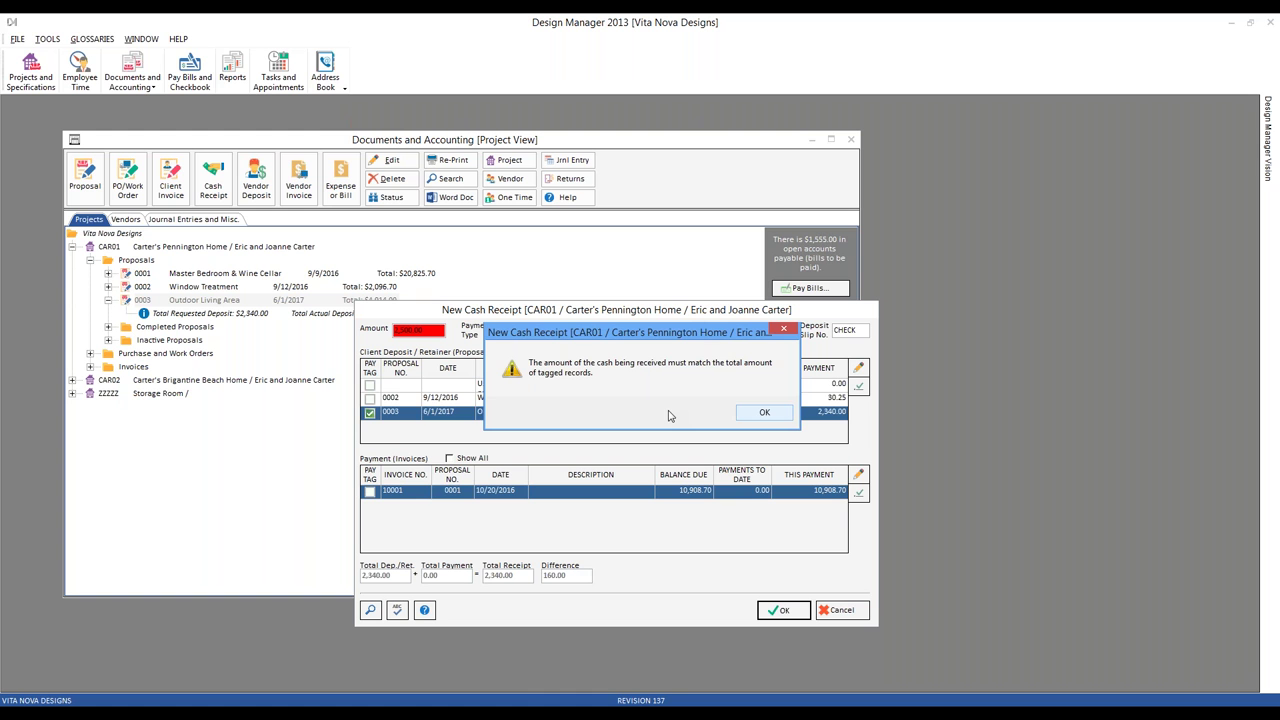
{"action": "left_click", "coordinate": [760, 414]}
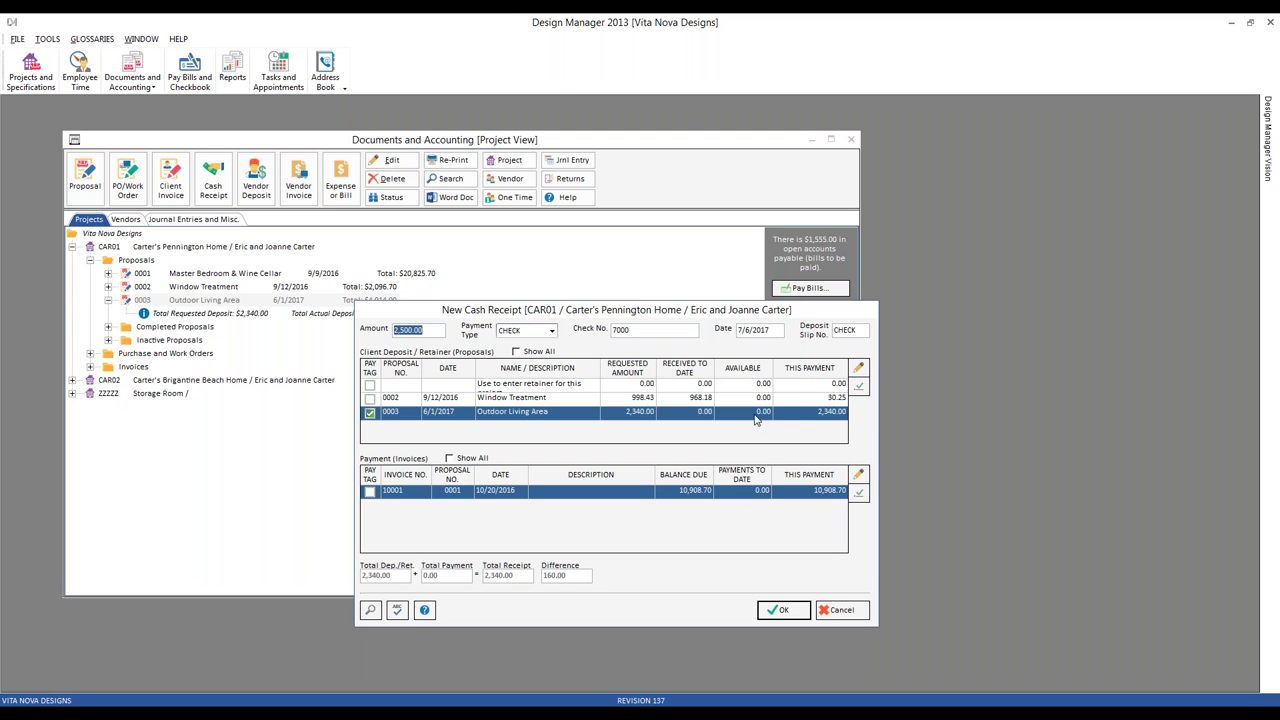
{"action": "left_click", "coordinate": [756, 414]}
{"action": "left_click", "coordinate": [729, 388]}
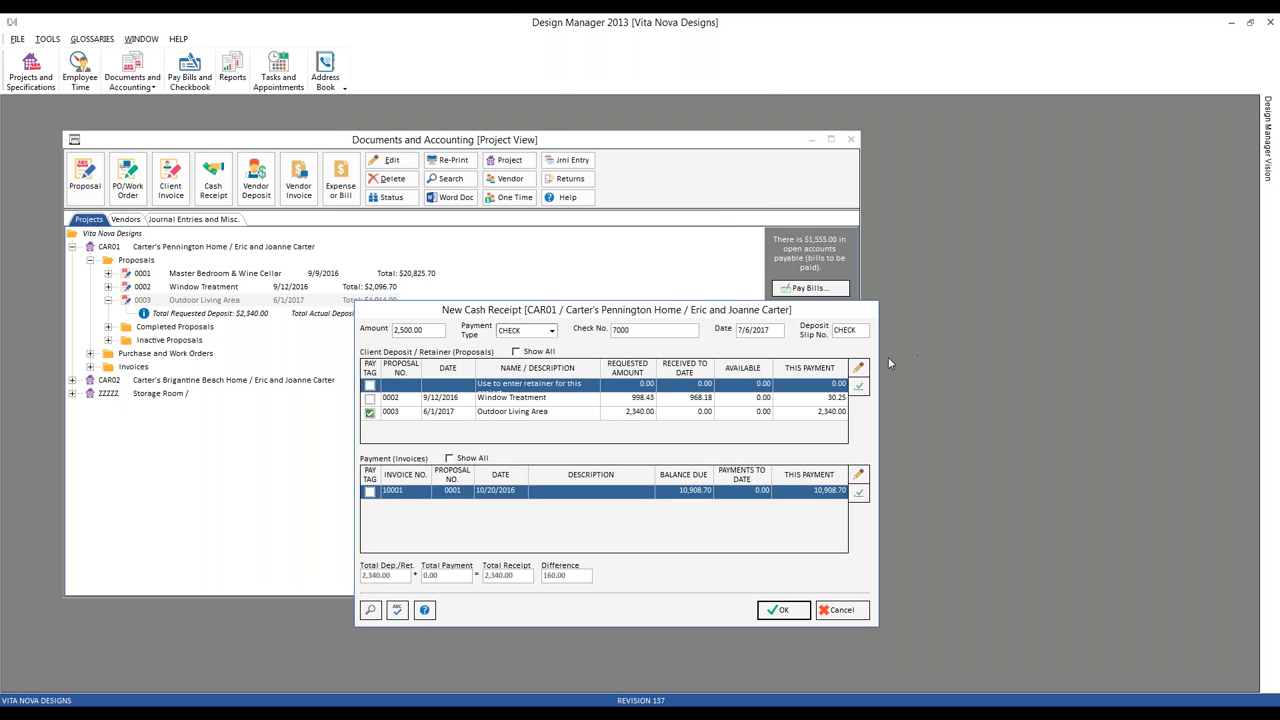
{"action": "left_click", "coordinate": [860, 369]}
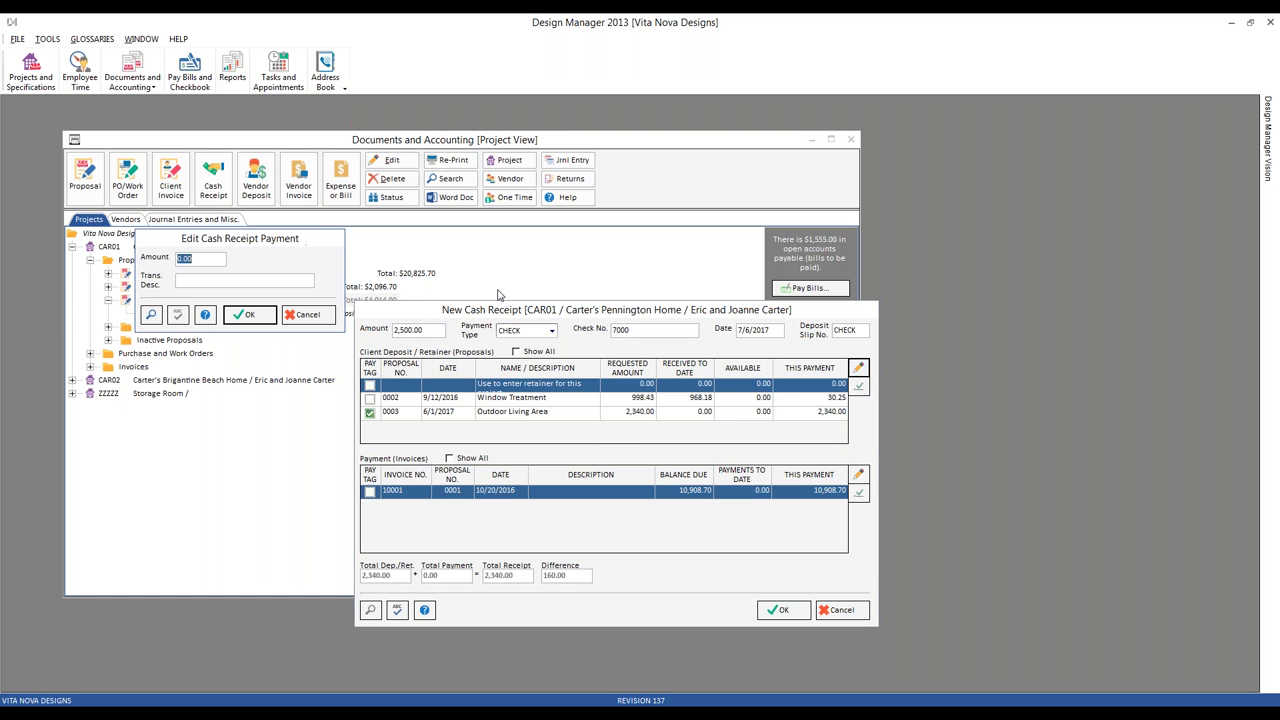
{"action": "mouse_move", "coordinate": [190, 236]}
{"action": "left_mouse_down"}
{"action": "mouse_move", "coordinate": [400, 255]}
{"action": "mouse_move", "coordinate": [655, 410]}
{"action": "left_mouse_up"}
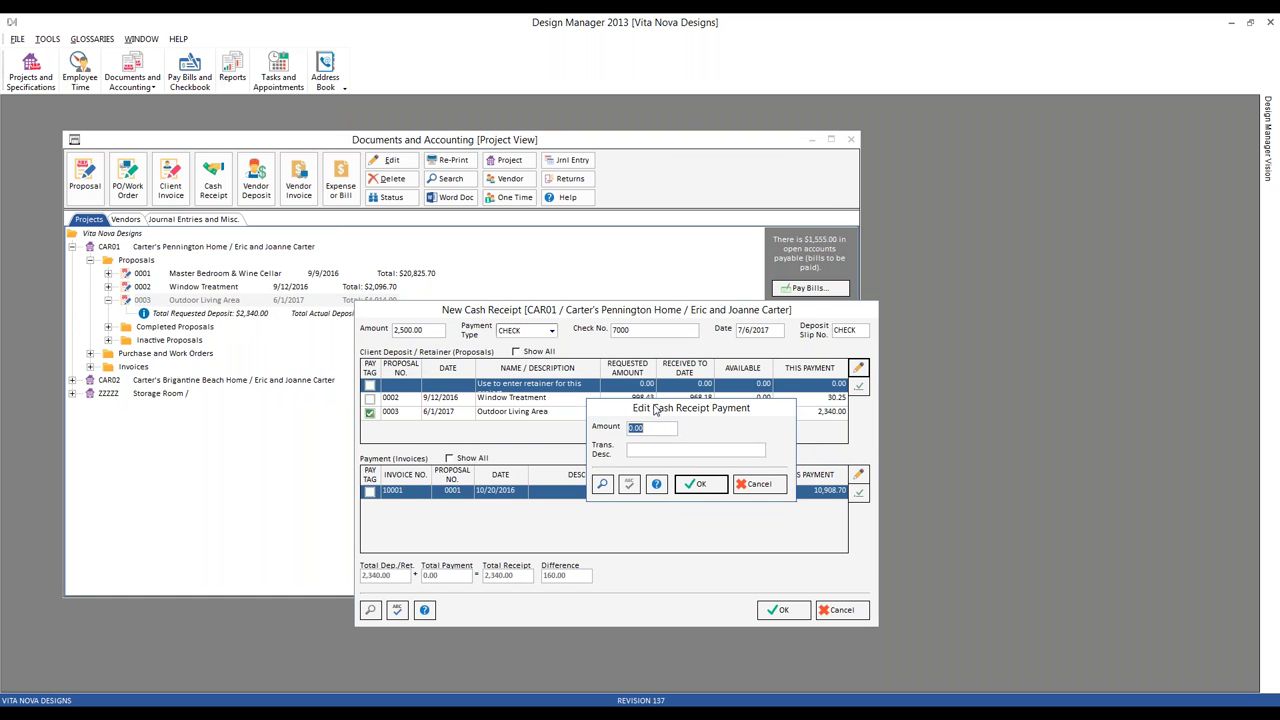
{"action": "type", "text": "160"}
{"action": "key", "text": "Tab"}
{"action": "type", "text": "slight overpayment"}
{"action": "key", "text": "Return"}
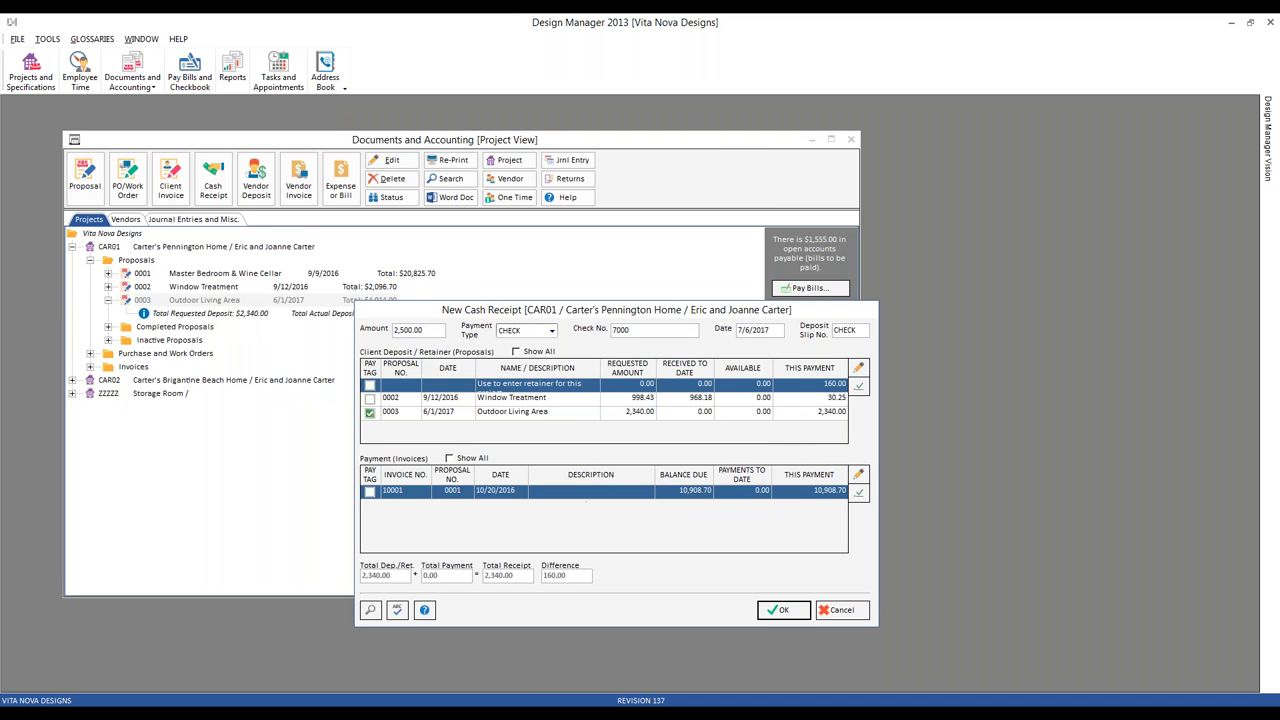
Step: Tag then untag the retainer row and select proposal row 0003
{"action": "left_click", "coordinate": [369, 385]}
{"action": "left_click", "coordinate": [432, 329]}
{"action": "left_click", "coordinate": [370, 385]}
{"action": "left_click", "coordinate": [675, 418]}
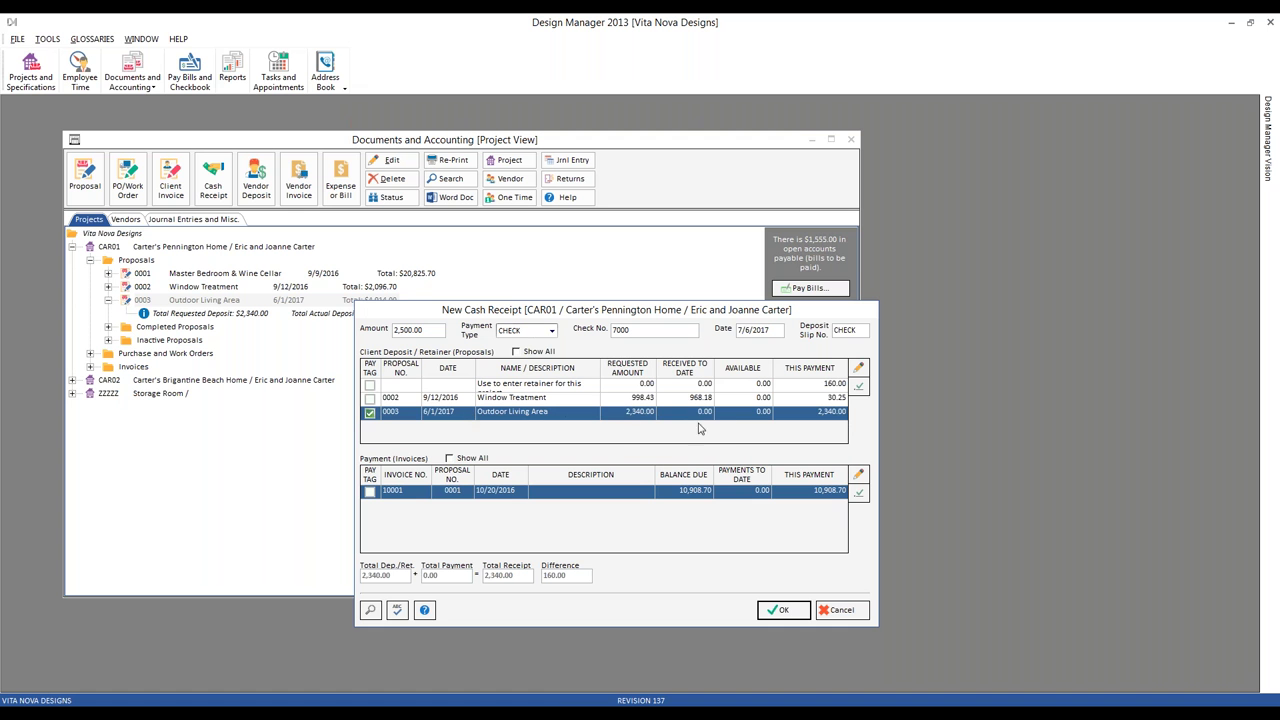
Step: Change proposal 0003's payment to 2,500.00 noted 'slight overpayment' and save the receipt
{"action": "left_click", "coordinate": [858, 367]}
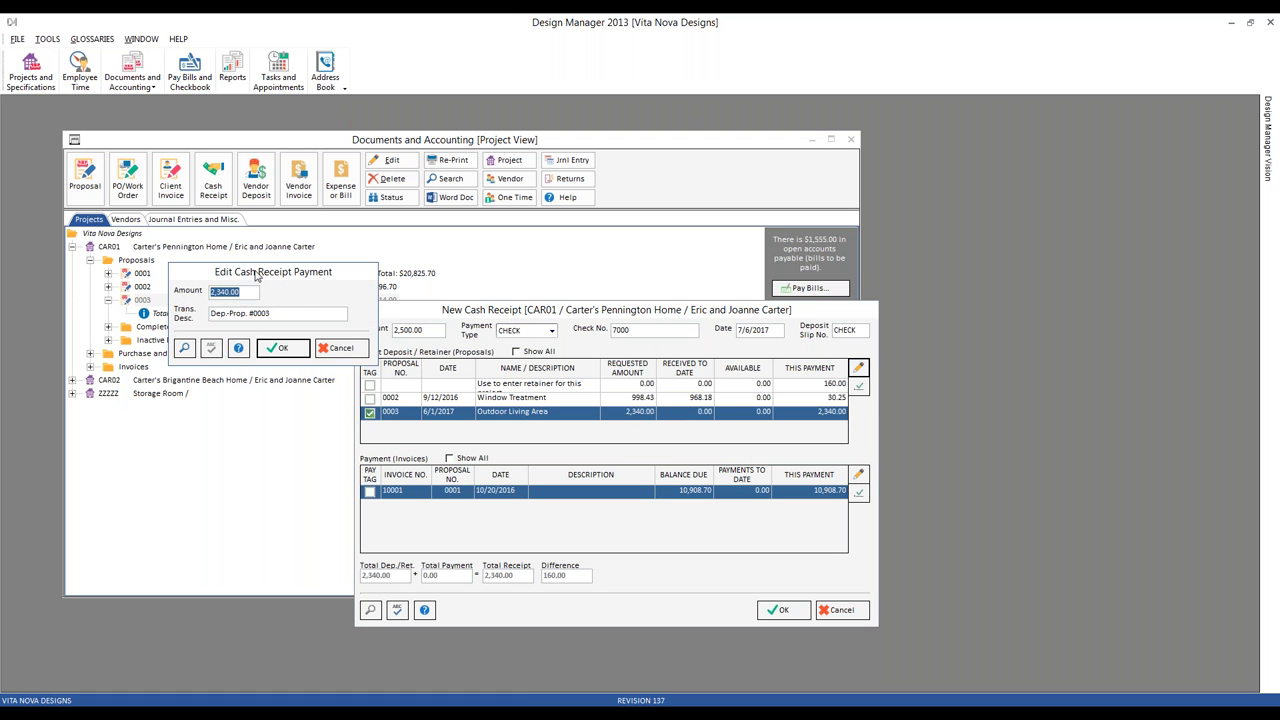
{"action": "left_click_drag", "start_coordinate": [255, 279], "coordinate": [629, 372]}
{"action": "key", "text": "End"}
{"action": "left_click_drag", "start_coordinate": [619, 381], "coordinate": [657, 412]}
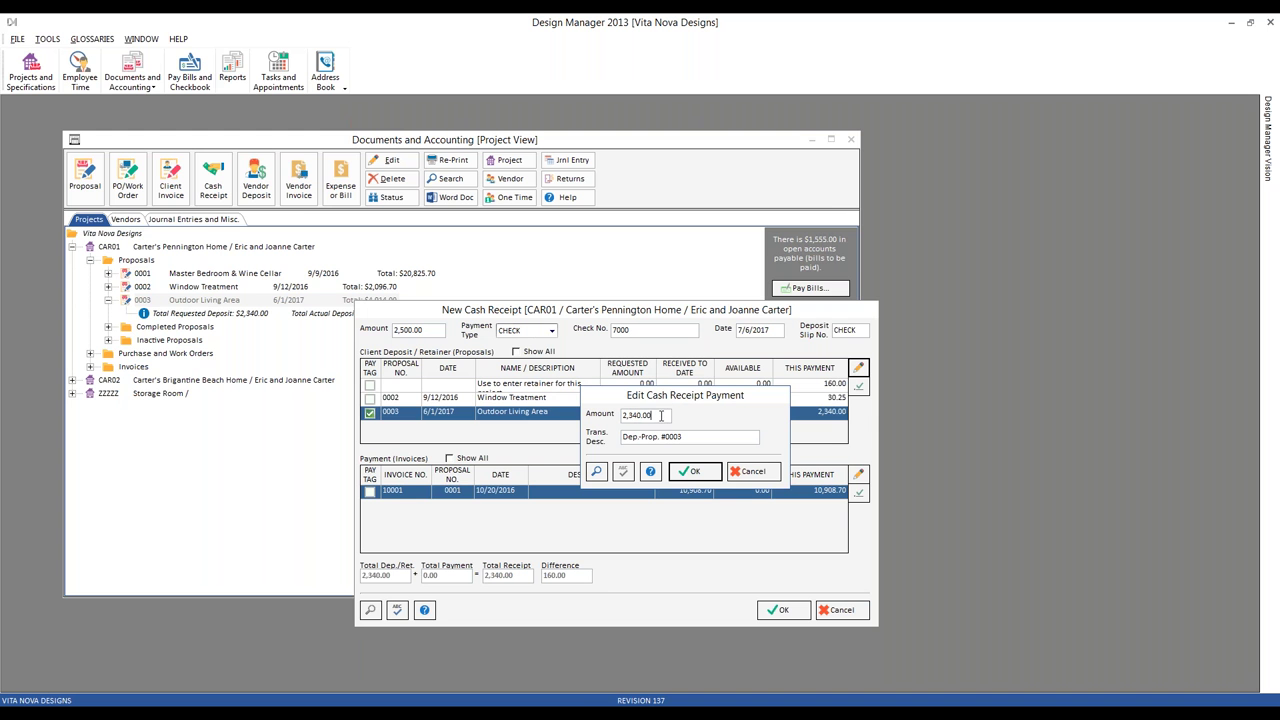
{"action": "double_click", "coordinate": [660, 415]}
{"action": "type", "text": "2500"}
{"action": "key", "text": "Tab"}
{"action": "type", "text": "slight overpayment"}
{"action": "key", "text": "Return"}
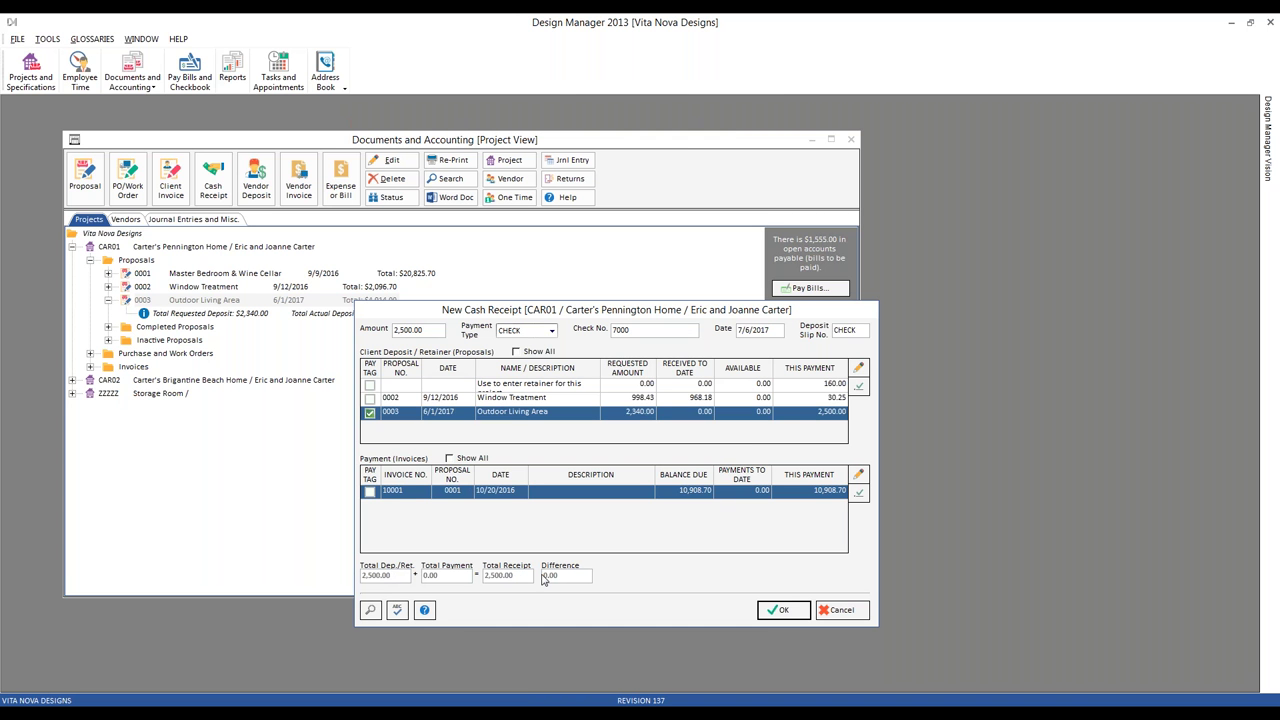
{"action": "left_click", "coordinate": [780, 610]}
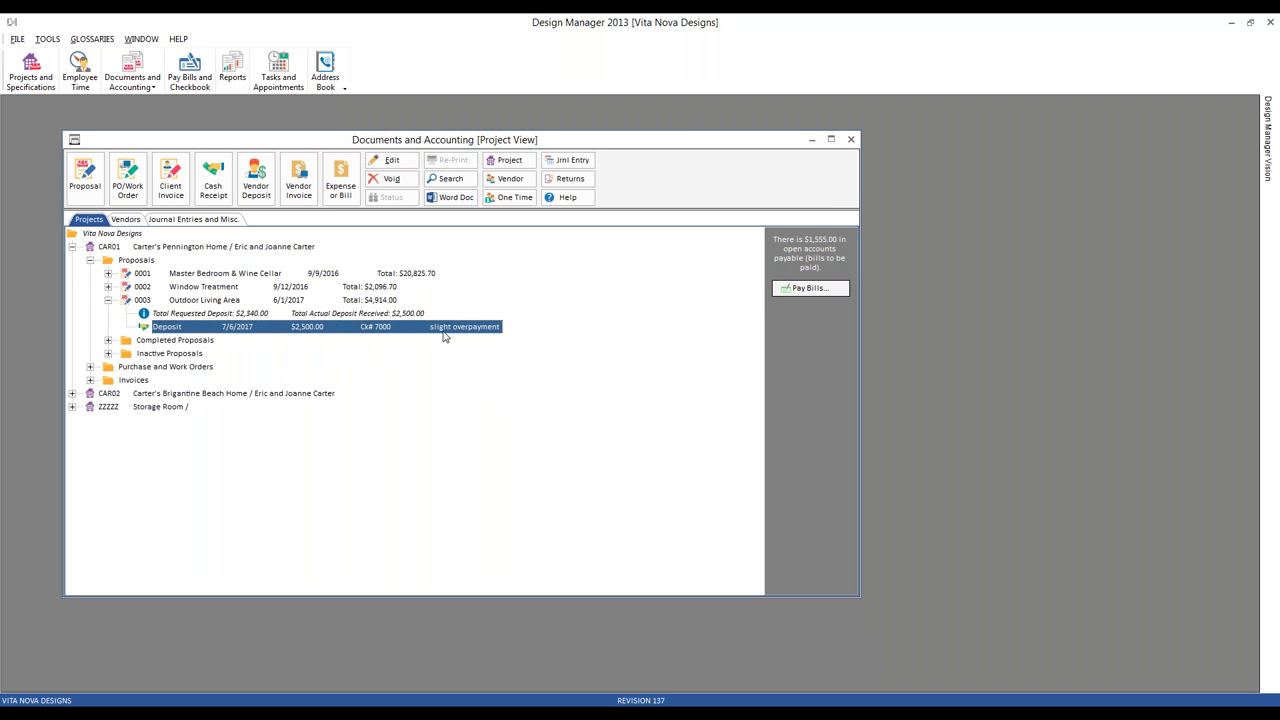
Step: Review proposal 0003's deposit figures, including 451.39 and BarStool, and cancel the status window unchanged
{"action": "left_click", "coordinate": [376, 314]}
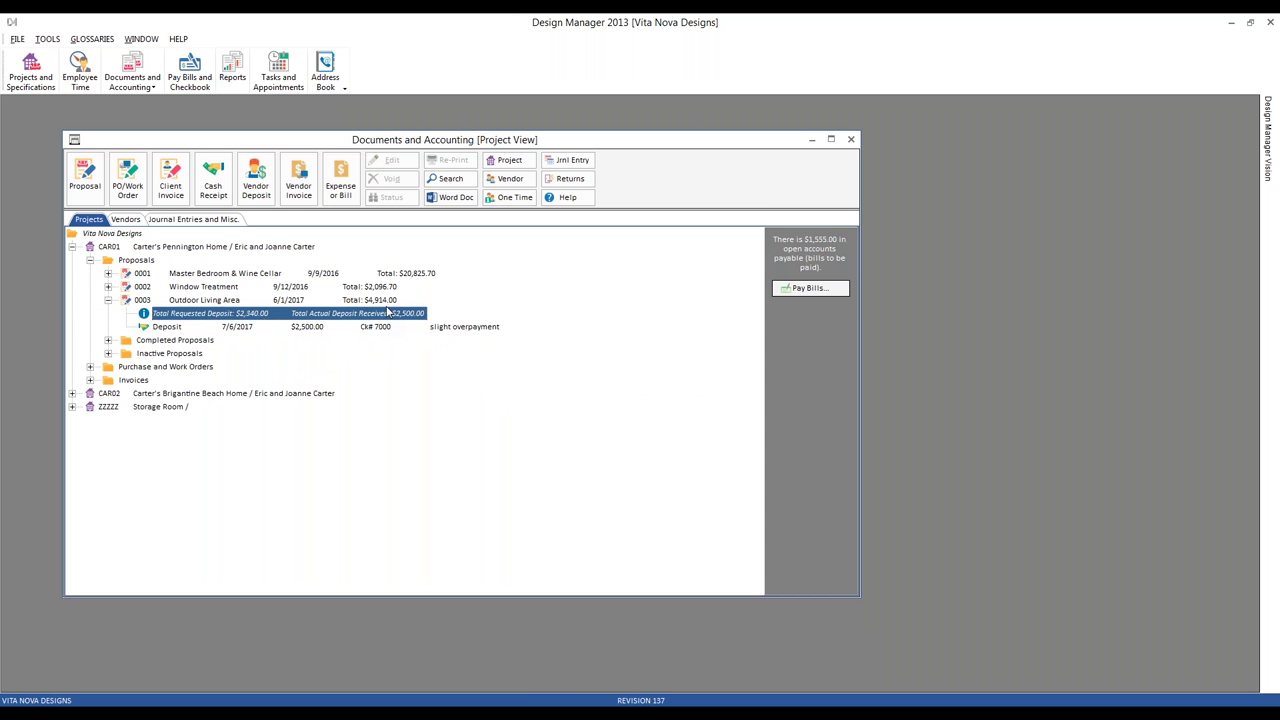
{"action": "key", "text": "Up"}
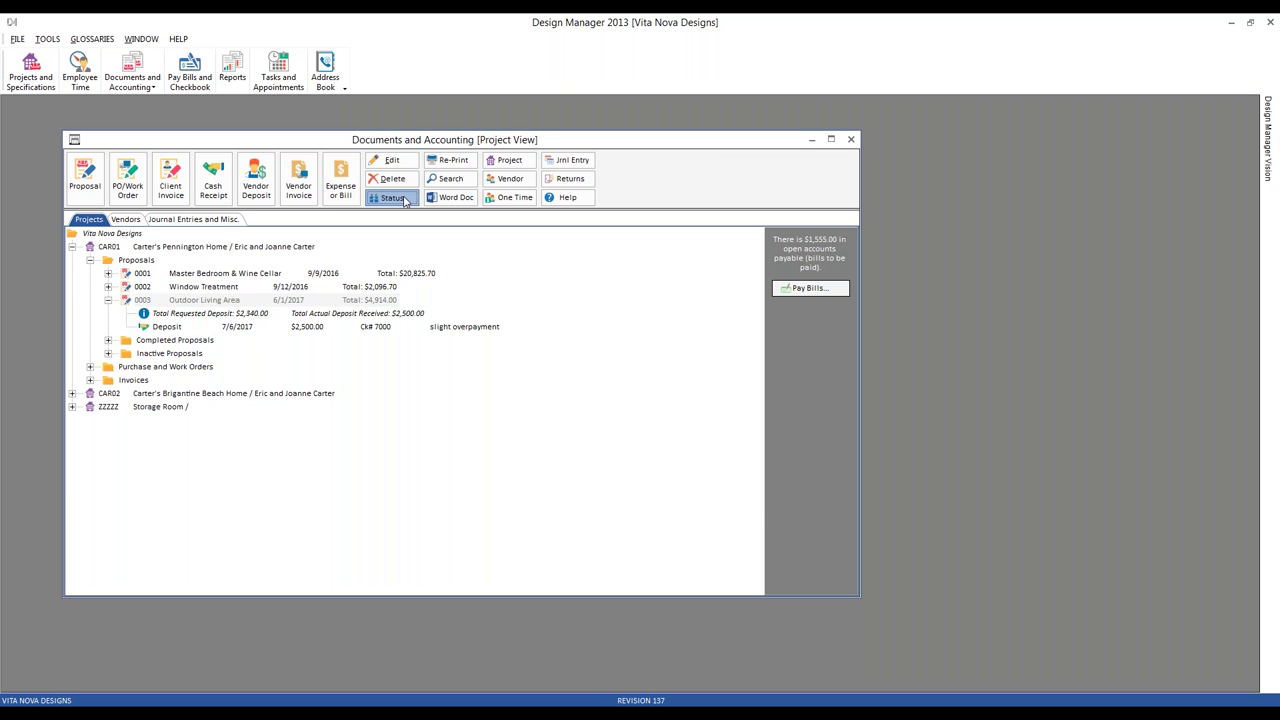
{"action": "left_click", "coordinate": [390, 197]}
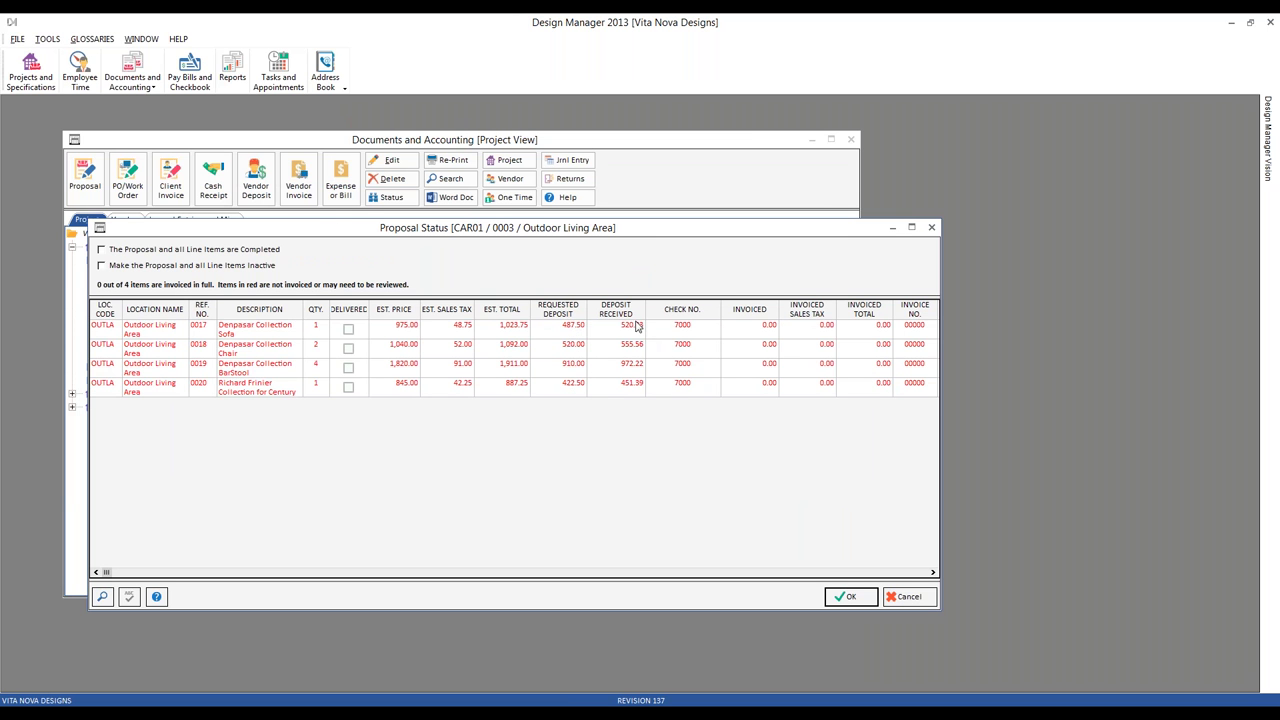
{"action": "left_click", "coordinate": [628, 390]}
{"action": "left_click", "coordinate": [680, 412]}
{"action": "left_click", "coordinate": [574, 376]}
{"action": "left_click", "coordinate": [614, 376]}
{"action": "left_click", "coordinate": [626, 376]}
{"action": "left_click", "coordinate": [916, 592]}
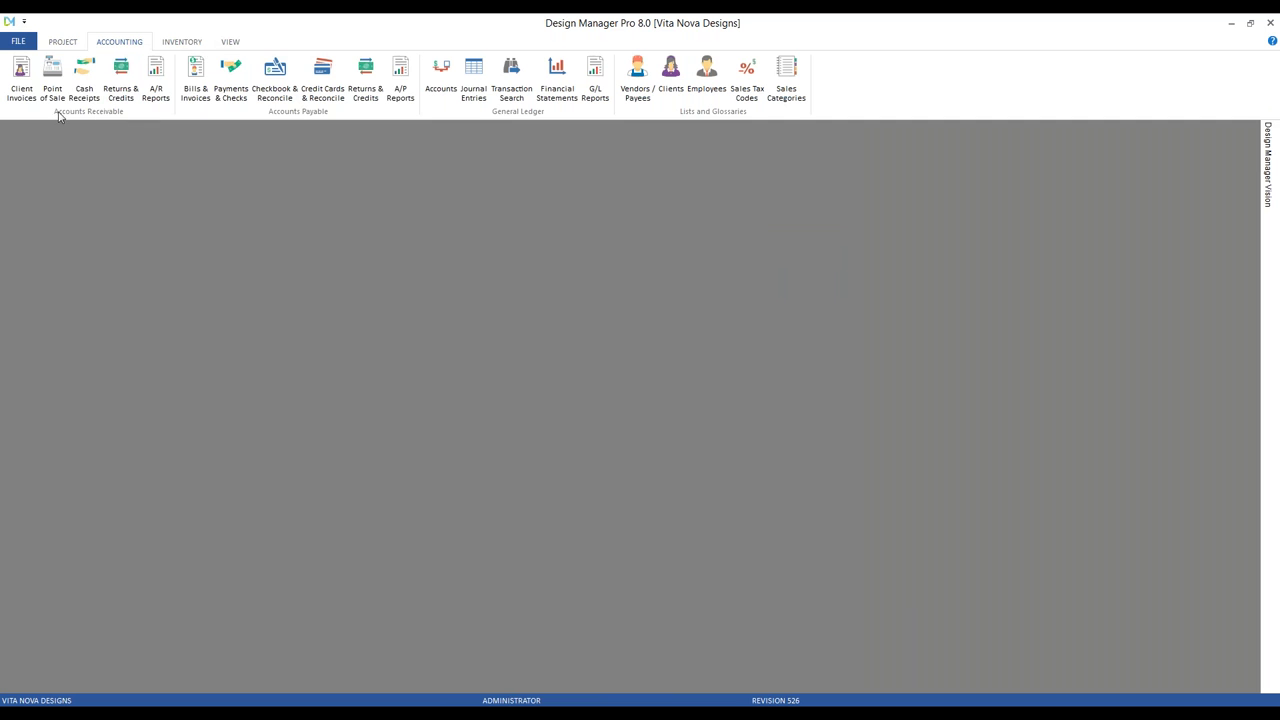
Step: Open Cash Receipts, add a new receipt, and locate invoice 10003
{"action": "left_click", "coordinate": [84, 82]}
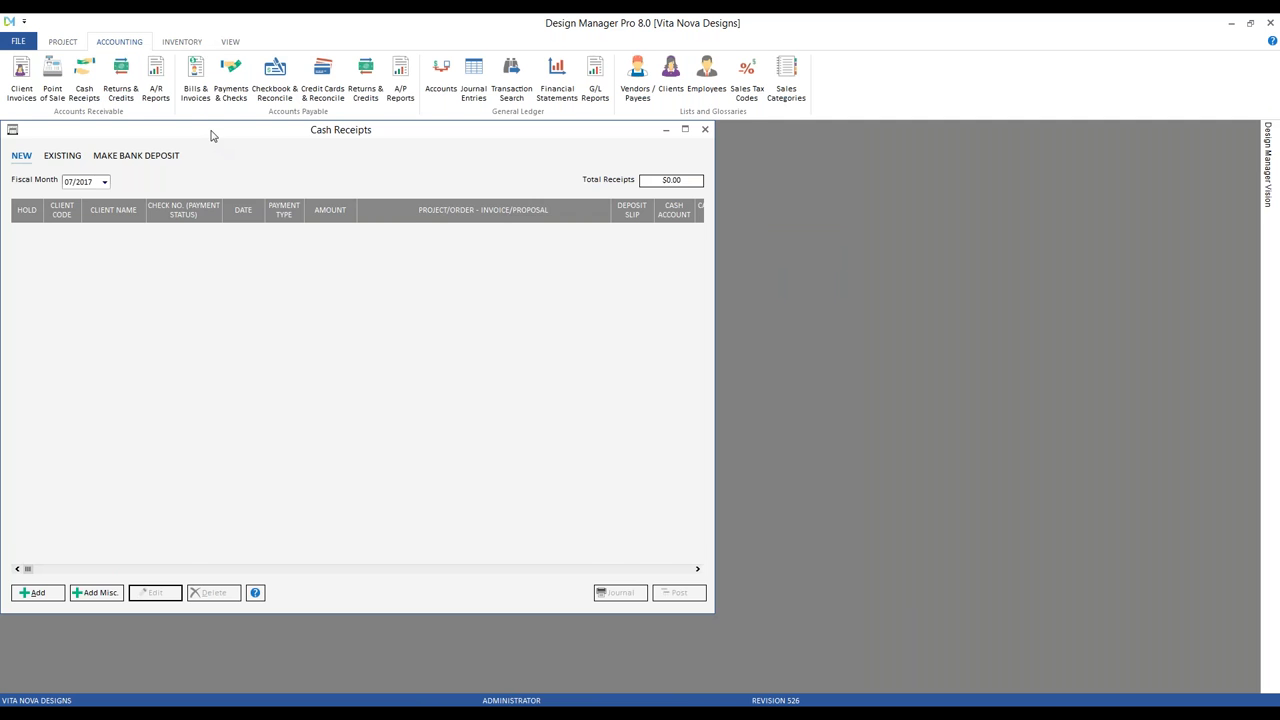
{"action": "left_click_drag", "start_coordinate": [238, 146], "coordinate": [380, 190]}
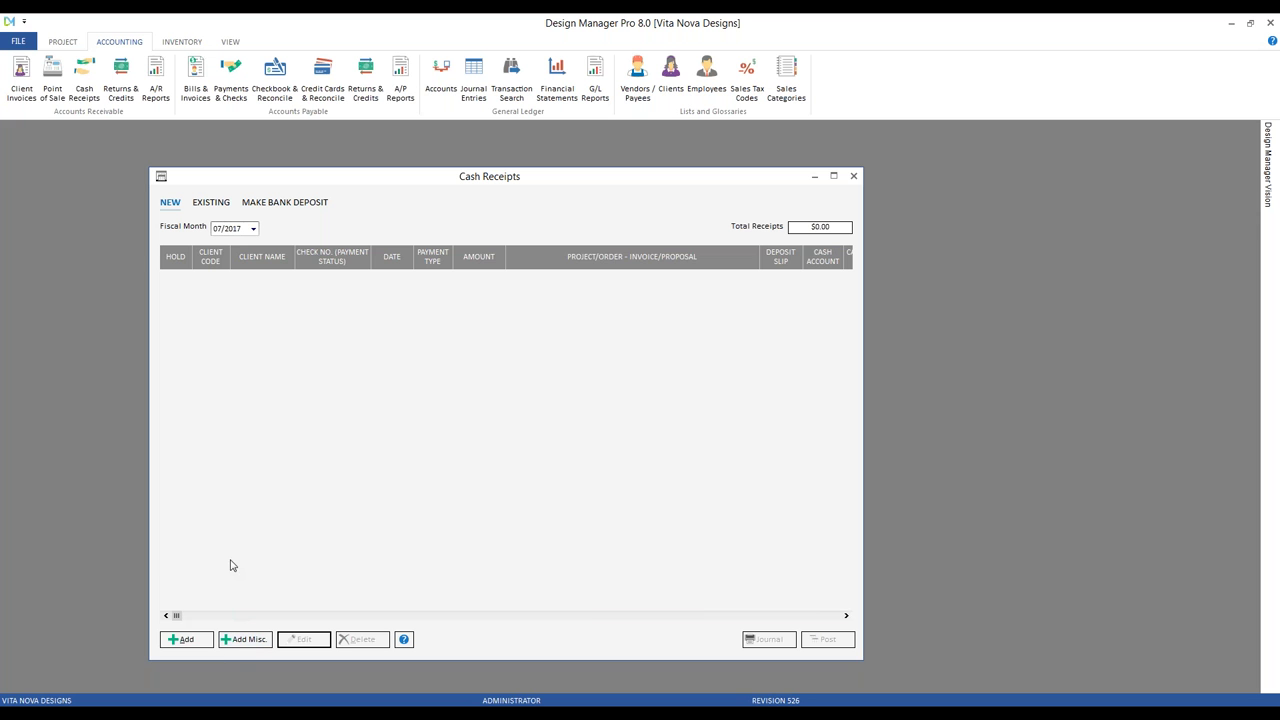
{"action": "left_click", "coordinate": [184, 639]}
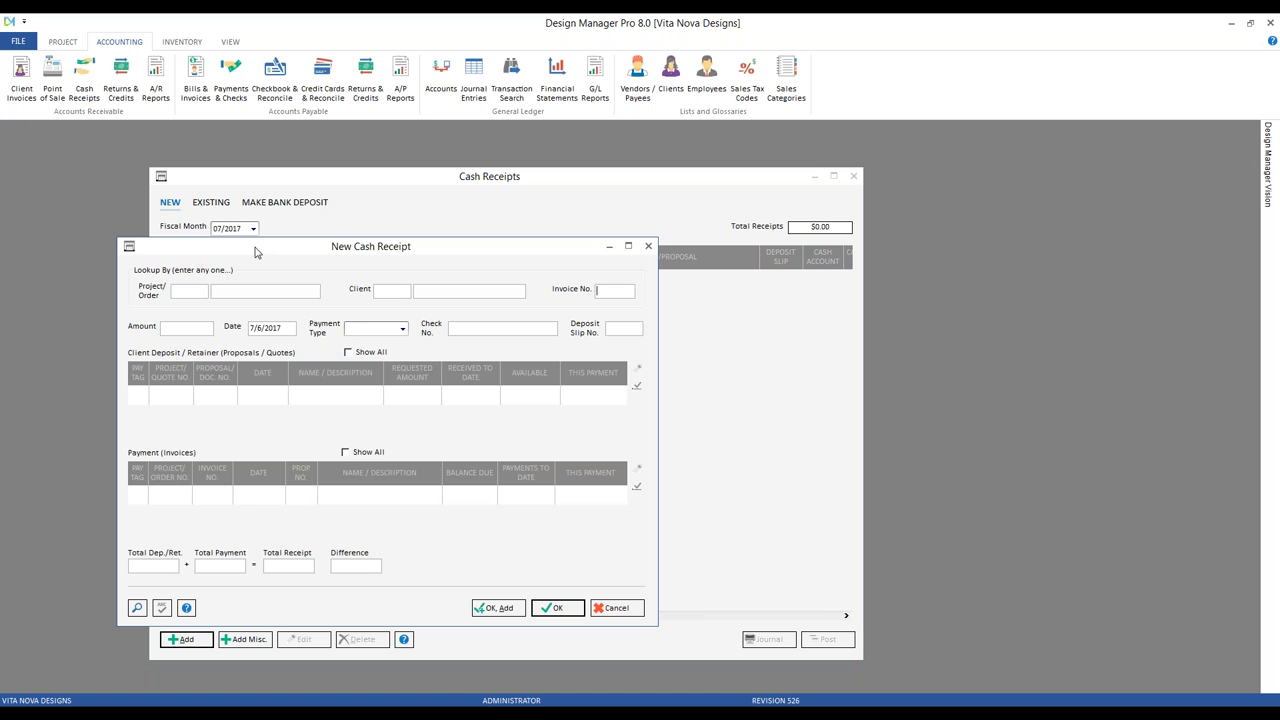
{"action": "type", "text": "10003"}
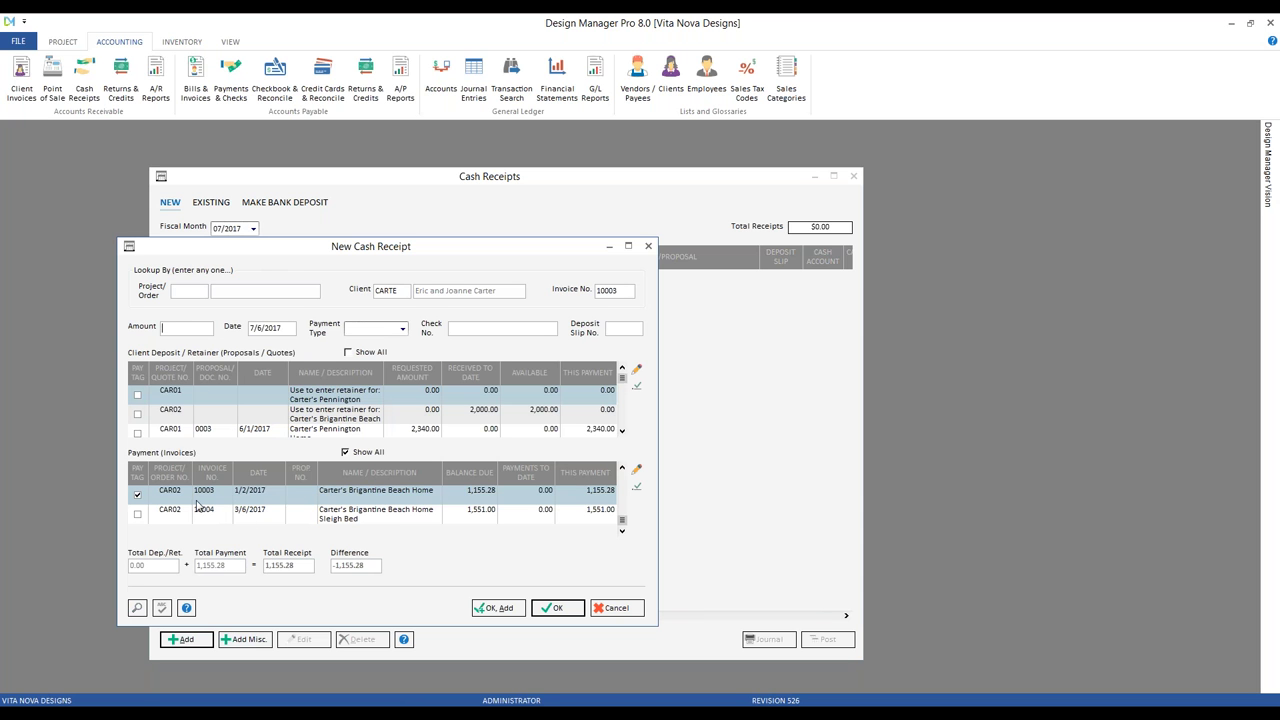
{"action": "left_click", "coordinate": [264, 502]}
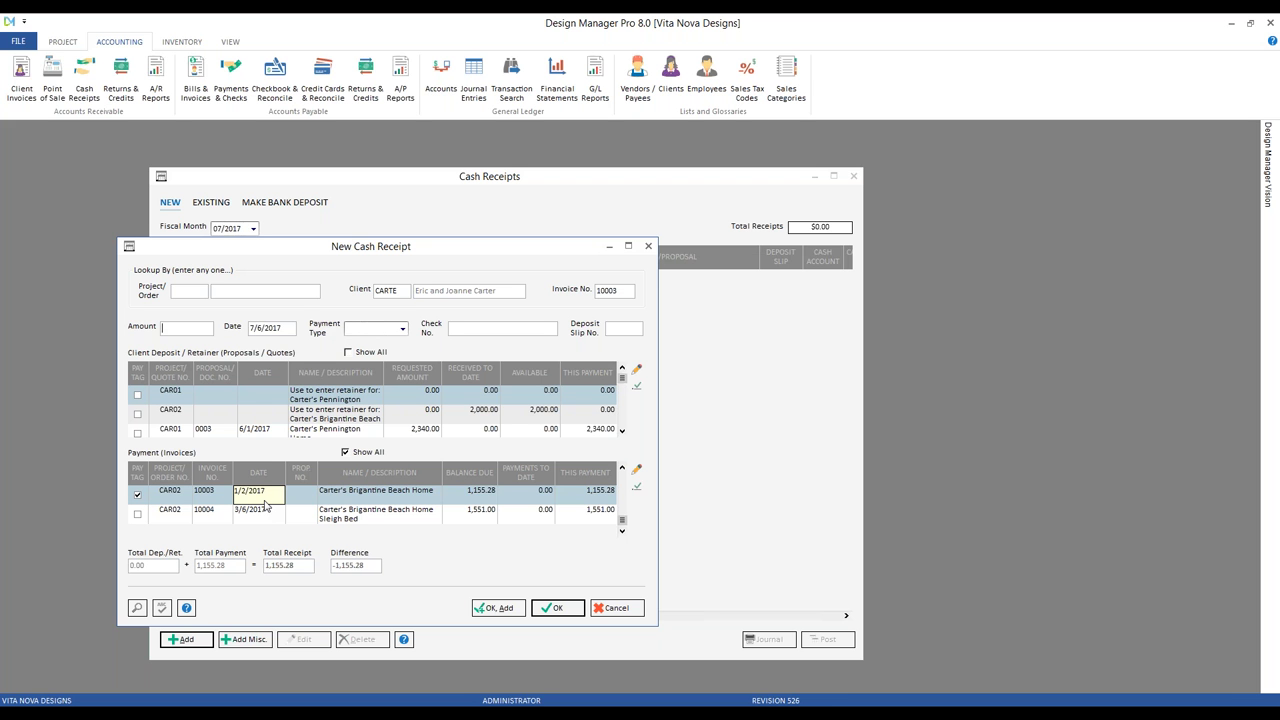
Step: Enter 1,150.00 paid by CHECK number 7001 and attempt to save the receipt
{"action": "type", "text": "1150.0"}
{"action": "key", "text": "Tab"}
{"action": "left_click", "coordinate": [375, 328]}
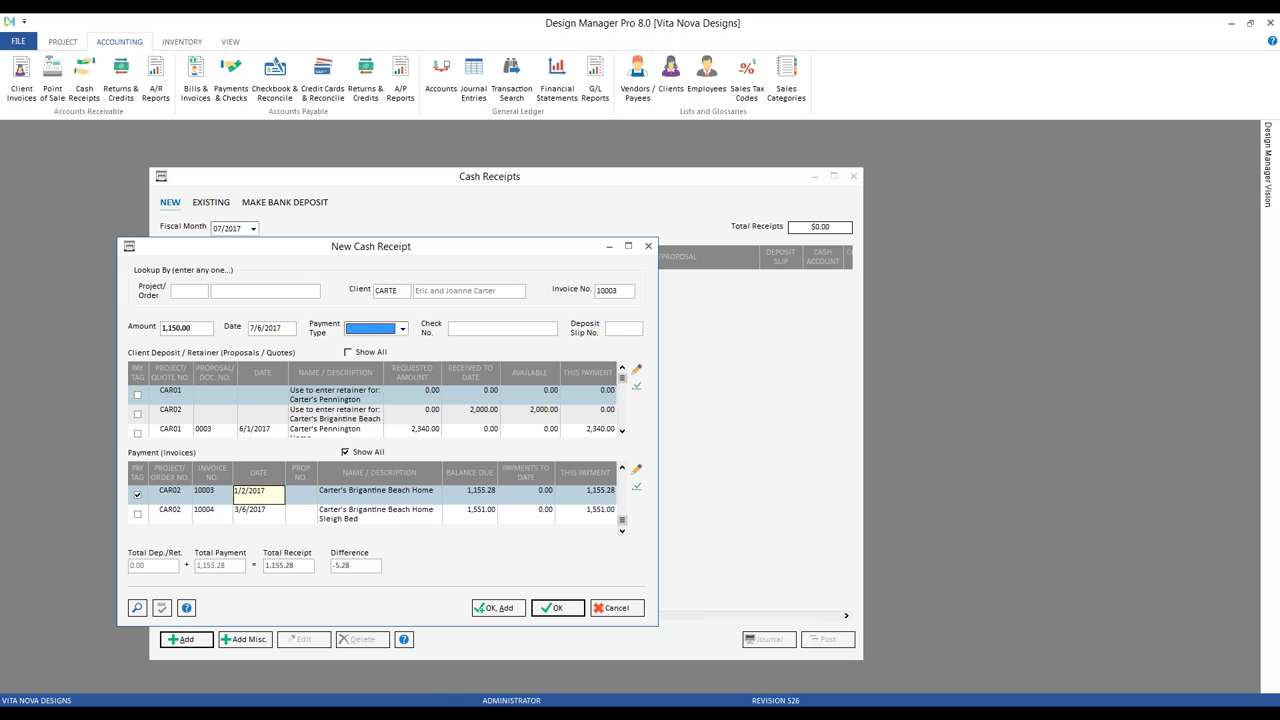
{"action": "type", "text": "c"}
{"action": "key", "text": "Tab"}
{"action": "type", "text": "7001"}
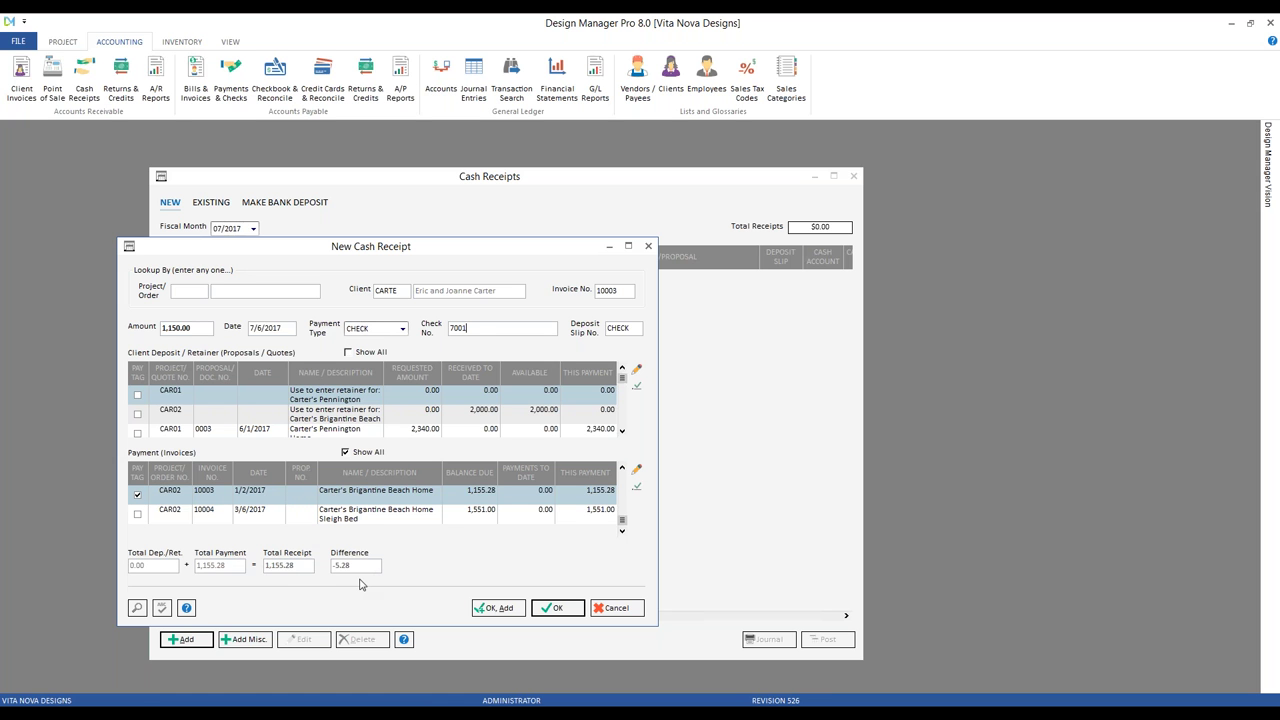
{"action": "left_click", "coordinate": [557, 607]}
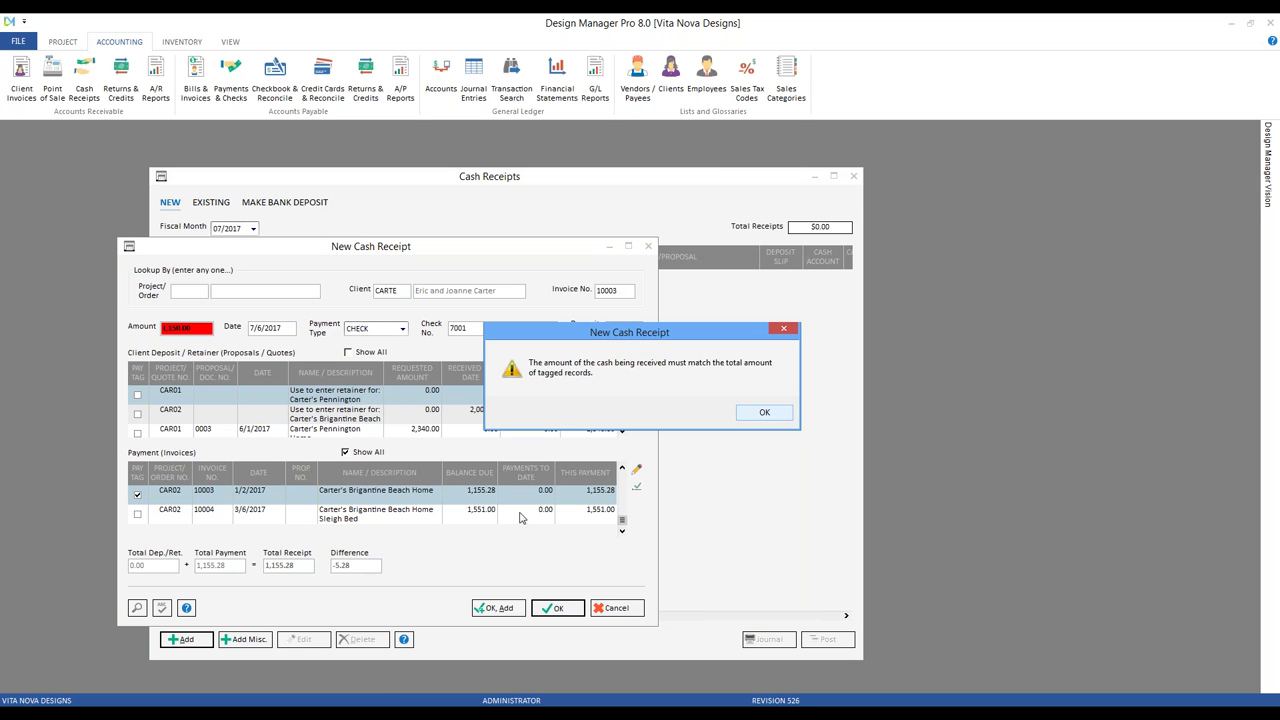
Step: Apply a 1,150.00 payment to invoice 10003 described 'payment less 5.28' and save the receipt
{"action": "left_click", "coordinate": [758, 412]}
{"action": "left_click", "coordinate": [498, 434]}
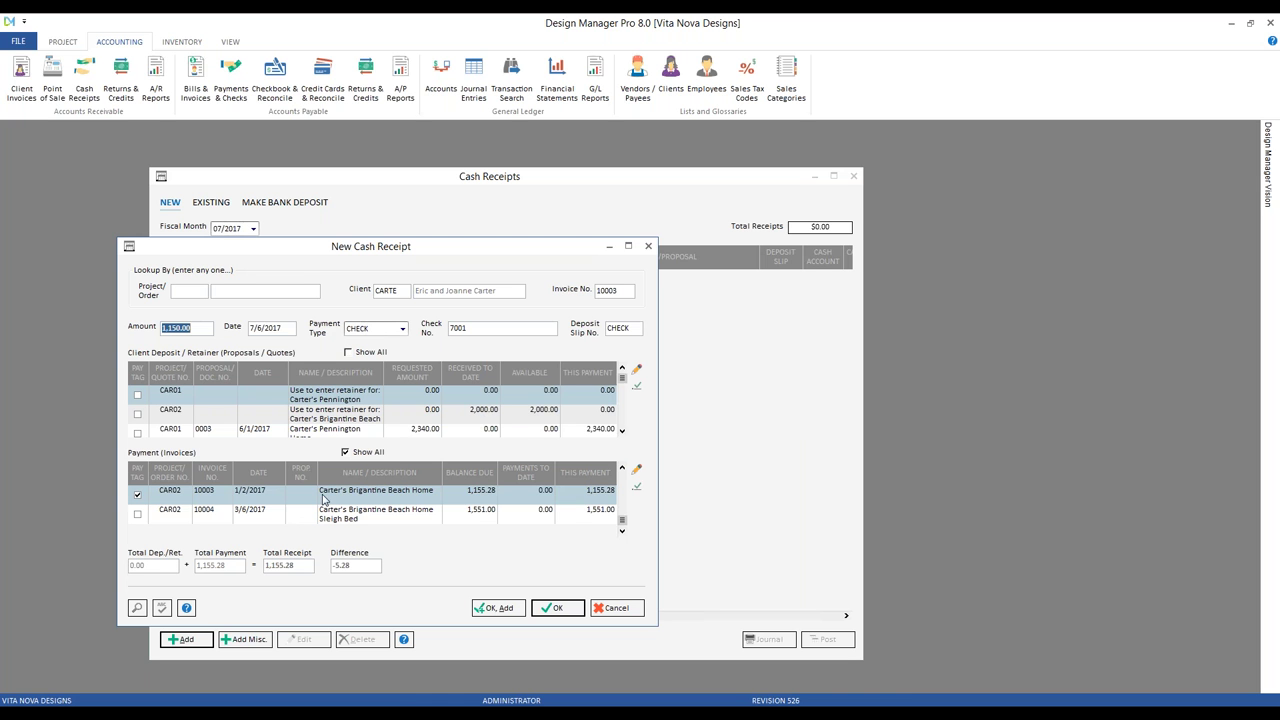
{"action": "left_click", "coordinate": [251, 497]}
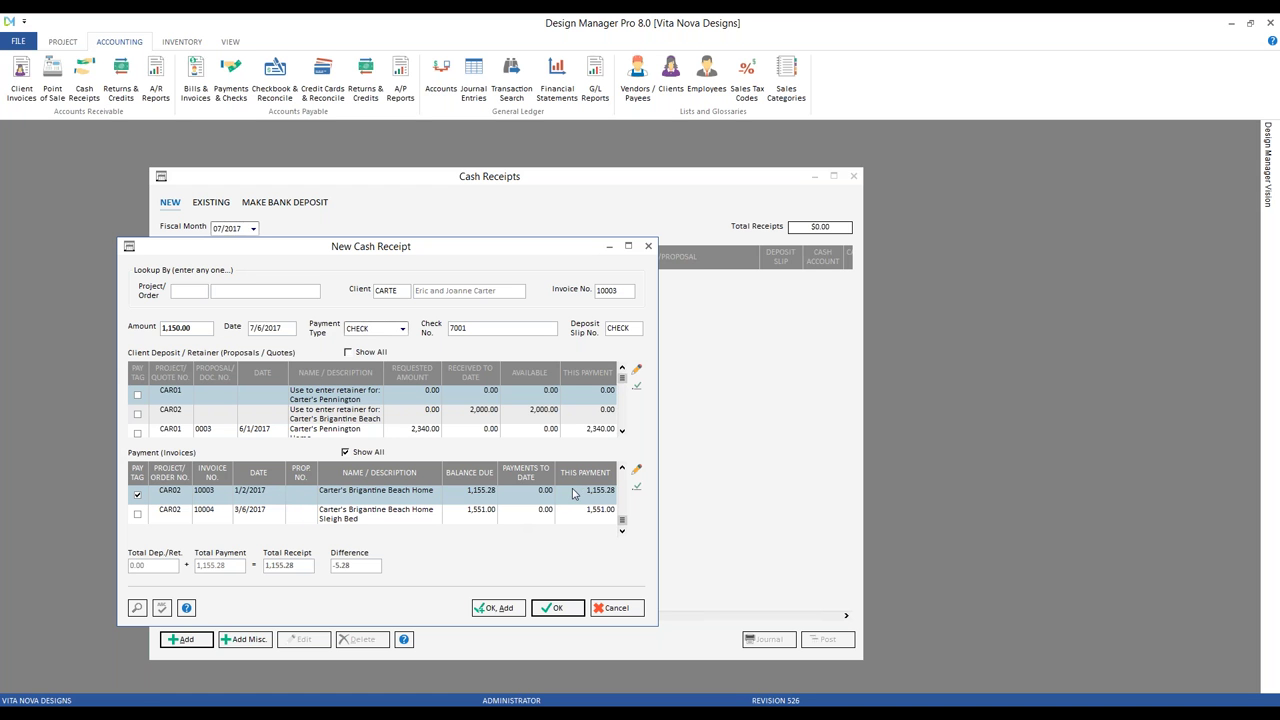
{"action": "left_click", "coordinate": [640, 472]}
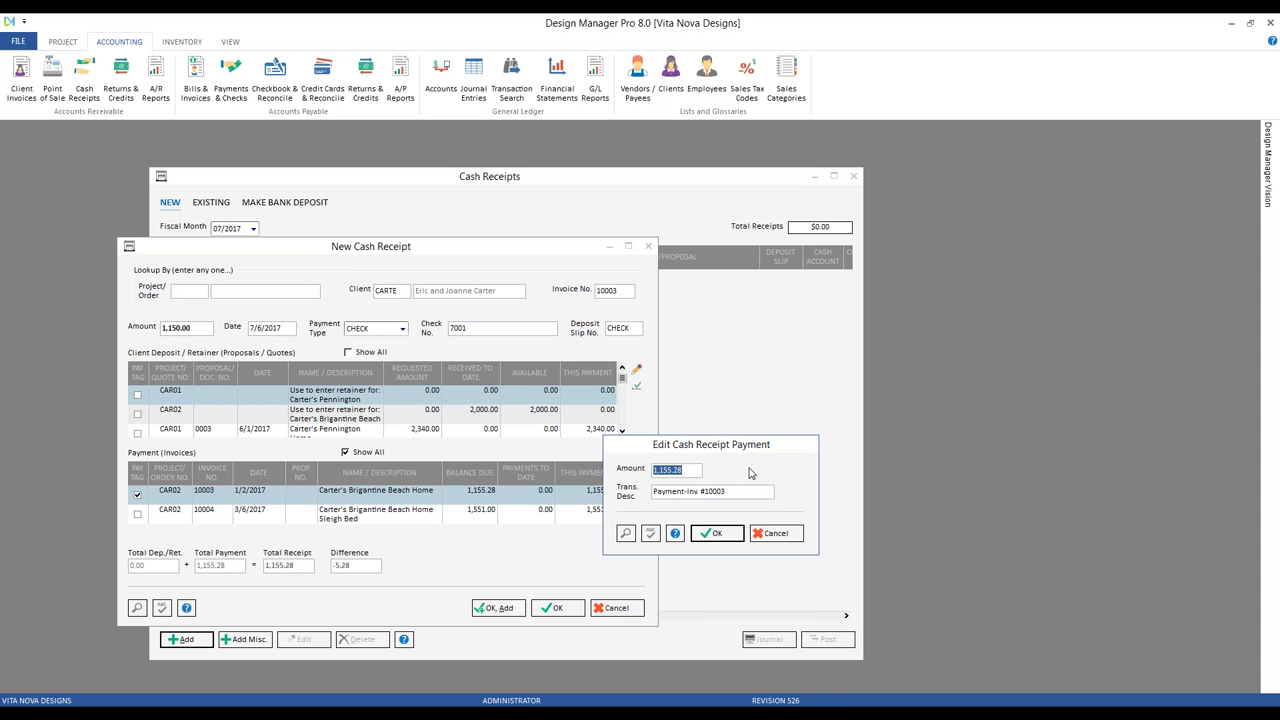
{"action": "type", "text": "1150"}
{"action": "key", "text": "Tab"}
{"action": "key", "text": "ctrl+a"}
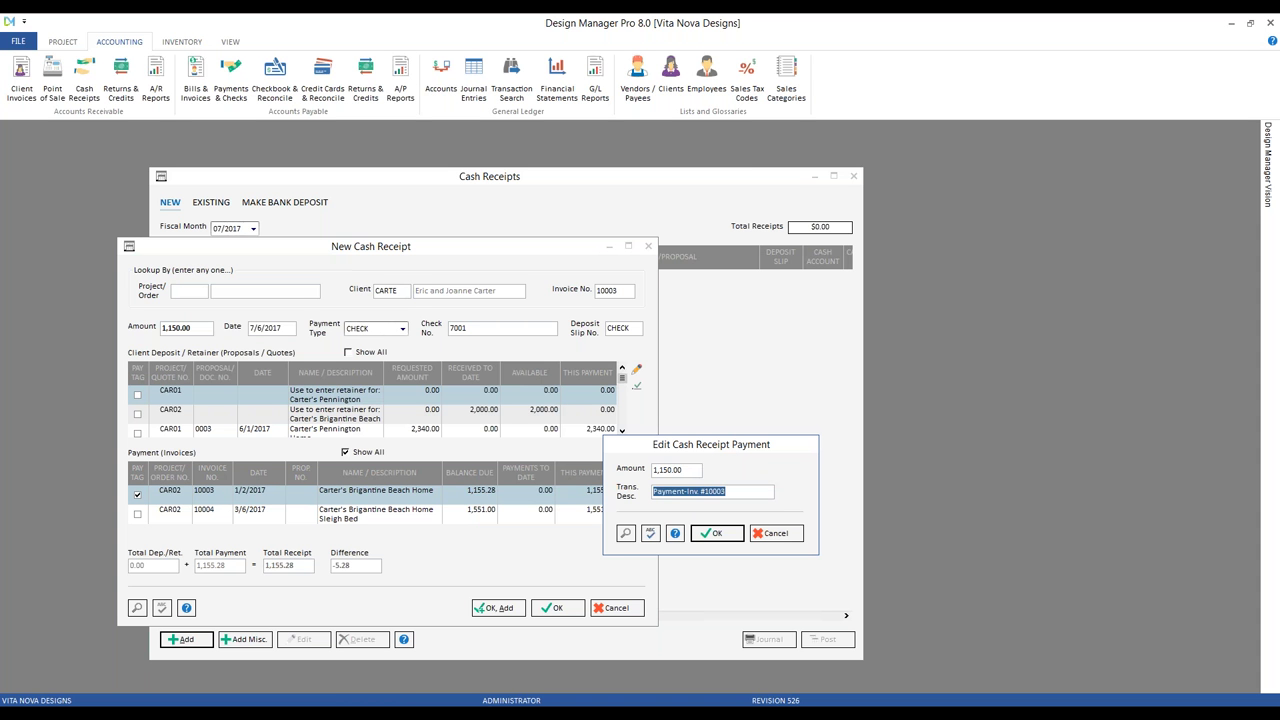
{"action": "type", "text": "payment less 5.28"}
{"action": "left_click", "coordinate": [722, 535]}
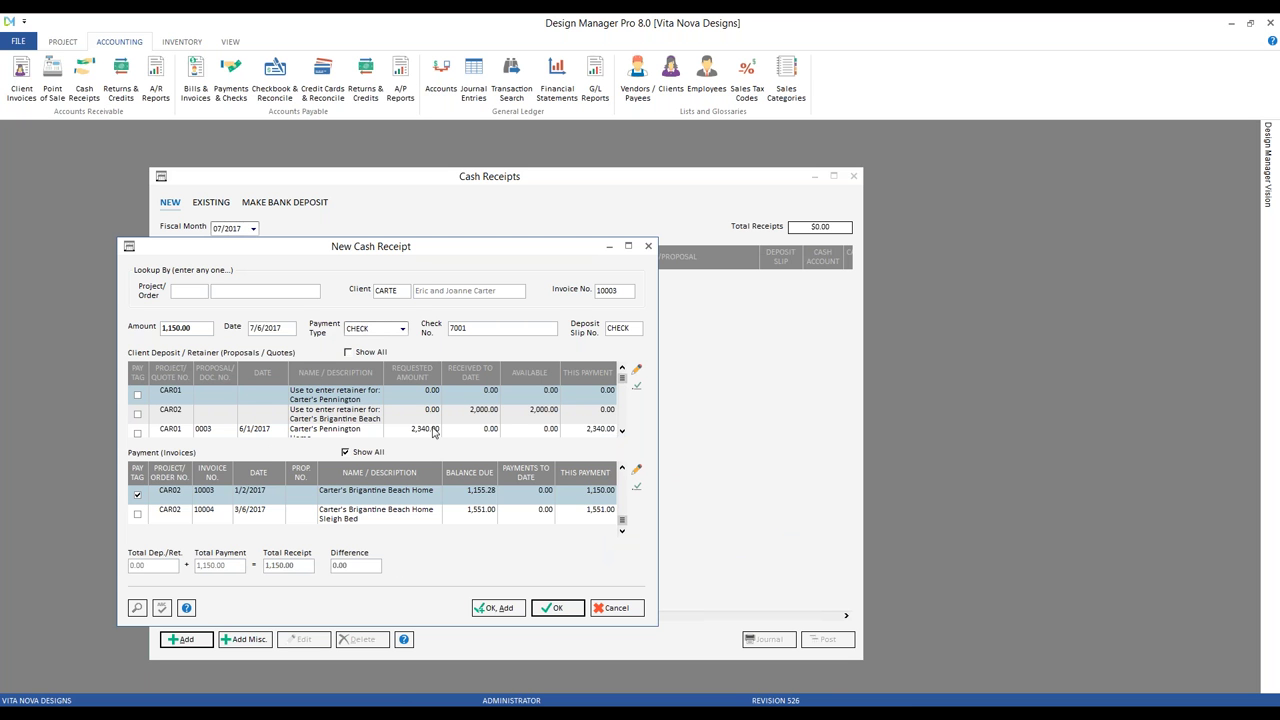
{"action": "left_click", "coordinate": [556, 610]}
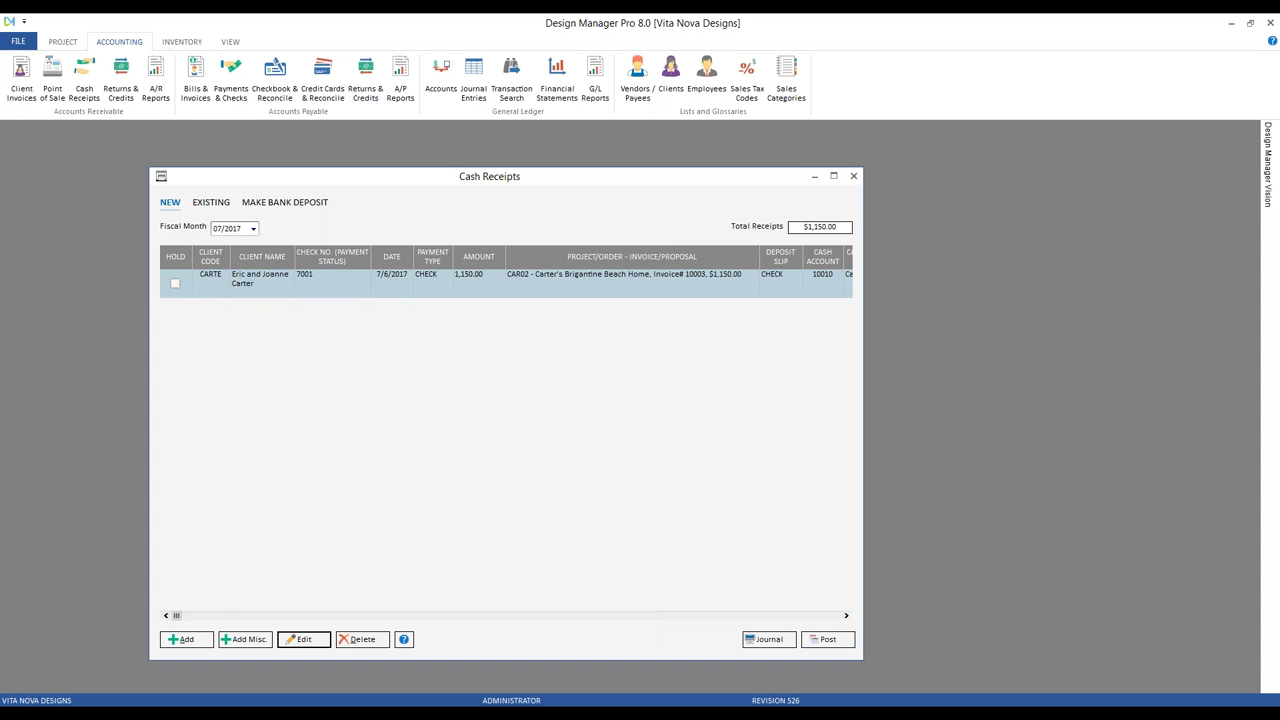
Step: Post the $1,150.00 check receipt from Cash Receipts into 07/2017
{"action": "left_click", "coordinate": [828, 640]}
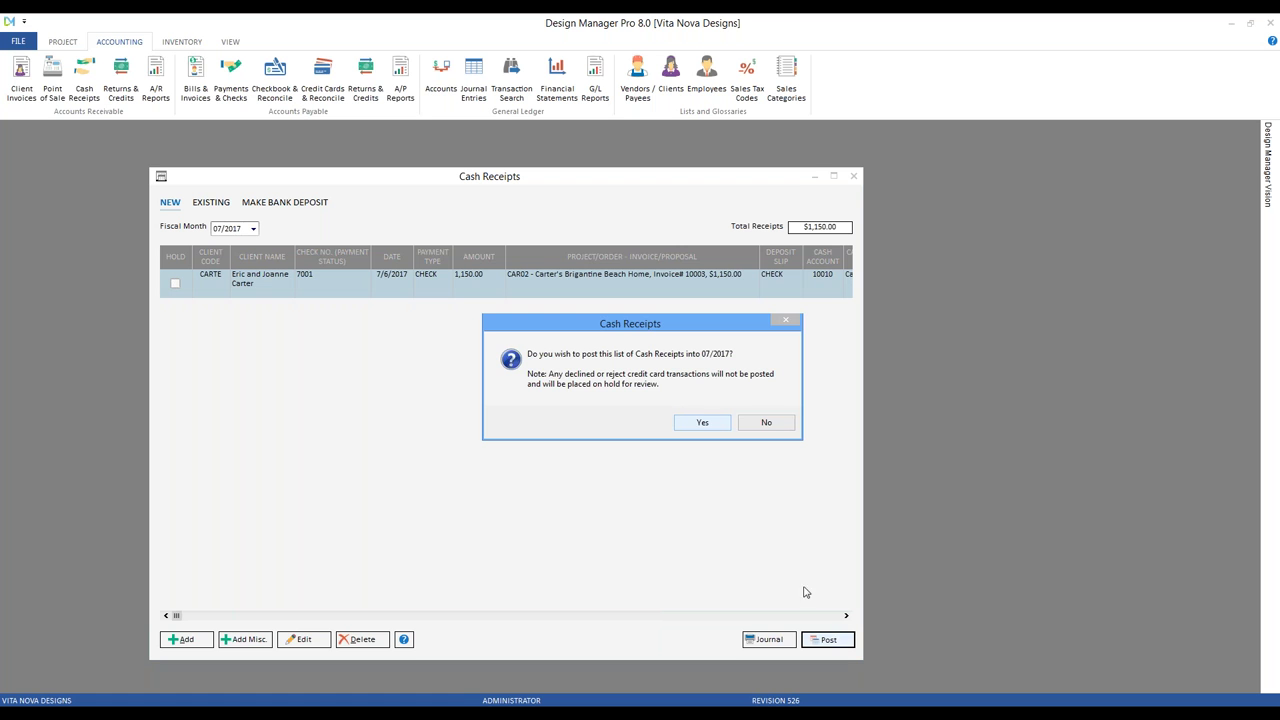
{"action": "left_click", "coordinate": [703, 423]}
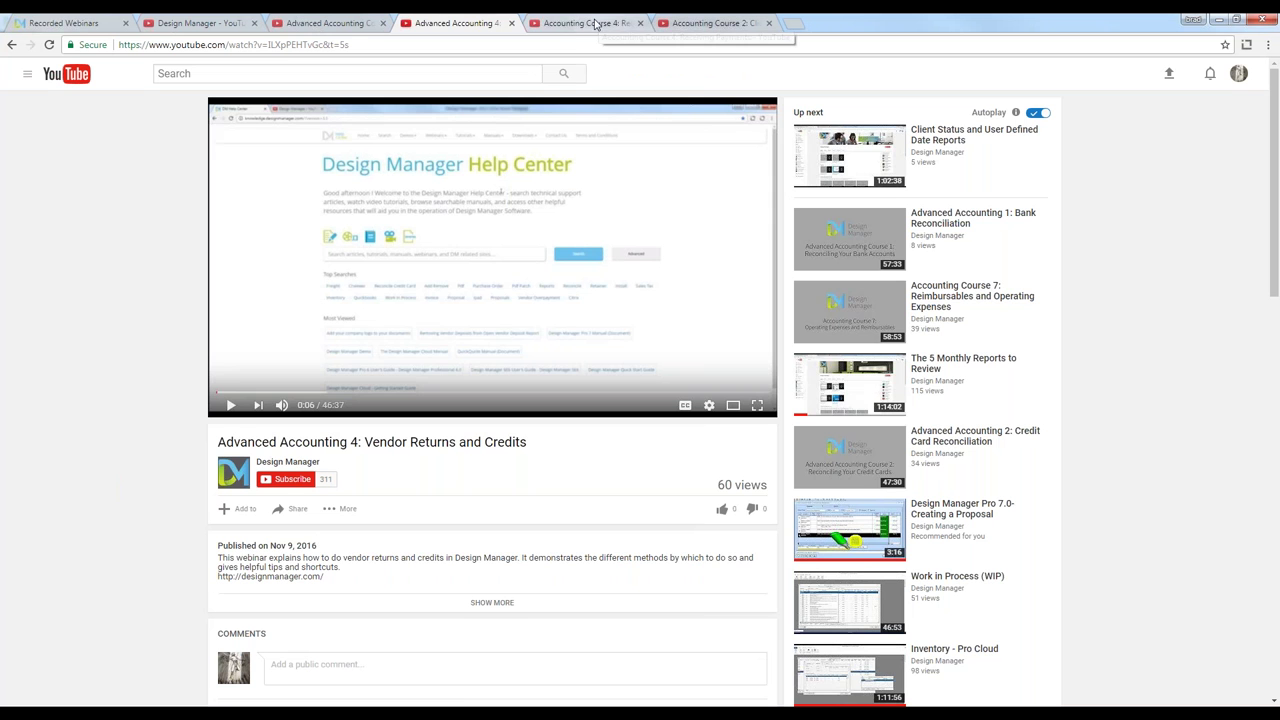
Step: Bring up the Accounting Course 4: Receiving Payments video tab, then minimize the browser
{"action": "left_click", "coordinate": [595, 25]}
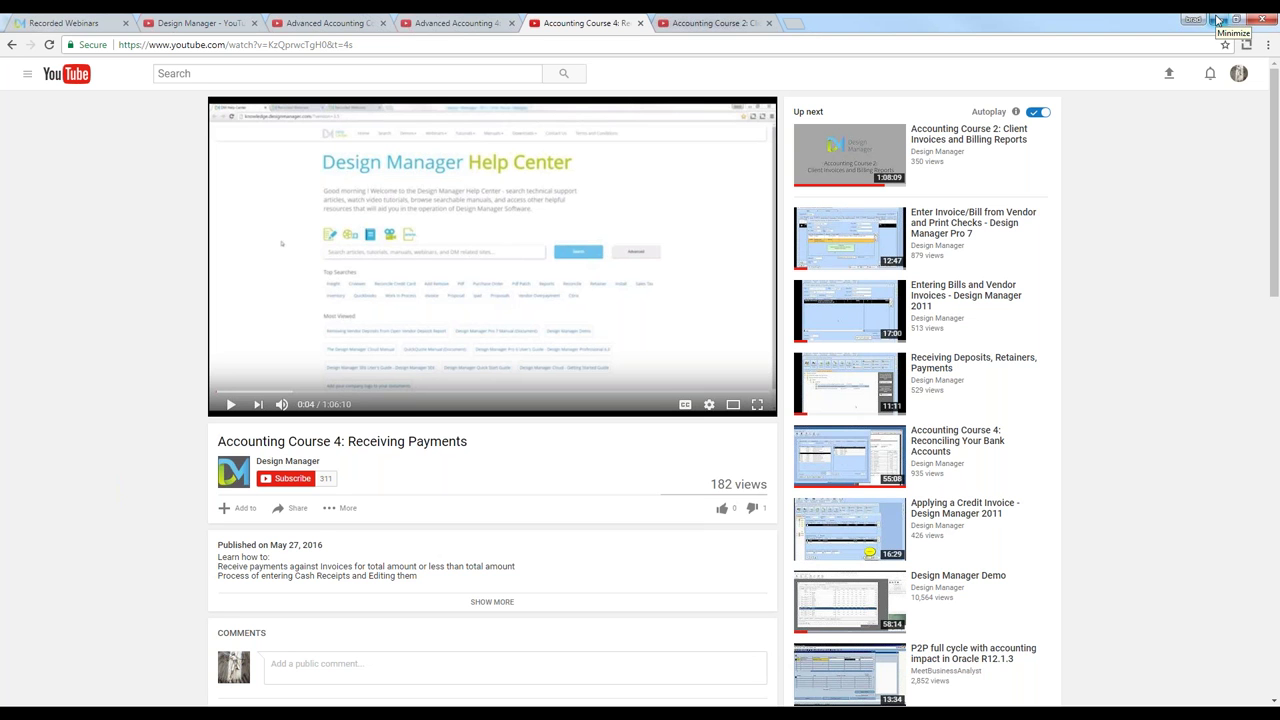
{"action": "left_click", "coordinate": [1218, 20]}
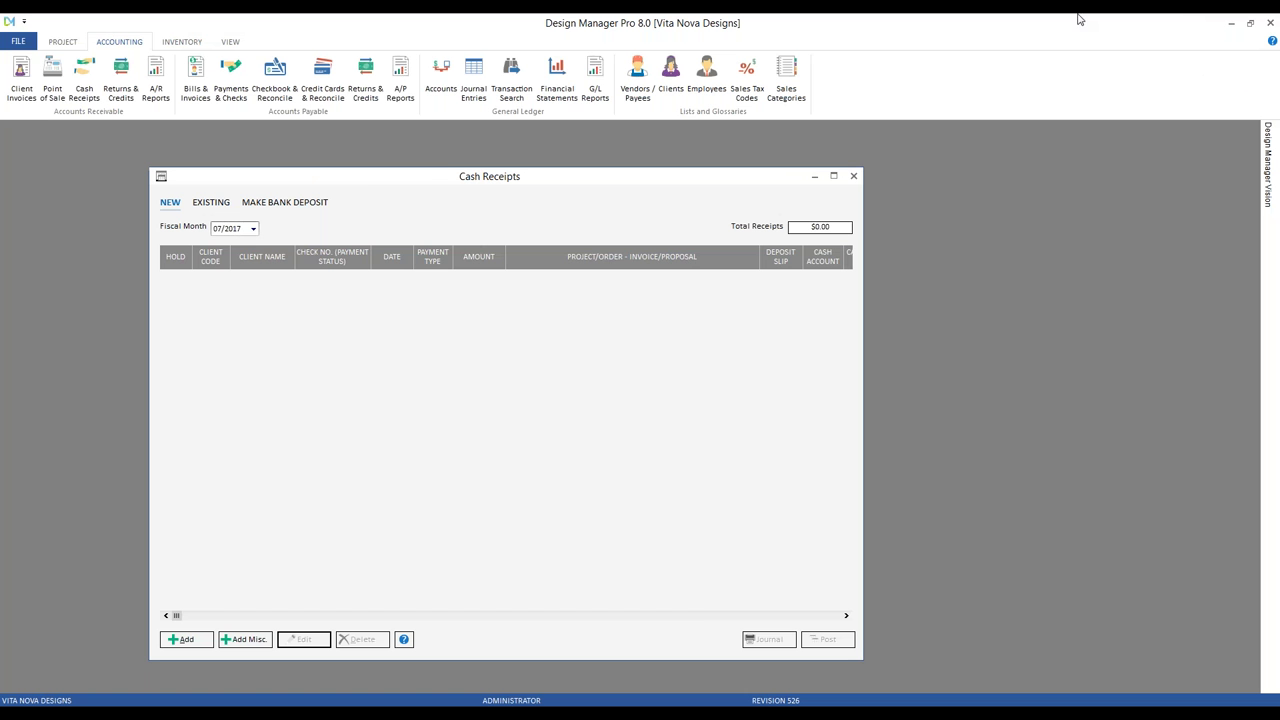
Step: Close Cash Receipts and open the adjustments list for existing client invoice 10003
{"action": "left_click", "coordinate": [853, 177]}
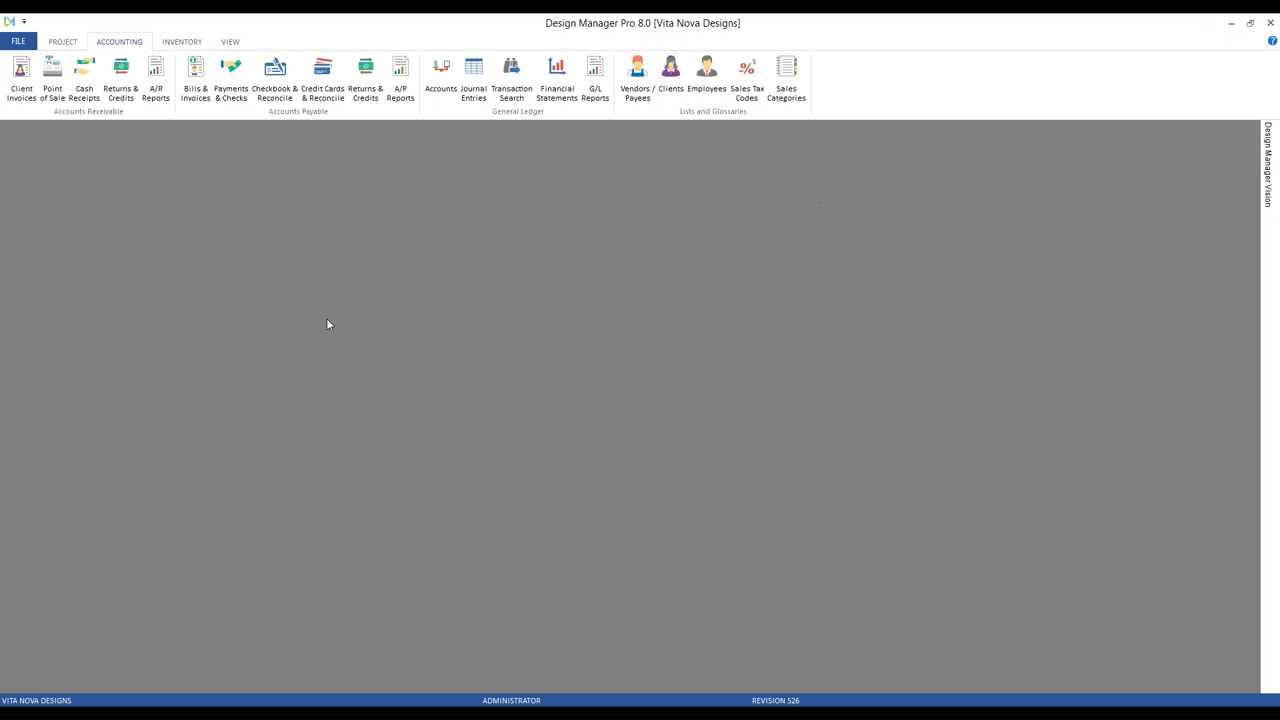
{"action": "left_click", "coordinate": [22, 76]}
{"action": "left_click", "coordinate": [72, 159]}
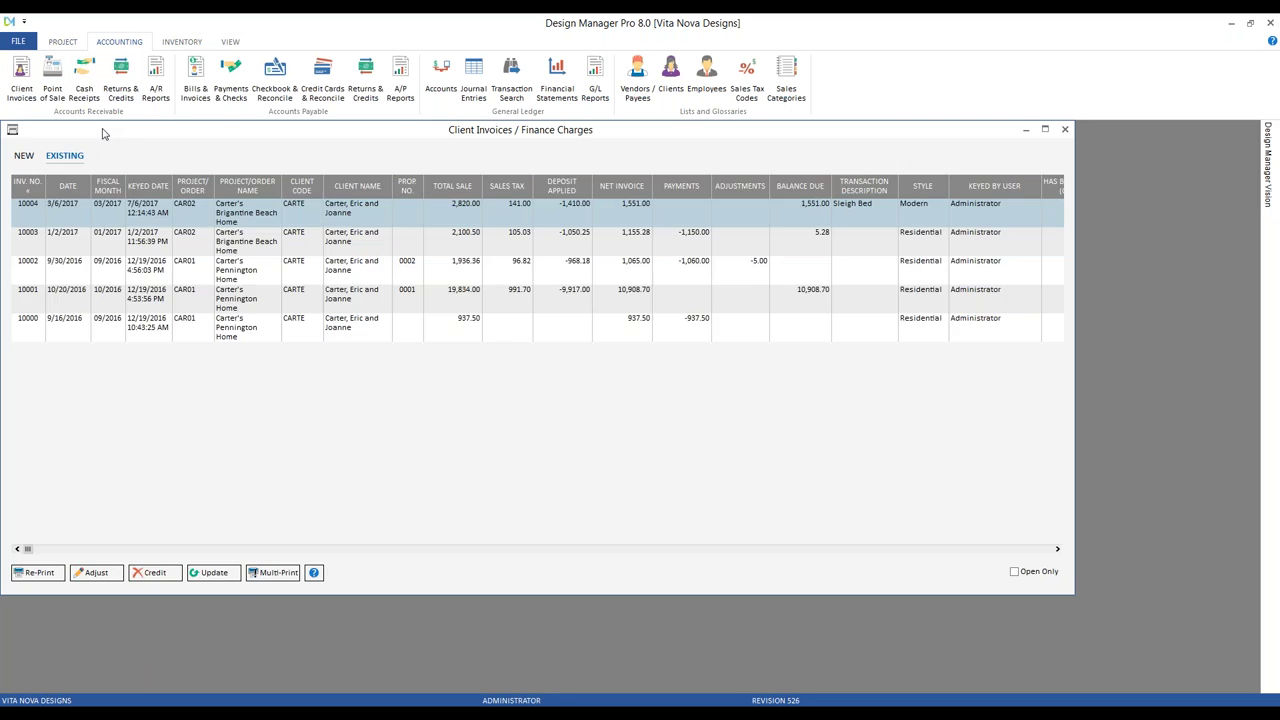
{"action": "left_click_drag", "start_coordinate": [105, 131], "coordinate": [145, 169]}
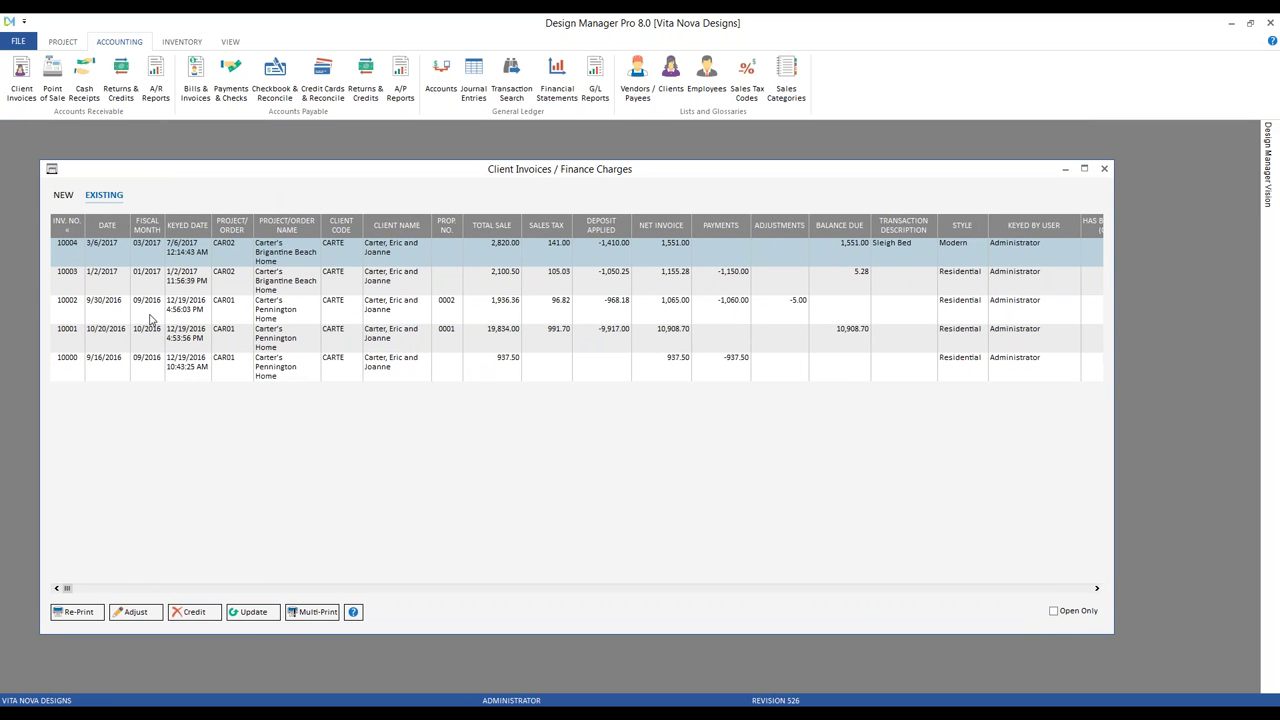
{"action": "left_click", "coordinate": [444, 276]}
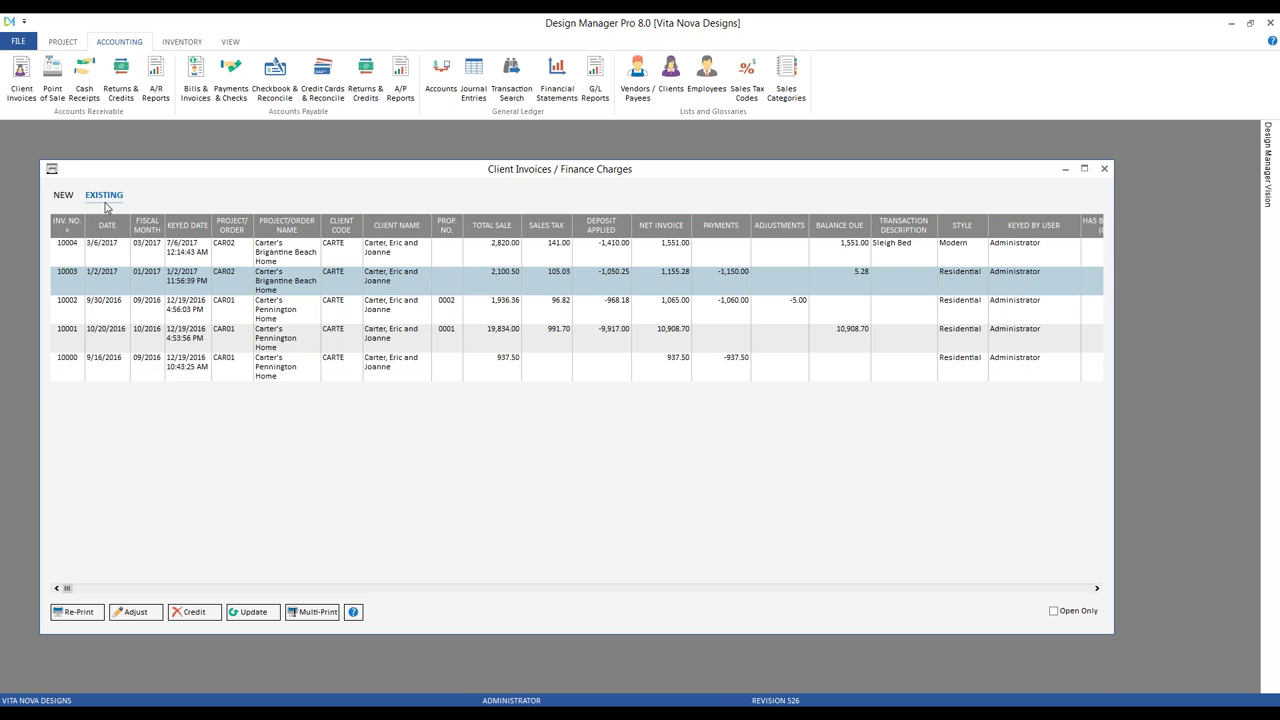
{"action": "left_click", "coordinate": [136, 614]}
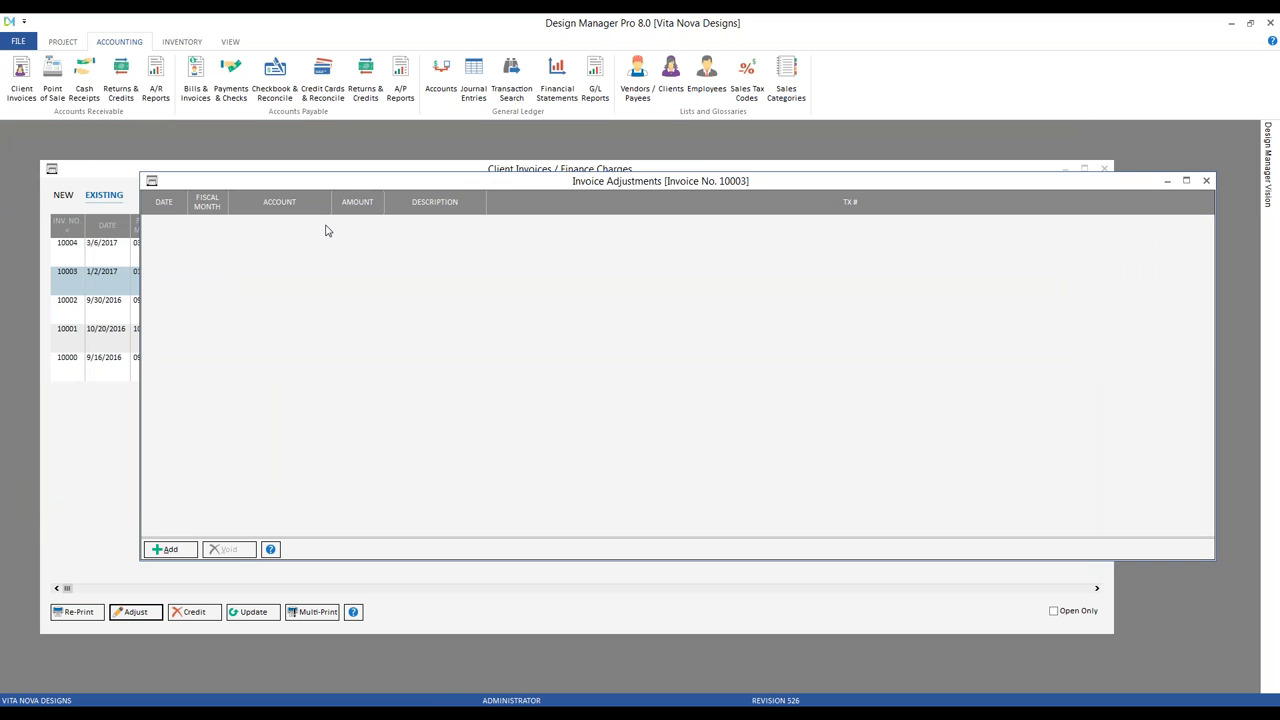
Step: Start a new adjustment for invoice 10003
{"action": "left_click", "coordinate": [168, 549]}
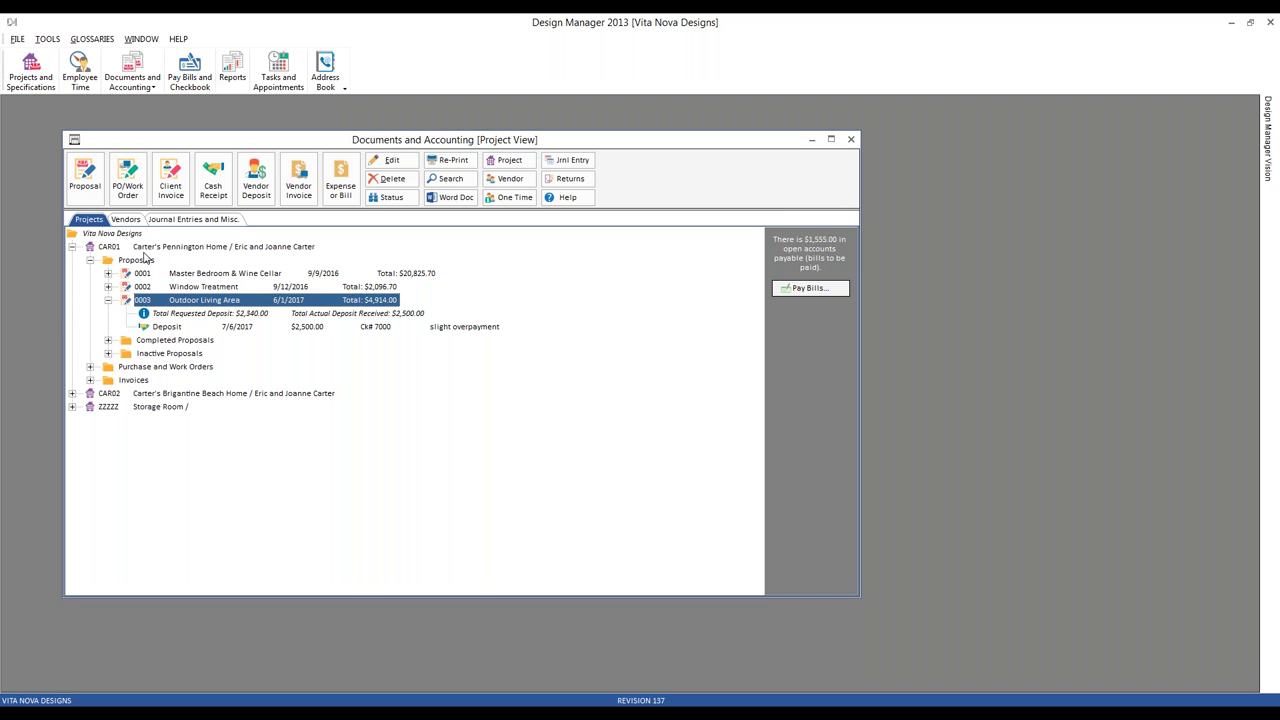
Step: In Design Manager 2013, open CAR02 invoice 10003's adjustment form with Adjust Invoice Amount ticked
{"action": "left_click", "coordinate": [72, 247]}
{"action": "left_click", "coordinate": [72, 260]}
{"action": "left_click", "coordinate": [90, 327]}
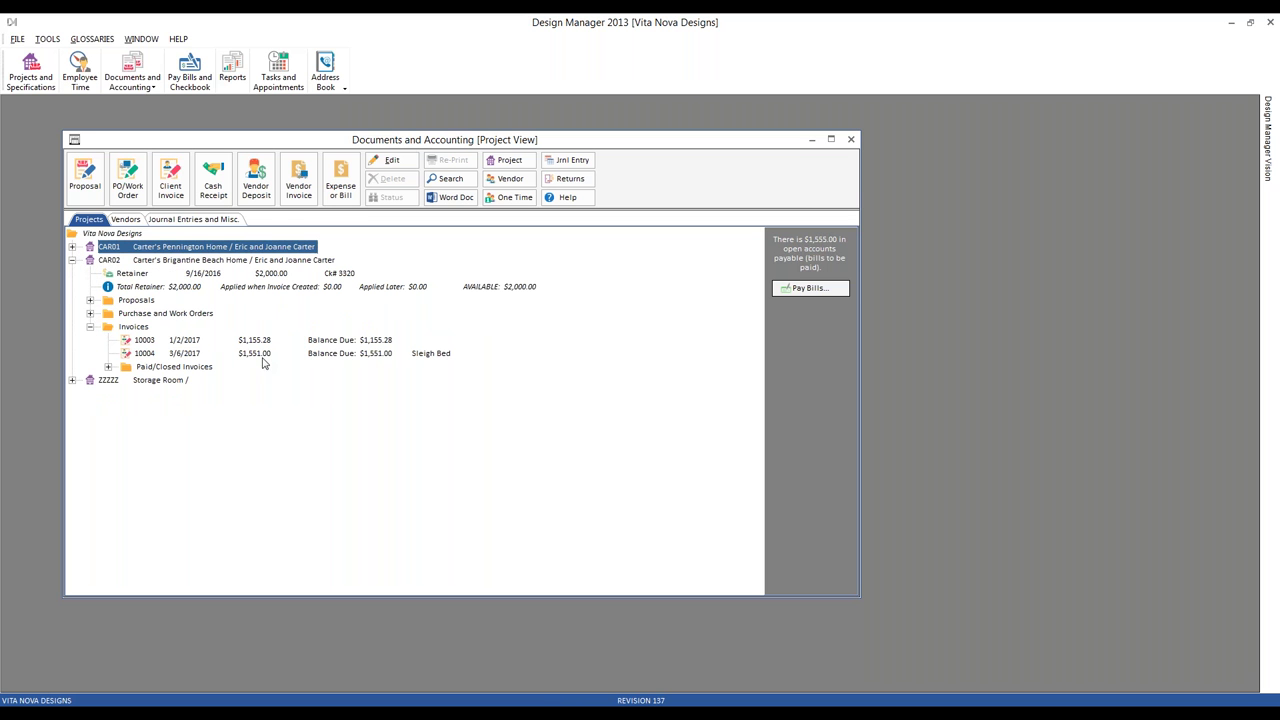
{"action": "left_click", "coordinate": [170, 354]}
{"action": "left_click", "coordinate": [296, 341]}
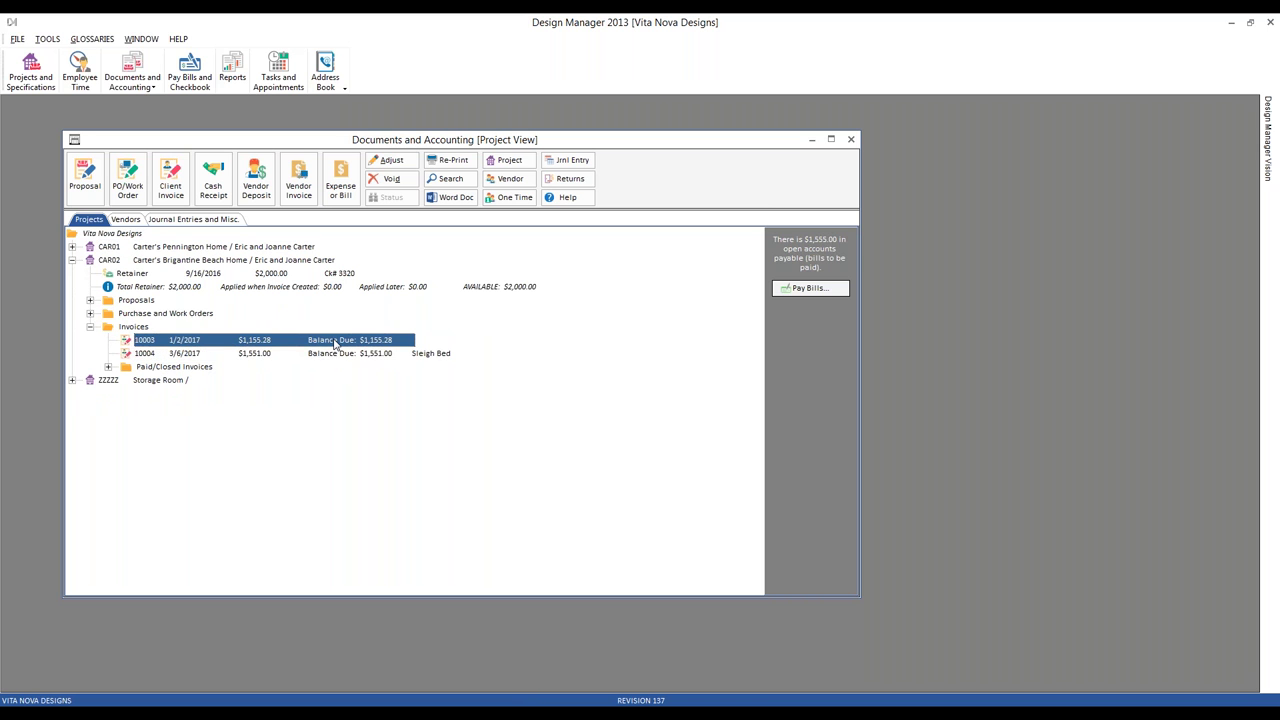
{"action": "left_click", "coordinate": [390, 161]}
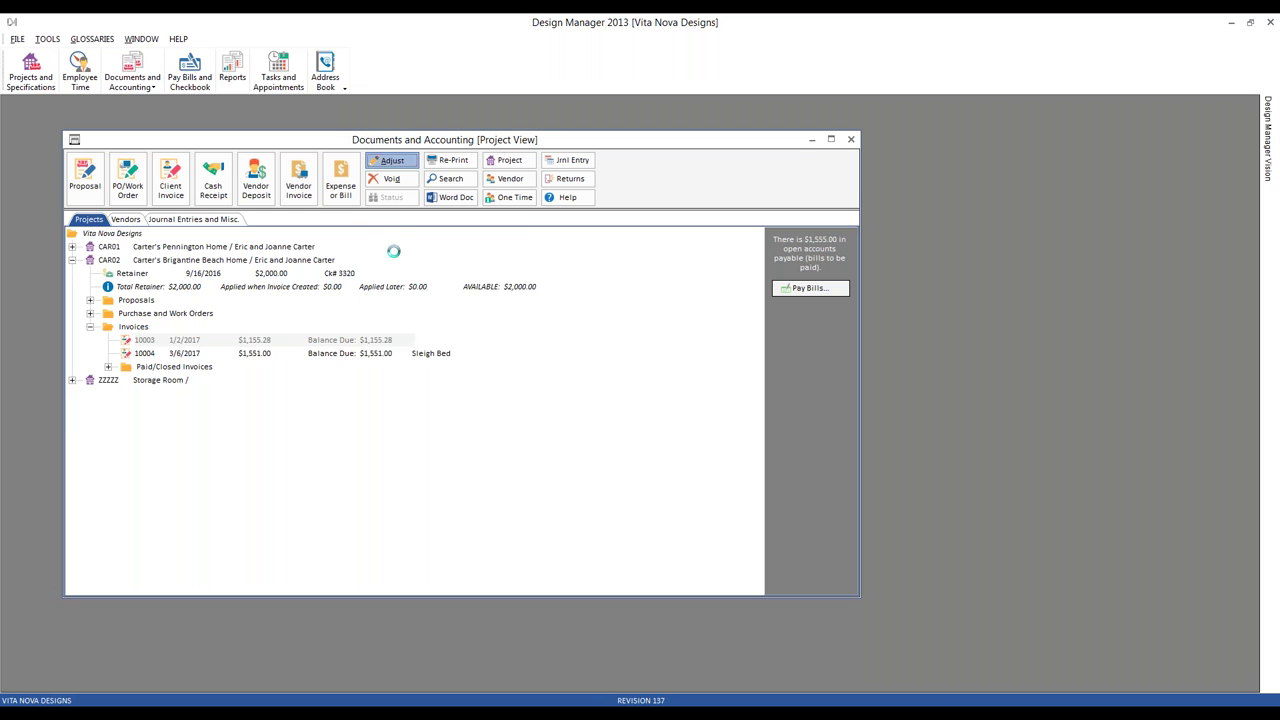
{"action": "left_click", "coordinate": [345, 162]}
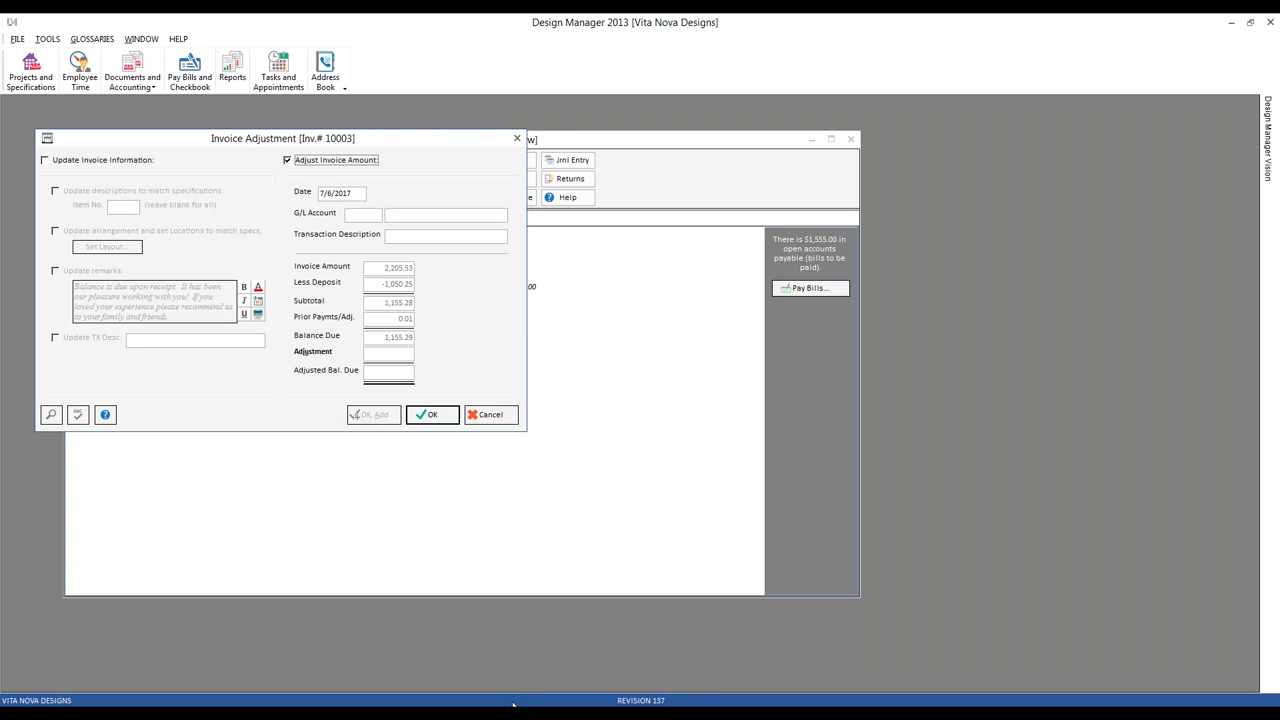
{"action": "left_click", "coordinate": [545, 570]}
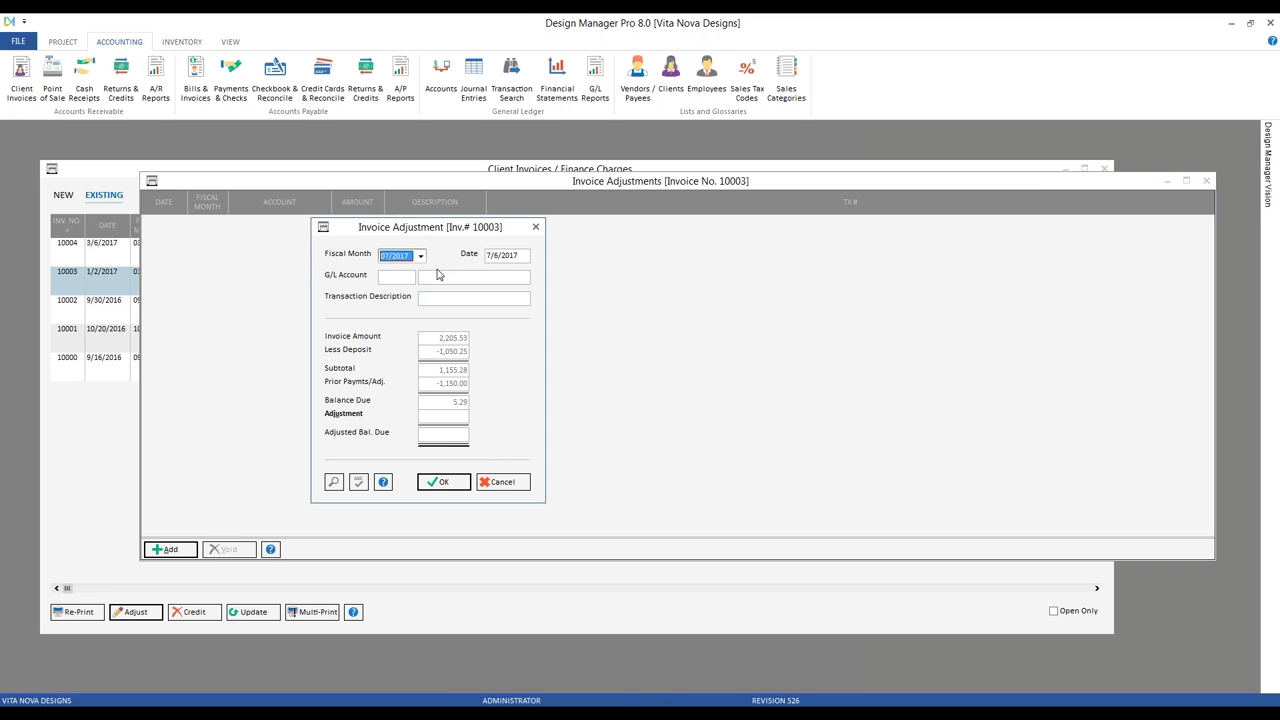
{"action": "left_click", "coordinate": [397, 276]}
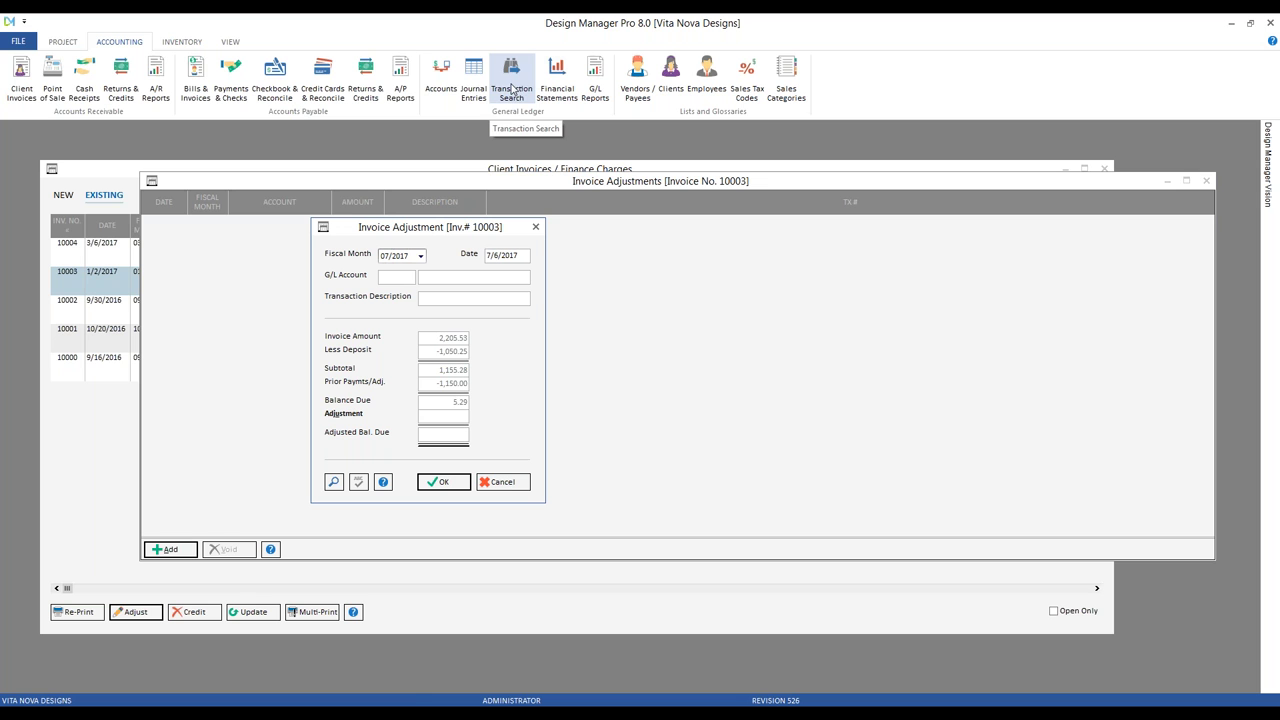
Step: Search Client Invoices / Invoice Adjustments for transaction 10003 and review its Furniture and Accessories lines
{"action": "left_click", "coordinate": [518, 96]}
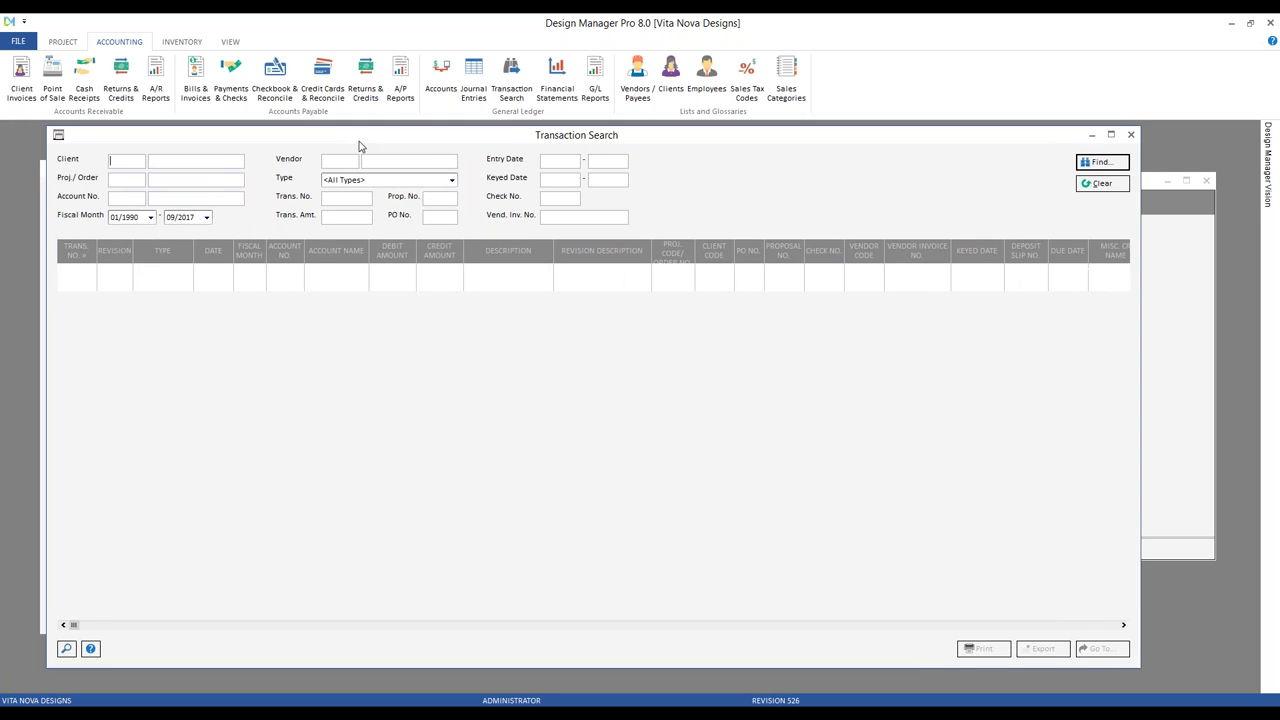
{"action": "left_click", "coordinate": [456, 190]}
{"action": "scroll", "coordinate": [435, 224], "scroll_direction": "down", "scroll_amount": 3}
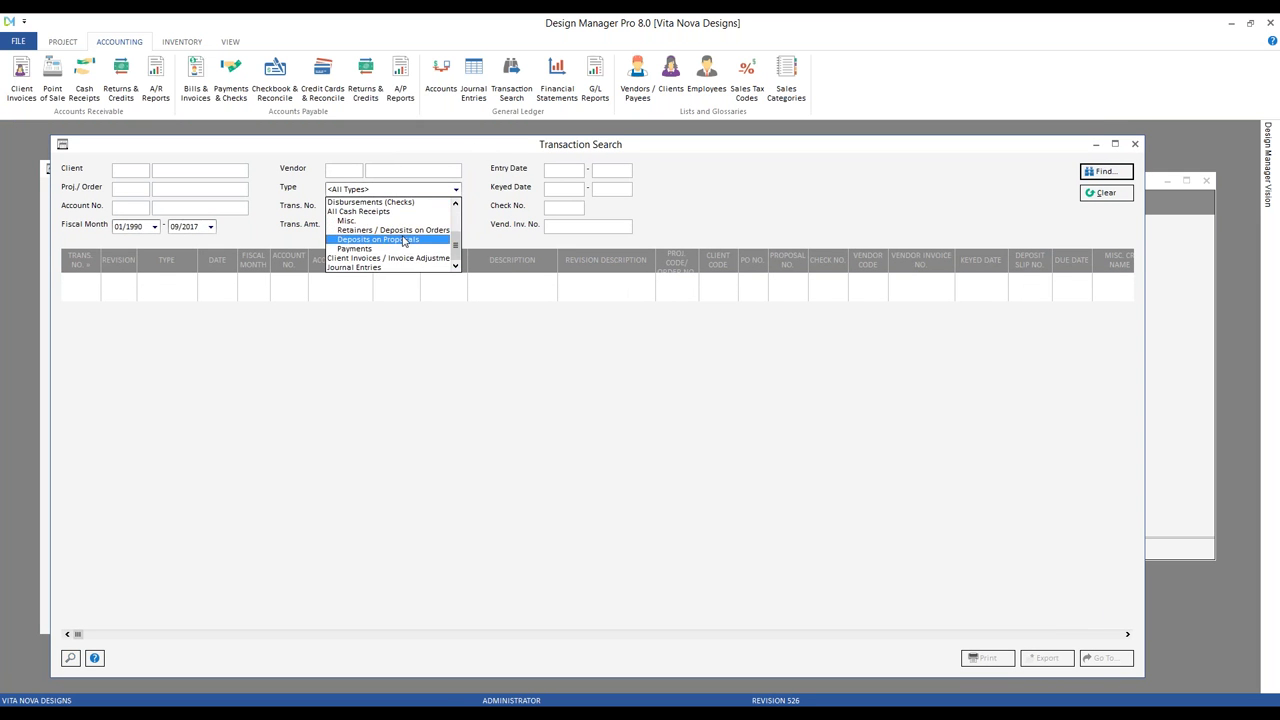
{"action": "left_click", "coordinate": [390, 258]}
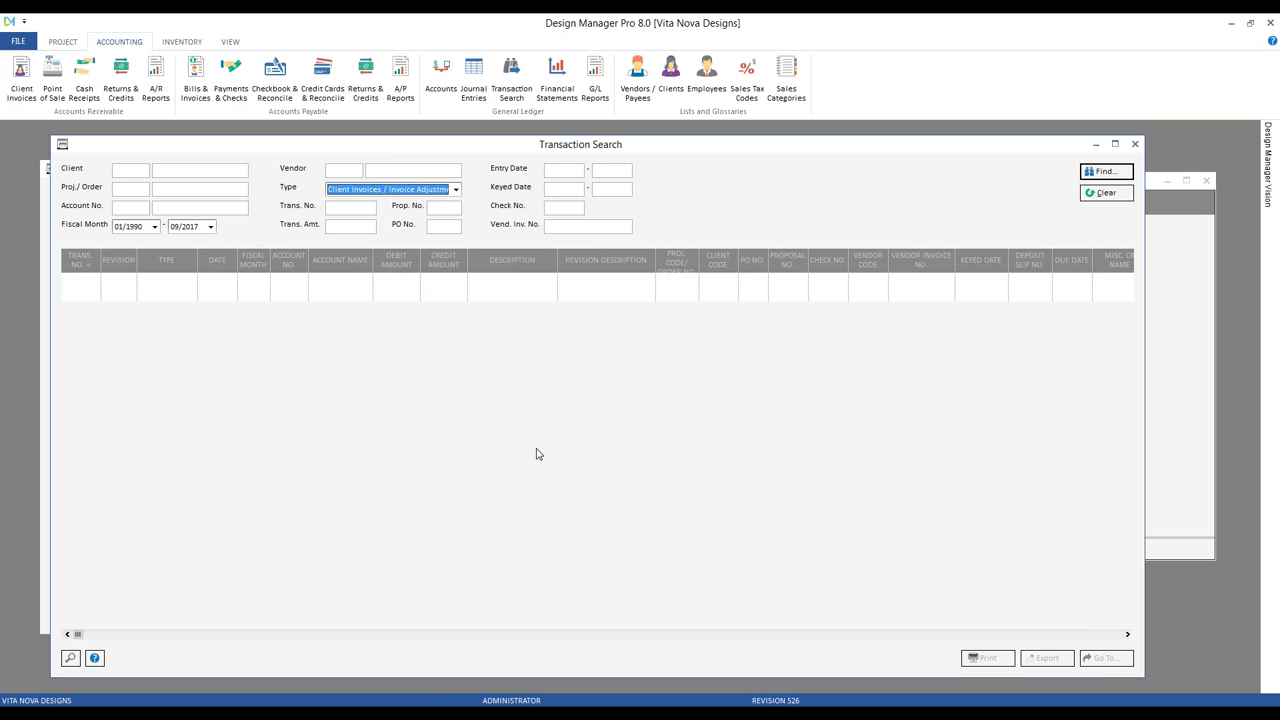
{"action": "left_click", "coordinate": [364, 211]}
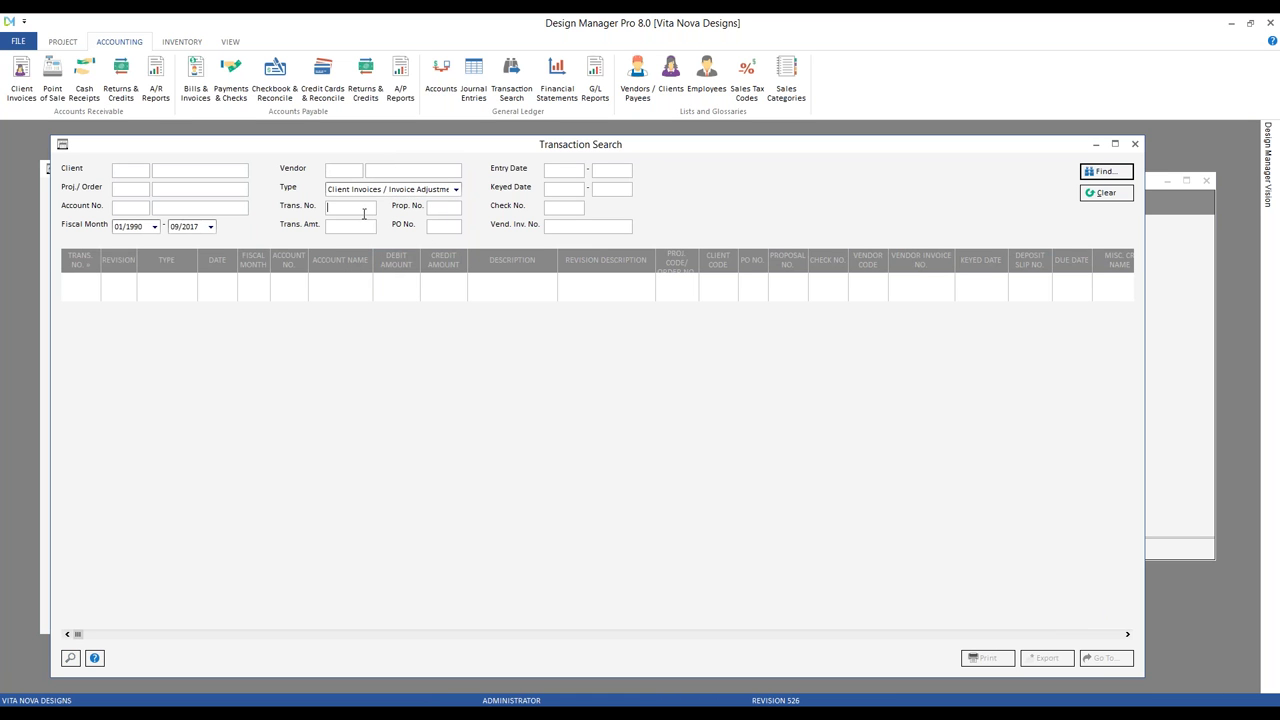
{"action": "type", "text": "11"}
{"action": "type", "text": "0003"}
{"action": "left_click", "coordinate": [1115, 172]}
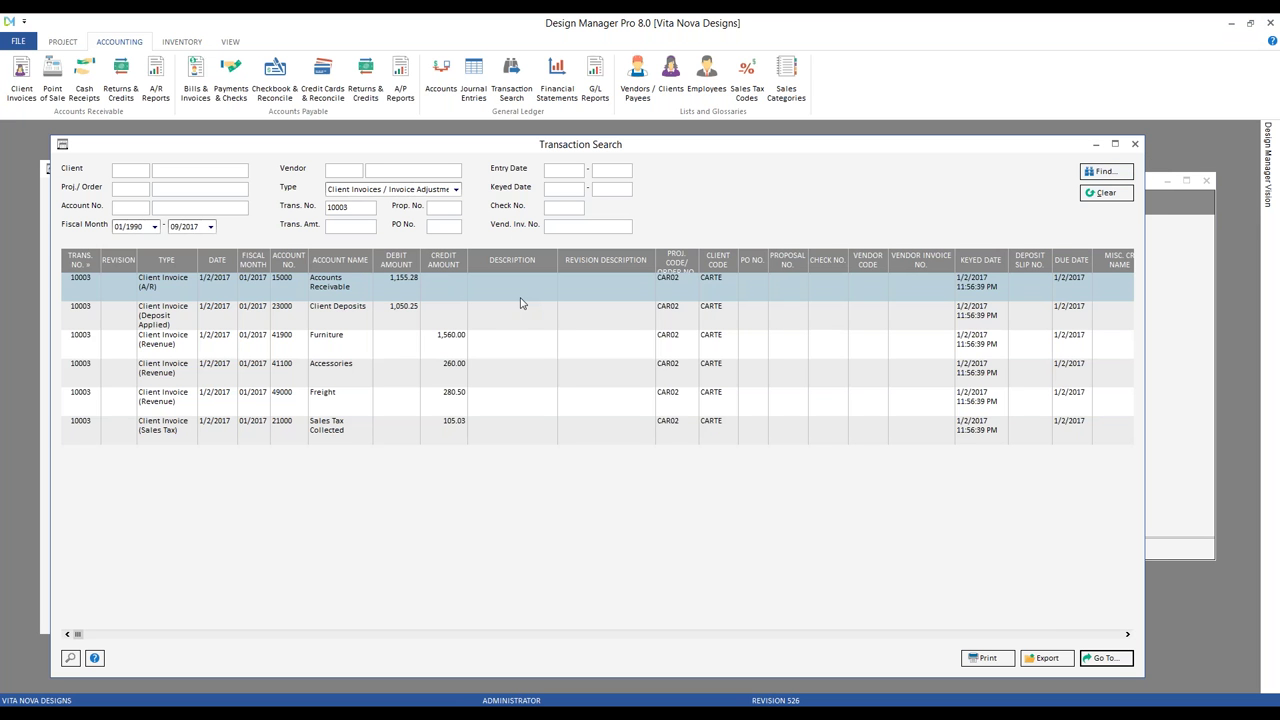
{"action": "left_click", "coordinate": [405, 342]}
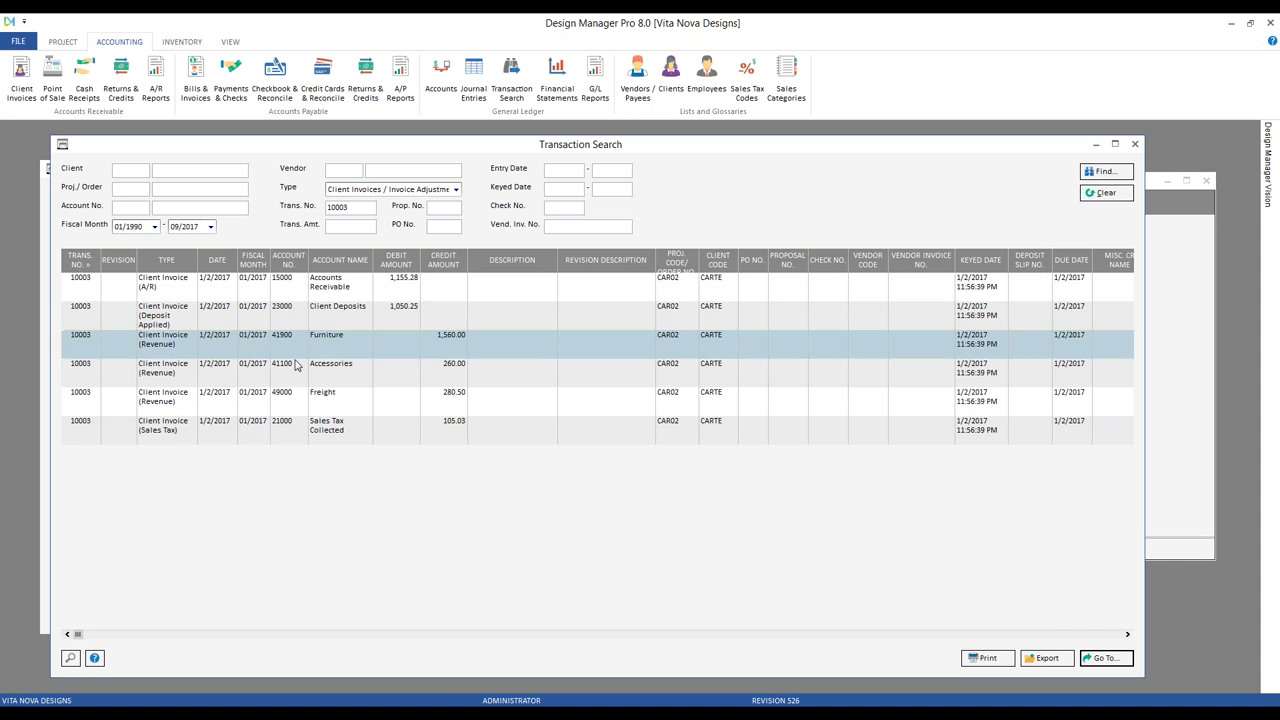
{"action": "left_click", "coordinate": [293, 373]}
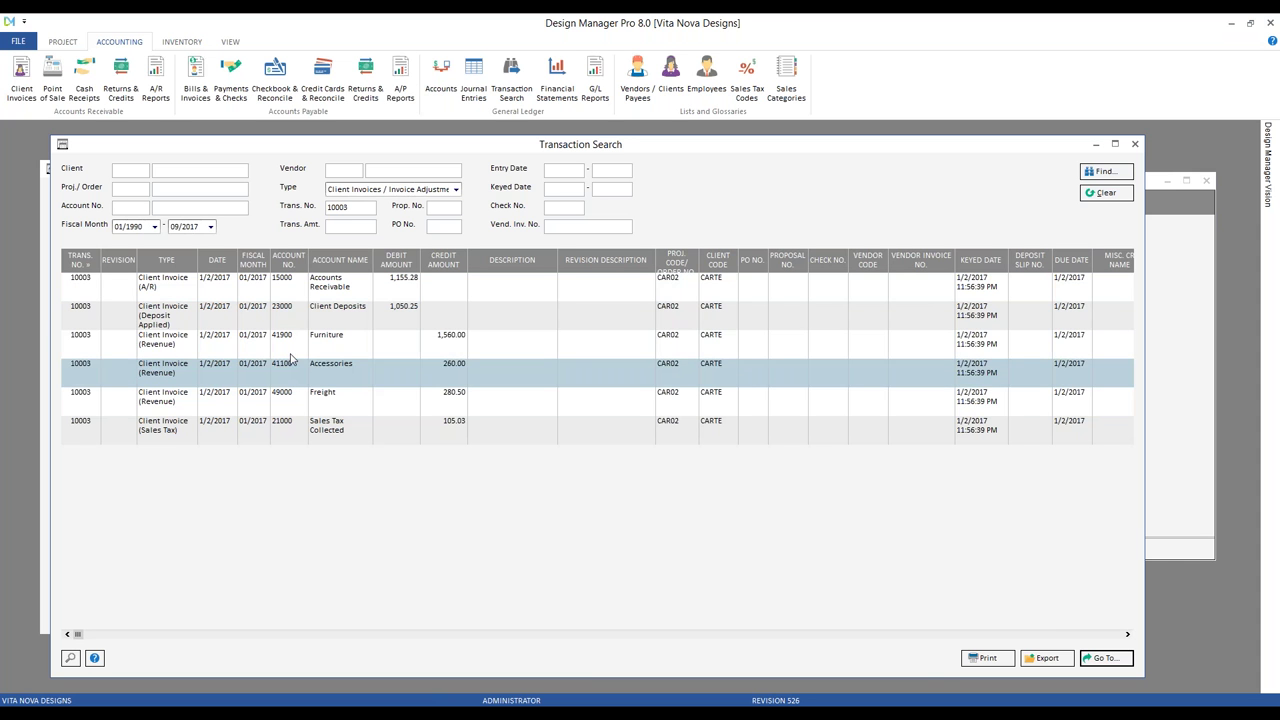
{"action": "left_click", "coordinate": [290, 349]}
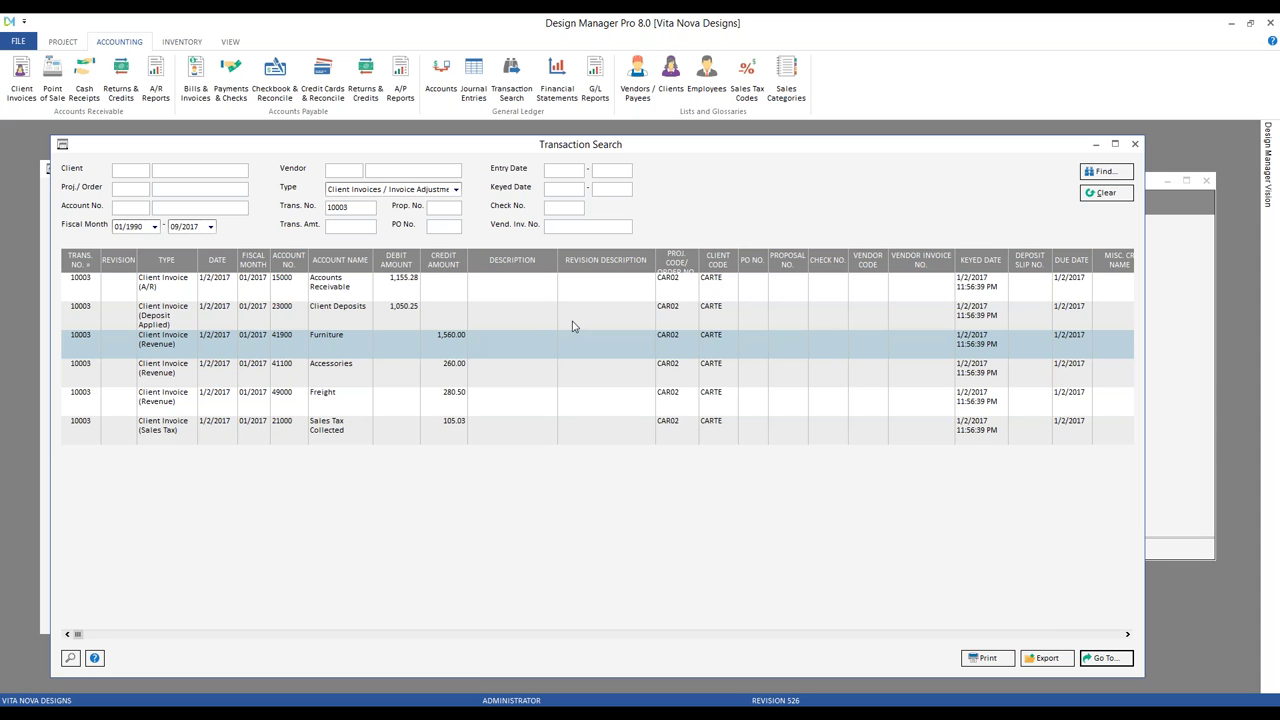
Step: Set the invoice 10003 adjustment's G/L account to 41900 Furniture
{"action": "left_click", "coordinate": [1135, 144]}
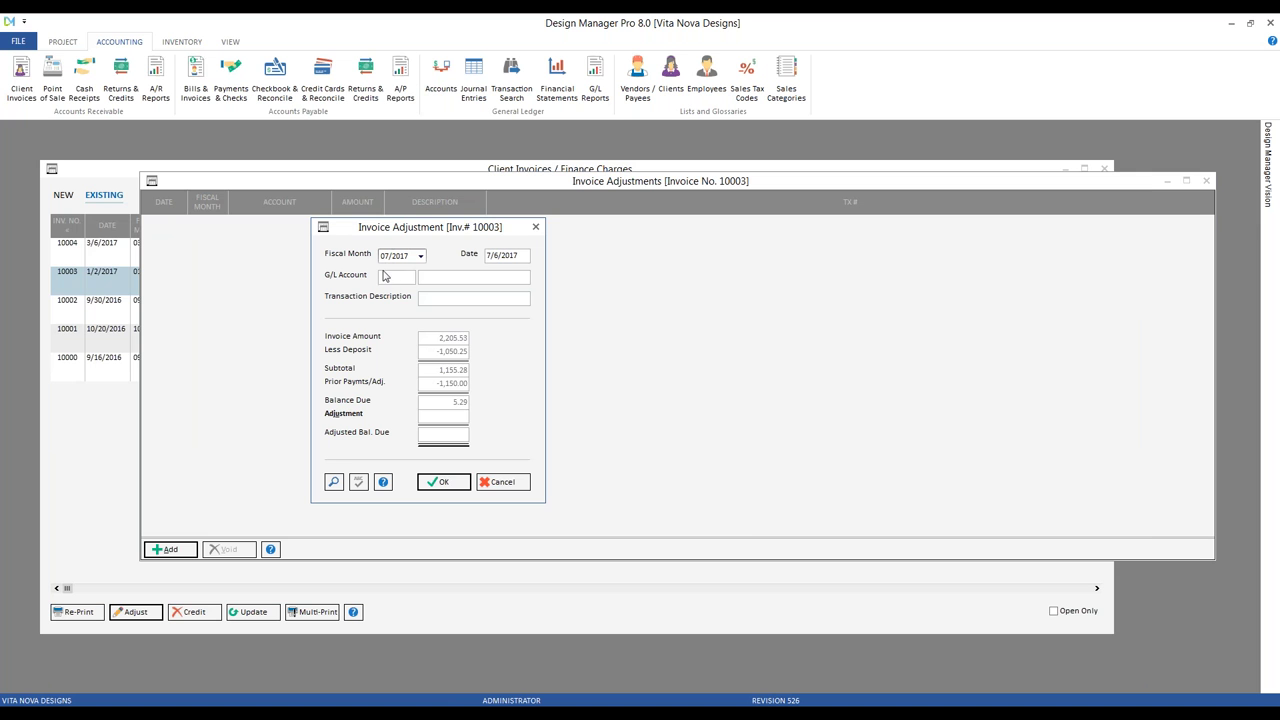
{"action": "left_click", "coordinate": [333, 481]}
{"action": "type", "text": "4"}
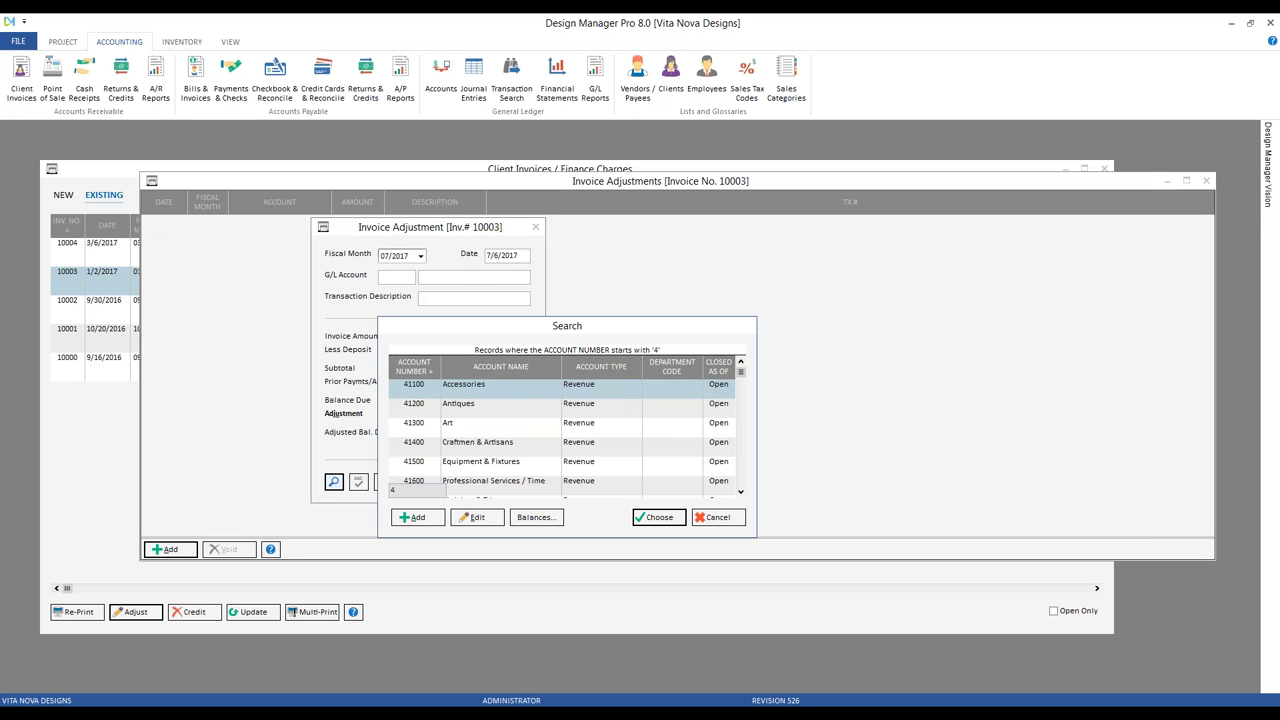
{"action": "type", "text": "9"}
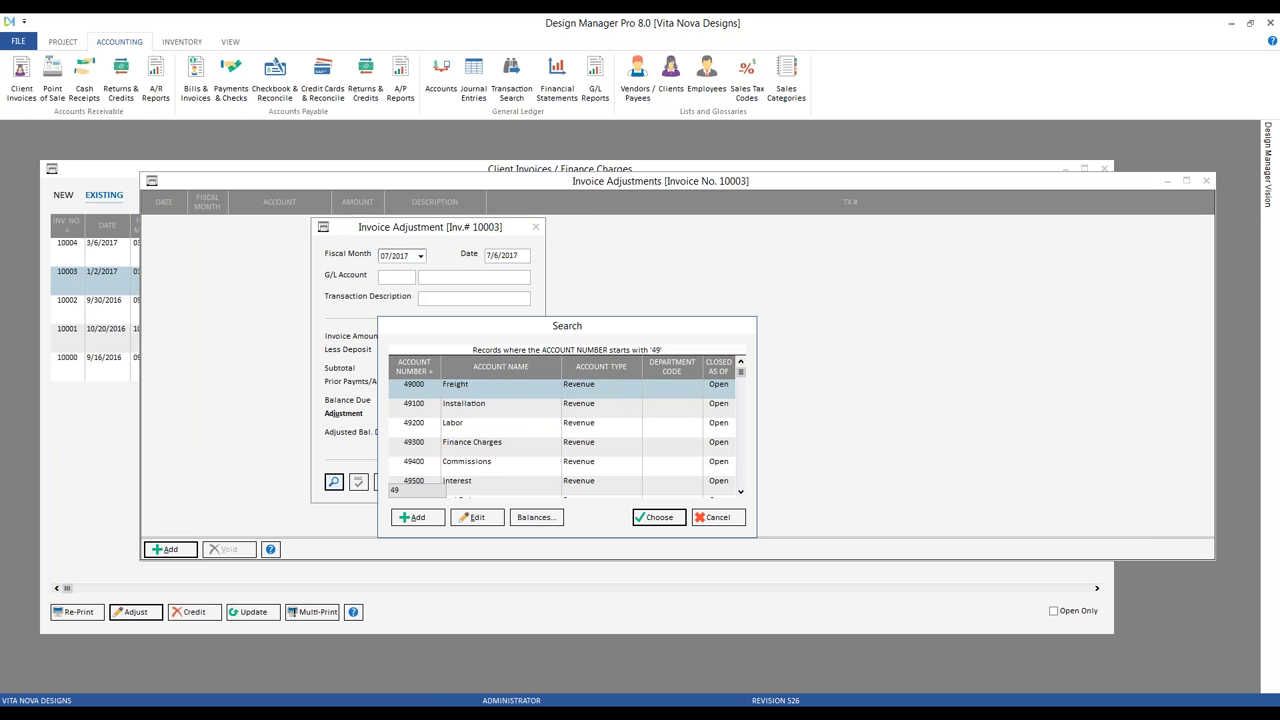
{"action": "key", "text": "BackSpace"}
{"action": "scroll", "coordinate": [507, 471], "scroll_direction": "down", "scroll_amount": 3}
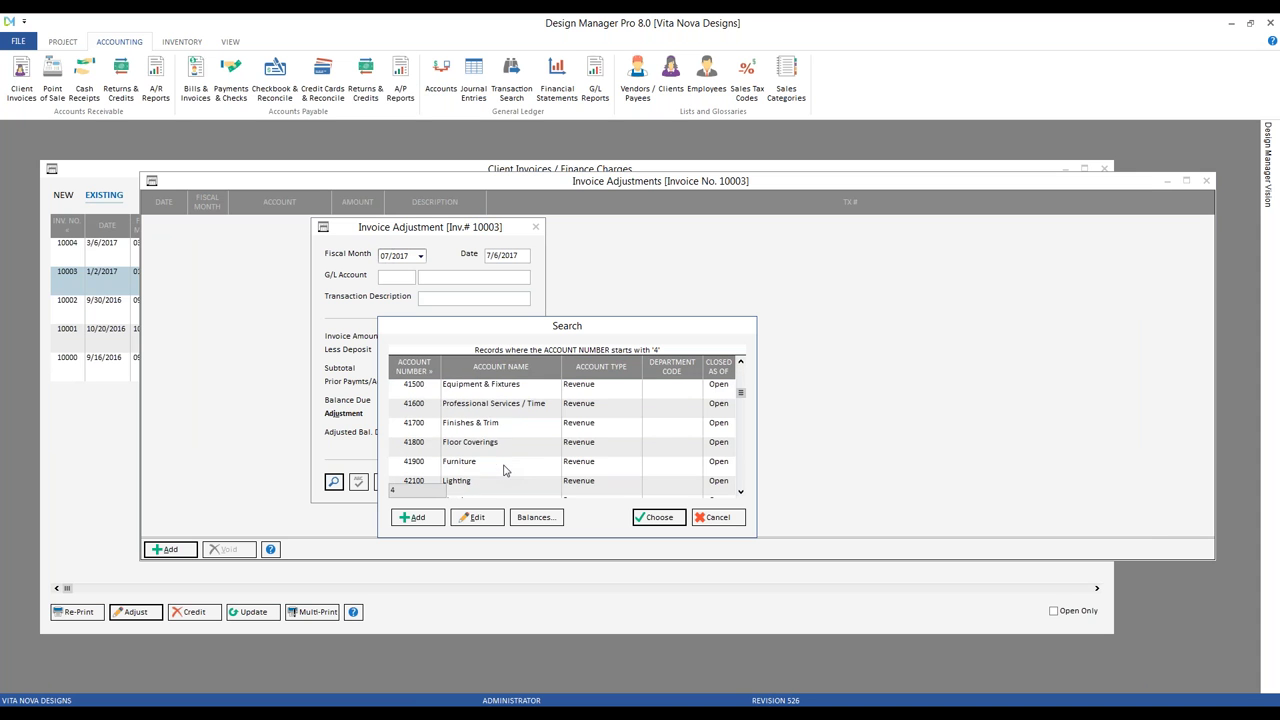
{"action": "left_click", "coordinate": [483, 443]}
{"action": "left_click", "coordinate": [660, 519]}
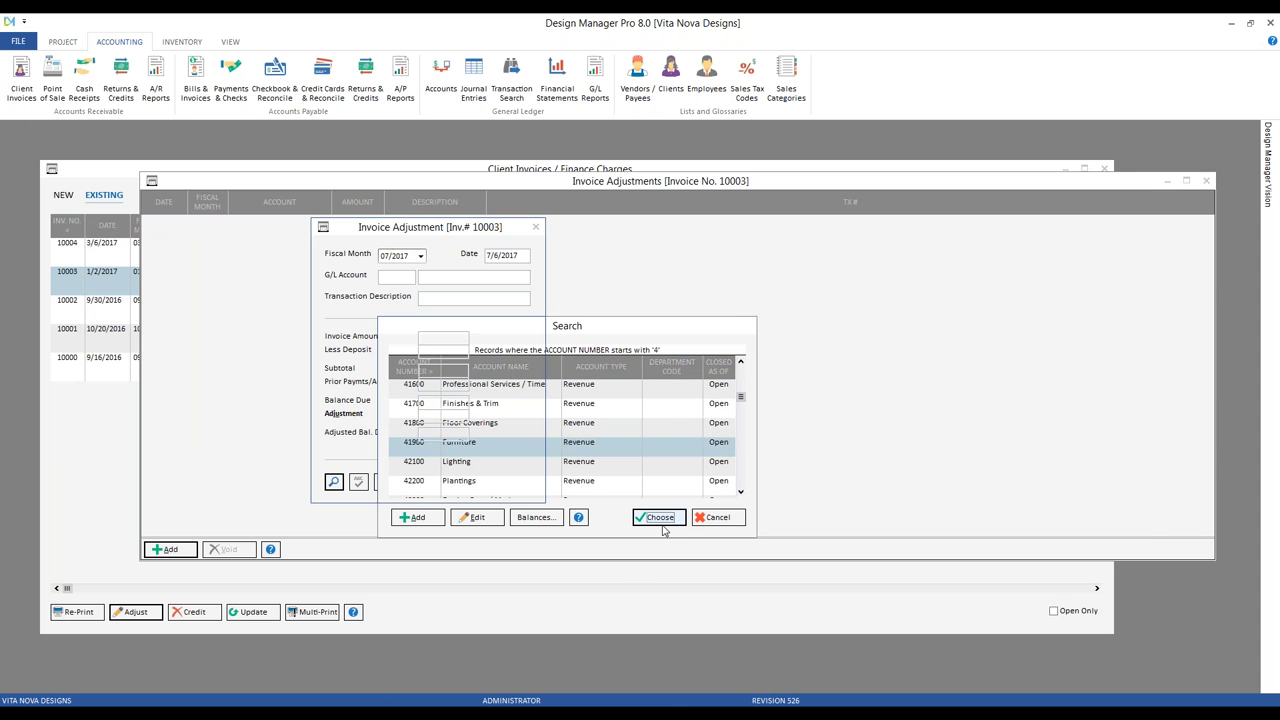
Step: Enter 'slight underpayment' with a -5.29 adjustment, save it, and close the invoice windows
{"action": "left_click", "coordinate": [432, 298]}
{"action": "type", "text": "slight under"}
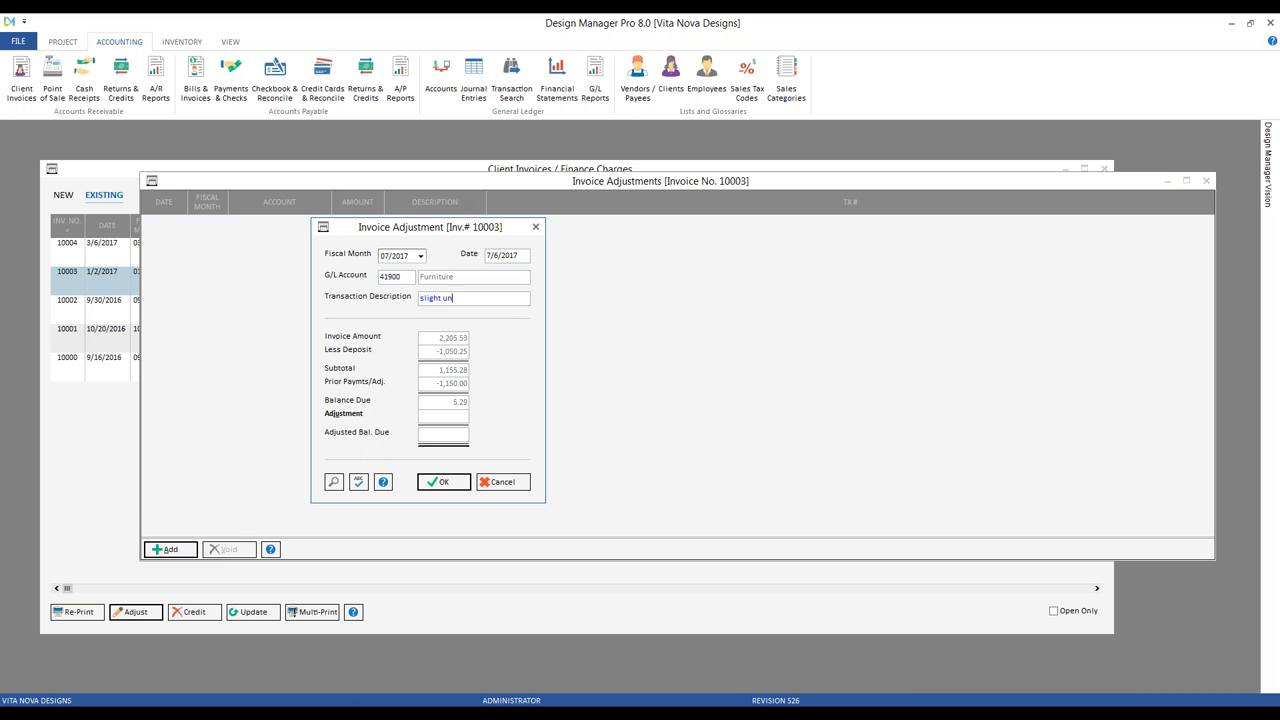
{"action": "type", "text": "payment"}
{"action": "left_click", "coordinate": [460, 414]}
{"action": "type", "text": "-5.29"}
{"action": "left_click", "coordinate": [446, 486]}
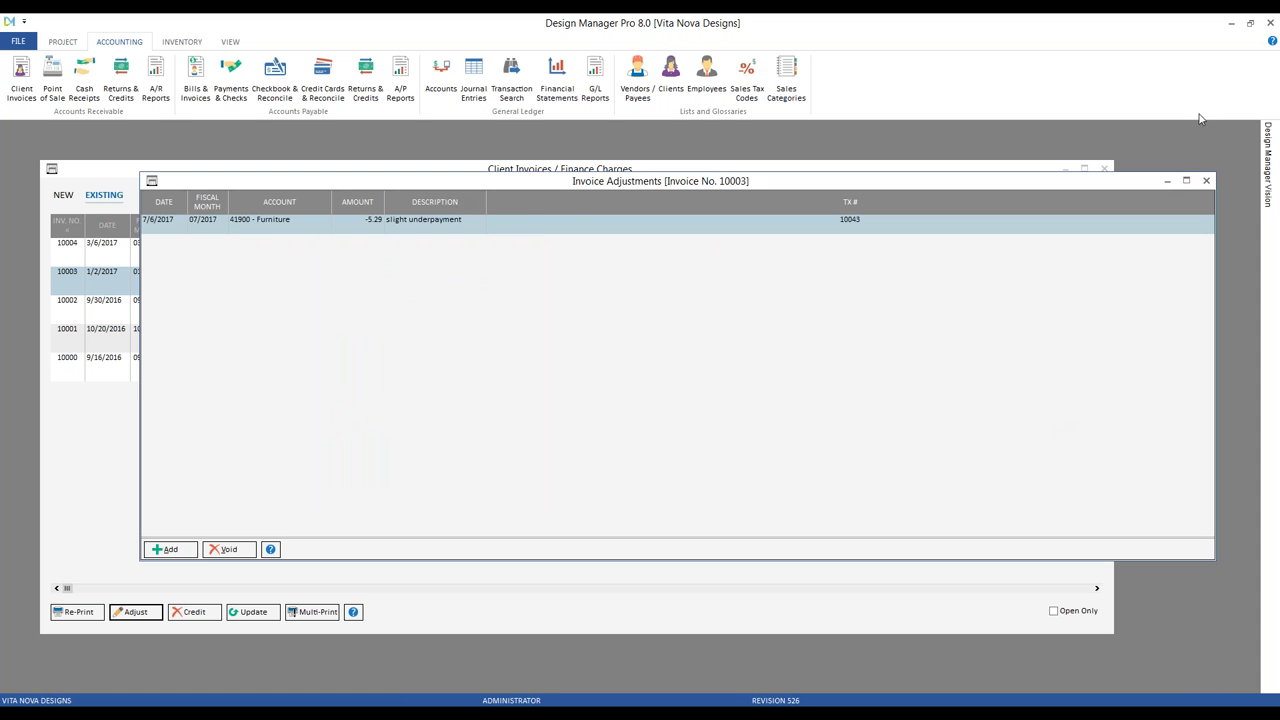
{"action": "left_click", "coordinate": [1206, 180]}
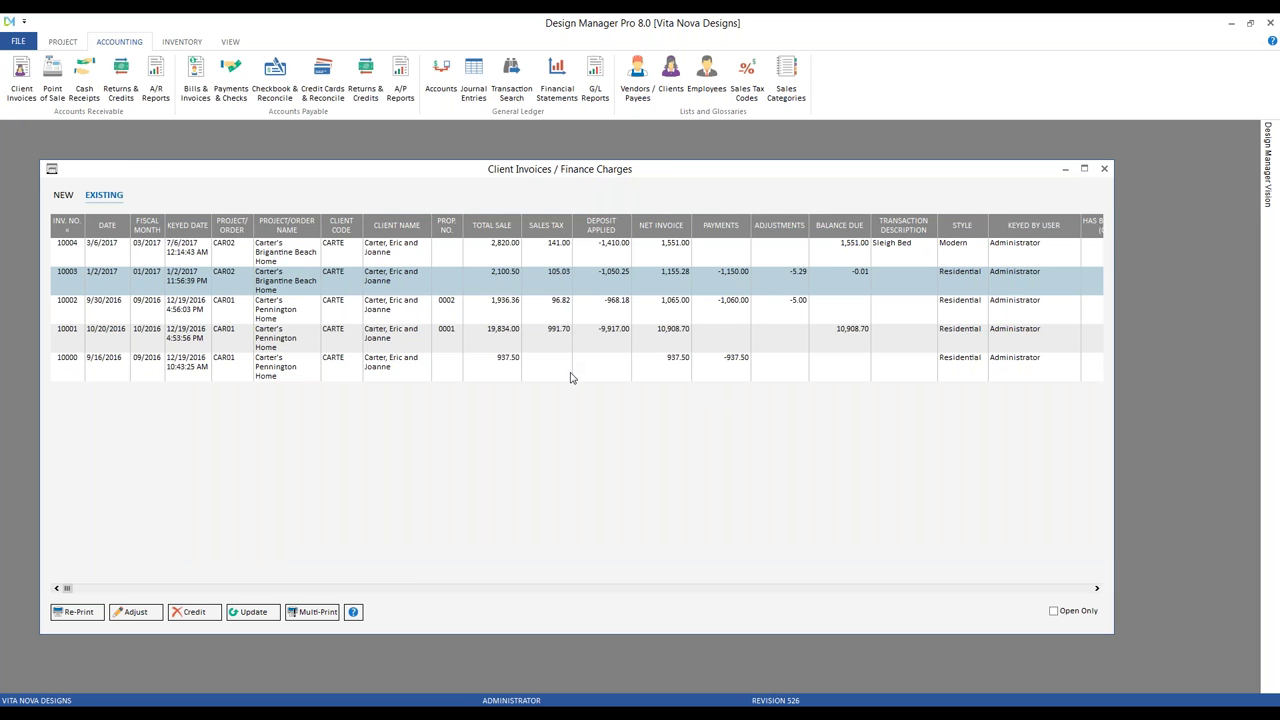
{"action": "left_click", "coordinate": [1104, 168]}
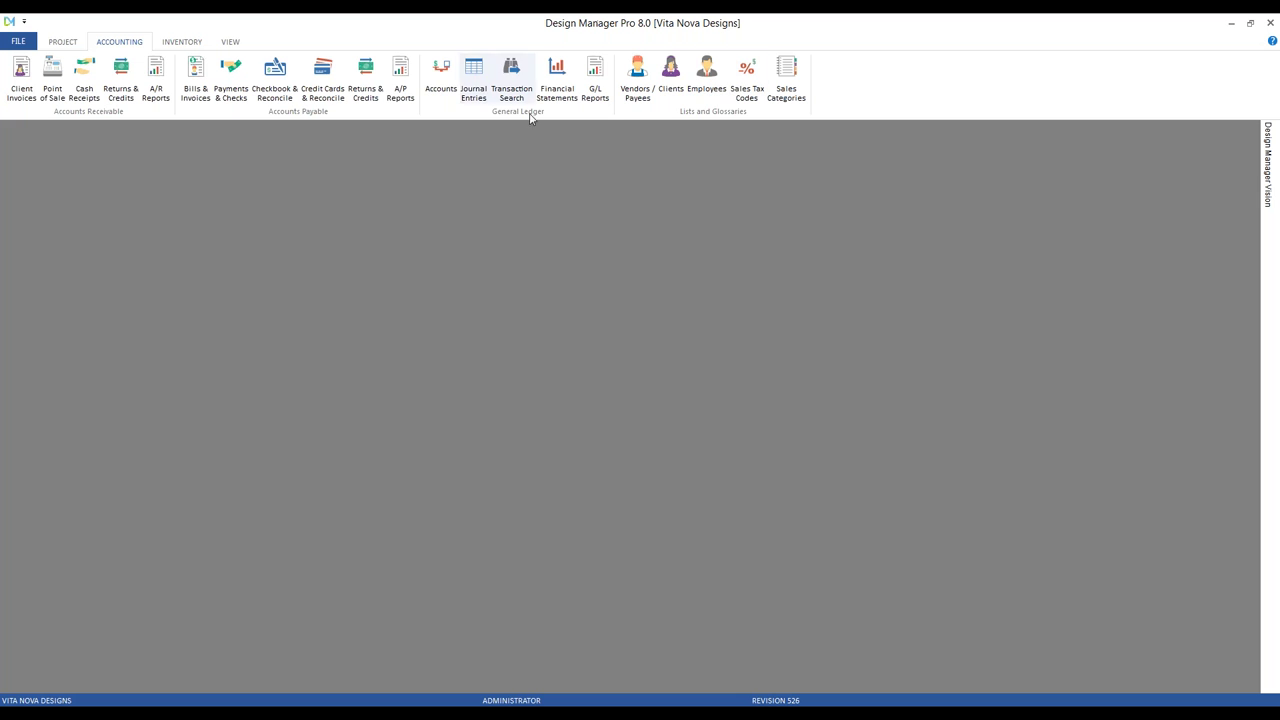
Step: Check the 41900 Furniture account's monthly balances, then clear the account filter
{"action": "left_click", "coordinate": [441, 78]}
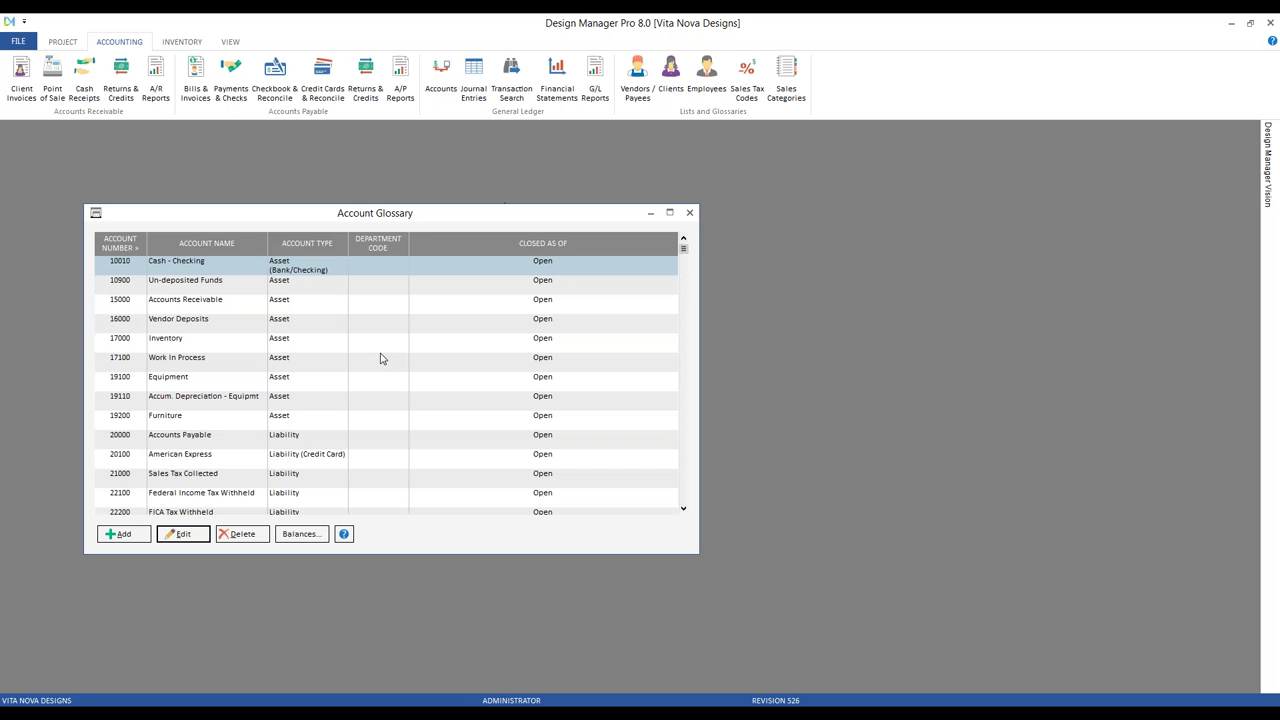
{"action": "type", "text": "4"}
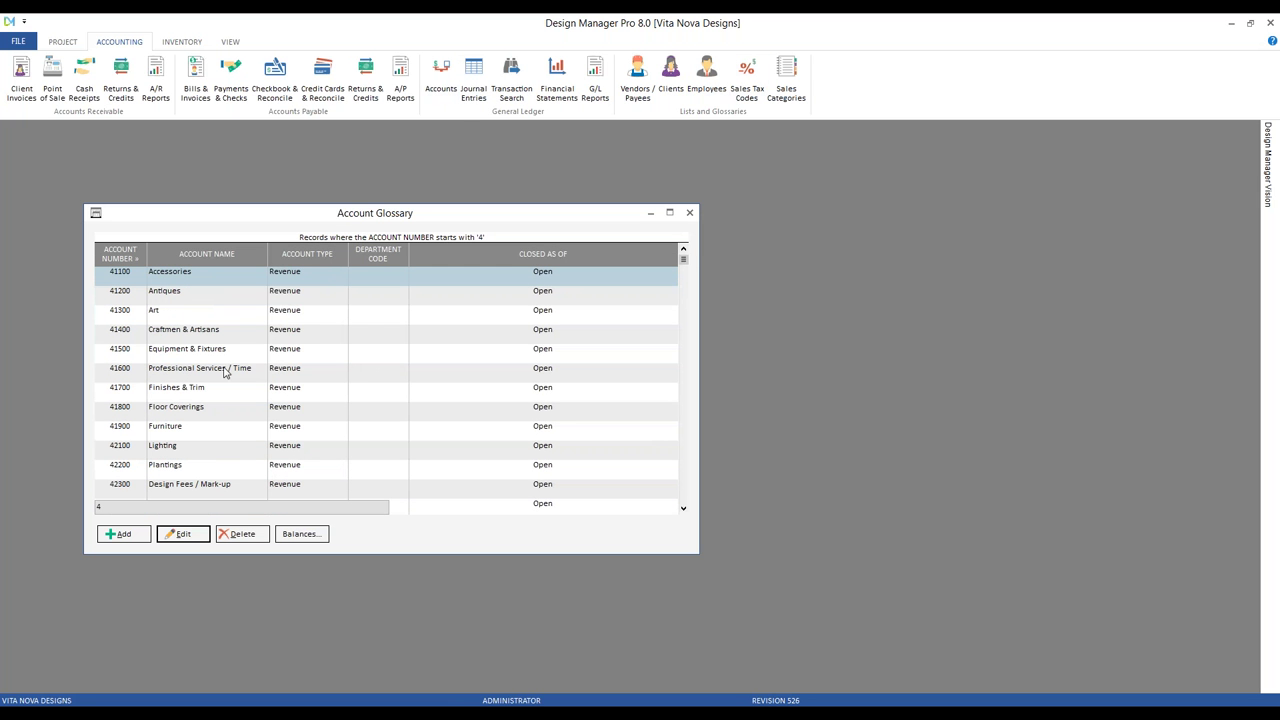
{"action": "left_click", "coordinate": [215, 430]}
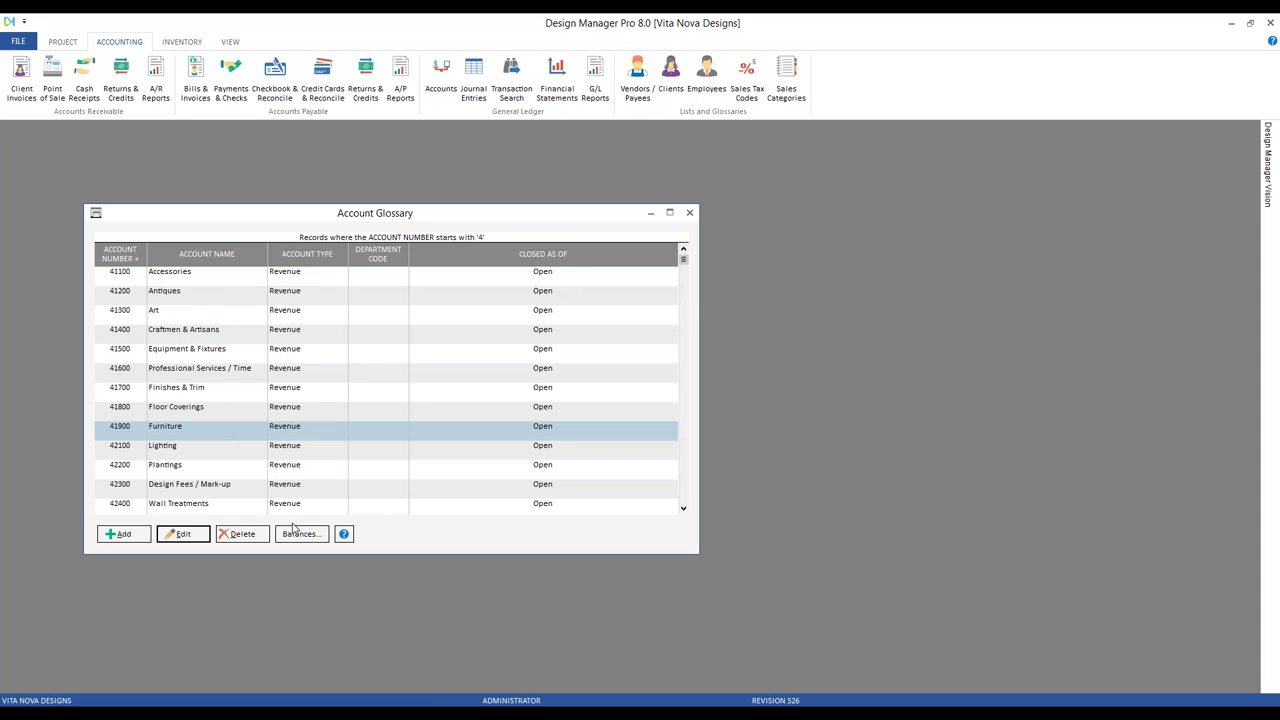
{"action": "left_click", "coordinate": [296, 530]}
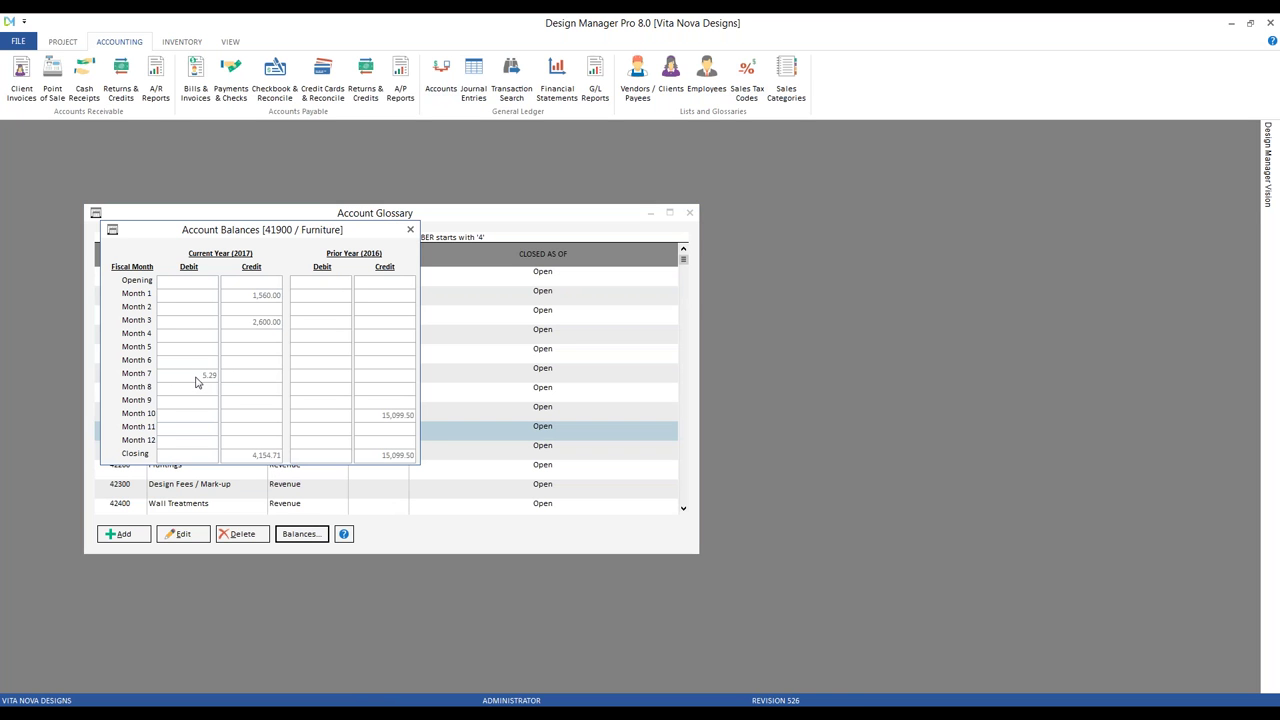
{"action": "left_click", "coordinate": [410, 230]}
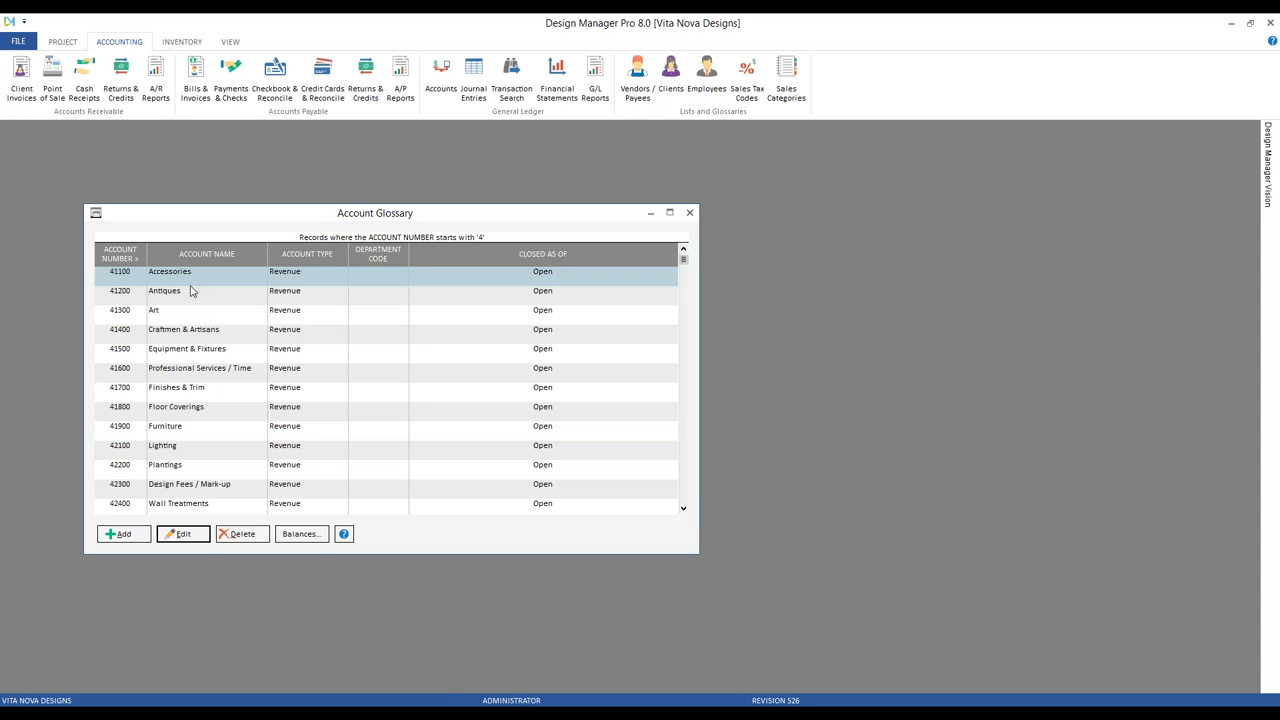
{"action": "key", "text": "Escape"}
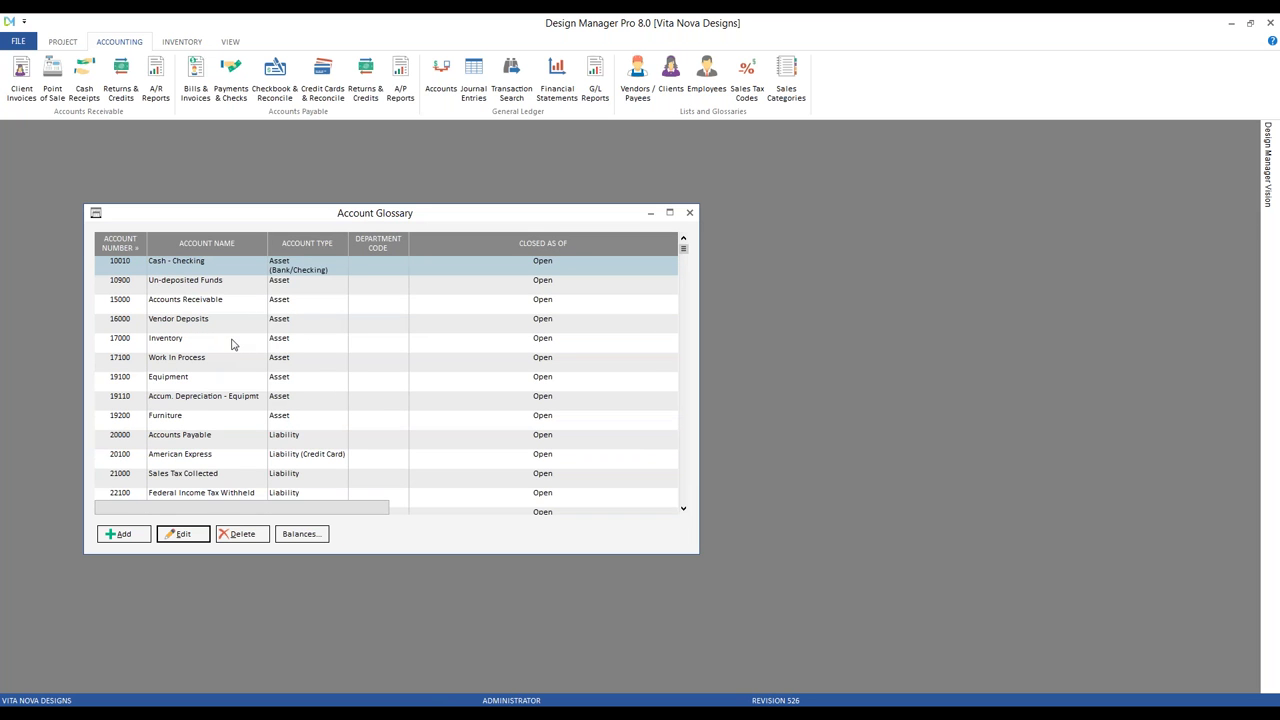
{"action": "left_click", "coordinate": [204, 302]}
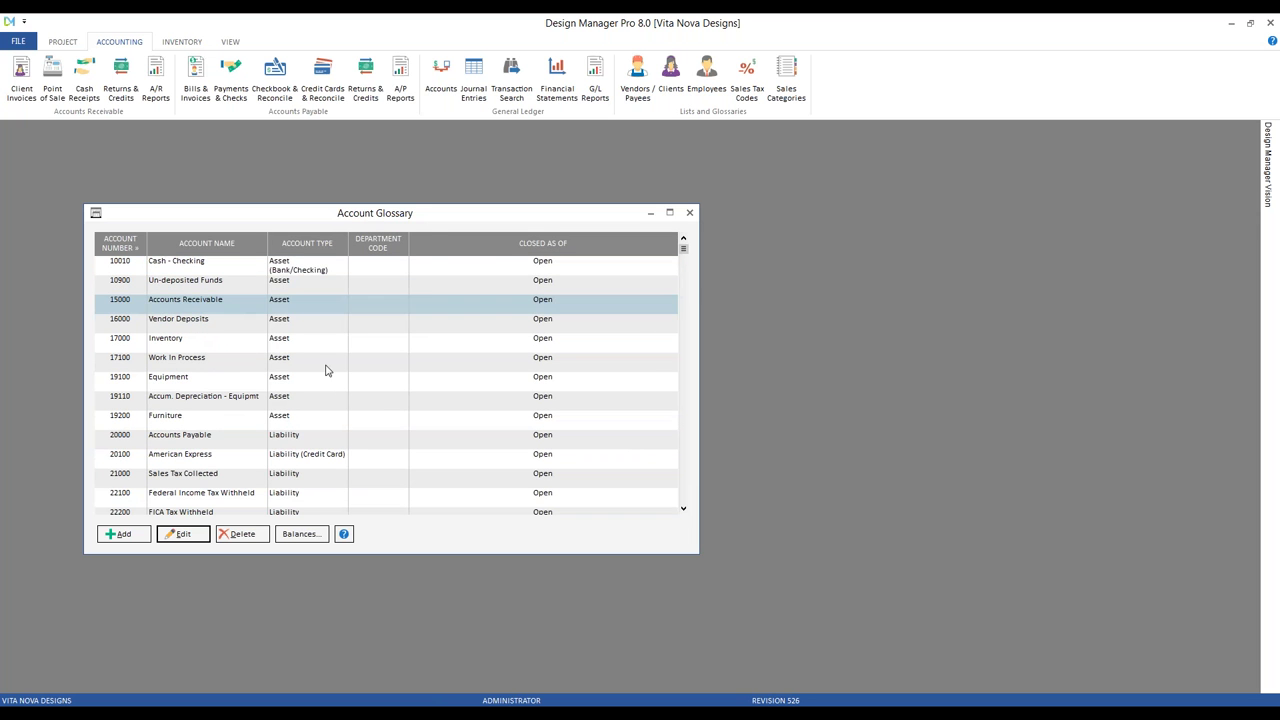
{"action": "left_click", "coordinate": [300, 533]}
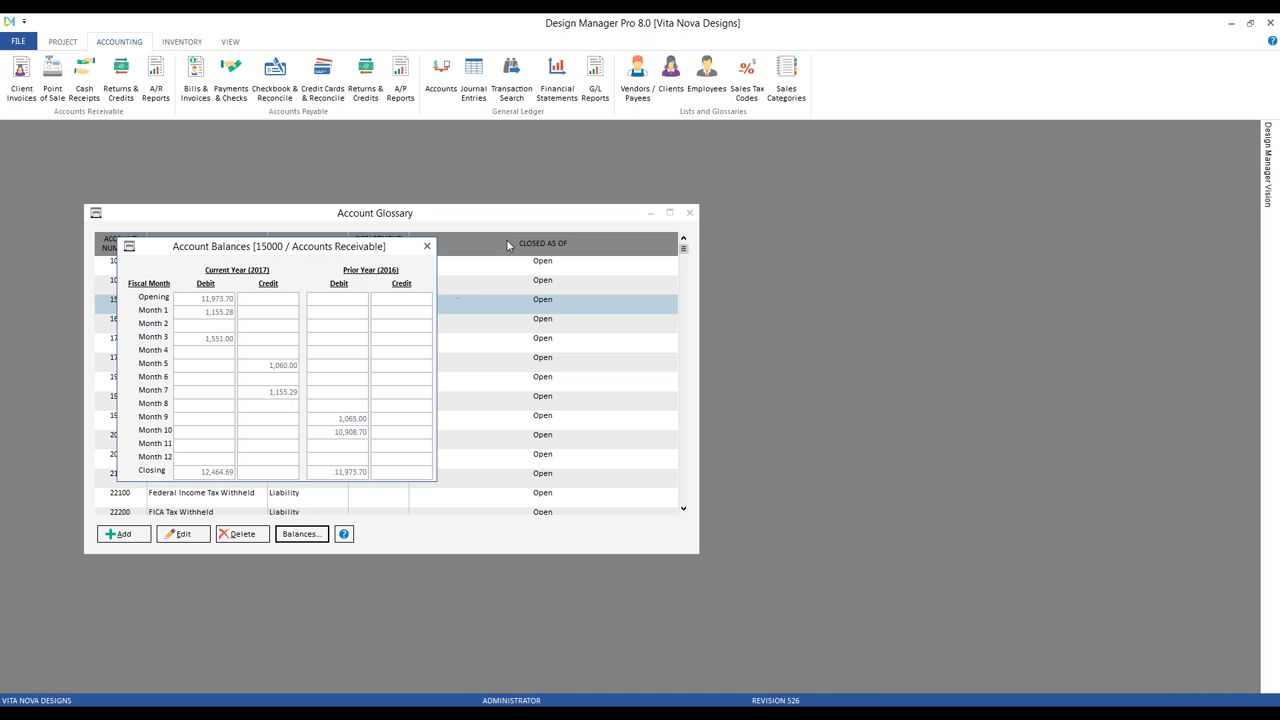
{"action": "left_click", "coordinate": [427, 247]}
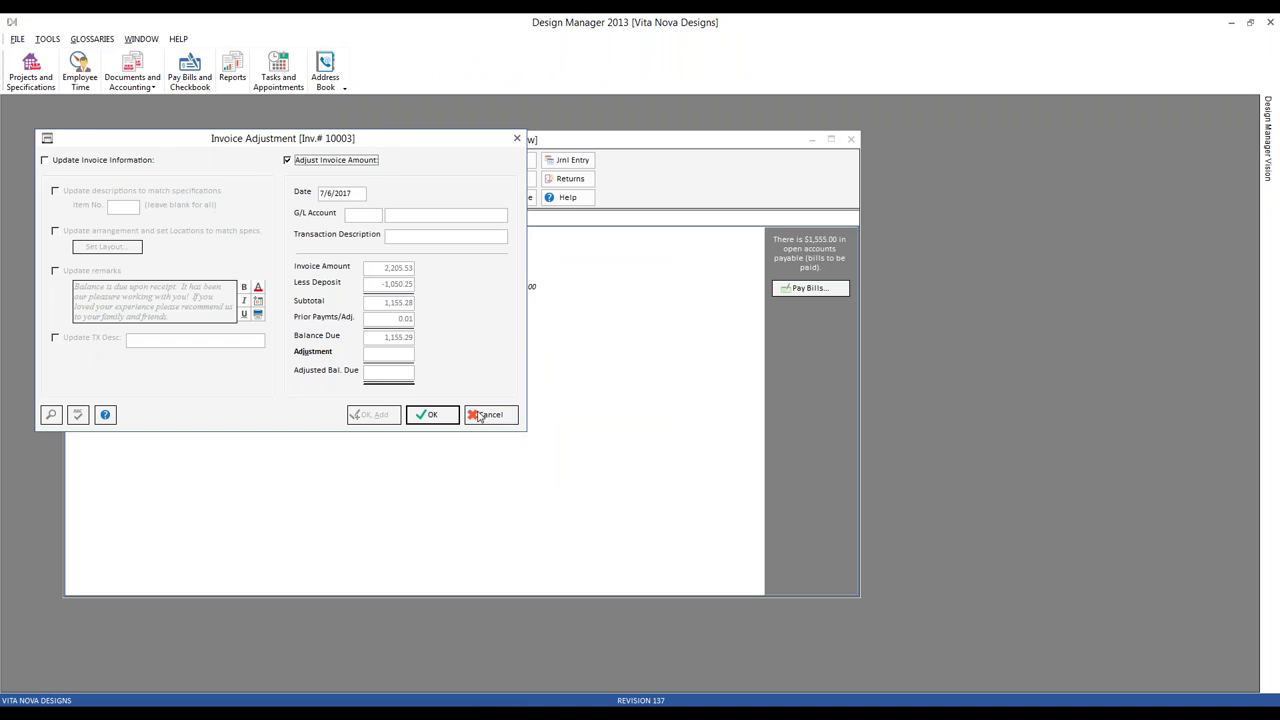
Step: Discard the unfinished adjustment and start one on invoice 10004 (balance due 1,551.00)
{"action": "left_click", "coordinate": [480, 416]}
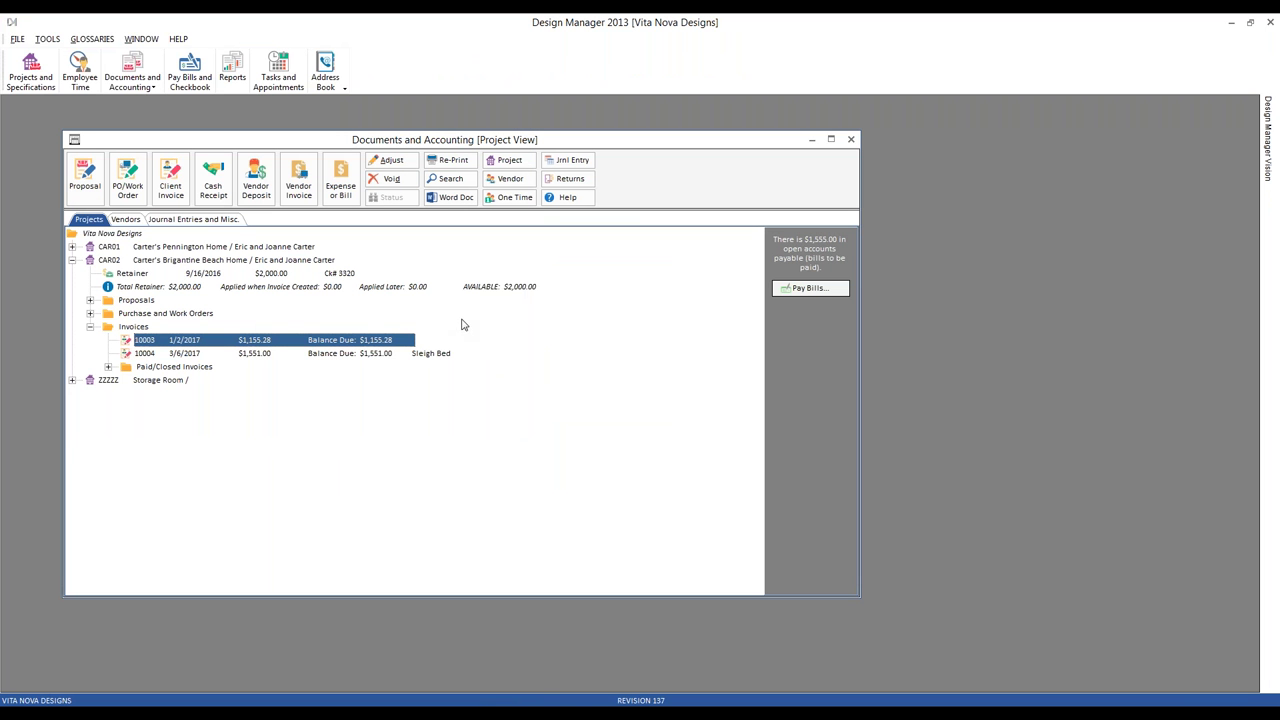
{"action": "left_click", "coordinate": [357, 357]}
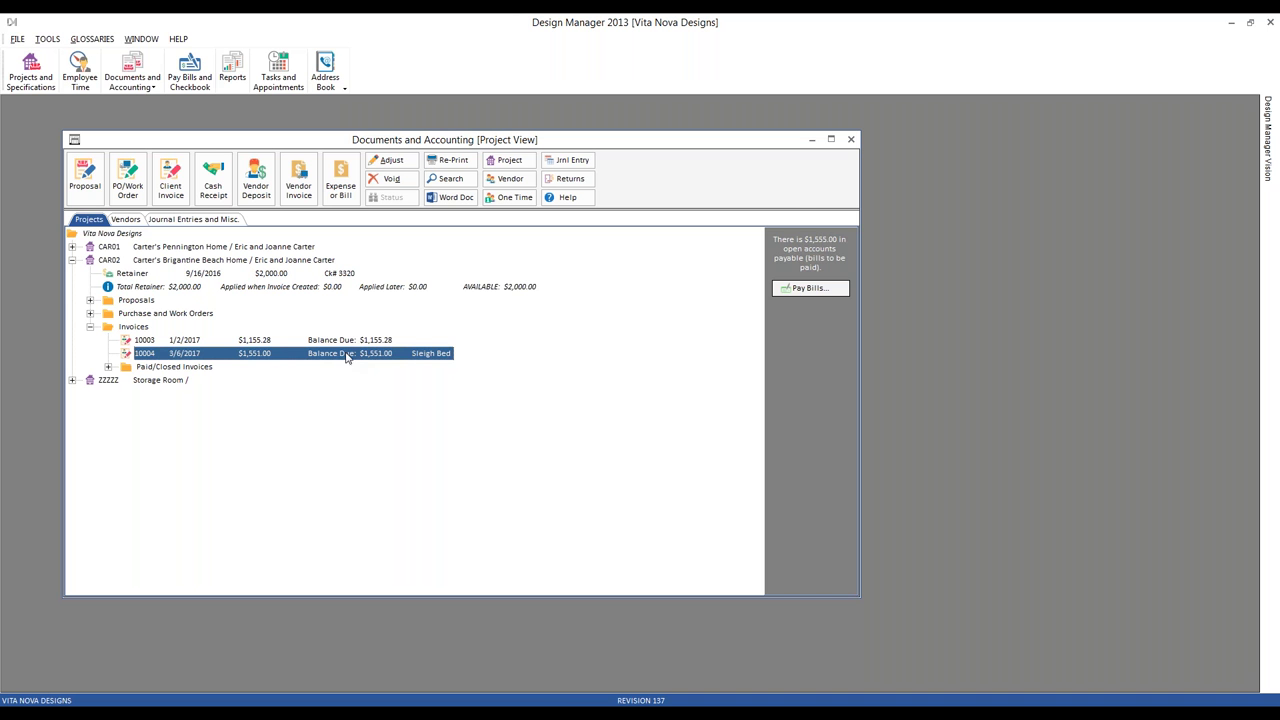
{"action": "left_click", "coordinate": [390, 161]}
Step: Adjust invoice 10004 by -1,551.00 to 49999 Bad Debt, described 'client disputing merchandise'
{"action": "left_click", "coordinate": [372, 198]}
{"action": "left_click_drag", "start_coordinate": [431, 177], "coordinate": [500, 312]}
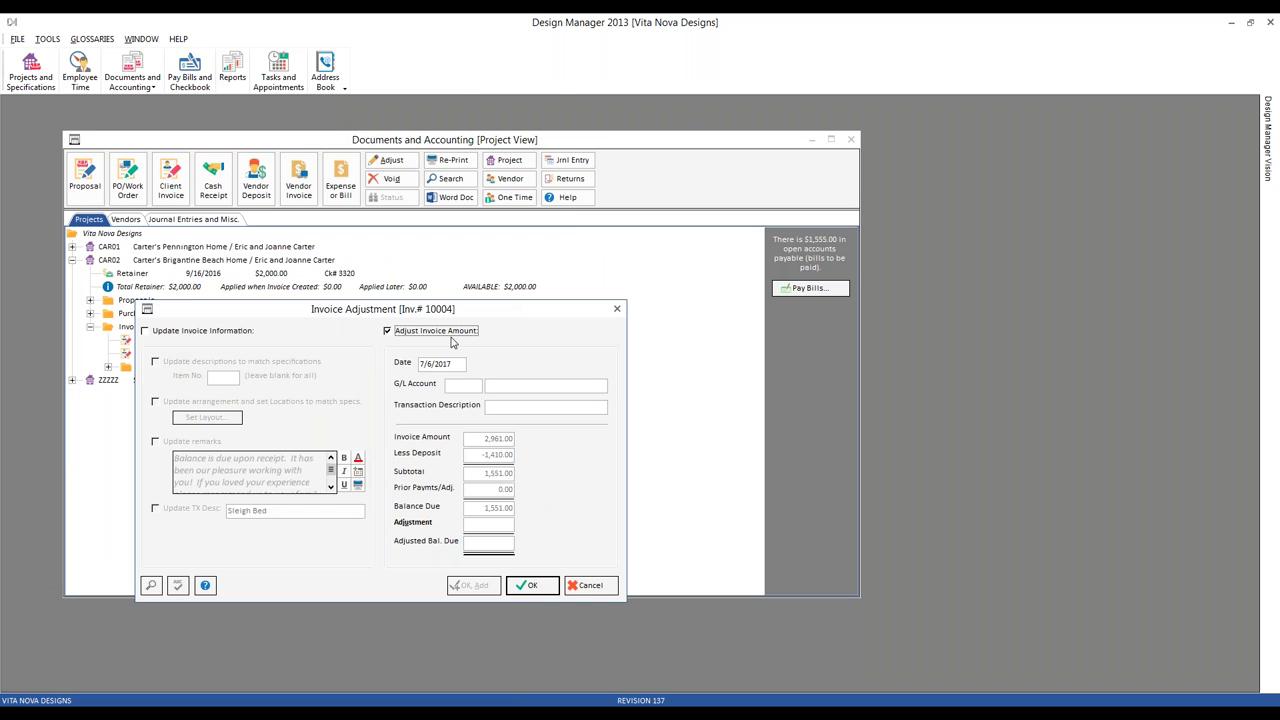
{"action": "key", "text": "Tab"}
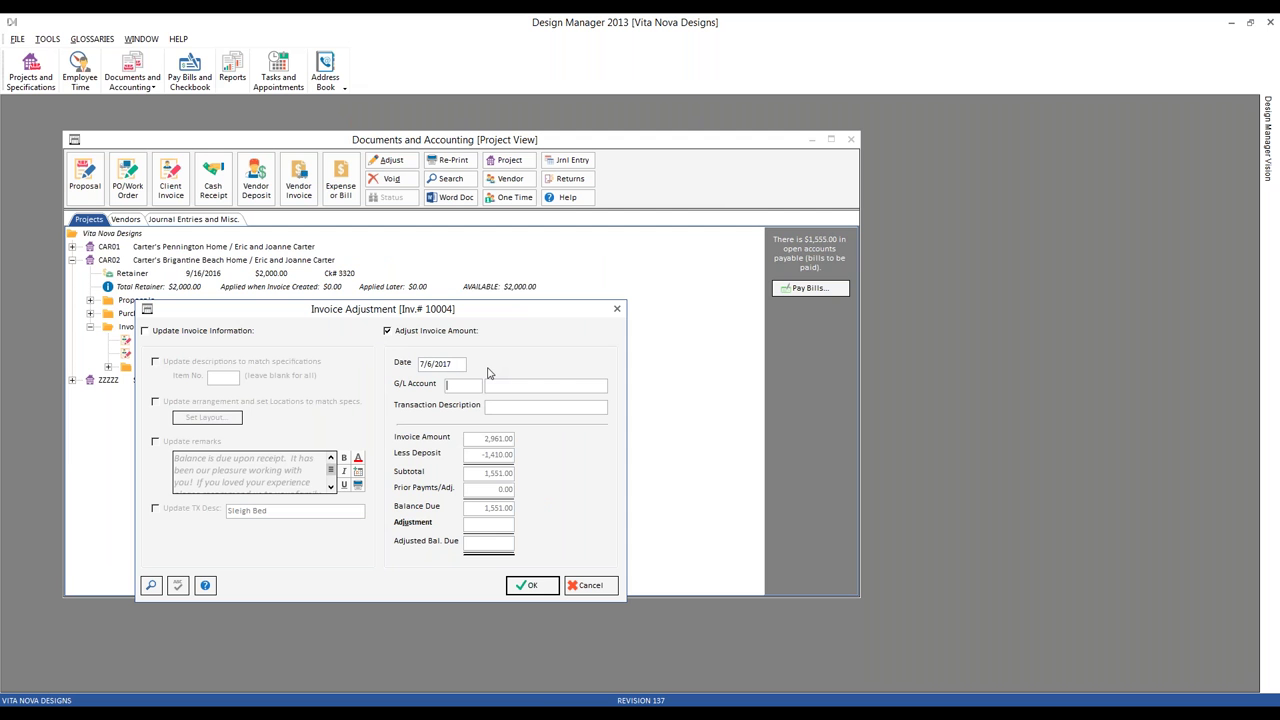
{"action": "left_click", "coordinate": [151, 586]}
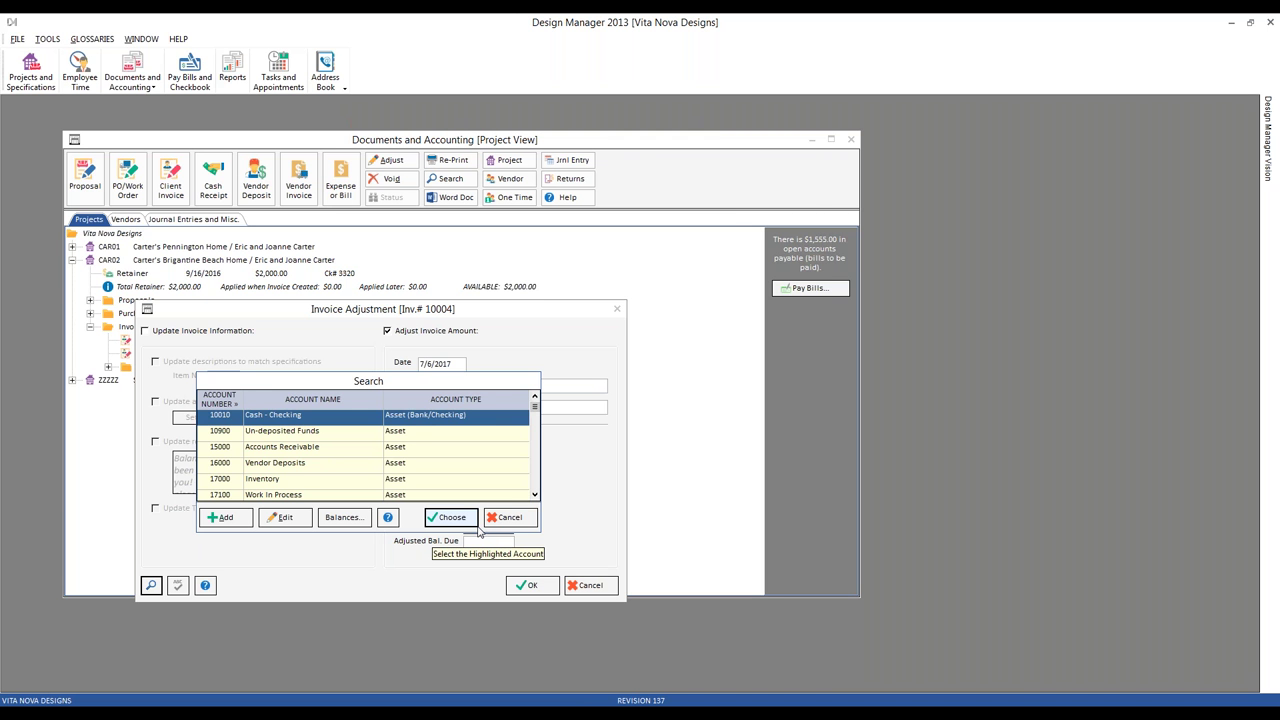
{"action": "type", "text": "49999"}
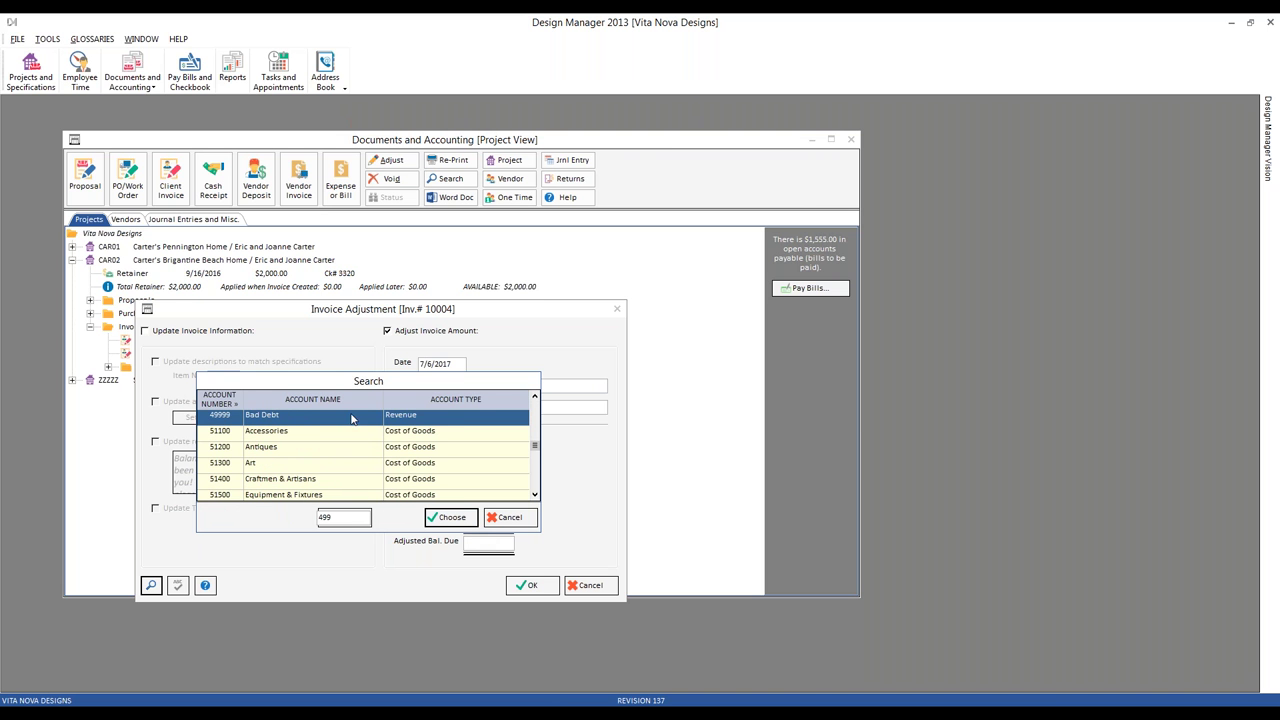
{"action": "left_click", "coordinate": [451, 517]}
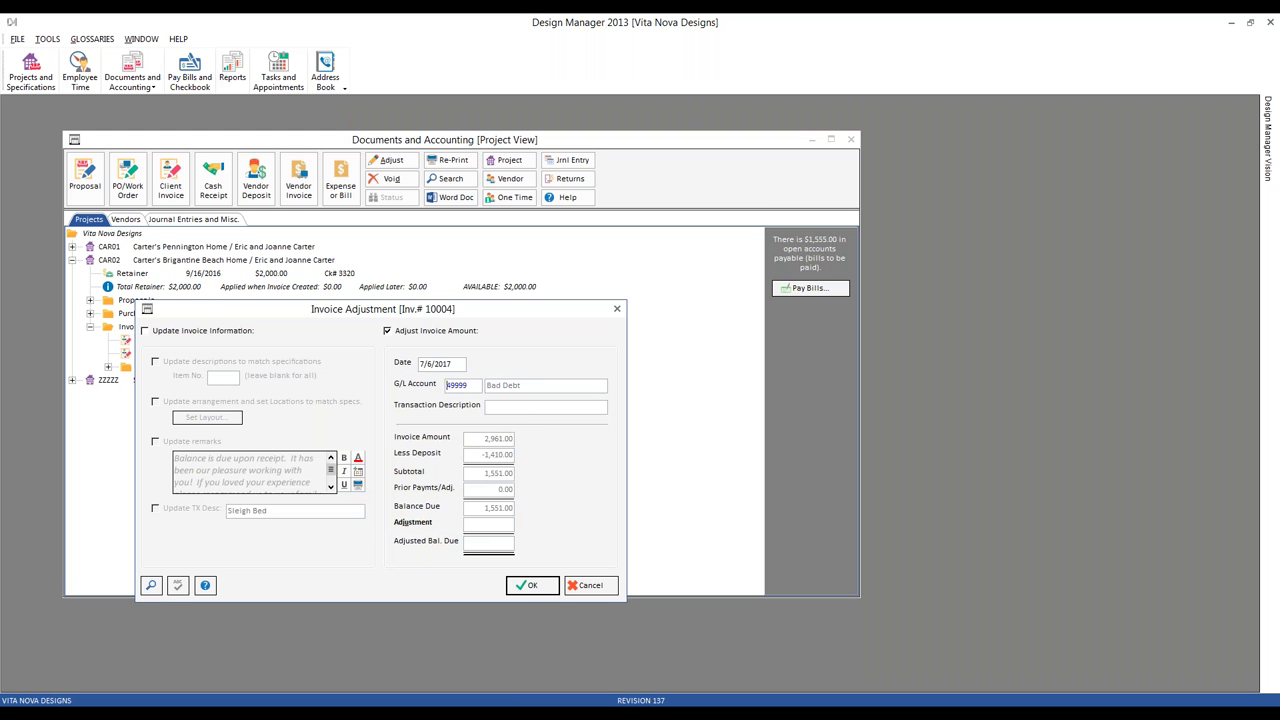
{"action": "type", "text": "client"}
{"action": "type", "text": " disput"}
{"action": "type", "text": "ing merchandise"}
{"action": "type", "text": "-11"}
{"action": "key", "text": "BackSpace"}
{"action": "type", "text": "551."}
{"action": "key", "text": "Tab"}
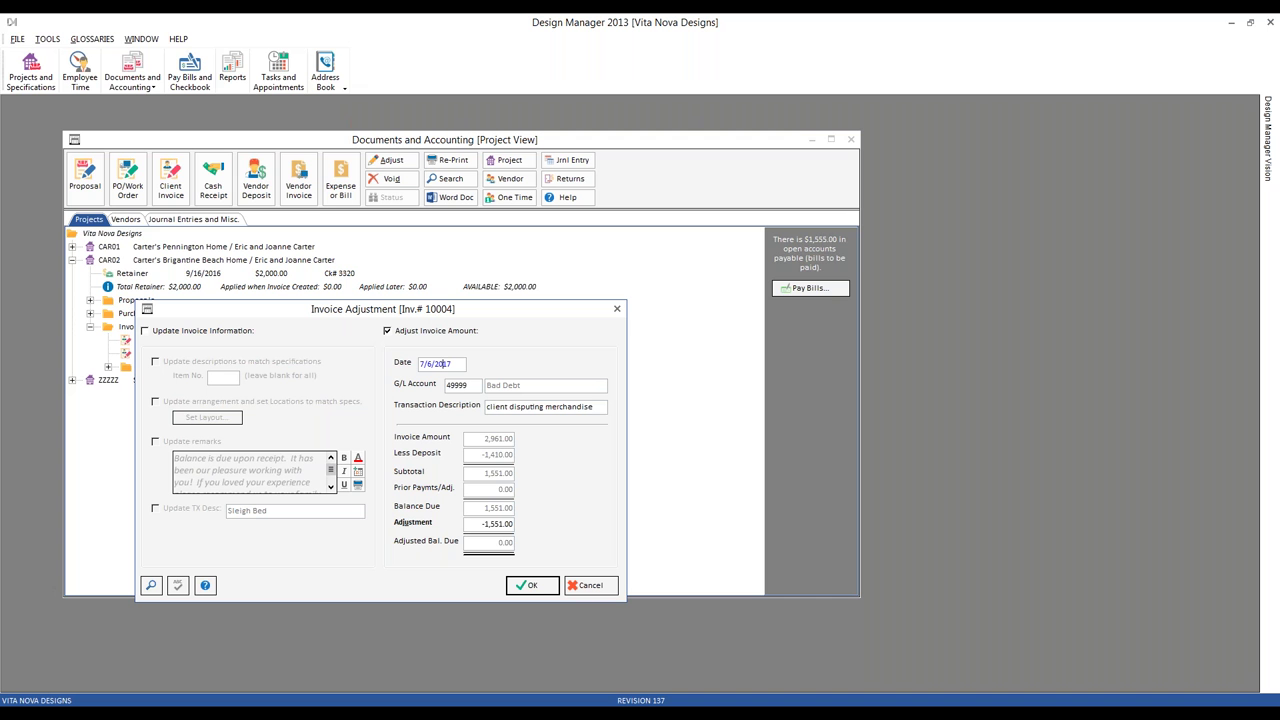
Step: Save and confirm the adjustment, then view its ($1,551.00) entry under paid invoice 10004
{"action": "left_click", "coordinate": [545, 588]}
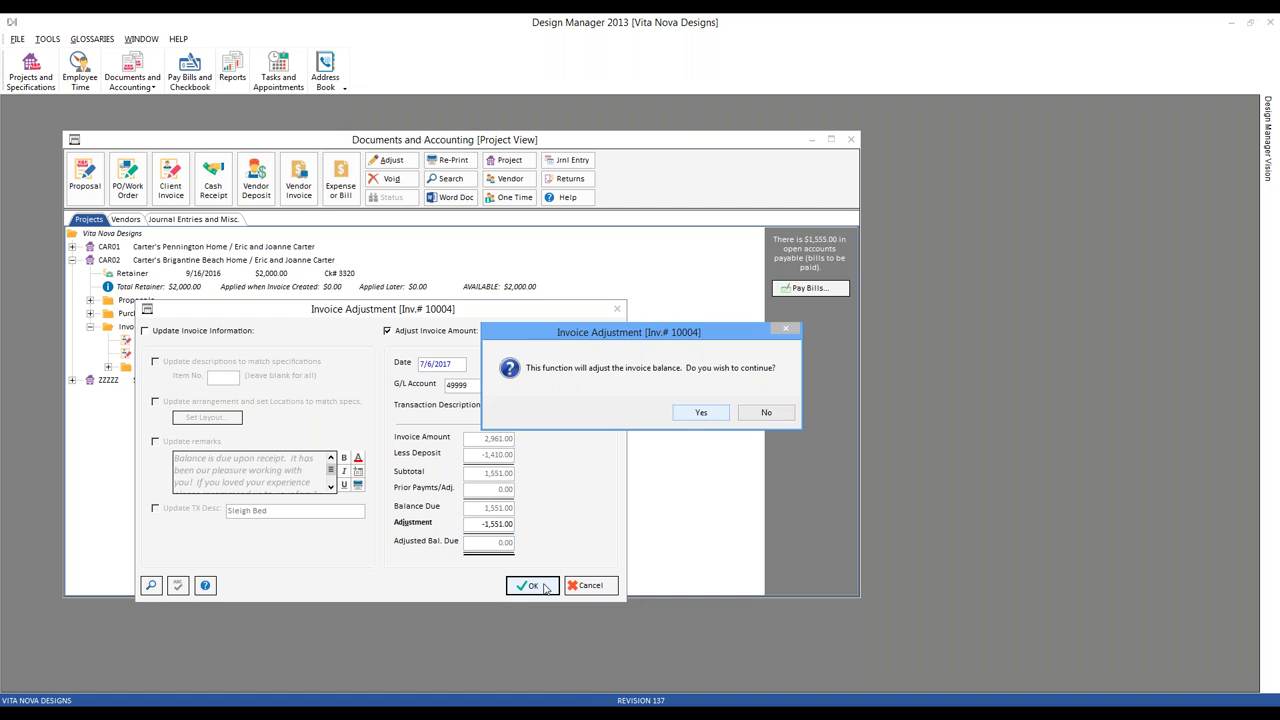
{"action": "left_click", "coordinate": [701, 412]}
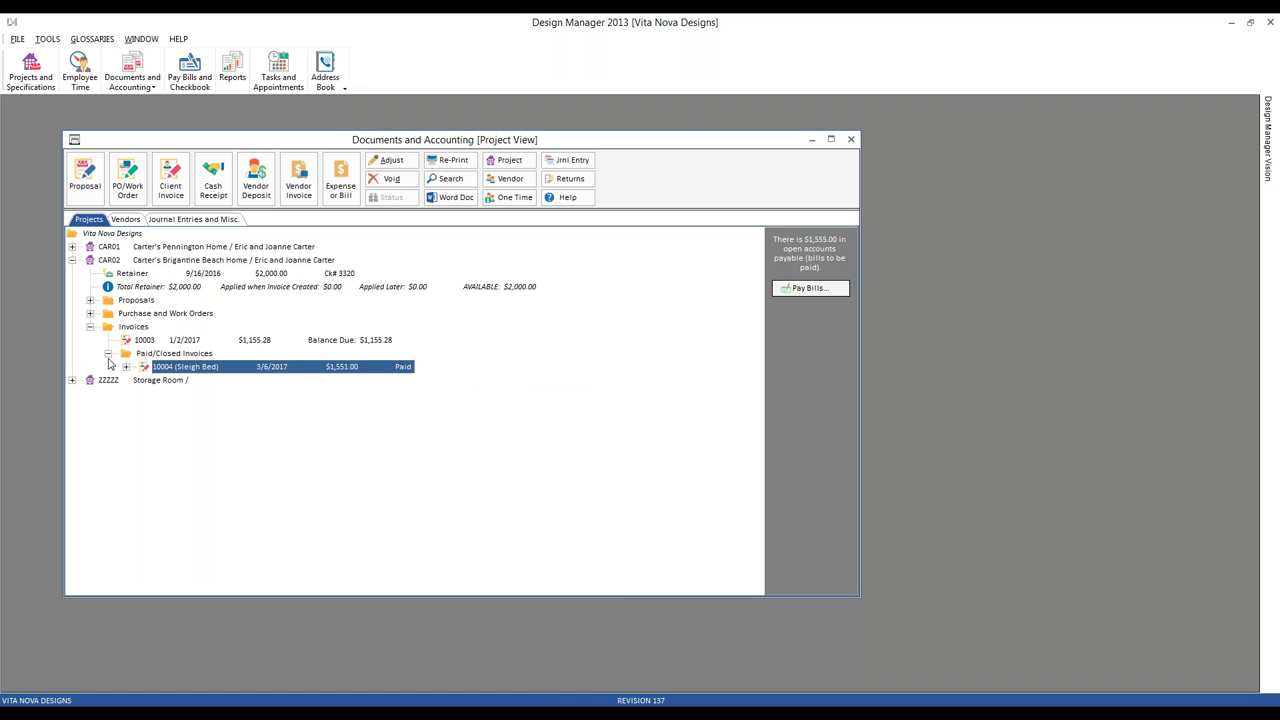
{"action": "left_click", "coordinate": [107, 355]}
{"action": "left_click", "coordinate": [155, 341]}
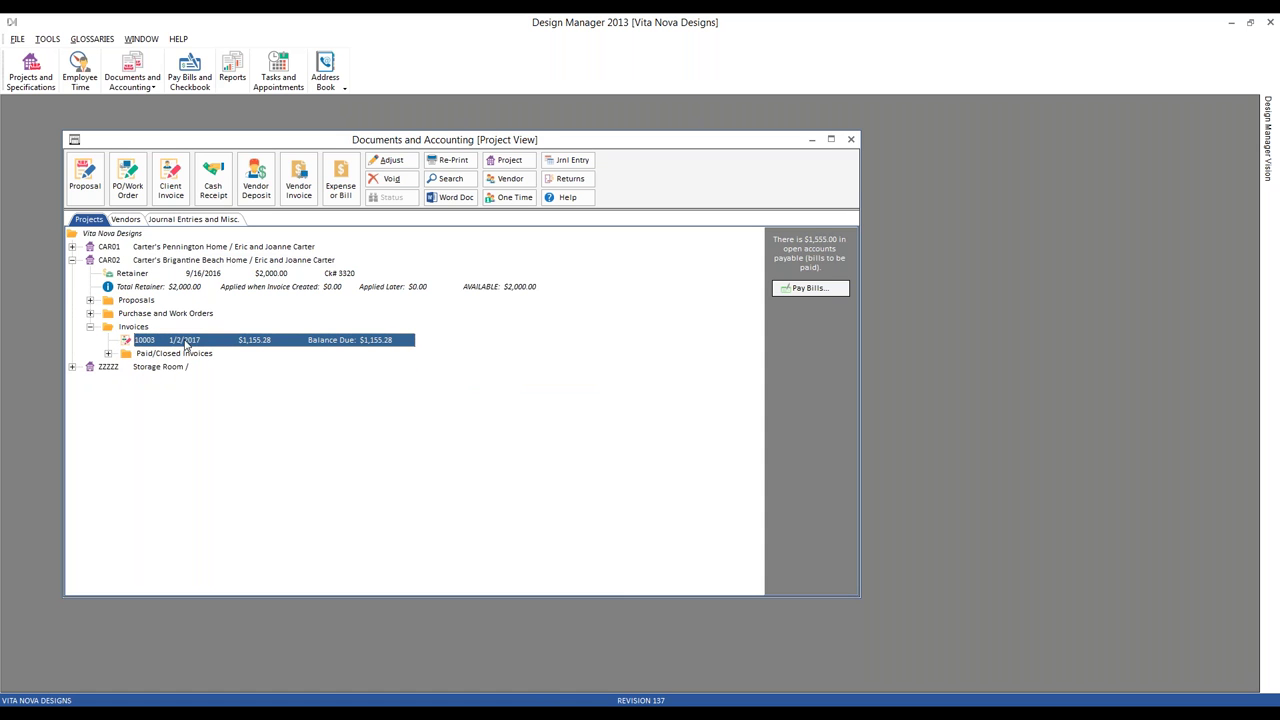
{"action": "left_click", "coordinate": [108, 354]}
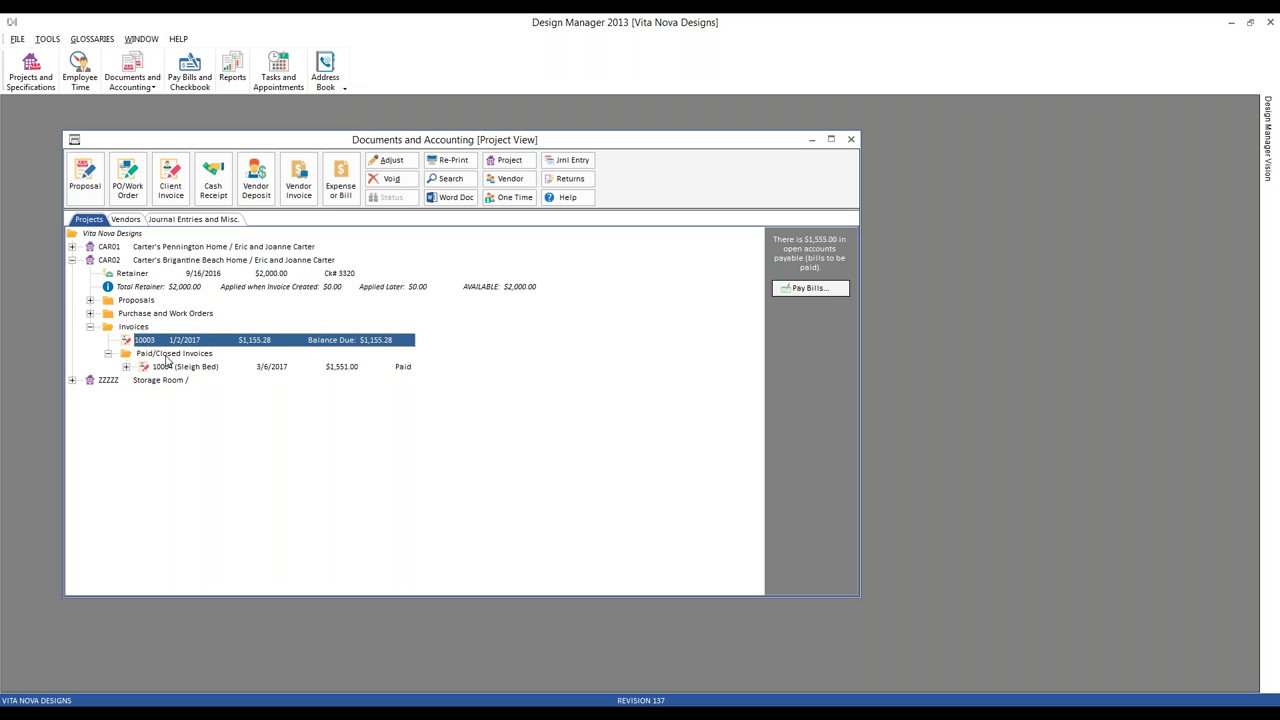
{"action": "left_click", "coordinate": [172, 354]}
{"action": "left_click", "coordinate": [197, 367]}
{"action": "left_click", "coordinate": [126, 367]}
{"action": "left_click", "coordinate": [182, 382]}
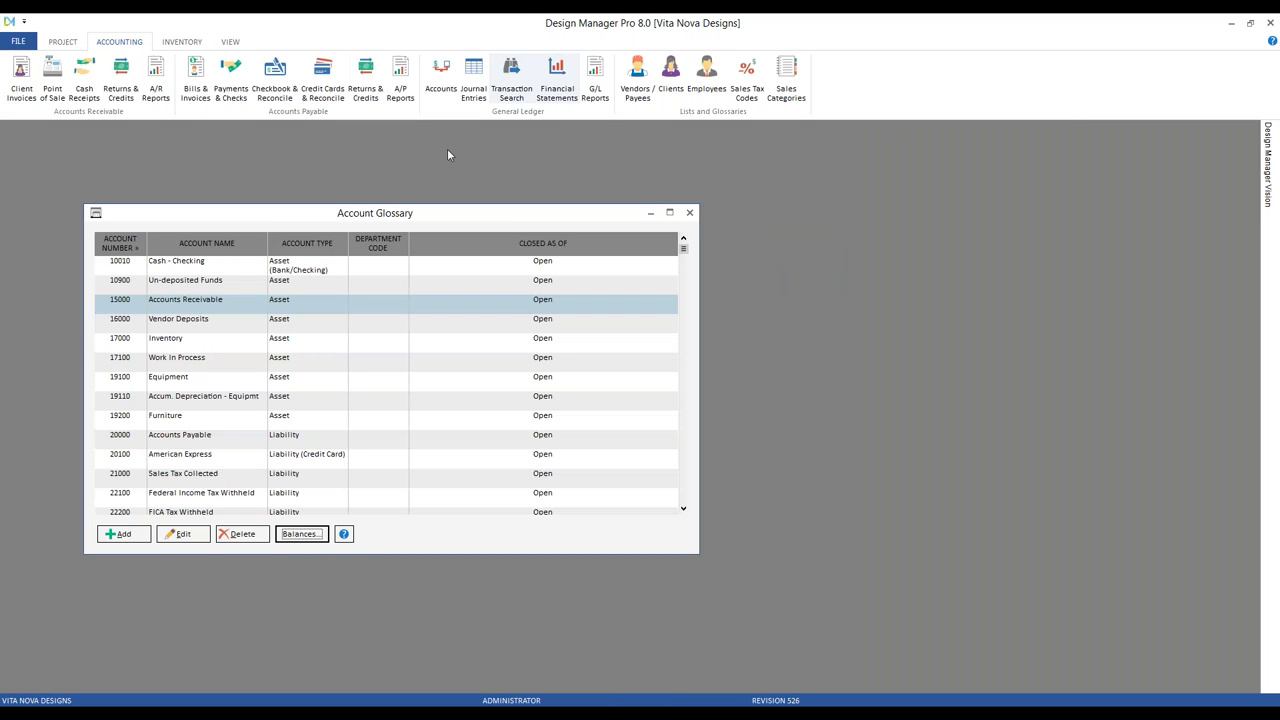
Step: Close the Account Glossary, review the existing Client Invoices list, then close that window
{"action": "left_click", "coordinate": [690, 213]}
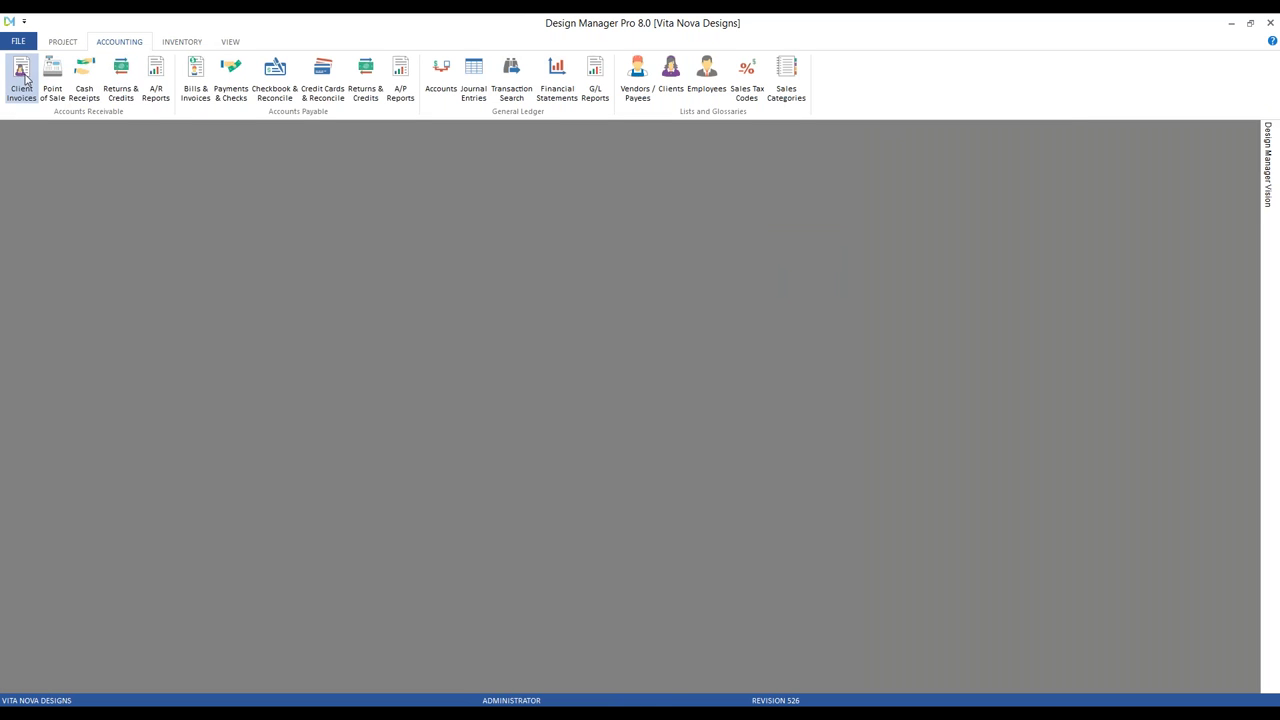
{"action": "left_click", "coordinate": [21, 75]}
{"action": "left_click", "coordinate": [64, 156]}
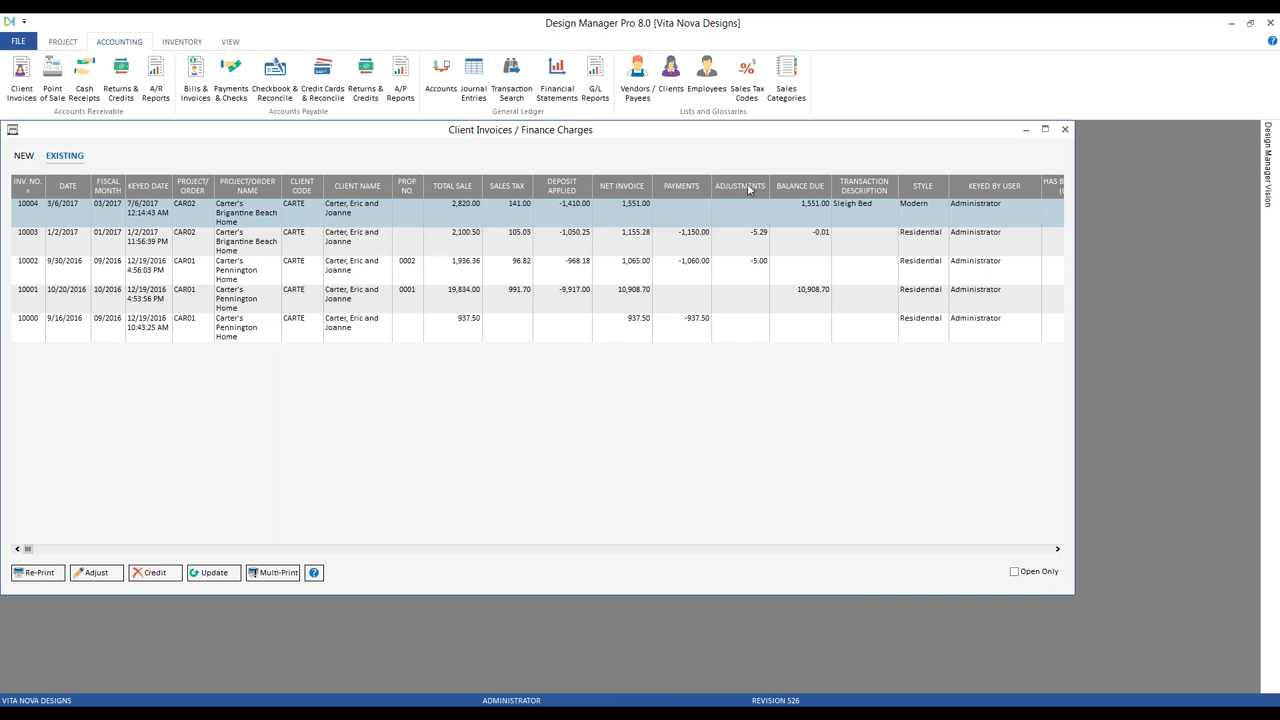
{"action": "left_click", "coordinate": [751, 253]}
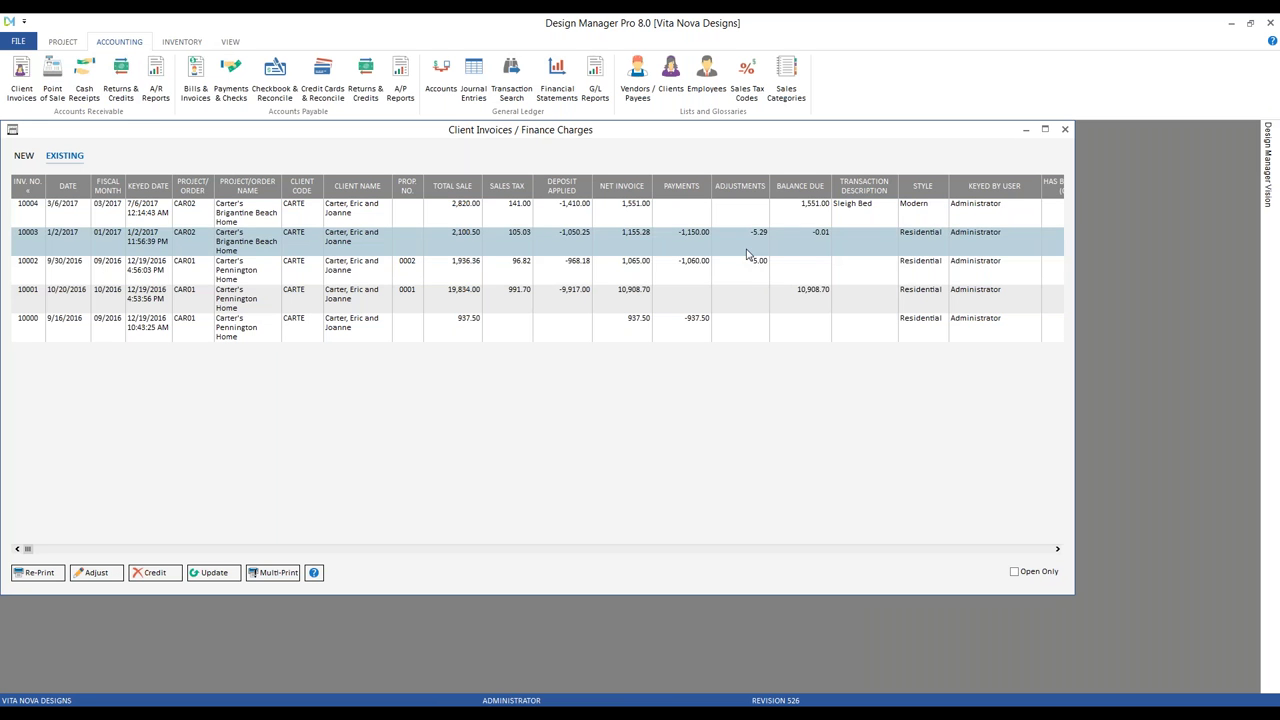
{"action": "left_click", "coordinate": [1064, 129]}
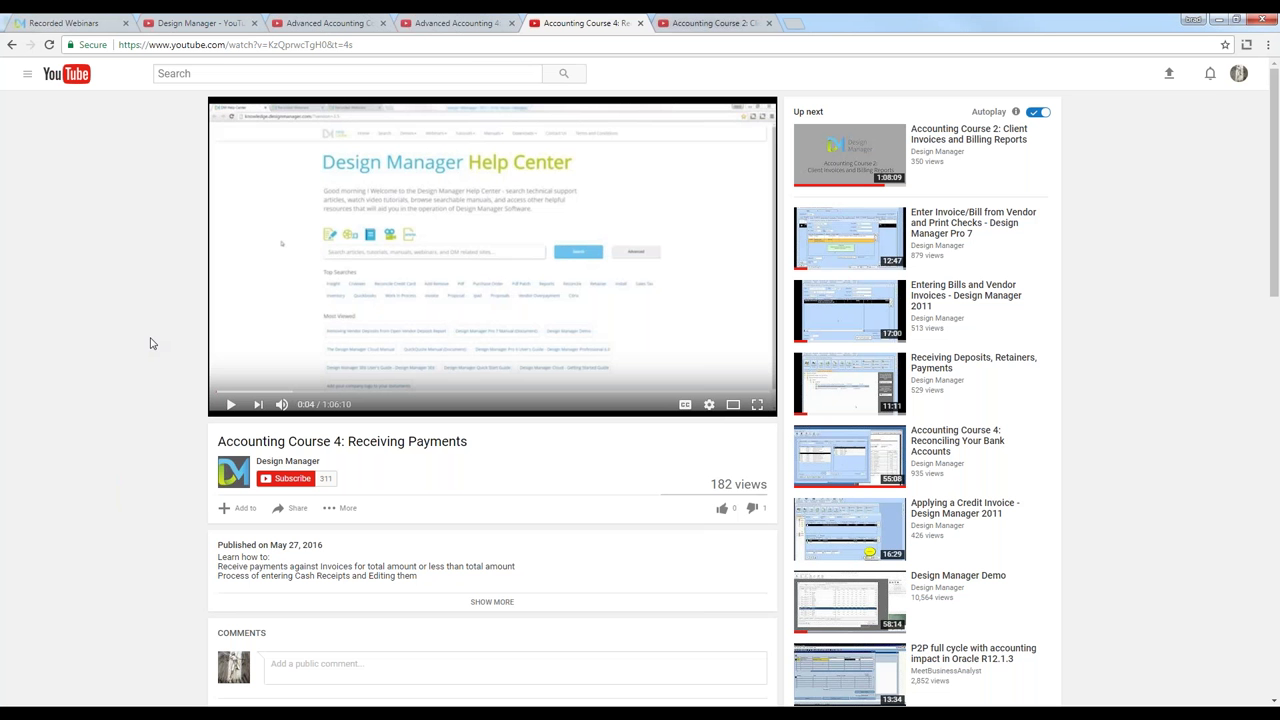
Step: Show the Accounting Course 2 YouTube video, then minimize the browser
{"action": "left_click", "coordinate": [729, 24]}
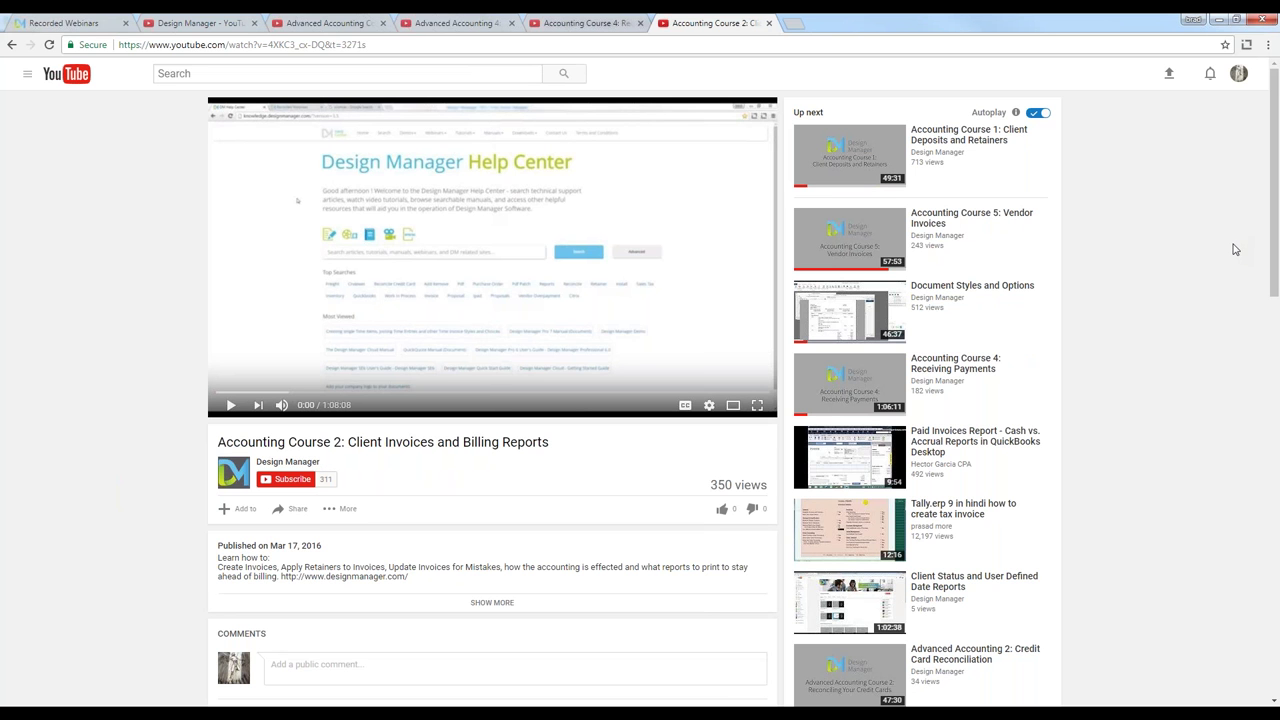
{"action": "left_click", "coordinate": [1218, 19]}
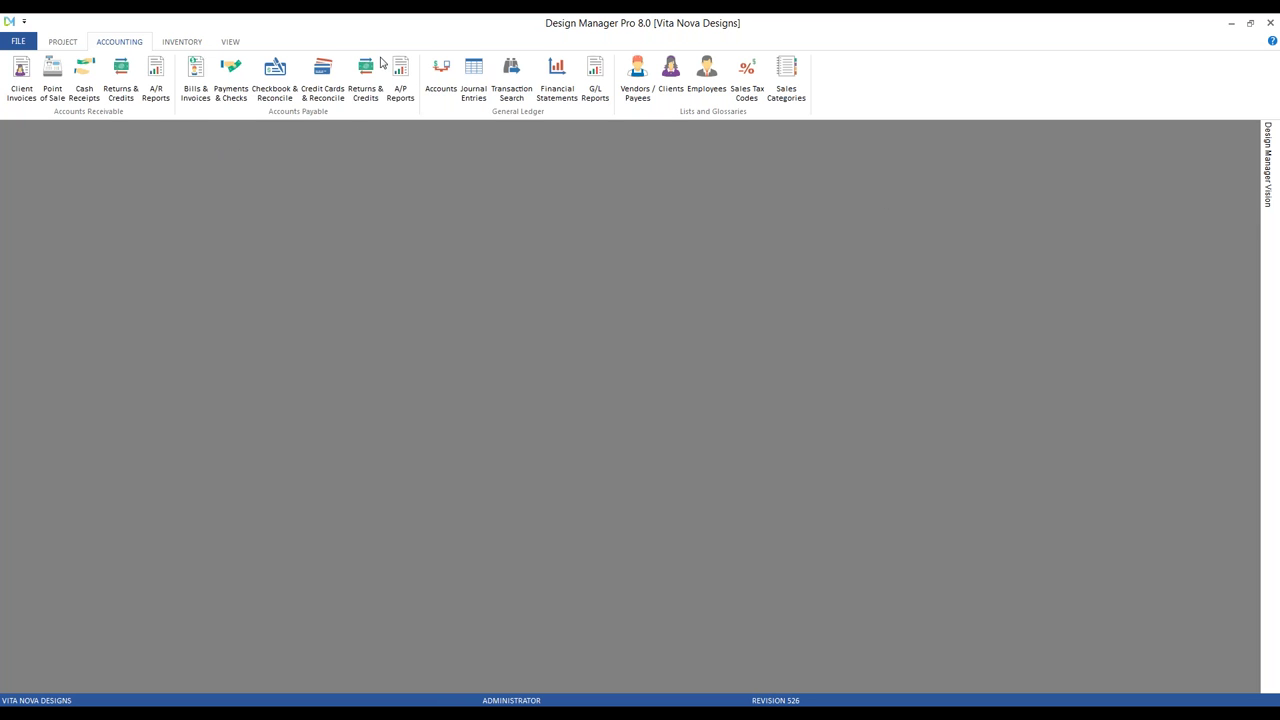
Step: Open the 10010 Cash - Checking checkbook for 06/2017 and widen the Payee/Description column
{"action": "left_click", "coordinate": [279, 90]}
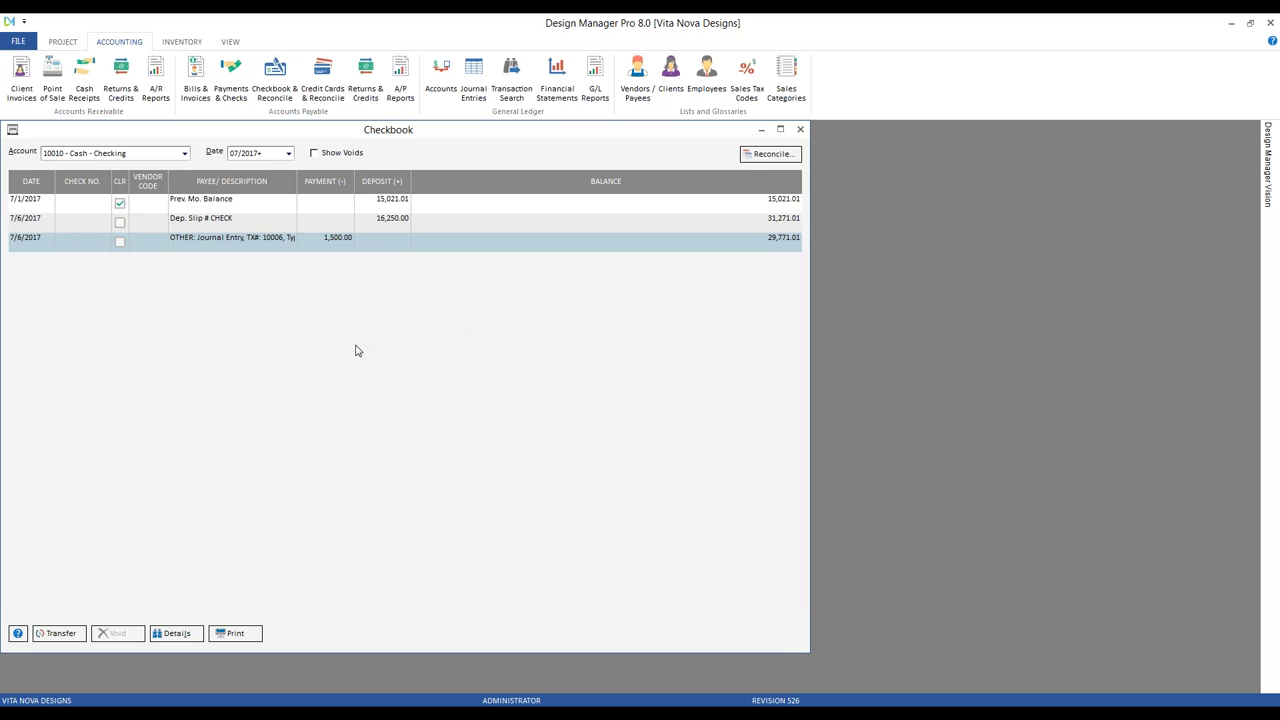
{"action": "left_click", "coordinate": [288, 153]}
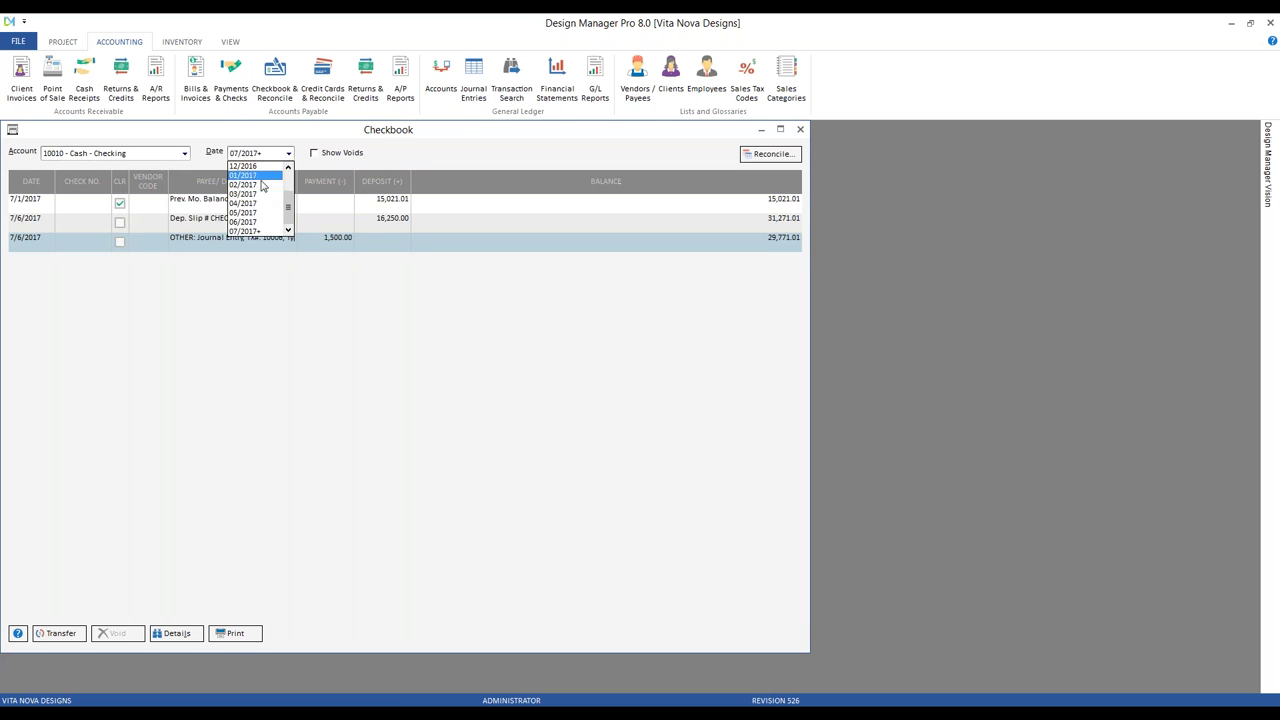
{"action": "left_click", "coordinate": [245, 224]}
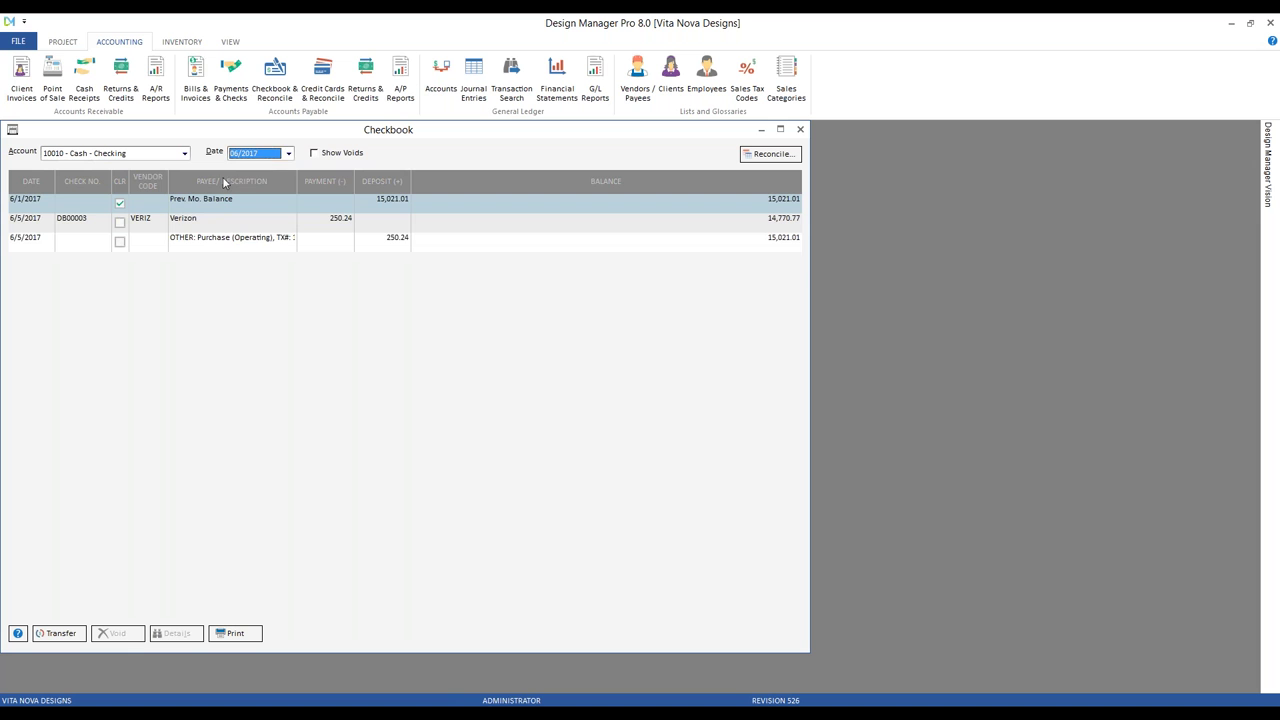
{"action": "left_click", "coordinate": [249, 246]}
{"action": "left_click_drag", "start_coordinate": [297, 181], "coordinate": [347, 181]}
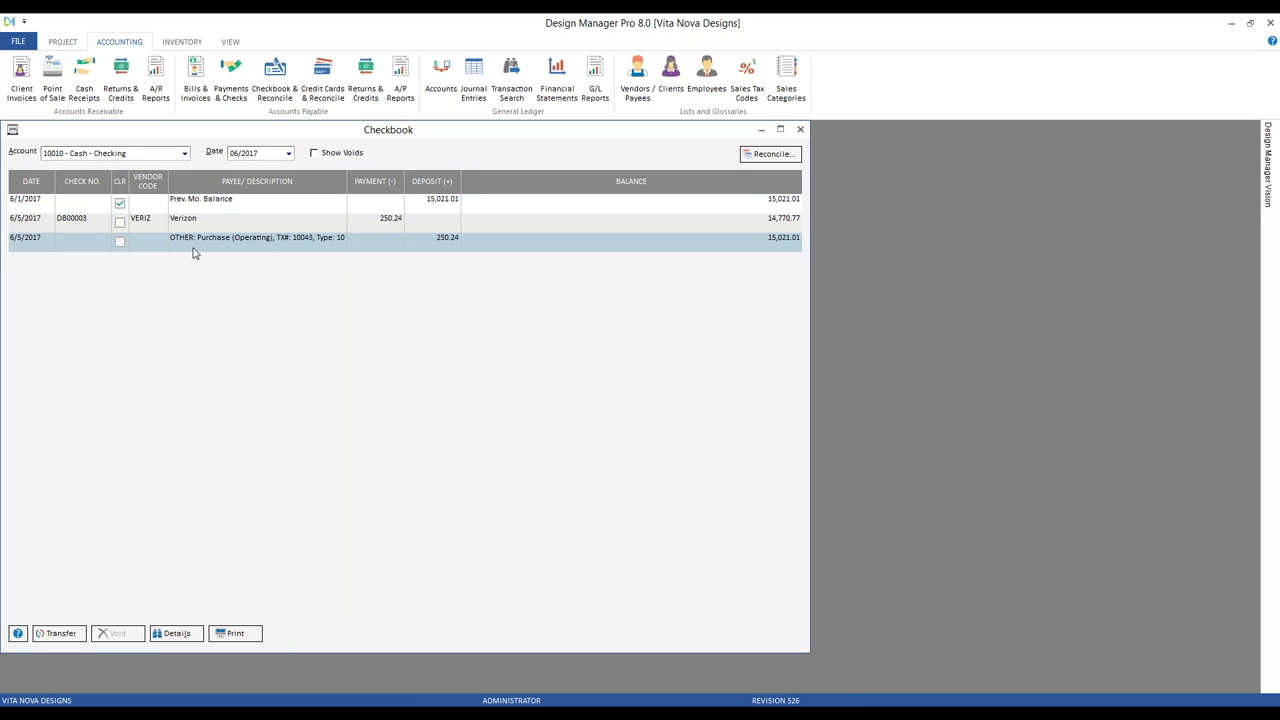
Step: Compare the 250.24 Verizon check with its offsetting OTHER: Purchase entry
{"action": "left_click", "coordinate": [410, 224]}
{"action": "left_click", "coordinate": [418, 244]}
{"action": "left_click", "coordinate": [408, 229]}
{"action": "left_click", "coordinate": [419, 244]}
{"action": "left_click", "coordinate": [408, 229]}
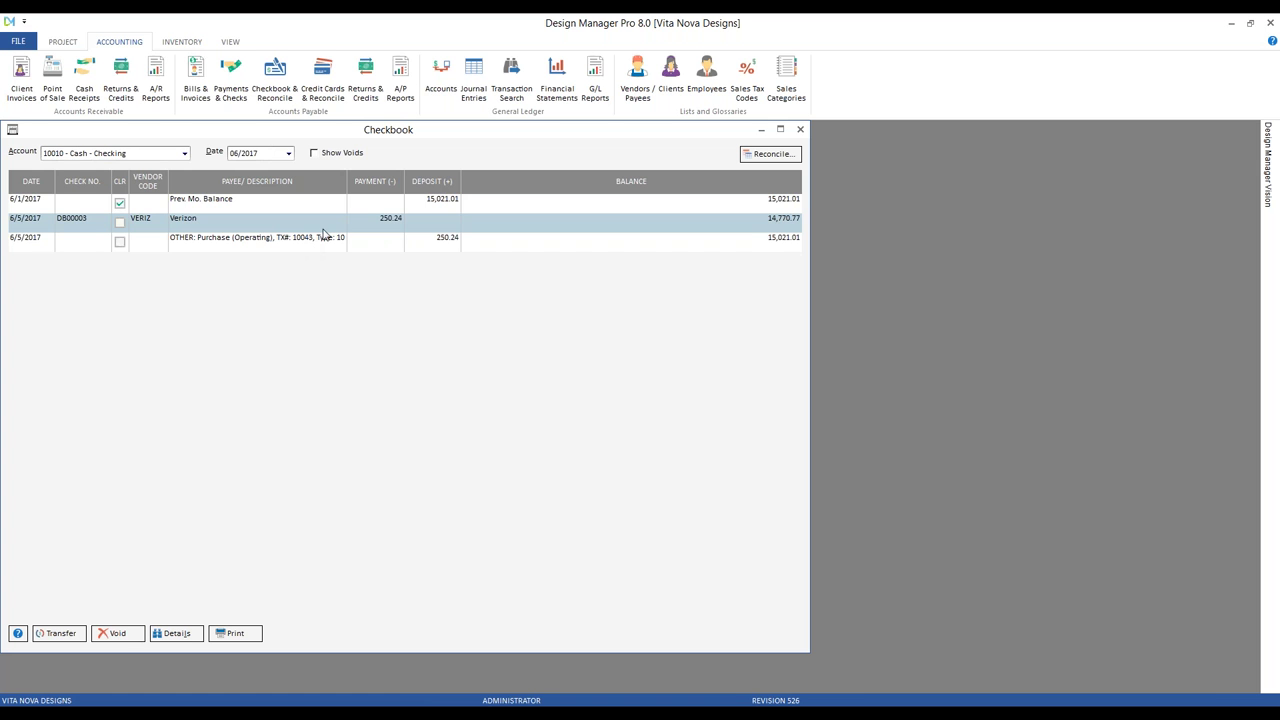
{"action": "left_click", "coordinate": [309, 246]}
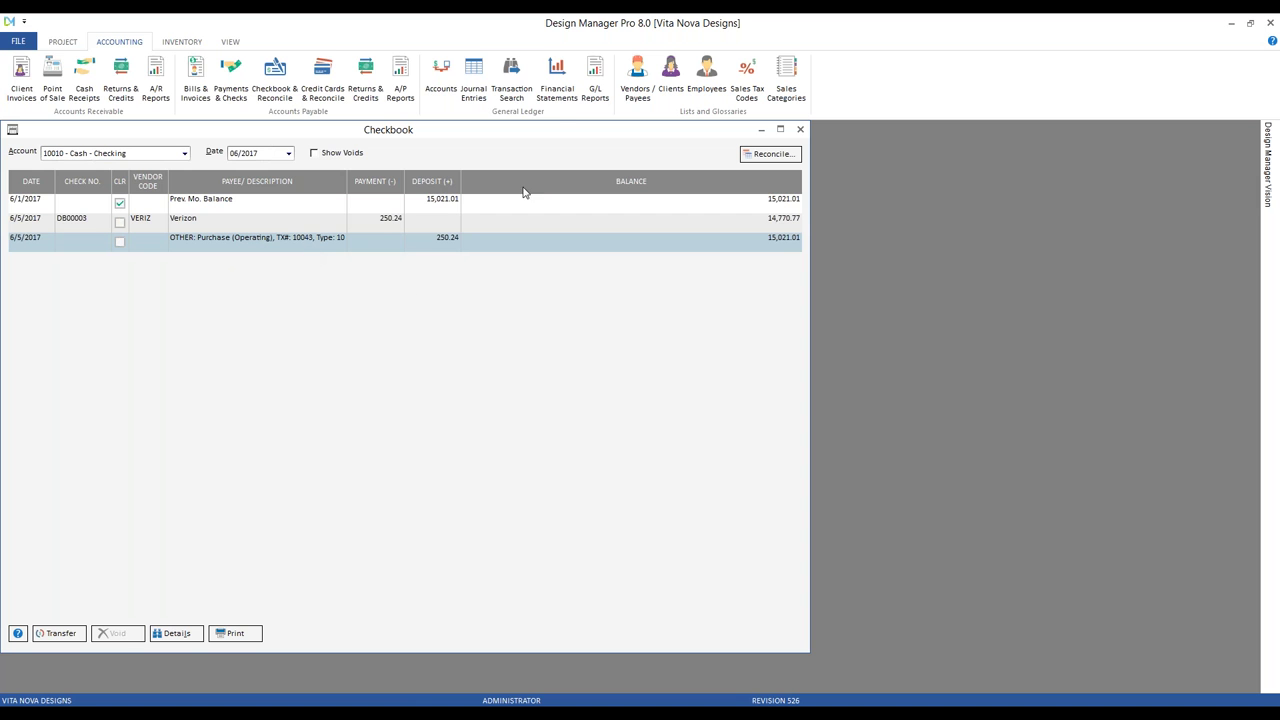
Step: Set up a transaction search limited to Operating Expenses
{"action": "left_click", "coordinate": [515, 77]}
{"action": "left_click_drag", "start_coordinate": [203, 134], "coordinate": [266, 157]}
{"action": "left_click", "coordinate": [398, 191]}
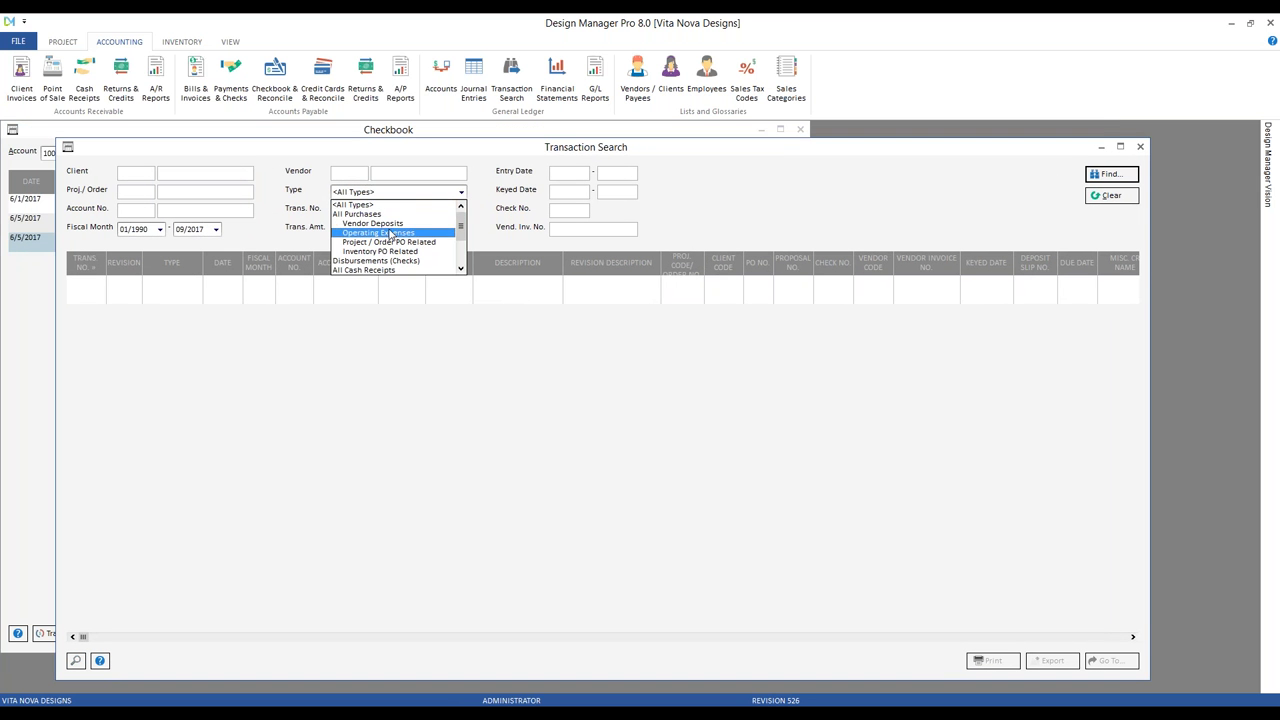
{"action": "left_click", "coordinate": [390, 232]}
{"action": "left_click_drag", "start_coordinate": [326, 152], "coordinate": [601, 222]}
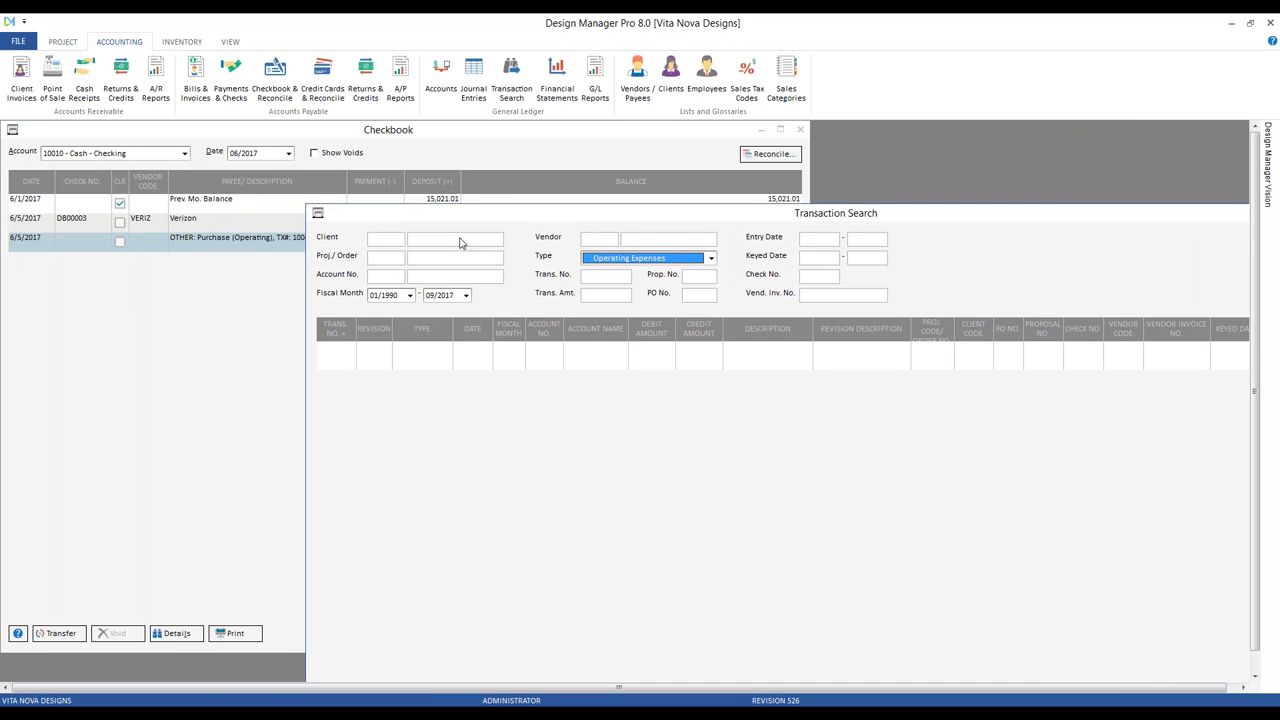
{"action": "left_click_drag", "start_coordinate": [443, 217], "coordinate": [200, 141]}
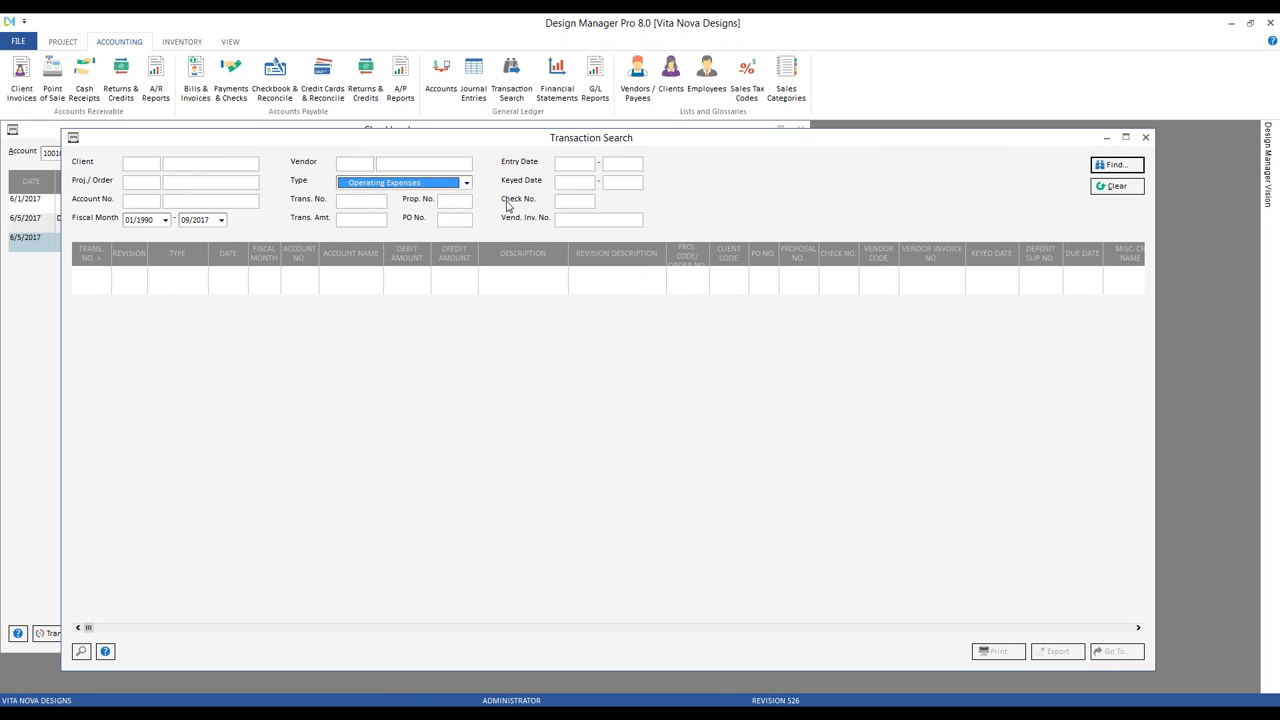
Step: Search for transaction 10043 and review its 250.24 Cash - Checking and Accounts Payable lines
{"action": "left_click", "coordinate": [368, 200]}
{"action": "type", "text": "10043"}
{"action": "key", "text": "Return"}
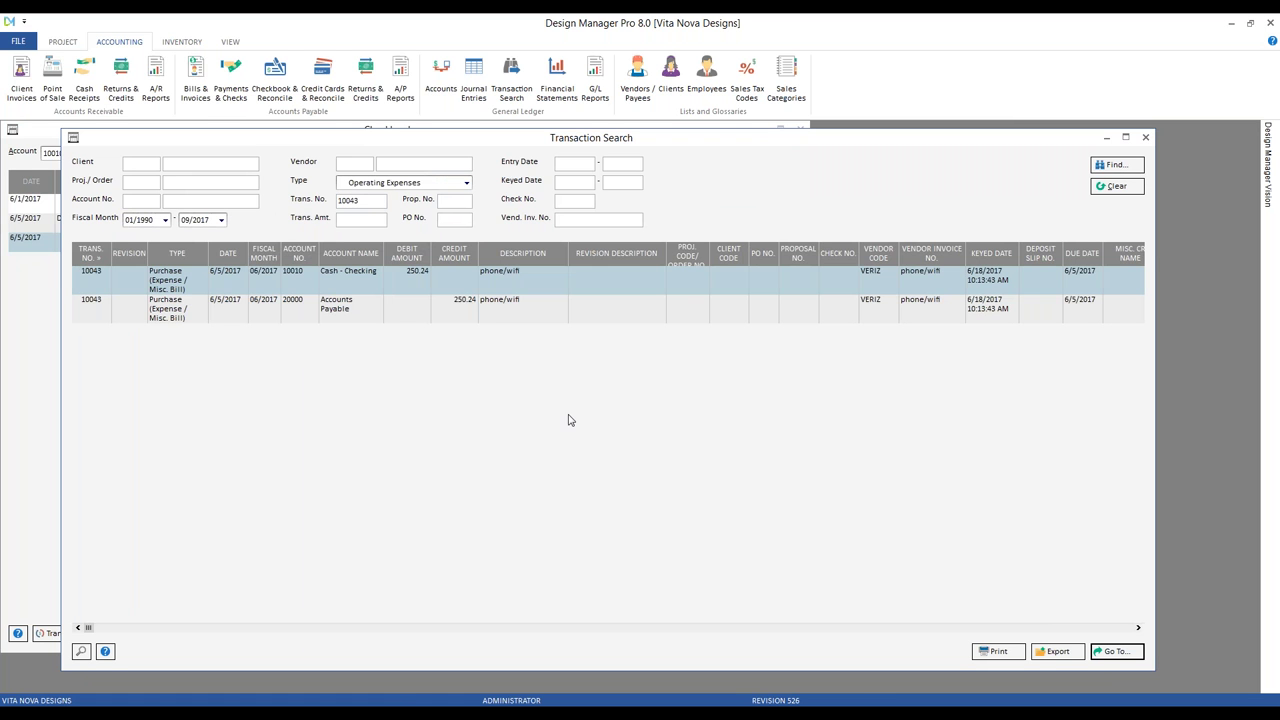
{"action": "left_click", "coordinate": [351, 316]}
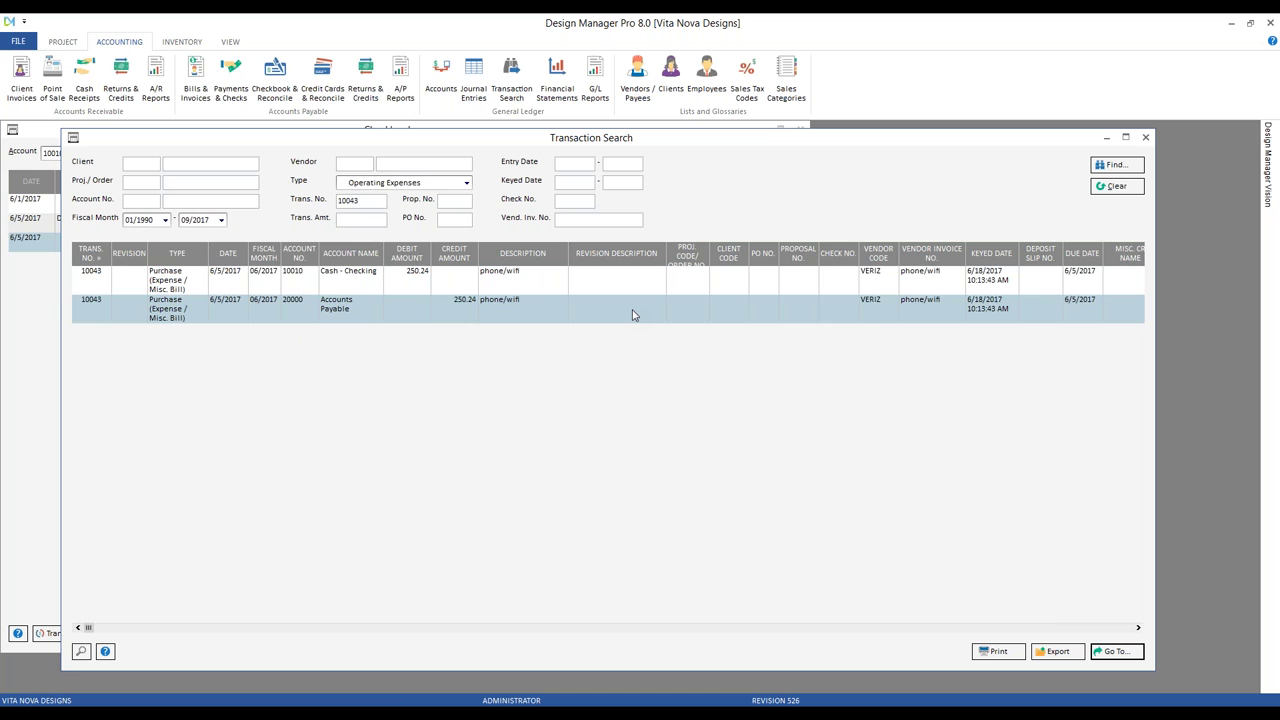
{"action": "left_click", "coordinate": [493, 288]}
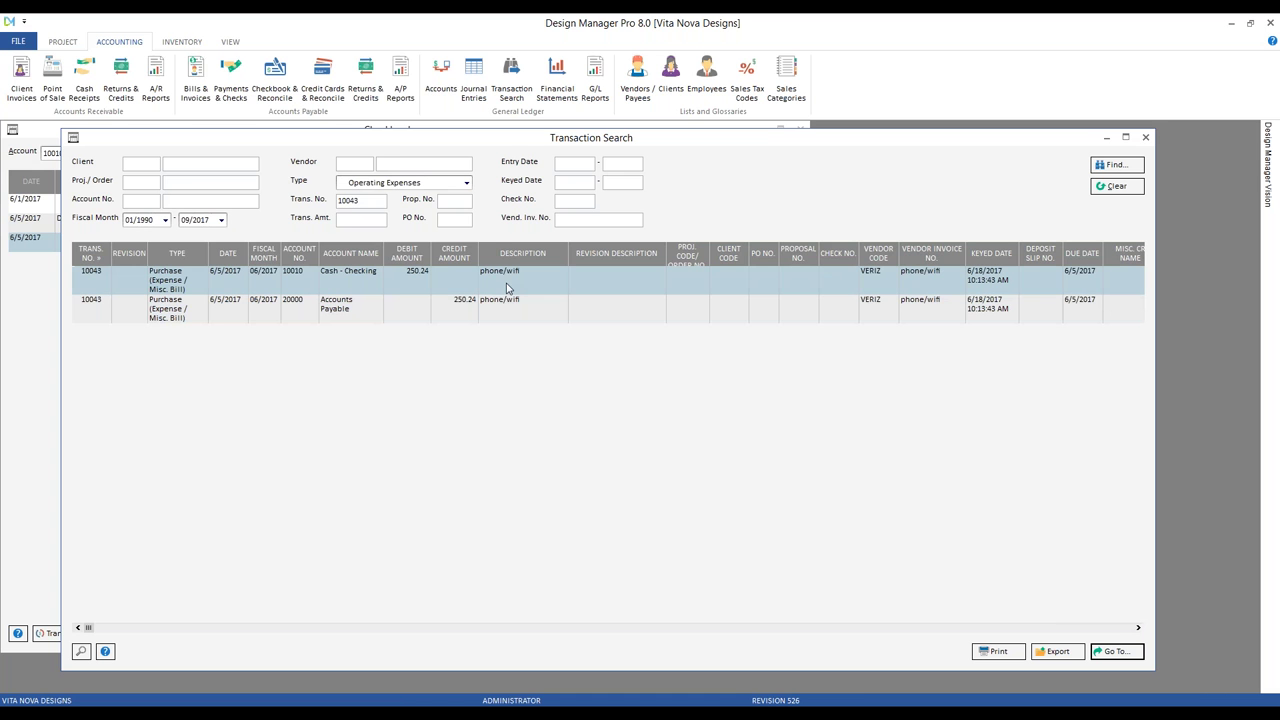
{"action": "left_click", "coordinate": [392, 289]}
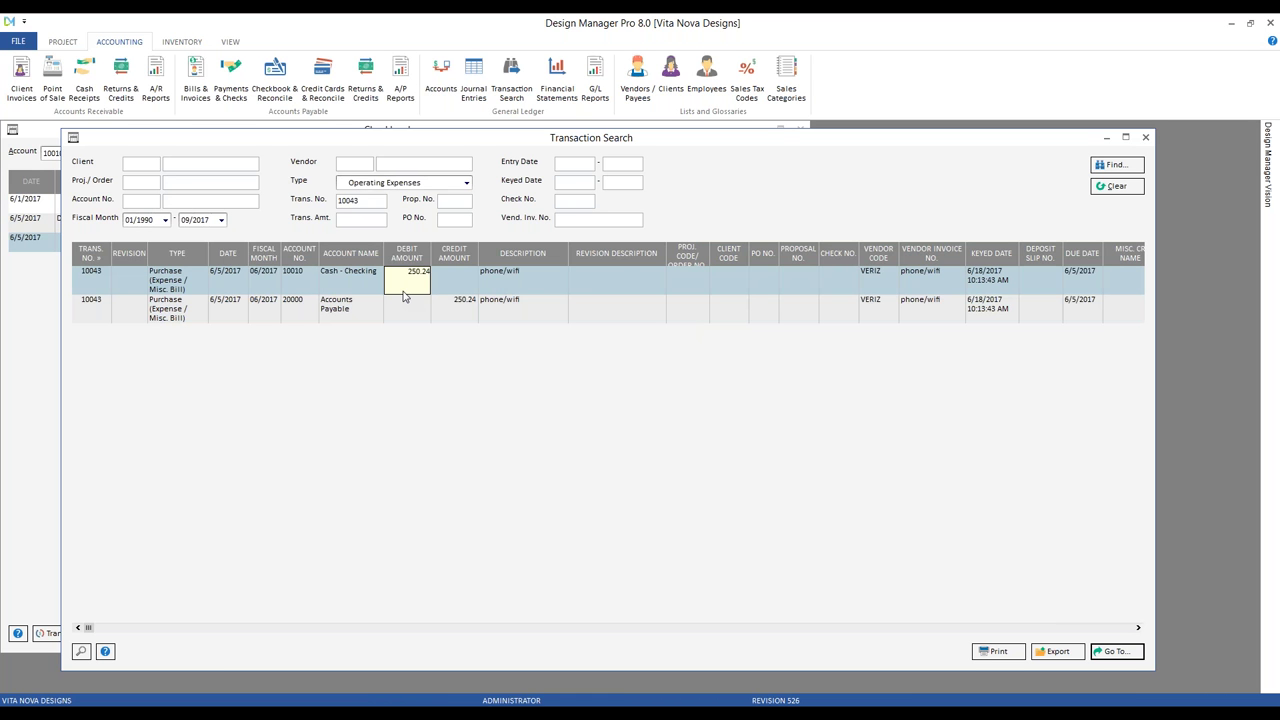
Step: Go to entry 10043's source in an enlarged Vendor Deposits window and view its detail
{"action": "left_click", "coordinate": [1116, 651]}
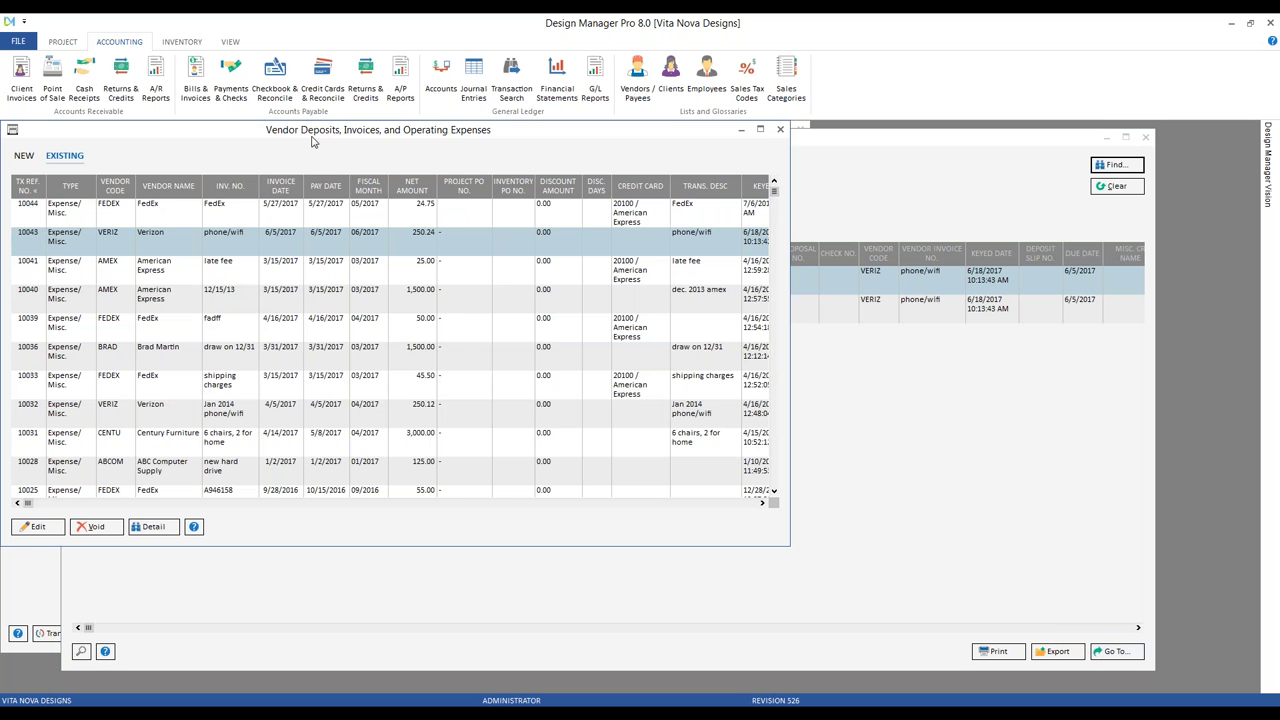
{"action": "left_click_drag", "start_coordinate": [309, 139], "coordinate": [334, 147]}
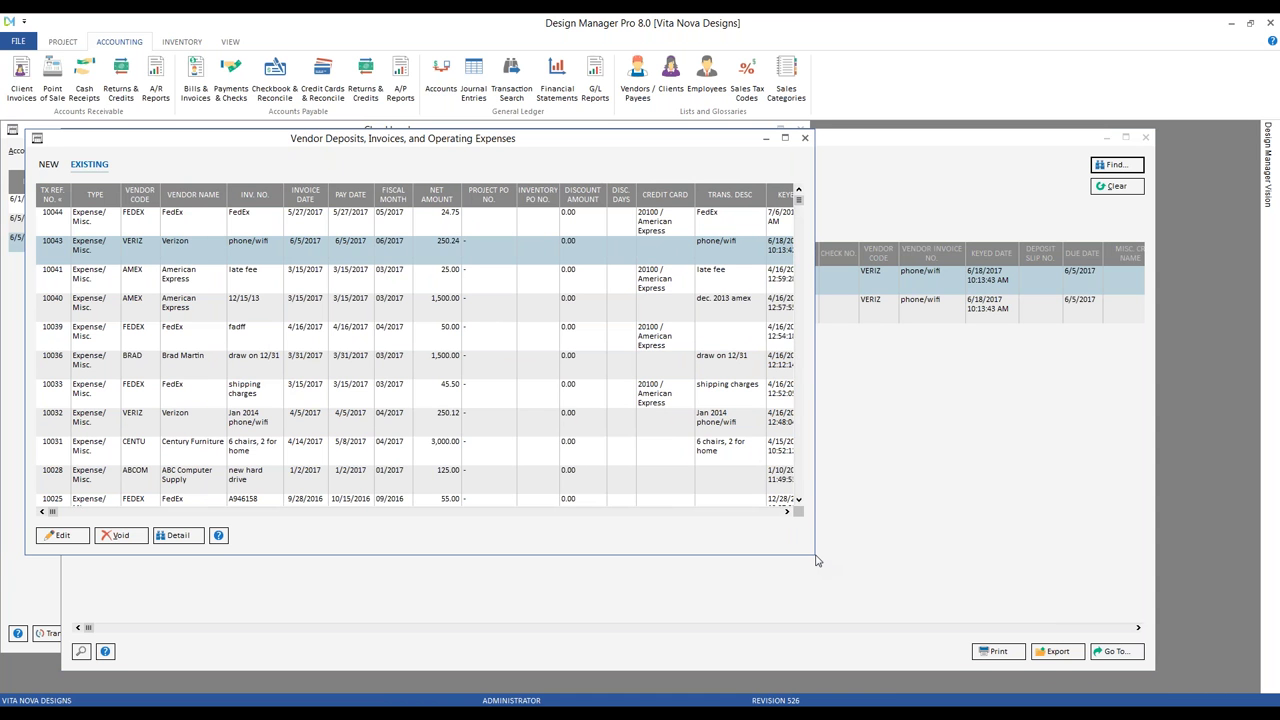
{"action": "left_click_drag", "start_coordinate": [816, 560], "coordinate": [1181, 579]}
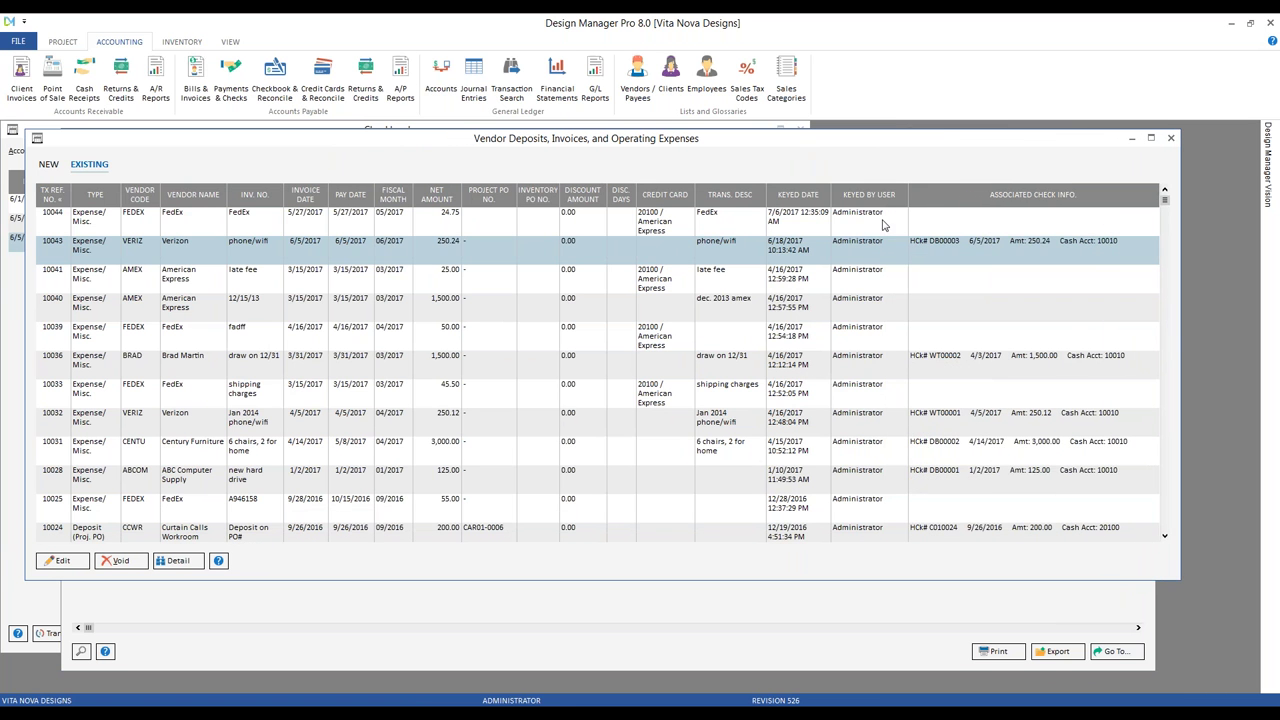
{"action": "left_click", "coordinate": [189, 566]}
{"action": "left_click_drag", "start_coordinate": [328, 132], "coordinate": [506, 183]}
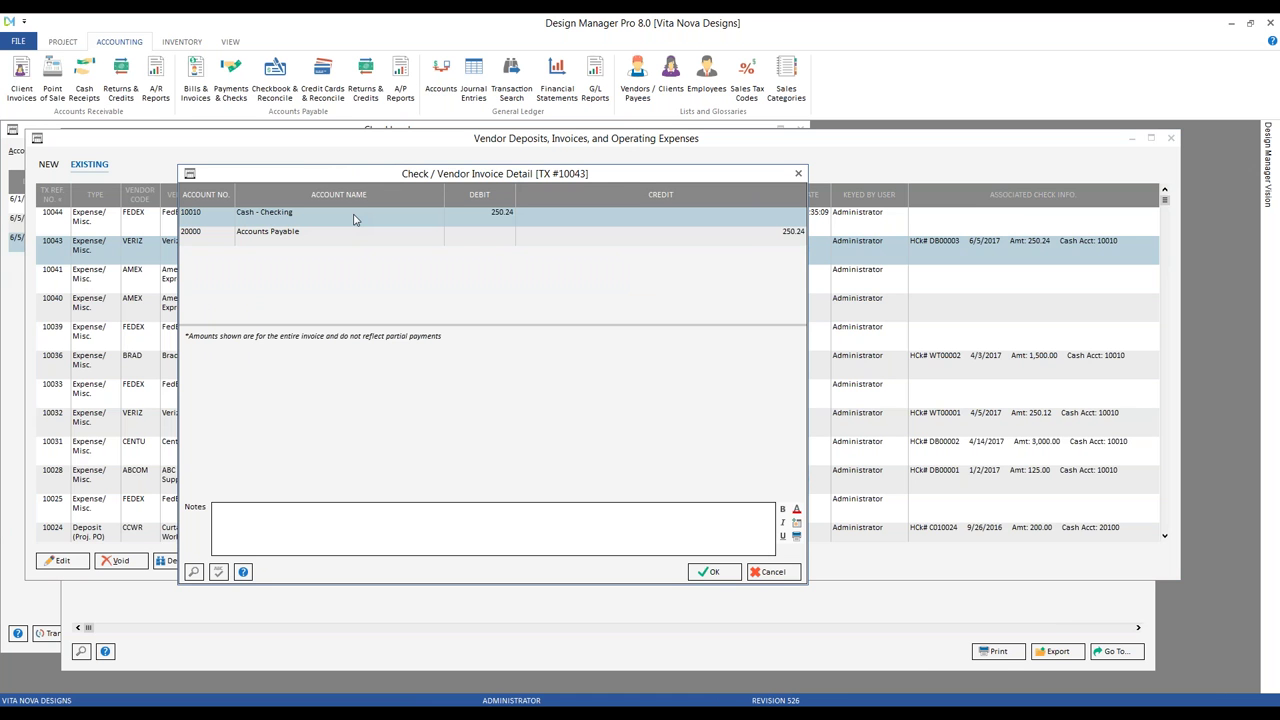
{"action": "left_click", "coordinate": [798, 175]}
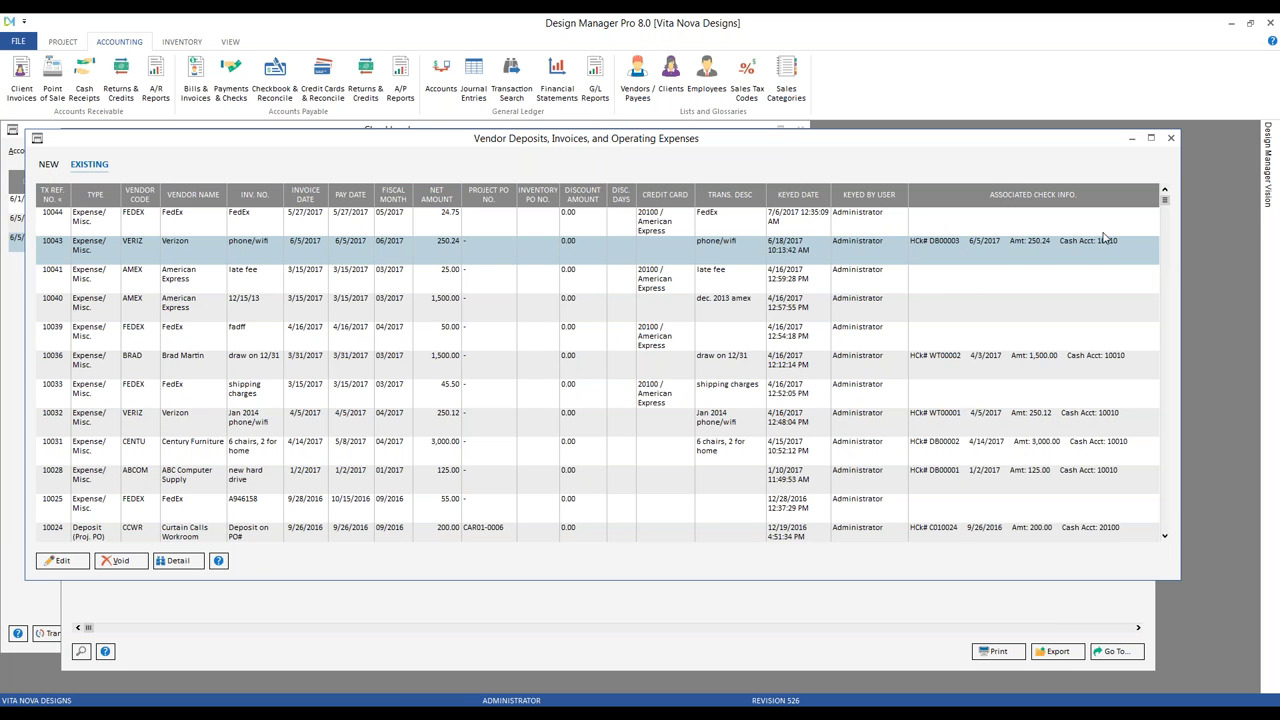
Step: Try editing and voiding entry 10043, dismissing both refusal messages
{"action": "left_click", "coordinate": [879, 258]}
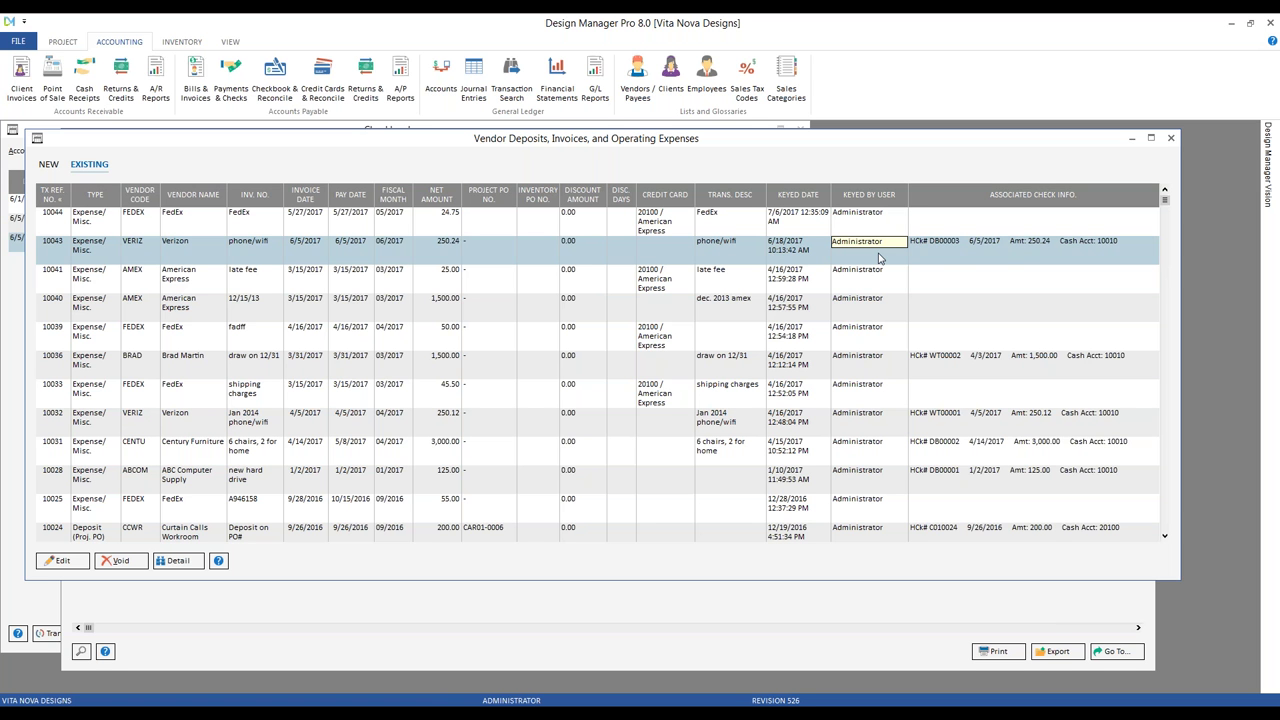
{"action": "left_click", "coordinate": [58, 560]}
{"action": "left_click", "coordinate": [763, 425]}
{"action": "left_click", "coordinate": [117, 561]}
{"action": "left_click", "coordinate": [760, 421]}
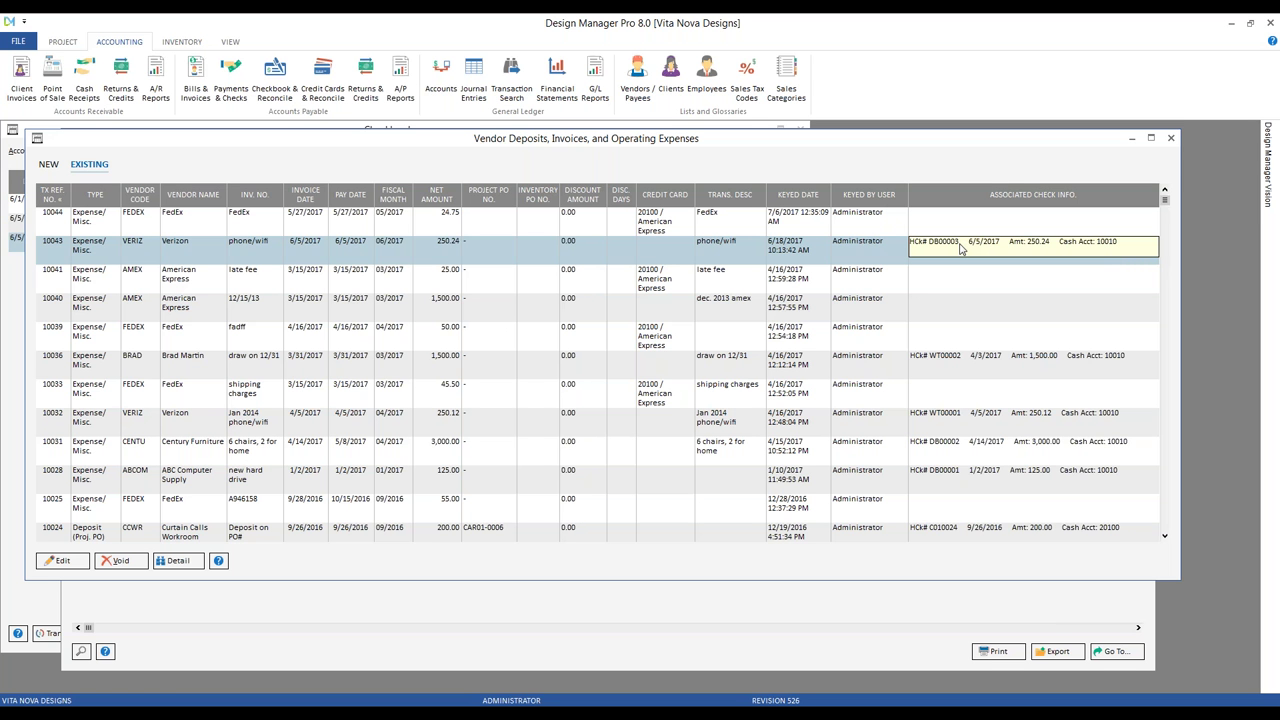
Step: Void the 250.24 Verizon check, raising the checkbook balance to 15,271.25
{"action": "left_click", "coordinate": [1170, 138]}
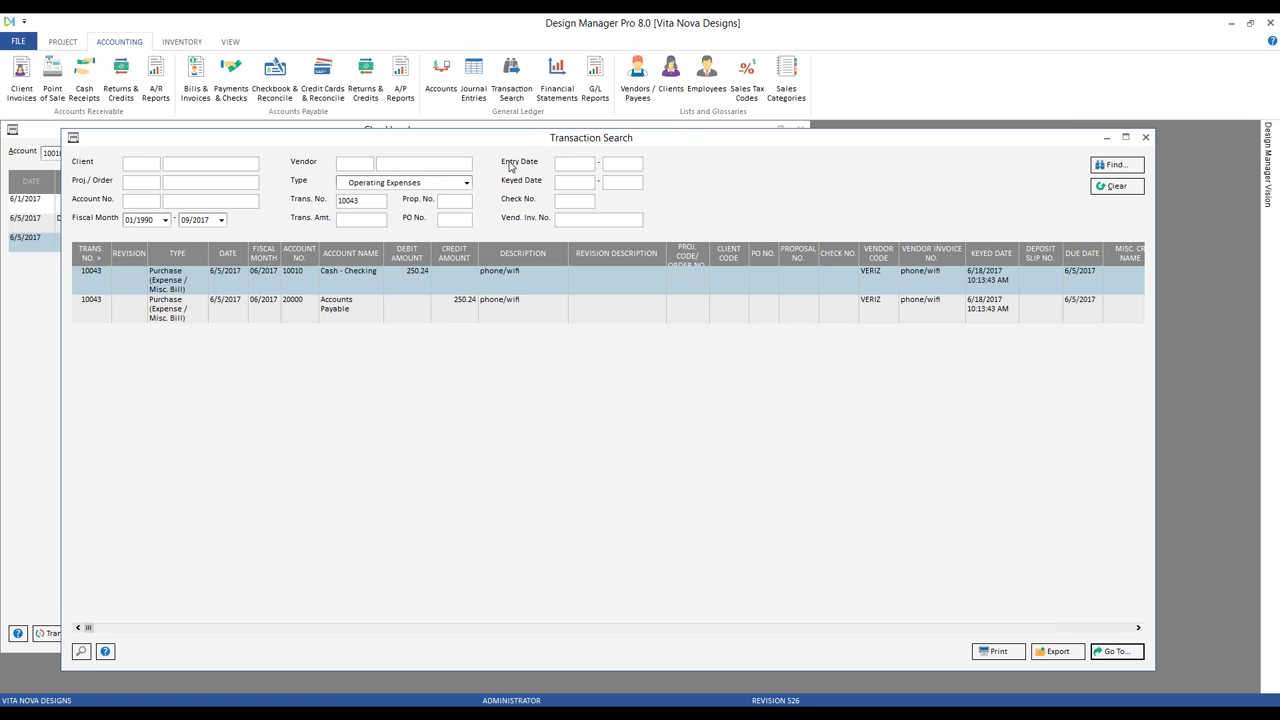
{"action": "left_click", "coordinate": [1145, 137]}
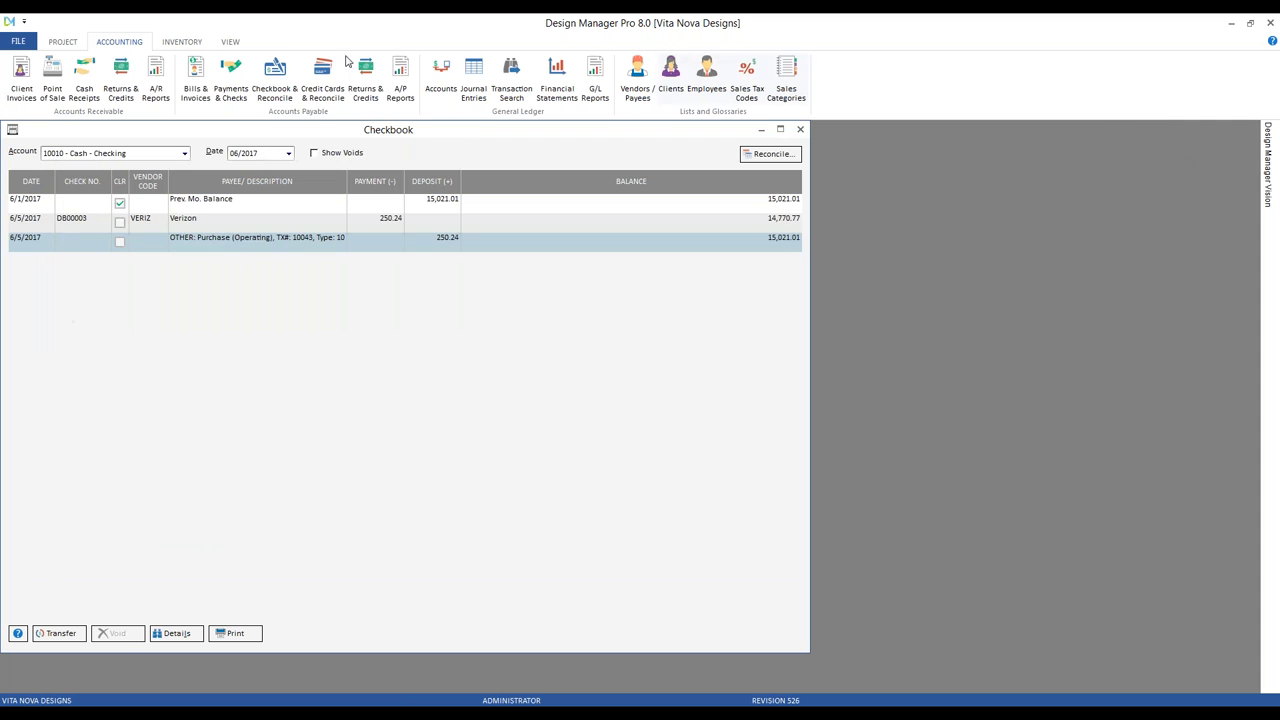
{"action": "left_click", "coordinate": [236, 225]}
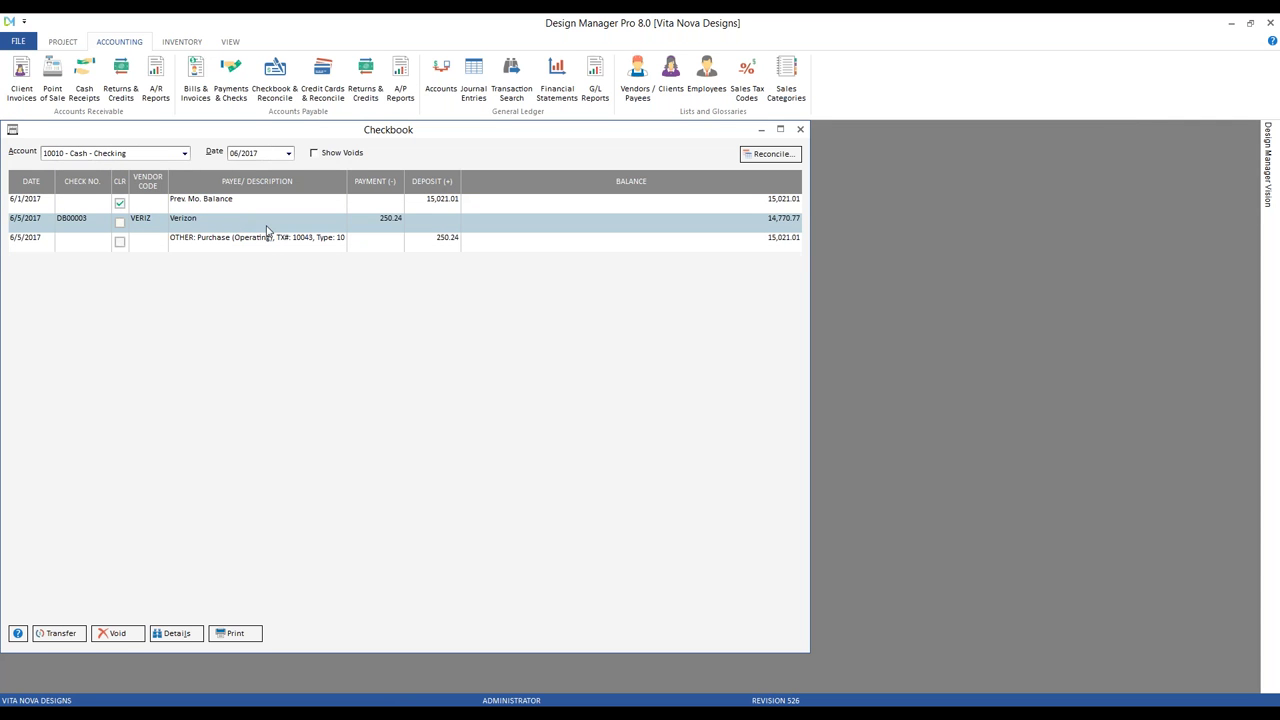
{"action": "left_click", "coordinate": [117, 634]}
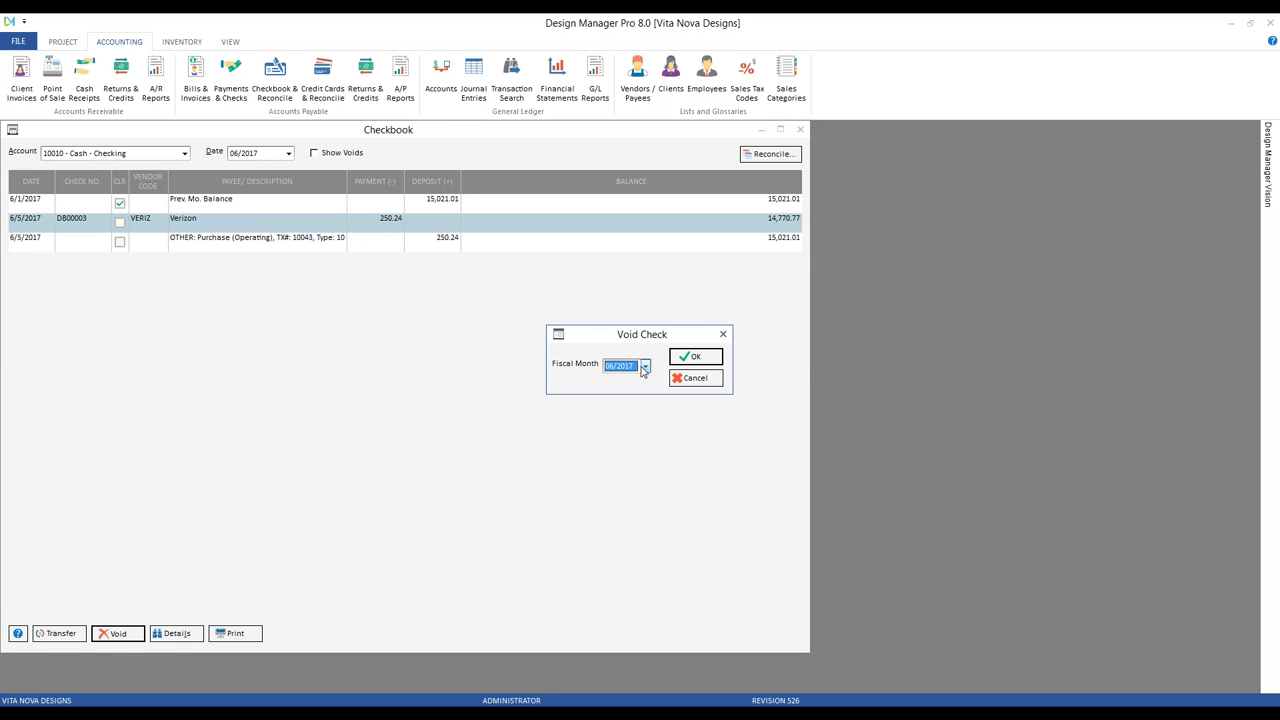
{"action": "left_click", "coordinate": [701, 360]}
{"action": "left_click", "coordinate": [693, 431]}
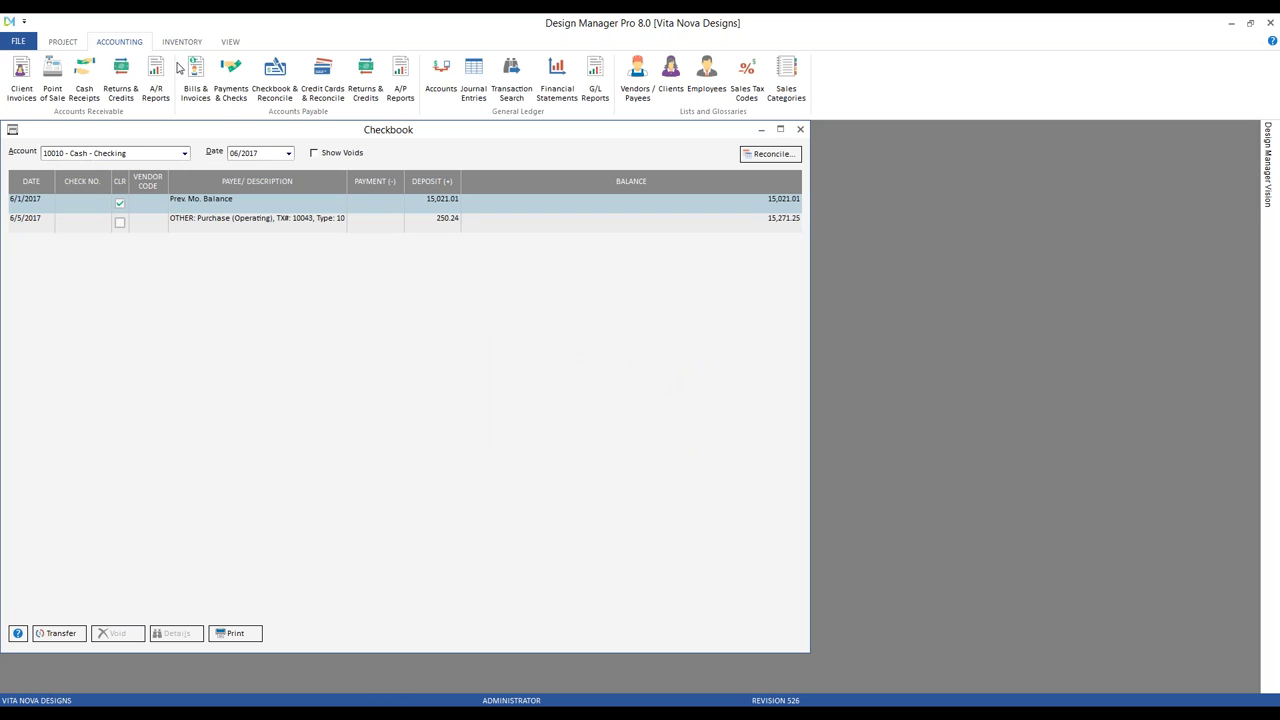
{"action": "left_click", "coordinate": [196, 80]}
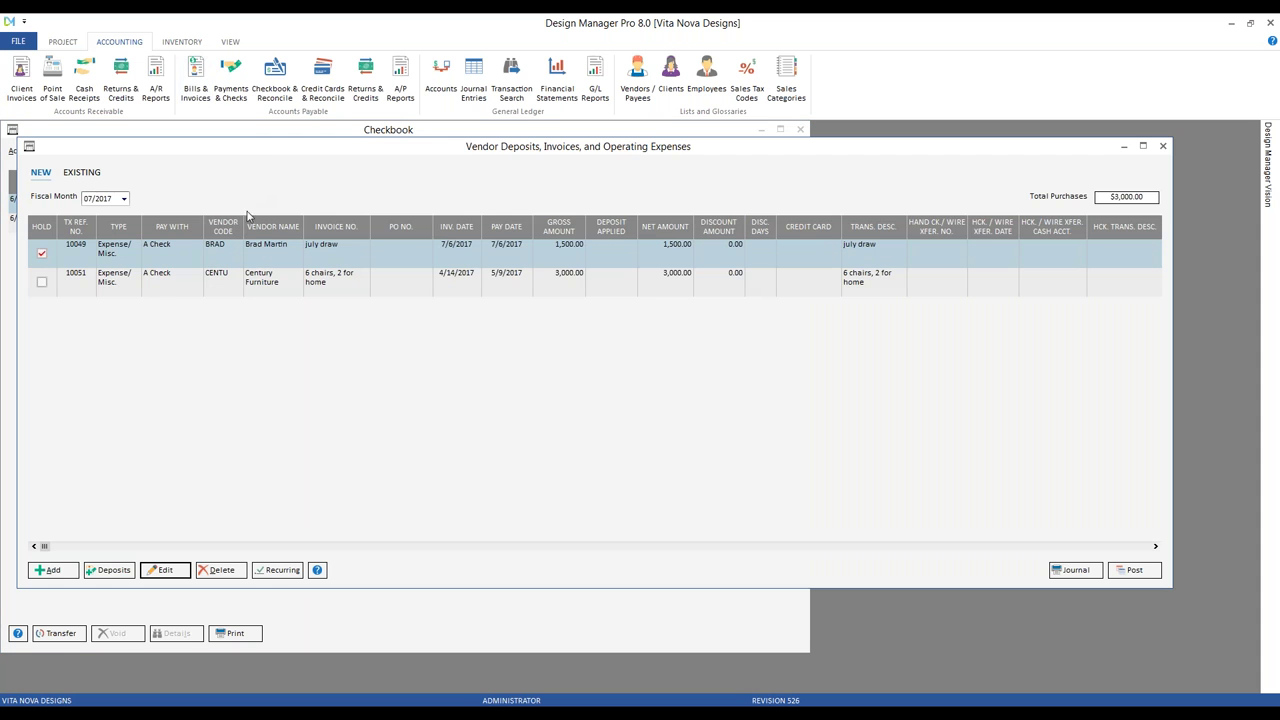
Step: Find the Verizon 250.24 bill among bills to pay and open its expense entry 10043
{"action": "left_click", "coordinate": [1162, 146]}
{"action": "left_click", "coordinate": [204, 82]}
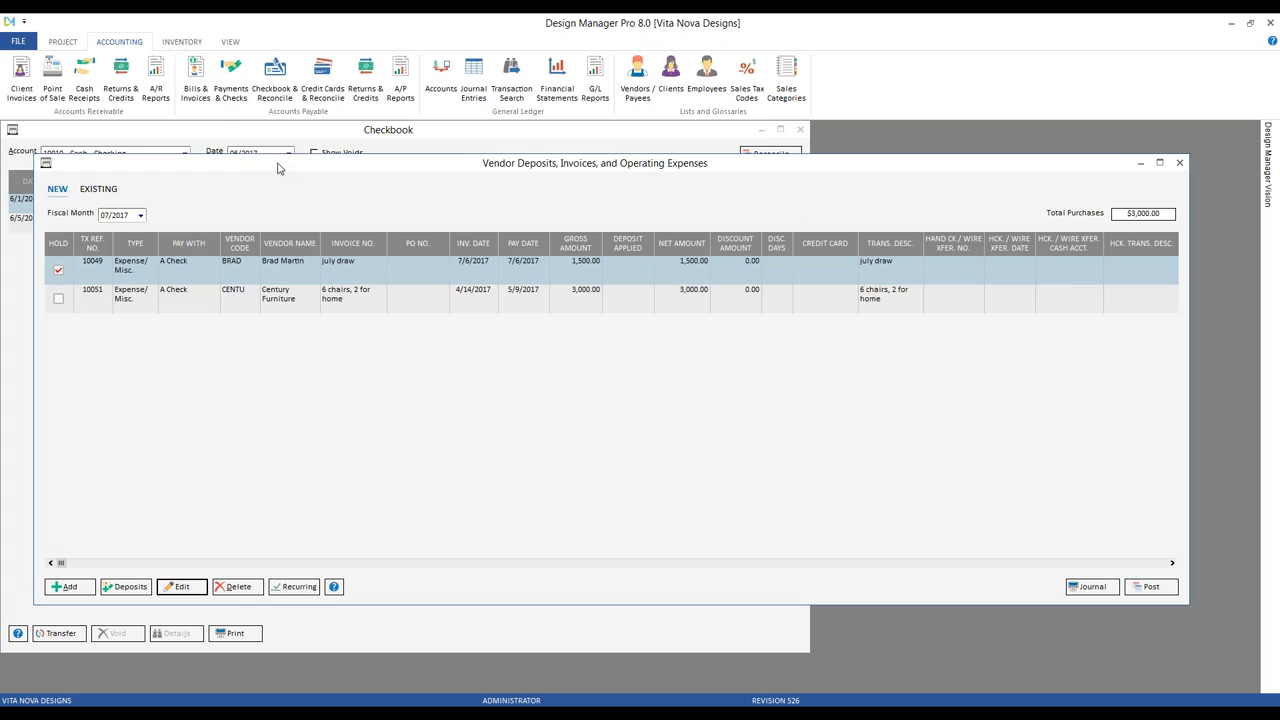
{"action": "left_click", "coordinate": [178, 293]}
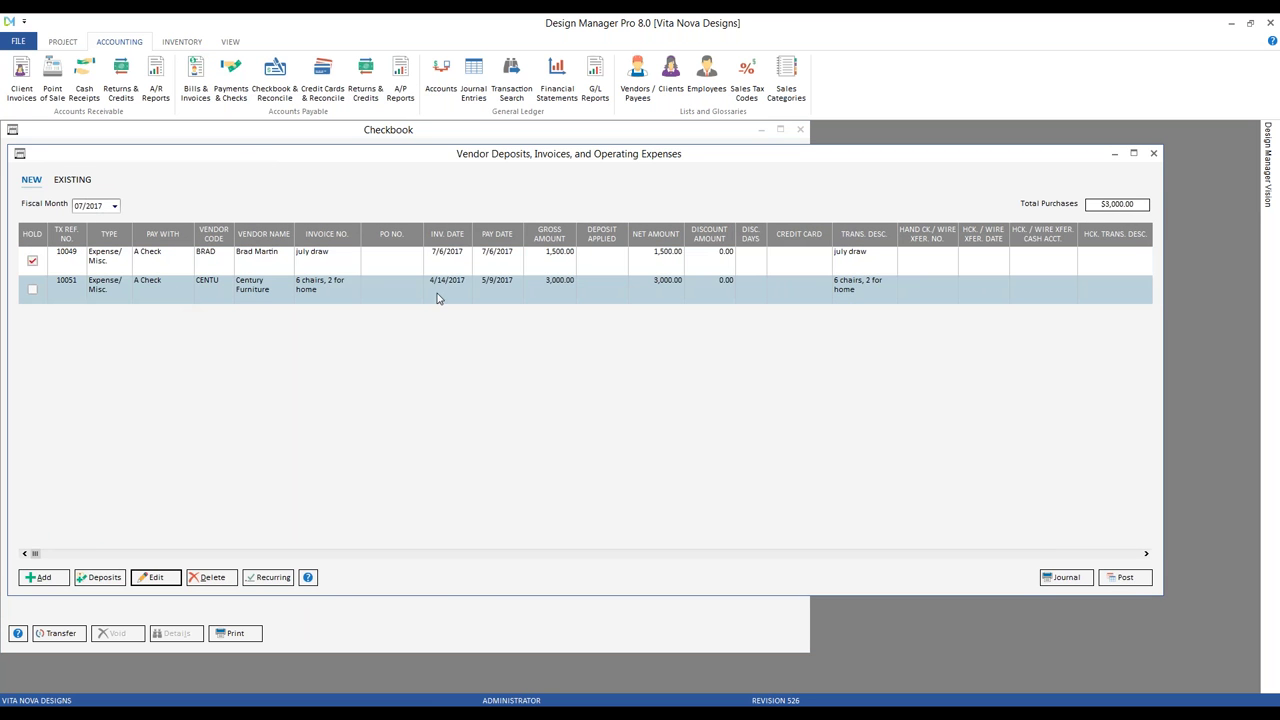
{"action": "left_click", "coordinate": [1154, 153]}
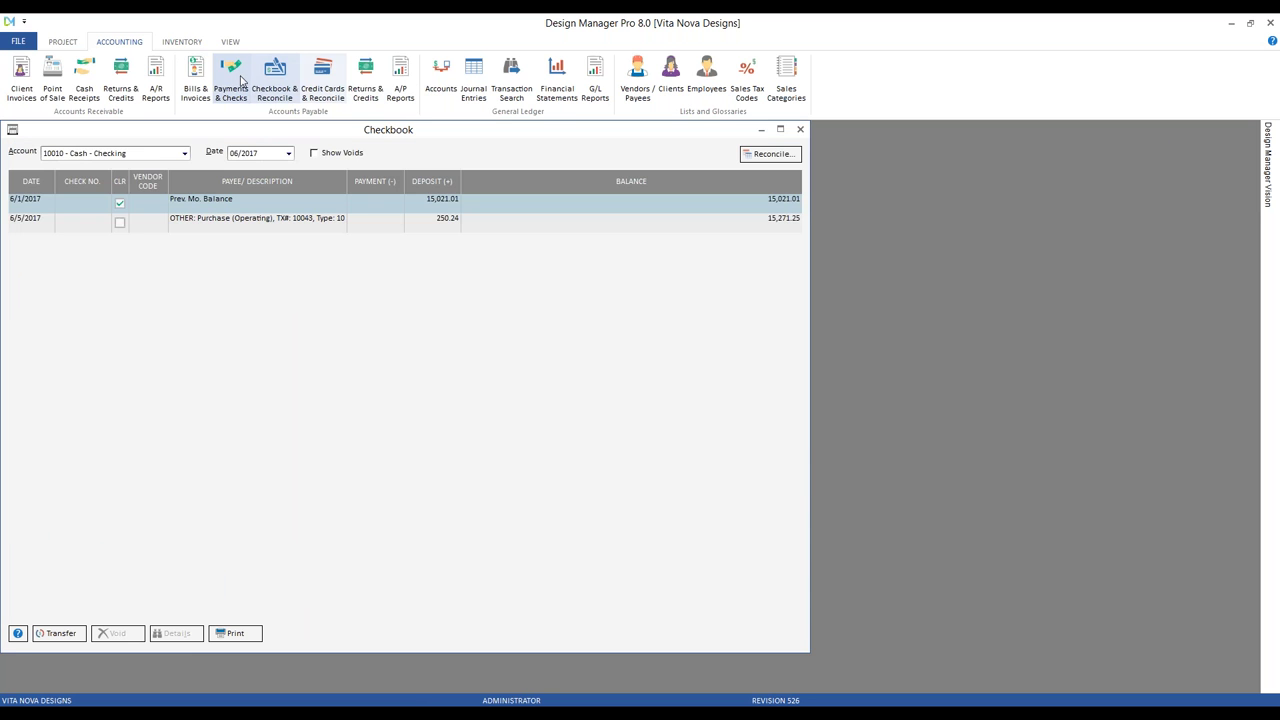
{"action": "left_click", "coordinate": [230, 82]}
{"action": "left_click", "coordinate": [208, 322]}
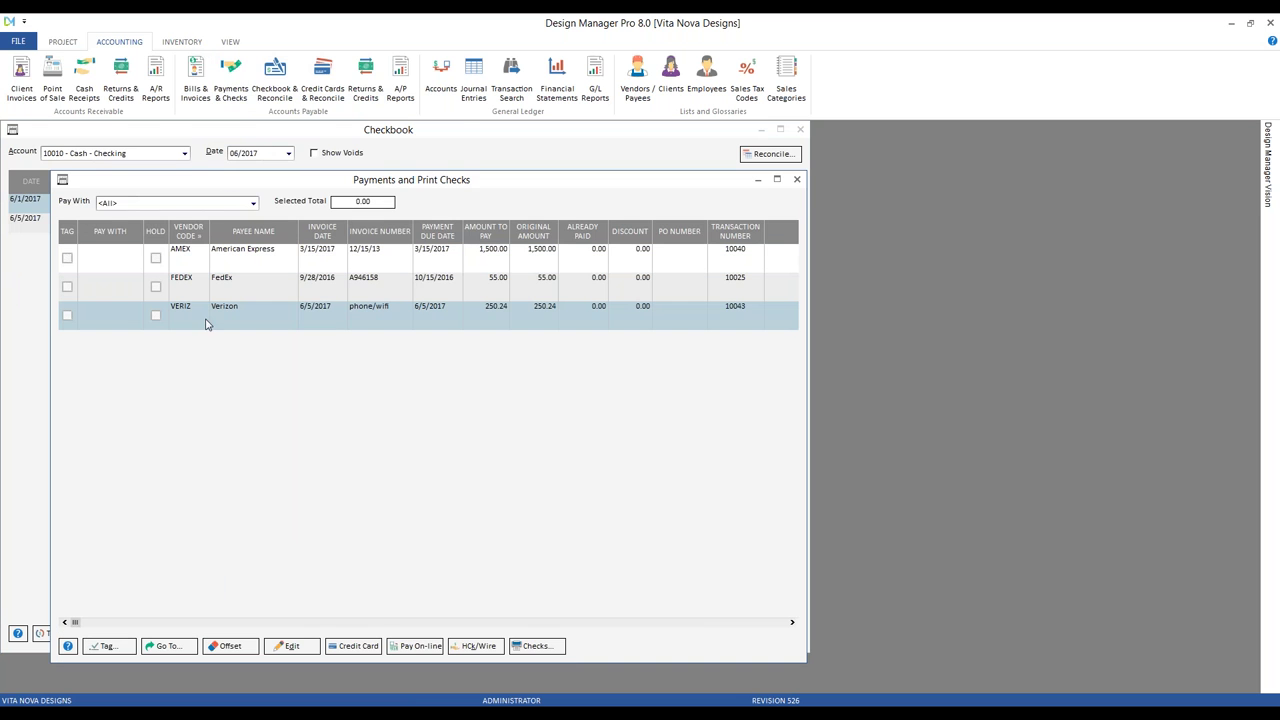
{"action": "left_click", "coordinate": [320, 328]}
{"action": "left_click", "coordinate": [172, 646]}
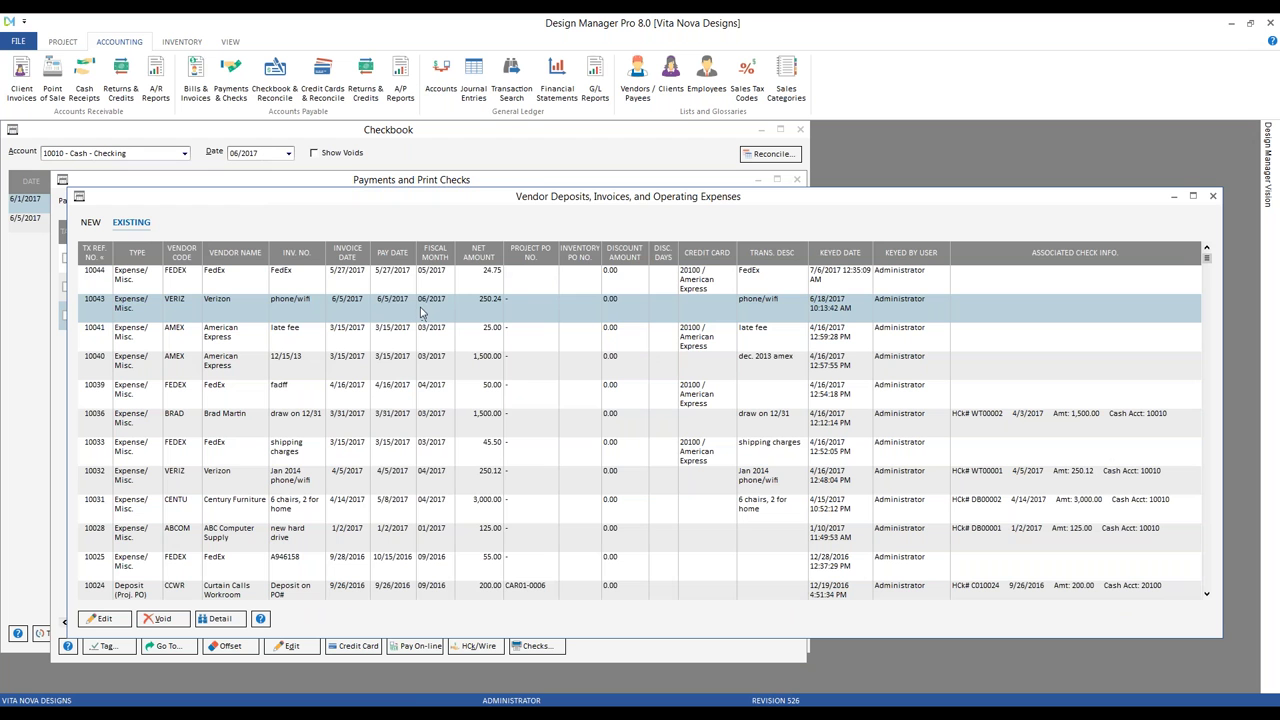
Step: Re-code Verizon expense 10043's distribution from 10010 Cash - Checking to 62400 Telephone
{"action": "left_click", "coordinate": [104, 618]}
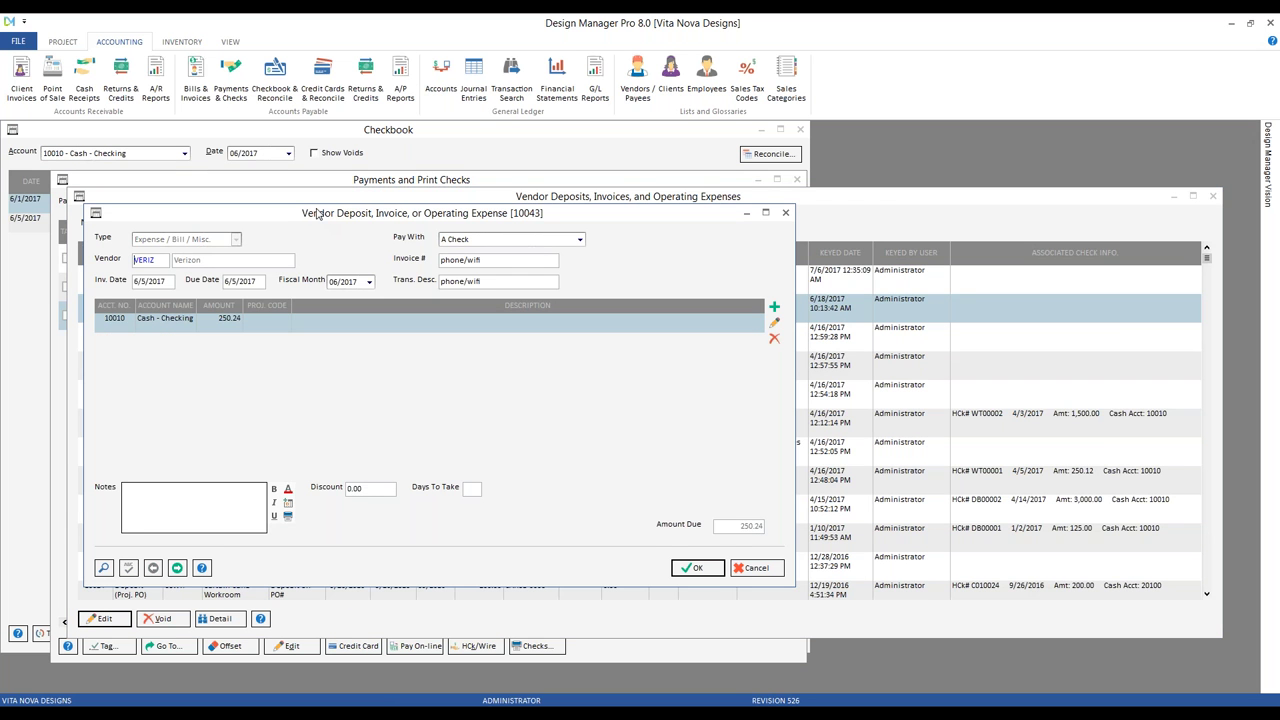
{"action": "left_click_drag", "start_coordinate": [316, 212], "coordinate": [296, 188]}
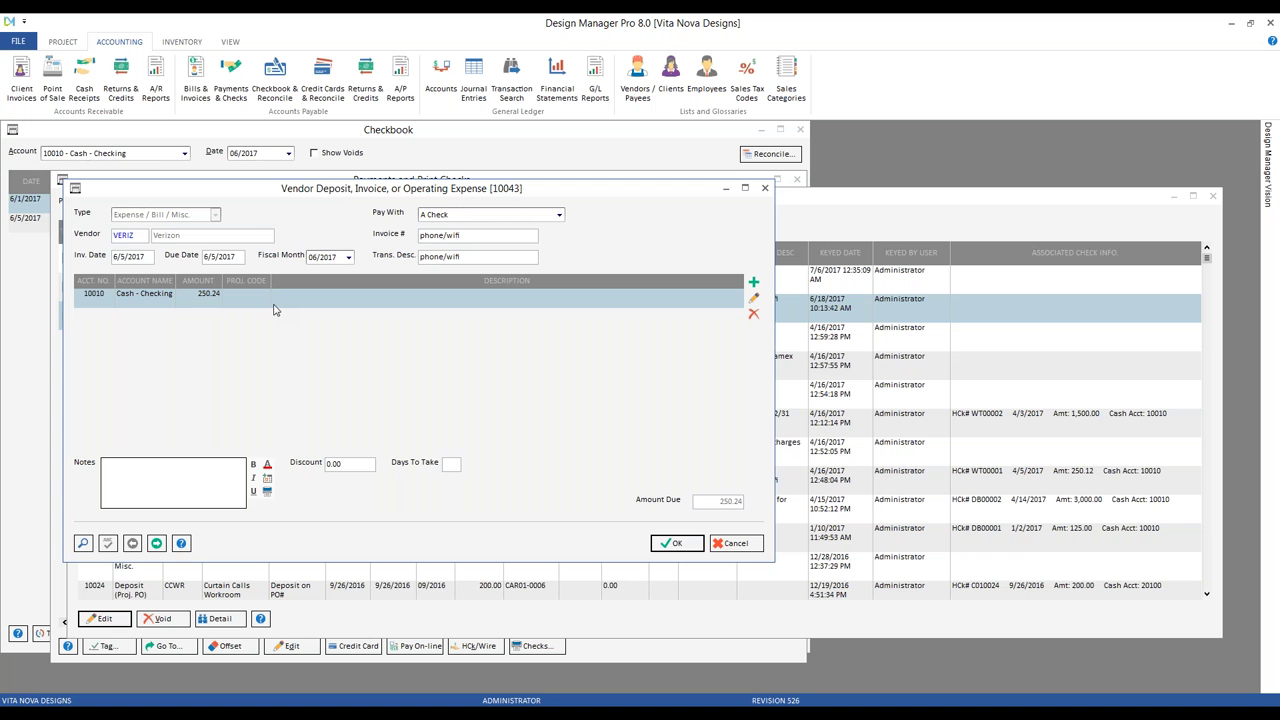
{"action": "left_click", "coordinate": [753, 299]}
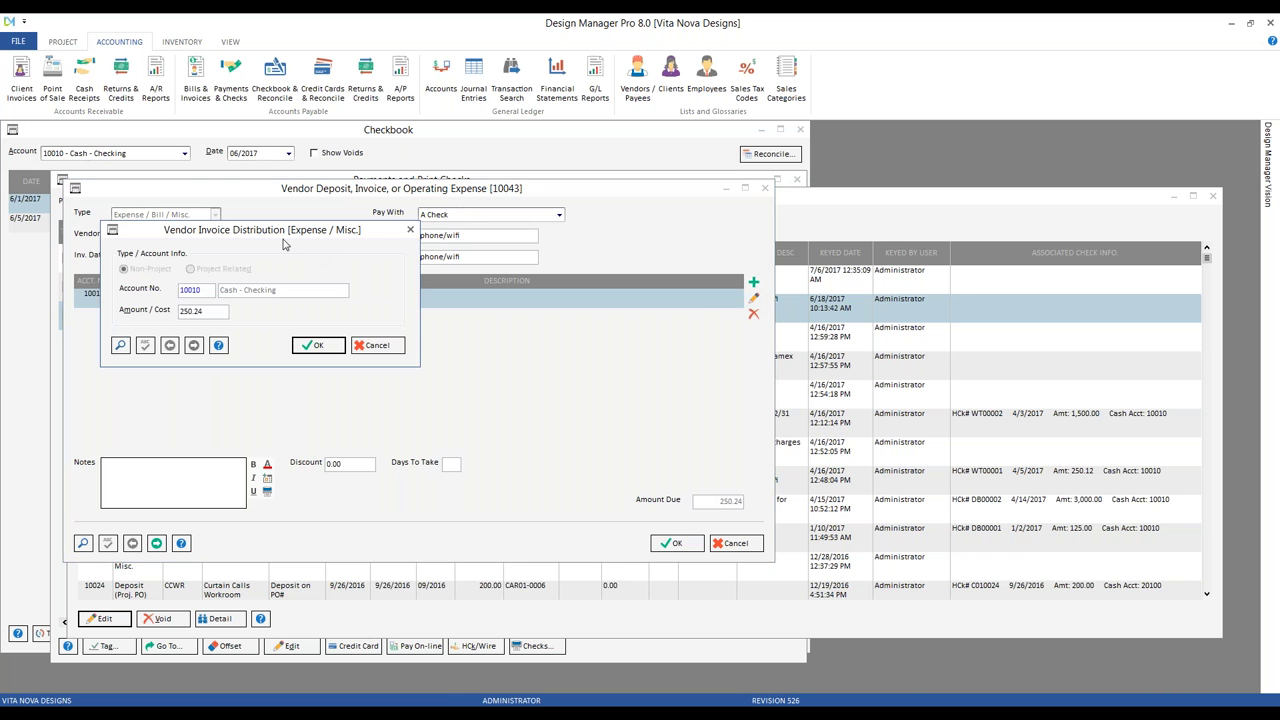
{"action": "left_click", "coordinate": [121, 346]}
{"action": "type", "text": "6"}
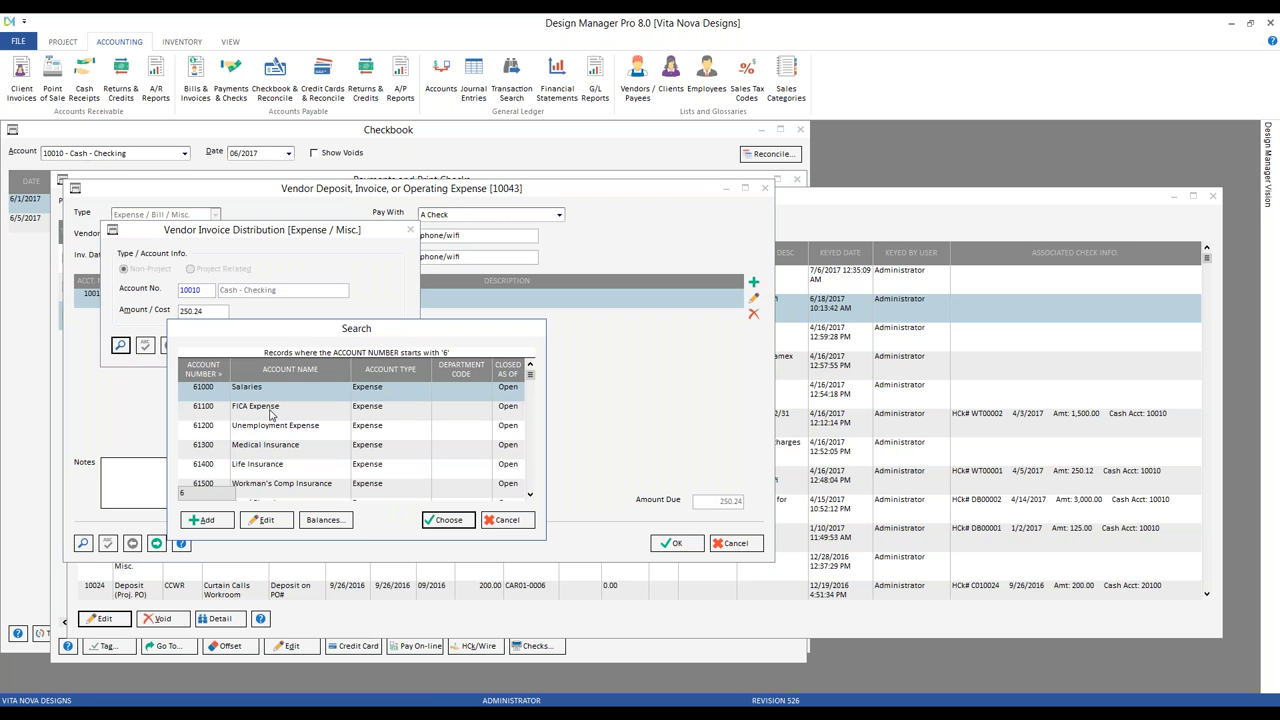
{"action": "scroll", "coordinate": [307, 433], "scroll_direction": "down", "scroll_amount": 2}
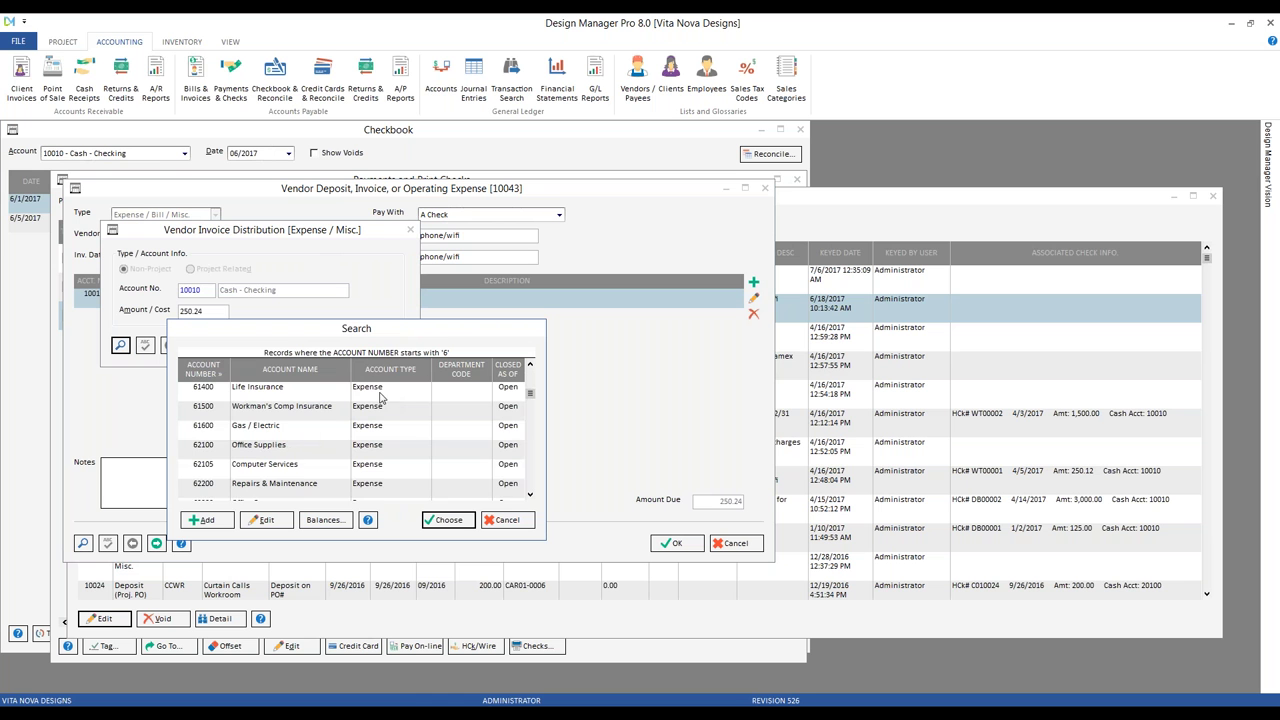
{"action": "scroll", "coordinate": [381, 404], "scroll_direction": "down", "scroll_amount": 2}
{"action": "scroll", "coordinate": [381, 404], "scroll_direction": "down", "scroll_amount": 1}
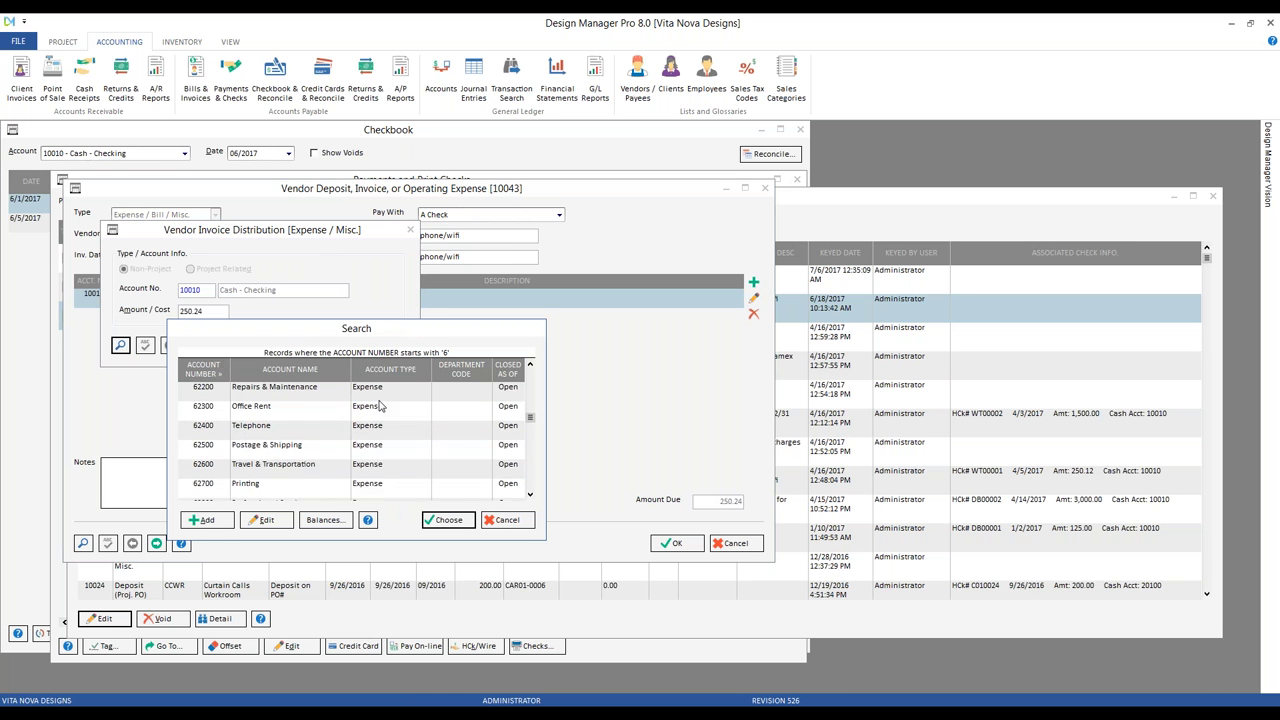
{"action": "scroll", "coordinate": [381, 404], "scroll_direction": "down", "scroll_amount": 2}
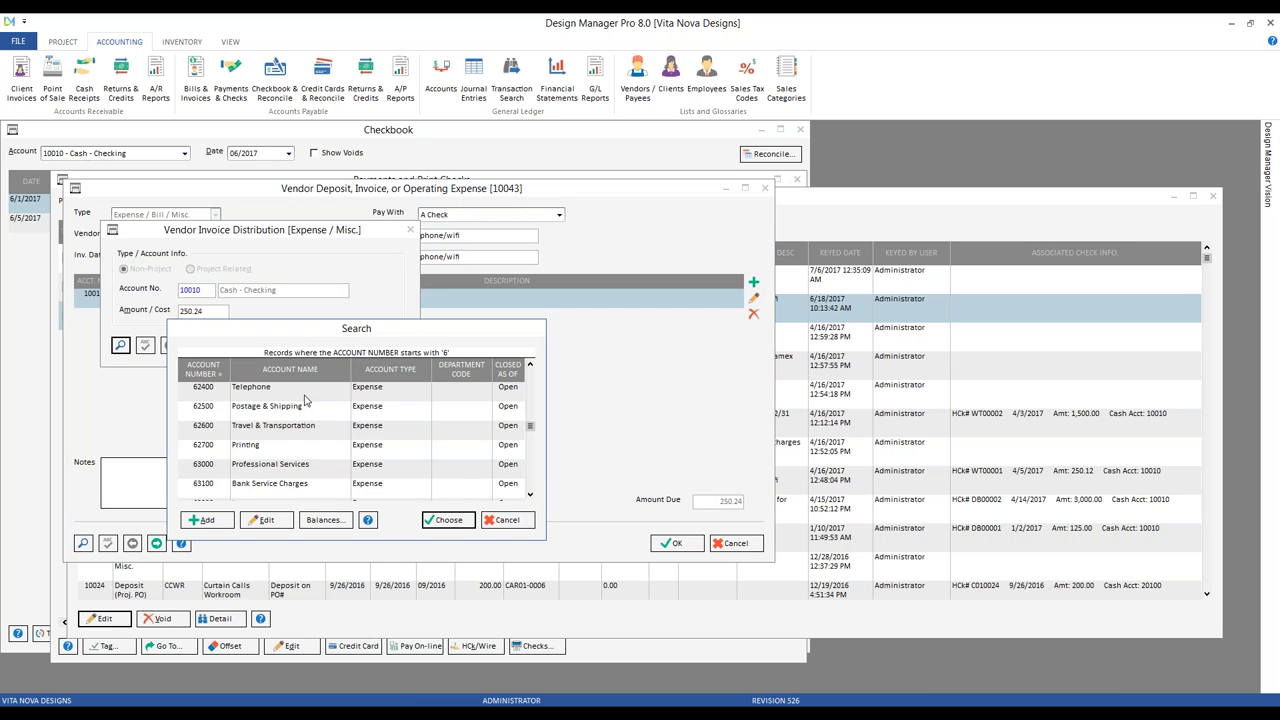
{"action": "left_click", "coordinate": [305, 396]}
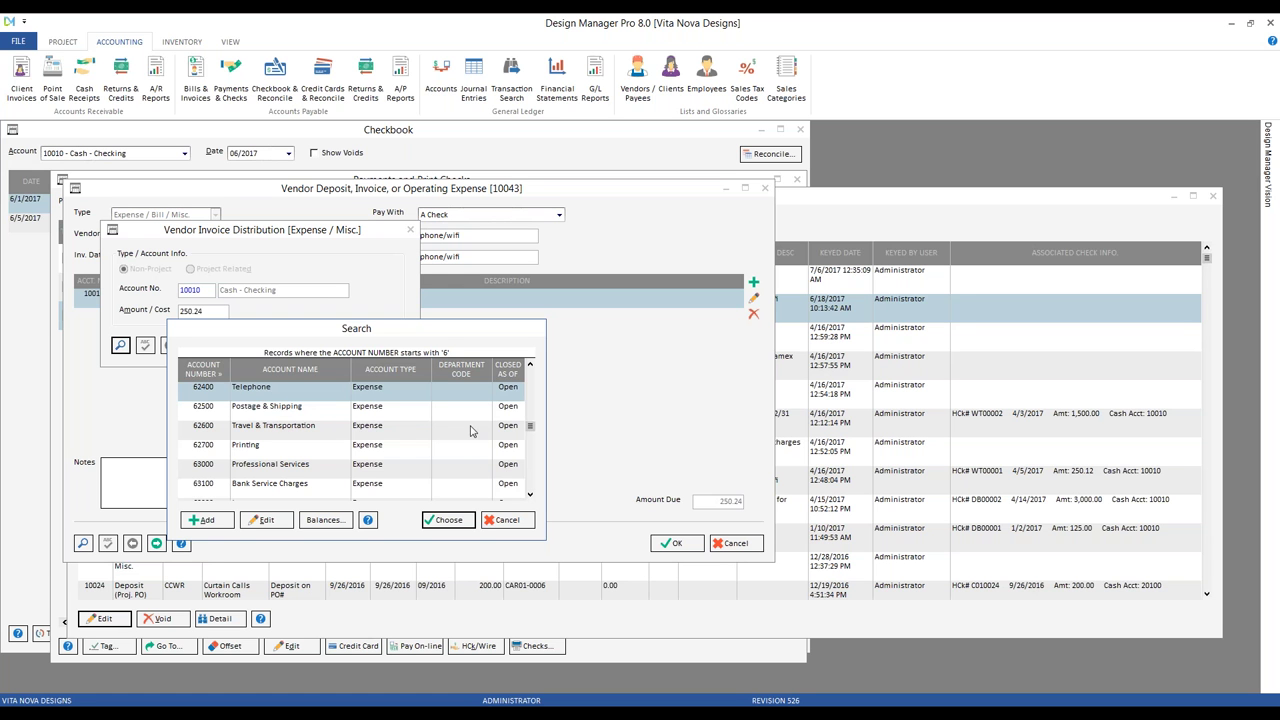
{"action": "left_click", "coordinate": [446, 519]}
{"action": "left_click", "coordinate": [322, 349]}
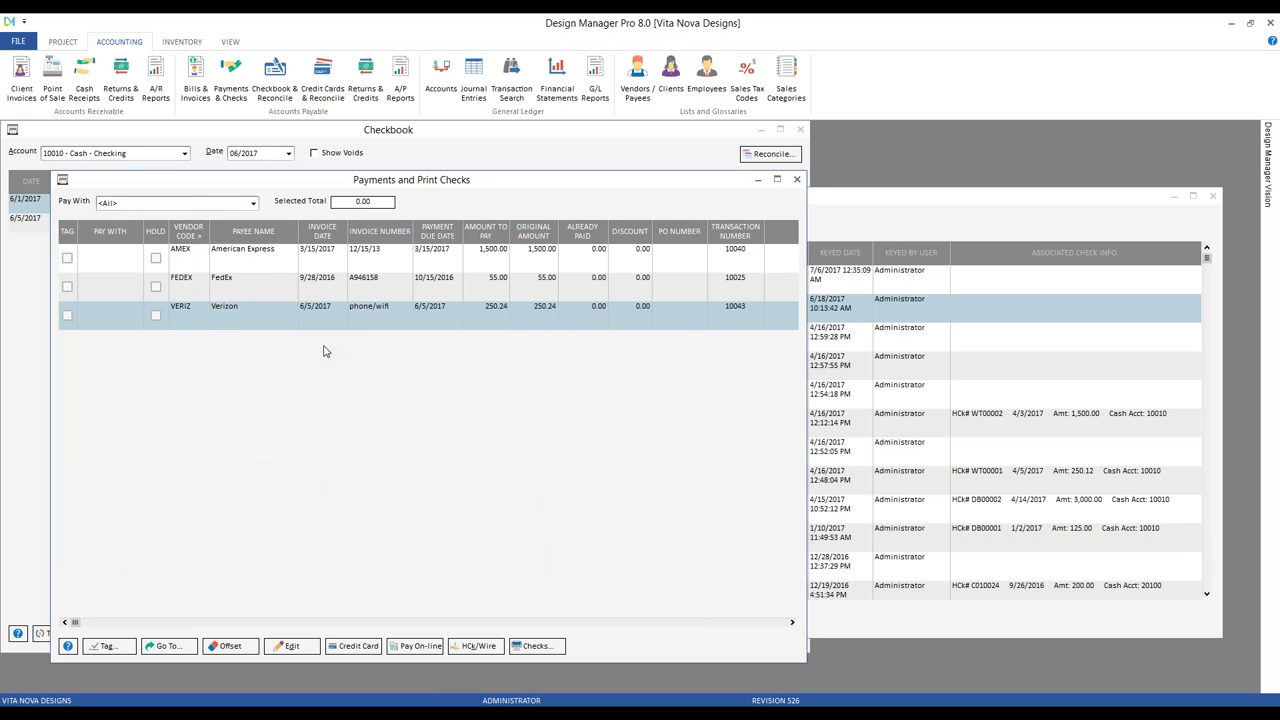
Step: Save the re-coded Verizon expense and close the bills, checkbook and invoice lists
{"action": "left_click", "coordinate": [797, 179]}
{"action": "left_click", "coordinate": [676, 543]}
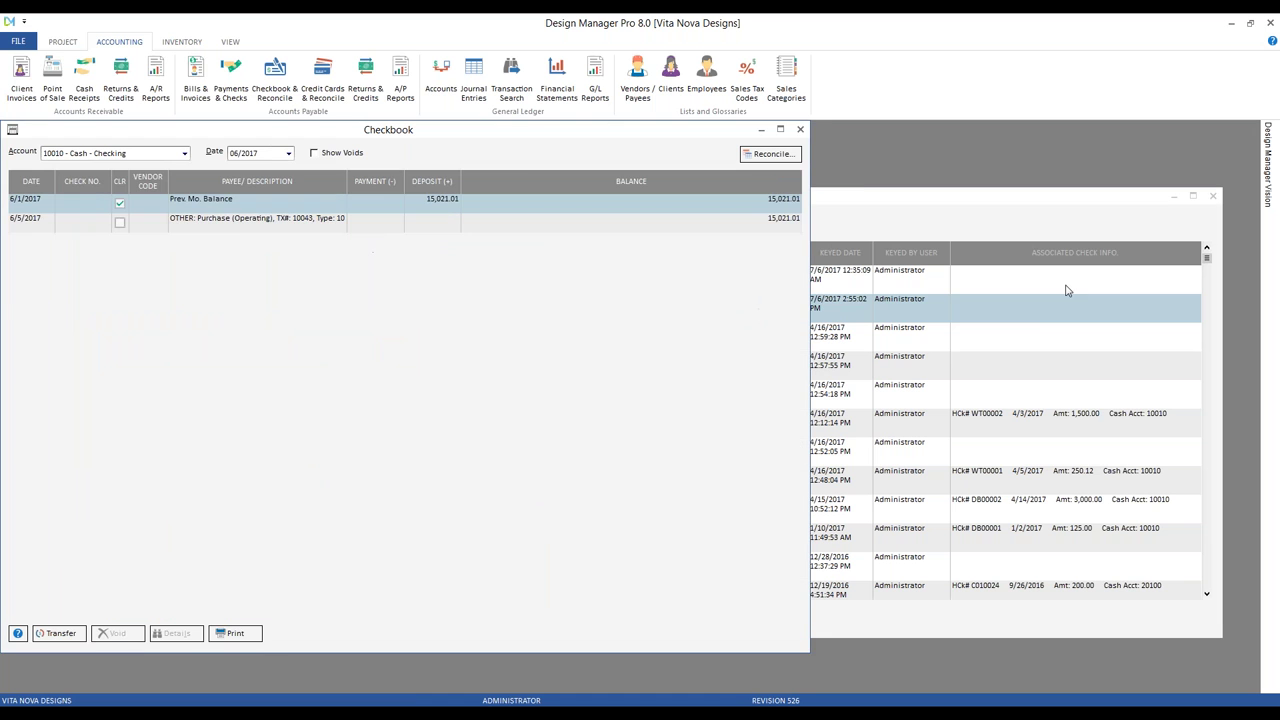
{"action": "left_click", "coordinate": [800, 129]}
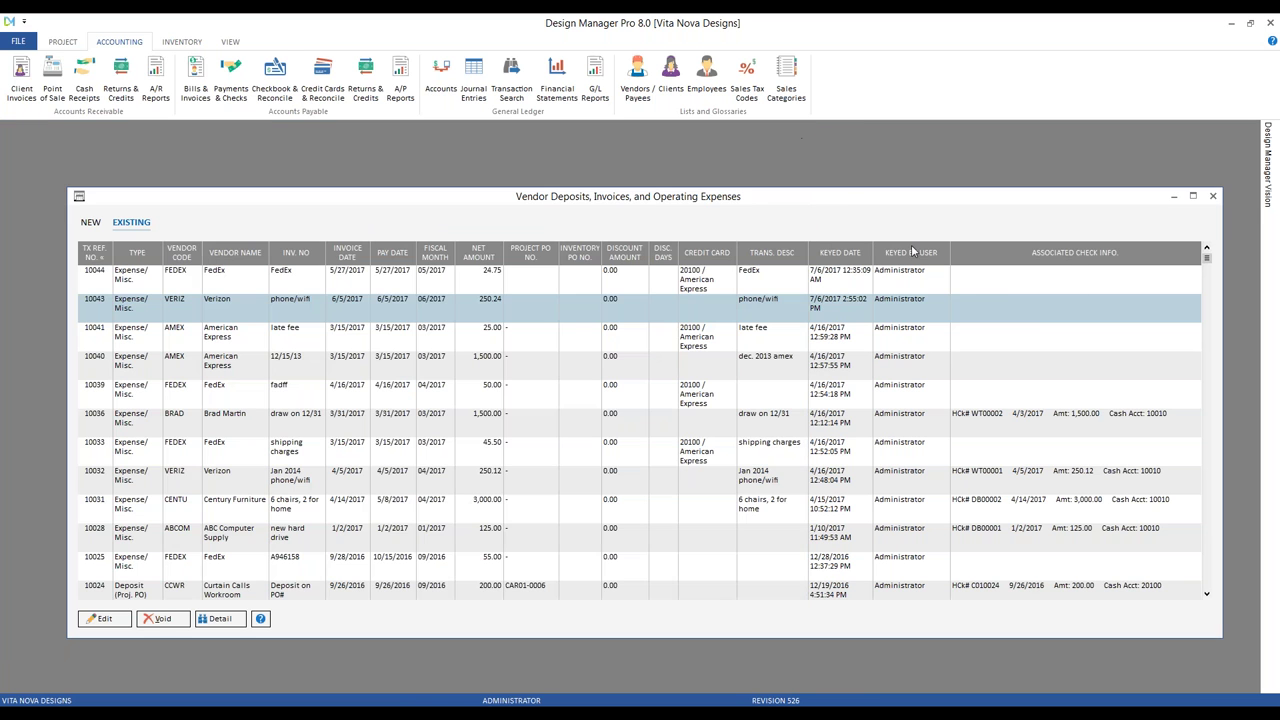
{"action": "left_click", "coordinate": [1213, 196]}
Step: Pay the tagged Verizon 250.24 bill by wire transfer dated 6/5/2017 from 10010 Cash - Checking
{"action": "left_click", "coordinate": [231, 88]}
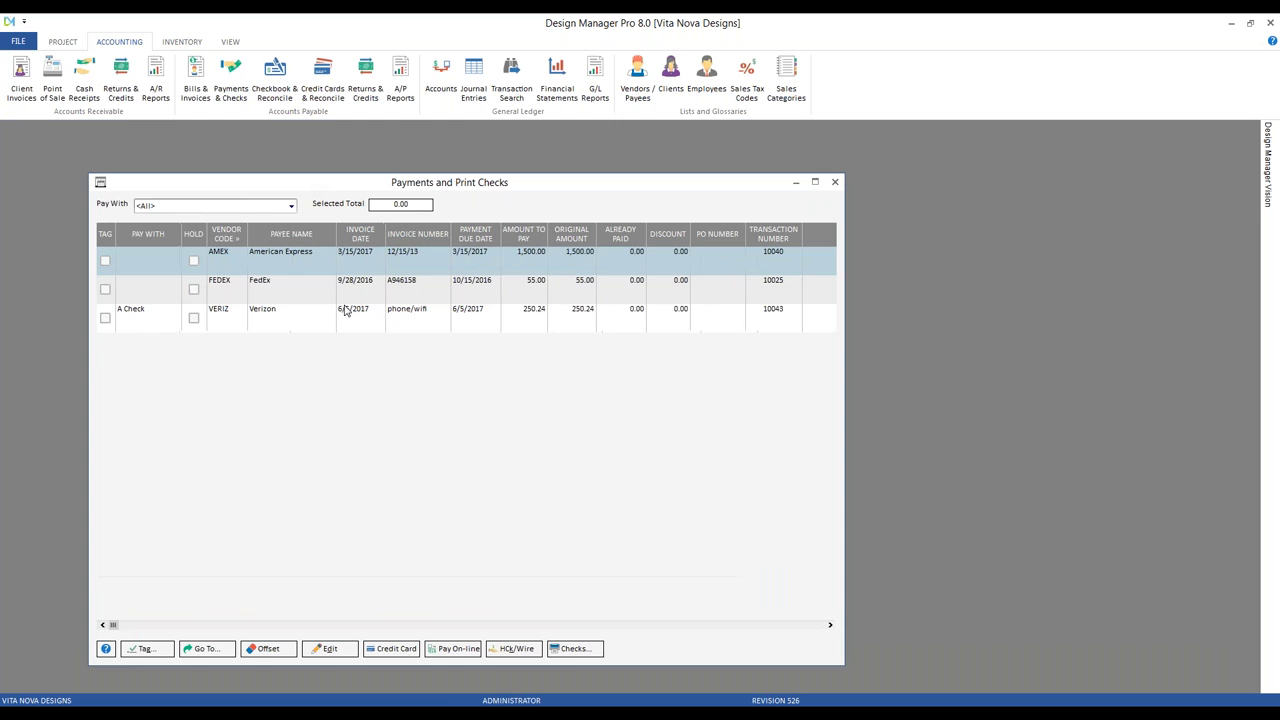
{"action": "left_click", "coordinate": [106, 319]}
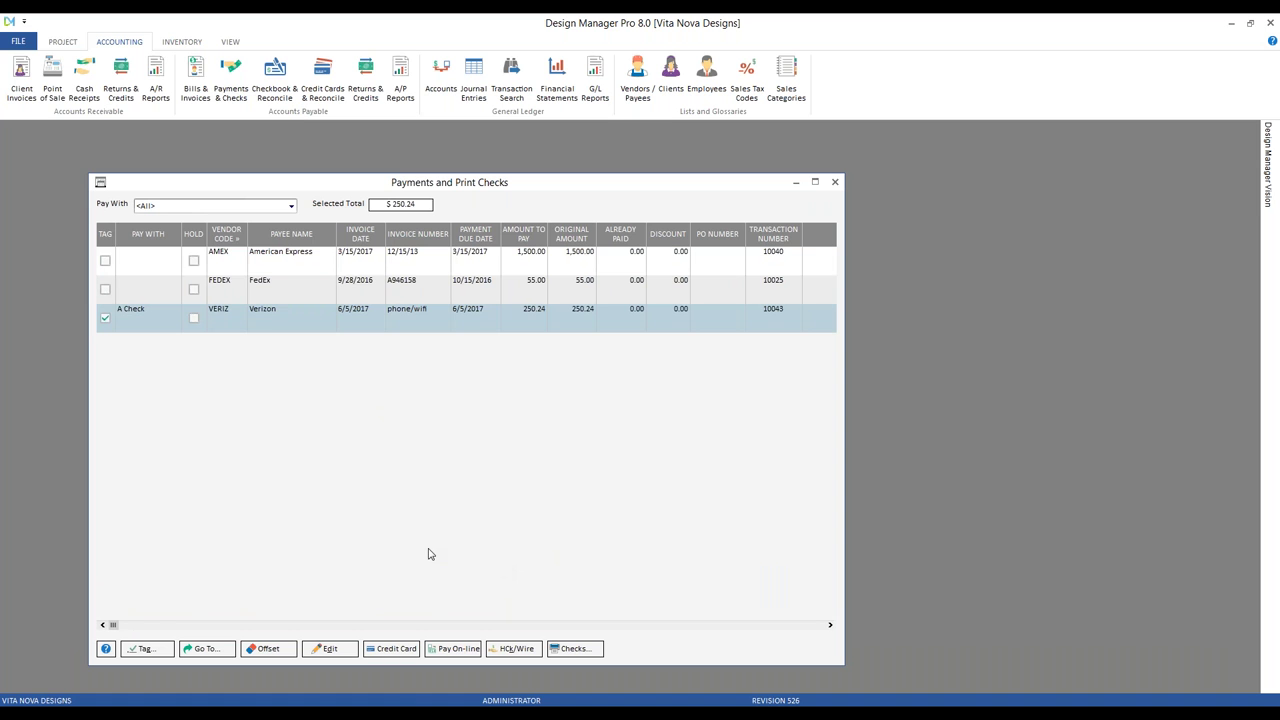
{"action": "left_click", "coordinate": [500, 648]}
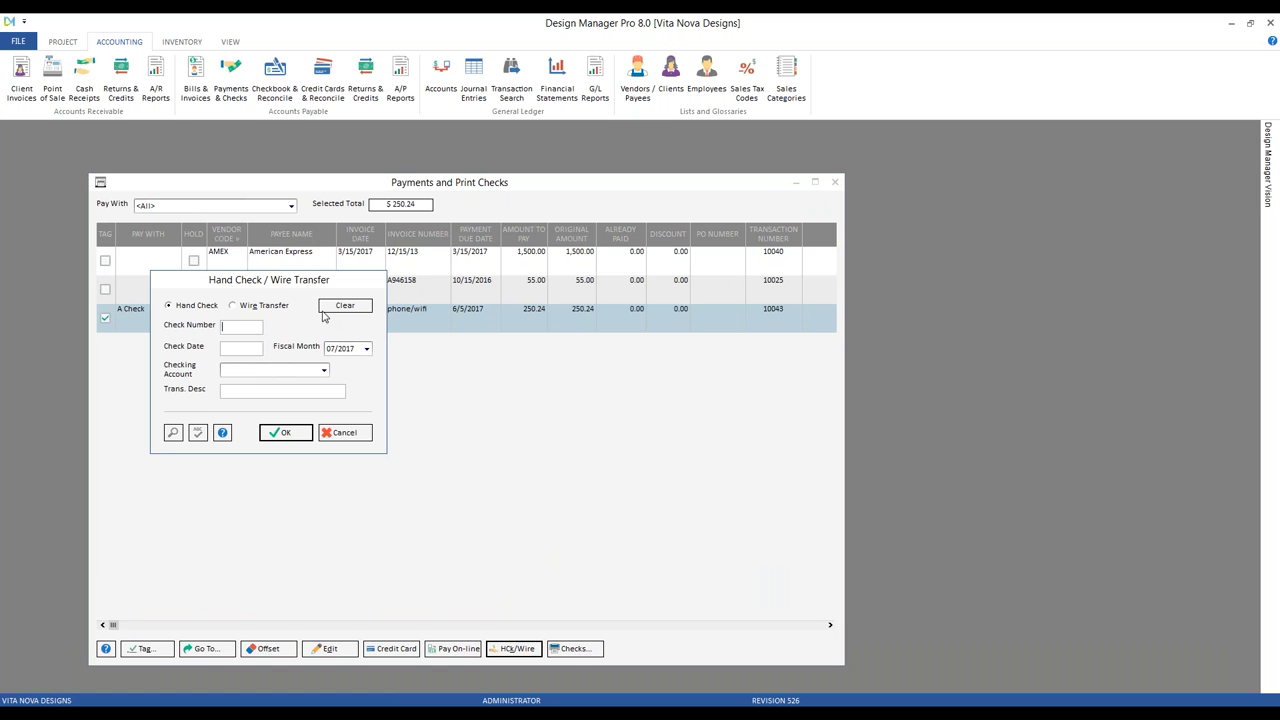
{"action": "left_click_drag", "start_coordinate": [245, 288], "coordinate": [314, 295]}
{"action": "left_click", "coordinate": [318, 313]}
{"action": "left_click", "coordinate": [312, 355]}
{"action": "type", "text": "6/5"}
{"action": "key", "text": "Tab"}
{"action": "key", "text": "Tab"}
{"action": "key", "text": "Down"}
{"action": "left_click", "coordinate": [365, 443]}
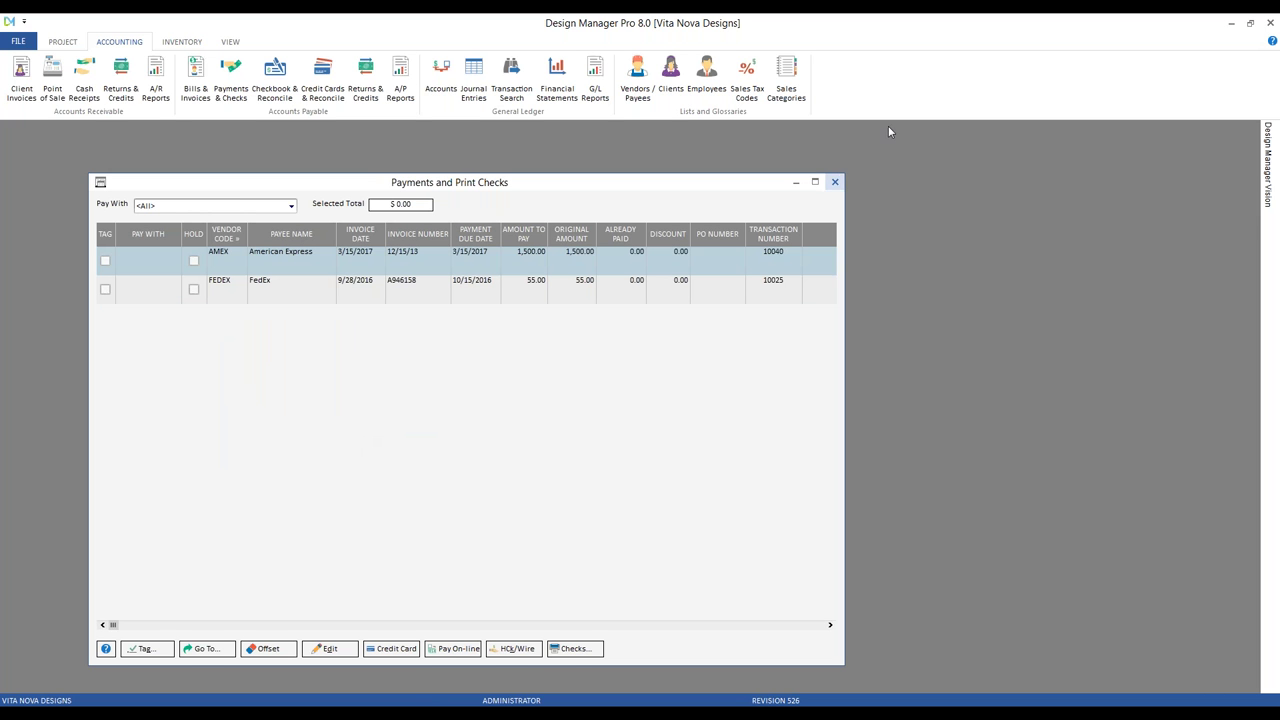
Step: Review the June 2017 checkbook showing wire WT00003 at a 14,770.77 balance, then close it
{"action": "left_click", "coordinate": [835, 182]}
{"action": "left_click", "coordinate": [276, 80]}
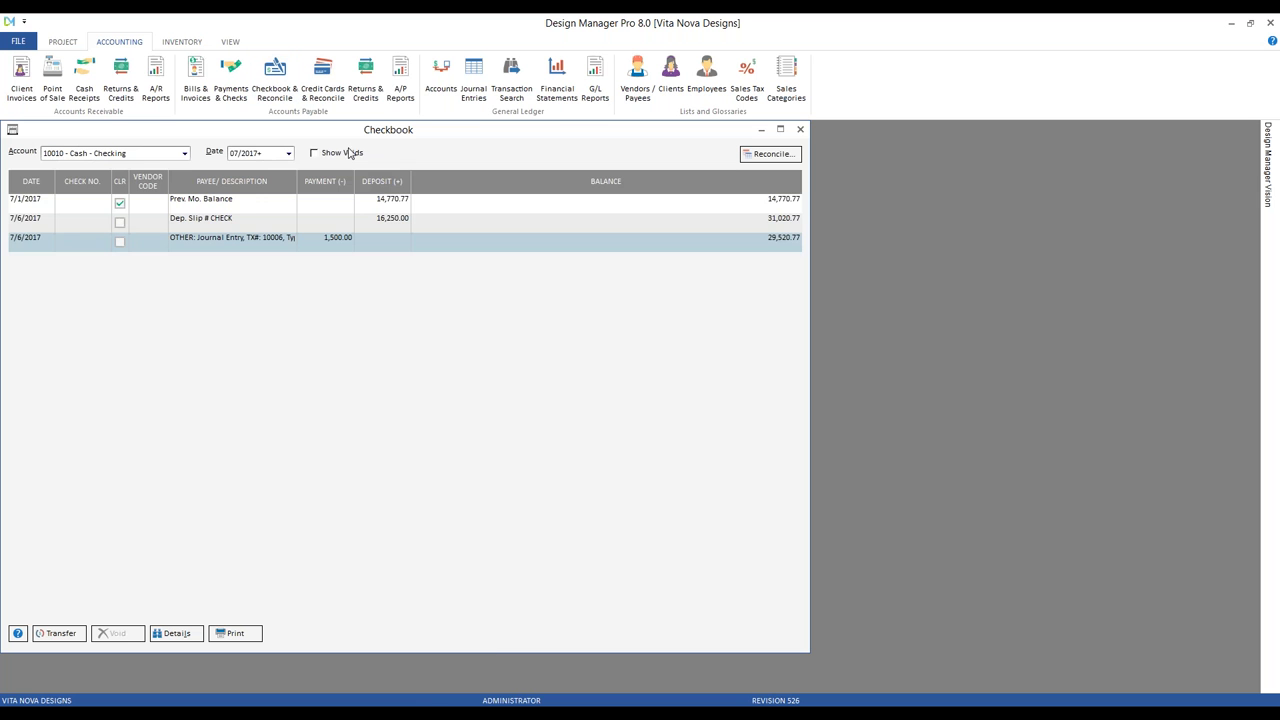
{"action": "left_click", "coordinate": [288, 153]}
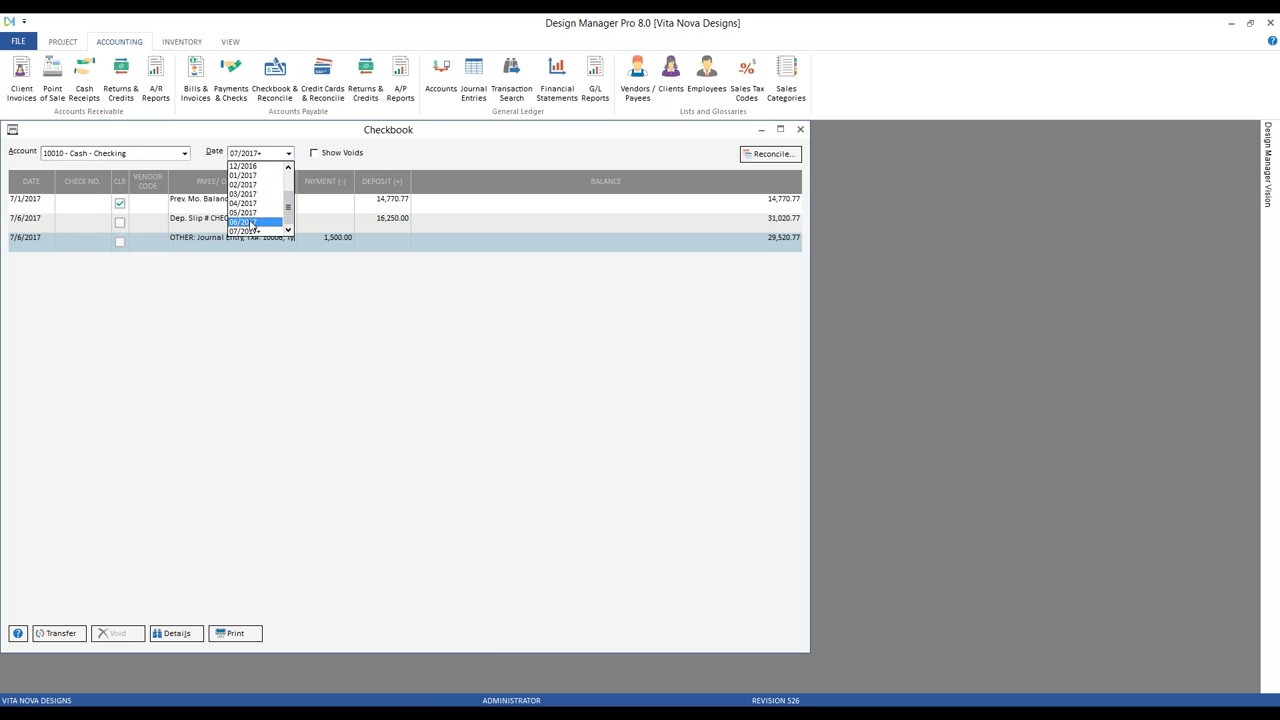
{"action": "left_click", "coordinate": [253, 221]}
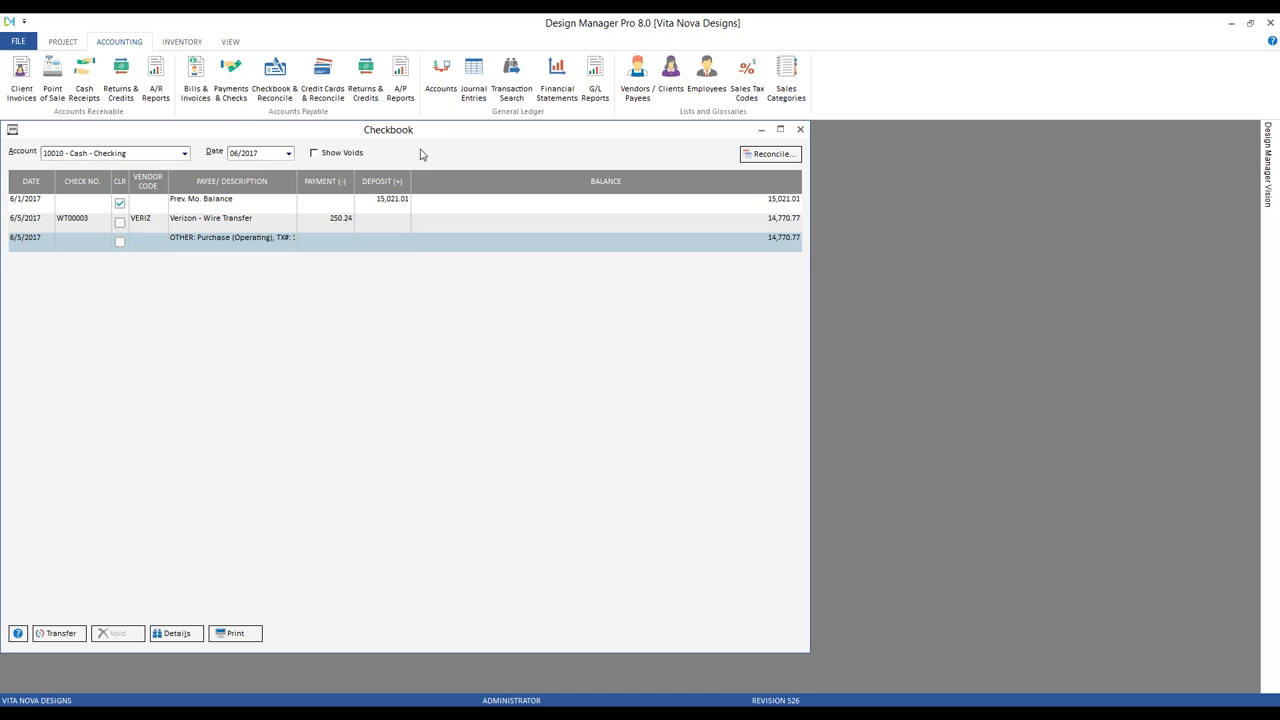
{"action": "left_click", "coordinate": [800, 130]}
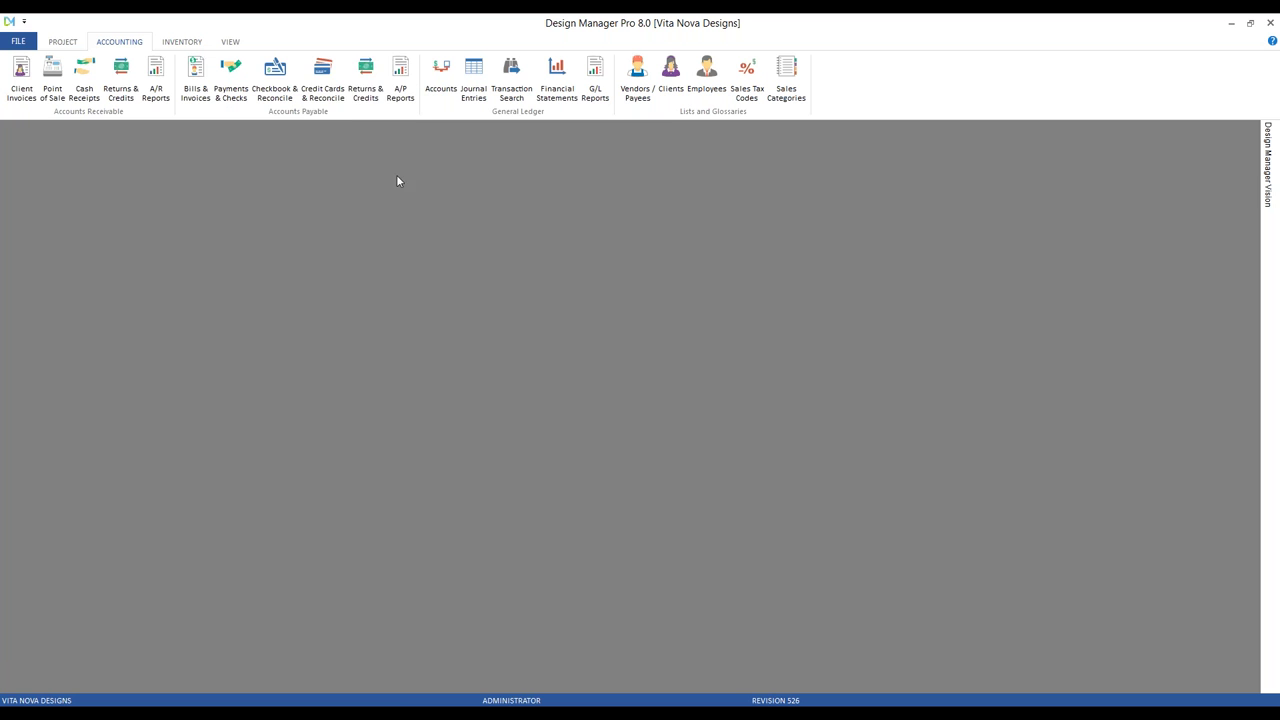
Step: Open the American Express register, browse June and April 2017, and select the 4/16/2017 FedEx charge
{"action": "left_click", "coordinate": [322, 80]}
{"action": "left_click_drag", "start_coordinate": [369, 135], "coordinate": [450, 176]}
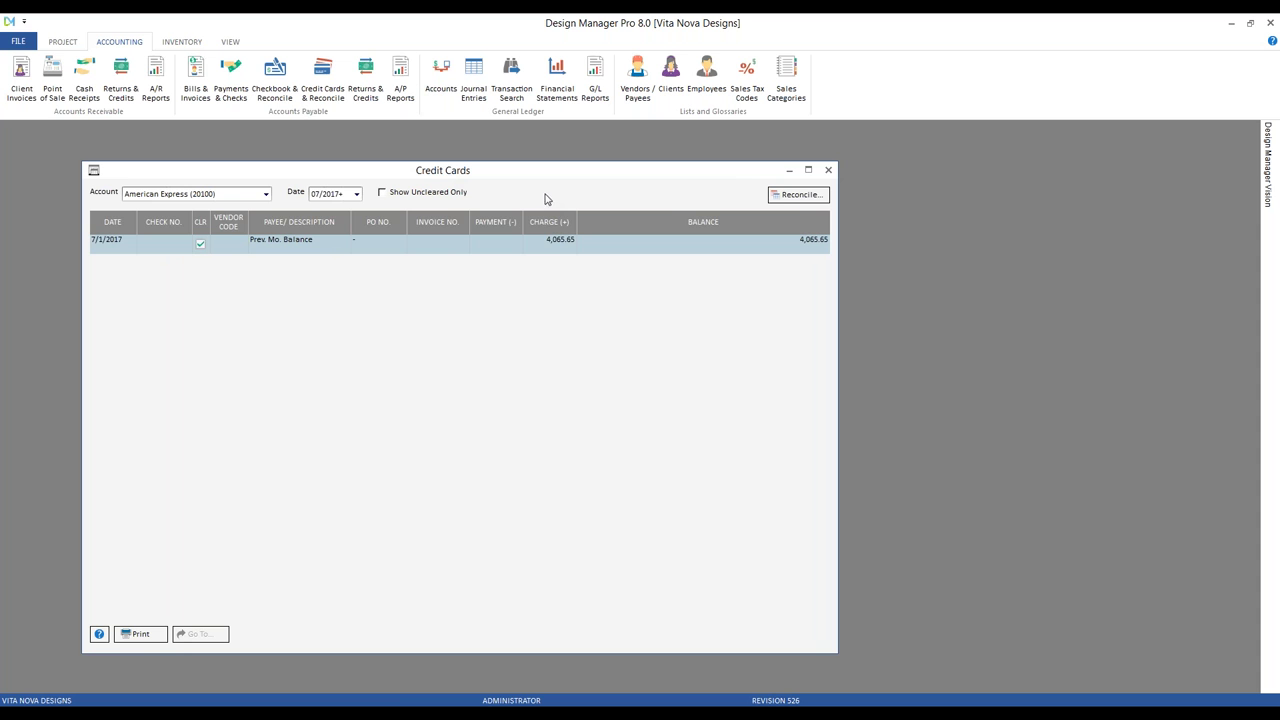
{"action": "left_click", "coordinate": [358, 194]}
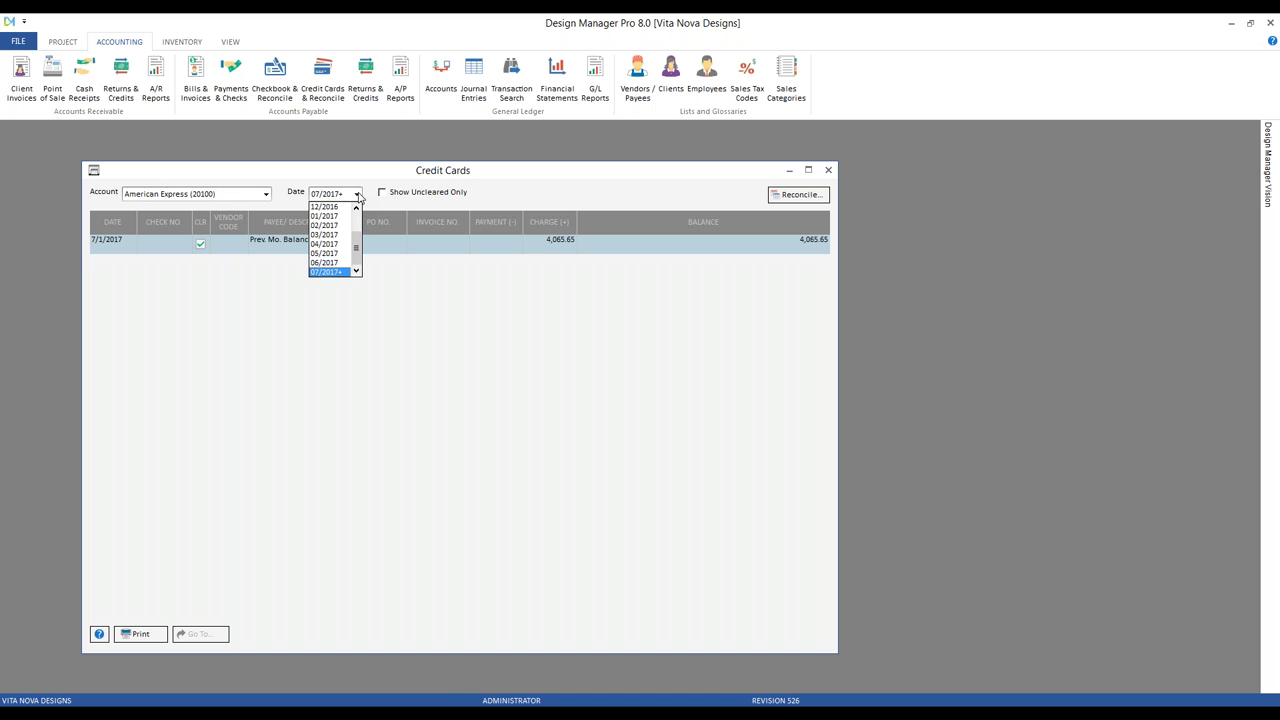
{"action": "left_click", "coordinate": [336, 264]}
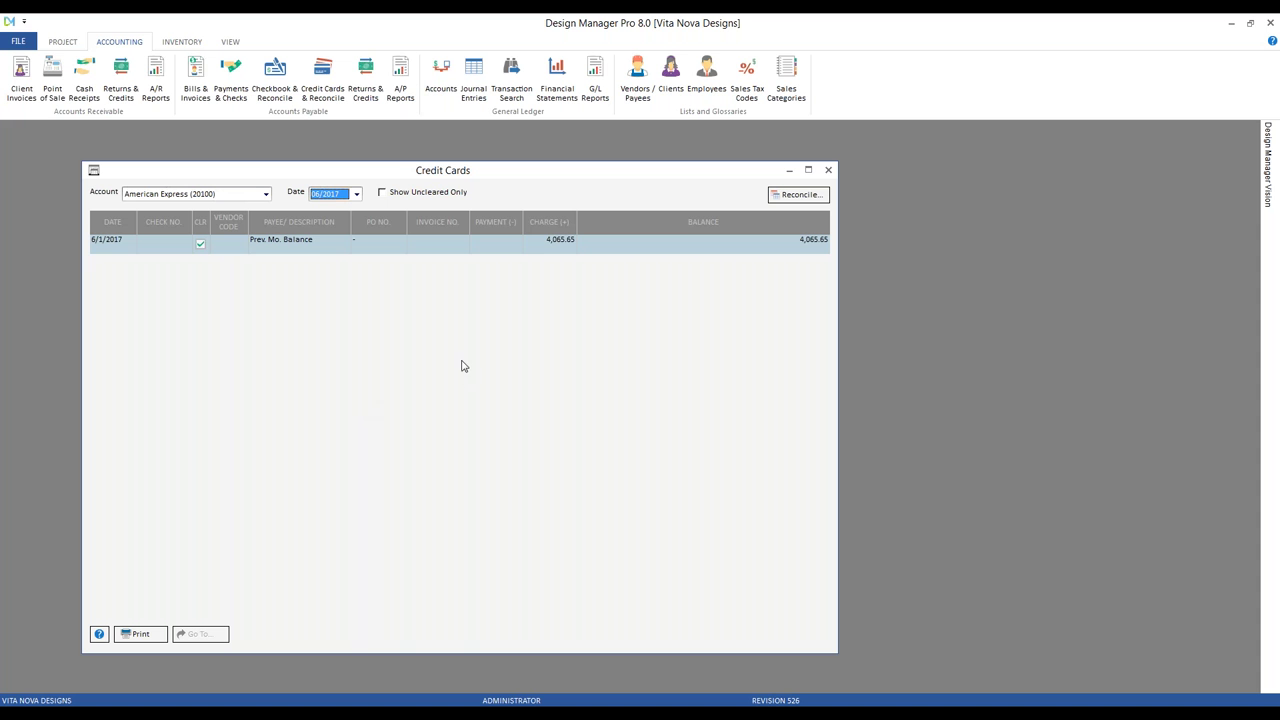
{"action": "left_click", "coordinate": [356, 193]}
{"action": "left_click", "coordinate": [330, 244]}
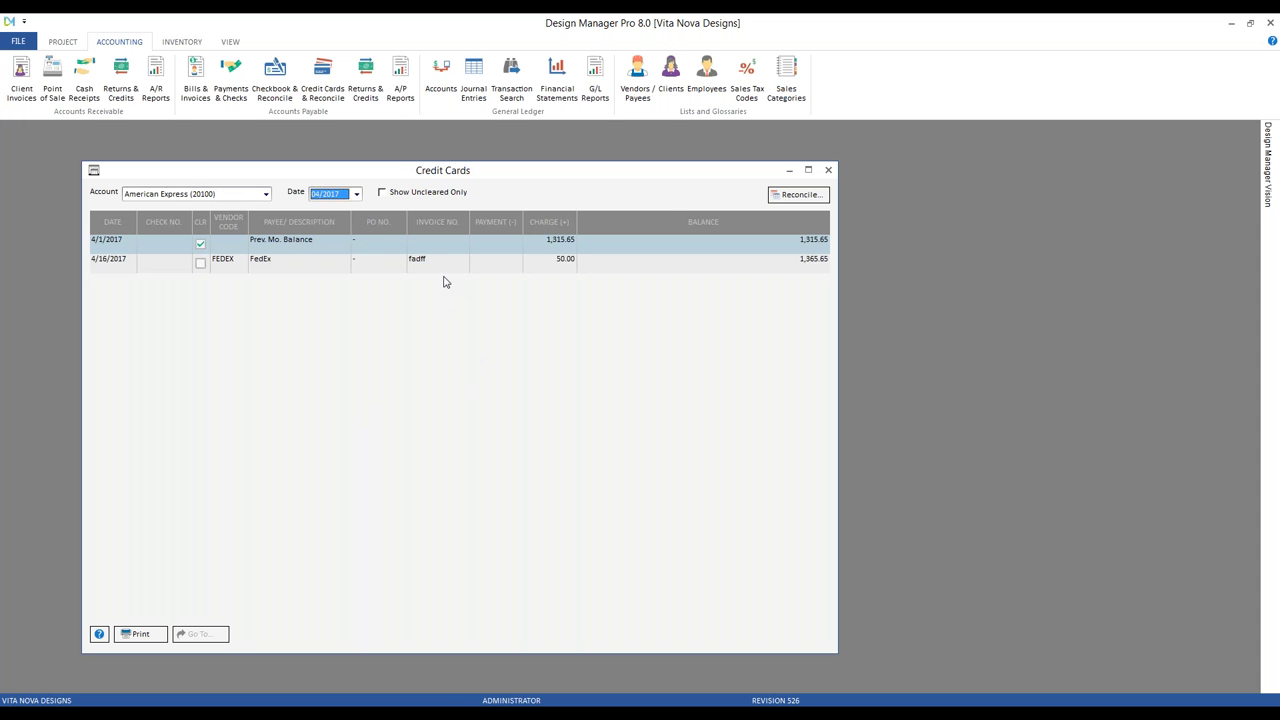
{"action": "left_click", "coordinate": [297, 264]}
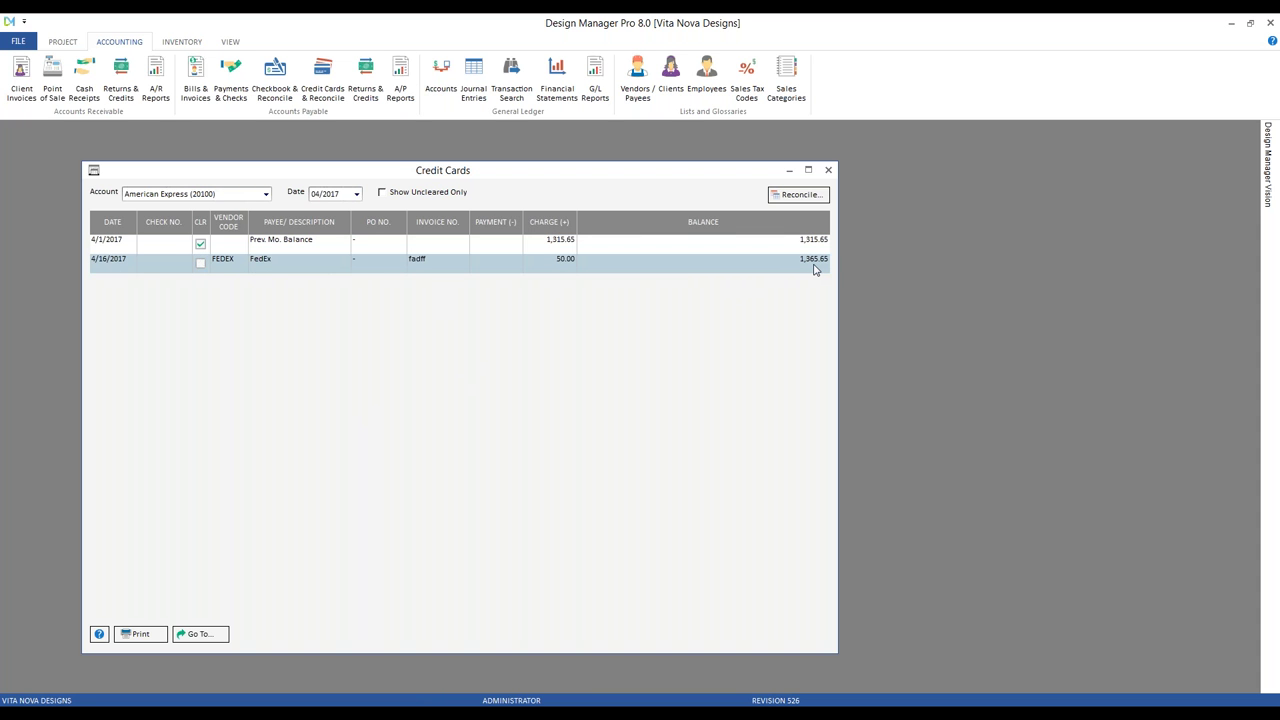
Step: Compare May and June 2017 card entries, selecting the America's Mattress charge in May
{"action": "left_click", "coordinate": [358, 194]}
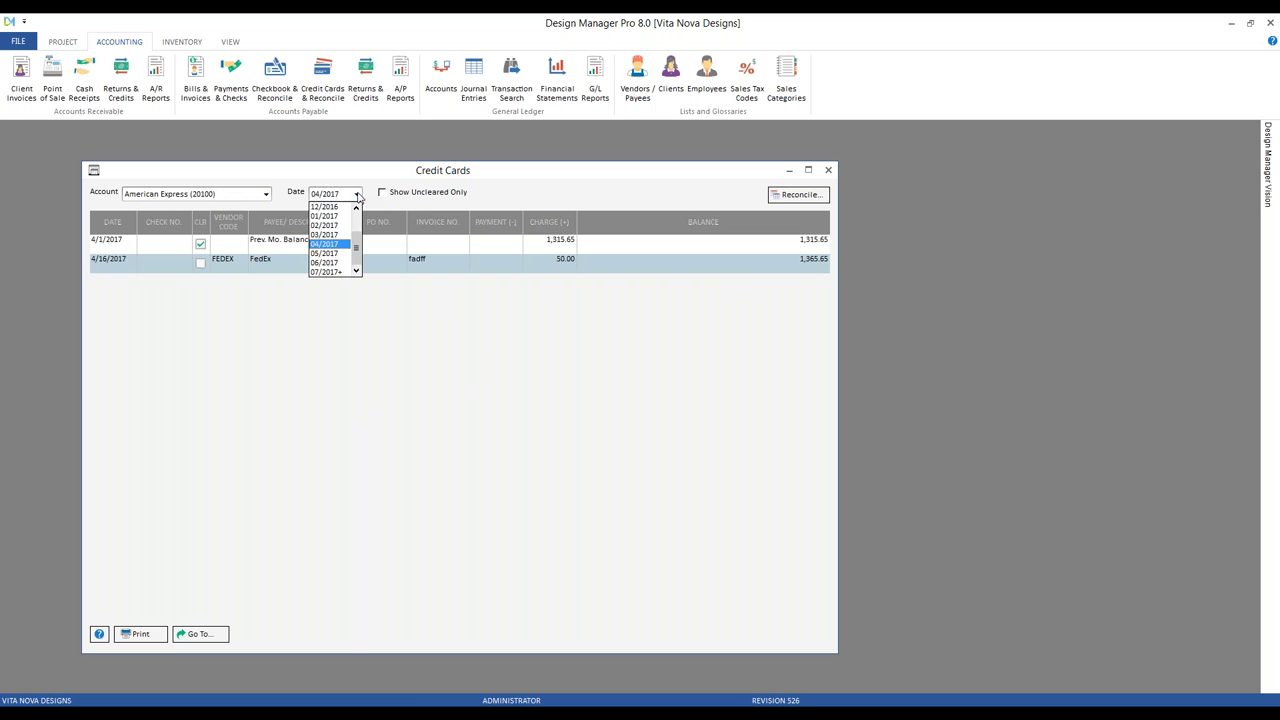
{"action": "left_click", "coordinate": [330, 251]}
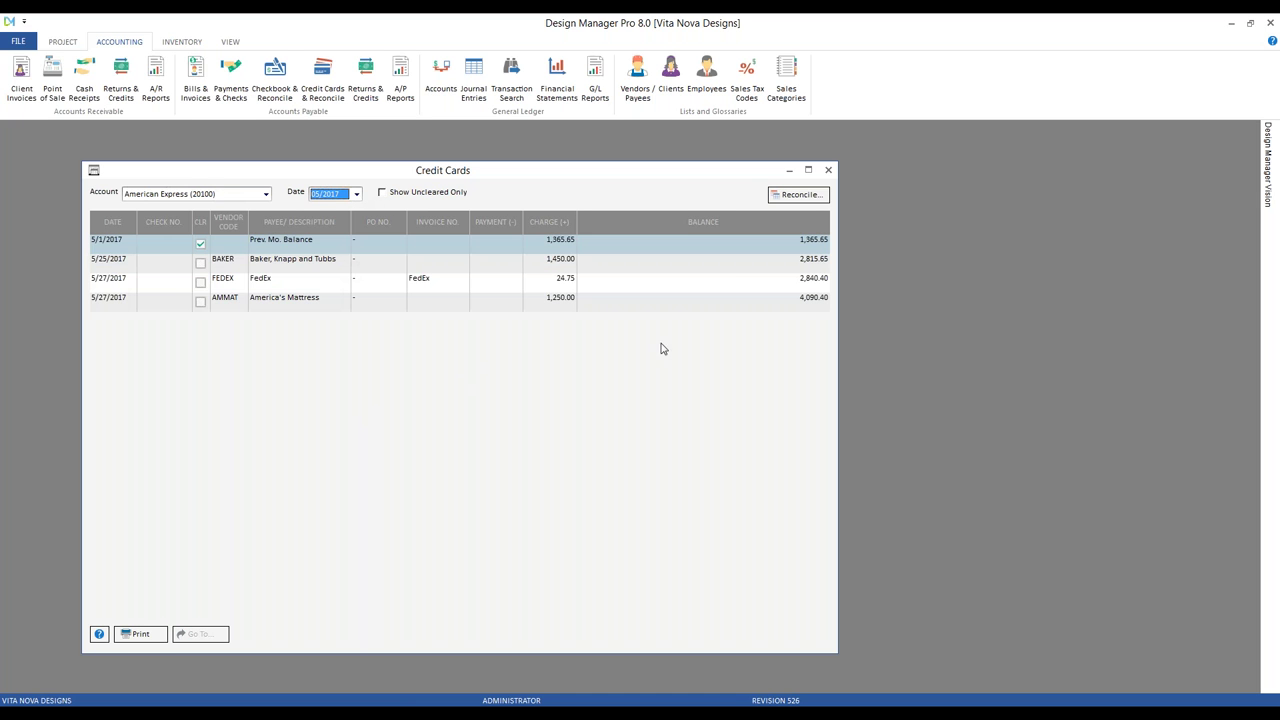
{"action": "left_click", "coordinate": [753, 306]}
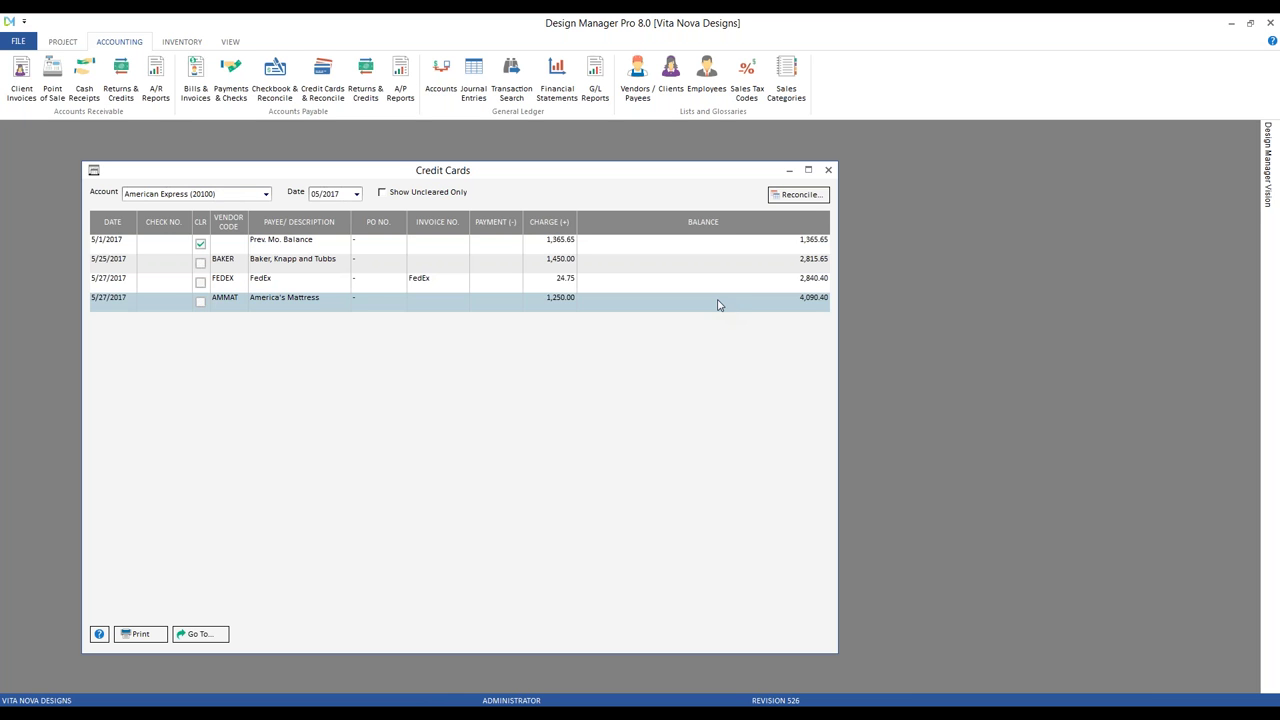
{"action": "left_click", "coordinate": [356, 193]}
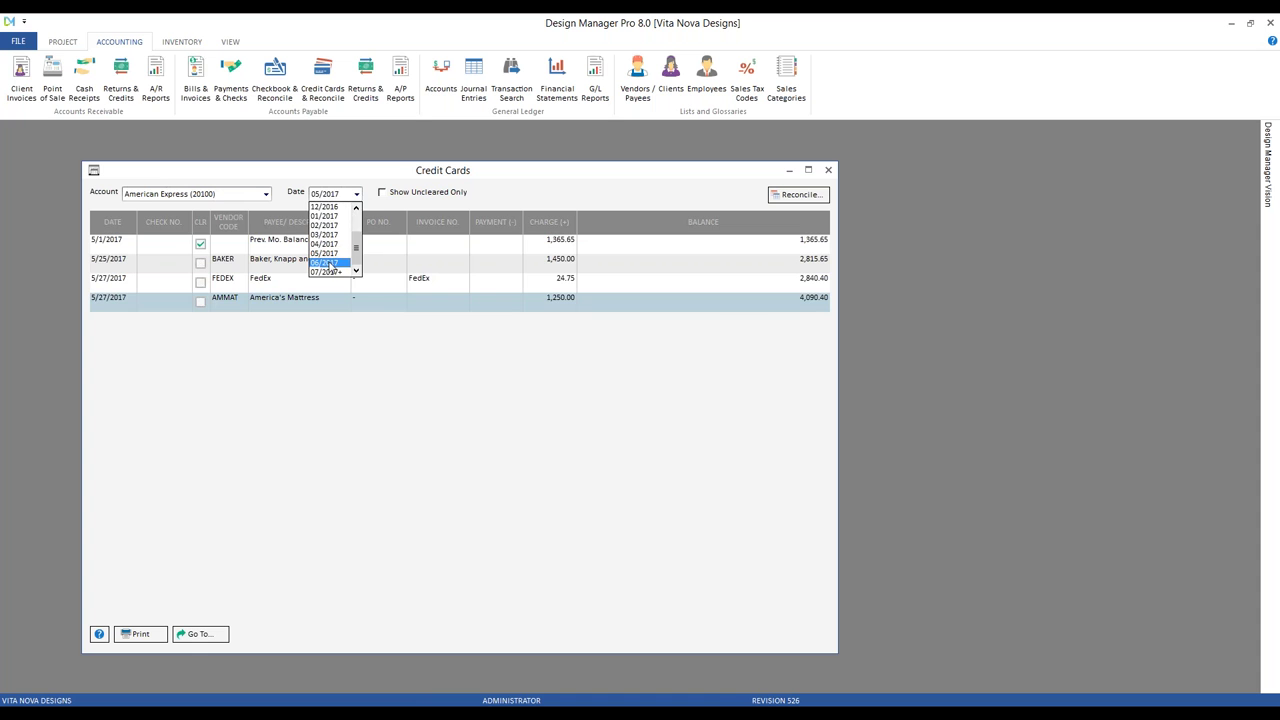
{"action": "left_click", "coordinate": [326, 262]}
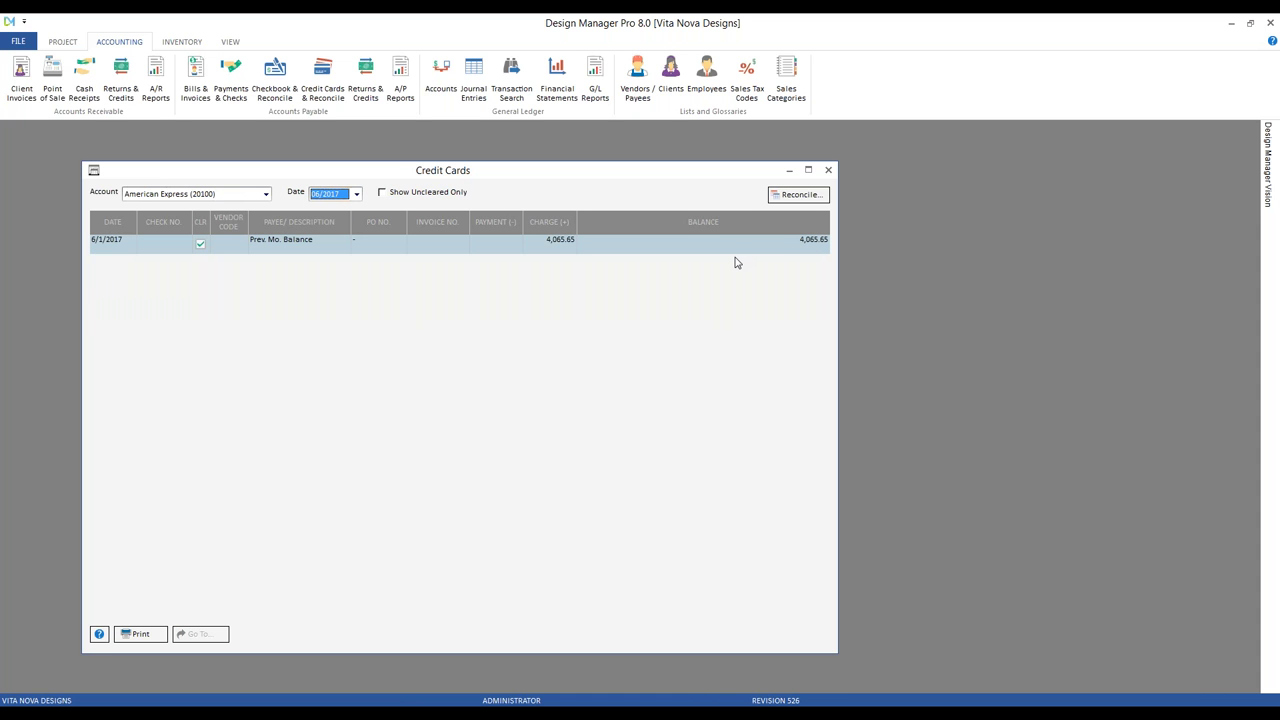
{"action": "left_click", "coordinate": [356, 194]}
{"action": "left_click", "coordinate": [325, 253]}
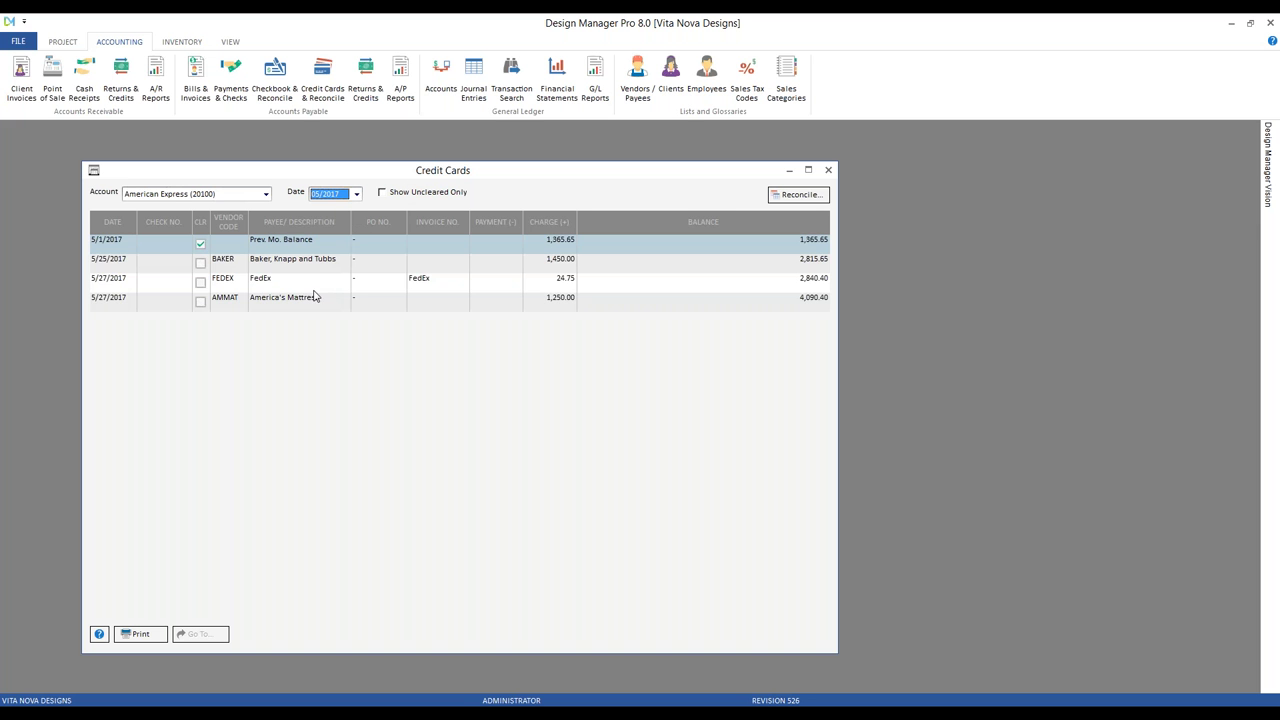
{"action": "left_click", "coordinate": [309, 300]}
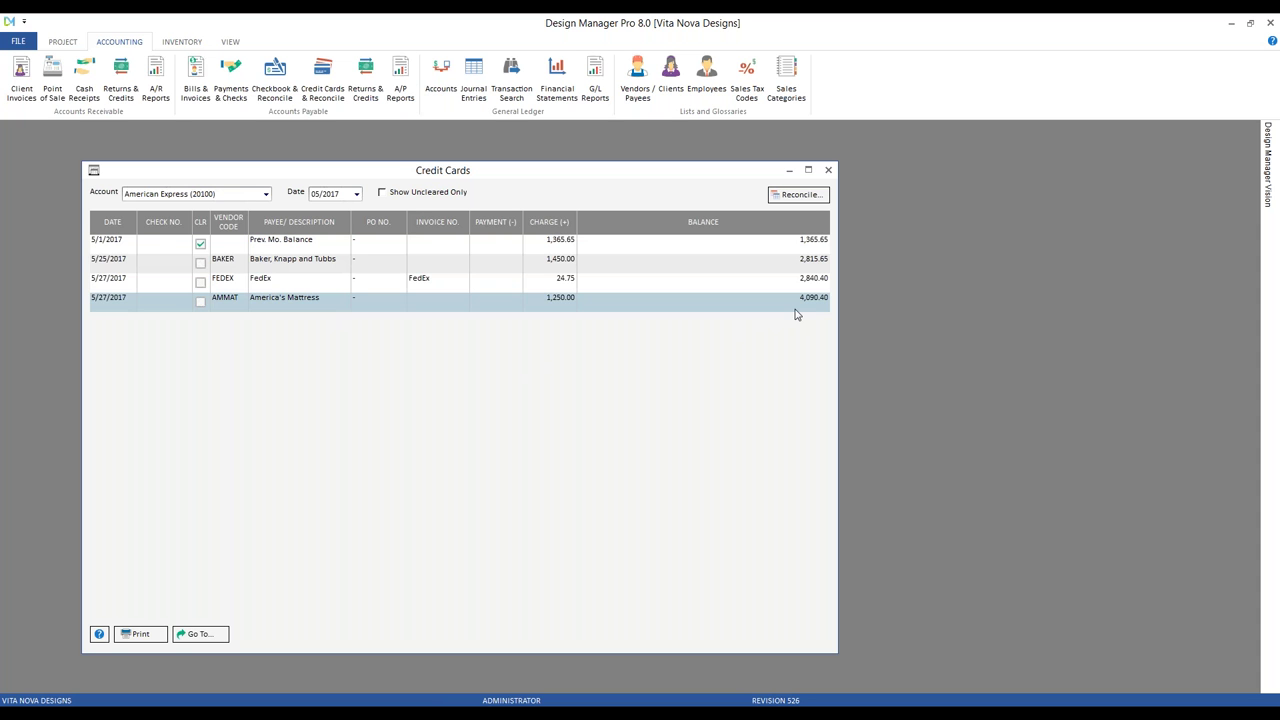
Step: Recheck June, then return to May 2017 and select the 24.75 FedEx charge
{"action": "left_click", "coordinate": [356, 194]}
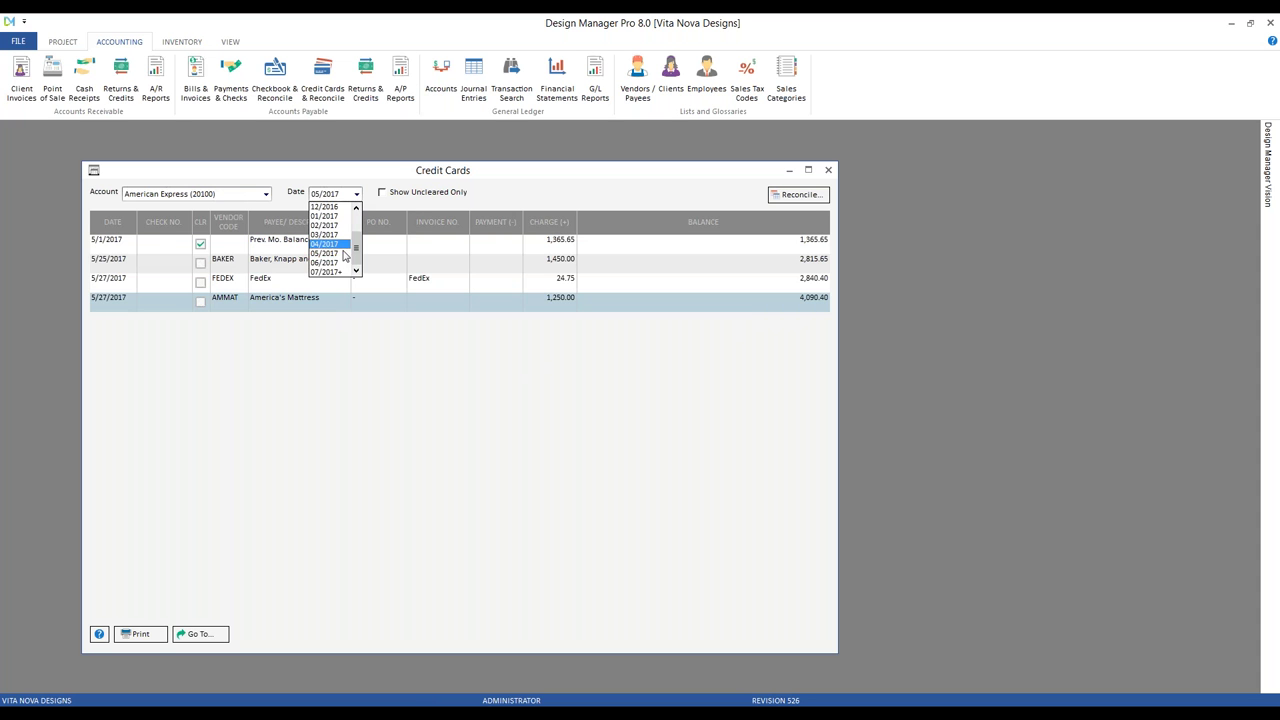
{"action": "left_click", "coordinate": [340, 262]}
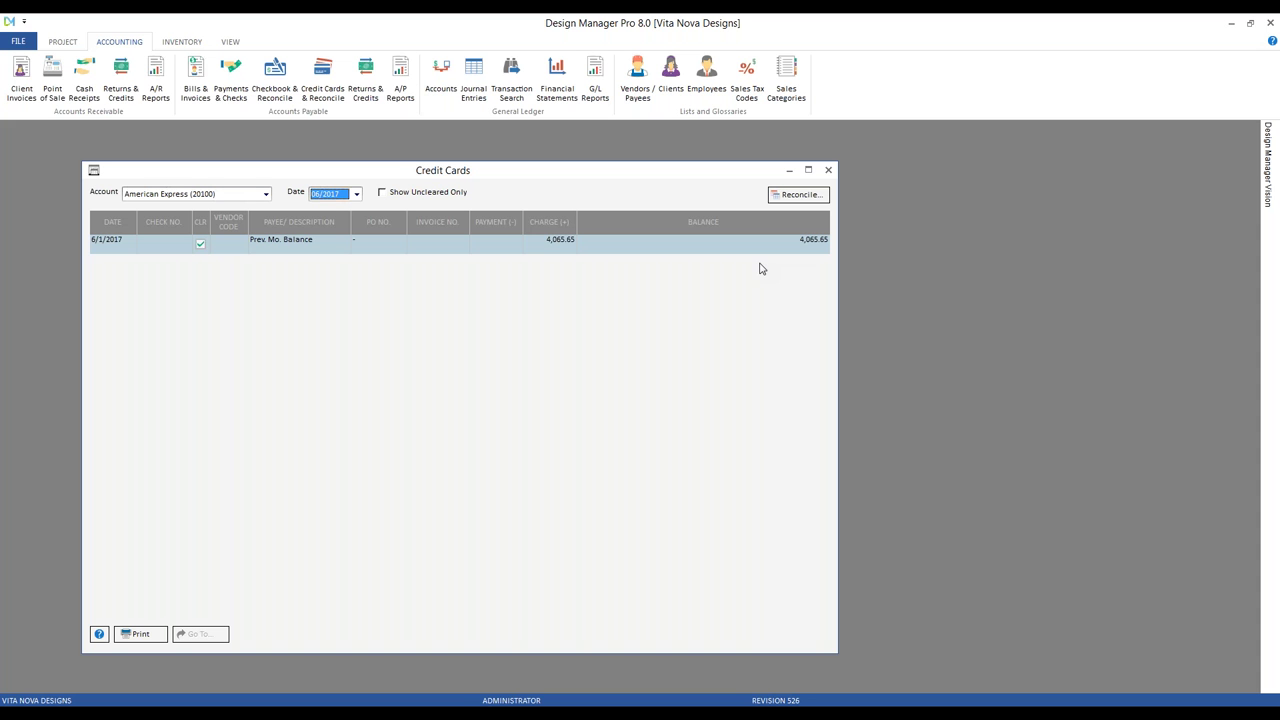
{"action": "left_click", "coordinate": [356, 193]}
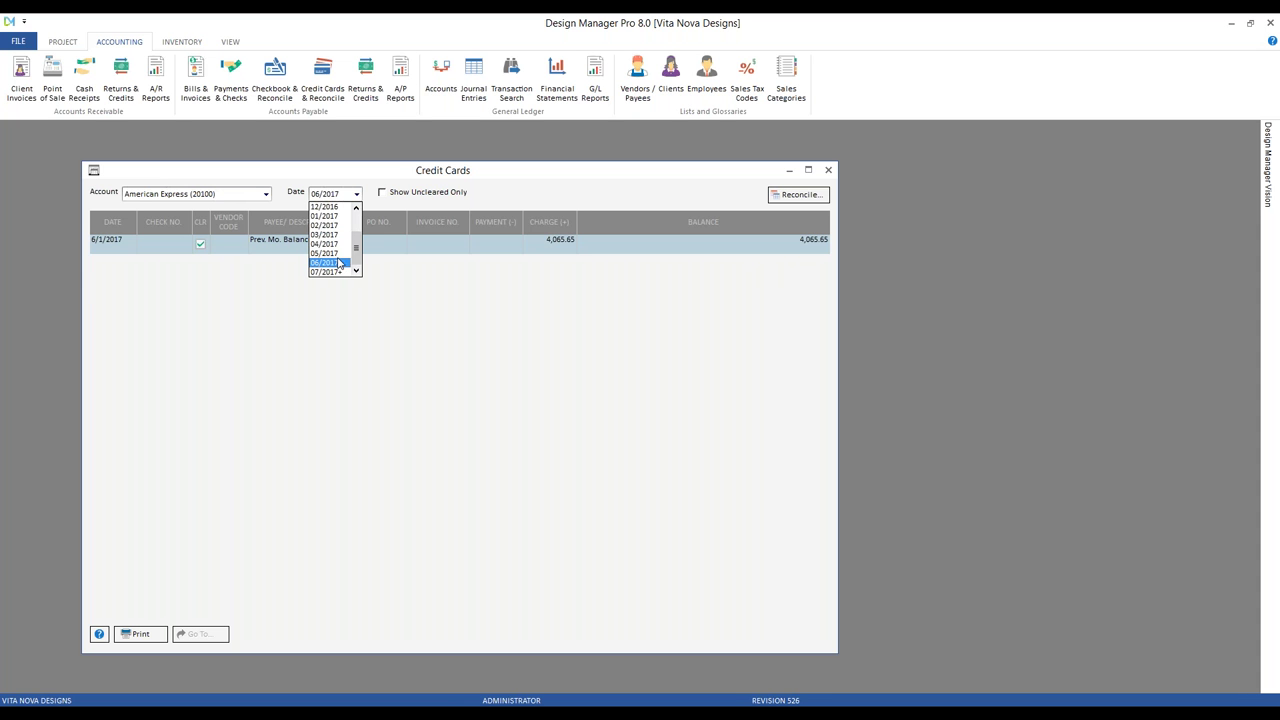
{"action": "left_click", "coordinate": [336, 253]}
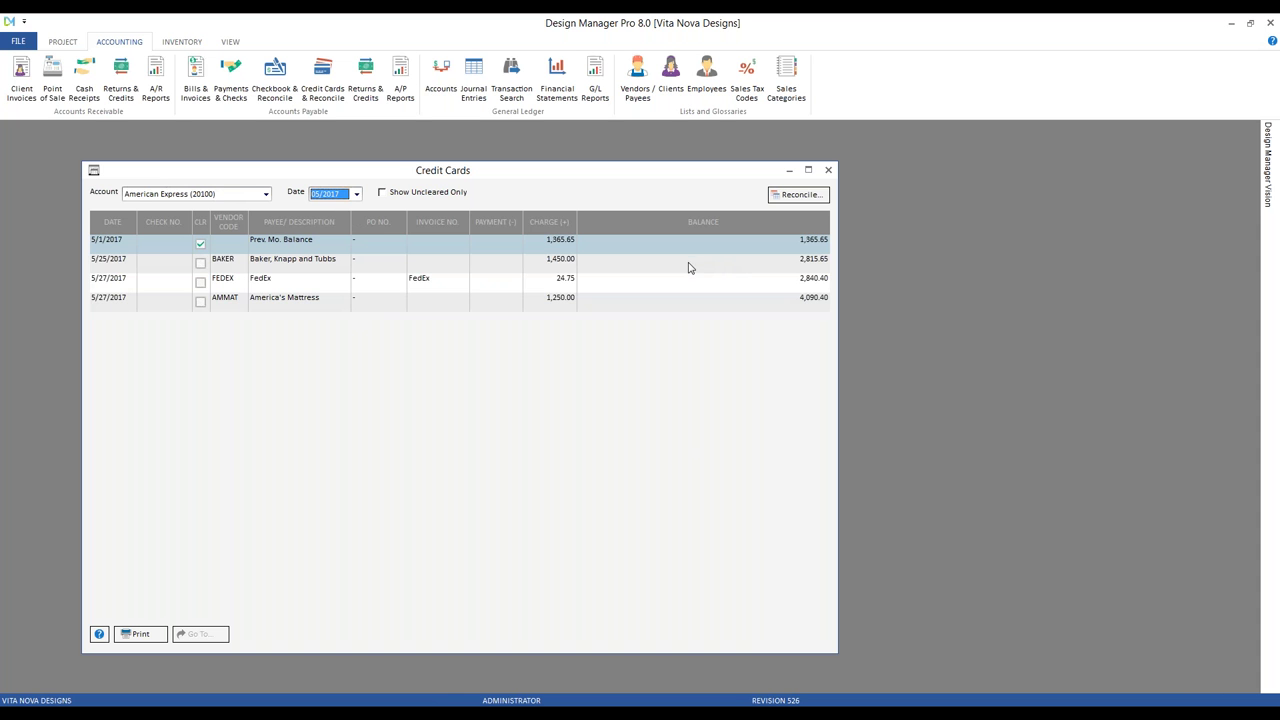
{"action": "left_click", "coordinate": [673, 289]}
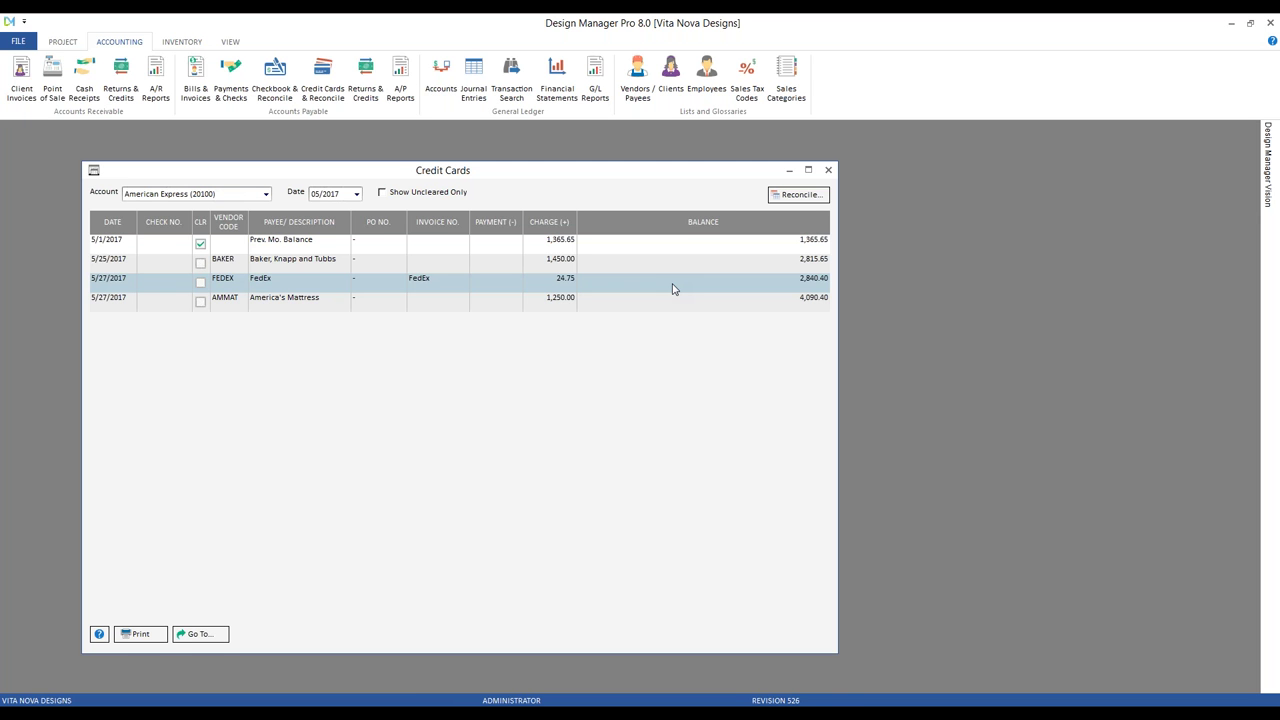
Step: Go to the expense behind the FedEx charge and open expense 10044 for editing
{"action": "left_click", "coordinate": [208, 637]}
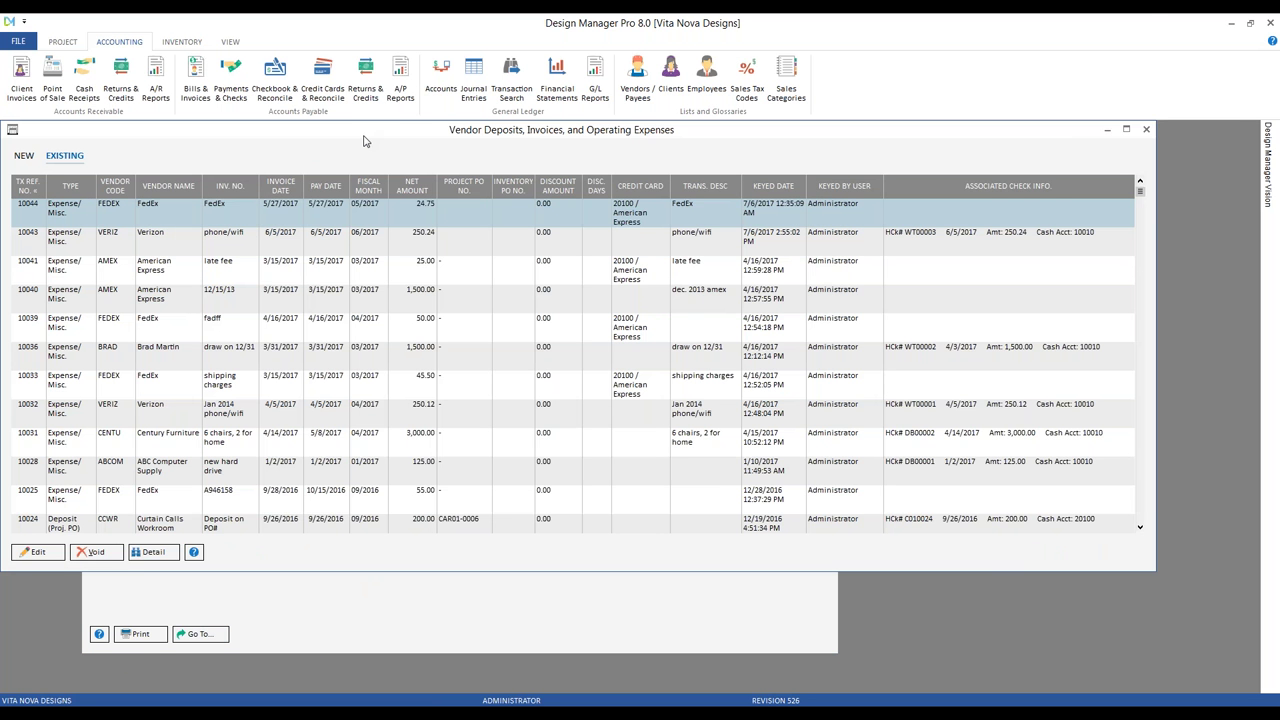
{"action": "left_click_drag", "start_coordinate": [365, 141], "coordinate": [404, 184]}
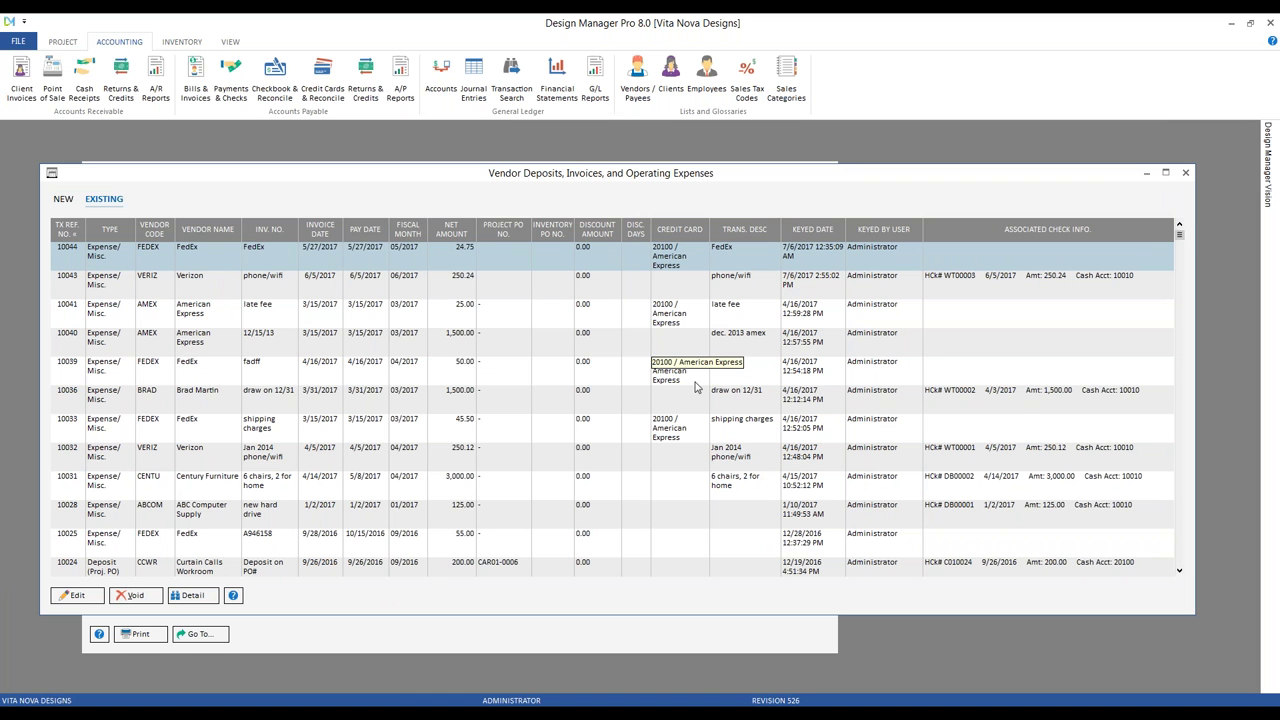
{"action": "left_click", "coordinate": [85, 600]}
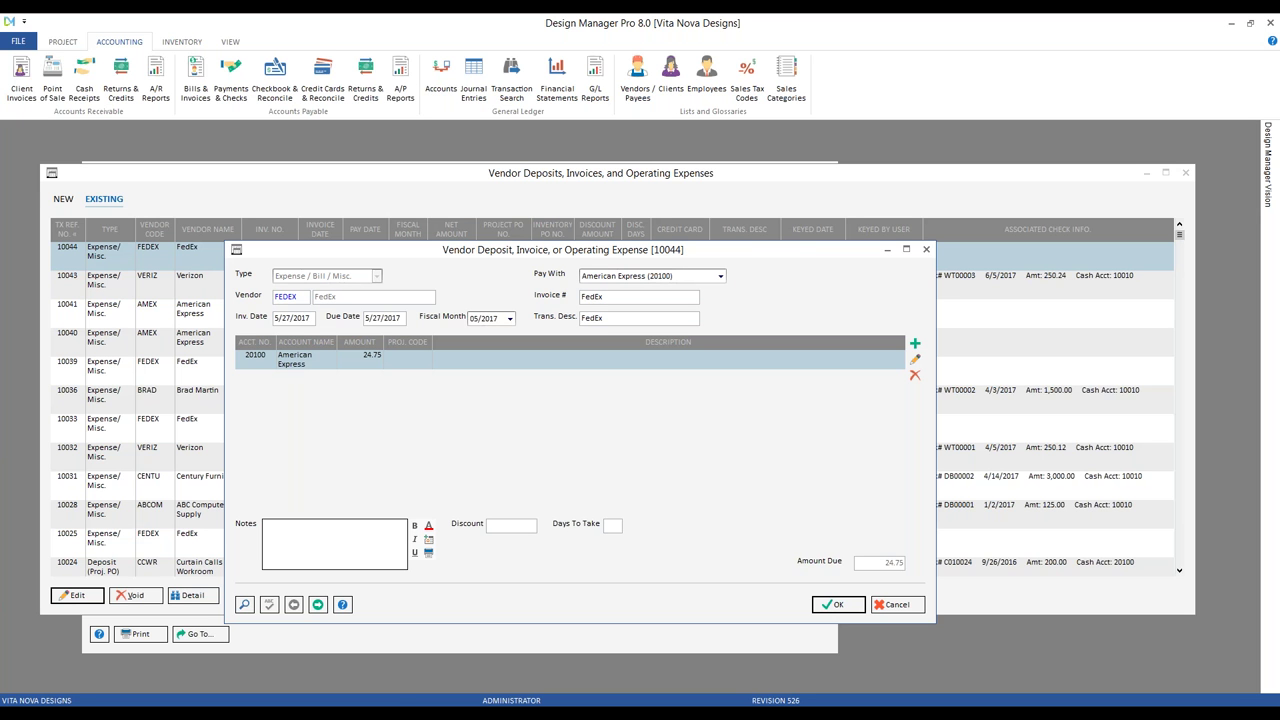
Step: Change the American Express distribution line's account to 62500 Postage & Shipping
{"action": "left_click", "coordinate": [916, 362]}
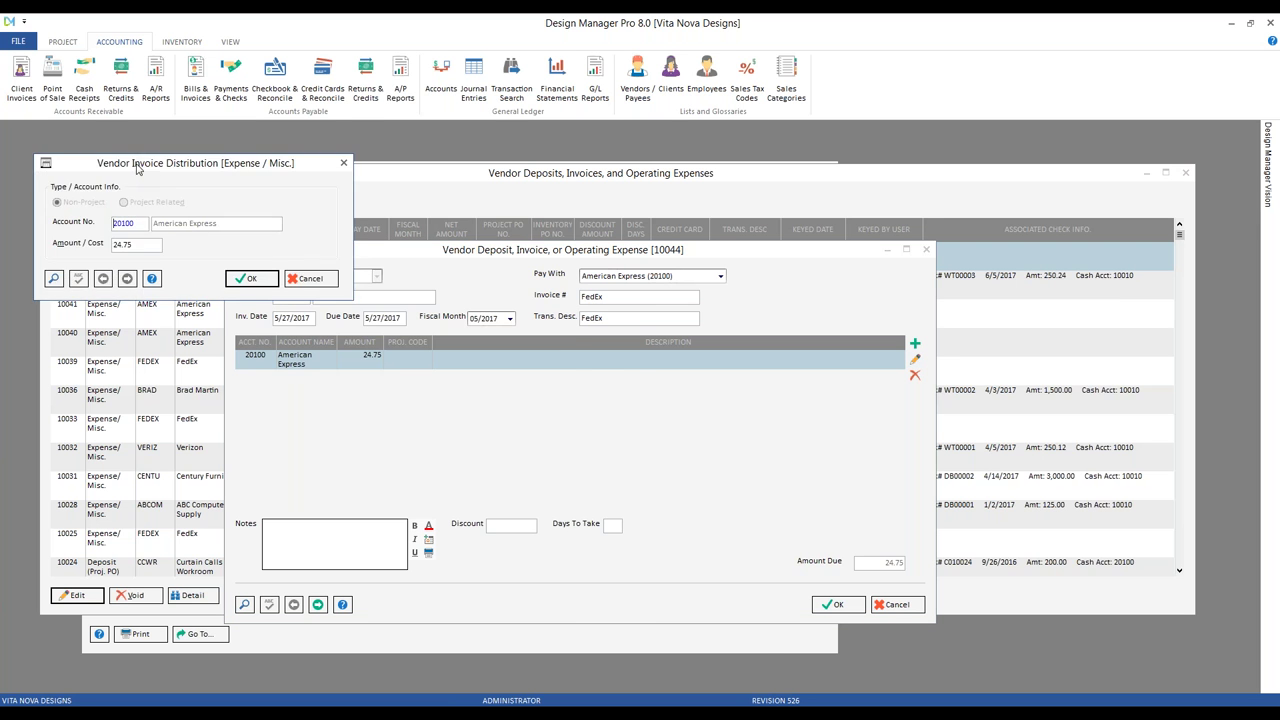
{"action": "left_click", "coordinate": [343, 445]}
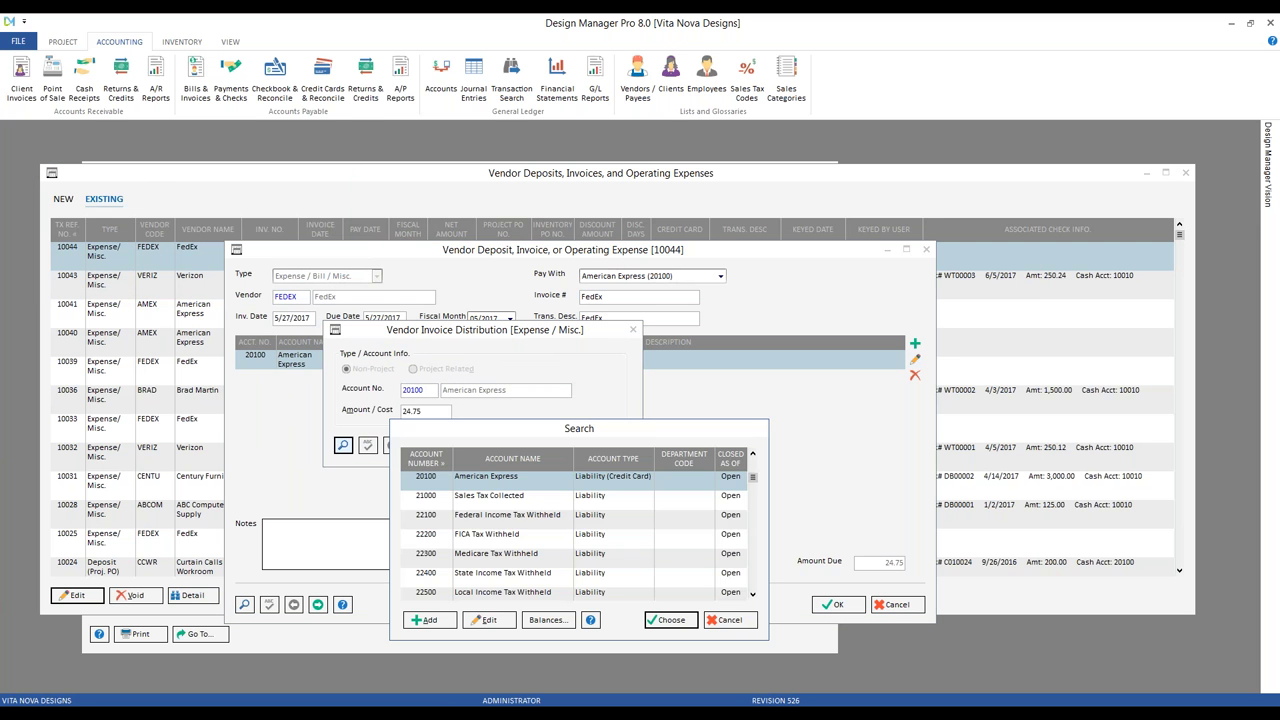
{"action": "type", "text": "6"}
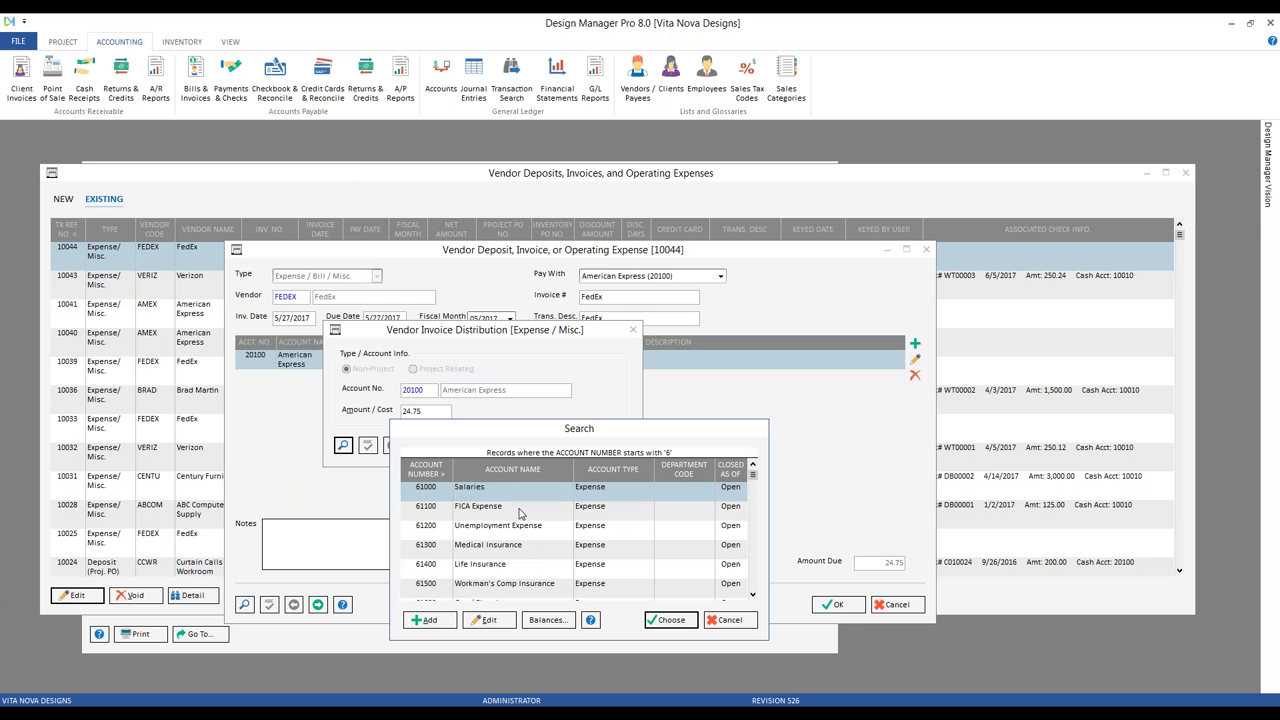
{"action": "left_click", "coordinate": [520, 508]}
{"action": "scroll", "coordinate": [520, 511], "scroll_direction": "down", "scroll_amount": 2}
{"action": "left_click", "coordinate": [521, 510]}
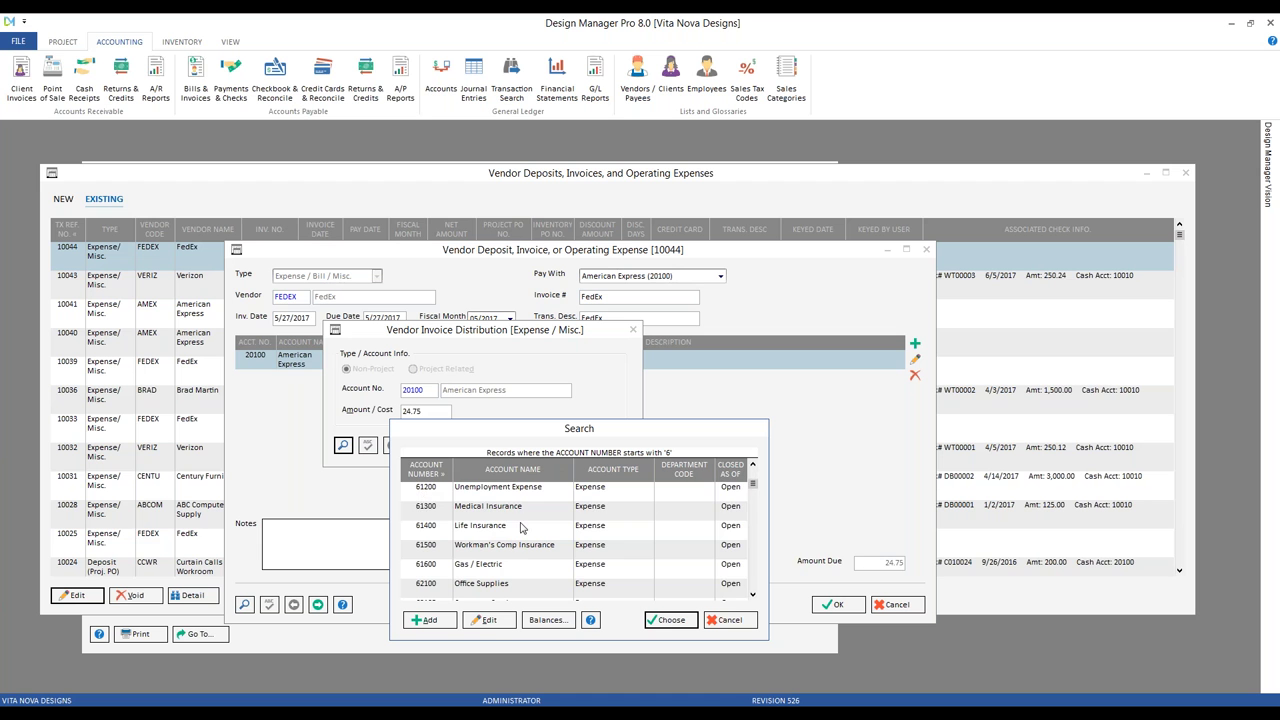
{"action": "scroll", "coordinate": [521, 528], "scroll_direction": "down", "scroll_amount": 1}
{"action": "scroll", "coordinate": [523, 528], "scroll_direction": "down", "scroll_amount": 3}
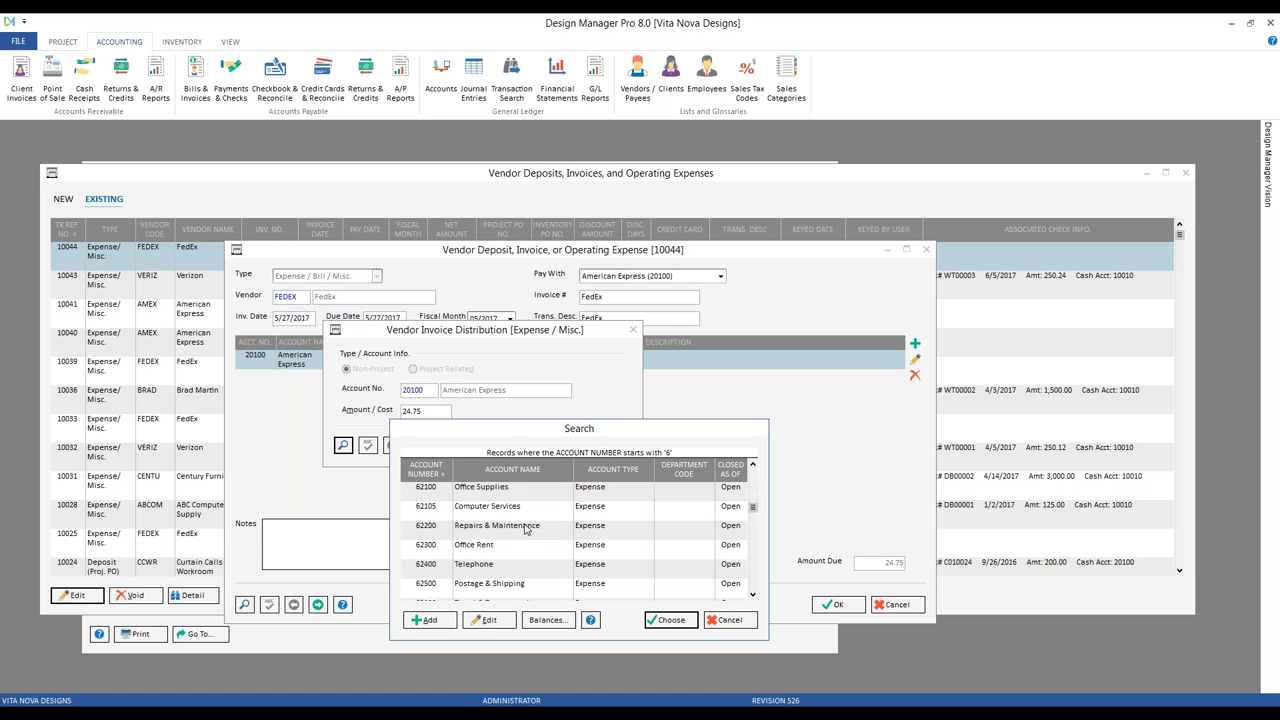
{"action": "scroll", "coordinate": [525, 528], "scroll_direction": "down", "scroll_amount": 1}
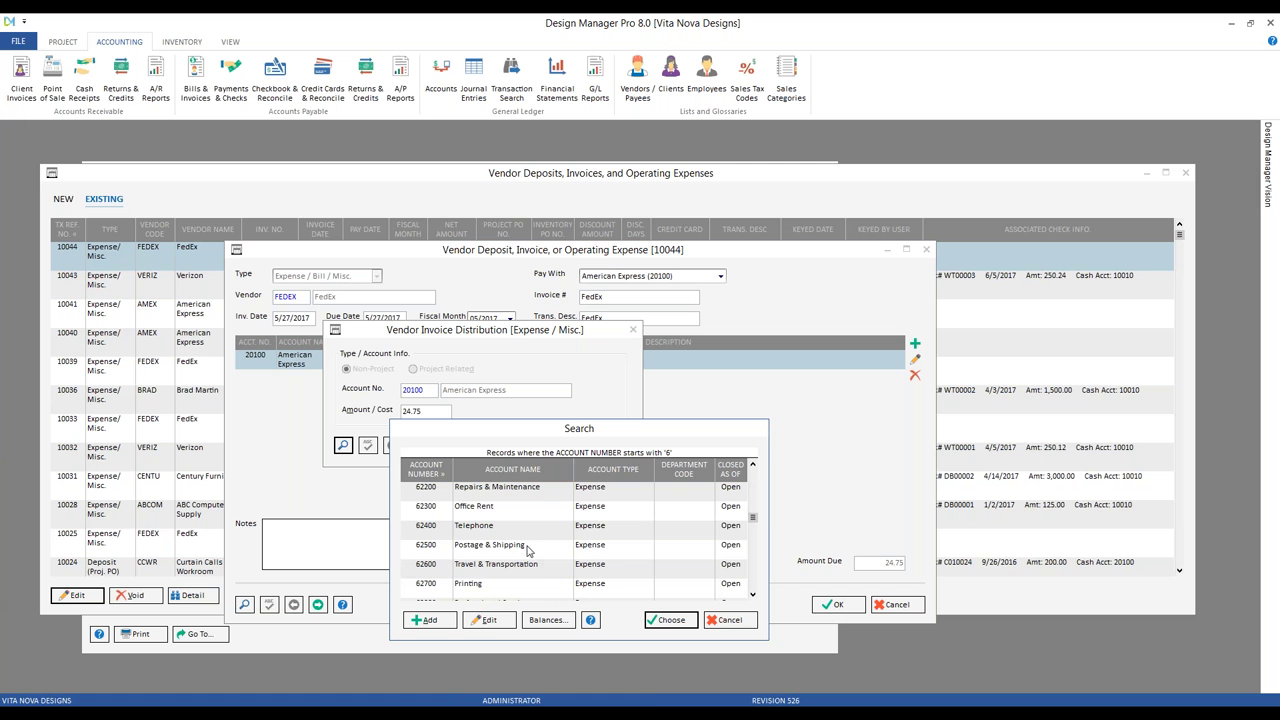
{"action": "left_click", "coordinate": [534, 547]}
{"action": "left_click", "coordinate": [671, 620]}
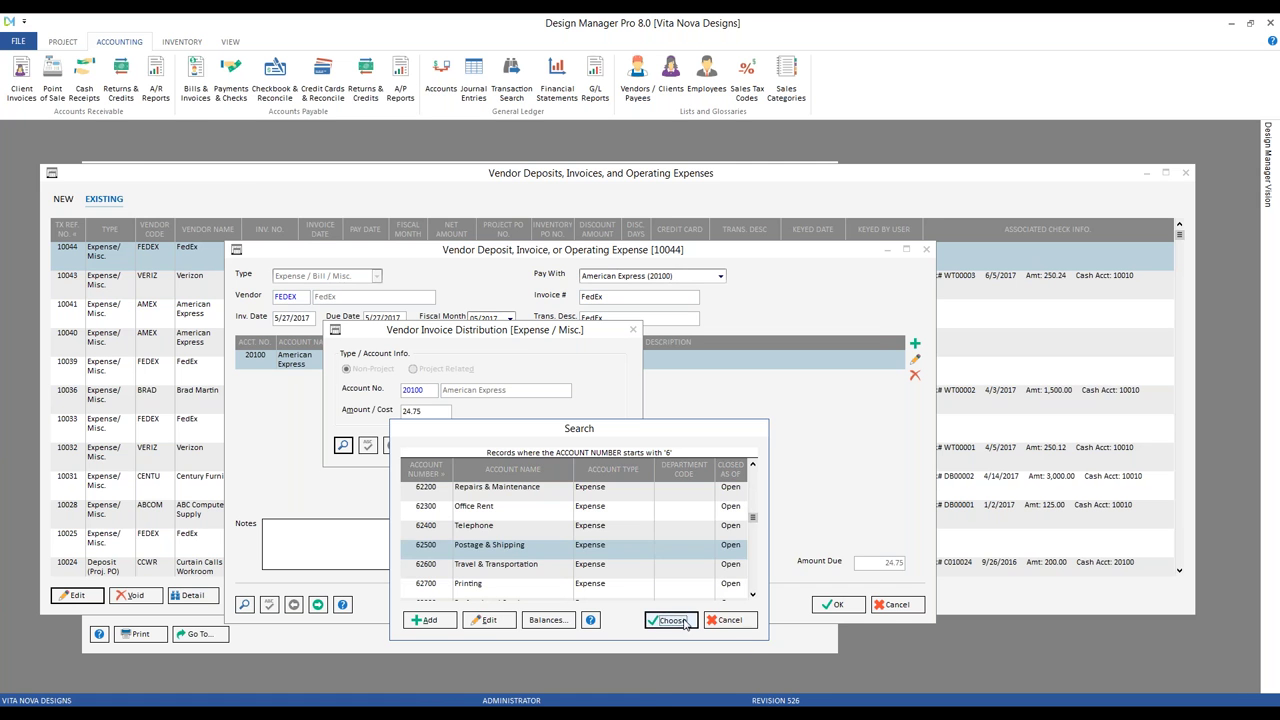
Step: Confirm the new distribution, close the credit card register, and save expense 10044
{"action": "left_click", "coordinate": [543, 445]}
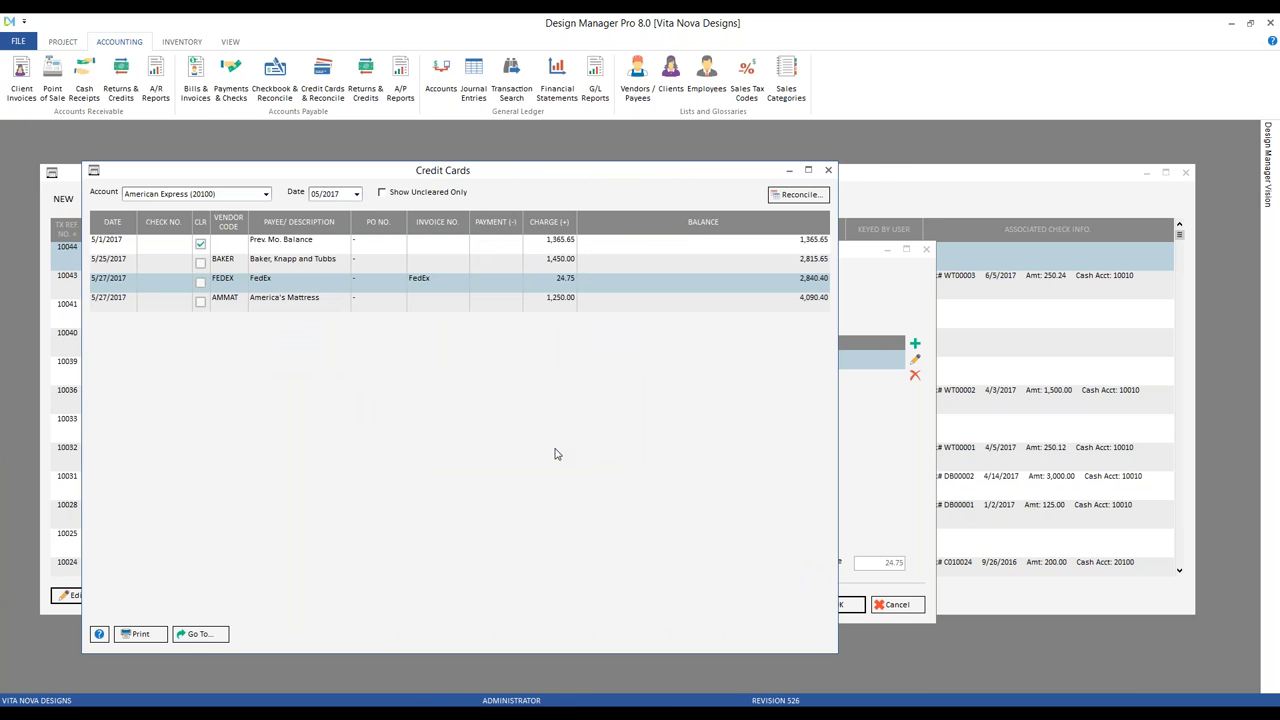
{"action": "left_click", "coordinate": [828, 170]}
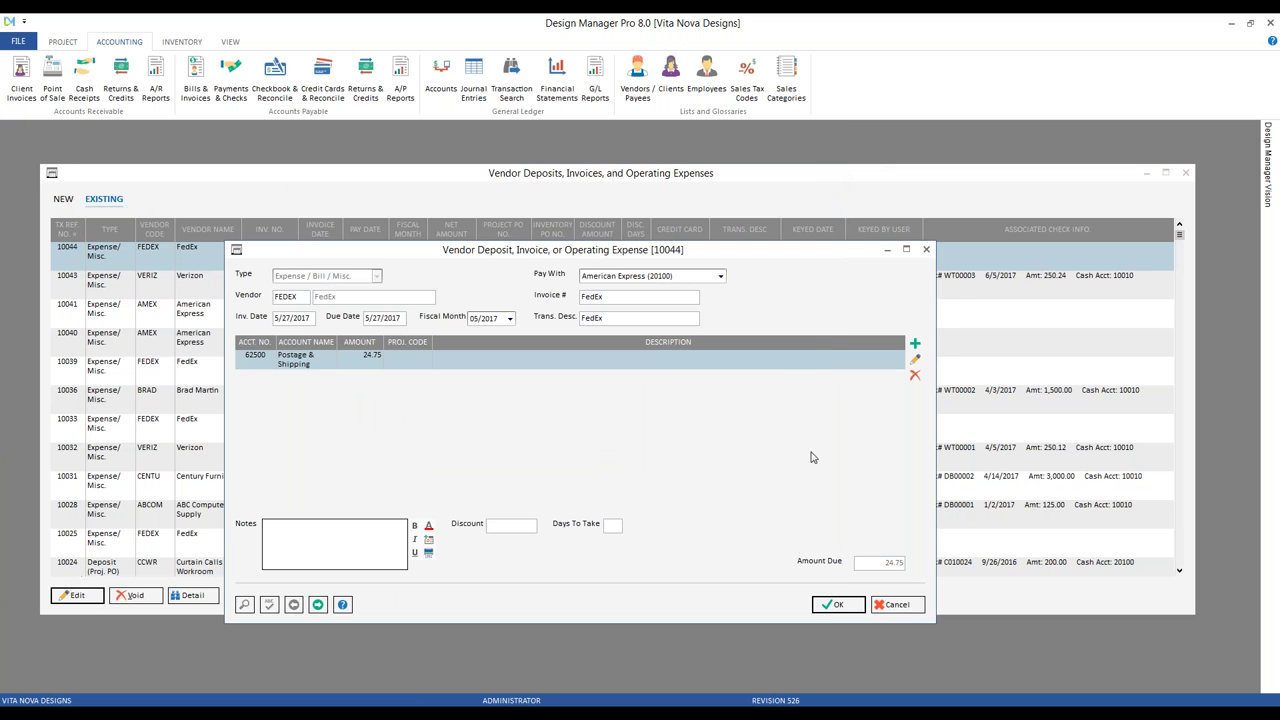
{"action": "left_click", "coordinate": [838, 605]}
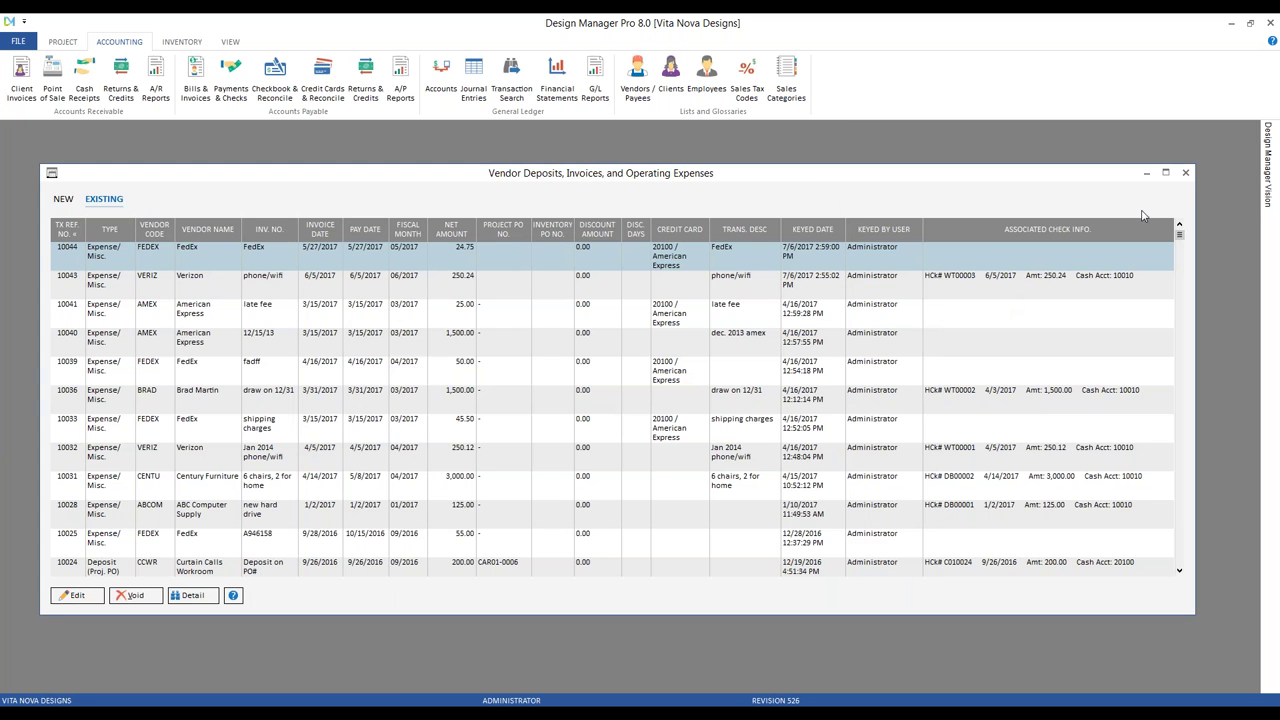
Step: Reopen the American Express register and confirm May 2017 ends and June 2017 opens at 4,090.40
{"action": "left_click", "coordinate": [1183, 174]}
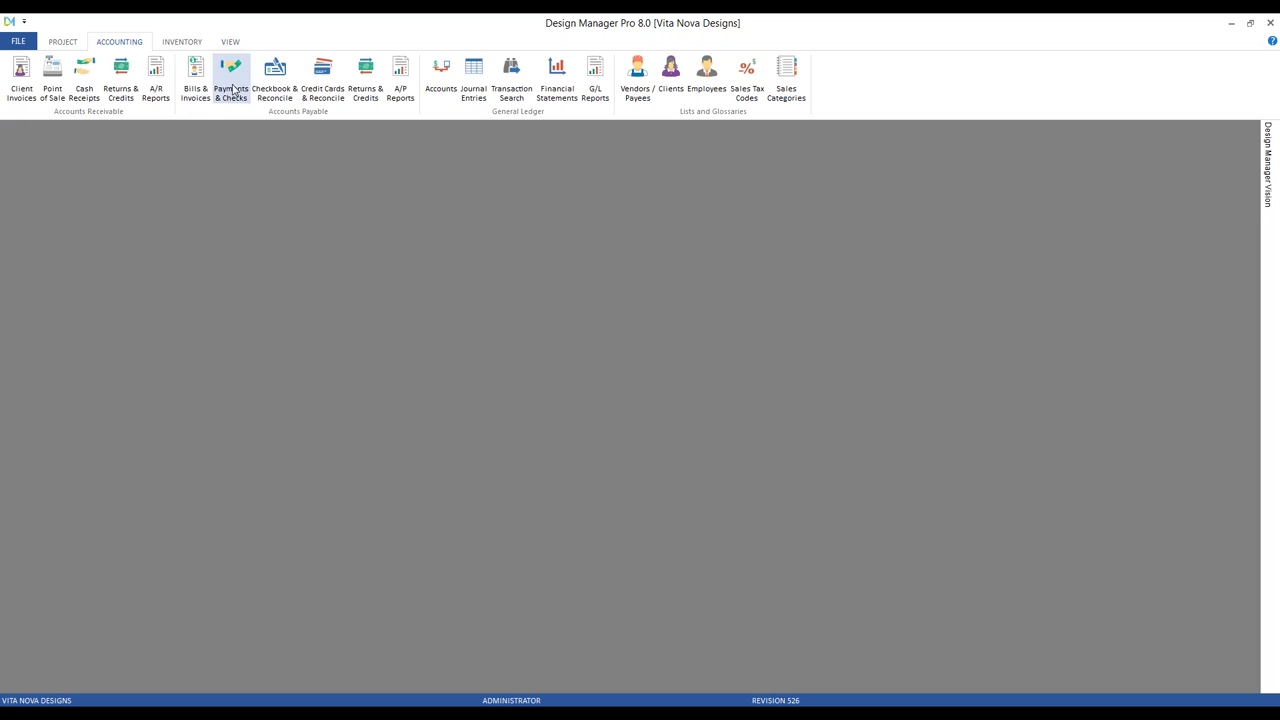
{"action": "left_click", "coordinate": [320, 78]}
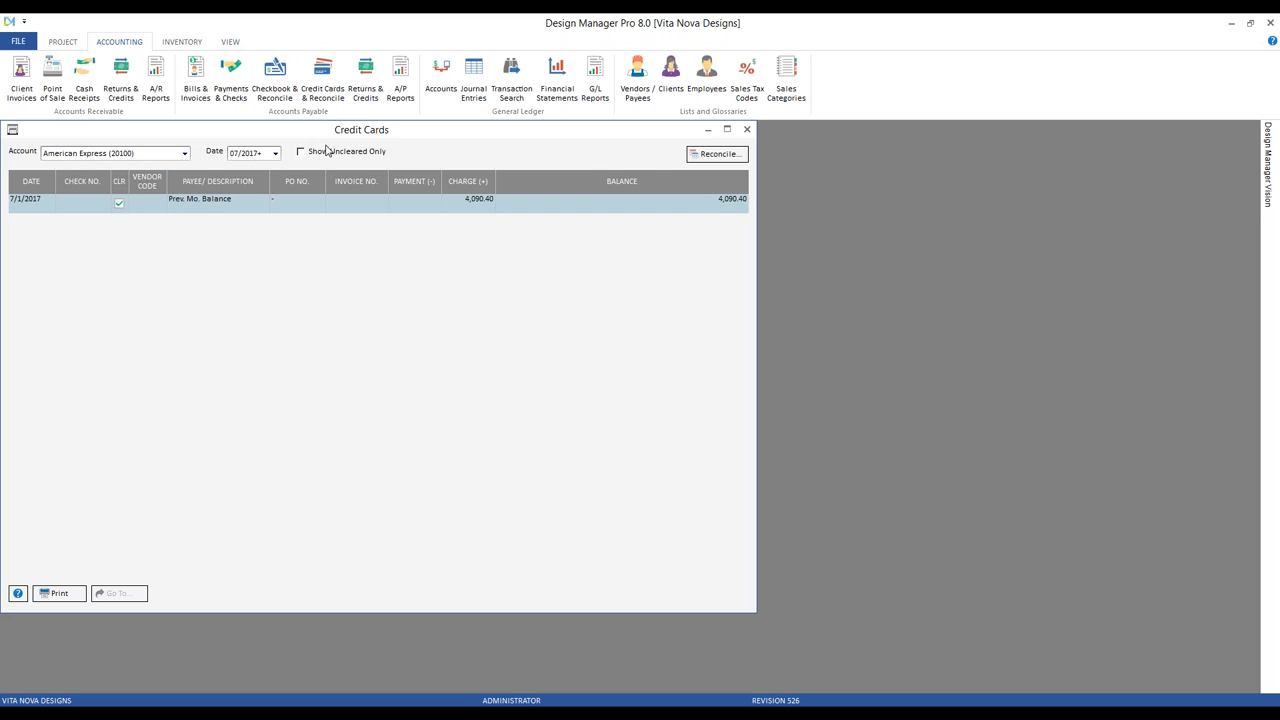
{"action": "left_click", "coordinate": [360, 189]}
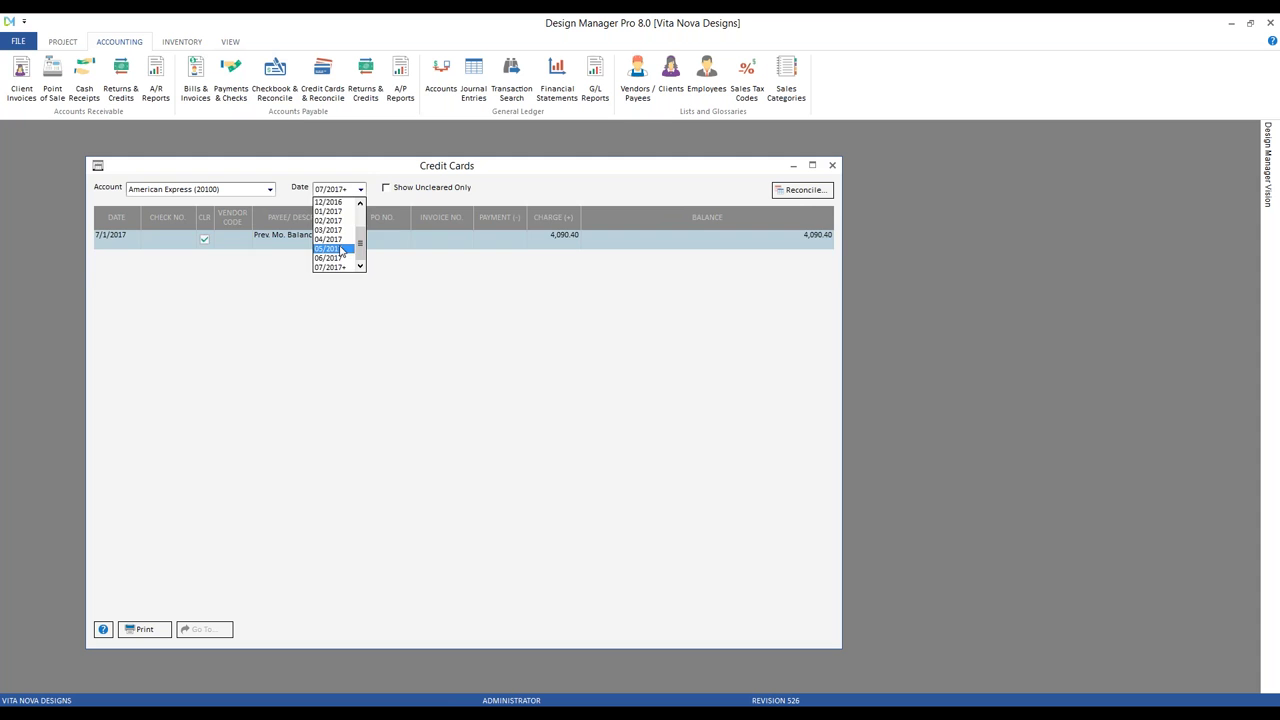
{"action": "left_click", "coordinate": [335, 248]}
{"action": "left_click", "coordinate": [563, 296]}
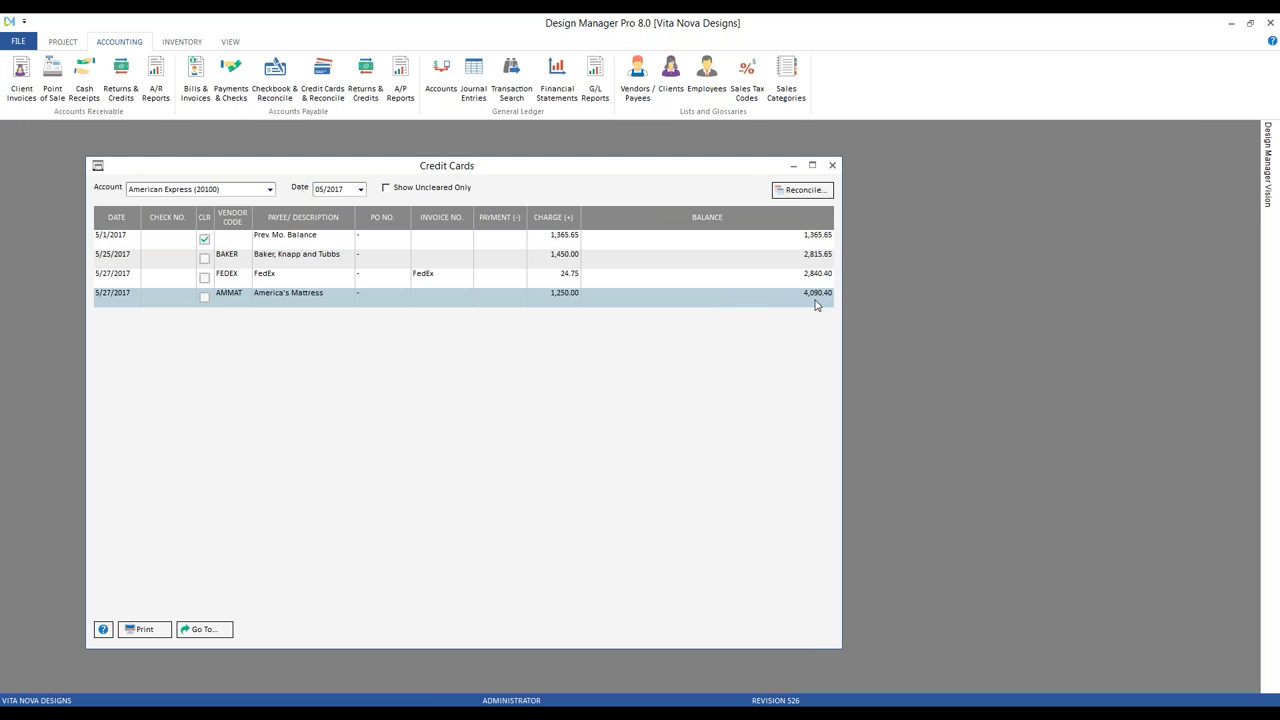
{"action": "left_click", "coordinate": [360, 189]}
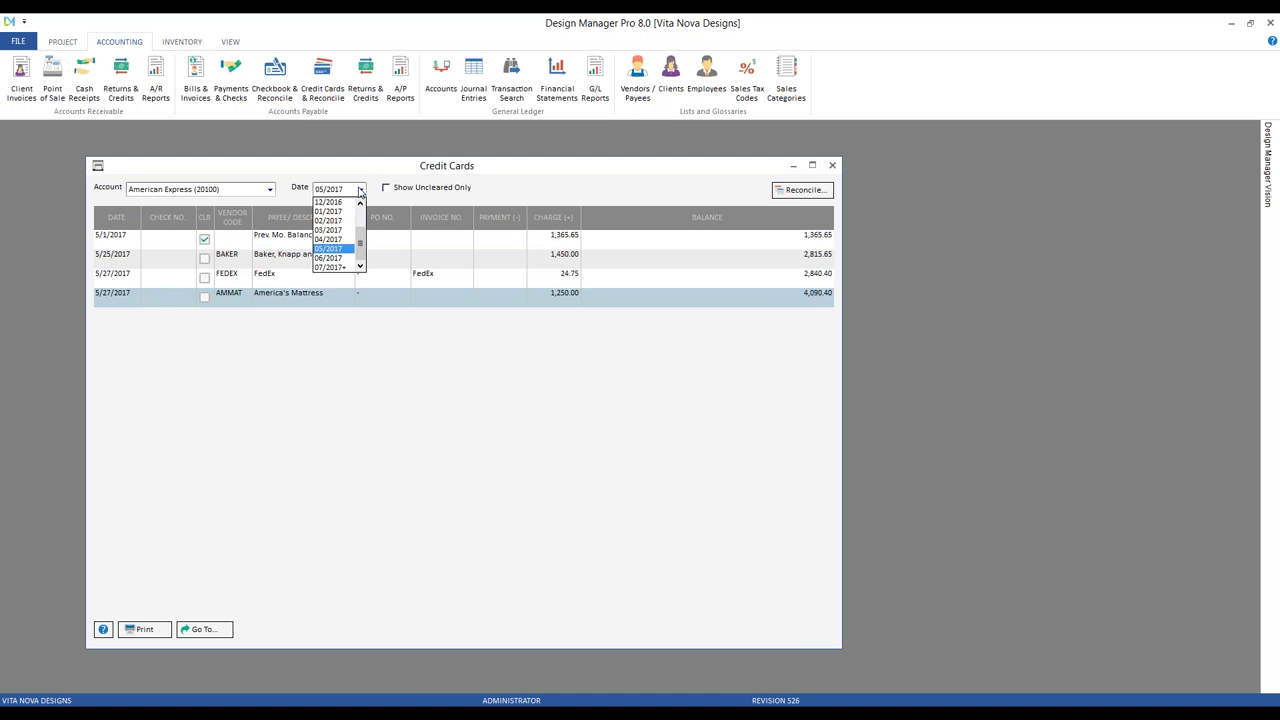
{"action": "left_click", "coordinate": [345, 258]}
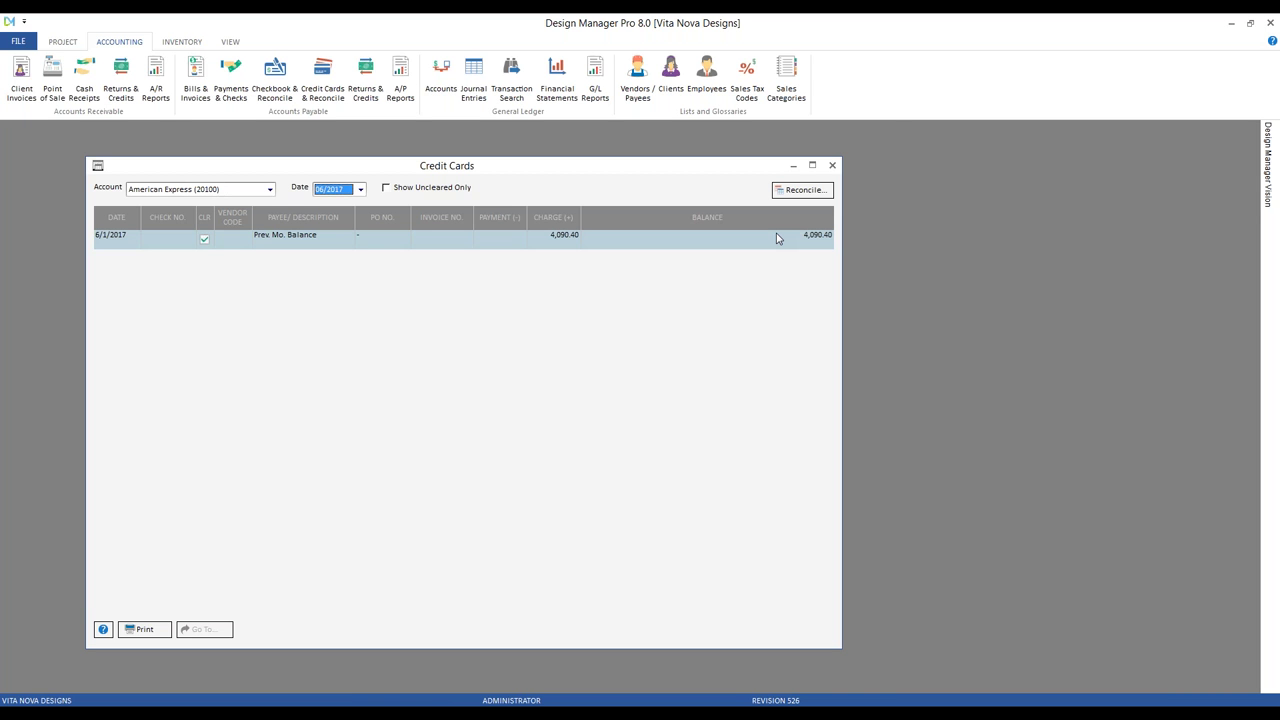
Step: Close the credit card register and browse the Accounts Receivable reports, selecting Open Client Deposit
{"action": "left_click", "coordinate": [832, 165]}
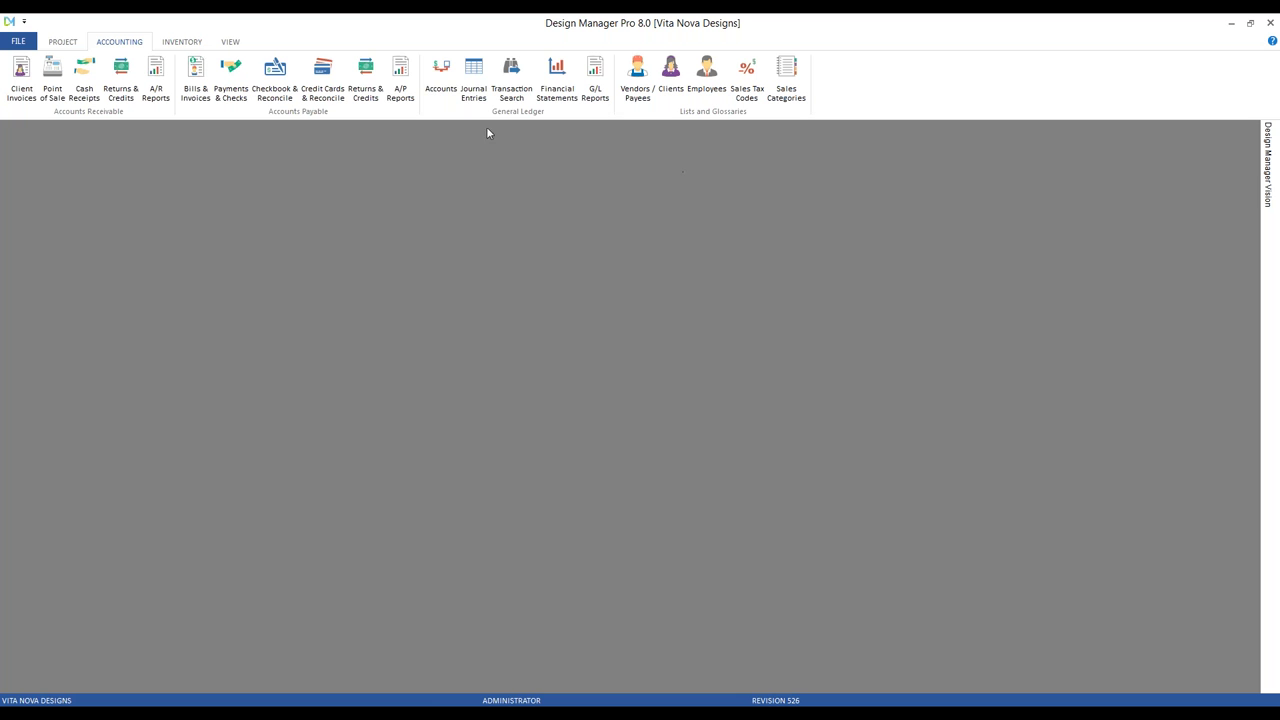
{"action": "left_click", "coordinate": [398, 78]}
{"action": "left_click", "coordinate": [107, 275]}
{"action": "left_click", "coordinate": [107, 265]}
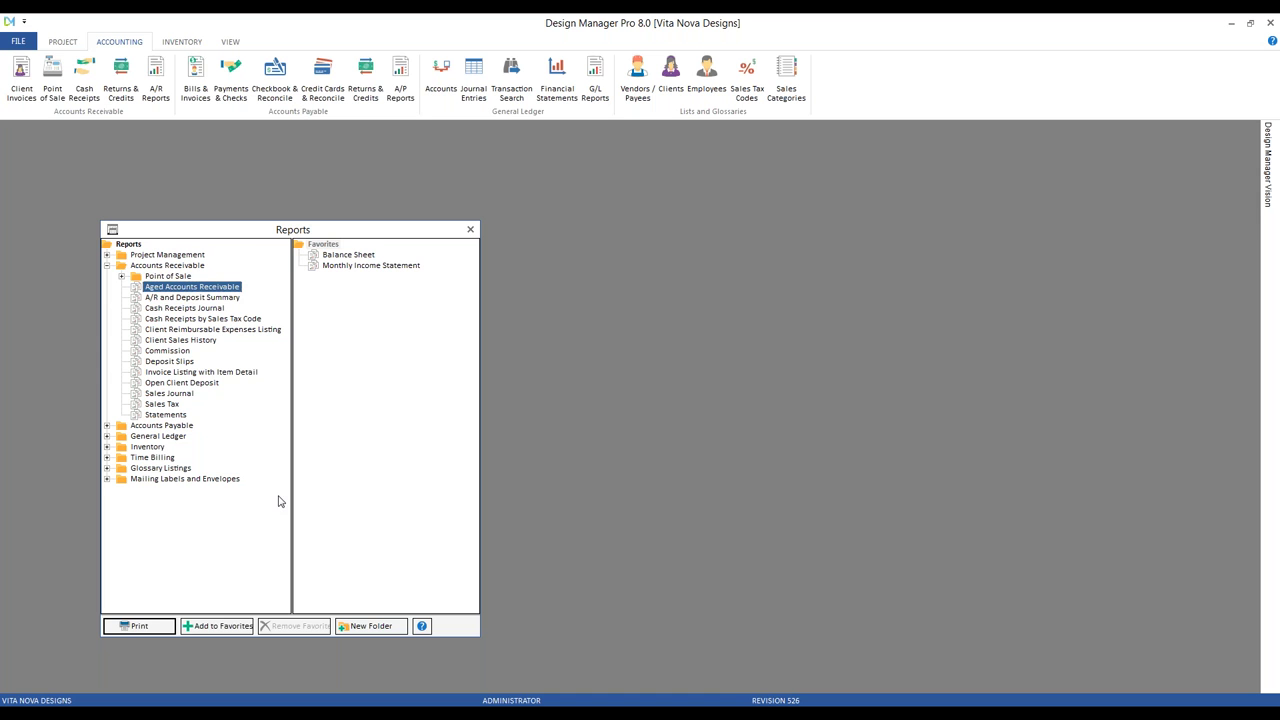
{"action": "left_click", "coordinate": [181, 383]}
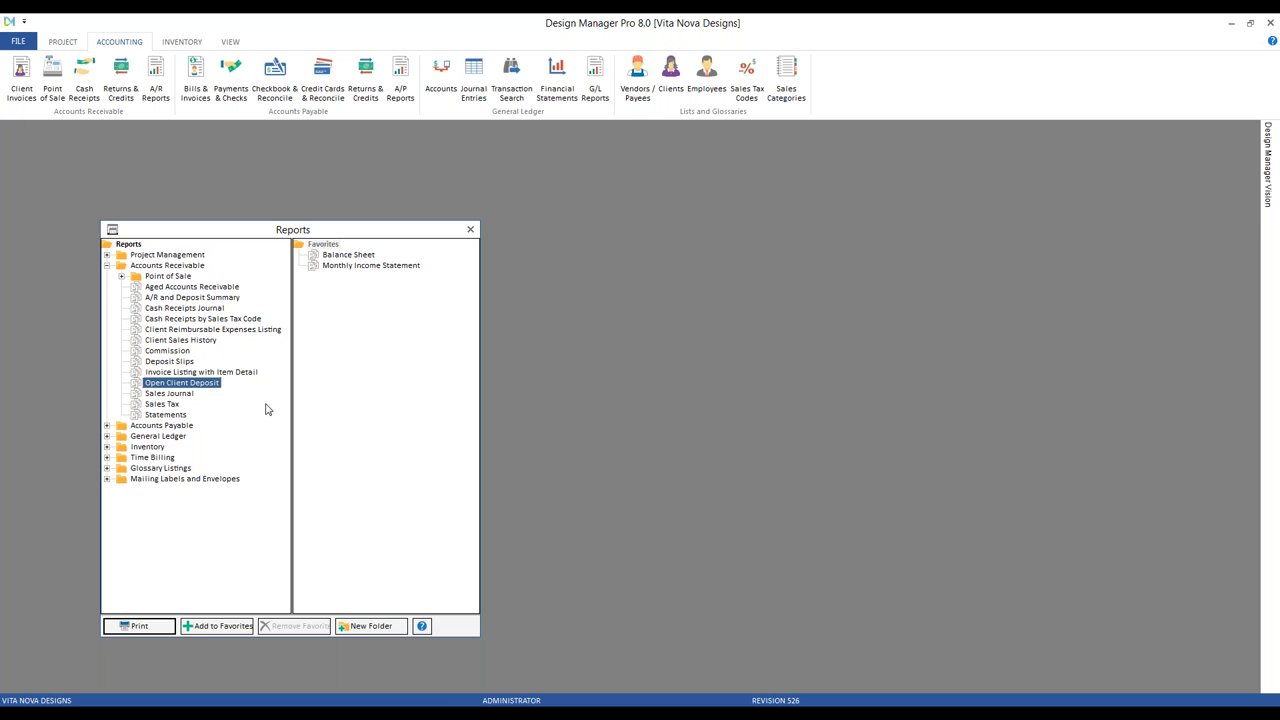
Step: Browse the Accounts Payable reports: Aged Accounts Payable, Open Vendor Deposit and Work In Process
{"action": "left_click", "coordinate": [107, 266]}
{"action": "left_click", "coordinate": [107, 277]}
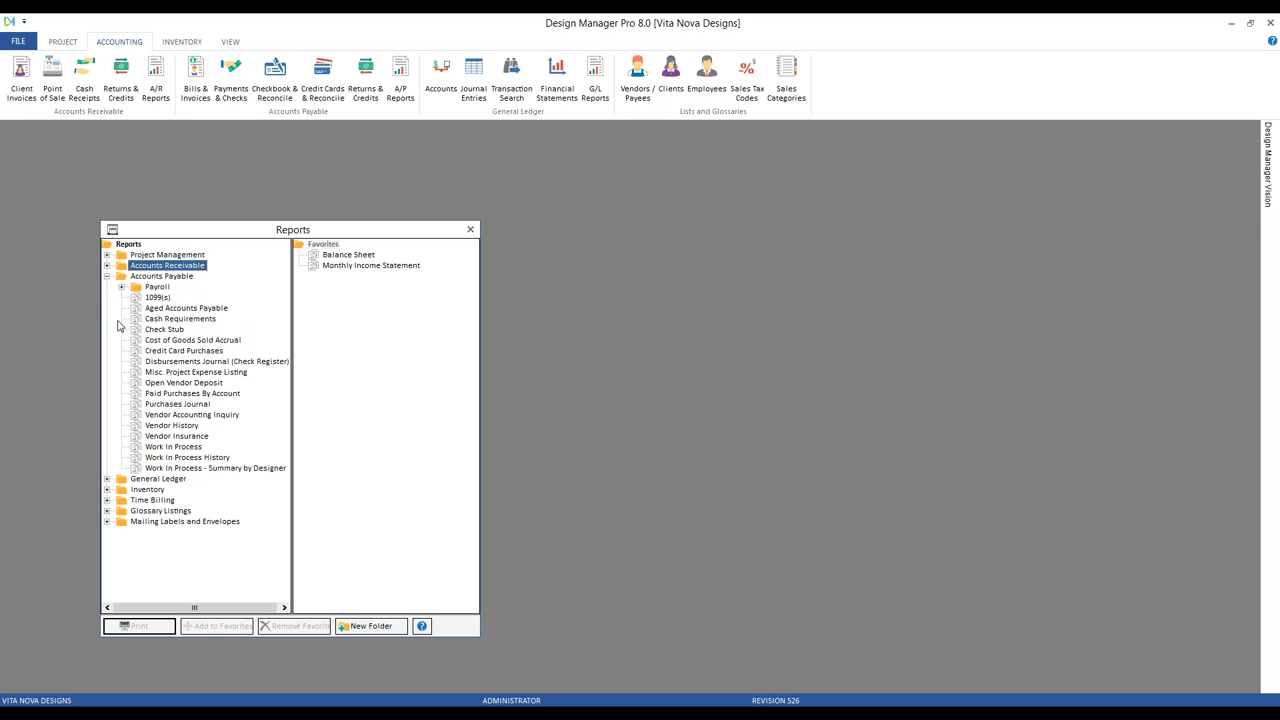
{"action": "left_click", "coordinate": [201, 309]}
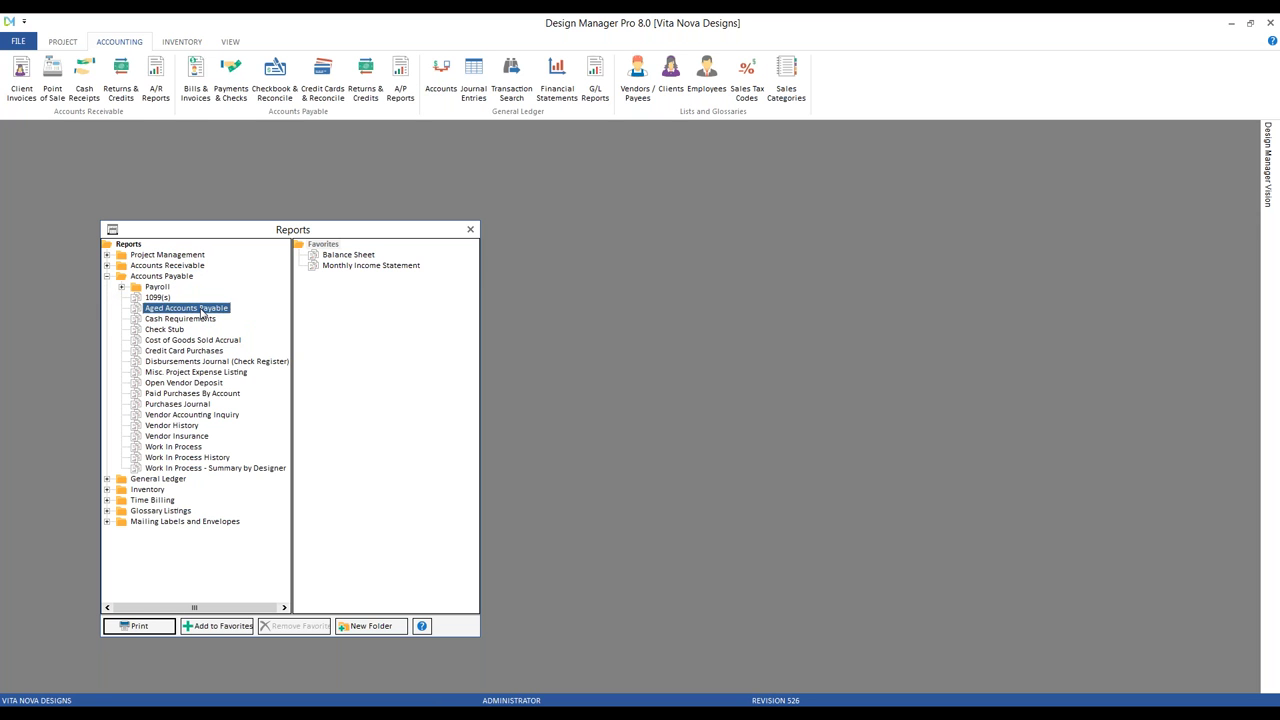
{"action": "left_click", "coordinate": [209, 384]}
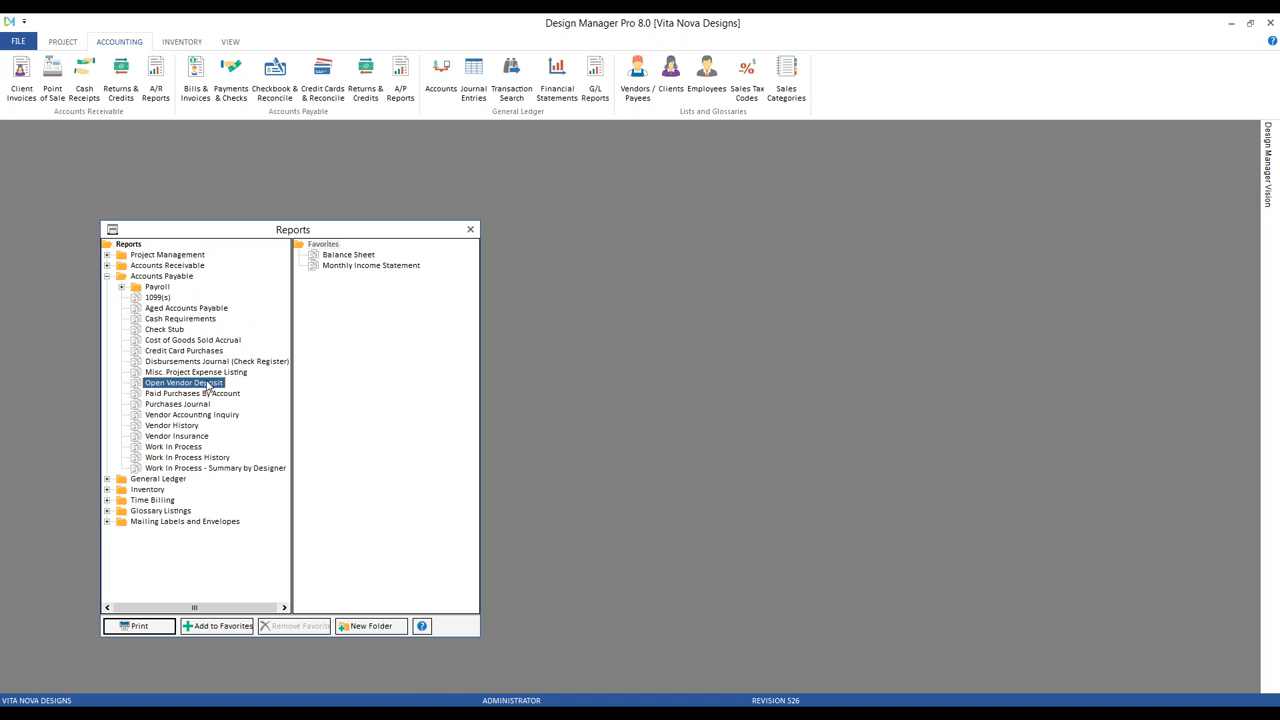
{"action": "left_click", "coordinate": [189, 448]}
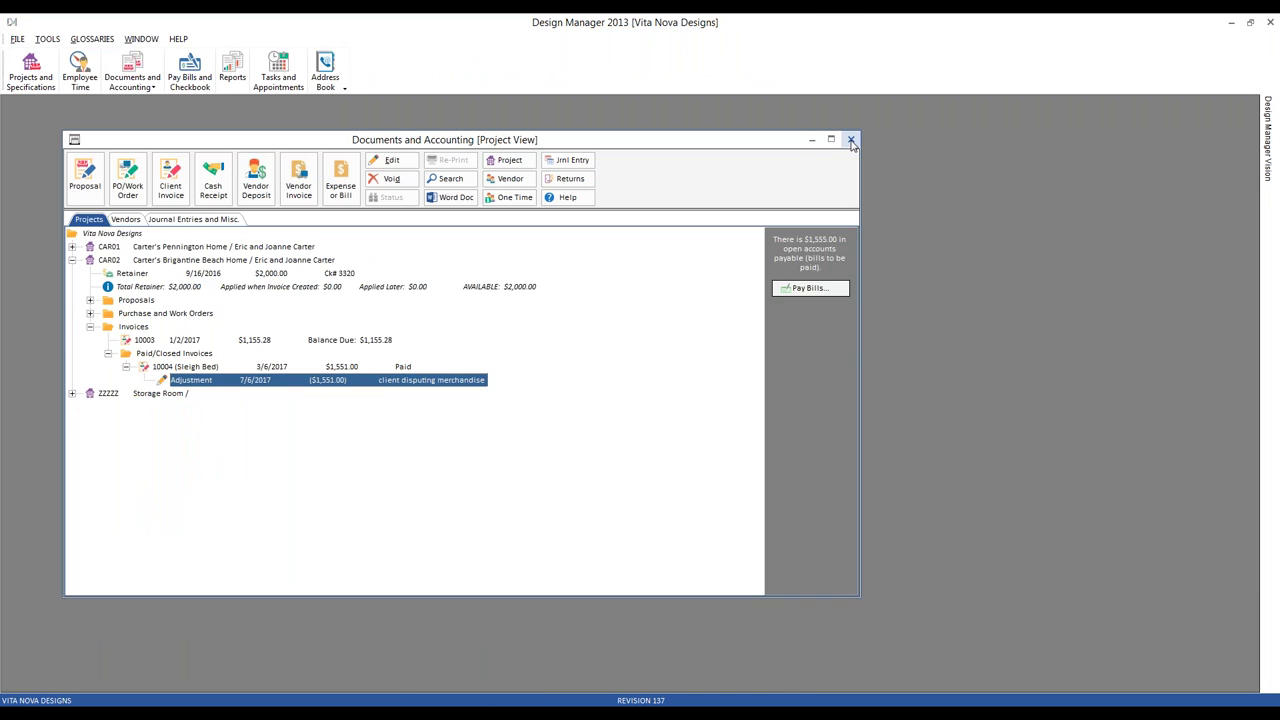
Step: Run the Aged Accounts Receivable report for 07/2017 in Design Manager 2013
{"action": "left_click", "coordinate": [850, 140]}
{"action": "left_click", "coordinate": [232, 70]}
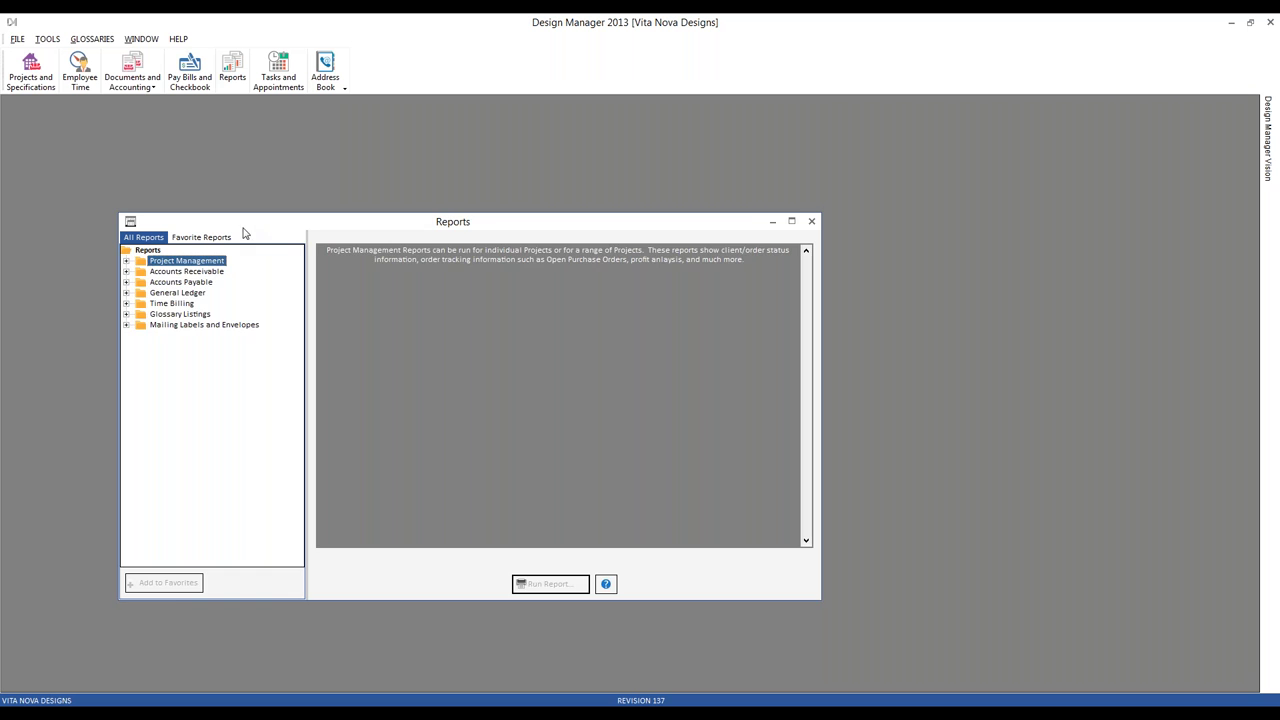
{"action": "left_click_drag", "start_coordinate": [243, 229], "coordinate": [200, 194]}
{"action": "left_click", "coordinate": [86, 232]}
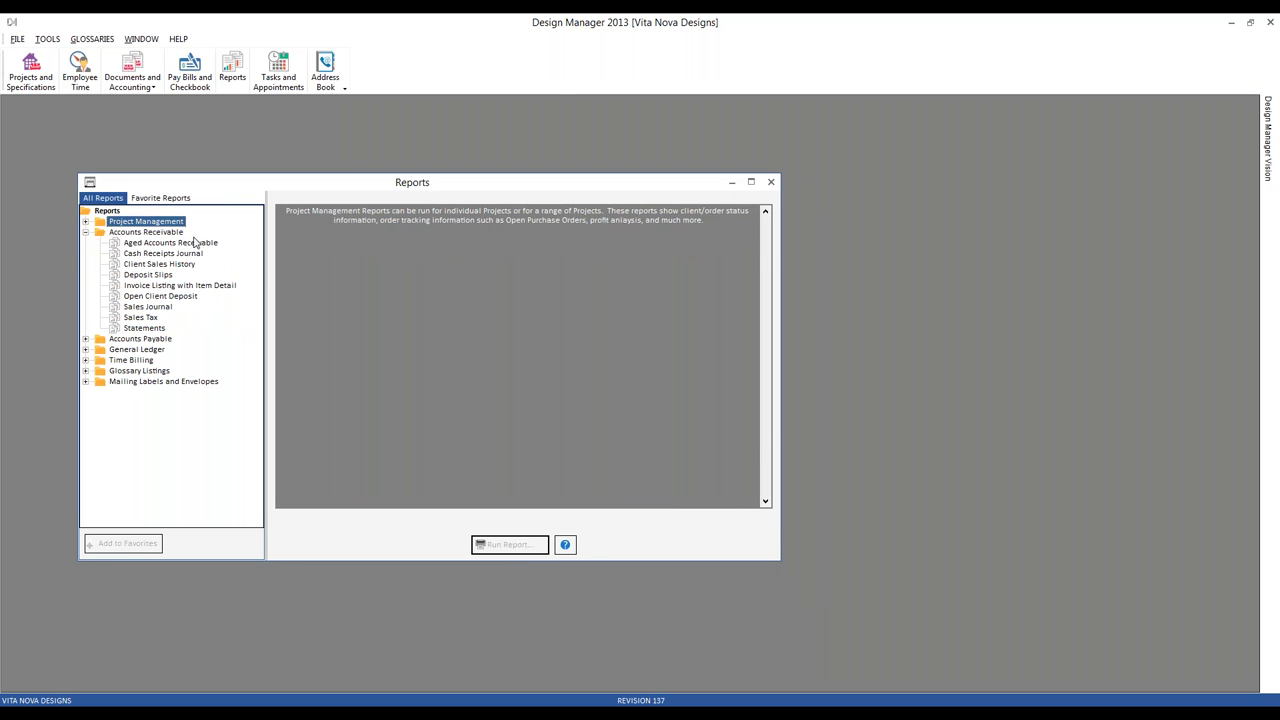
{"action": "left_click", "coordinate": [192, 247]}
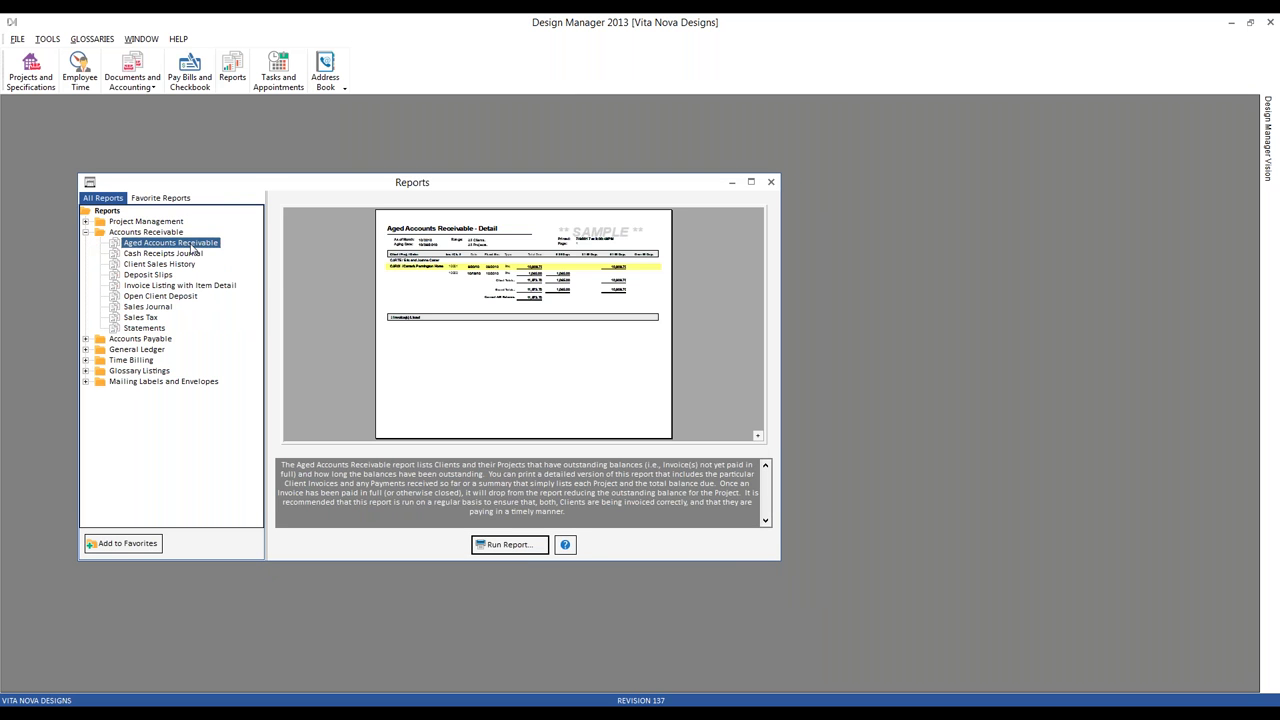
{"action": "double_click", "coordinate": [192, 247]}
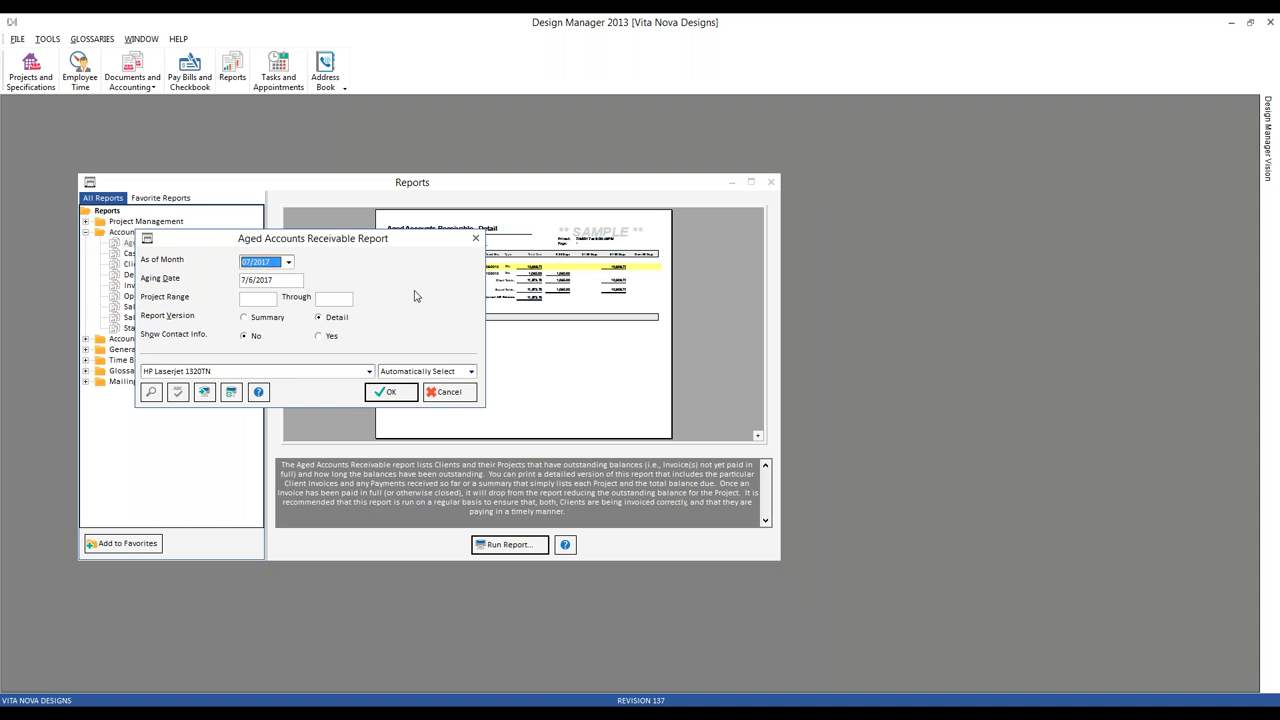
{"action": "left_click", "coordinate": [390, 392]}
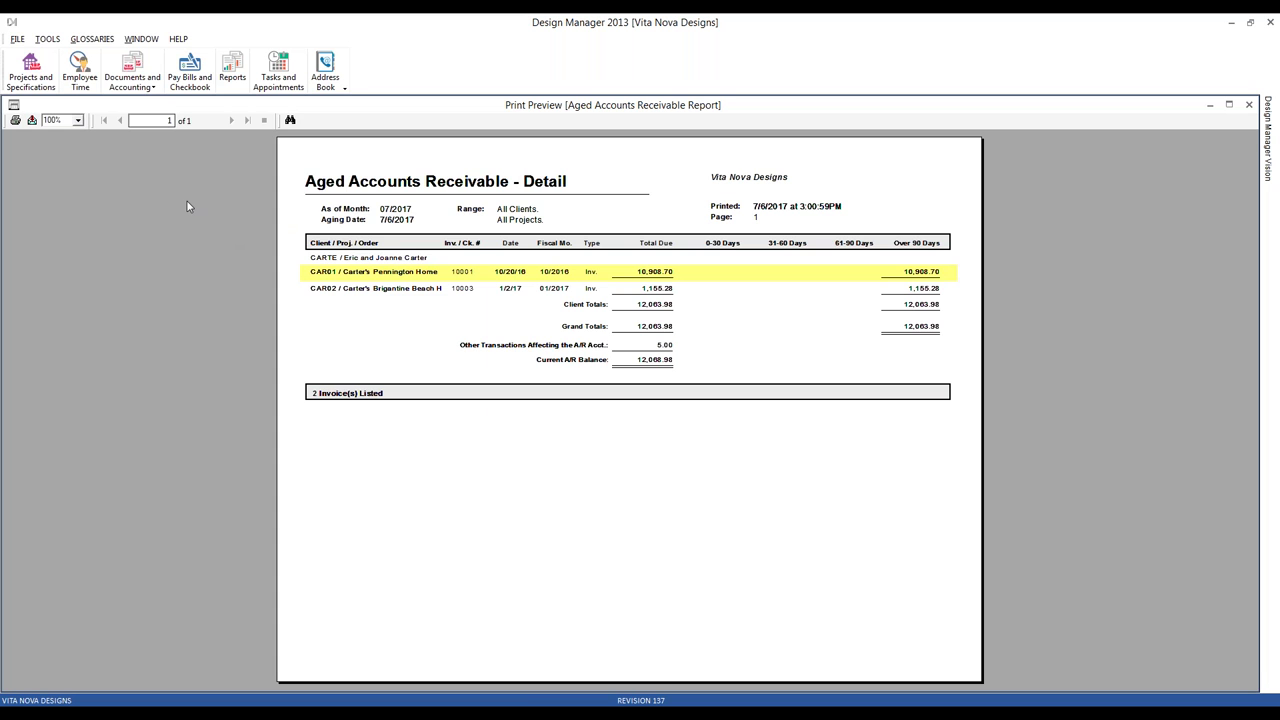
Step: Zoom the aged receivables preview to 150% and open the chart of accounts glossary
{"action": "left_click", "coordinate": [78, 121]}
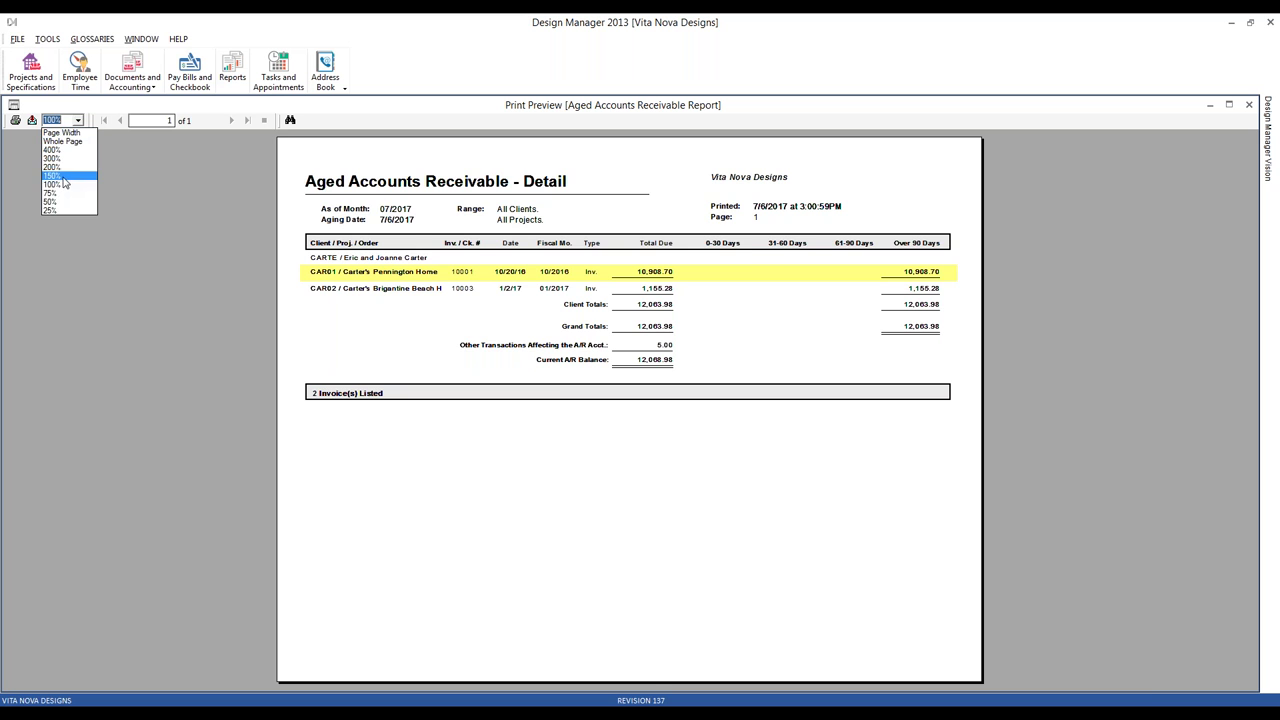
{"action": "left_click", "coordinate": [63, 181]}
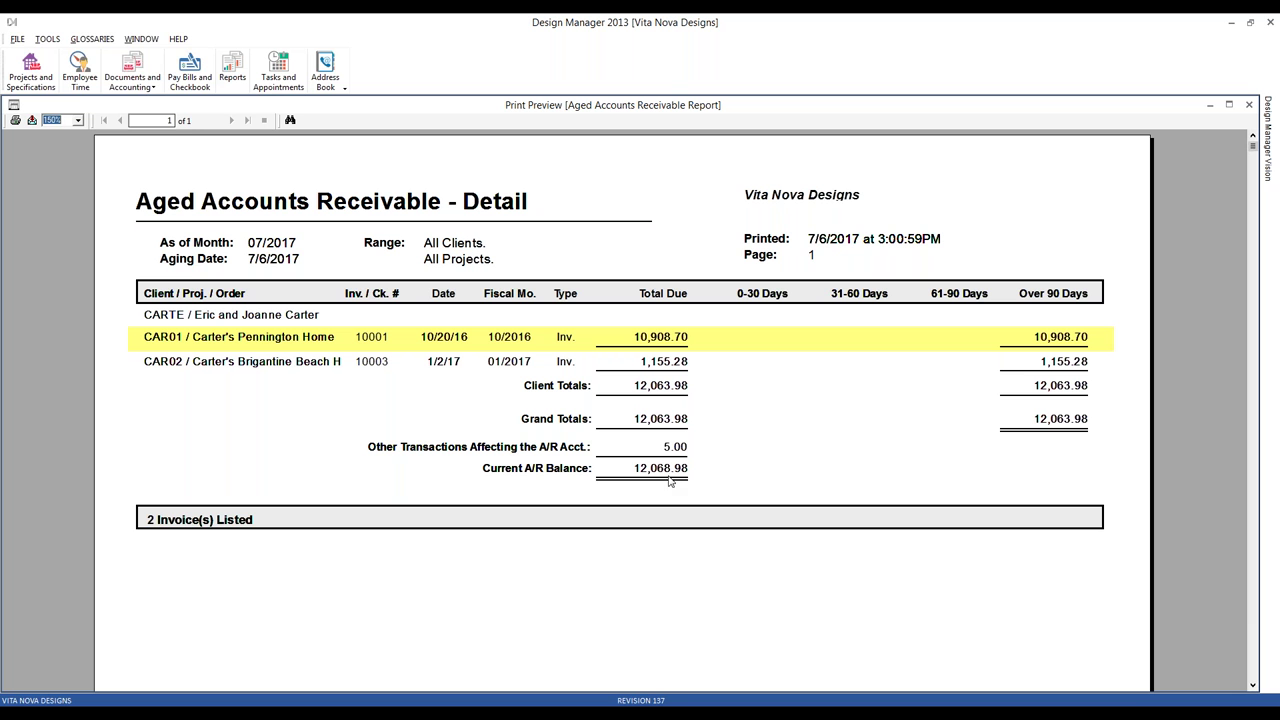
{"action": "left_click", "coordinate": [92, 39]}
{"action": "left_click", "coordinate": [110, 59]}
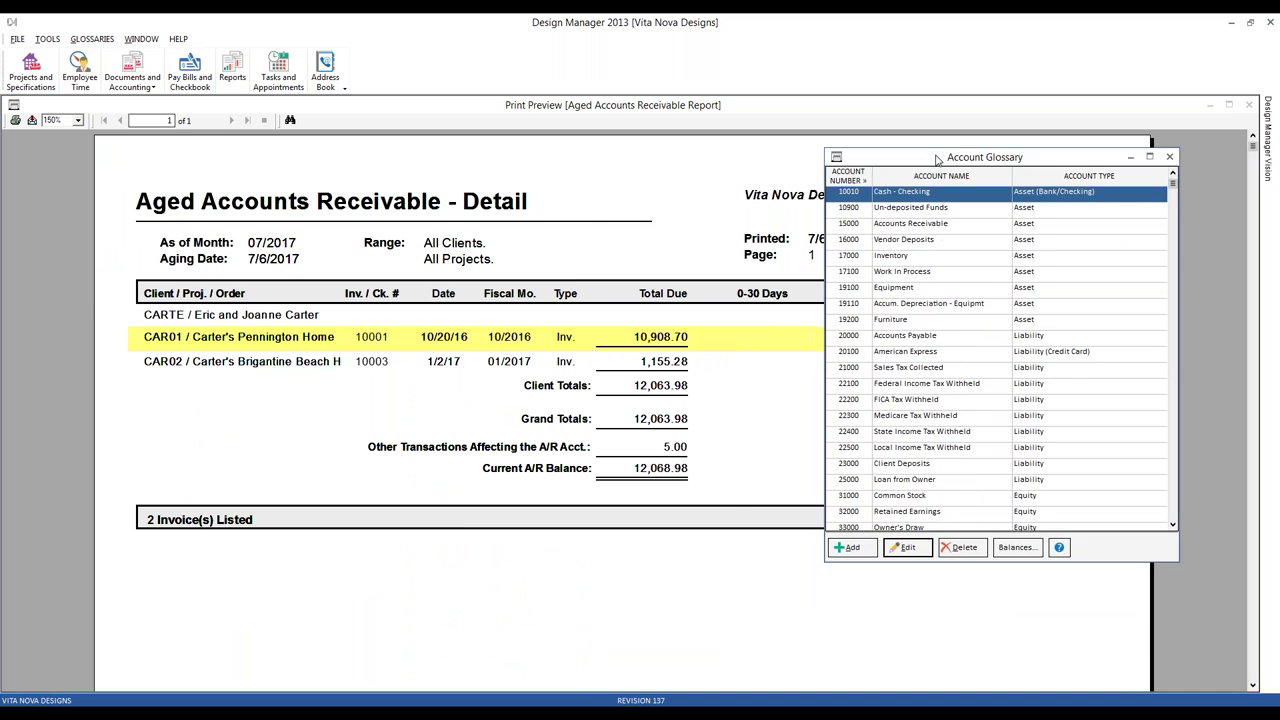
{"action": "left_click", "coordinate": [926, 224]}
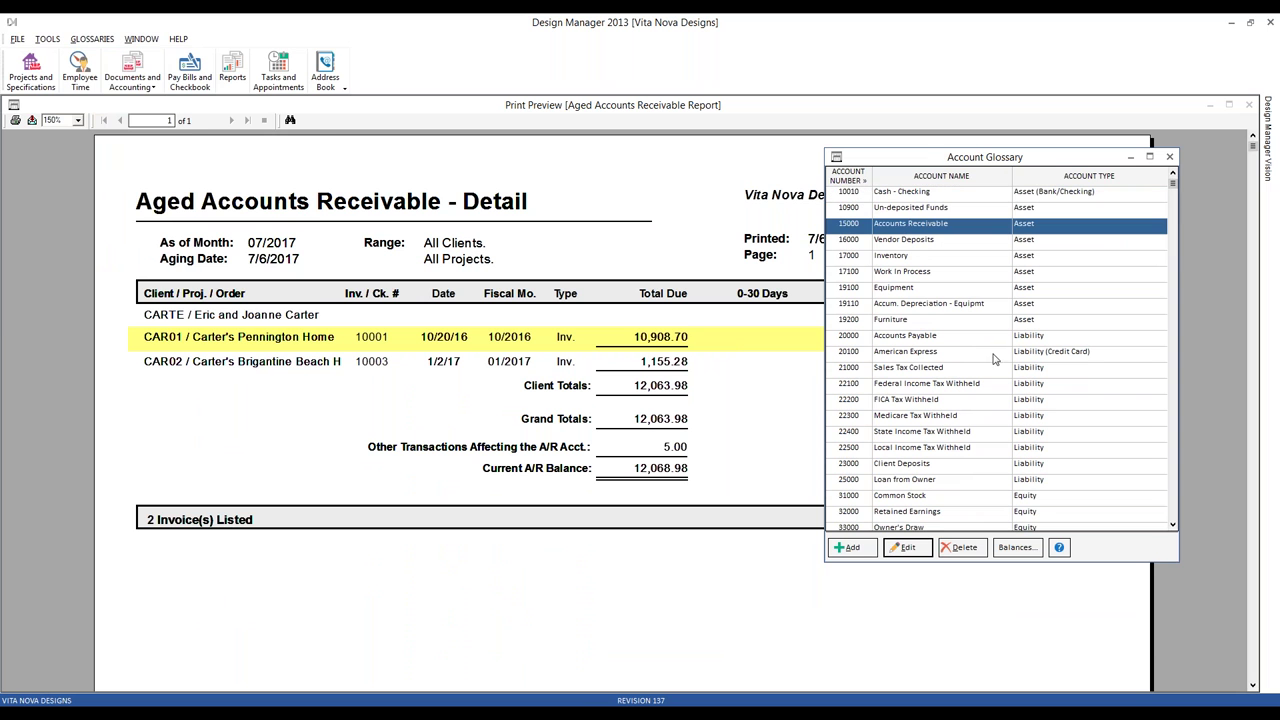
{"action": "left_click", "coordinate": [1017, 547]}
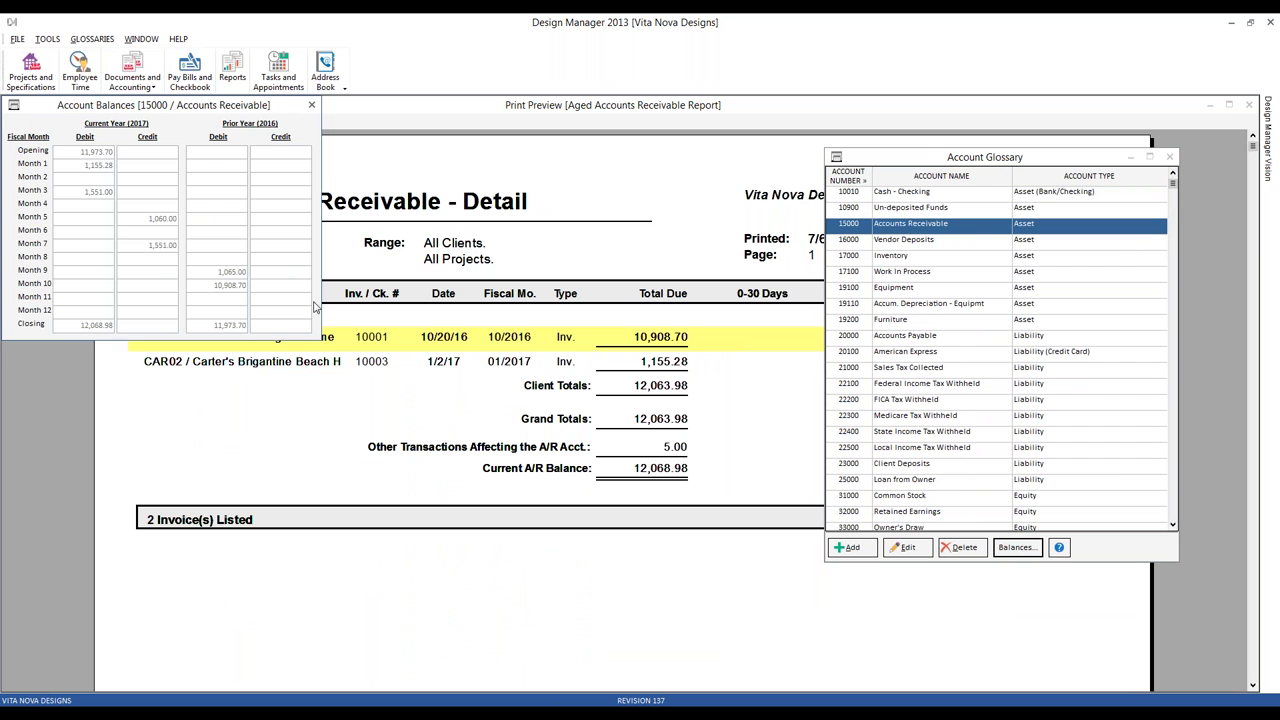
{"action": "left_click", "coordinate": [311, 105]}
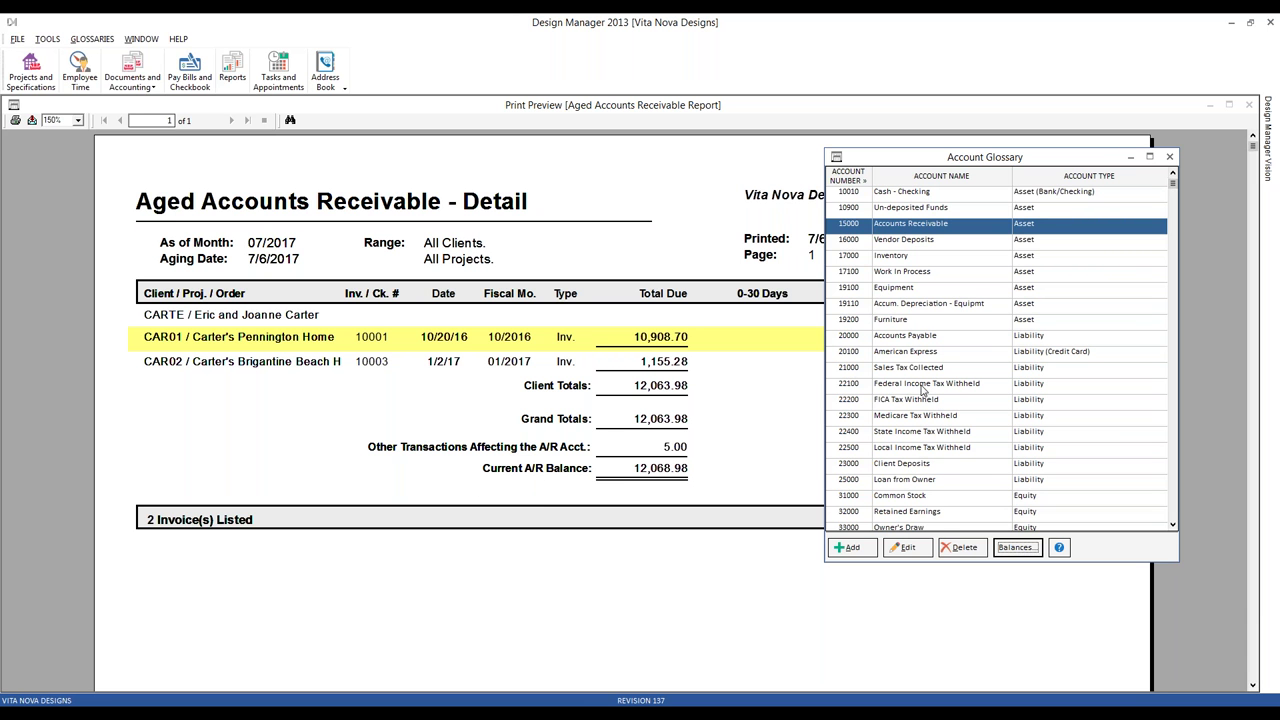
{"action": "left_click", "coordinate": [1169, 160]}
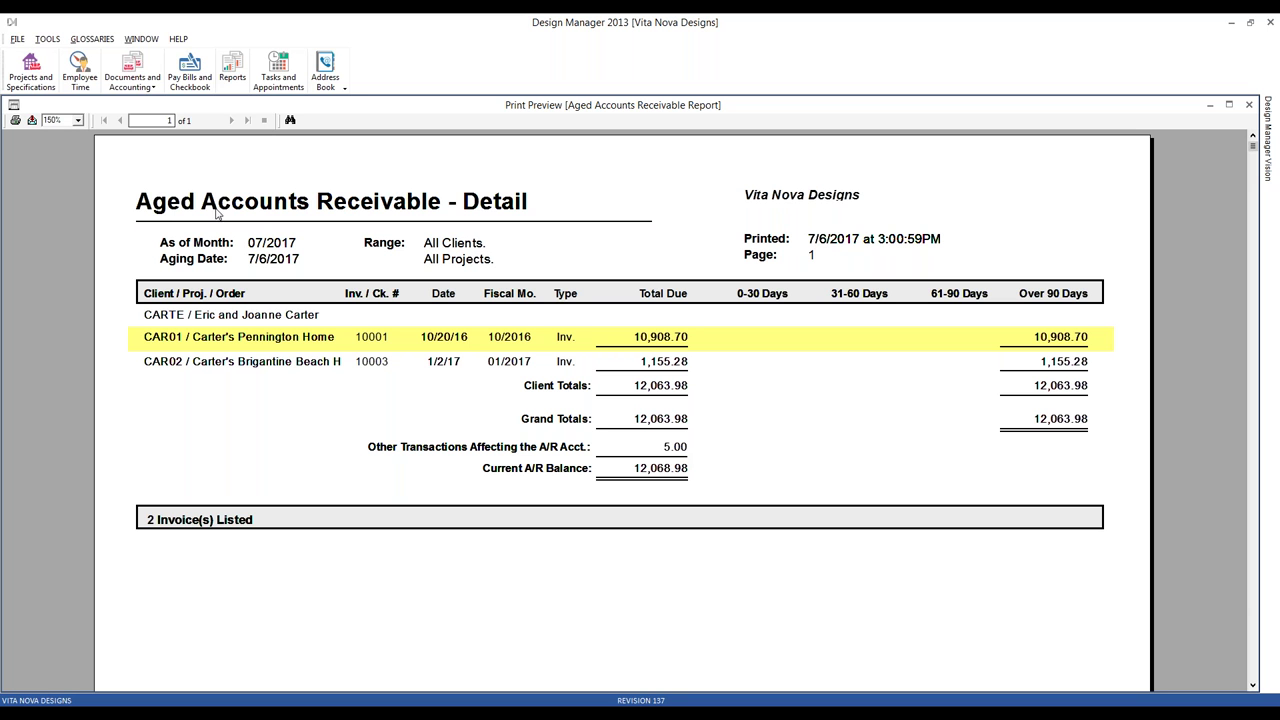
Step: Close the aged receivables preview and run the Sales Journal for 01/2017 to 07/2017
{"action": "left_click", "coordinate": [1249, 104]}
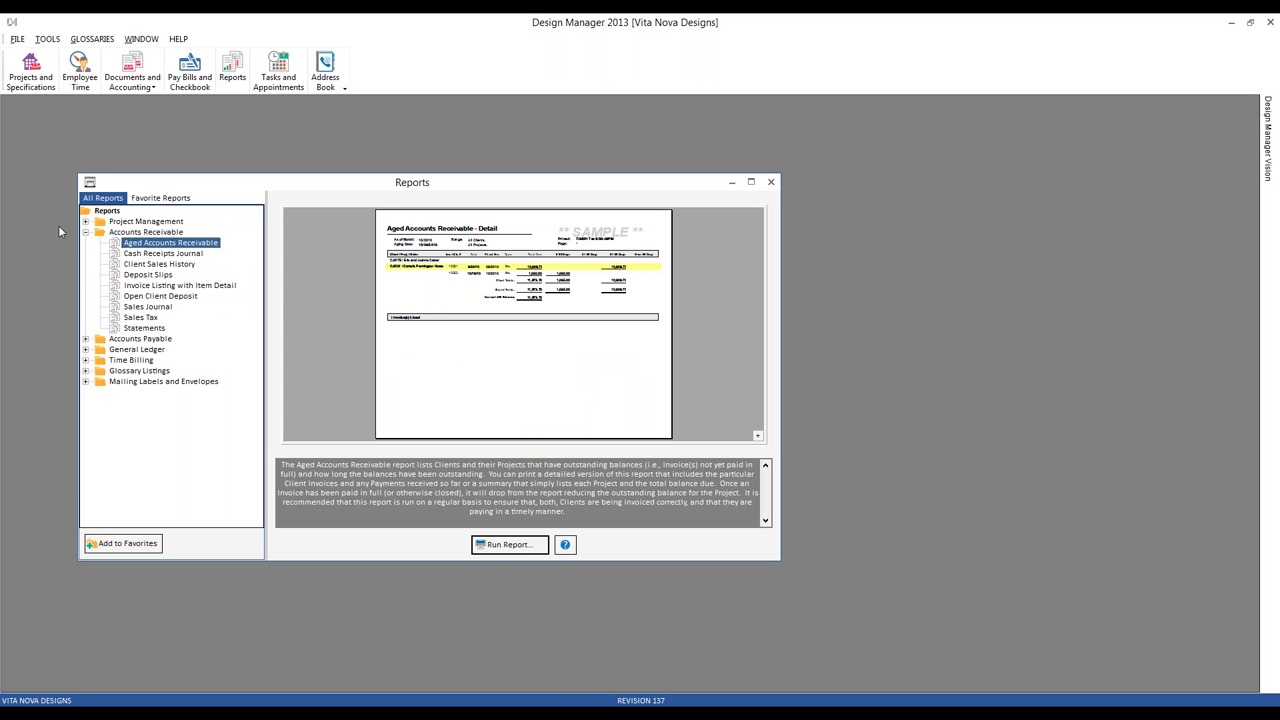
{"action": "left_click", "coordinate": [162, 308]}
{"action": "double_click", "coordinate": [162, 308]}
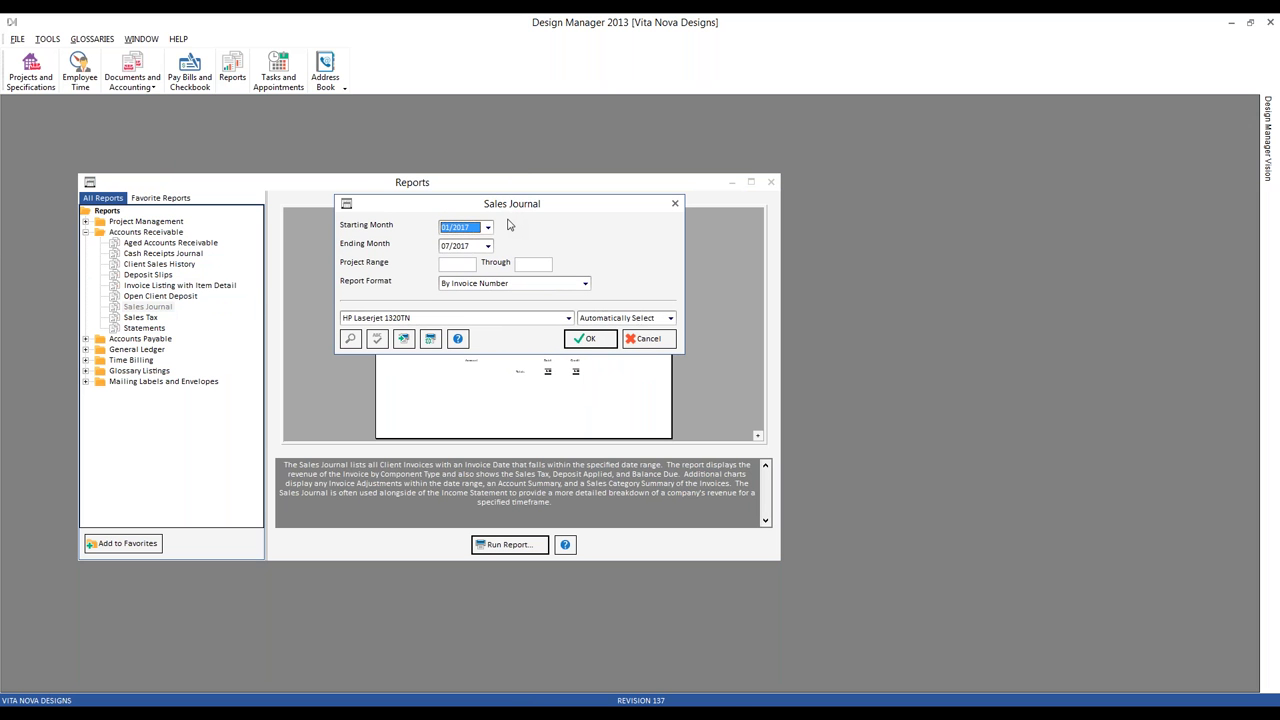
{"action": "left_click", "coordinate": [588, 340]}
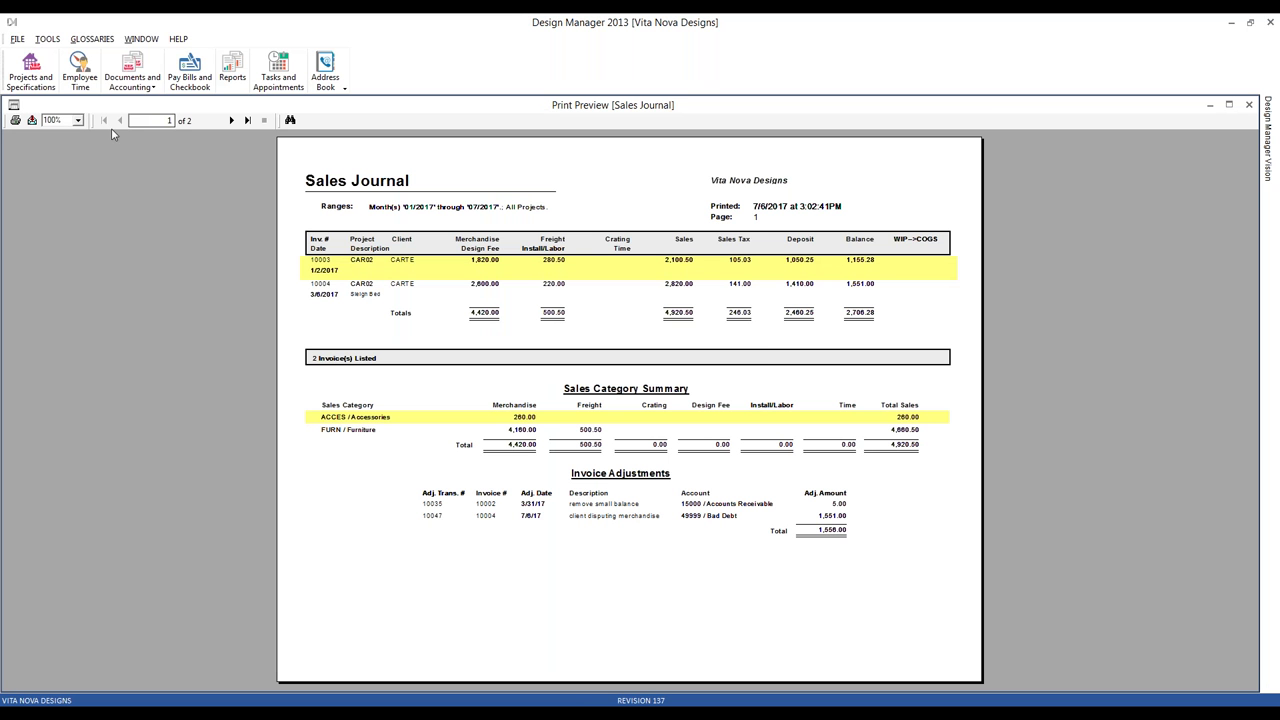
Step: Review the Sales Journal at 150% down to the 1,556.00 invoice adjustments, then close it
{"action": "left_click", "coordinate": [77, 120]}
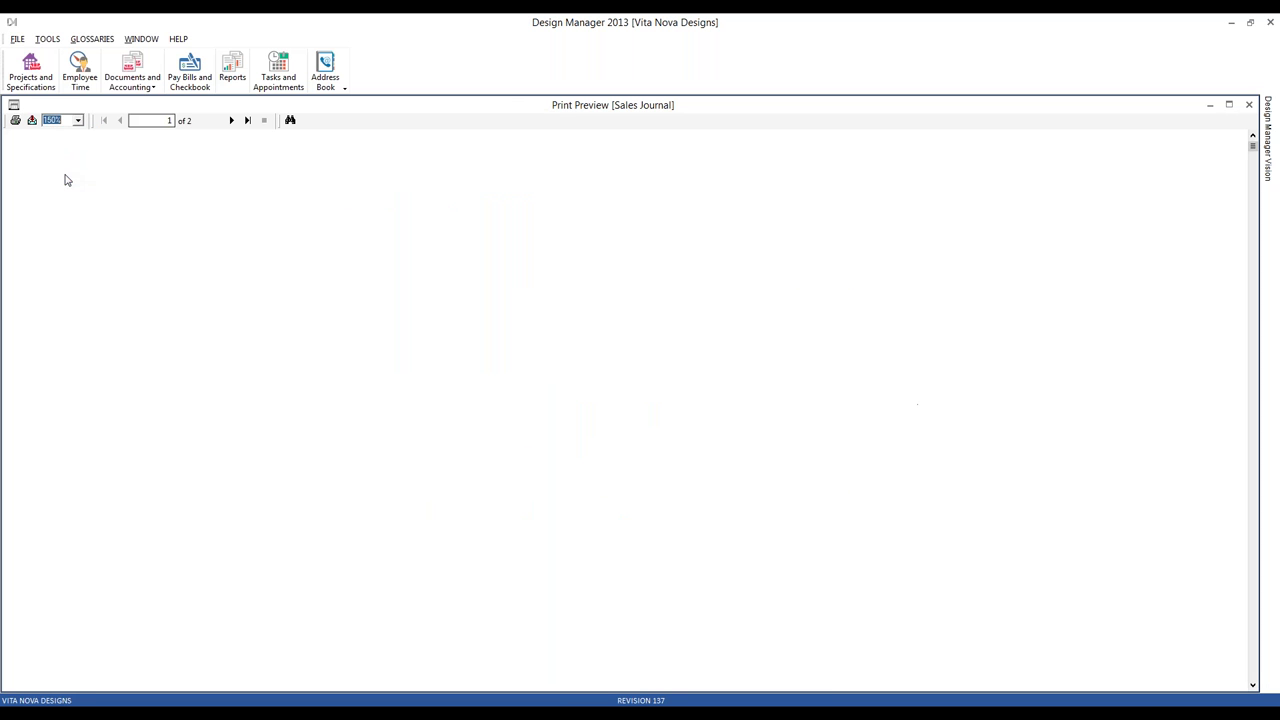
{"action": "left_click", "coordinate": [66, 176]}
{"action": "scroll", "coordinate": [59, 284], "scroll_direction": "down", "scroll_amount": 3}
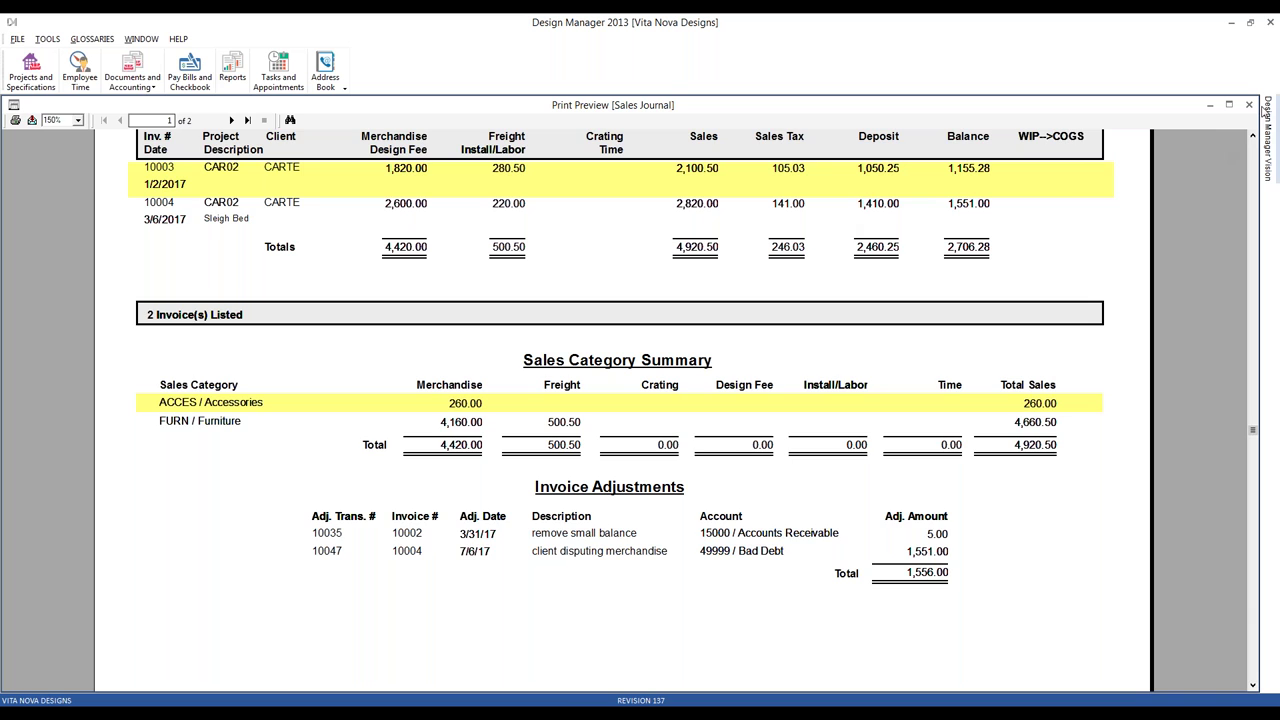
{"action": "left_click", "coordinate": [1249, 105]}
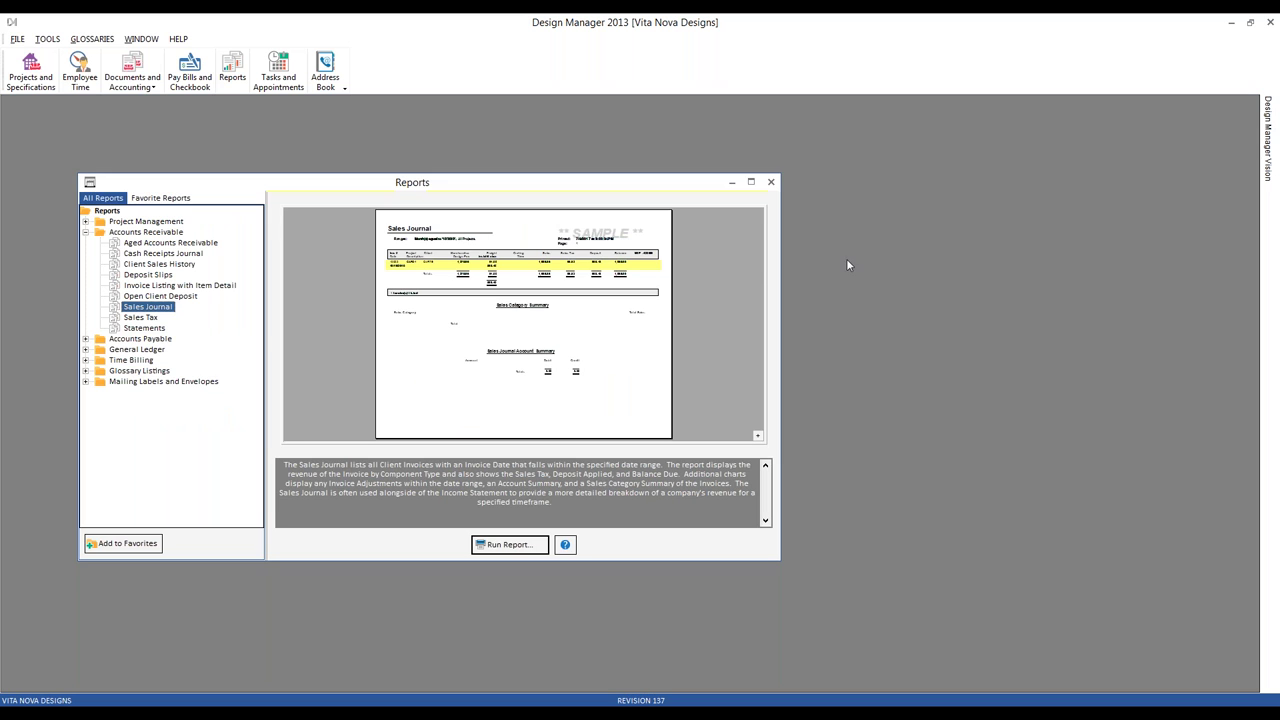
Step: In project CAR01's paid invoices, select the $5.00 adjustment on invoice 10002
{"action": "left_click", "coordinate": [772, 183]}
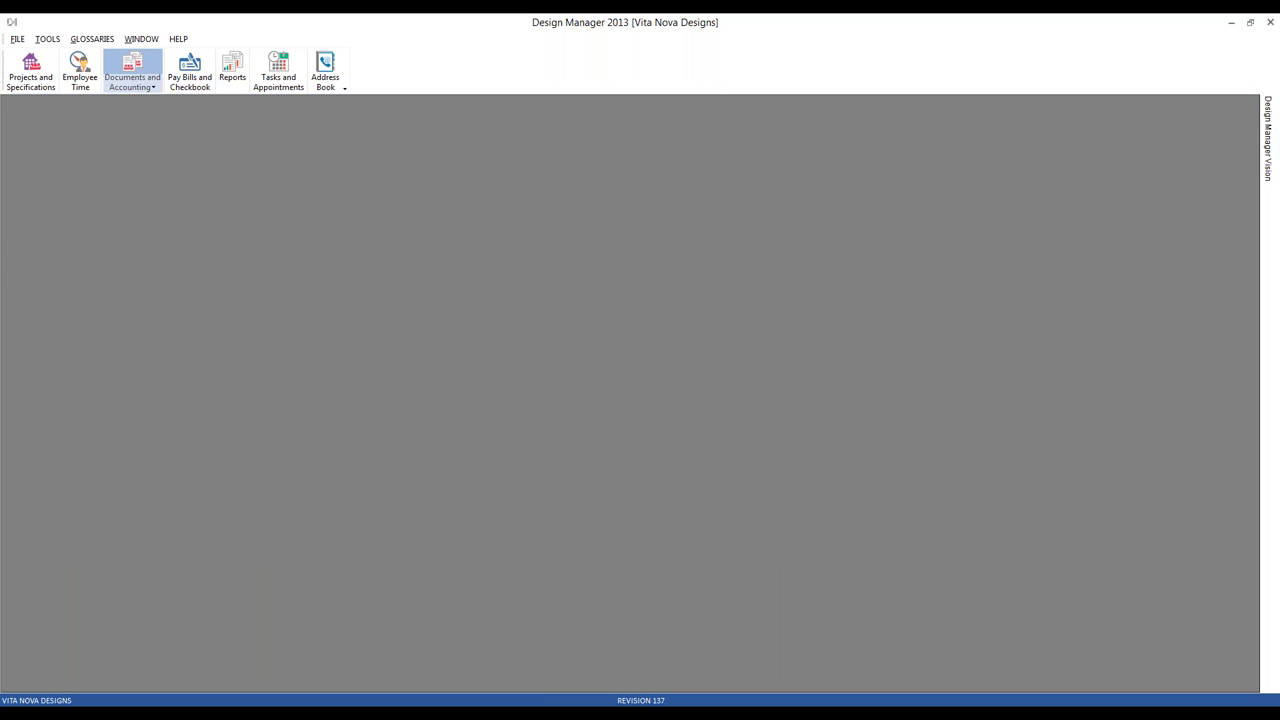
{"action": "left_click", "coordinate": [130, 72]}
{"action": "left_click", "coordinate": [44, 245]}
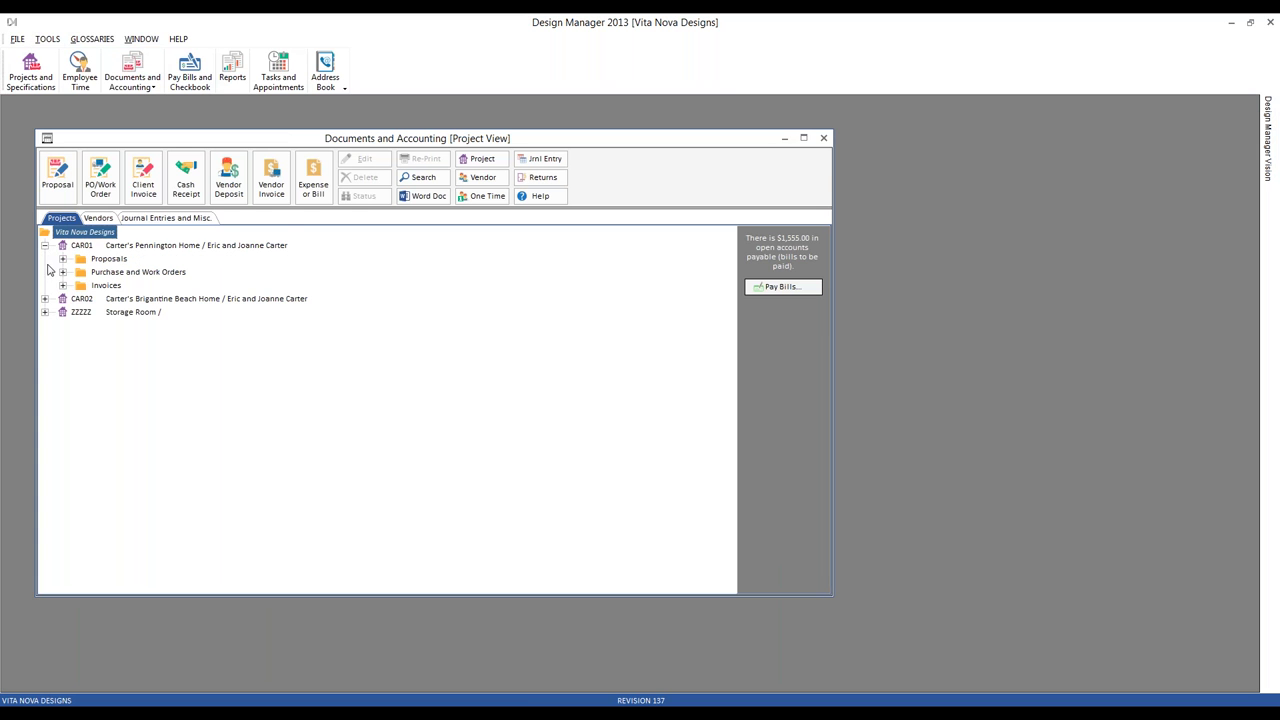
{"action": "left_click", "coordinate": [62, 285]}
{"action": "left_click", "coordinate": [80, 312]}
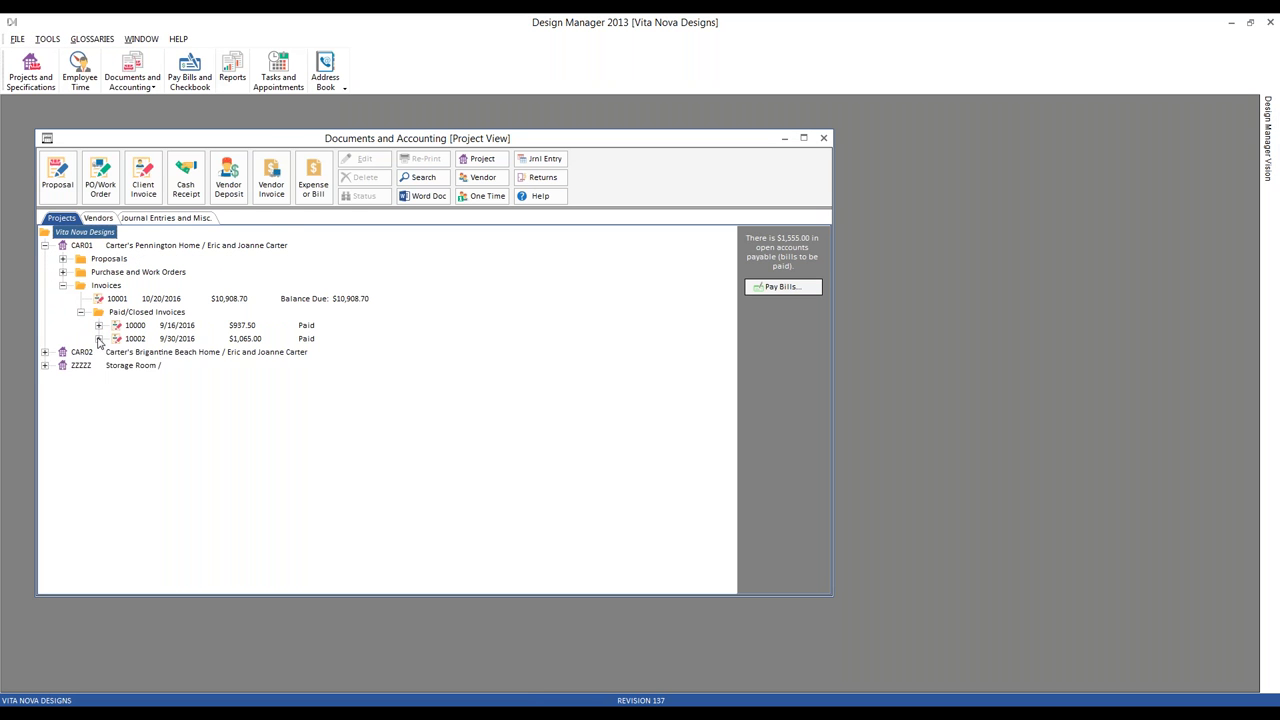
{"action": "left_click", "coordinate": [98, 338]}
{"action": "left_click", "coordinate": [272, 366]}
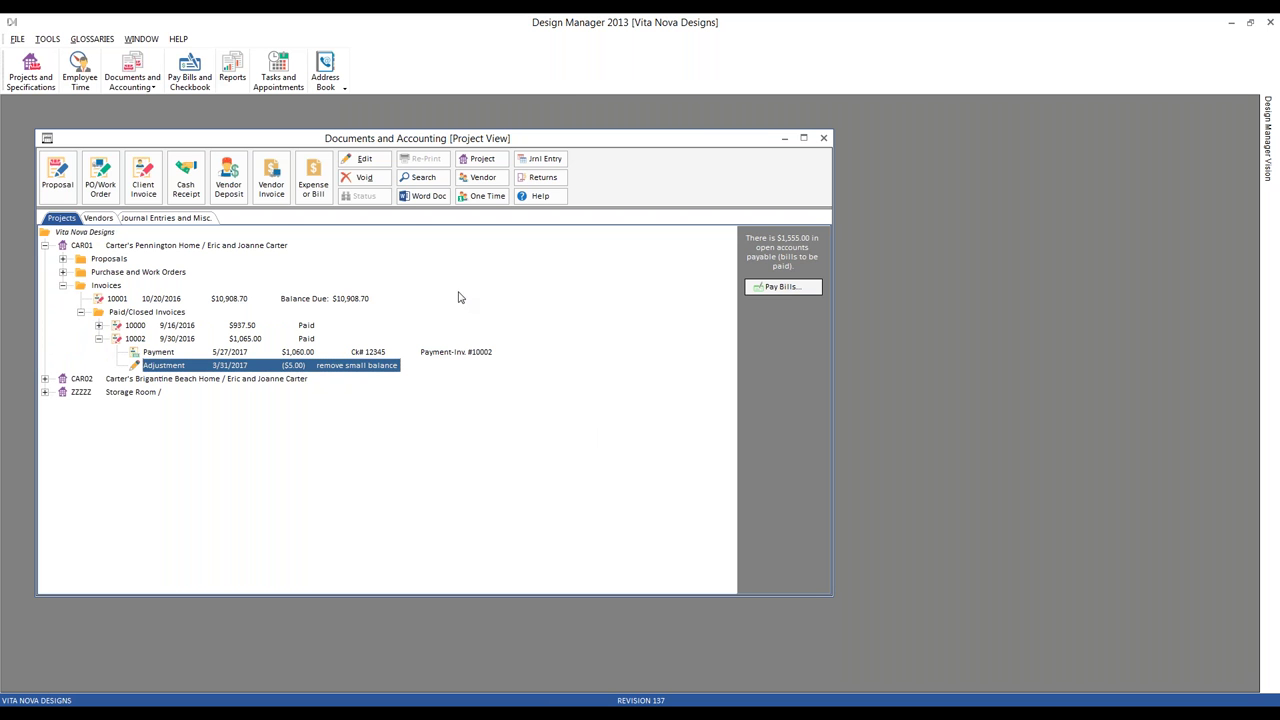
Step: Void the $5.00 adjustment on invoice 10002 after editing it is refused
{"action": "left_click", "coordinate": [362, 160]}
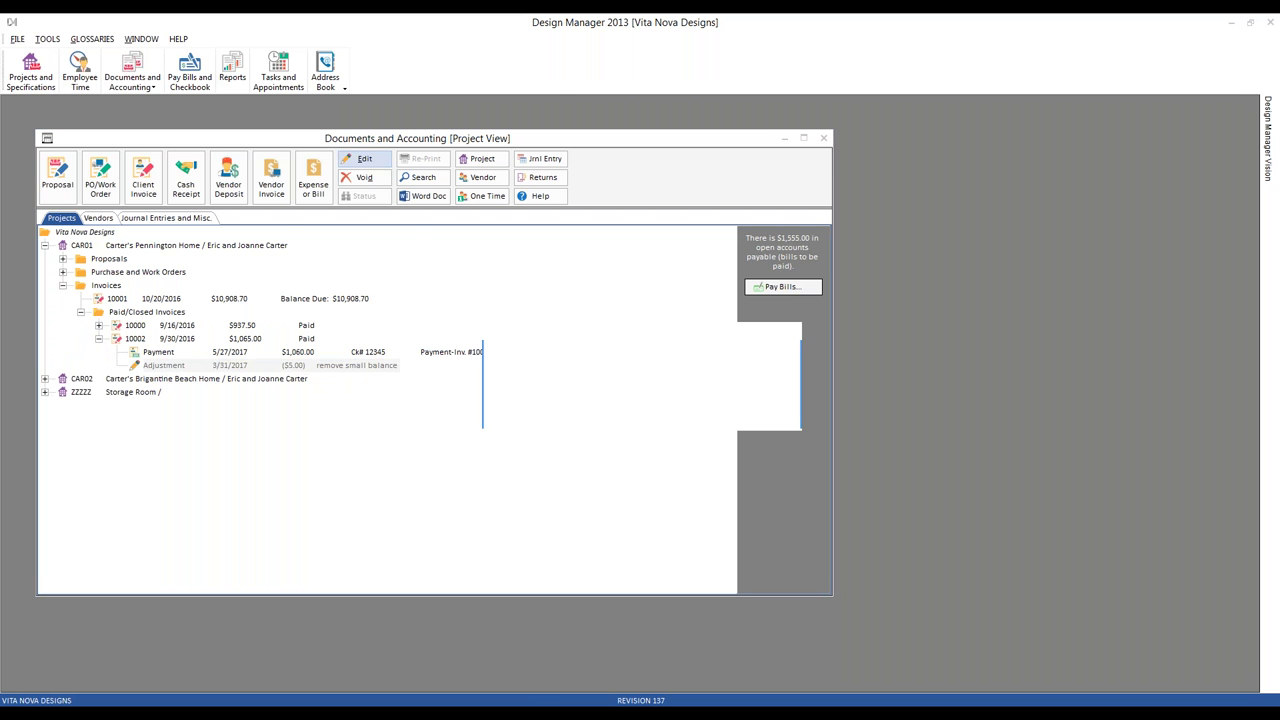
{"action": "left_click", "coordinate": [760, 413]}
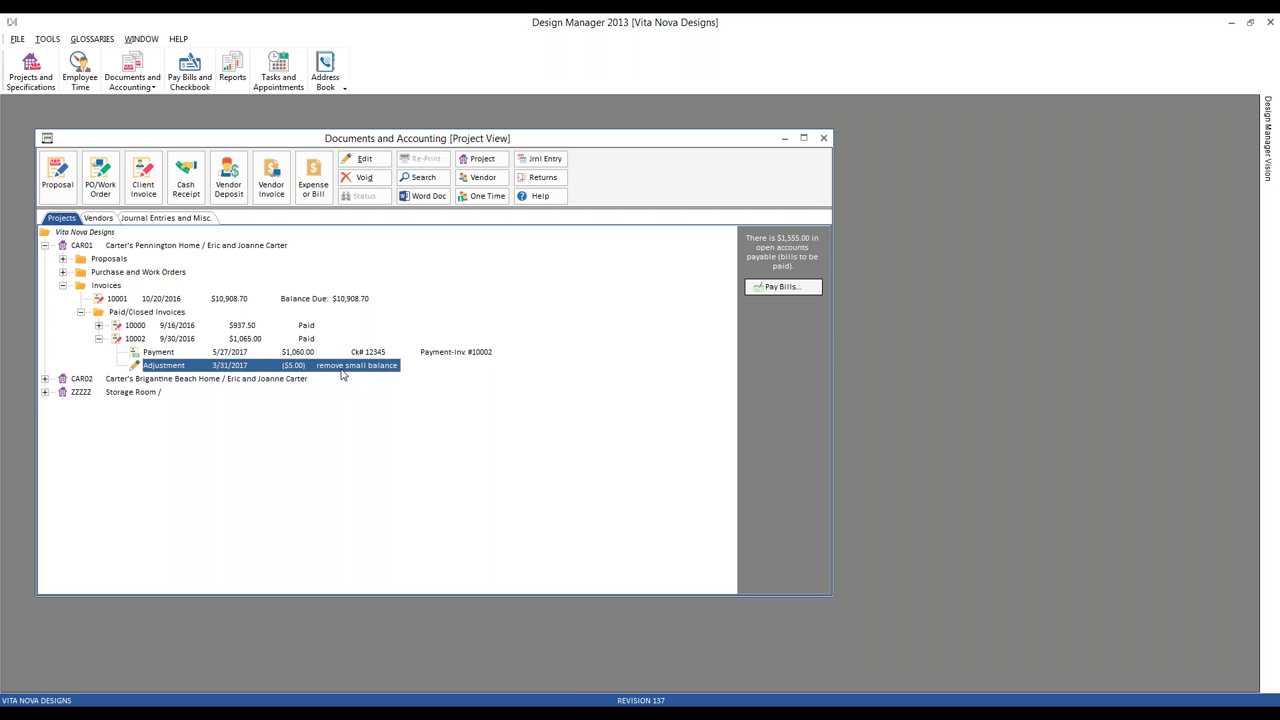
{"action": "left_click", "coordinate": [358, 180]}
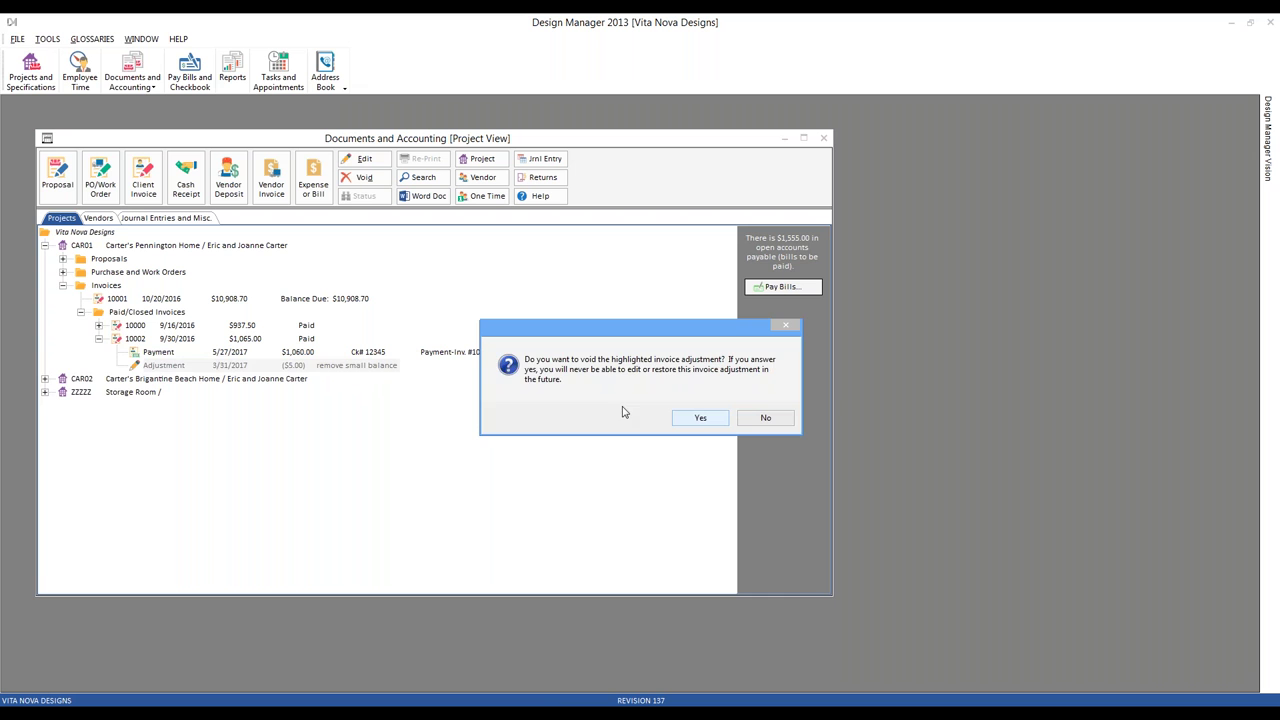
{"action": "left_click", "coordinate": [699, 418]}
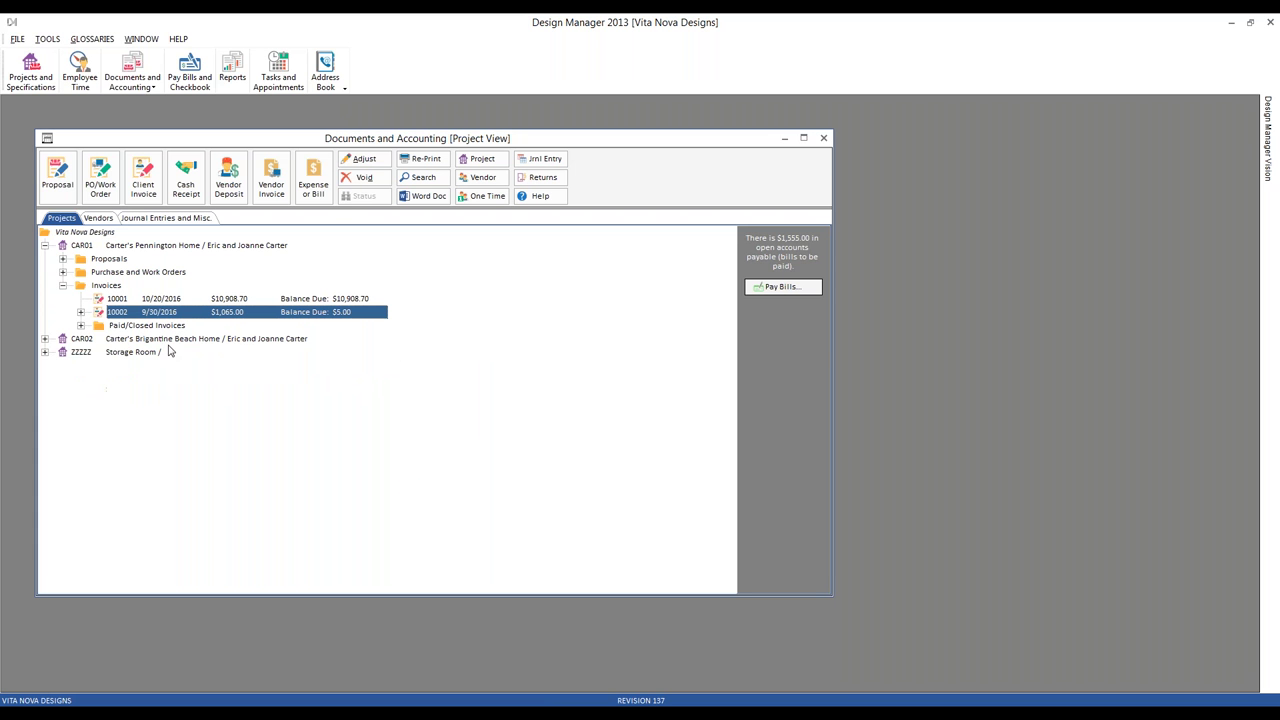
Step: Check invoice 10002's payment and start a new Invoice Adjustment on it
{"action": "left_click", "coordinate": [80, 313]}
{"action": "left_click", "coordinate": [136, 327]}
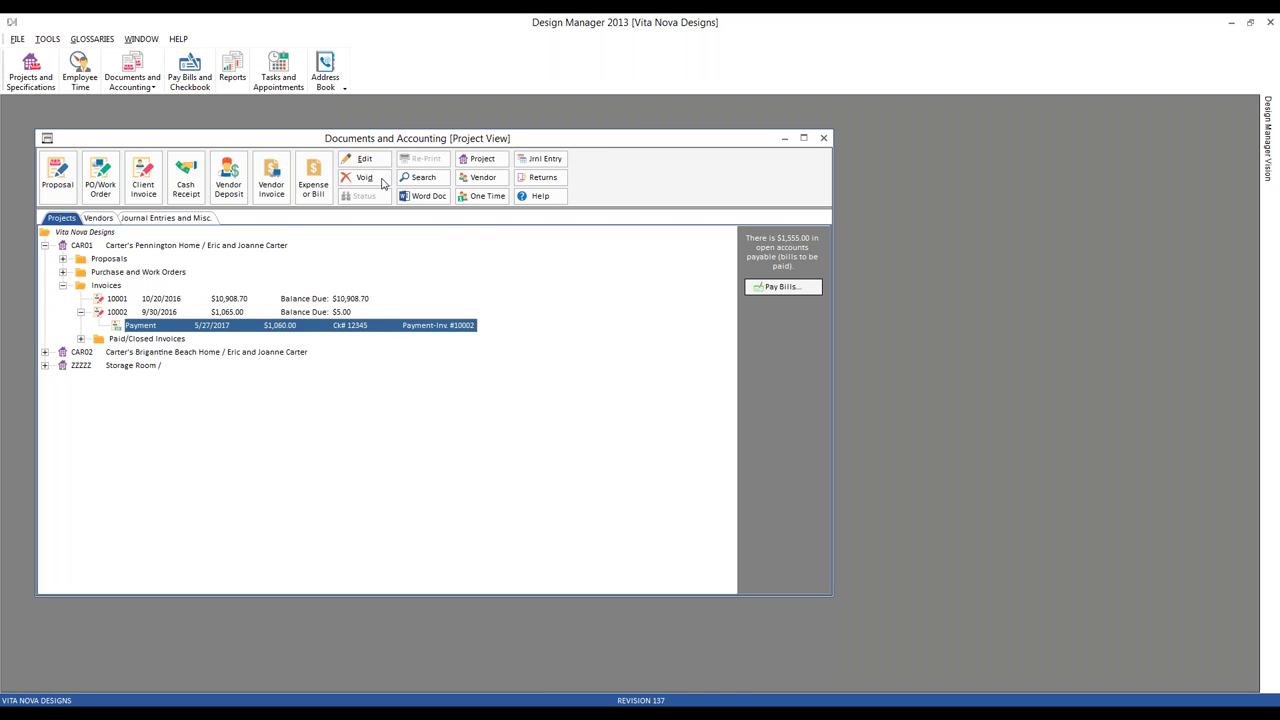
{"action": "left_click", "coordinate": [312, 314]}
{"action": "left_click", "coordinate": [364, 160]}
{"action": "left_click_drag", "start_coordinate": [253, 161], "coordinate": [538, 368]}
Step: Enable Adjust Invoice Amount and date the adjustment 5/27/2017
{"action": "left_click", "coordinate": [628, 388]}
{"action": "left_click", "coordinate": [657, 414]}
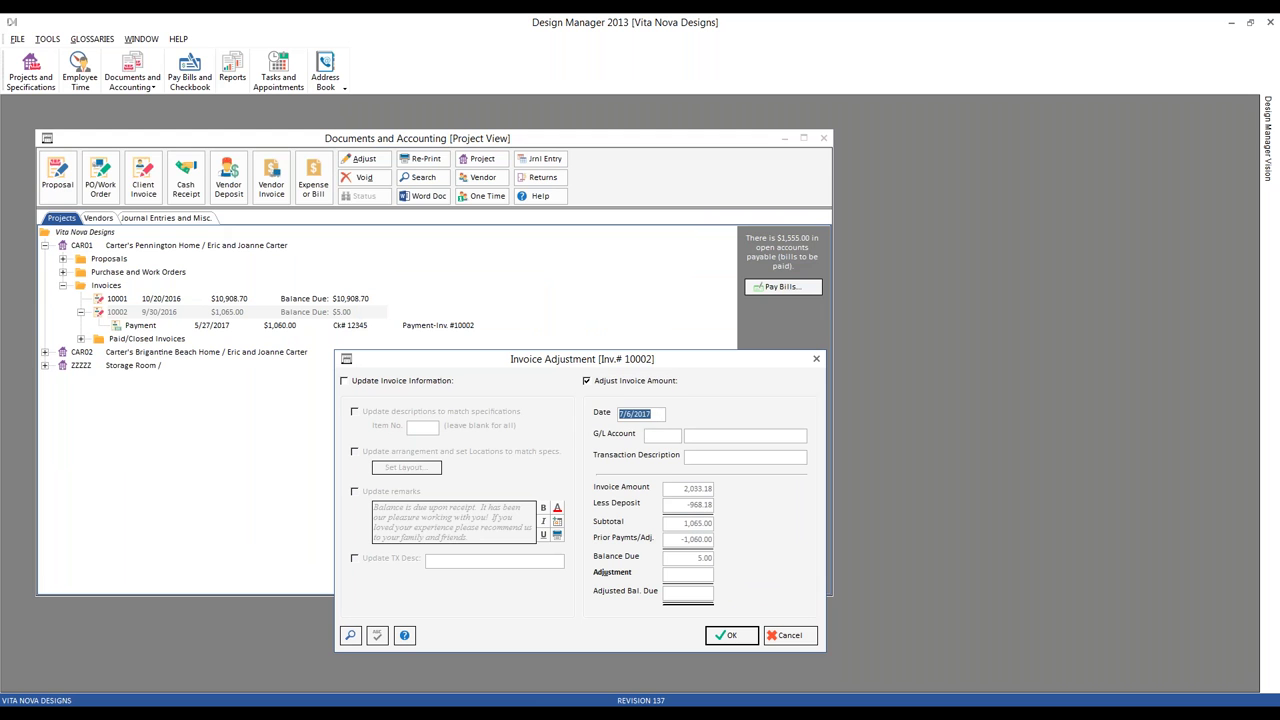
{"action": "type", "text": "5/27/2017"}
{"action": "key", "text": "shift+Tab"}
{"action": "left_click", "coordinate": [666, 455]}
Step: Choose G/L account 41900 Furniture for the adjustment
{"action": "left_click", "coordinate": [350, 636]}
{"action": "type", "text": "49"}
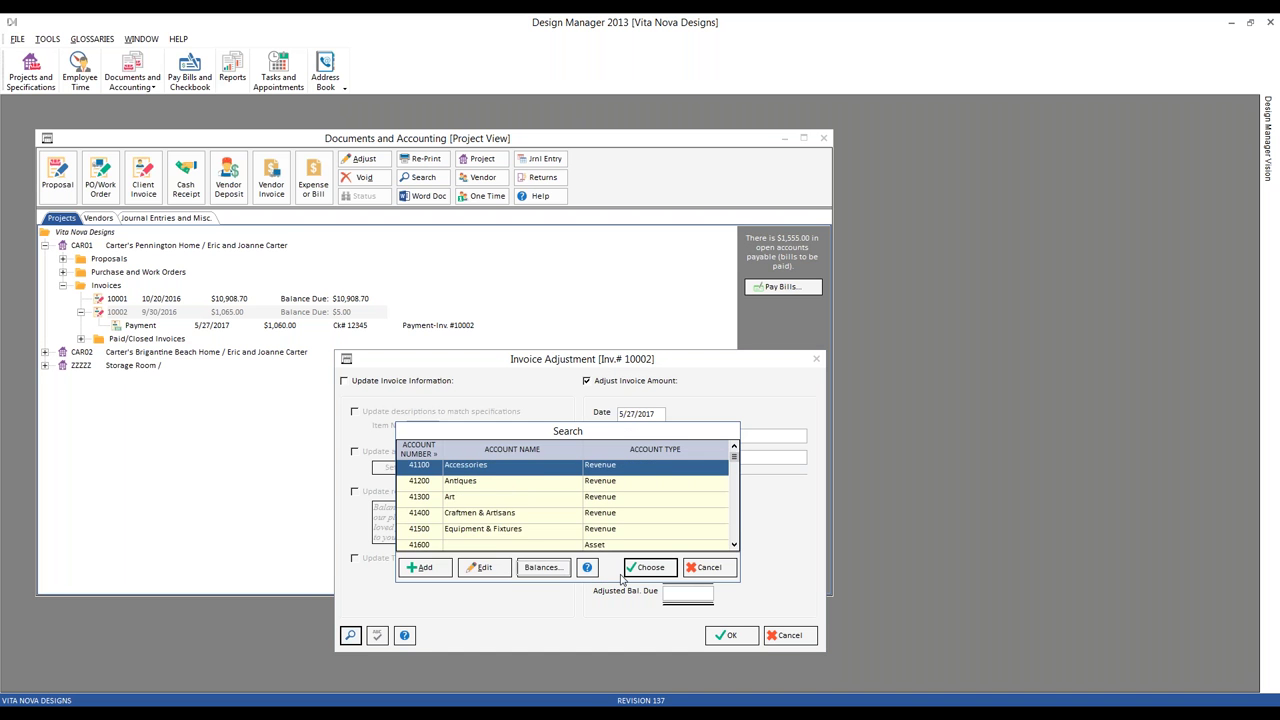
{"action": "key", "text": "BackSpace"}
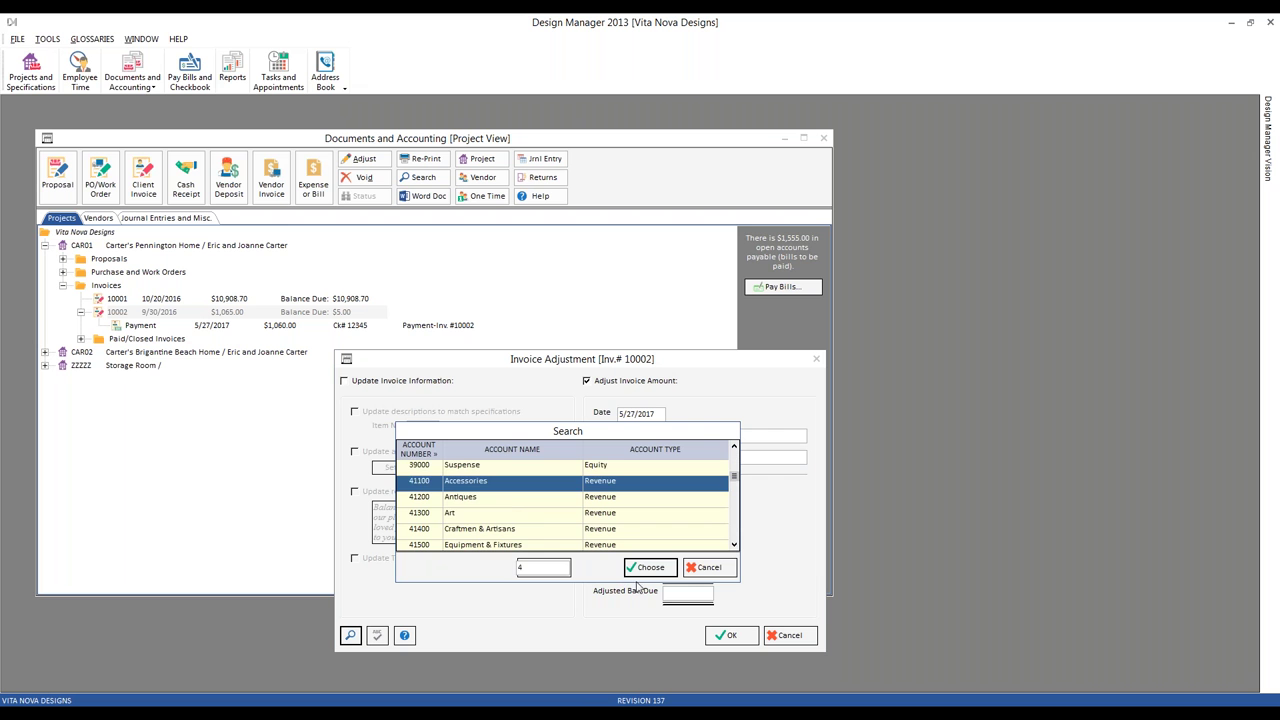
{"action": "scroll", "coordinate": [535, 500], "scroll_direction": "down", "scroll_amount": 3}
{"action": "scroll", "coordinate": [535, 485], "scroll_direction": "down", "scroll_amount": 4}
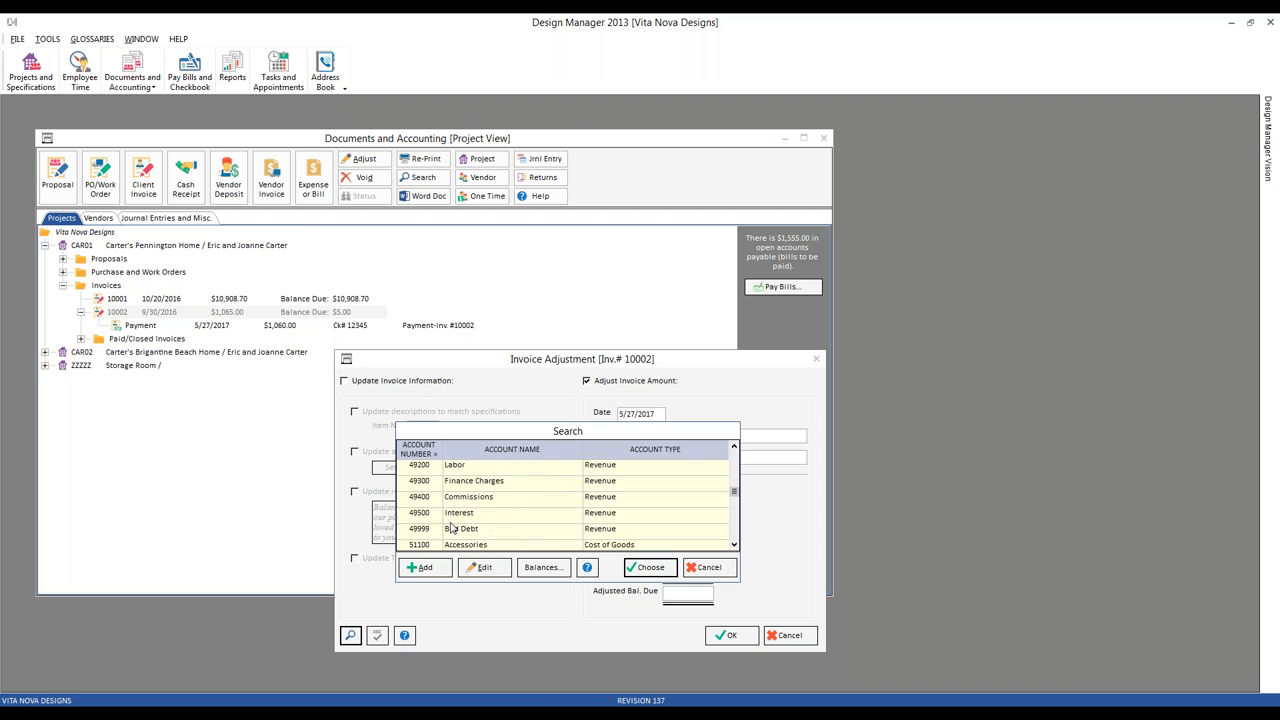
{"action": "scroll", "coordinate": [492, 500], "scroll_direction": "up", "scroll_amount": 3}
{"action": "scroll", "coordinate": [492, 505], "scroll_direction": "up", "scroll_amount": 3}
{"action": "left_click", "coordinate": [476, 497]}
{"action": "left_click", "coordinate": [651, 567]}
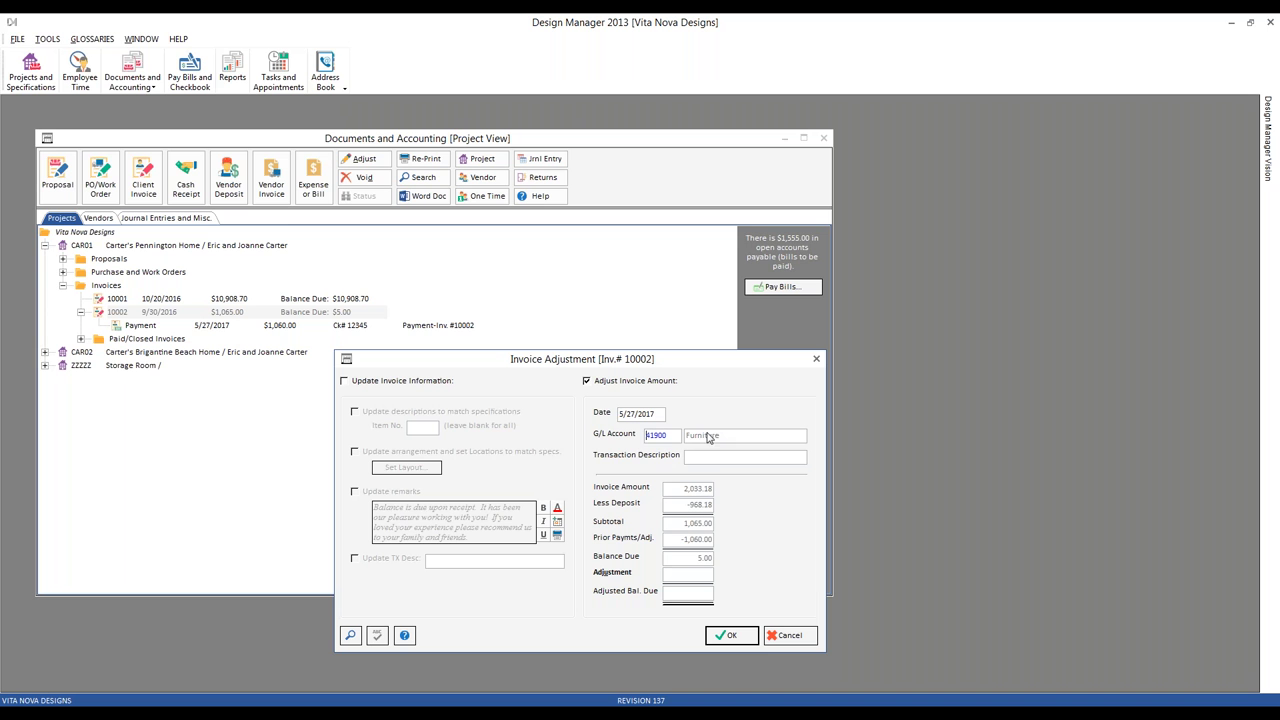
Step: Describe the adjustment as 'slight underpayment' for -5.00 and confirm it
{"action": "left_click", "coordinate": [712, 458]}
{"action": "type", "text": "slight underpayment"}
{"action": "key", "text": "Tab"}
{"action": "key", "text": "Return"}
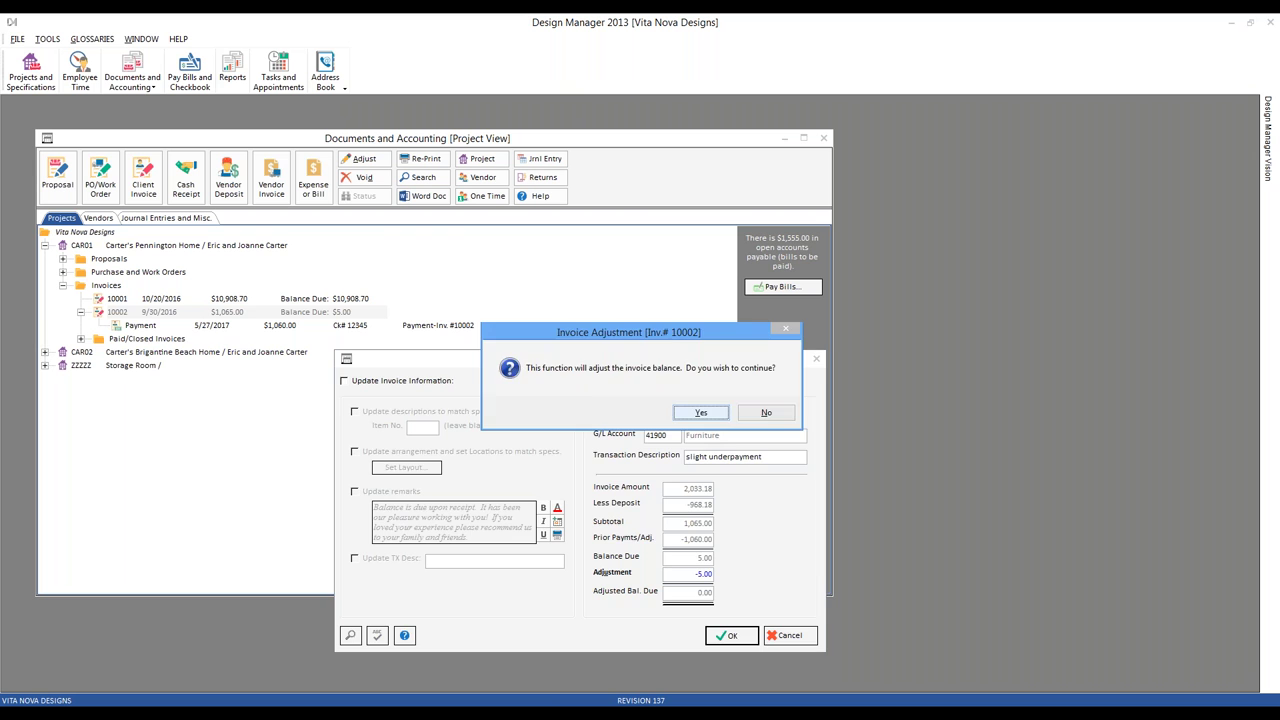
{"action": "key", "text": "Return"}
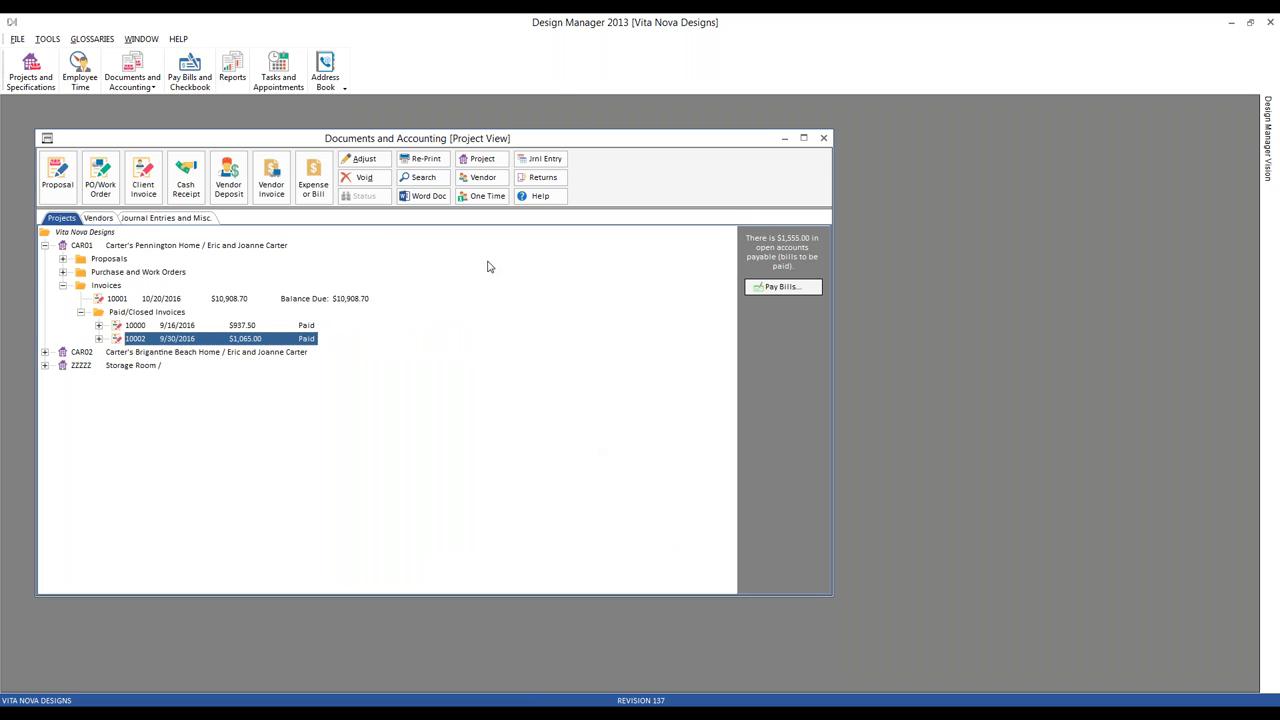
Step: Run Aged Accounts Receivable, confirm only invoices 10001 and 10003 remain, then close the preview
{"action": "left_click", "coordinate": [232, 70]}
{"action": "left_click_drag", "start_coordinate": [243, 210], "coordinate": [359, 211]}
{"action": "left_click", "coordinate": [226, 256]}
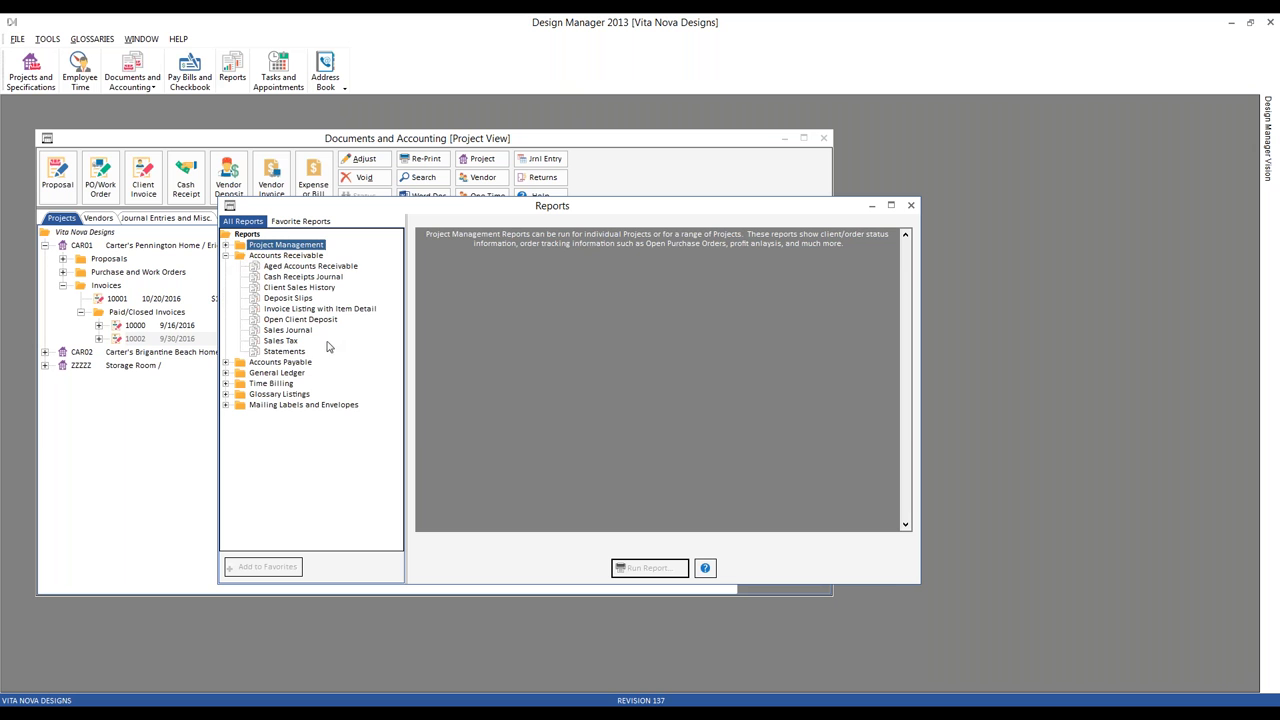
{"action": "left_click", "coordinate": [318, 266]}
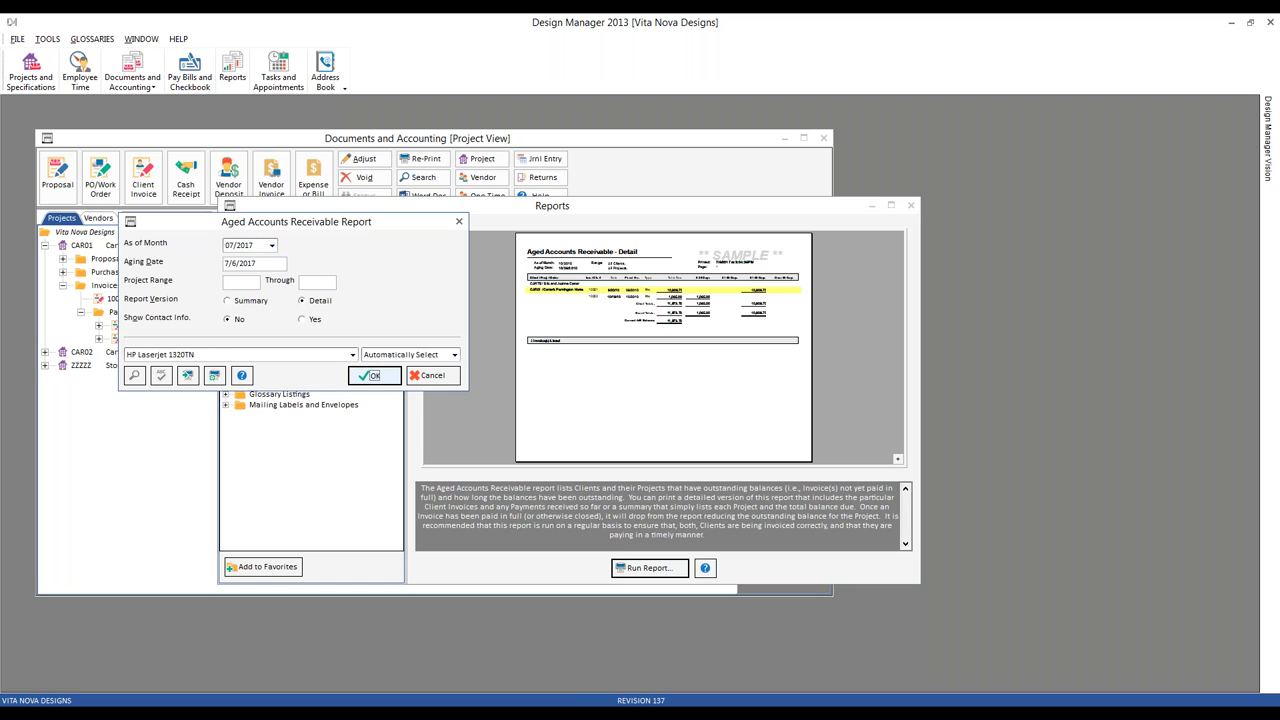
{"action": "left_click", "coordinate": [372, 376]}
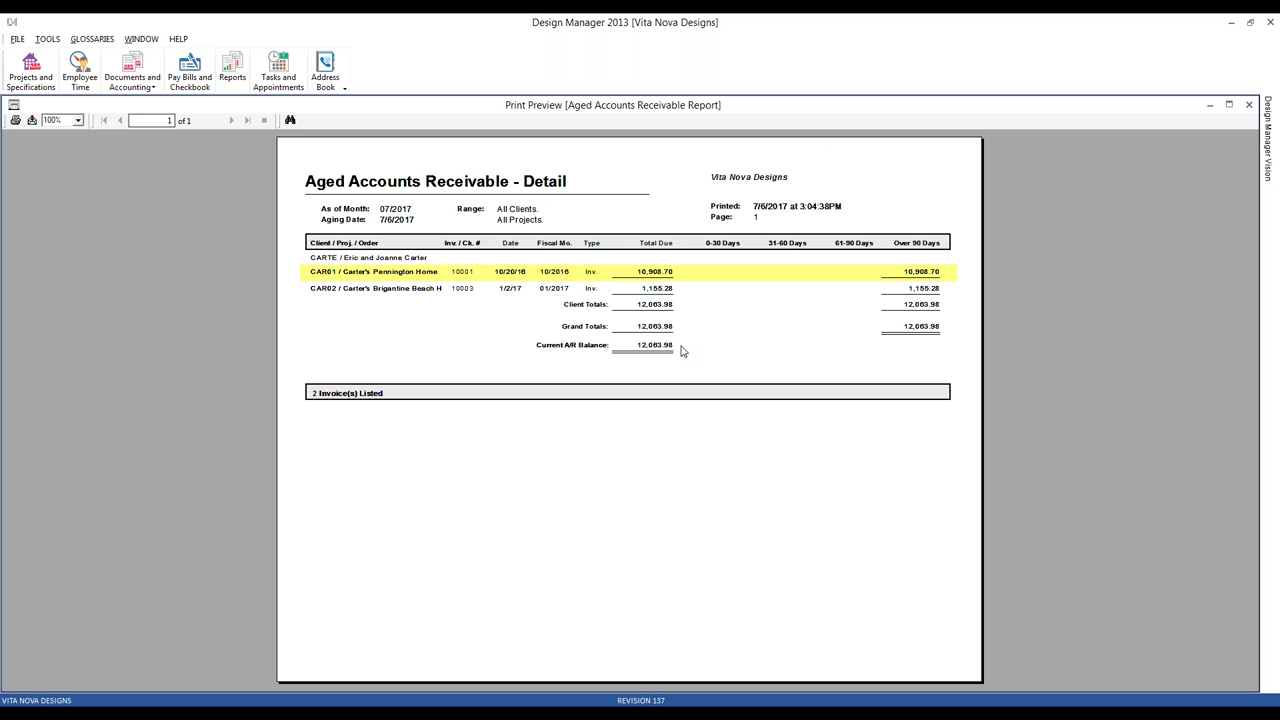
{"action": "left_click", "coordinate": [1248, 104]}
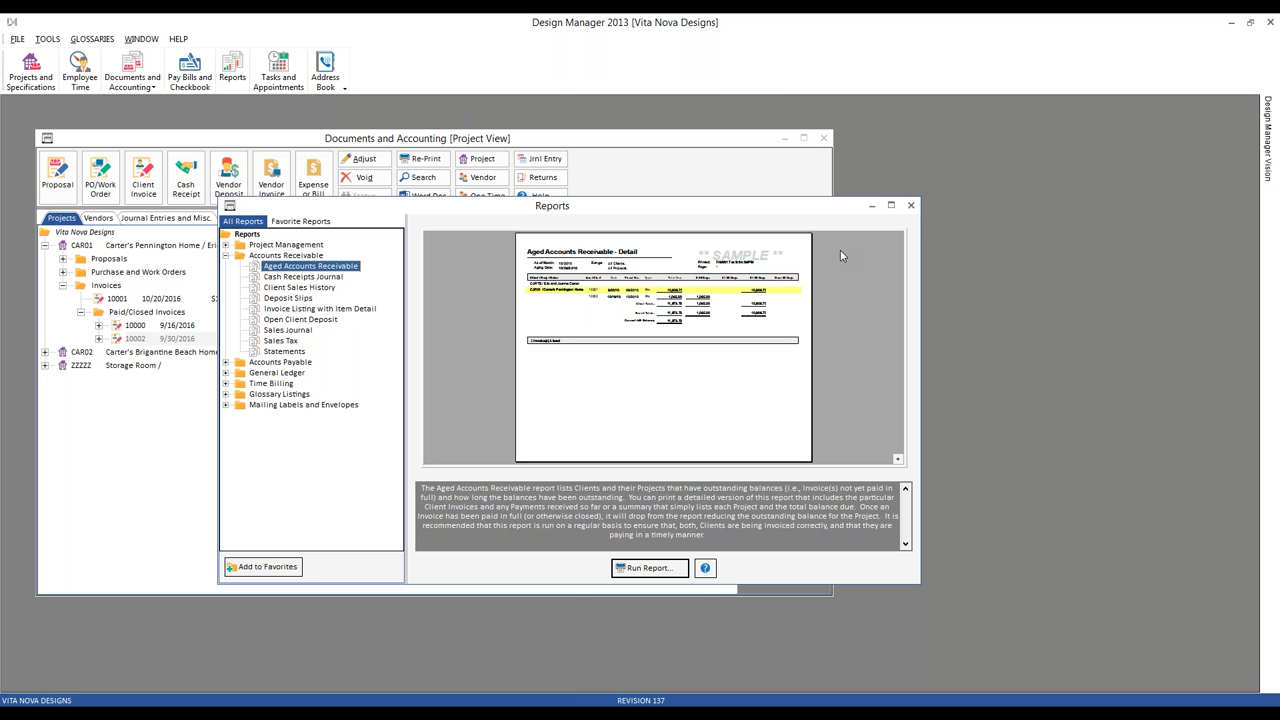
Step: Close the 2013 windows and run Pro 8.0's Open Client Deposit report
{"action": "left_click", "coordinate": [910, 205]}
{"action": "left_click", "coordinate": [823, 138]}
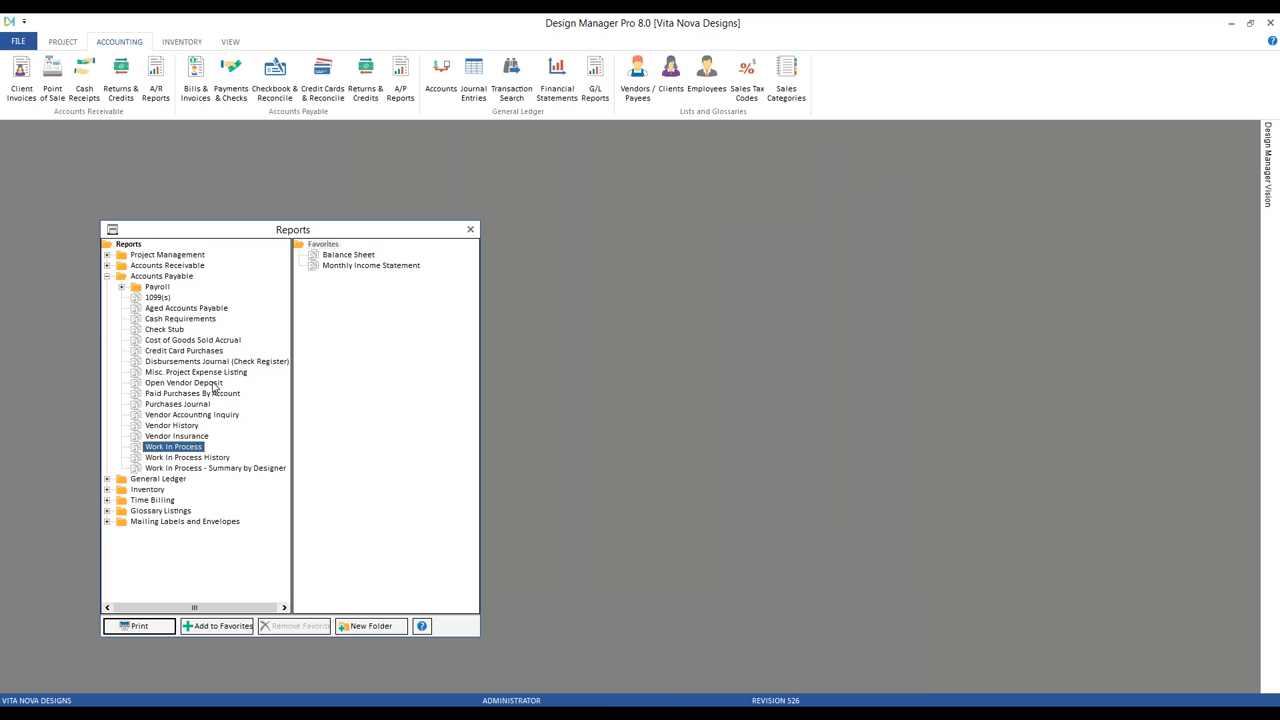
{"action": "left_click", "coordinate": [107, 276]}
{"action": "left_click", "coordinate": [108, 266]}
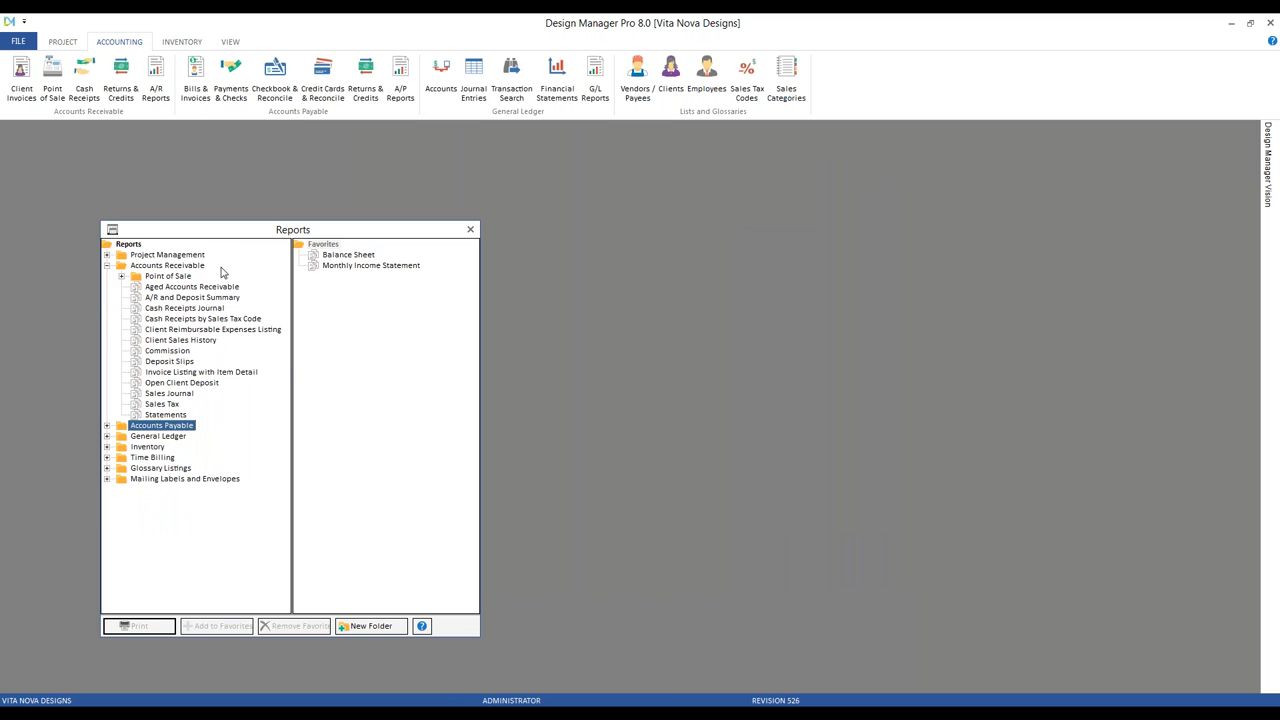
{"action": "left_click", "coordinate": [184, 342]}
{"action": "left_click", "coordinate": [184, 351]}
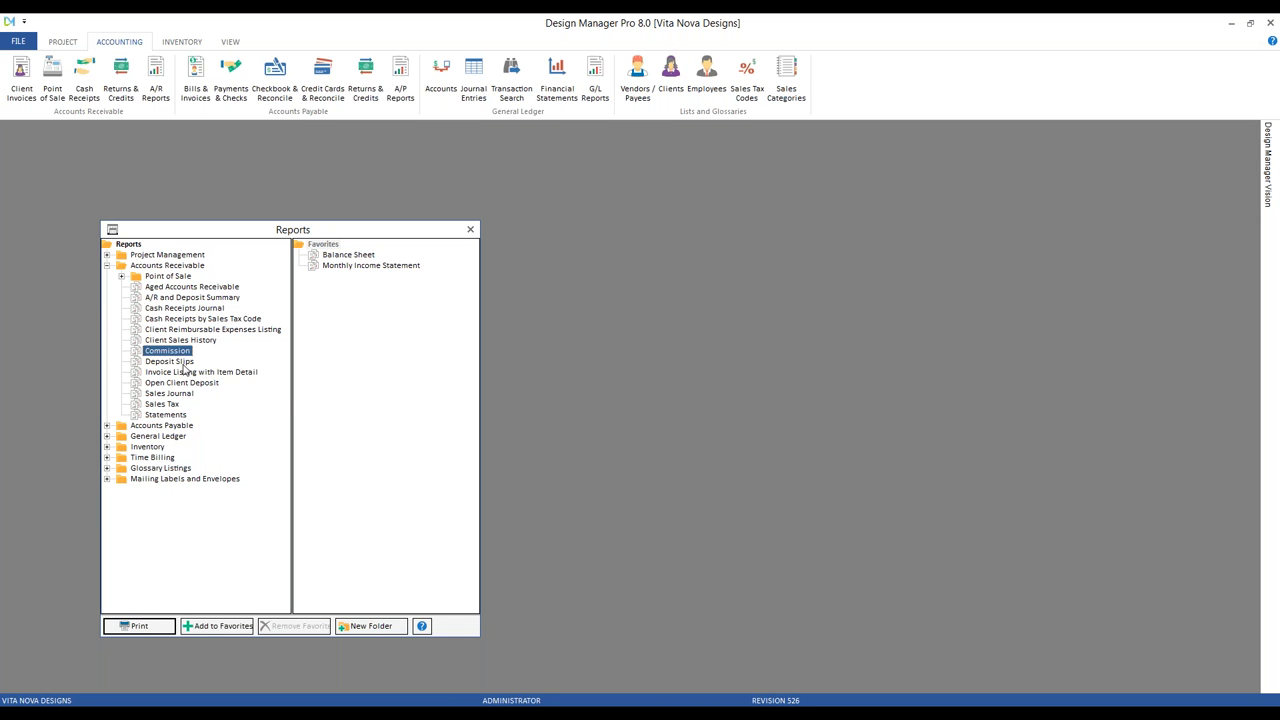
{"action": "double_click", "coordinate": [190, 384]}
{"action": "left_click", "coordinate": [377, 393]}
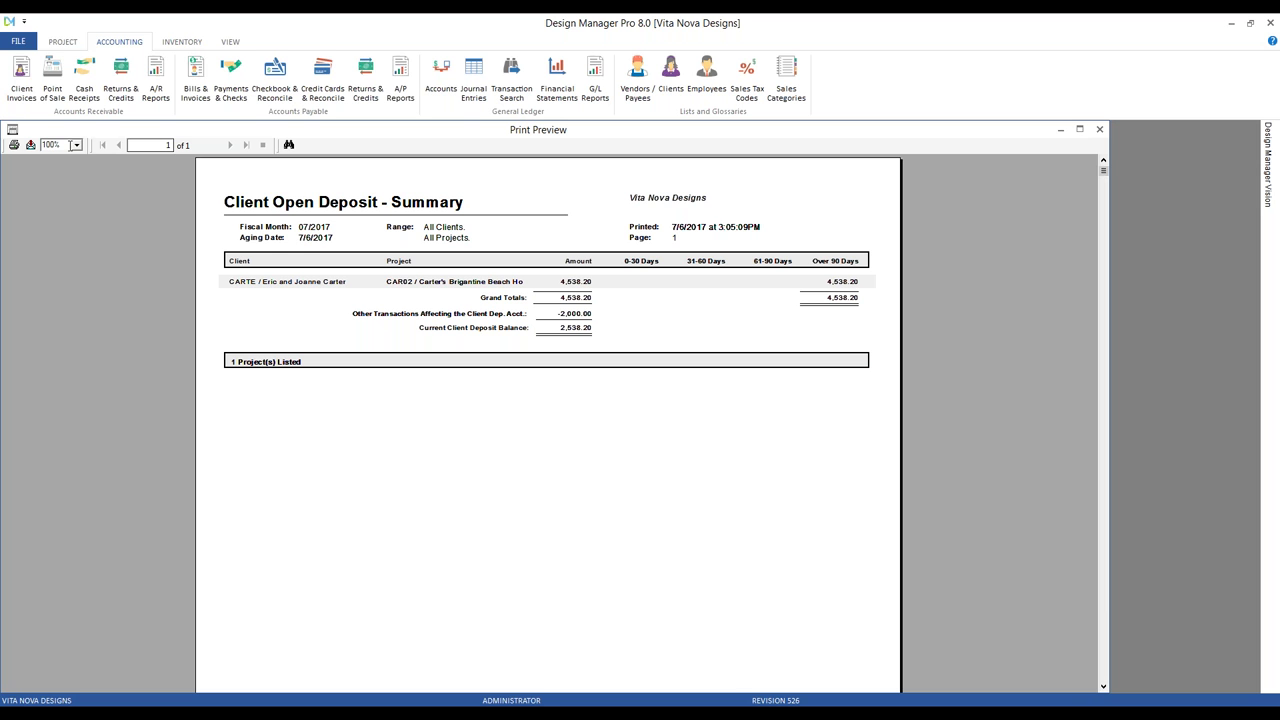
Step: Review the 2,538.20 client deposit balance at 150% zoom, then close the preview
{"action": "left_click", "coordinate": [76, 145]}
{"action": "left_click", "coordinate": [64, 205]}
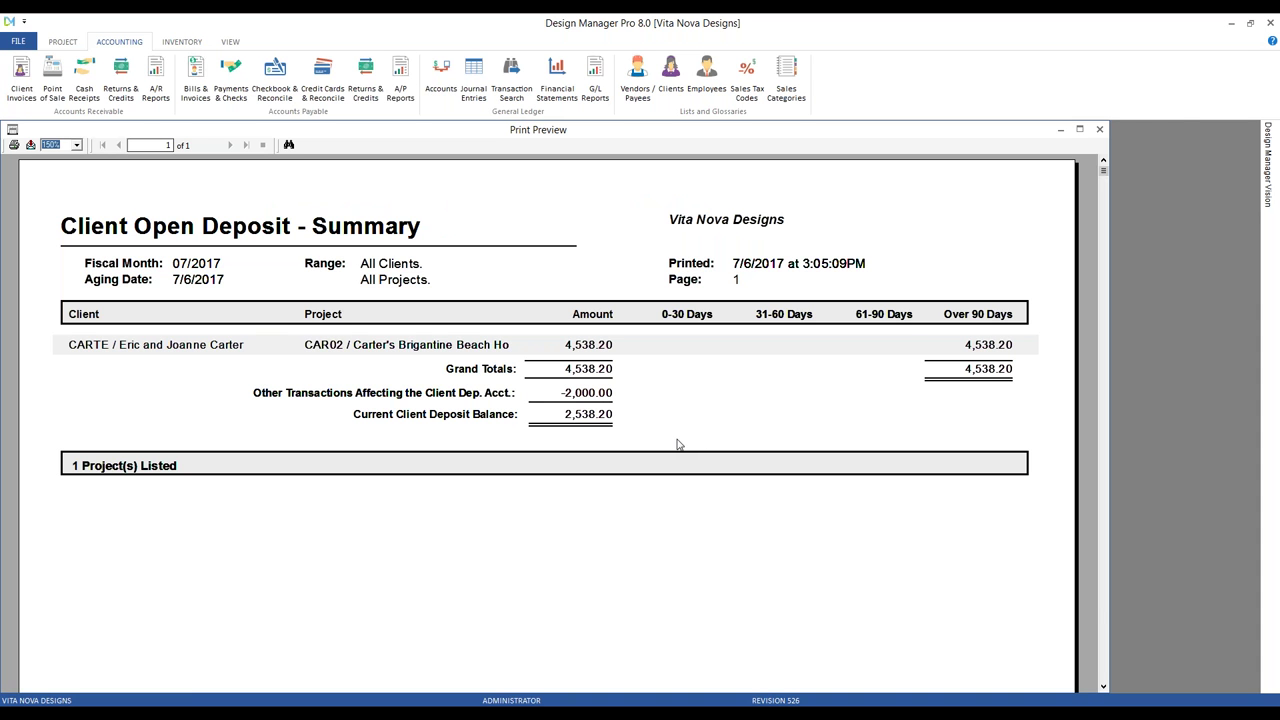
{"action": "left_click", "coordinate": [1100, 129]}
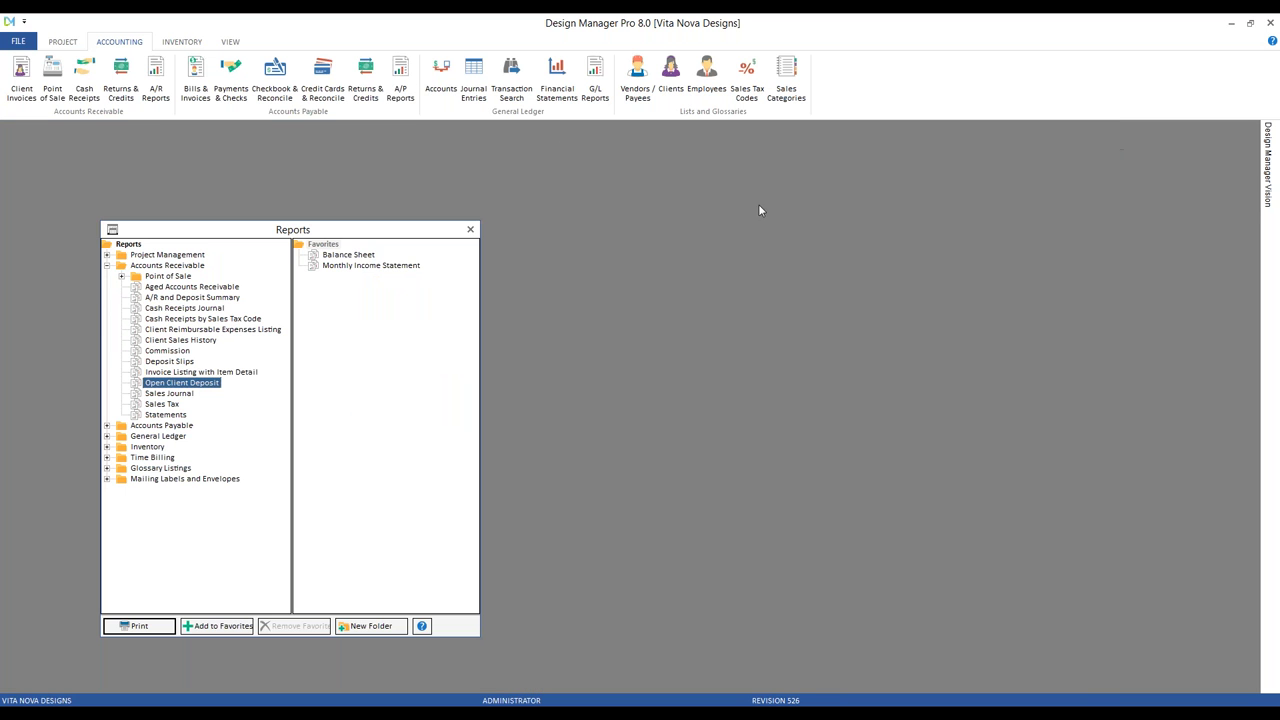
Step: Open Transaction Search in Pro 8.0, and also in Design Manager 2013
{"action": "left_click", "coordinate": [511, 80]}
{"action": "left_click_drag", "start_coordinate": [337, 137], "coordinate": [394, 143]}
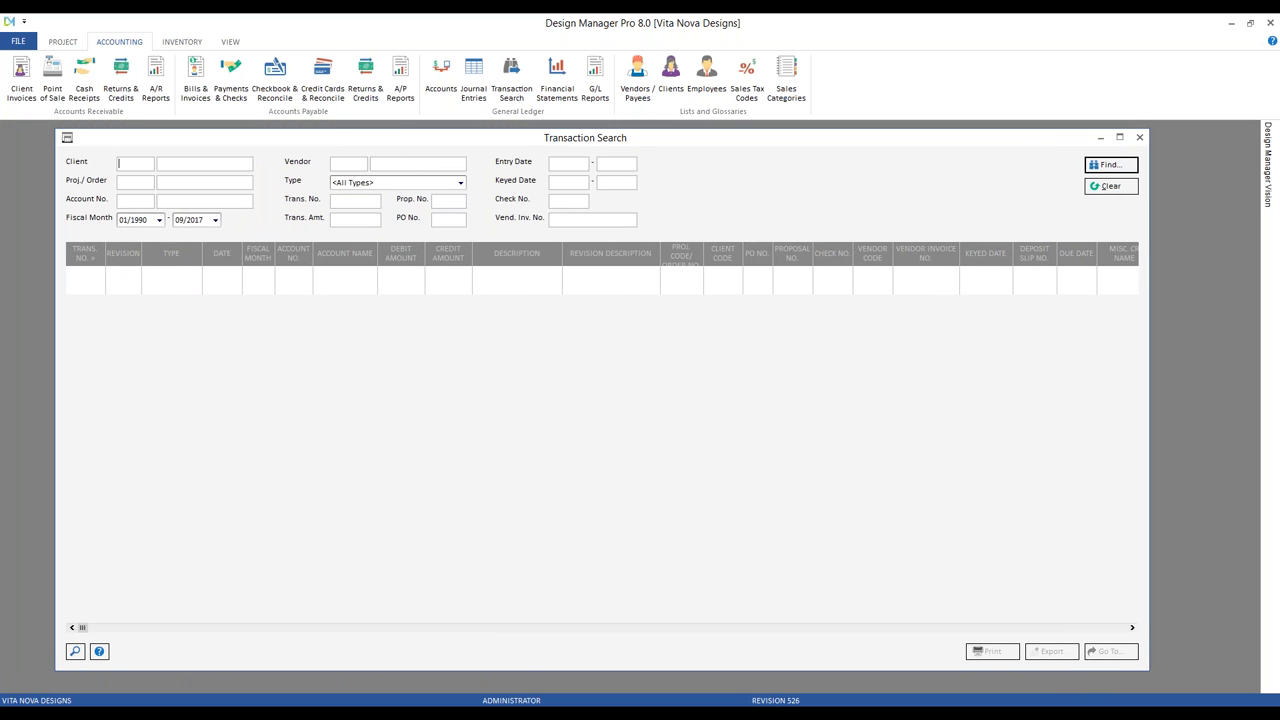
{"action": "mouse_move", "coordinate": [448, 712]}
{"action": "left_click", "coordinate": [448, 650]}
{"action": "left_click", "coordinate": [133, 70]}
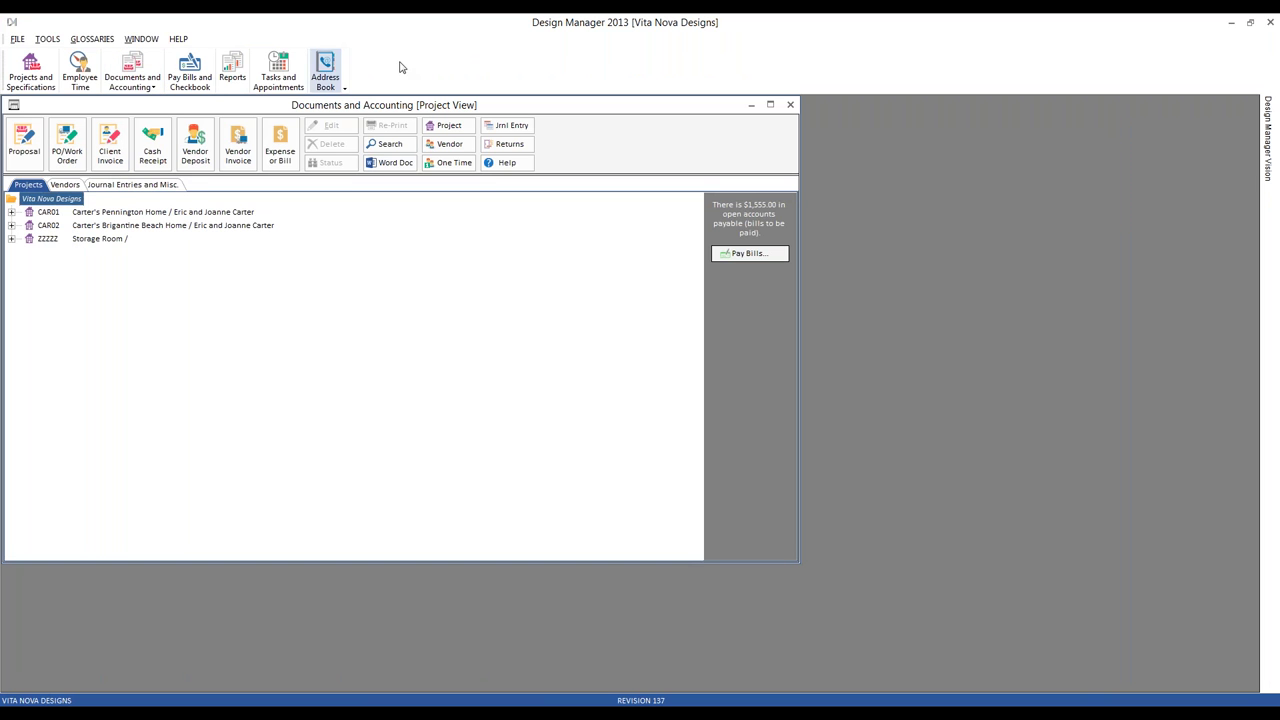
{"action": "left_click", "coordinate": [395, 145]}
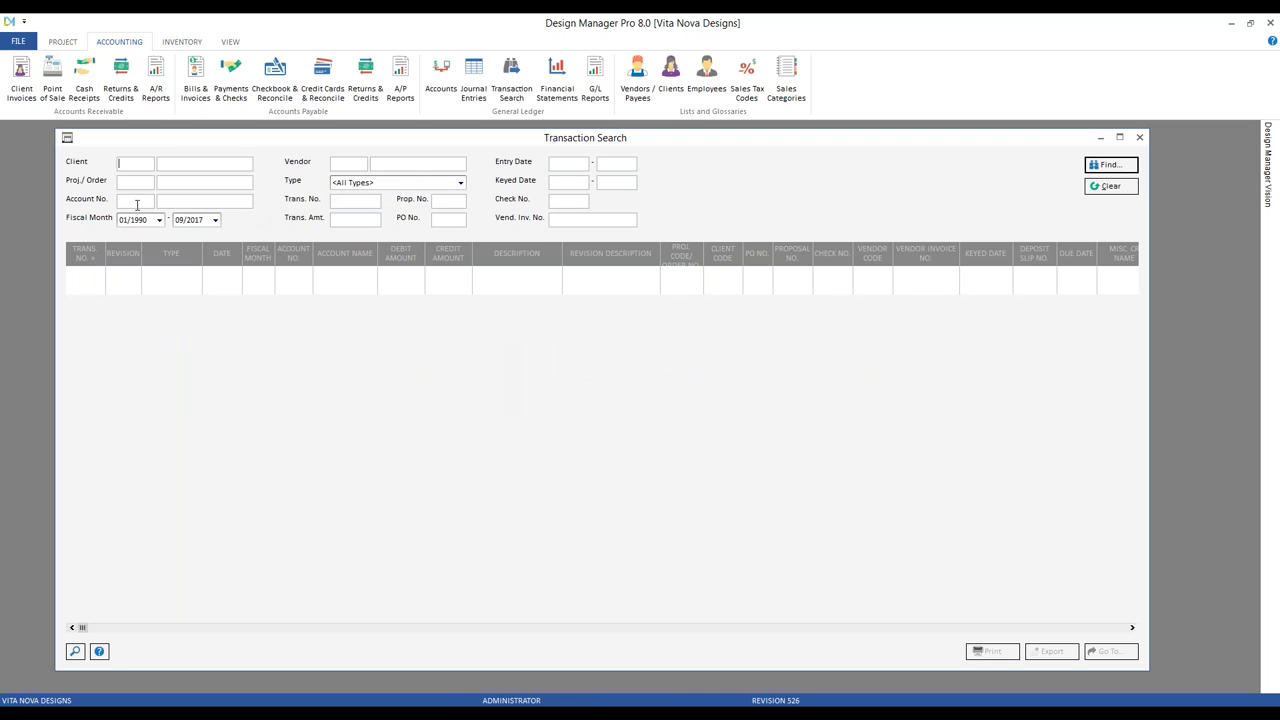
Step: Filter the transaction search to account 23000 Client Deposits
{"action": "left_click", "coordinate": [74, 651]}
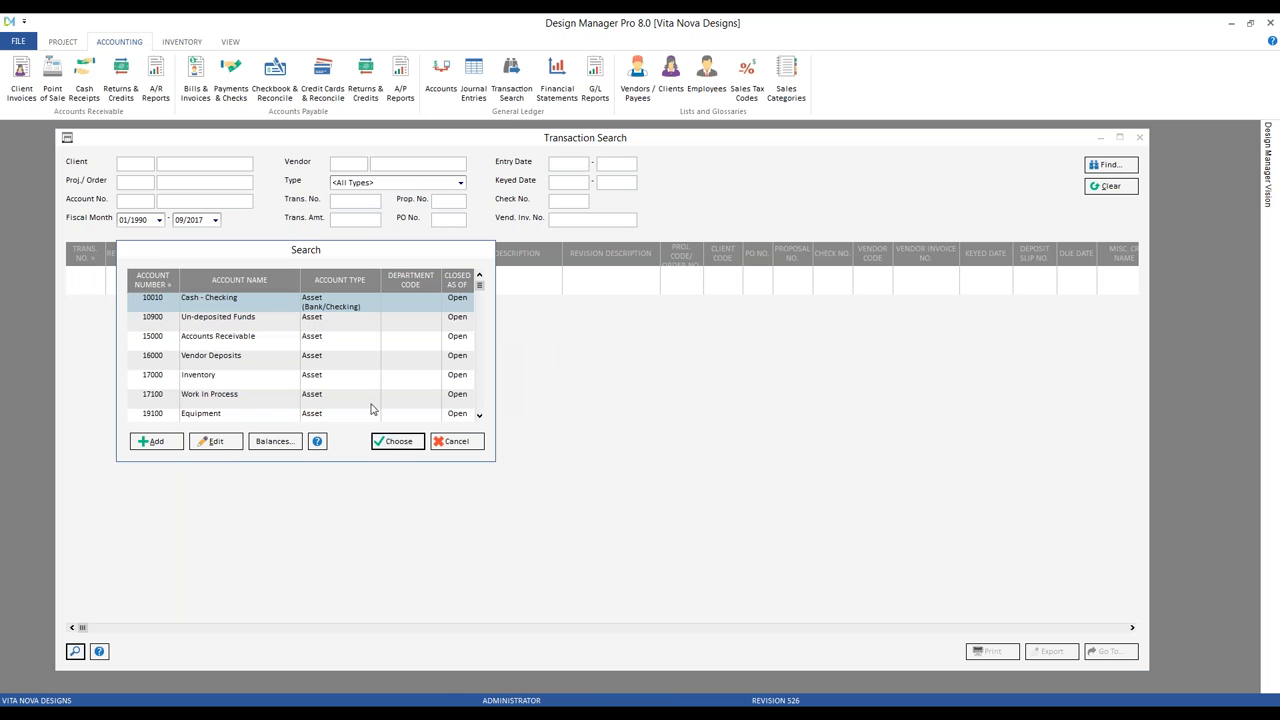
{"action": "scroll", "coordinate": [297, 341], "scroll_direction": "down", "scroll_amount": 1}
{"action": "scroll", "coordinate": [265, 369], "scroll_direction": "down", "scroll_amount": 2}
{"action": "scroll", "coordinate": [243, 383], "scroll_direction": "down", "scroll_amount": 1}
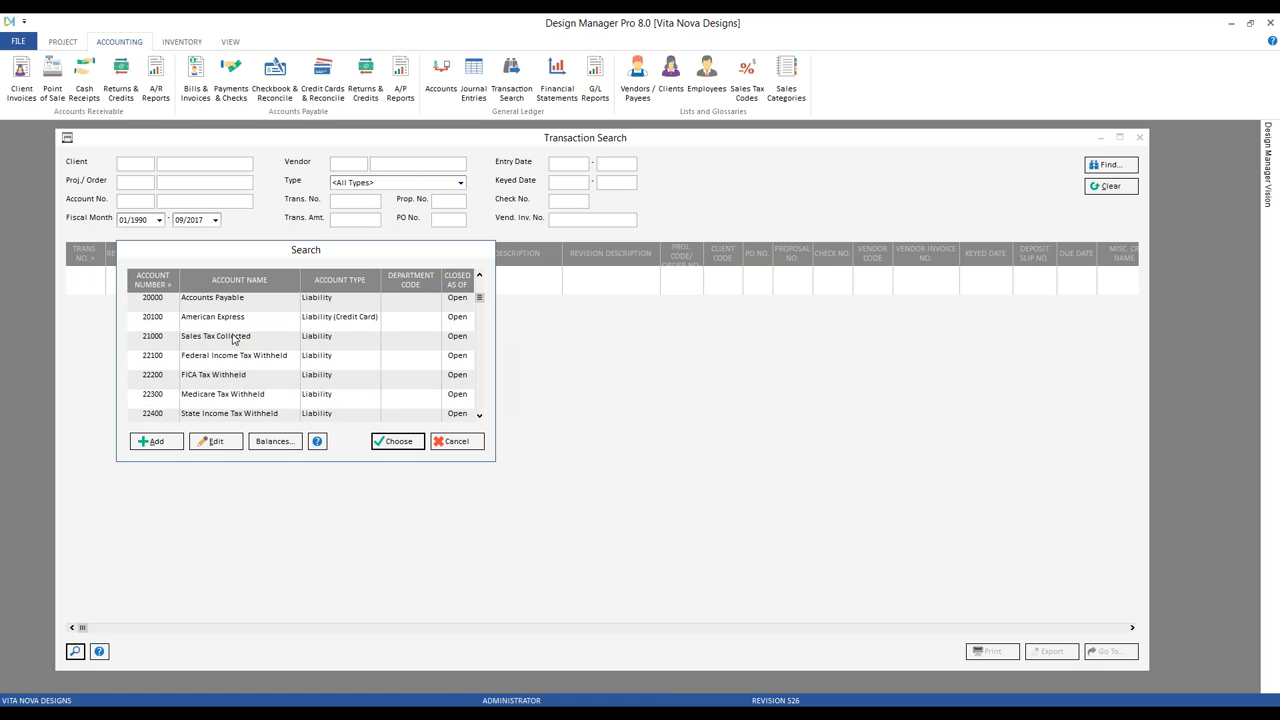
{"action": "scroll", "coordinate": [237, 341], "scroll_direction": "up", "scroll_amount": 2}
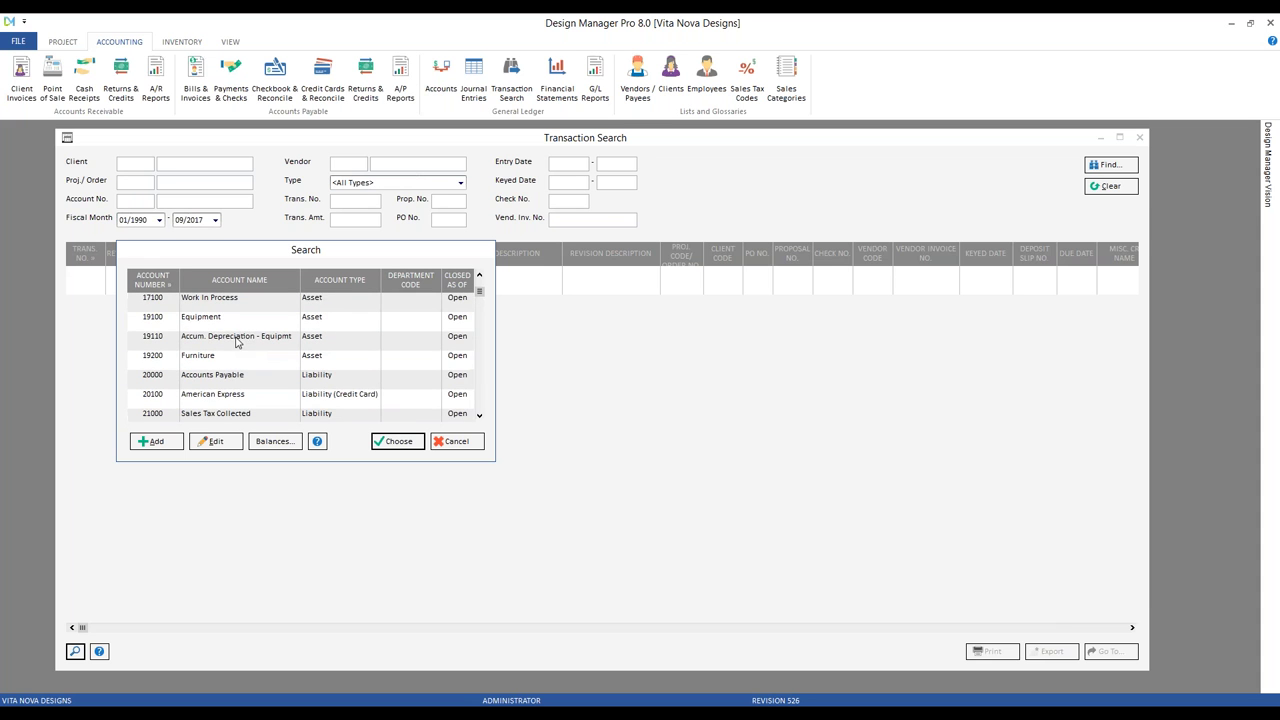
{"action": "left_click", "coordinate": [220, 284]}
{"action": "type", "text": "client"}
{"action": "key", "text": "Return"}
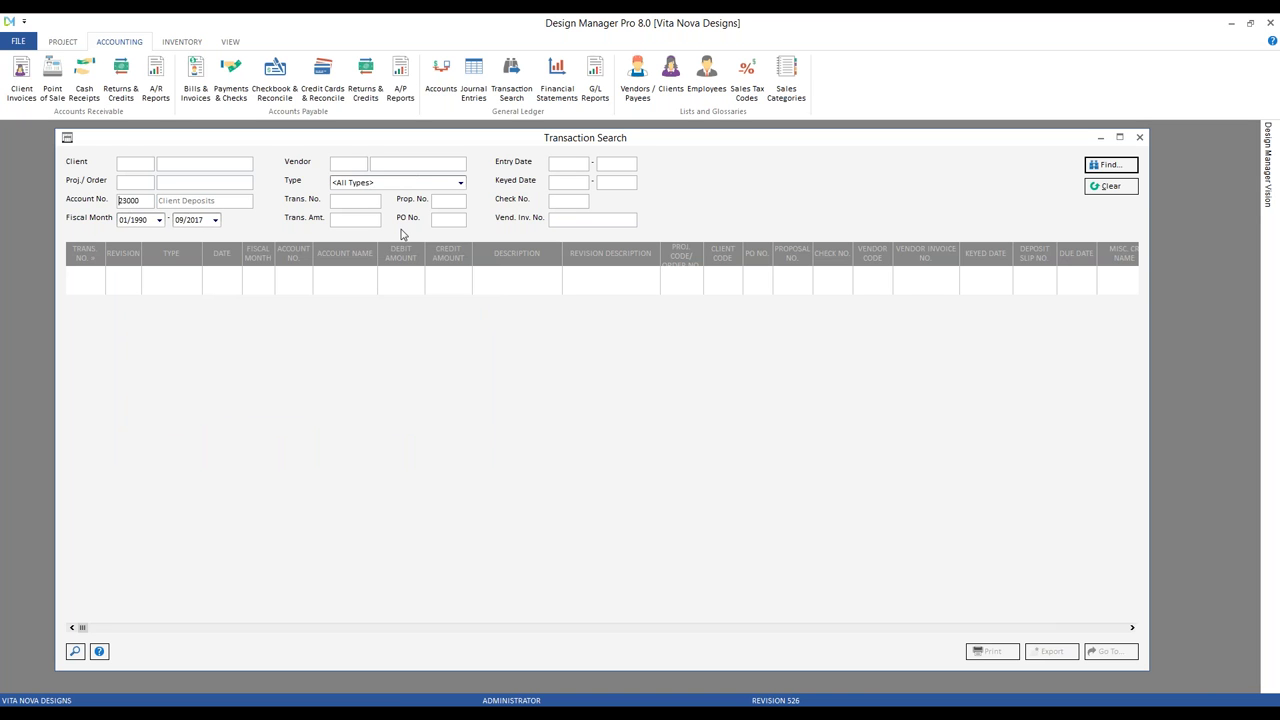
Step: Try the Operating Expenses and Misc. types, then set the type filter to Journal Entries
{"action": "left_click", "coordinate": [460, 183]}
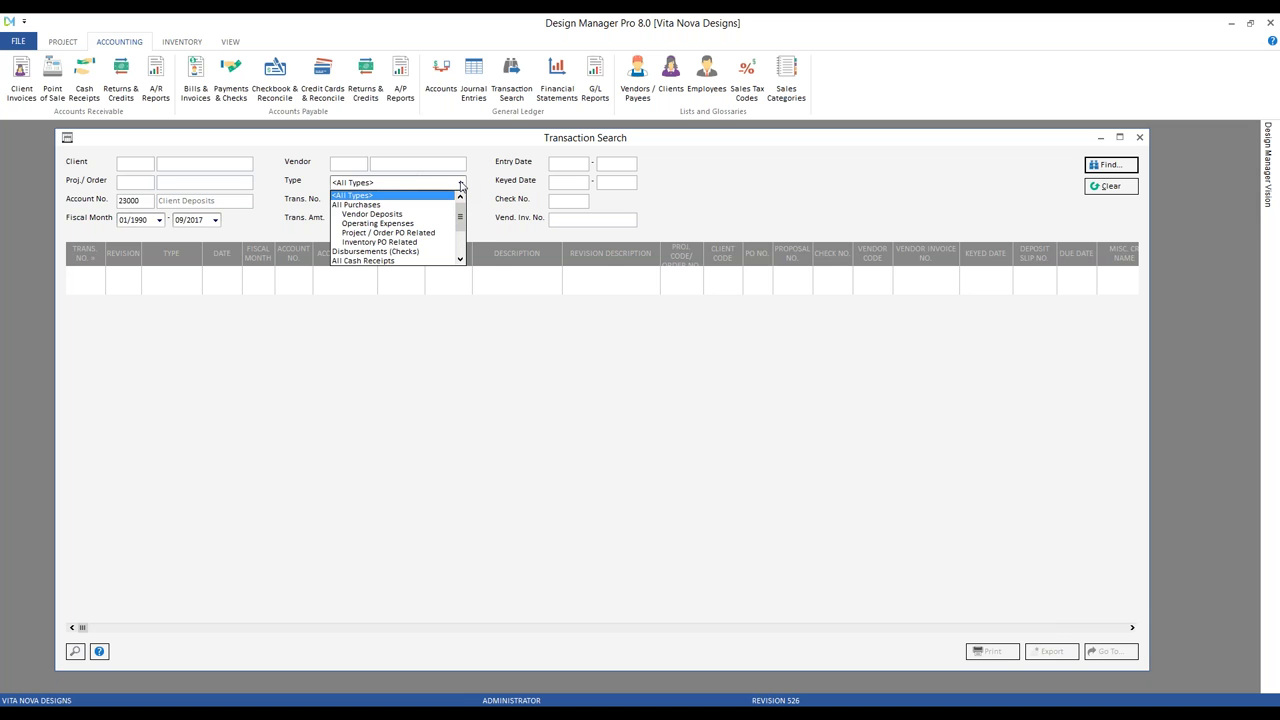
{"action": "left_click", "coordinate": [425, 224]}
{"action": "left_click", "coordinate": [1105, 166]}
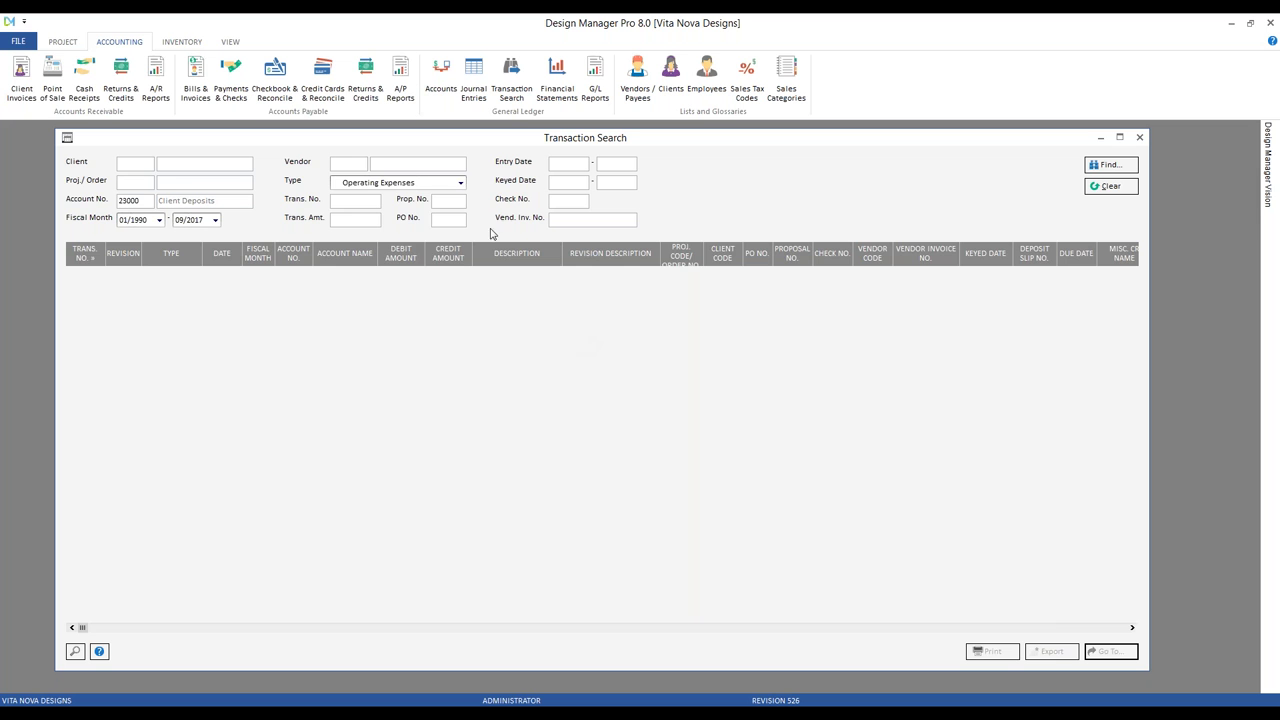
{"action": "left_click", "coordinate": [460, 183]}
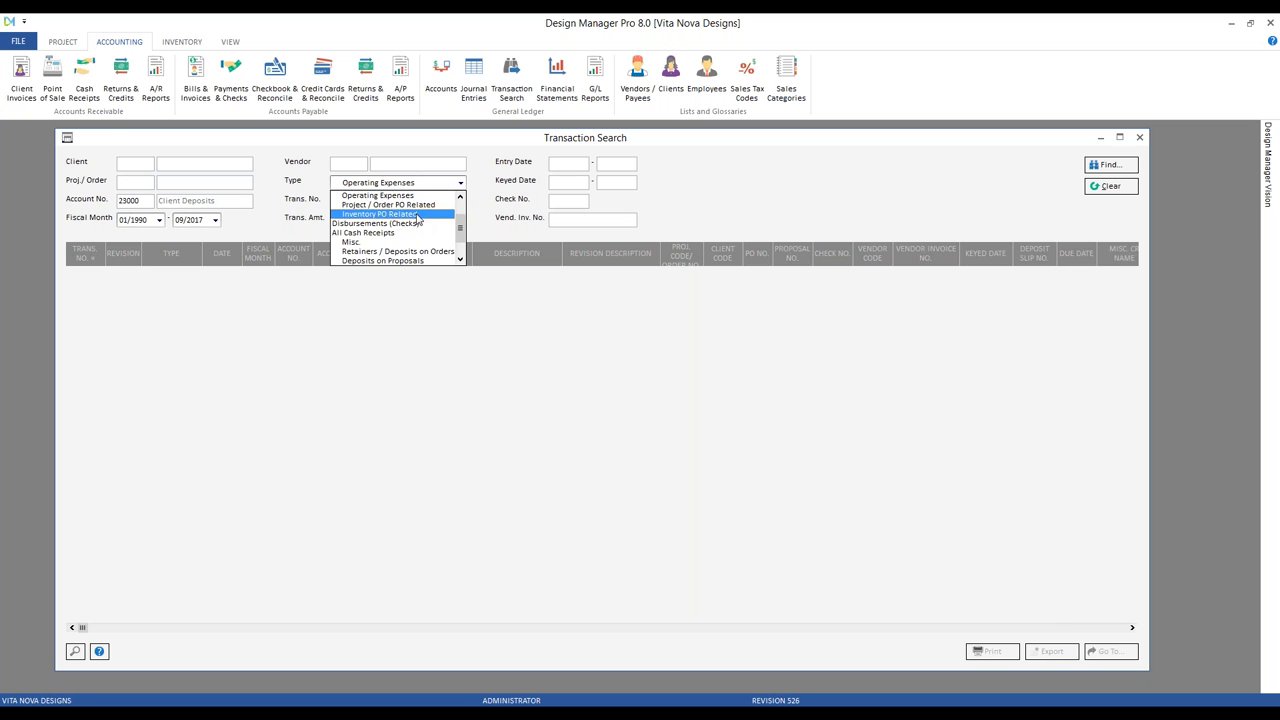
{"action": "left_click", "coordinate": [360, 243]}
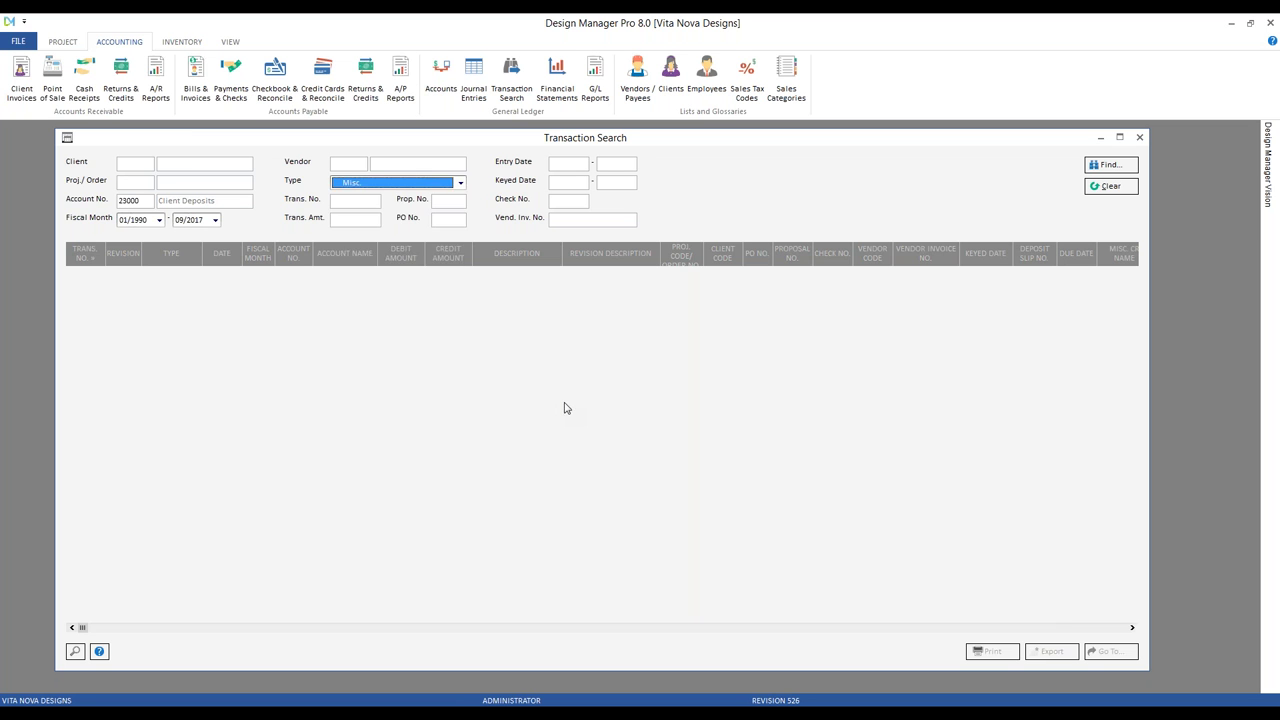
{"action": "left_click", "coordinate": [1124, 165]}
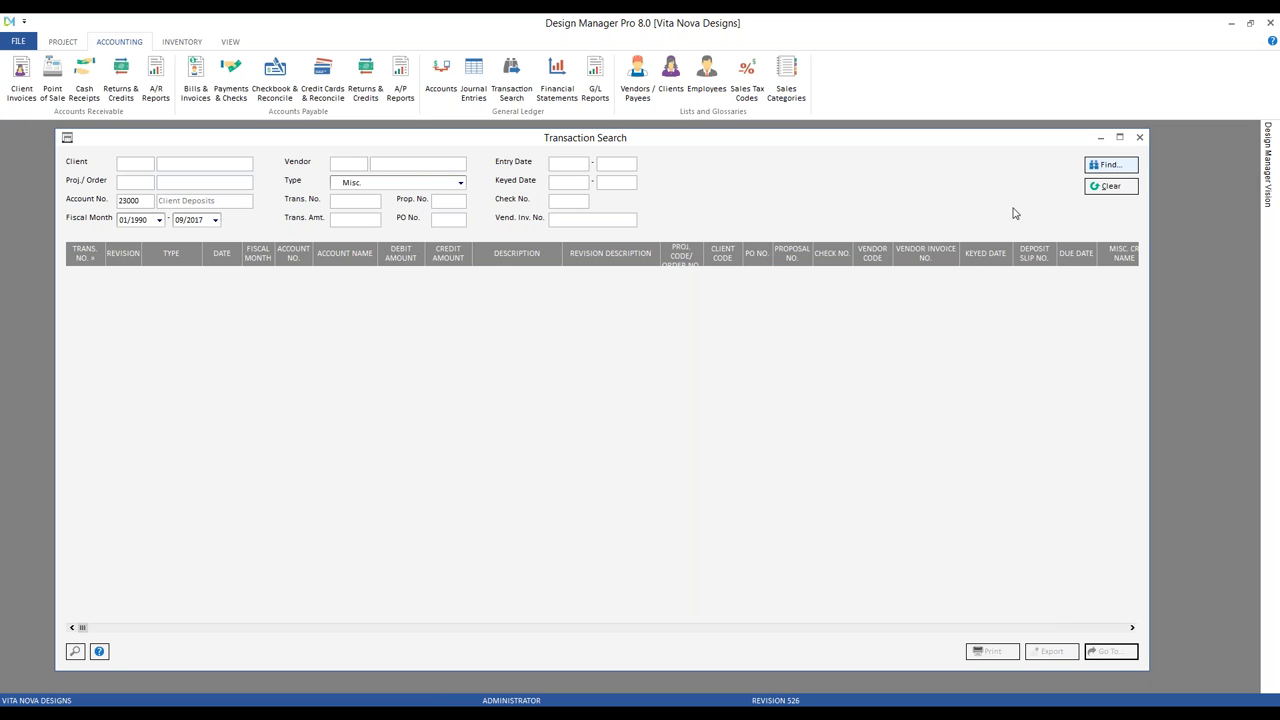
{"action": "left_click", "coordinate": [461, 184]}
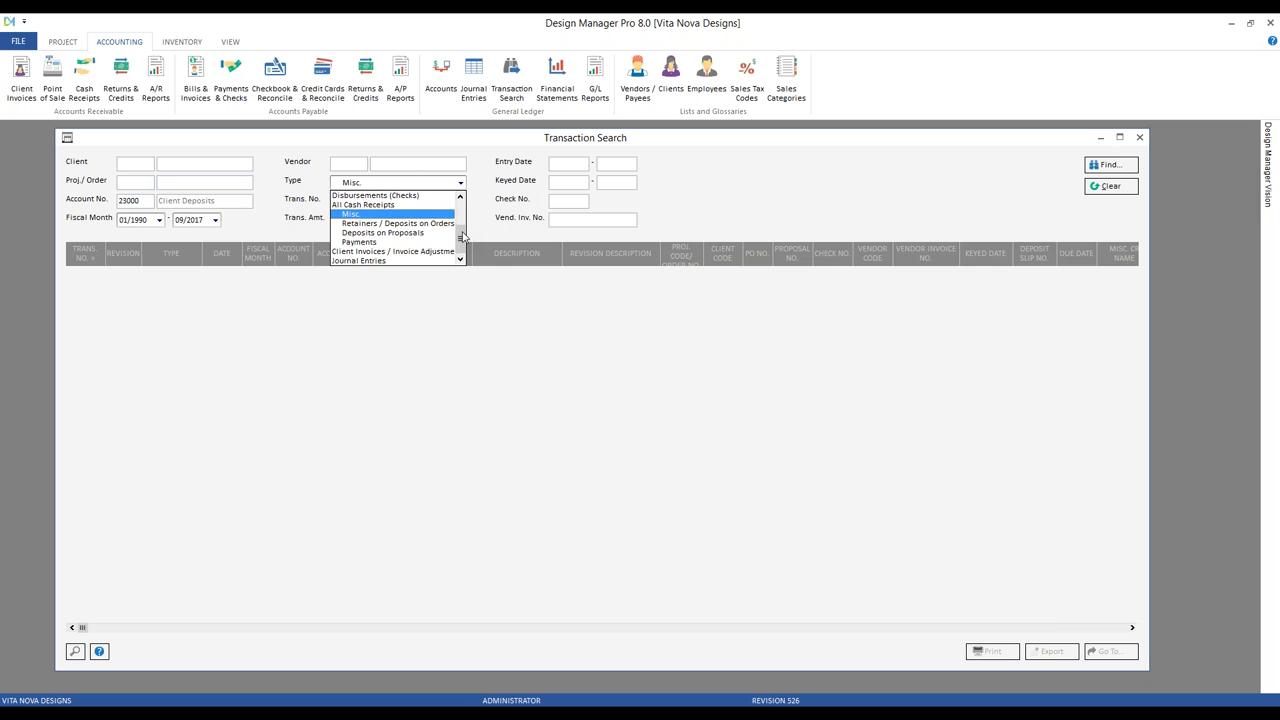
{"action": "left_click", "coordinate": [420, 260]}
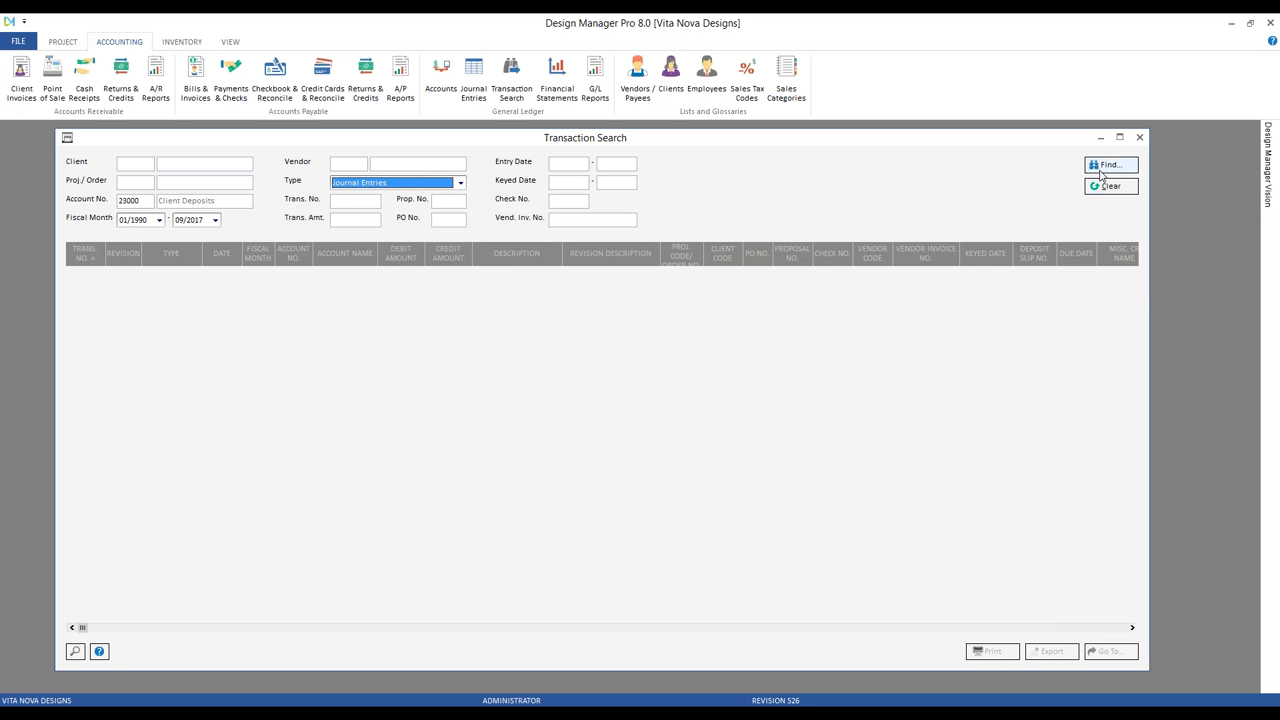
Step: Find journal entry 10000 'refund retainer' and inspect its 2,000.00 Client Deposits debit
{"action": "left_click", "coordinate": [1107, 165]}
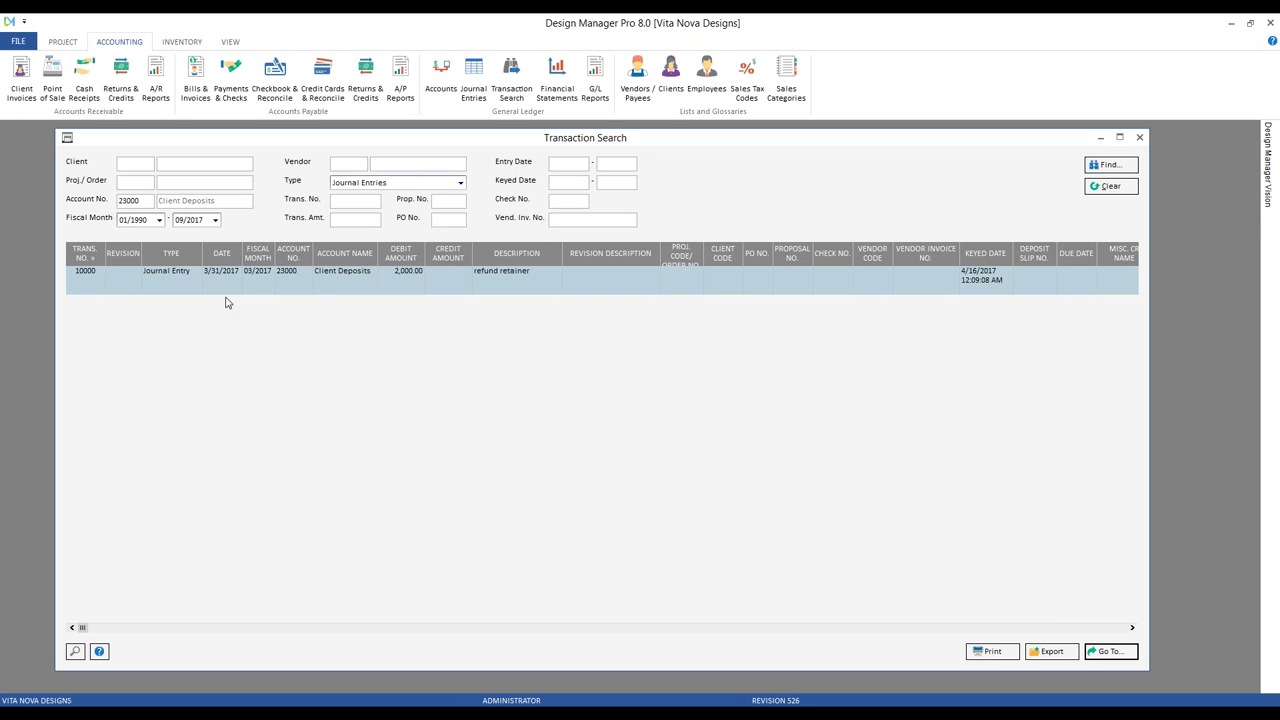
{"action": "left_click", "coordinate": [395, 285]}
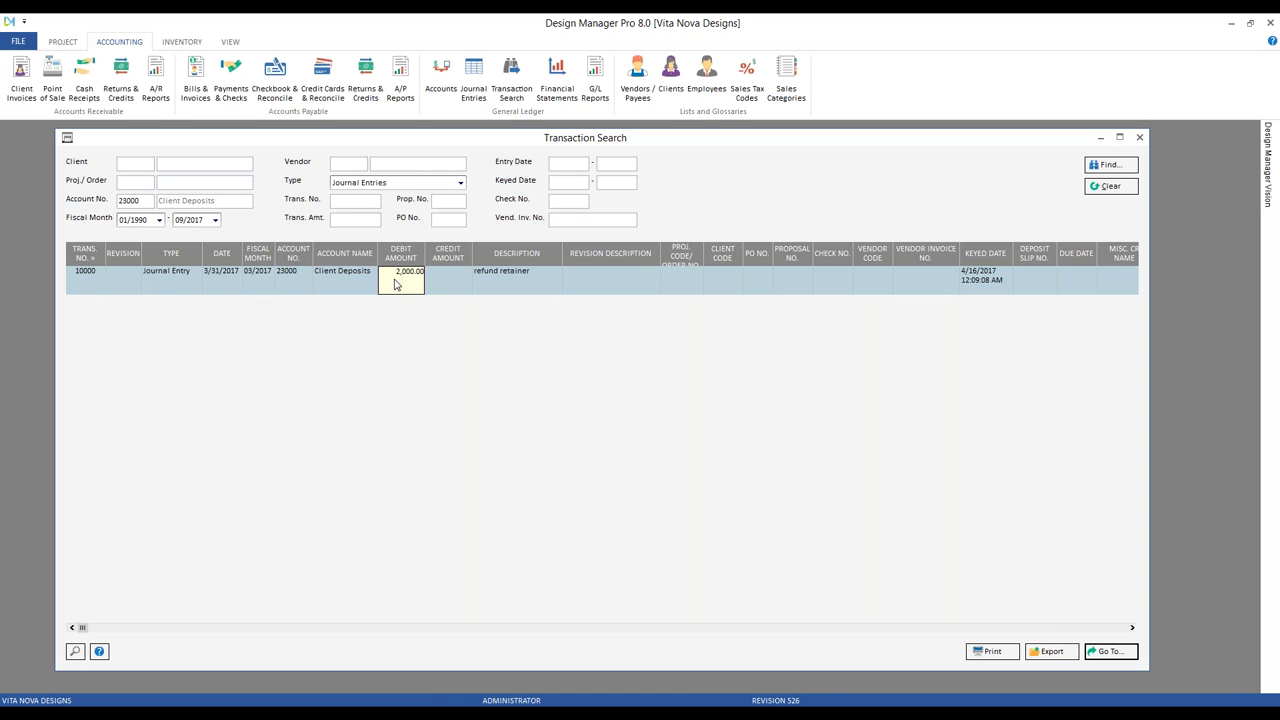
Step: Find journal entry 10000 'refund retainer', void it, and close the Journal Entries list
{"action": "left_click", "coordinate": [1111, 651]}
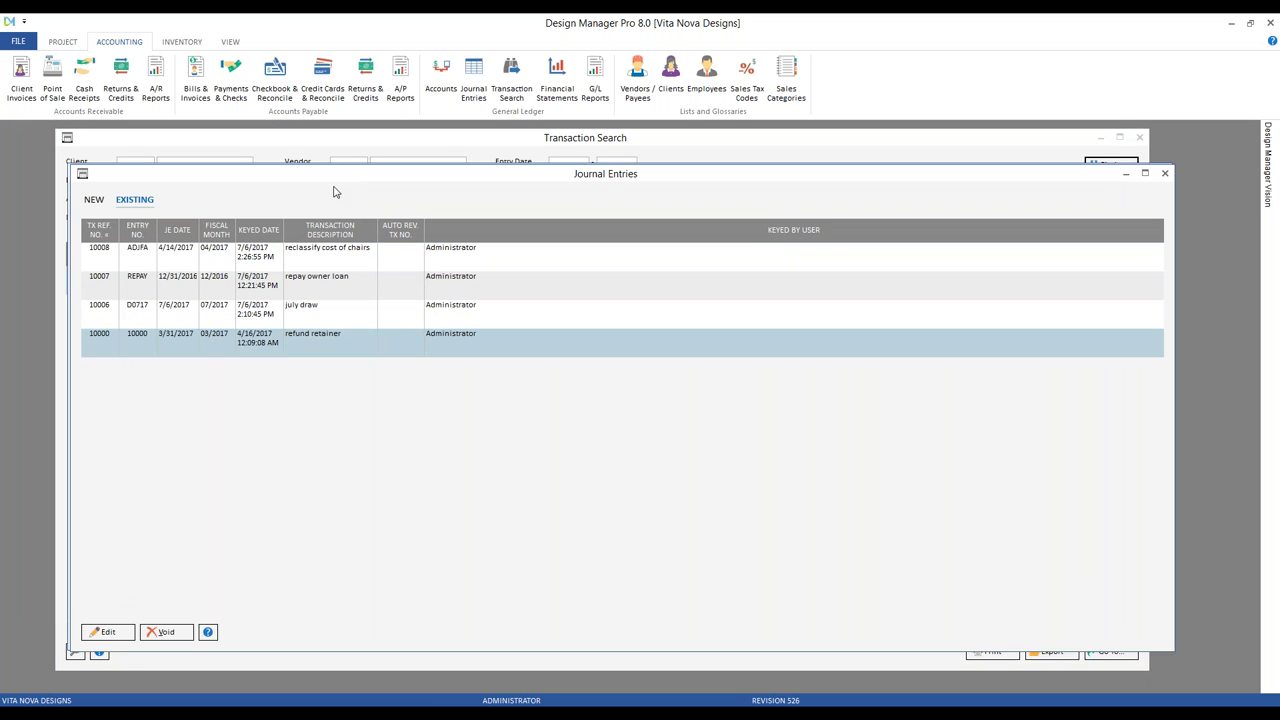
{"action": "left_click", "coordinate": [375, 365]}
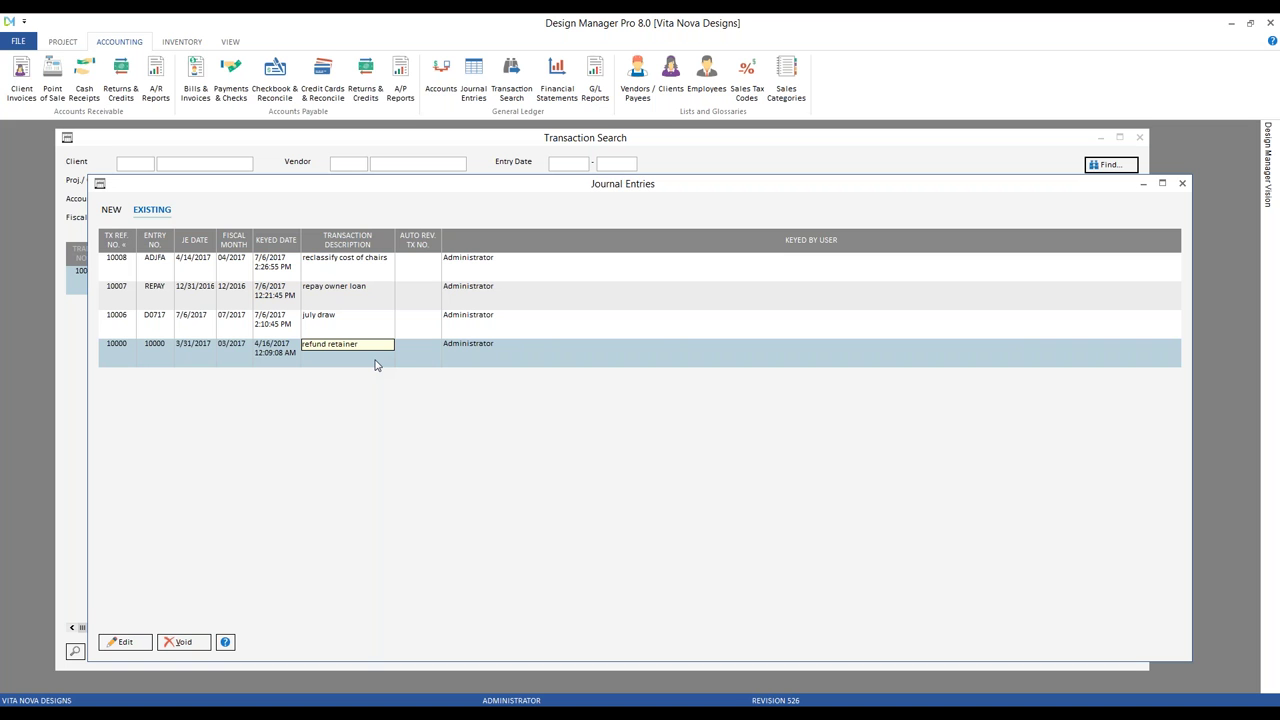
{"action": "key", "text": "Escape"}
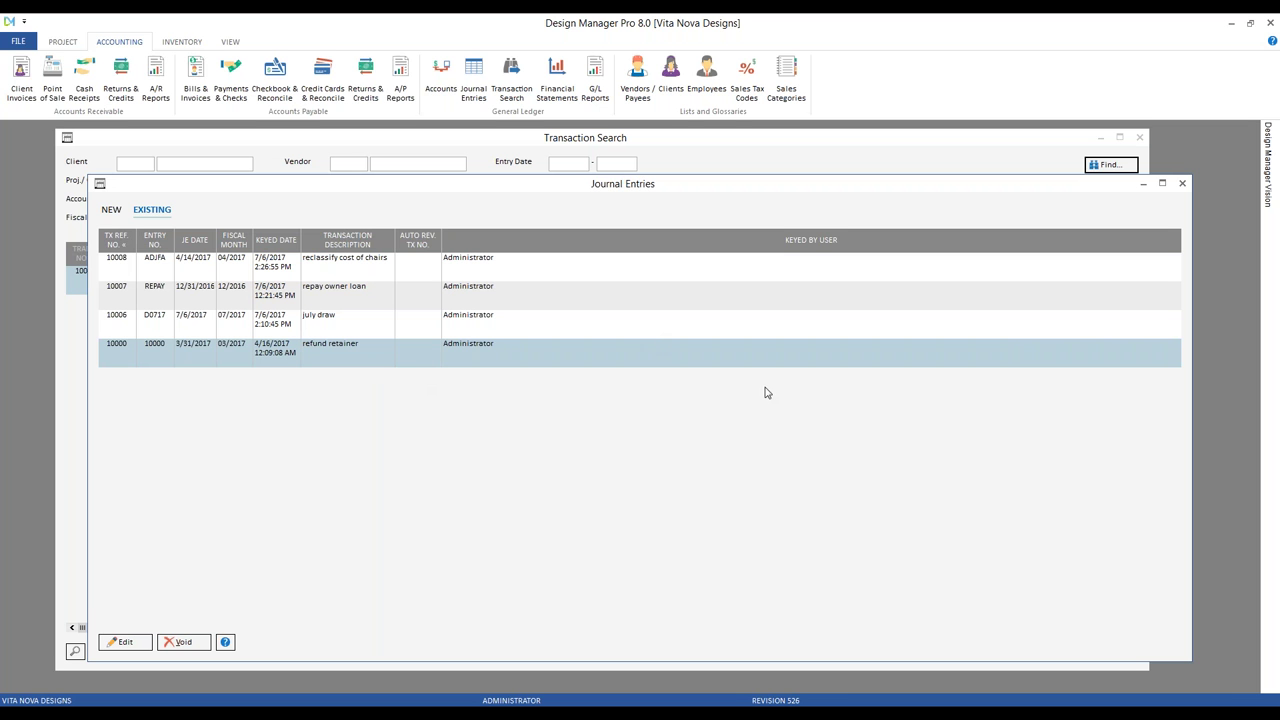
{"action": "left_click", "coordinate": [1007, 351]}
{"action": "key", "text": "Escape"}
{"action": "left_click", "coordinate": [184, 643]}
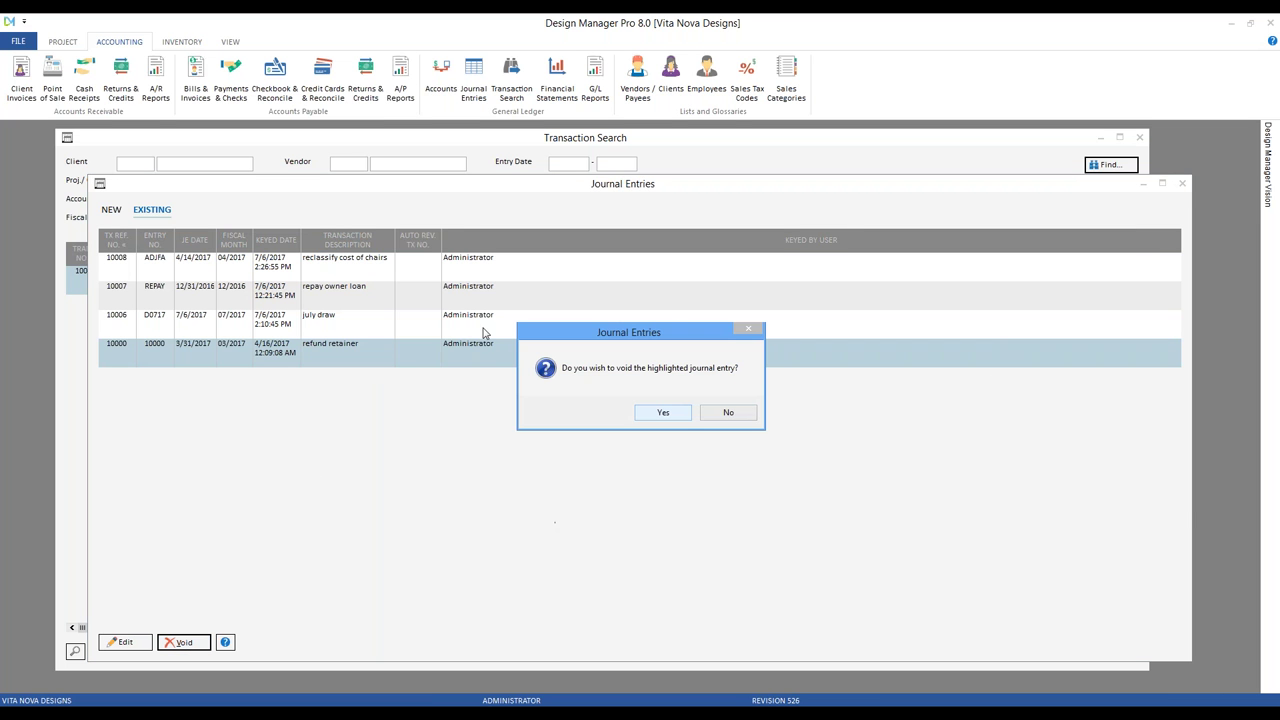
{"action": "left_click", "coordinate": [663, 413]}
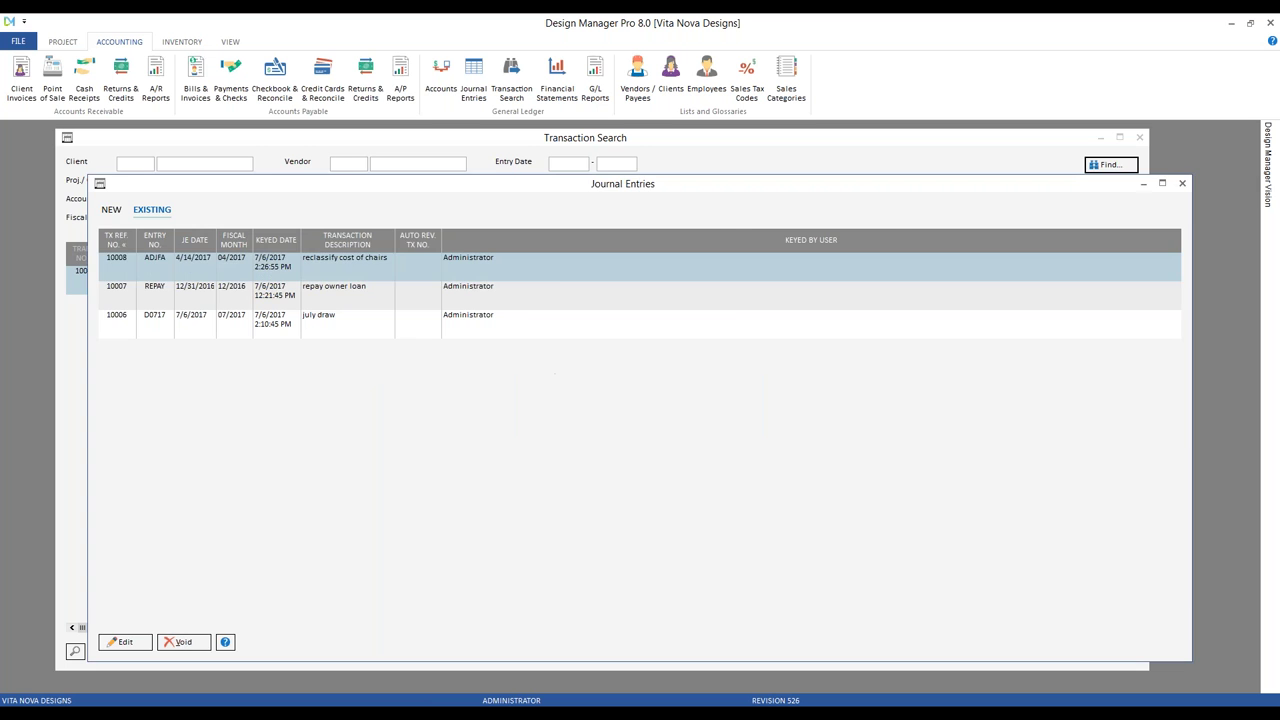
{"action": "left_click", "coordinate": [1183, 184]}
{"action": "left_click", "coordinate": [1139, 137]}
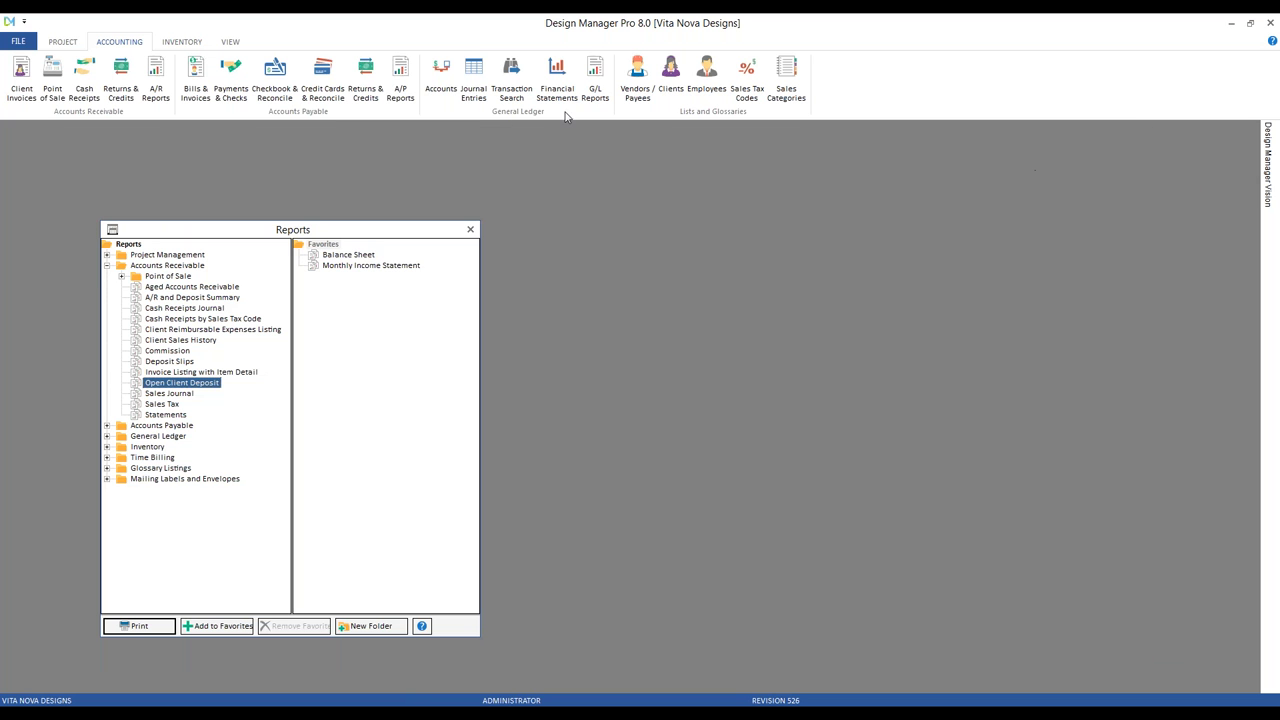
{"action": "double_click", "coordinate": [187, 386]}
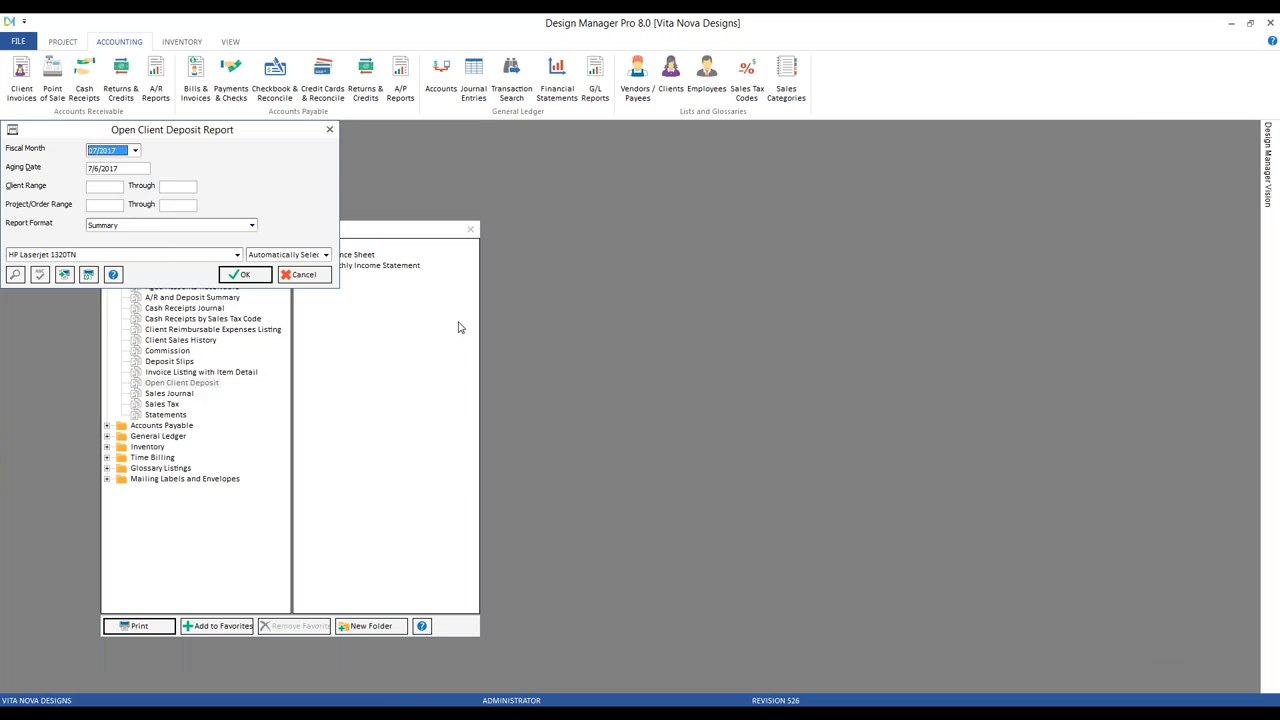
{"action": "key", "text": "Return"}
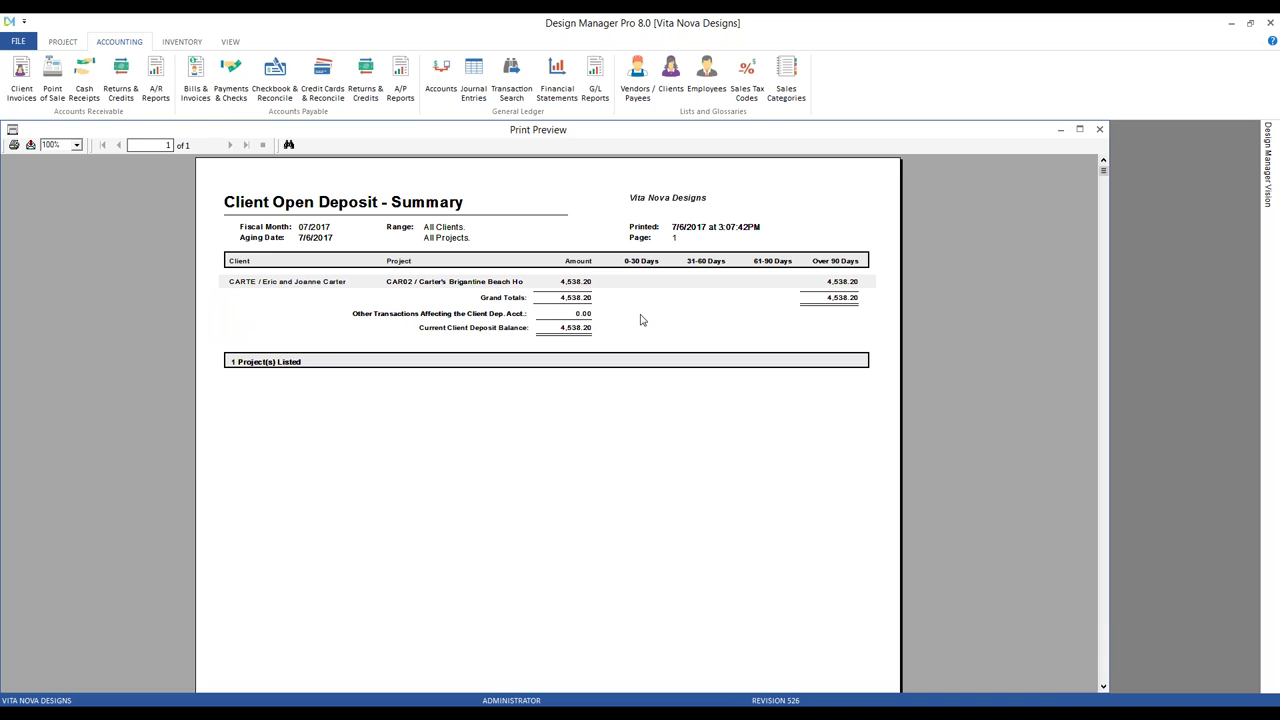
{"action": "left_click", "coordinate": [1099, 129]}
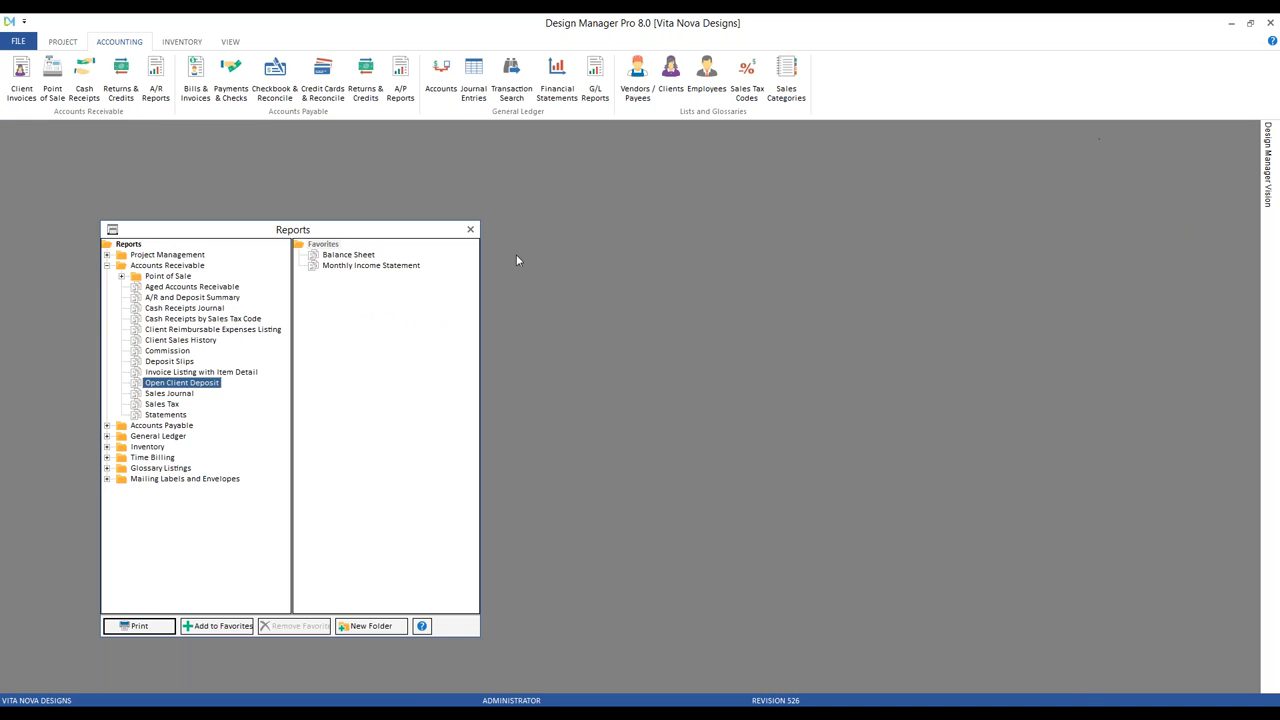
Step: Start a new client retainer refund in Returns & Credits for project CAR02
{"action": "left_click", "coordinate": [470, 229]}
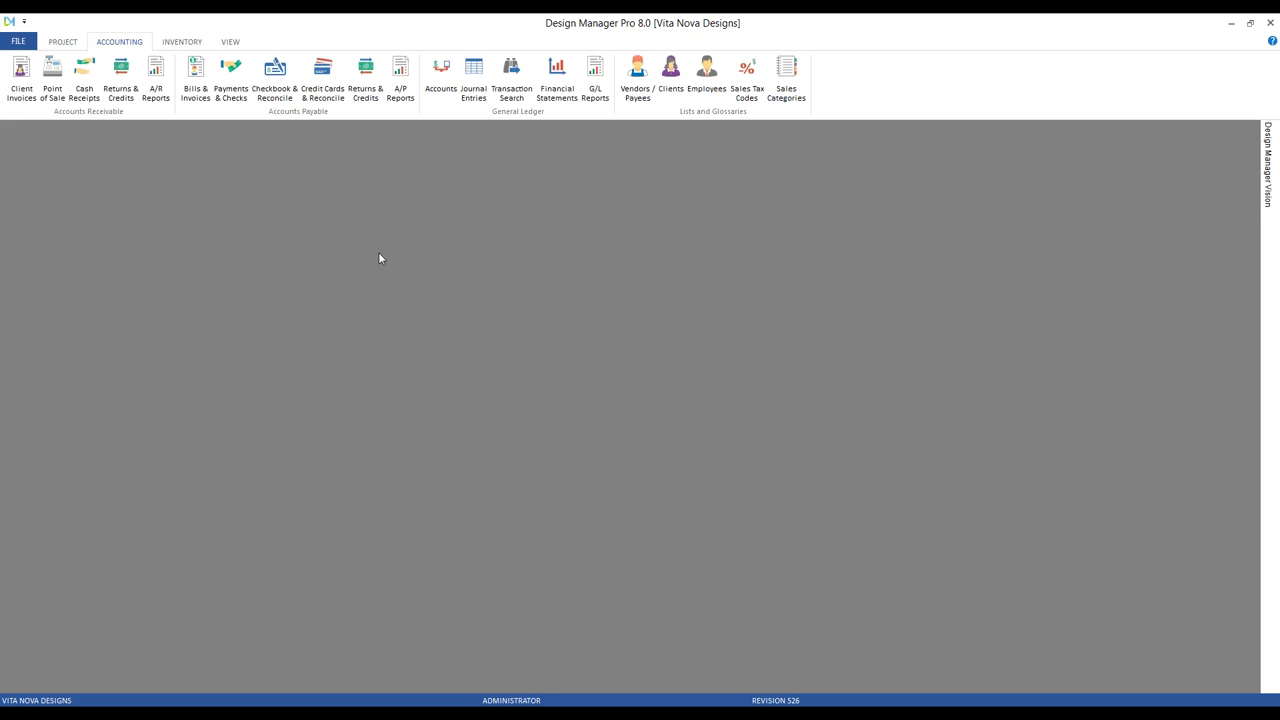
{"action": "left_click", "coordinate": [120, 78]}
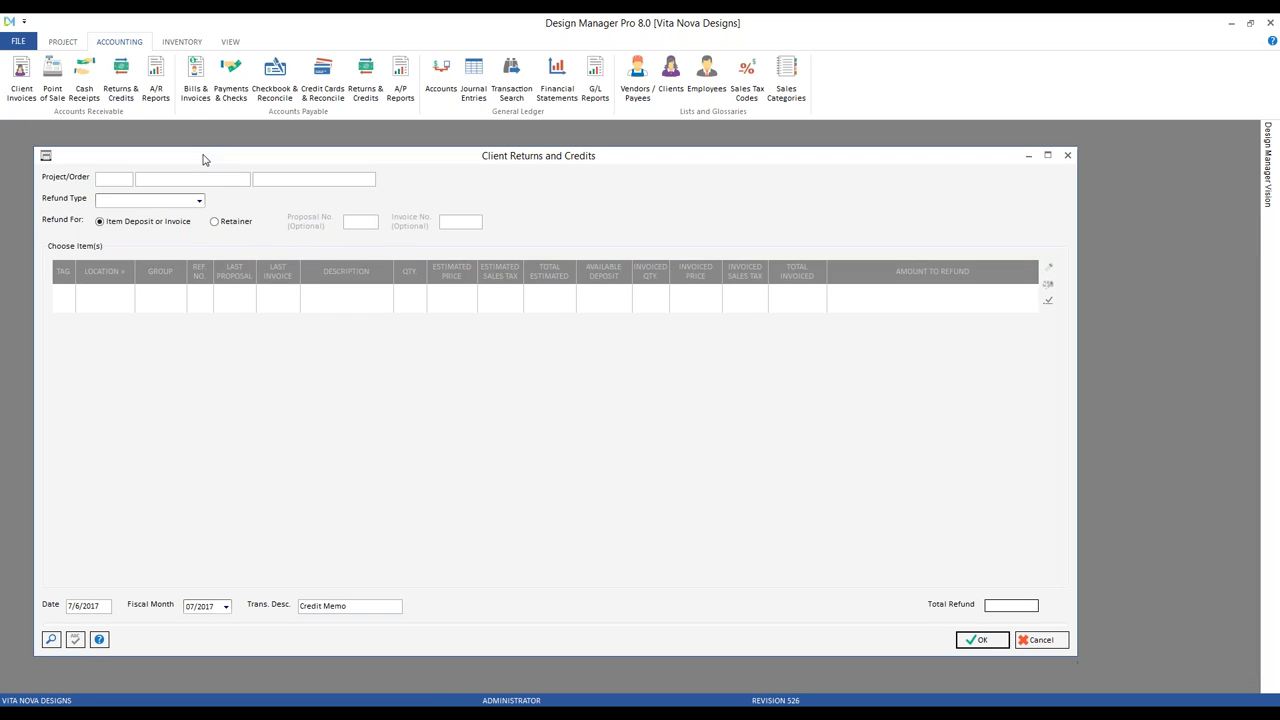
{"action": "left_click", "coordinate": [51, 638]}
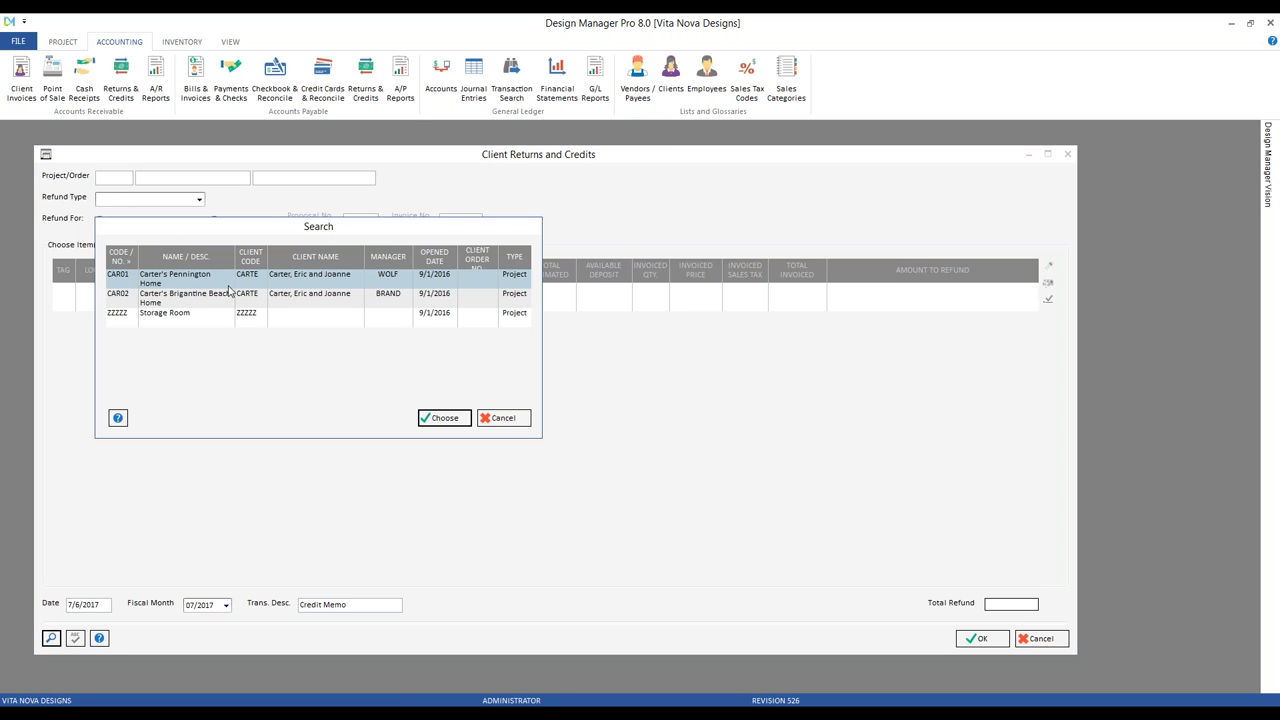
{"action": "left_click", "coordinate": [437, 417]}
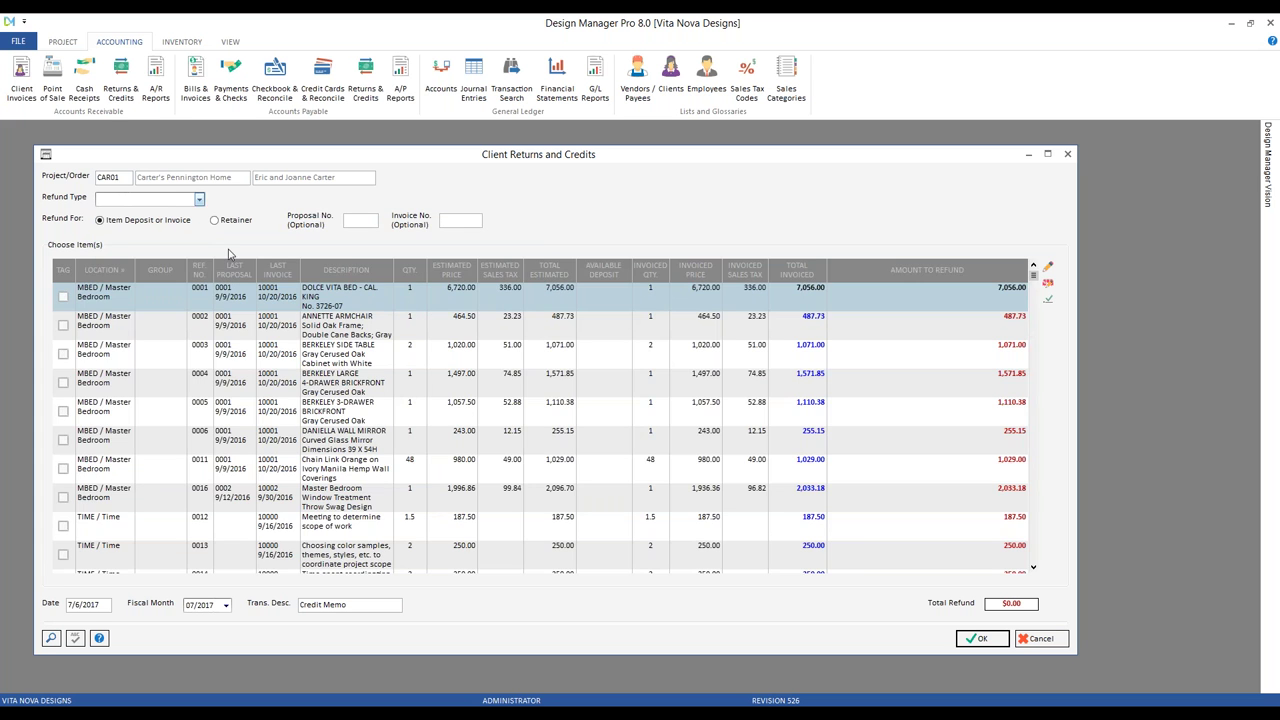
{"action": "left_click", "coordinate": [214, 220]}
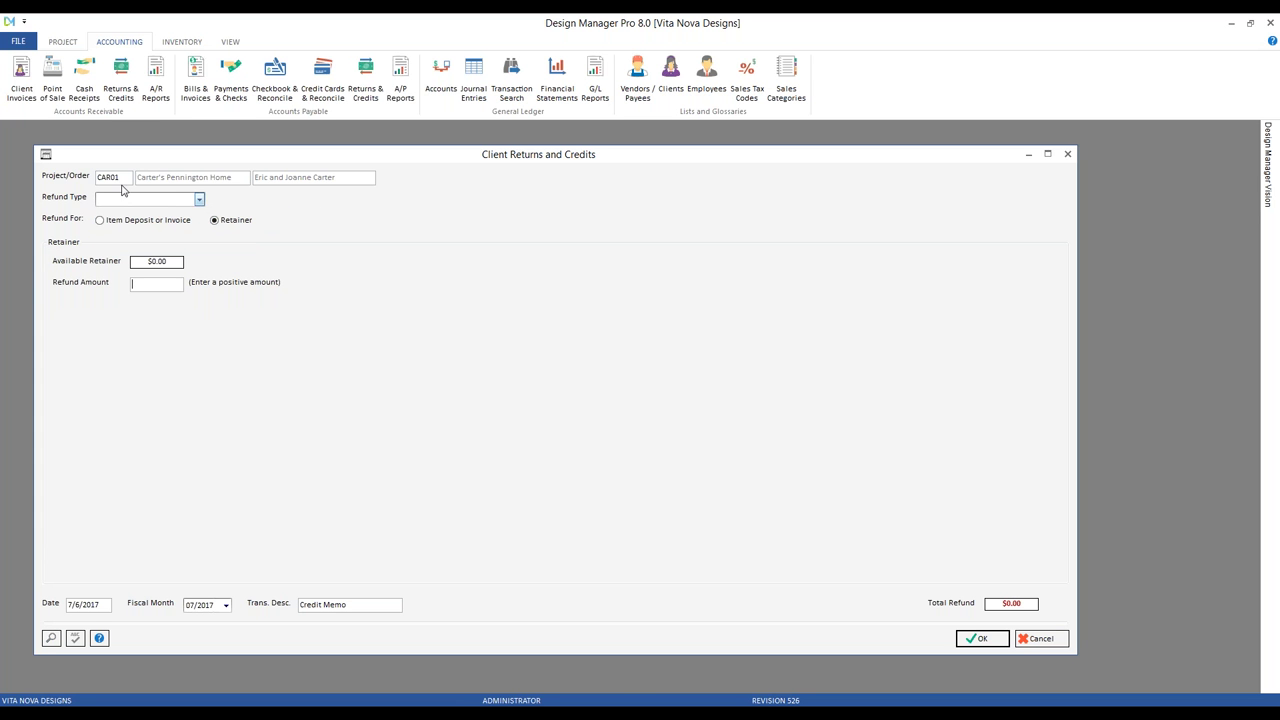
{"action": "left_click", "coordinate": [120, 176]}
{"action": "key", "text": "BackSpace"}
{"action": "type", "text": "2"}
Step: Refund 2,000.00 by check to the client, process it through the prompts, and open the payable
{"action": "left_click", "coordinate": [199, 199]}
{"action": "left_click", "coordinate": [183, 213]}
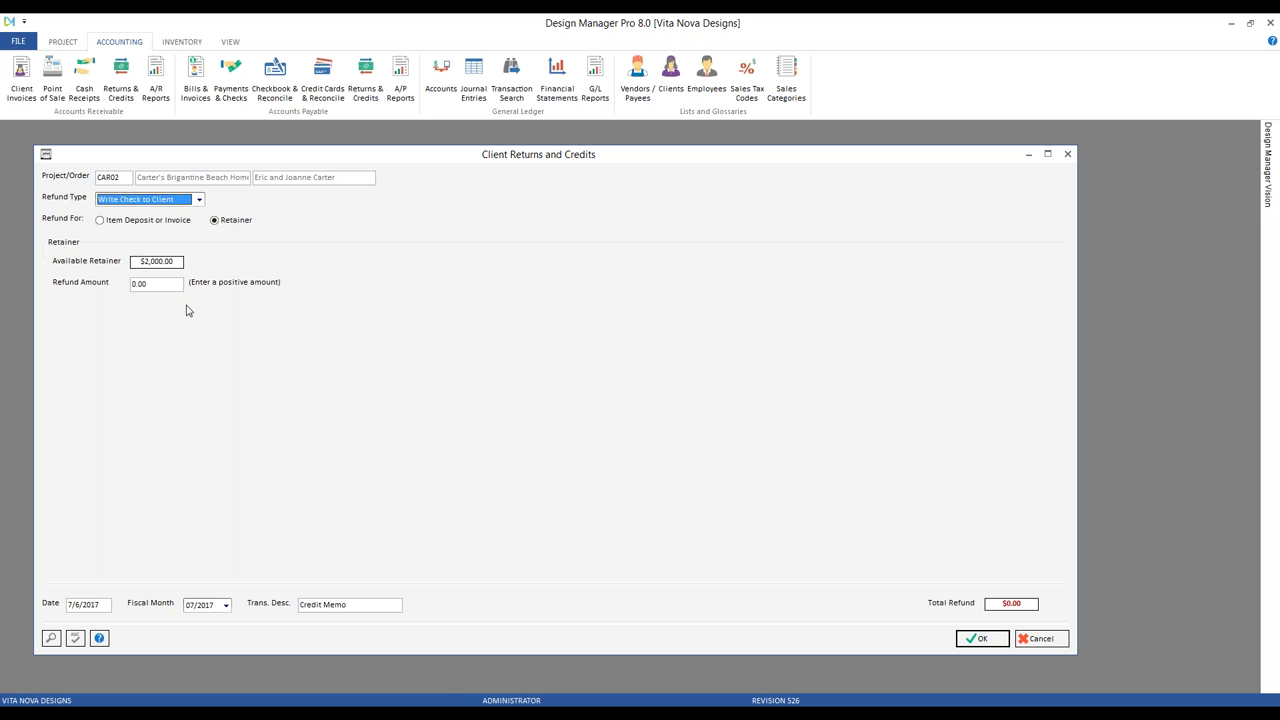
{"action": "left_click", "coordinate": [164, 286]}
{"action": "key", "text": "BackSpace"}
{"action": "key", "text": "BackSpace"}
{"action": "key", "text": "BackSpace"}
{"action": "key", "text": "BackSpace"}
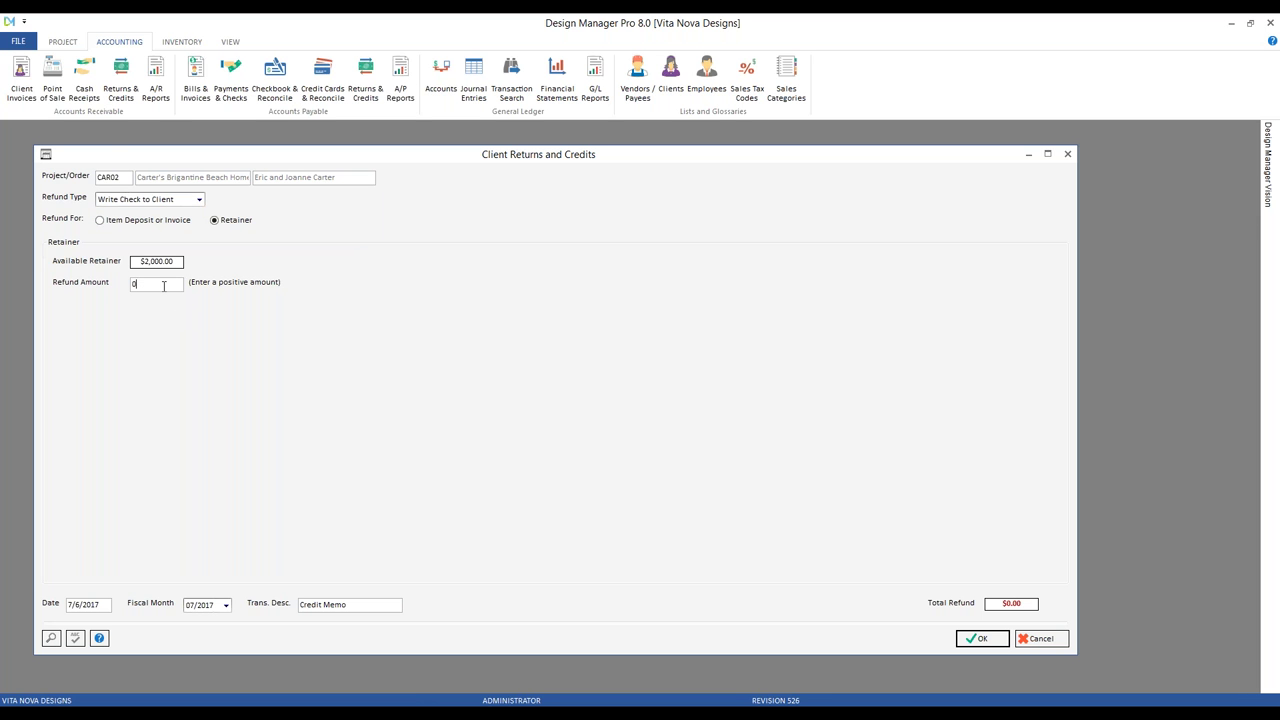
{"action": "type", "text": "2000"}
{"action": "key", "text": "Tab"}
{"action": "left_click", "coordinate": [980, 639]}
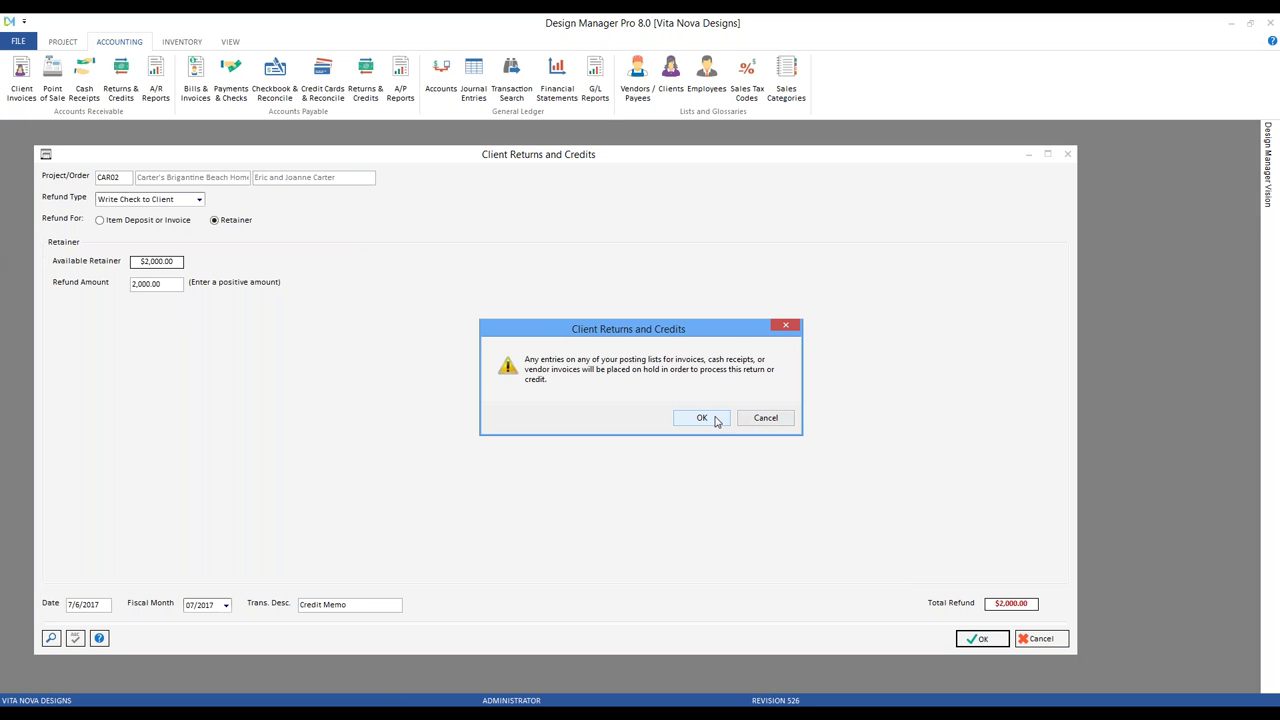
{"action": "left_click", "coordinate": [716, 420]}
{"action": "left_click", "coordinate": [710, 416]}
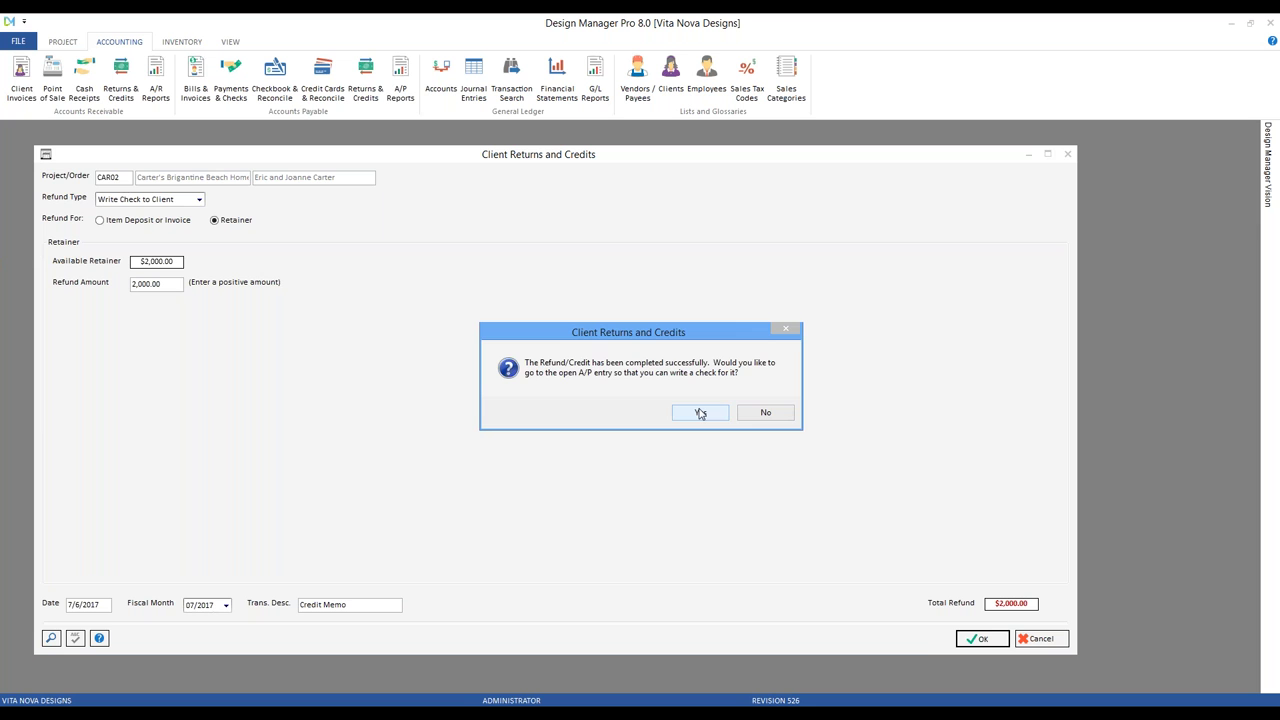
{"action": "left_click", "coordinate": [700, 413]}
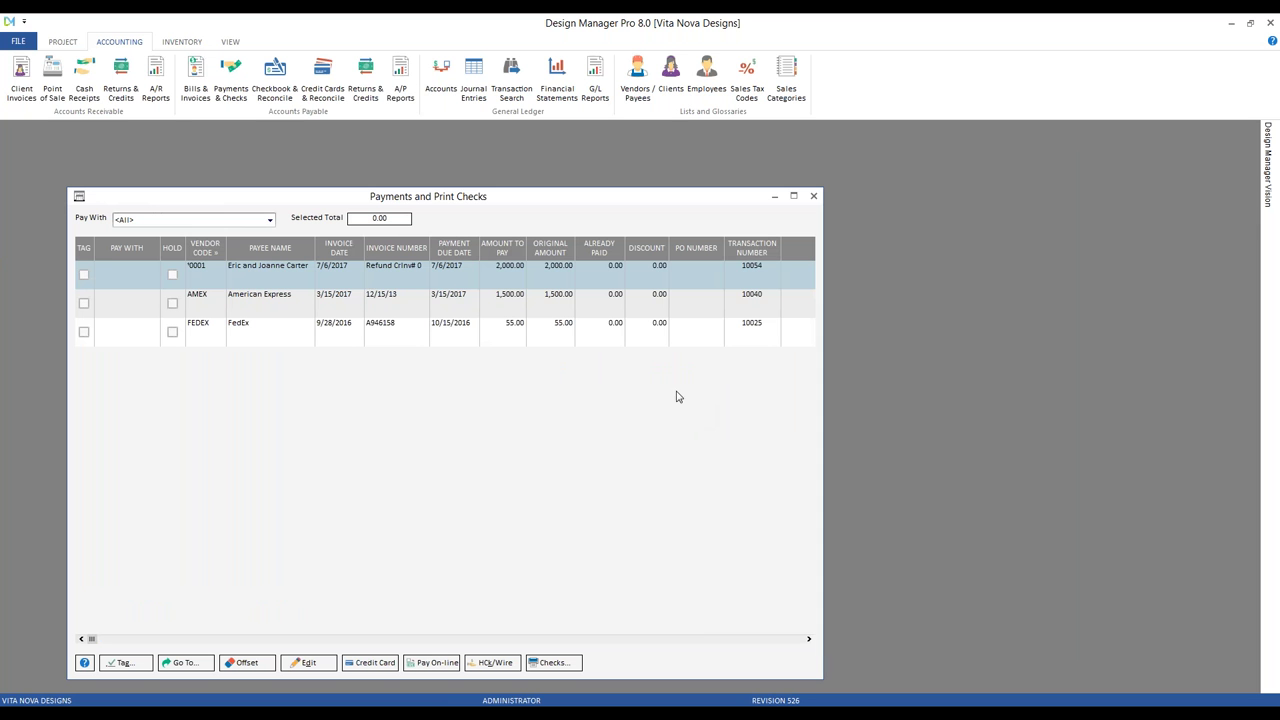
Step: Pay the tagged 2,000.00 client refund by wire transfer dated 7/6/2017 from checking
{"action": "left_click", "coordinate": [84, 274]}
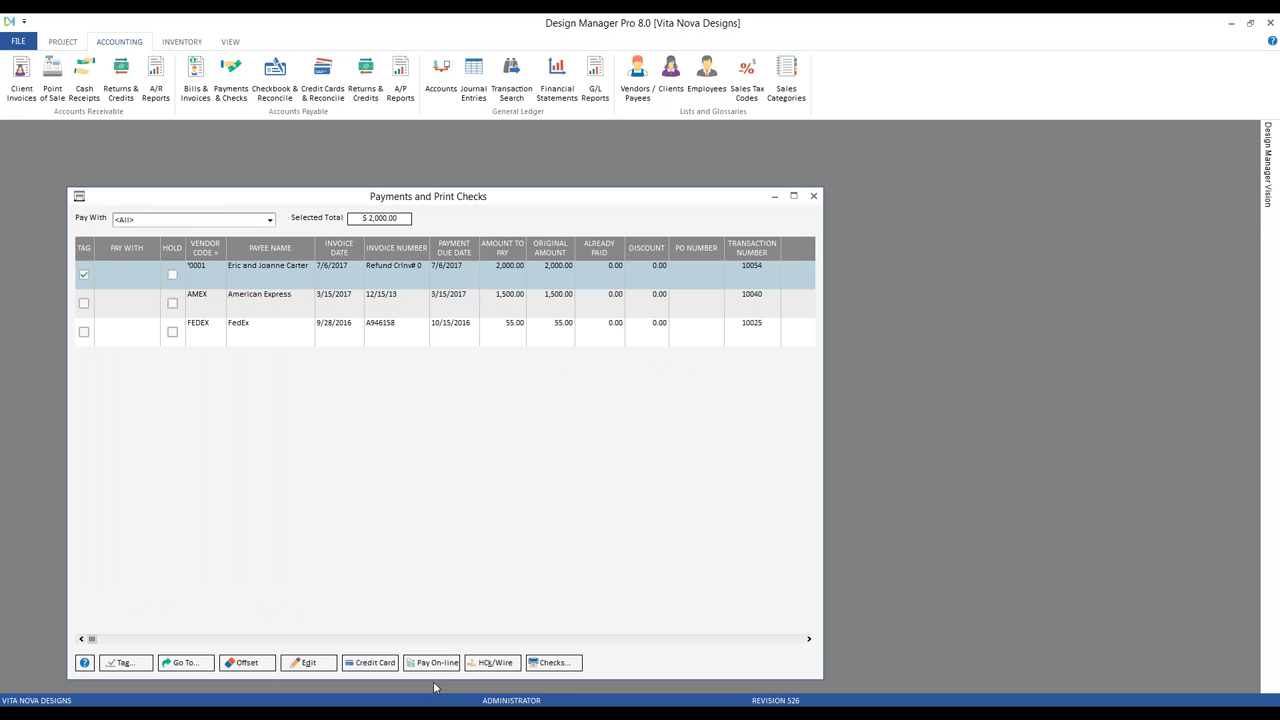
{"action": "left_click", "coordinate": [494, 663]}
{"action": "left_click", "coordinate": [184, 240]}
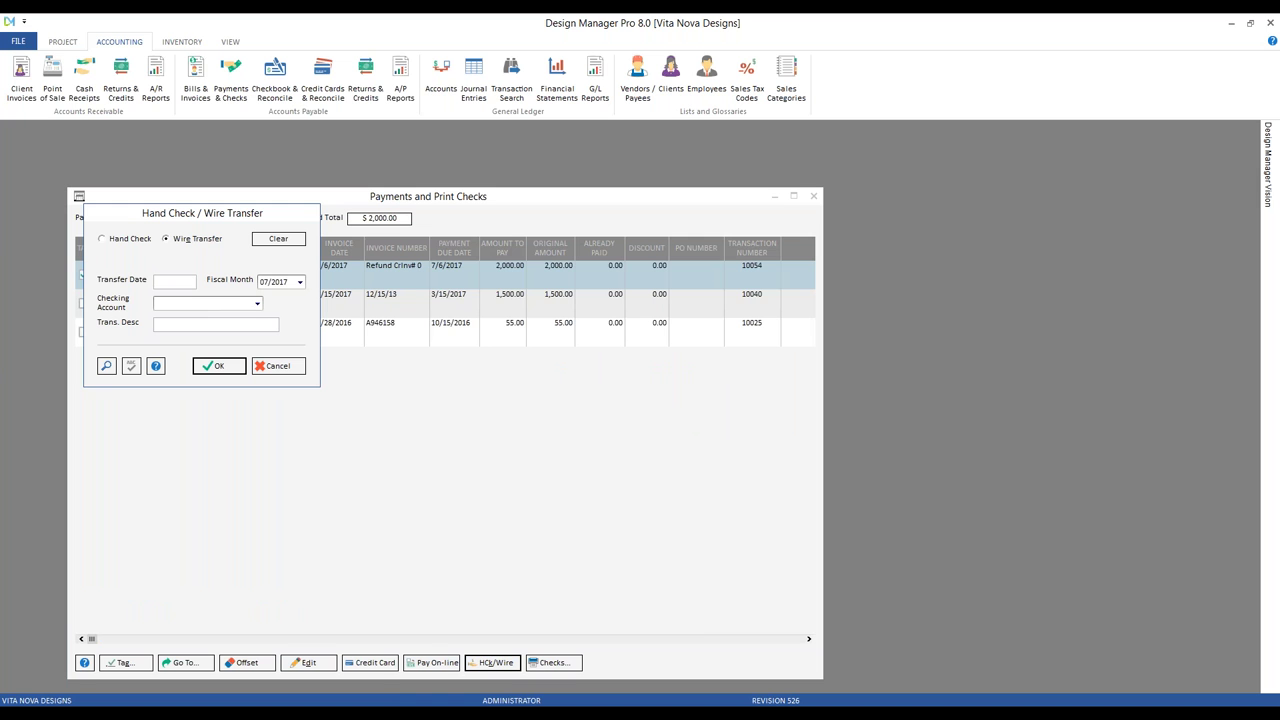
{"action": "type", "text": "7/6/2017"}
{"action": "key", "text": "Tab"}
{"action": "key", "text": "Tab"}
{"action": "key", "text": "Return"}
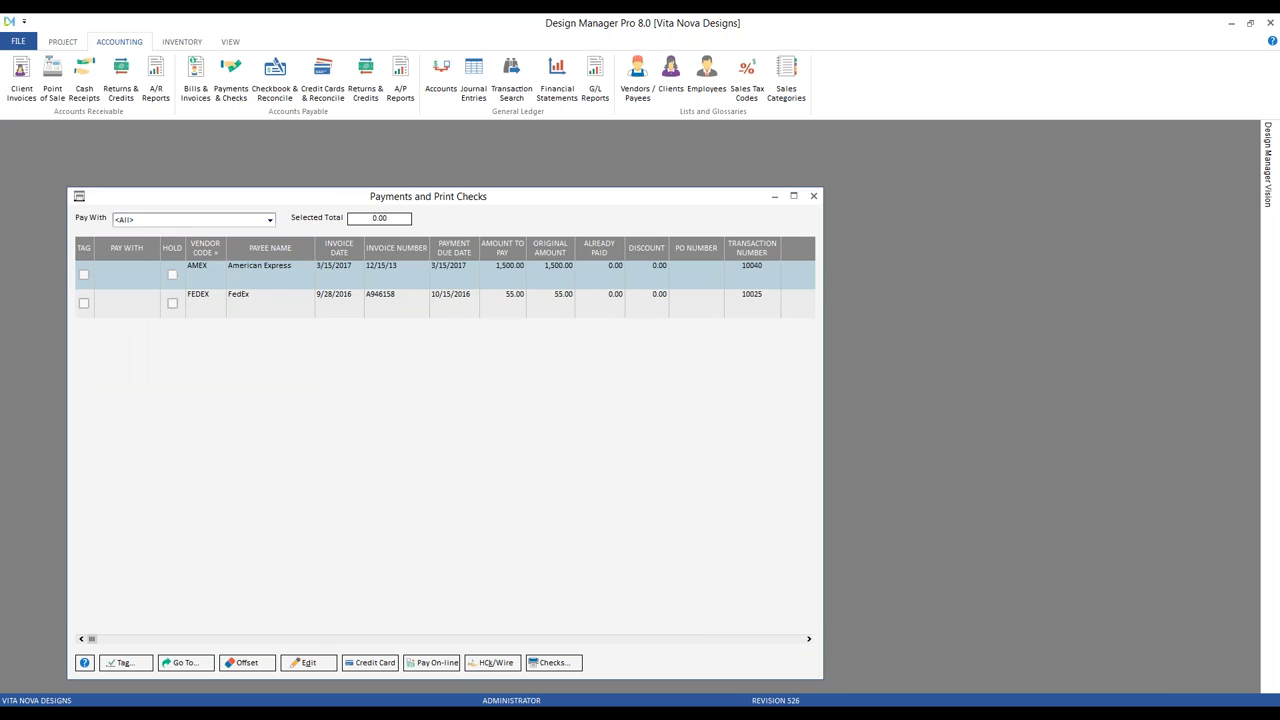
{"action": "left_click", "coordinate": [814, 196]}
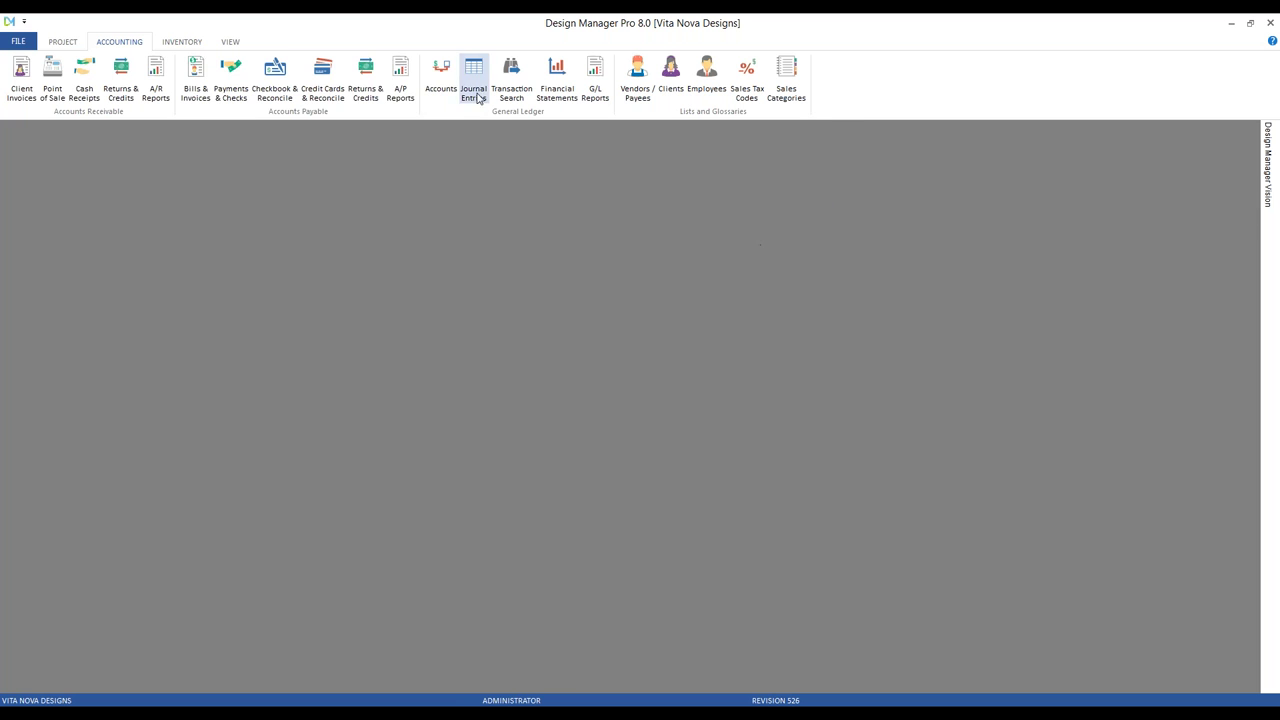
Step: Rerun the Accounts Receivable Open Client Deposit report to preview the updated summary
{"action": "left_click", "coordinate": [158, 82]}
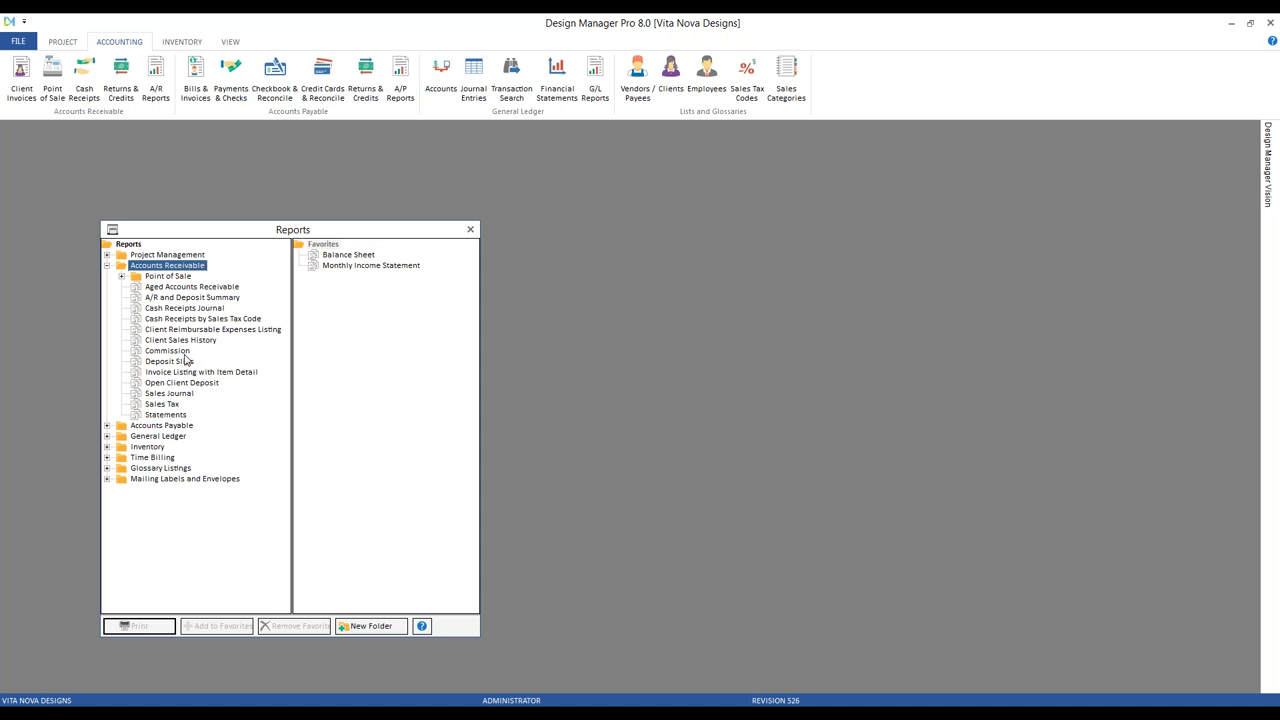
{"action": "double_click", "coordinate": [190, 383]}
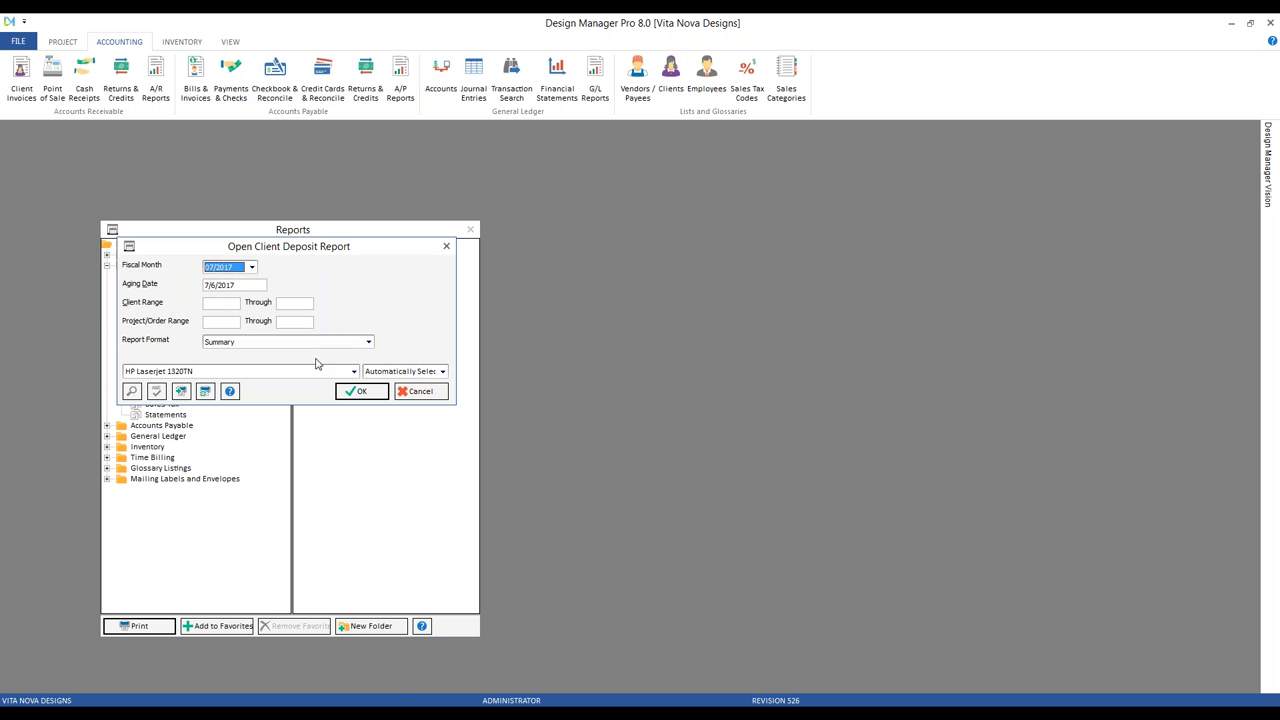
{"action": "left_click", "coordinate": [358, 391]}
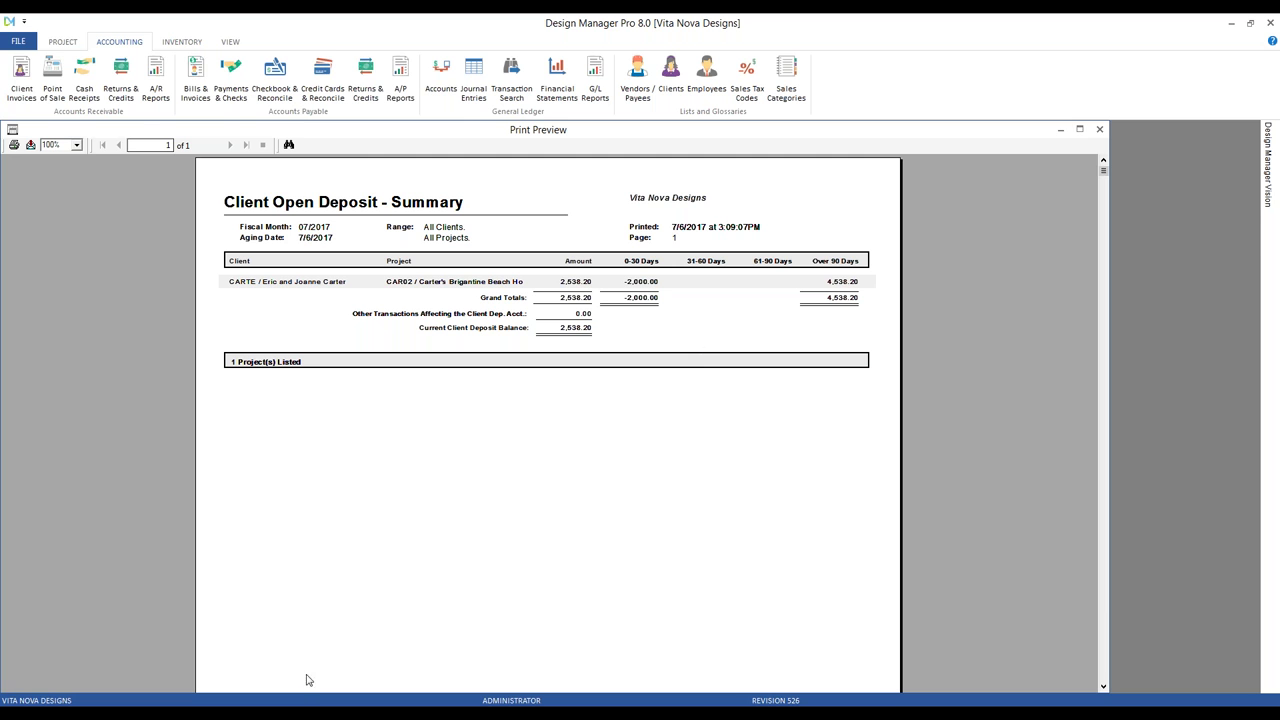
Step: Switch to the Advanced Accounting Course 3 video tab in Chrome and select its title and channel
{"action": "key", "text": "alt+Tab"}
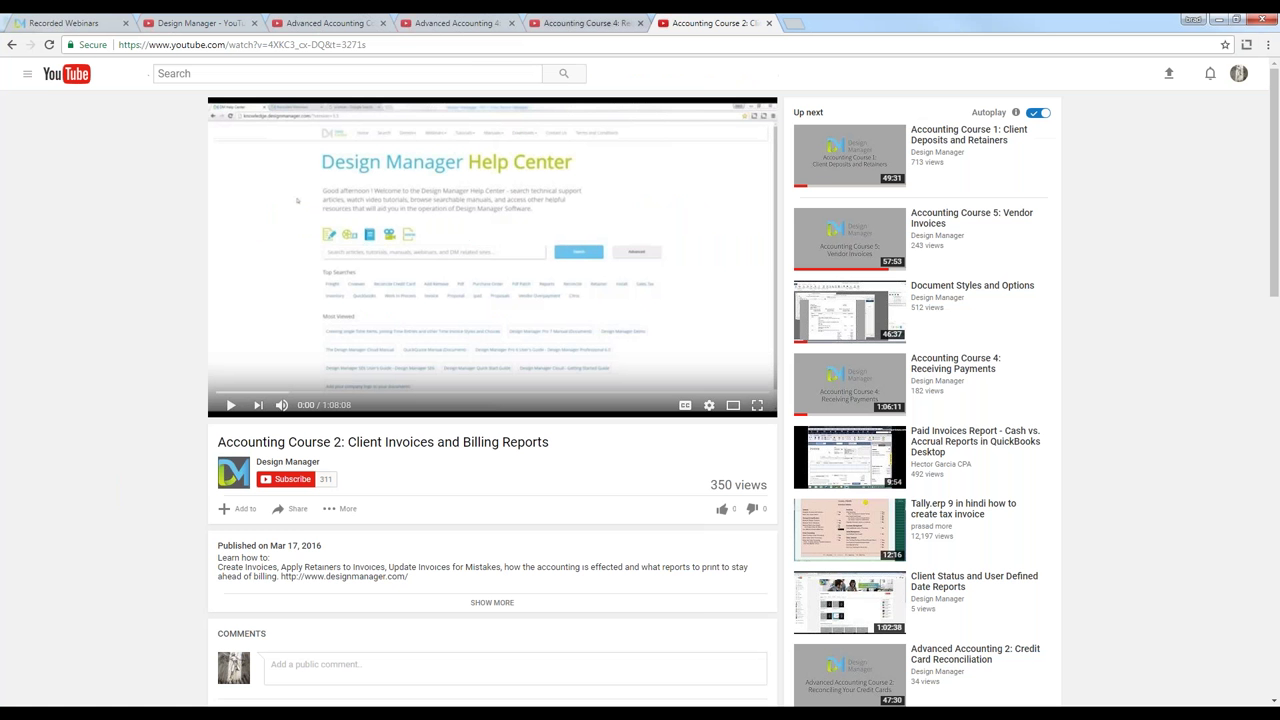
{"action": "left_click", "coordinate": [315, 23]}
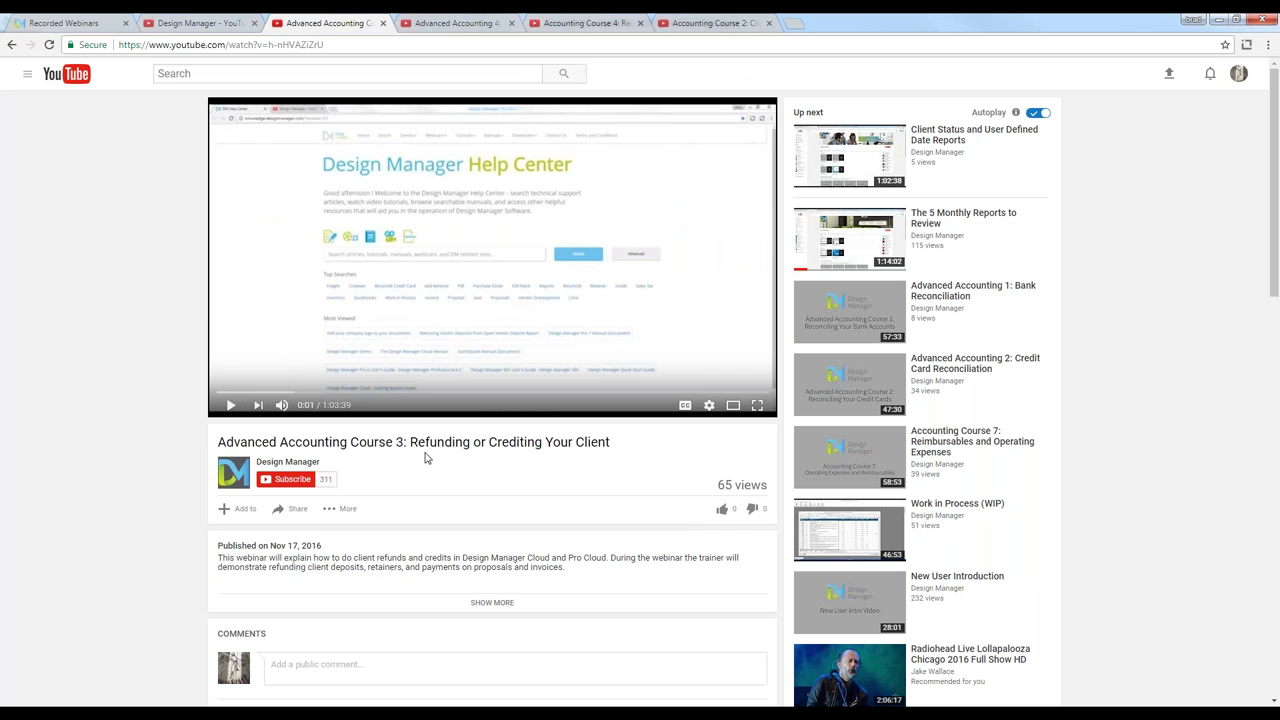
{"action": "left_click_drag", "start_coordinate": [411, 441], "coordinate": [581, 468]}
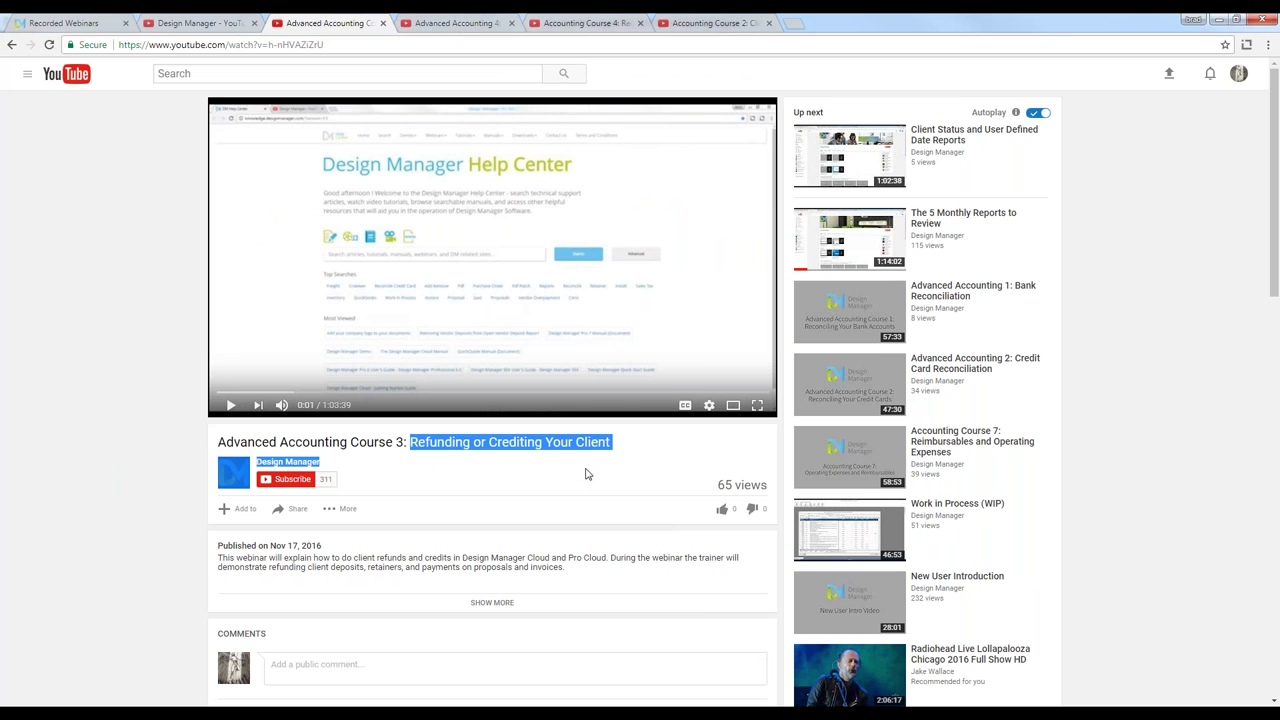